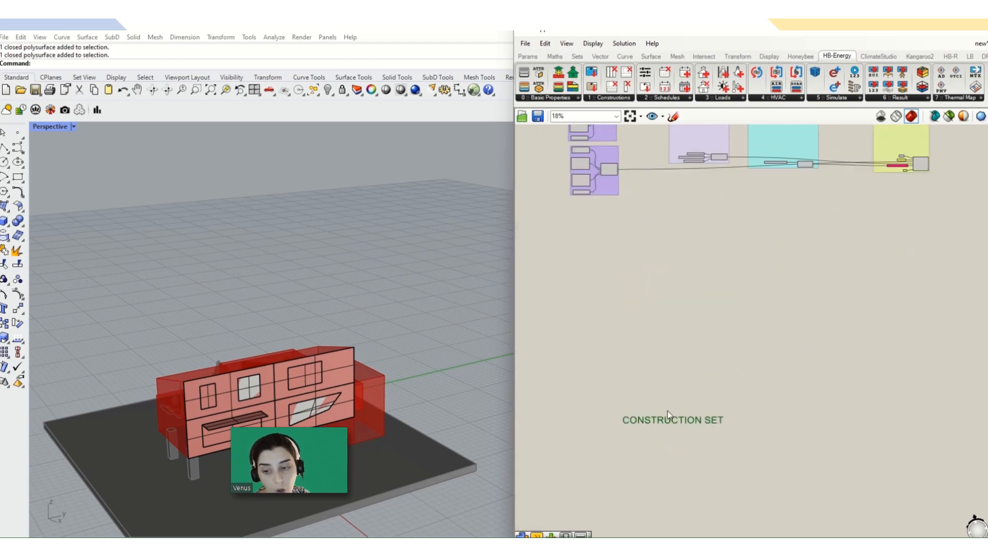
- Move the CONSTRUCTION SET label slightly within the empty canvas area below the existing component groups
{"action": "scroll", "coordinate": [675, 324], "scroll_direction": "down", "scroll_amount": 4}
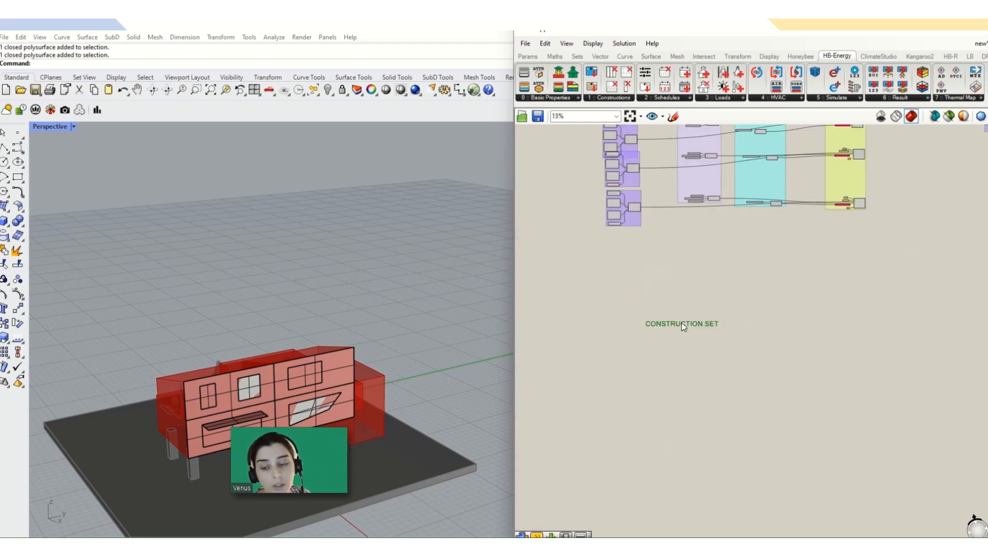
{"action": "left_click_drag", "start_coordinate": [682, 323], "coordinate": [740, 318]}
{"action": "double_click", "coordinate": [739, 315]}
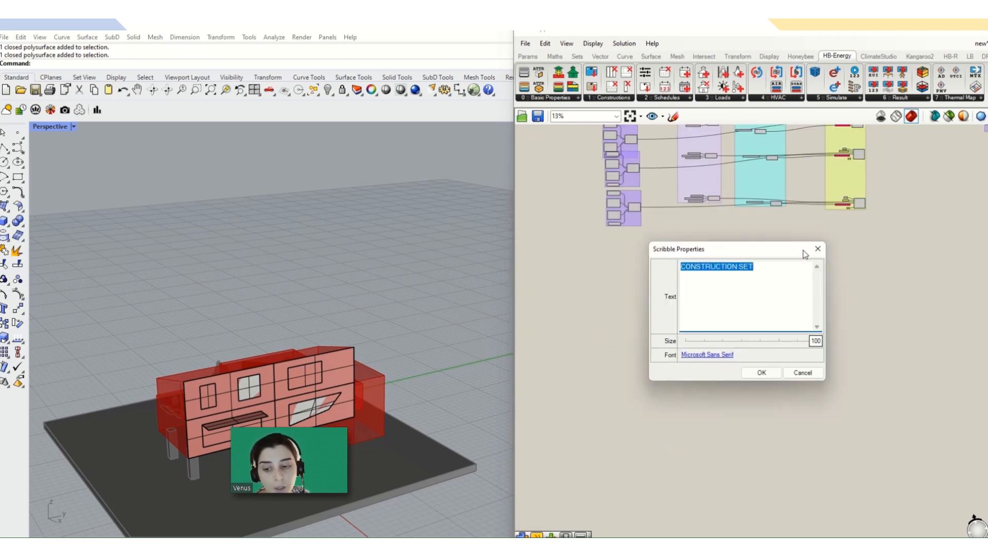
{"action": "left_click", "coordinate": [821, 248]}
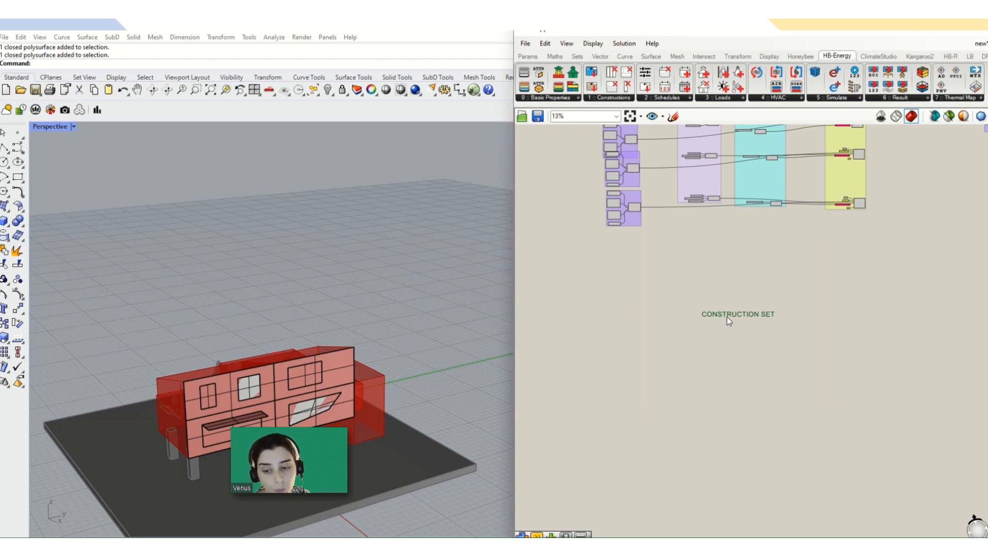
- Duplicate the CONSTRUCTION SET label, place the copy below and left of it, and change its text to DEFULT
{"action": "mouse_move", "coordinate": [726, 315]}
{"action": "left_mouse_down"}
{"action": "mouse_move", "coordinate": [684, 351]}
{"action": "mouse_move", "coordinate": [653, 359]}
{"action": "left_mouse_up"}
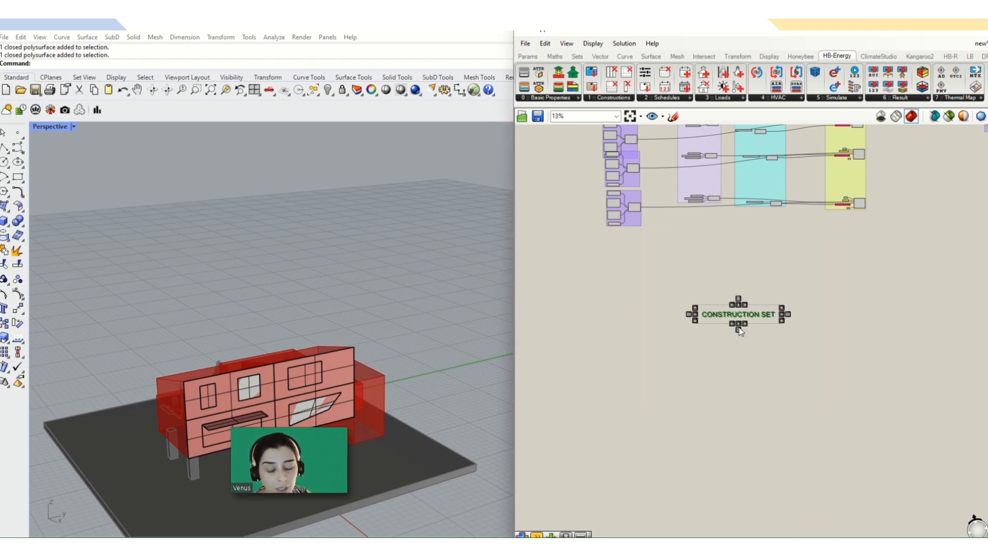
{"action": "left_click", "coordinate": [745, 366]}
{"action": "left_click_drag", "start_coordinate": [731, 321], "coordinate": [629, 344], "text": "alt"}
{"action": "double_click", "coordinate": [629, 344]}
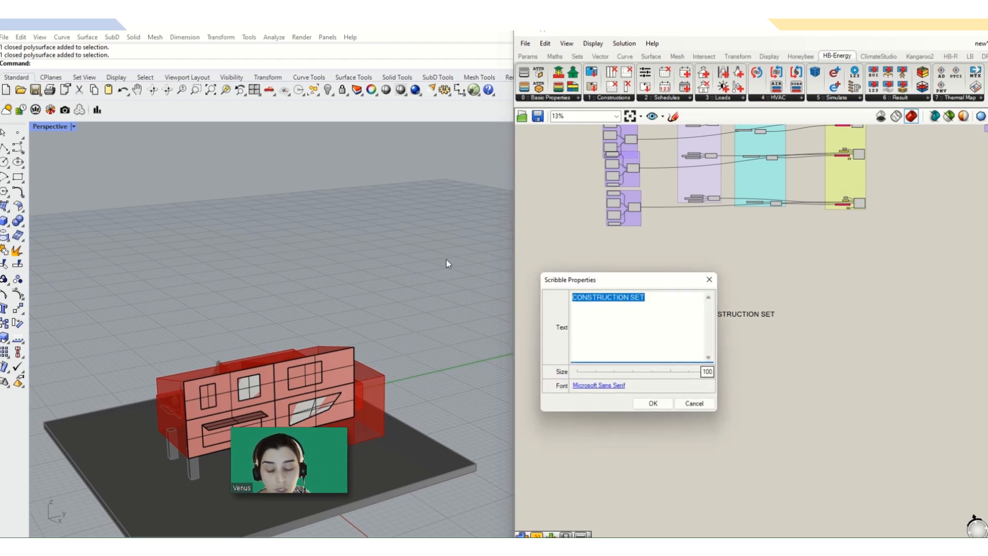
{"action": "type", "text": "DEFUL"}
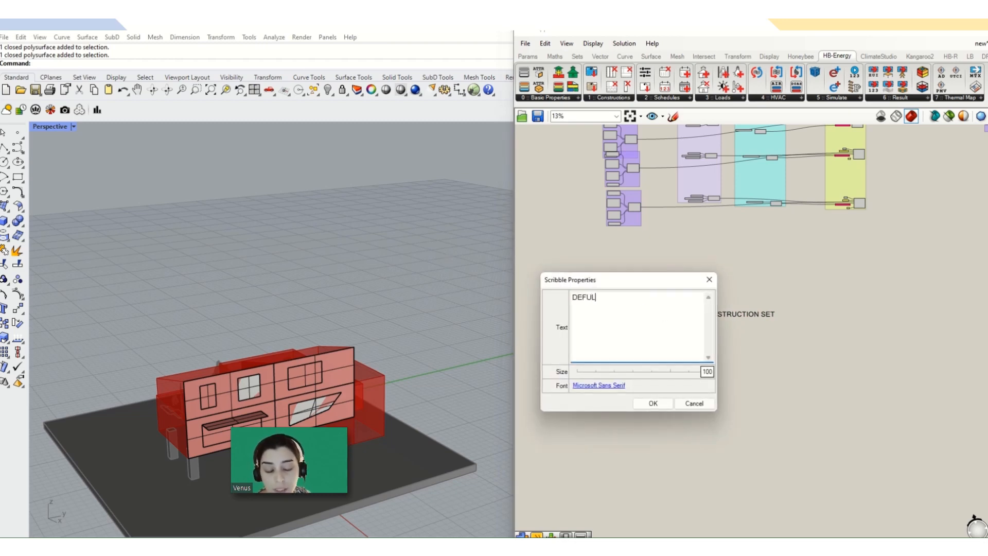
{"action": "type", "text": "T"}
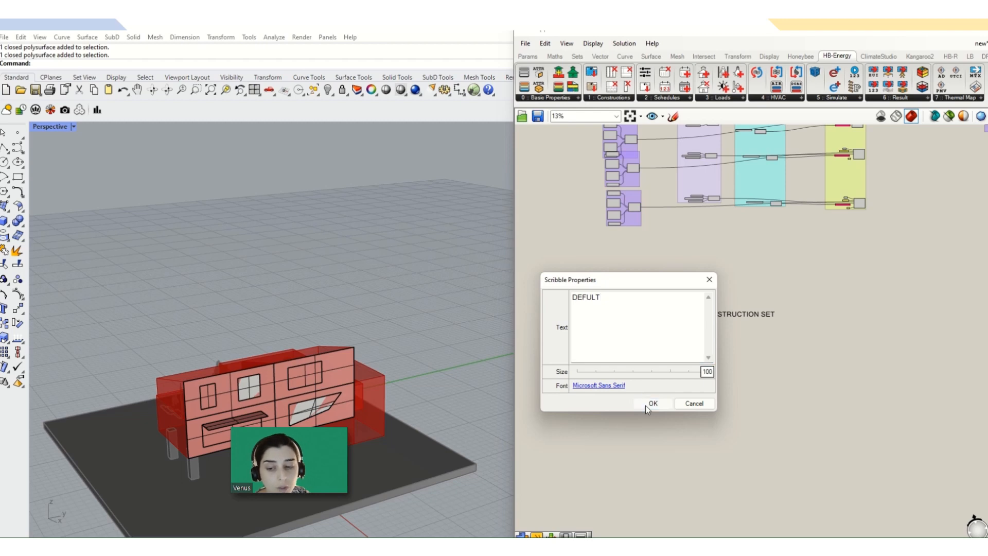
{"action": "left_click", "coordinate": [648, 404]}
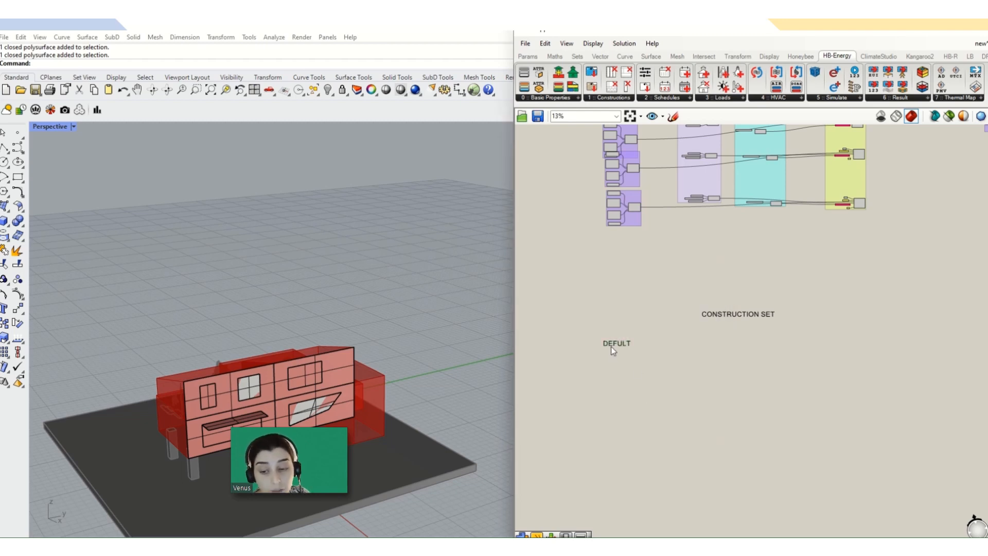
- Add two more label copies reading OPTION 1 and OPTION 2, spaced out in a row with the DEFULT label
{"action": "key", "text": "ctrl+v"}
{"action": "mouse_move", "coordinate": [736, 311]}
{"action": "left_mouse_down"}
{"action": "mouse_move", "coordinate": [737, 337]}
{"action": "mouse_move", "coordinate": [724, 341]}
{"action": "left_mouse_up"}
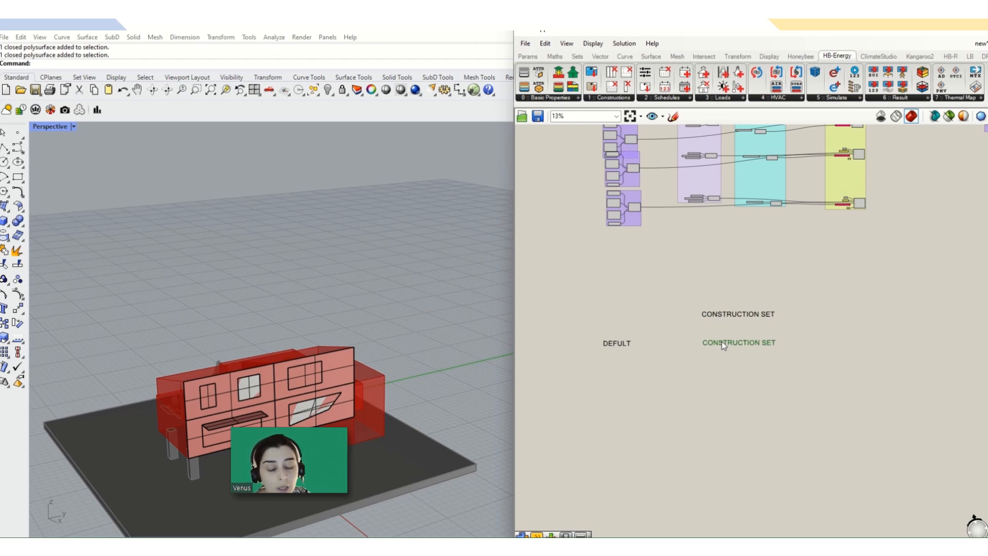
{"action": "double_click", "coordinate": [722, 342]}
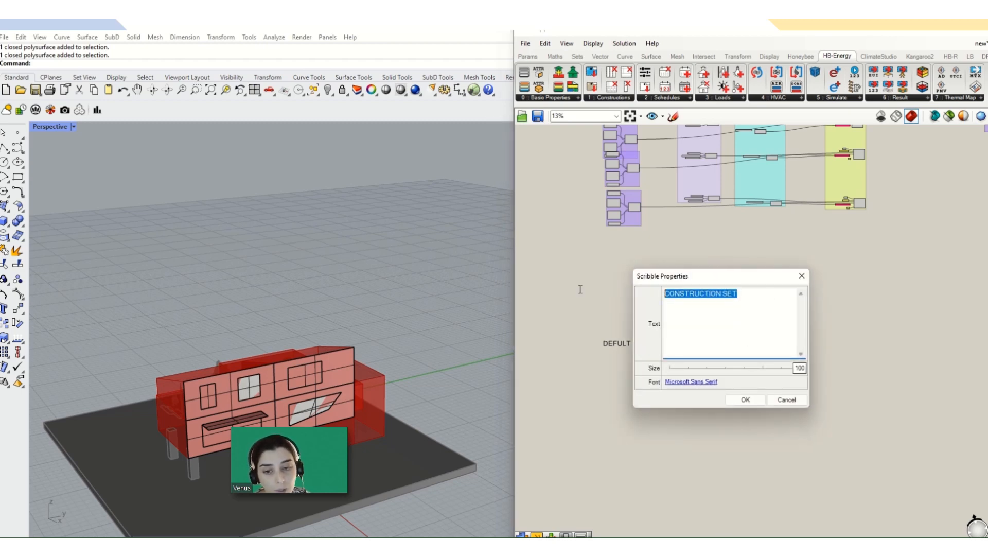
{"action": "key", "text": "BackSpace"}
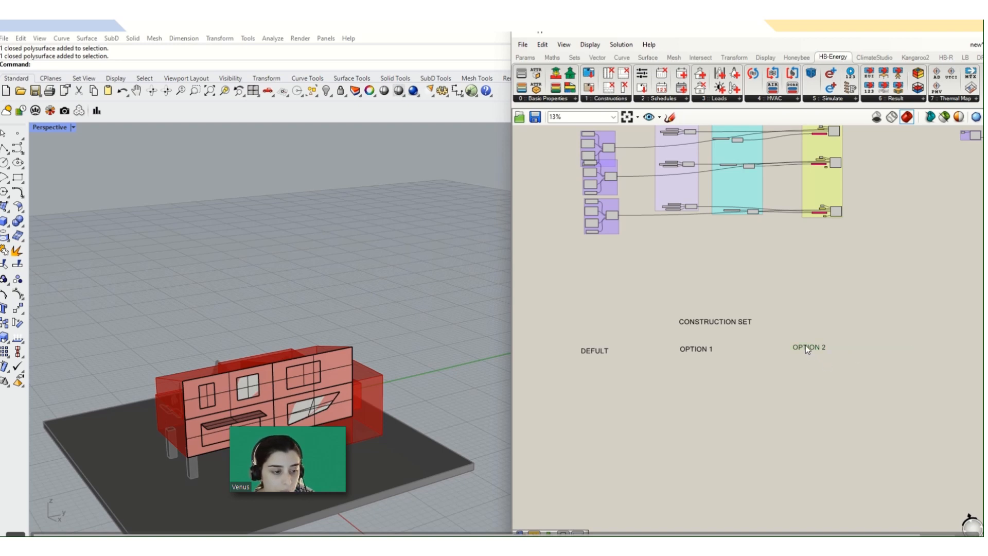
{"action": "left_click_drag", "start_coordinate": [807, 350], "coordinate": [880, 348]}
{"action": "left_click", "coordinate": [734, 349]}
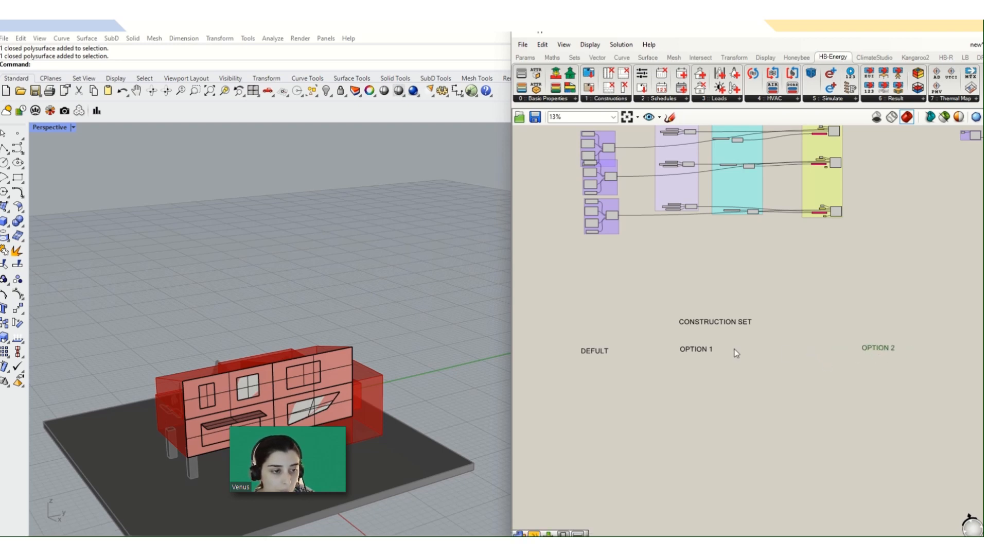
{"action": "double_click", "coordinate": [695, 350]}
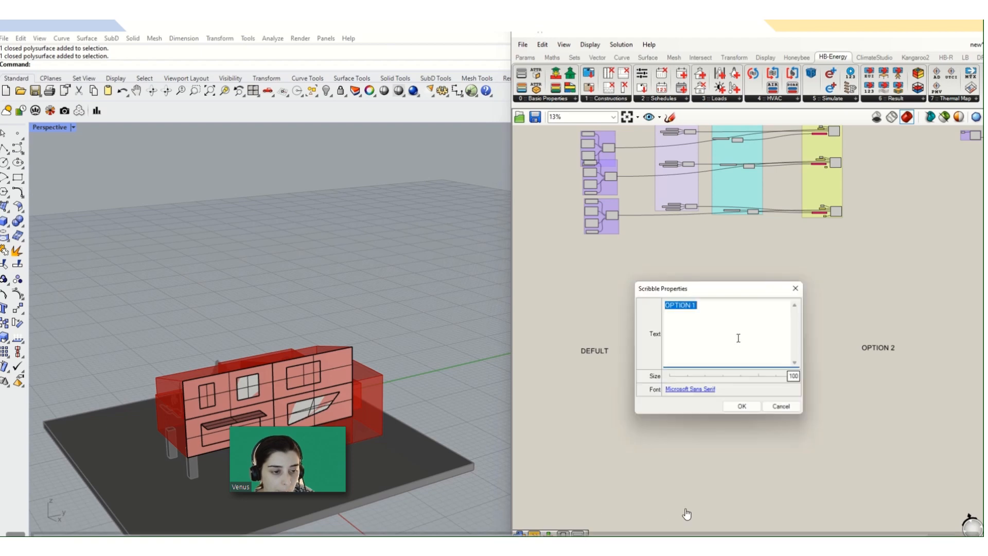
{"action": "left_click", "coordinate": [795, 288]}
- Examine the existing construction set, program and Setup Rooms groups, including the inputs of the Stair and Elev. room component
{"action": "scroll", "coordinate": [786, 313], "scroll_direction": "down", "scroll_amount": 3}
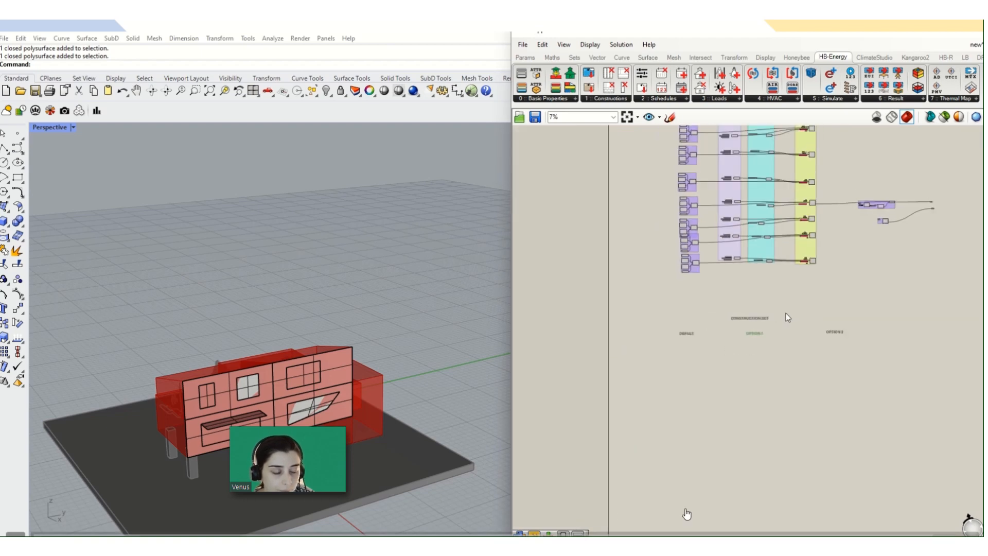
{"action": "right_click_drag", "start_coordinate": [737, 227], "coordinate": [721, 401]}
{"action": "scroll", "coordinate": [770, 227], "scroll_direction": "up", "scroll_amount": 2}
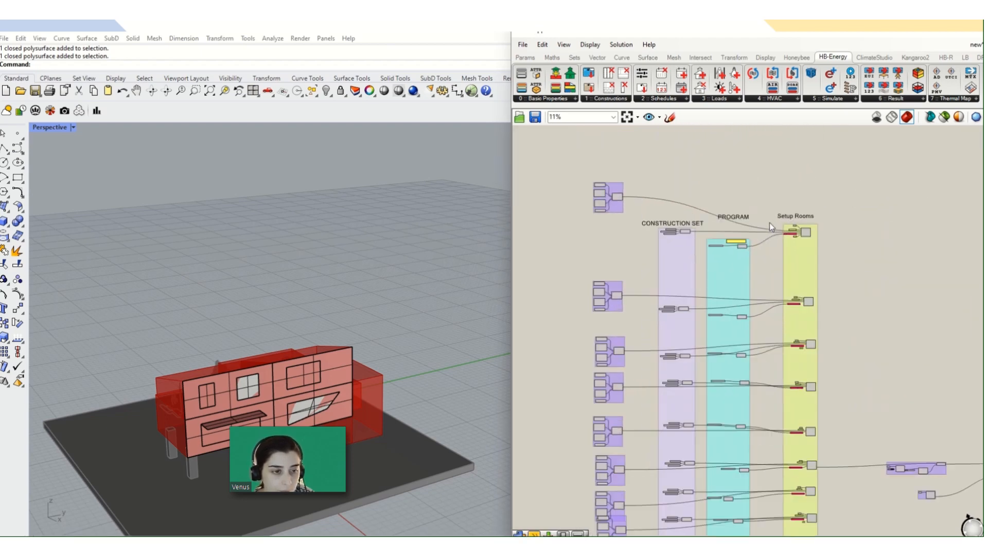
{"action": "scroll", "coordinate": [772, 224], "scroll_direction": "up", "scroll_amount": 4}
{"action": "scroll", "coordinate": [875, 244], "scroll_direction": "down", "scroll_amount": 5}
{"action": "scroll", "coordinate": [767, 216], "scroll_direction": "up", "scroll_amount": 3}
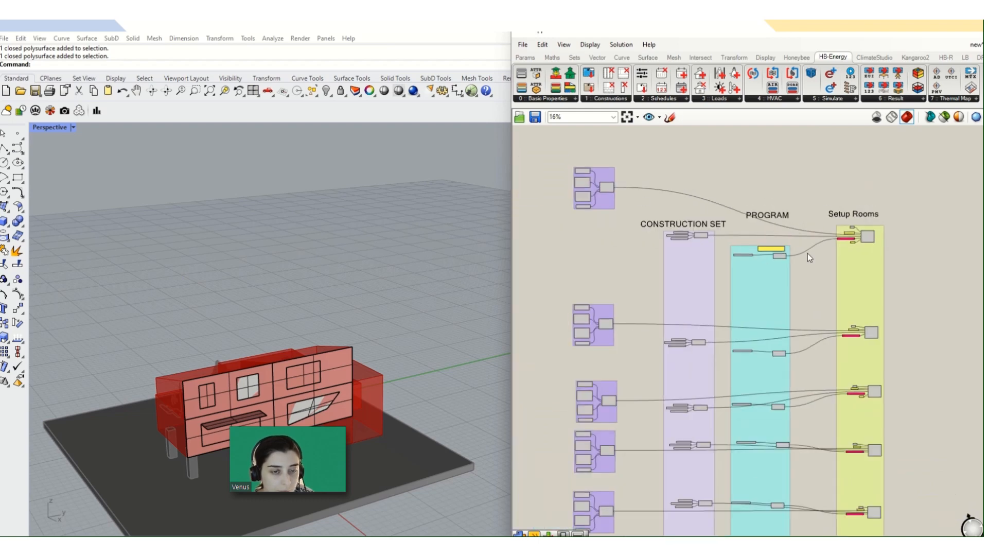
{"action": "scroll", "coordinate": [850, 238], "scroll_direction": "up", "scroll_amount": 8}
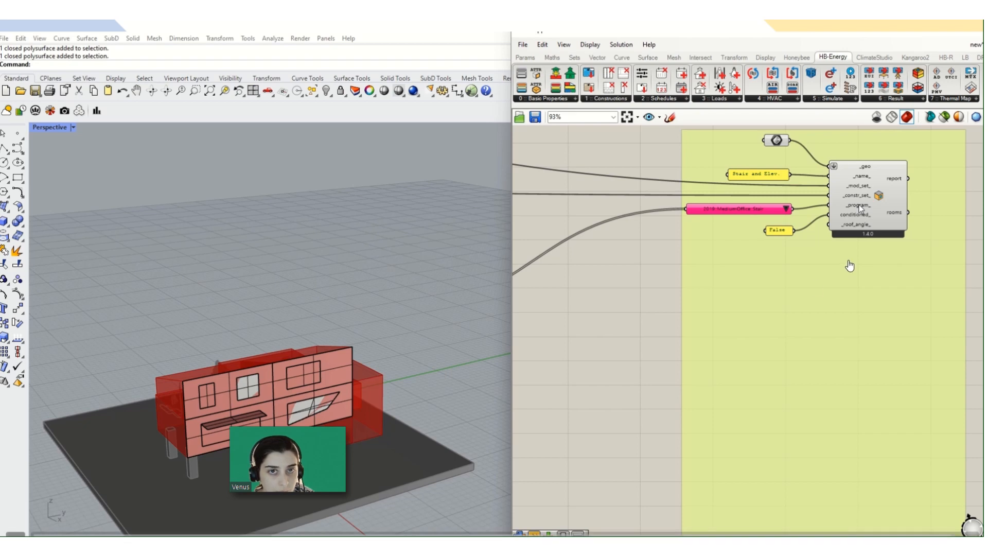
{"action": "left_click", "coordinate": [455, 46]}
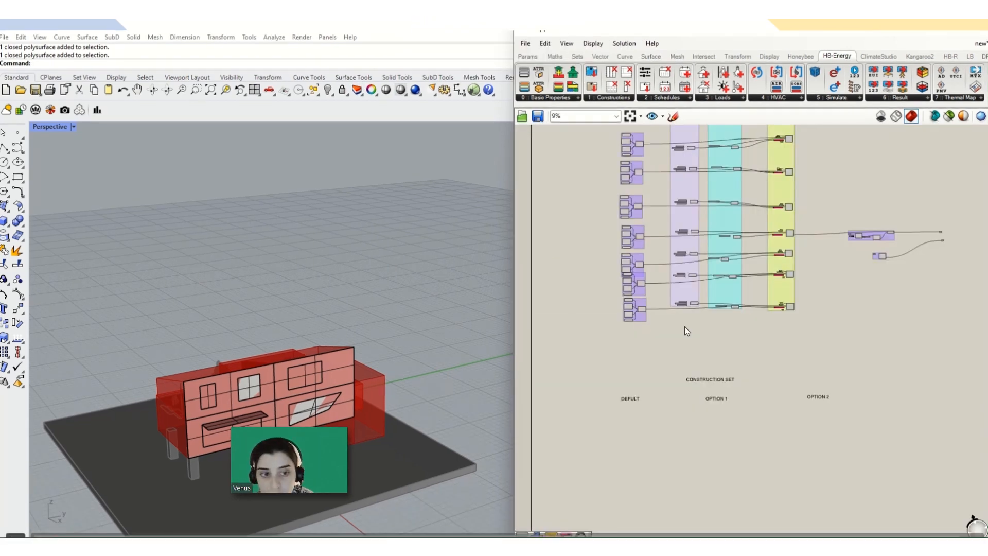
- Copy the lowest construction set component with its climate zone, vintage and construction type selectors to below the DEFULT label
{"action": "scroll", "coordinate": [688, 303], "scroll_direction": "up", "scroll_amount": 10}
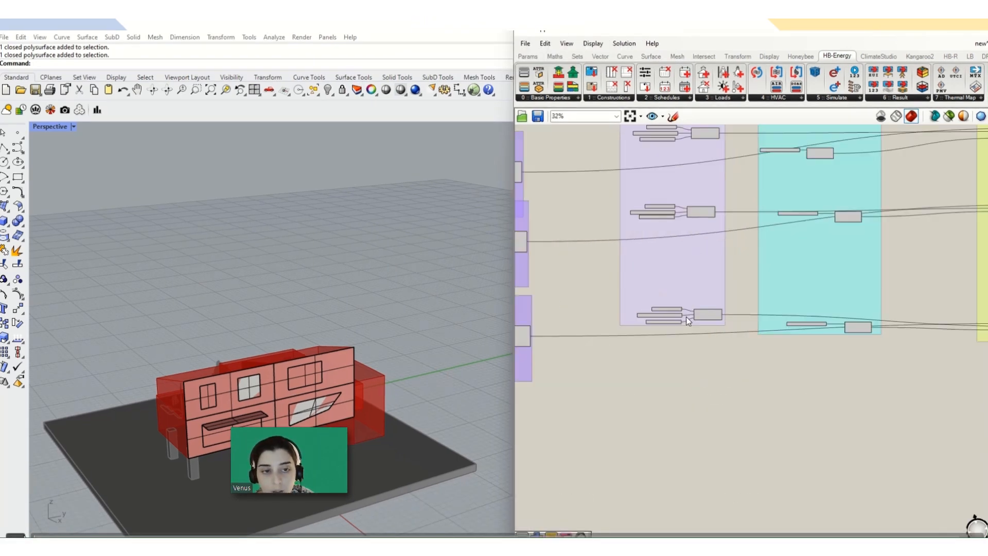
{"action": "left_click_drag", "start_coordinate": [854, 253], "coordinate": [585, 344]}
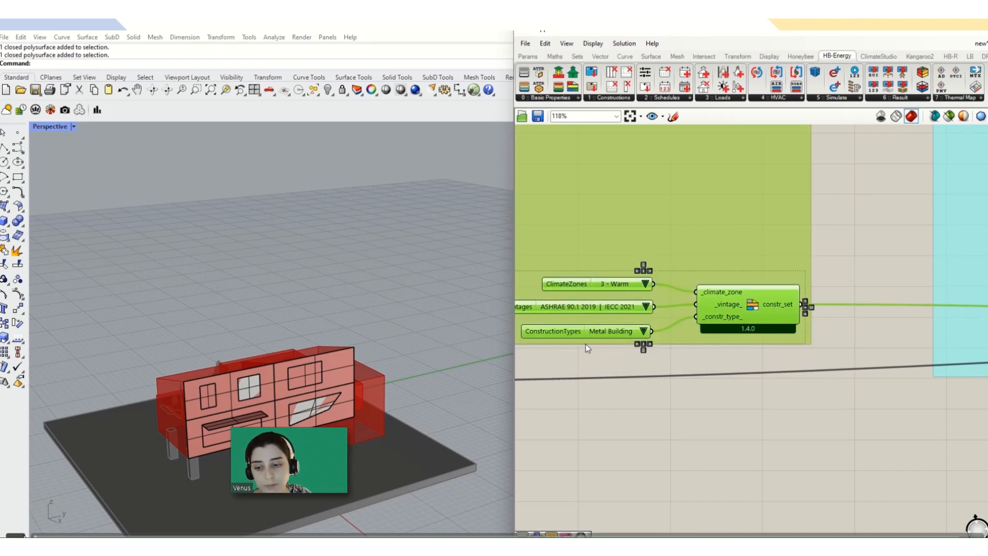
{"action": "left_click", "coordinate": [843, 247]}
{"action": "scroll", "coordinate": [843, 247], "scroll_direction": "down", "scroll_amount": 3}
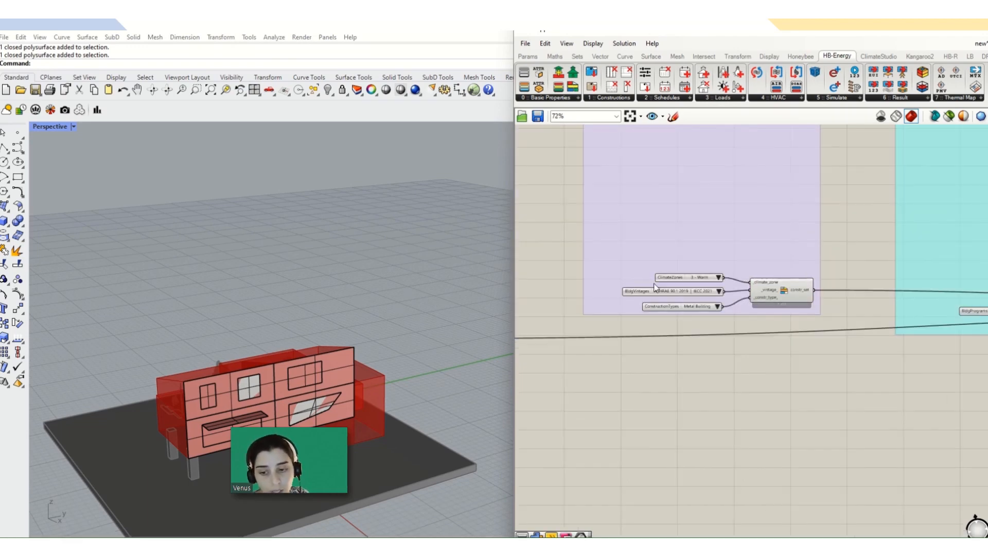
{"action": "left_click_drag", "start_coordinate": [557, 248], "coordinate": [841, 327]}
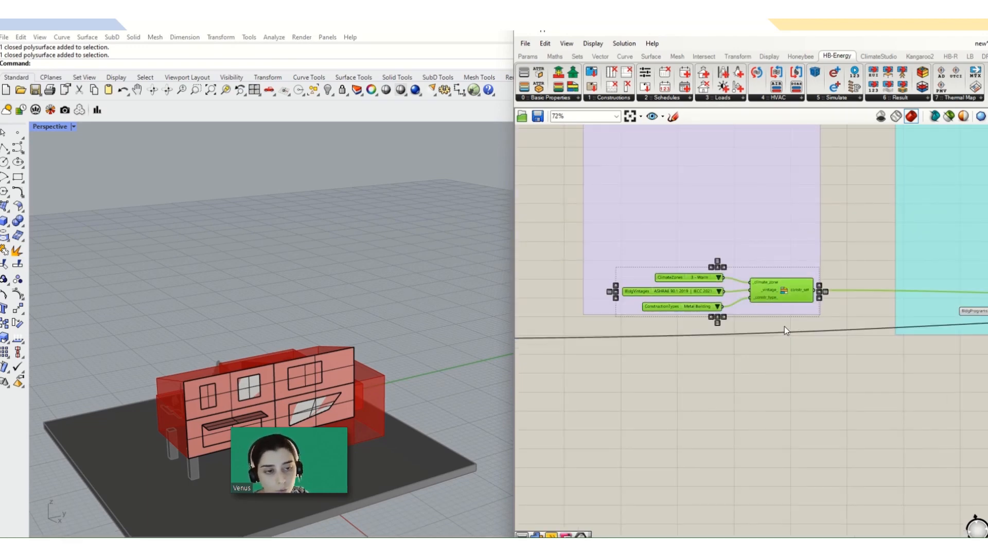
{"action": "scroll", "coordinate": [783, 289], "scroll_direction": "down", "scroll_amount": 6}
{"action": "left_click_drag", "start_coordinate": [783, 289], "coordinate": [755, 443]}
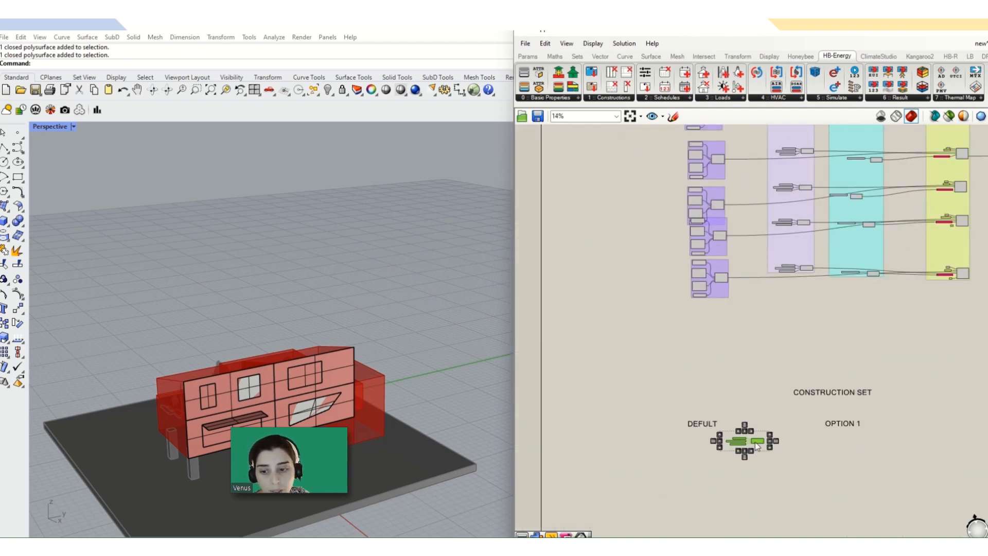
{"action": "scroll", "coordinate": [622, 421], "scroll_direction": "up", "scroll_amount": 8}
{"action": "left_click", "coordinate": [721, 409]}
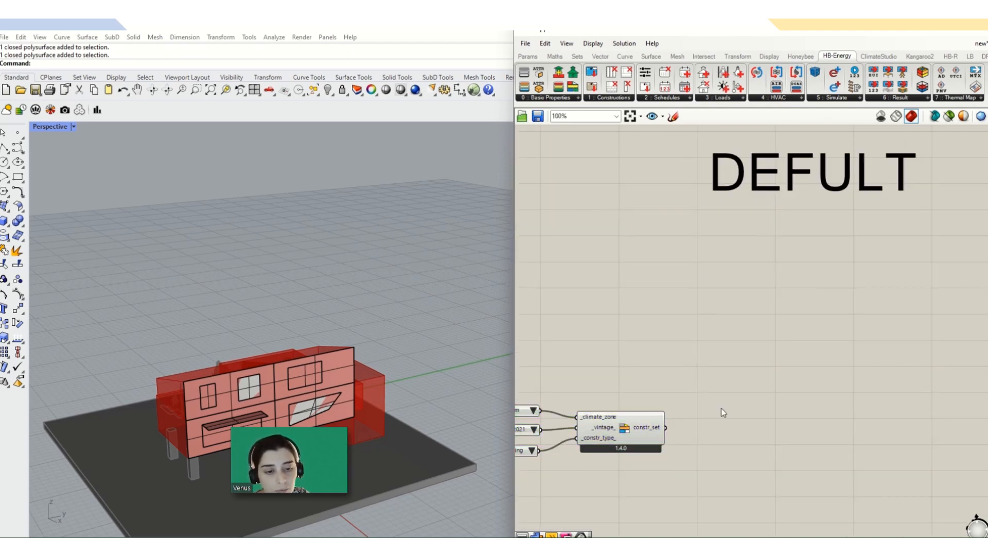
- Move the DEFULT label farther left of OPTION 1 and position the copied construction set components just beneath it
{"action": "scroll", "coordinate": [774, 354], "scroll_direction": "down", "scroll_amount": 4}
{"action": "left_click_drag", "start_coordinate": [774, 354], "coordinate": [601, 415]}
{"action": "scroll", "coordinate": [703, 376], "scroll_direction": "up", "scroll_amount": 2}
{"action": "left_click_drag", "start_coordinate": [702, 375], "coordinate": [654, 367]}
{"action": "mouse_move", "coordinate": [647, 381]}
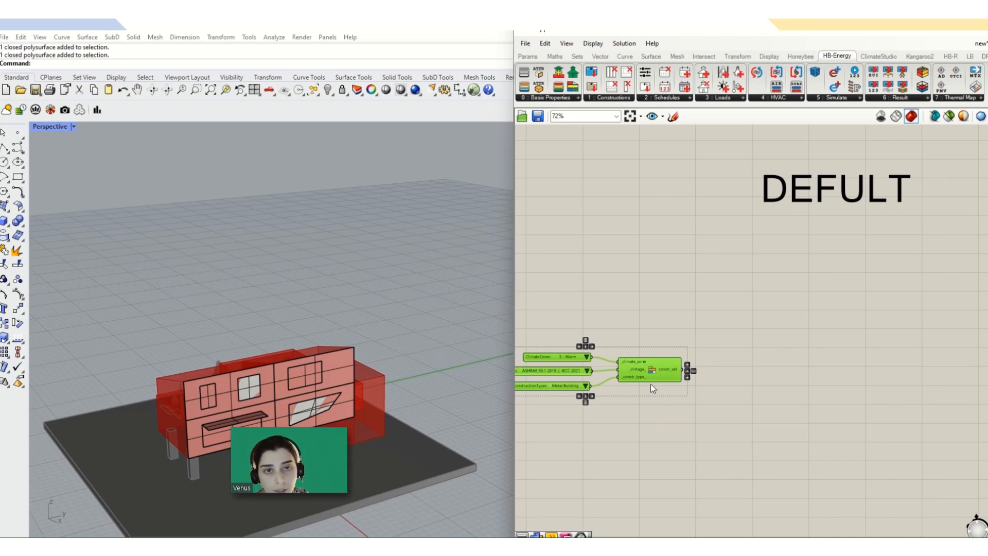
{"action": "scroll", "coordinate": [670, 311], "scroll_direction": "down", "scroll_amount": 3}
{"action": "left_click_drag", "start_coordinate": [724, 312], "coordinate": [562, 379]}
{"action": "scroll", "coordinate": [675, 338], "scroll_direction": "up", "scroll_amount": 5}
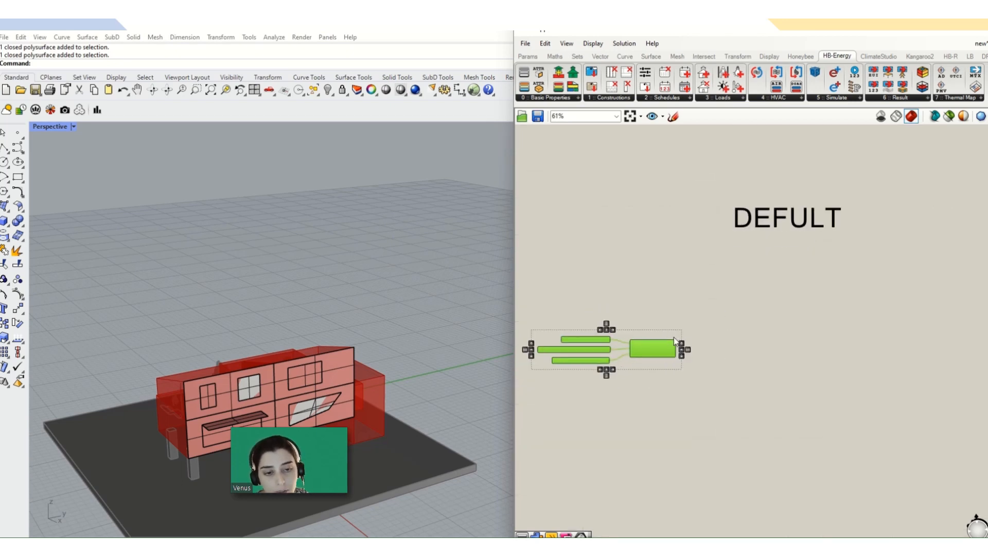
{"action": "scroll", "coordinate": [741, 292], "scroll_direction": "down", "scroll_amount": 11}
{"action": "left_click_drag", "start_coordinate": [796, 245], "coordinate": [683, 313]}
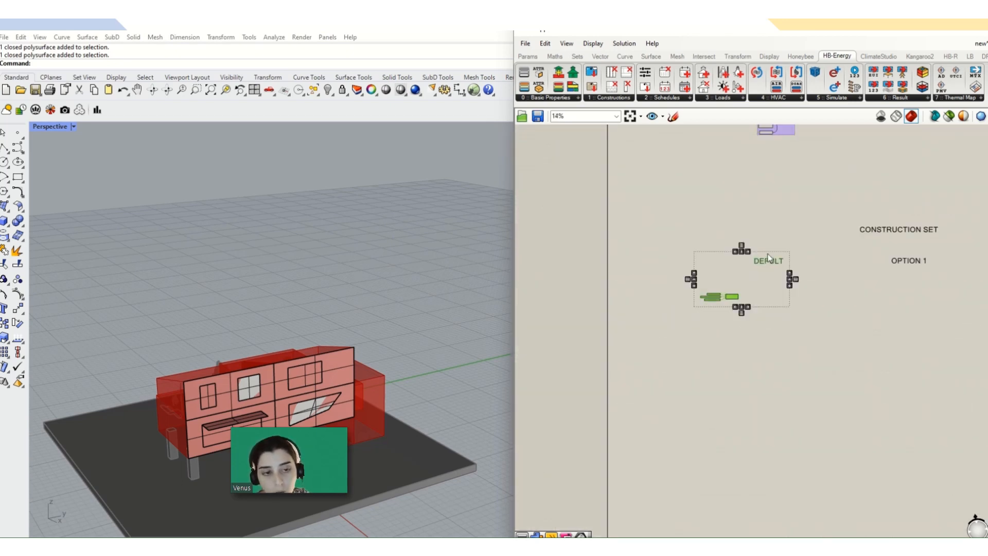
{"action": "left_click_drag", "start_coordinate": [765, 260], "coordinate": [662, 260]}
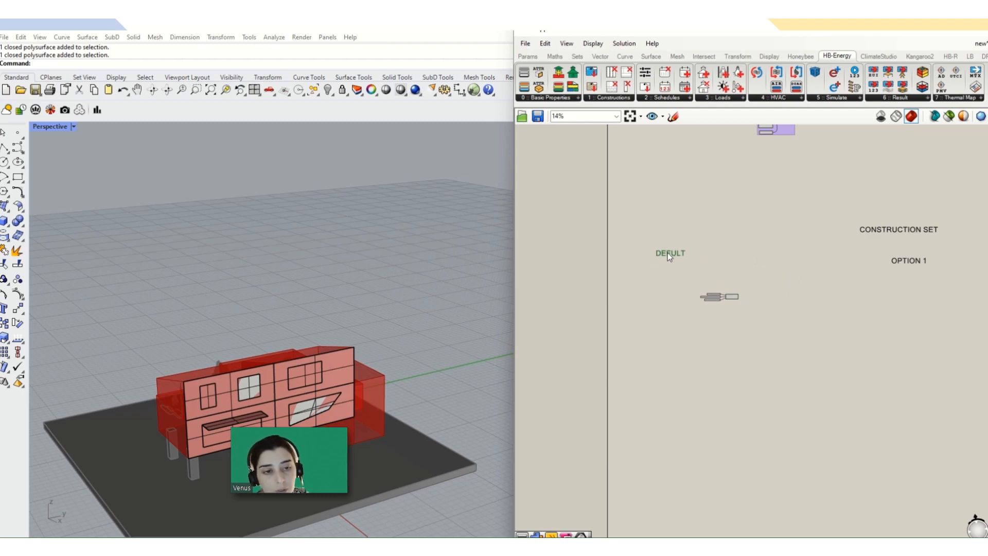
{"action": "left_click", "coordinate": [736, 297]}
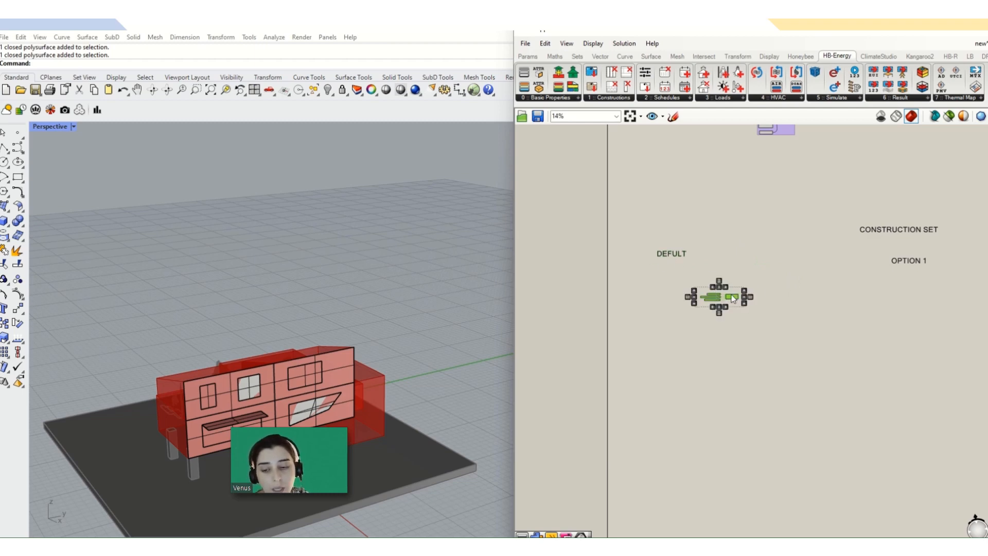
{"action": "left_click_drag", "start_coordinate": [733, 298], "coordinate": [664, 287]}
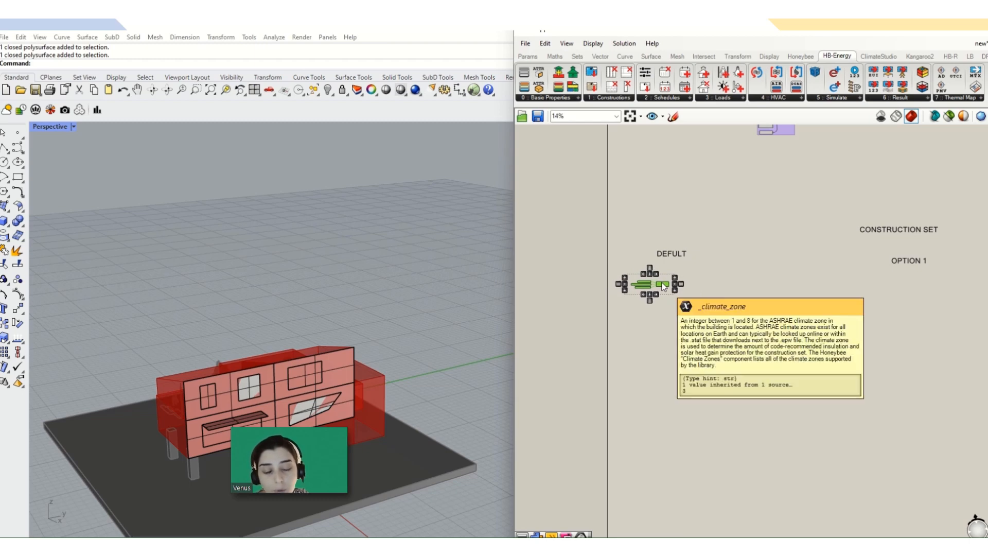
- Add a Panel beside the copied construction set component, connect it to the constr_set output, and widen it
{"action": "scroll", "coordinate": [669, 289], "scroll_direction": "up", "scroll_amount": 5}
{"action": "left_click", "coordinate": [631, 289]}
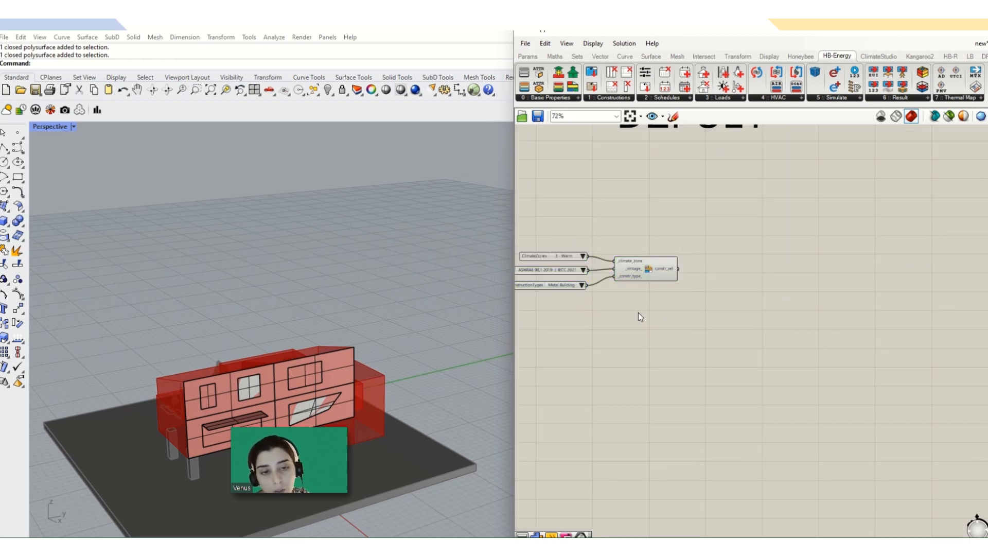
{"action": "double_click", "coordinate": [710, 261]}
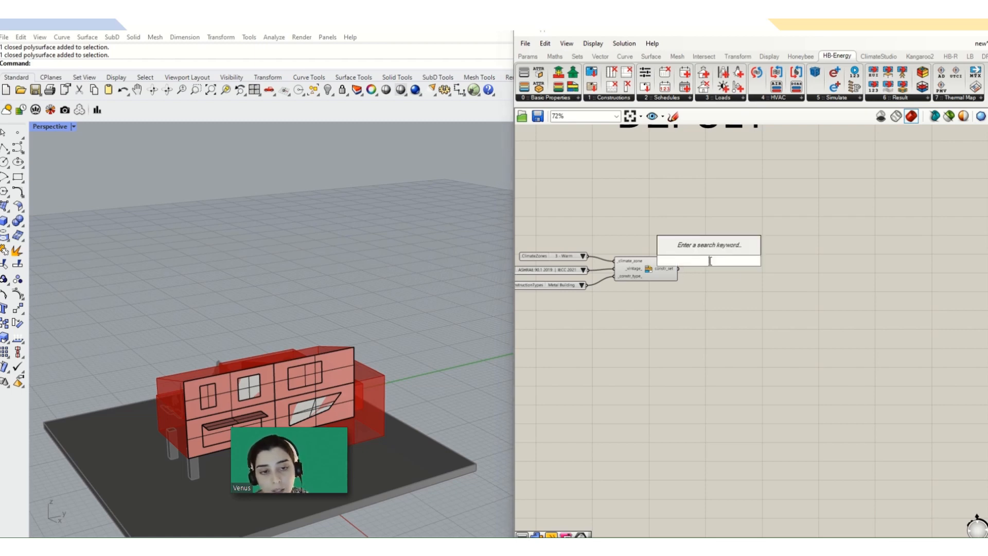
{"action": "type", "text": "panel"}
{"action": "key", "text": "Return"}
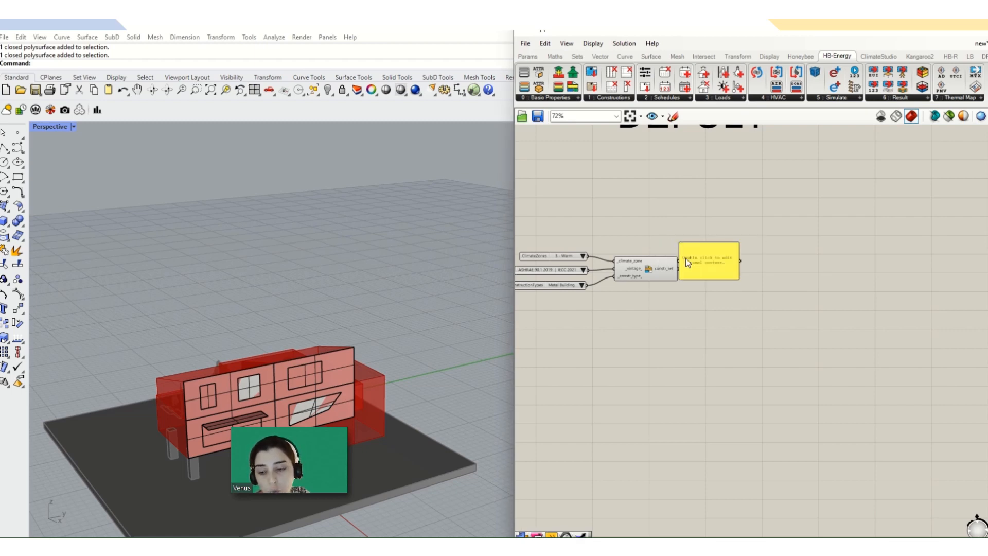
{"action": "scroll", "coordinate": [695, 261], "scroll_direction": "up", "scroll_amount": 3}
{"action": "left_click_drag", "start_coordinate": [709, 265], "coordinate": [754, 260]}
{"action": "left_click_drag", "start_coordinate": [669, 272], "coordinate": [708, 256]}
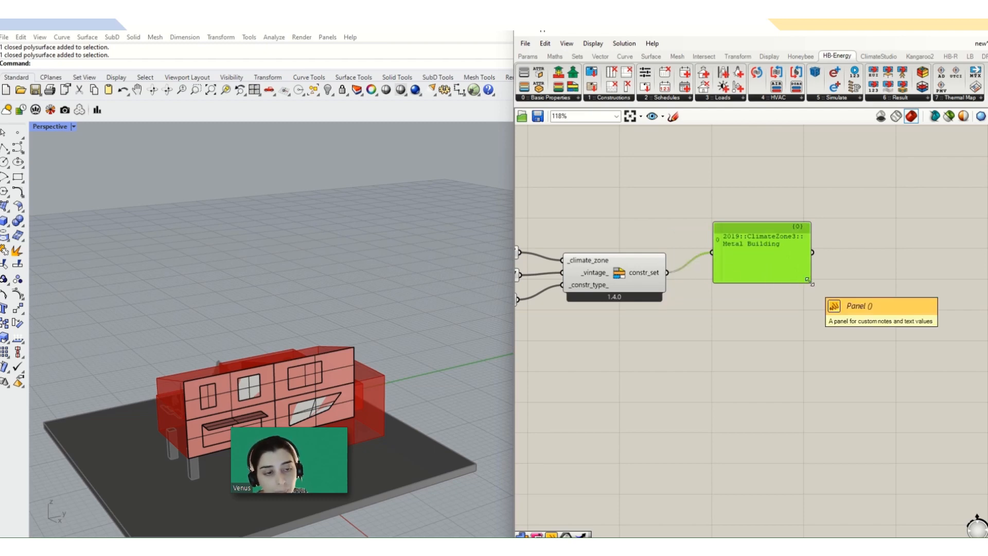
{"action": "left_click_drag", "start_coordinate": [808, 280], "coordinate": [902, 293]}
{"action": "scroll", "coordinate": [825, 323], "scroll_direction": "down", "scroll_amount": 3}
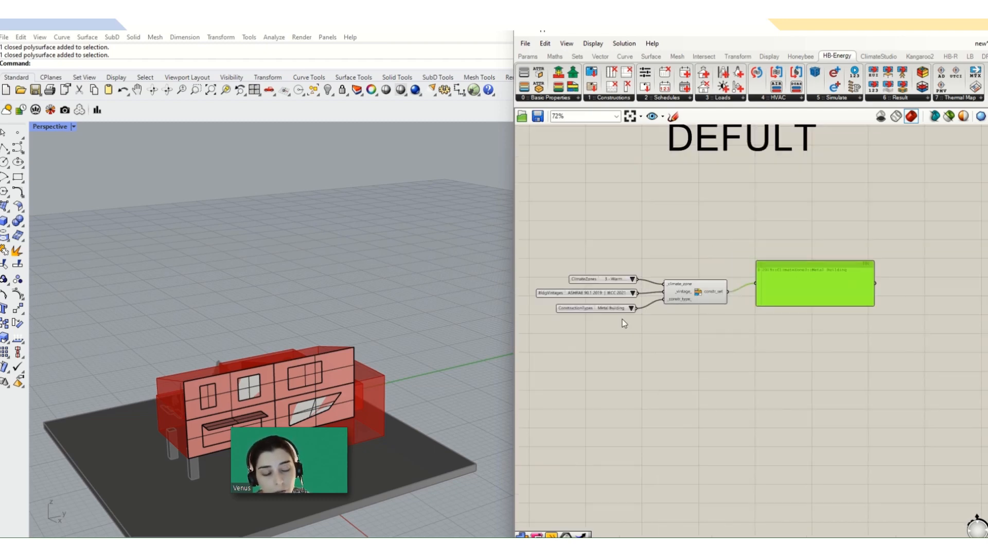
- Reduce the height of the Panel beside the construction set component to fit its single line of text
{"action": "scroll", "coordinate": [613, 315], "scroll_direction": "up", "scroll_amount": 3}
{"action": "left_click", "coordinate": [568, 280]}
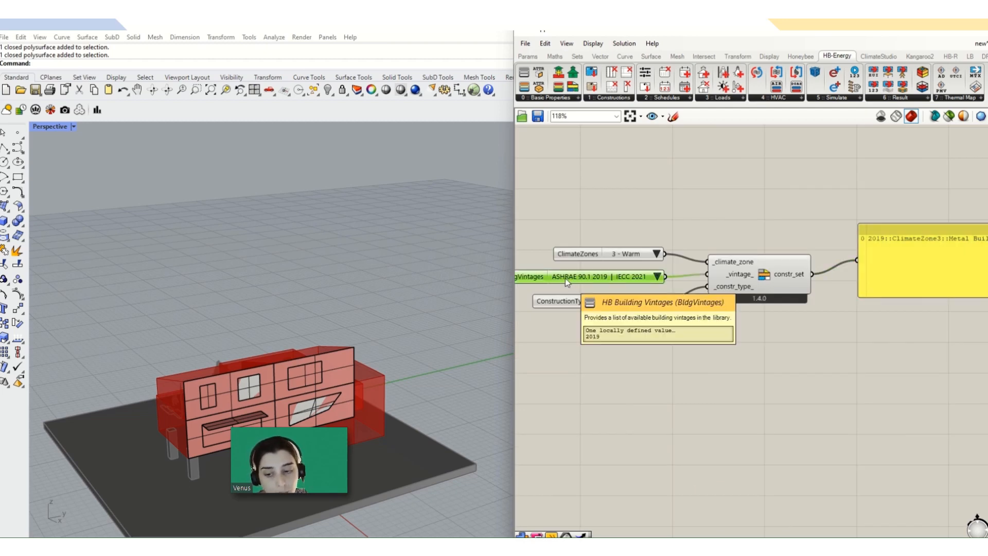
{"action": "scroll", "coordinate": [608, 289], "scroll_direction": "down", "scroll_amount": 3}
{"action": "scroll", "coordinate": [494, 329], "scroll_direction": "down", "scroll_amount": 3}
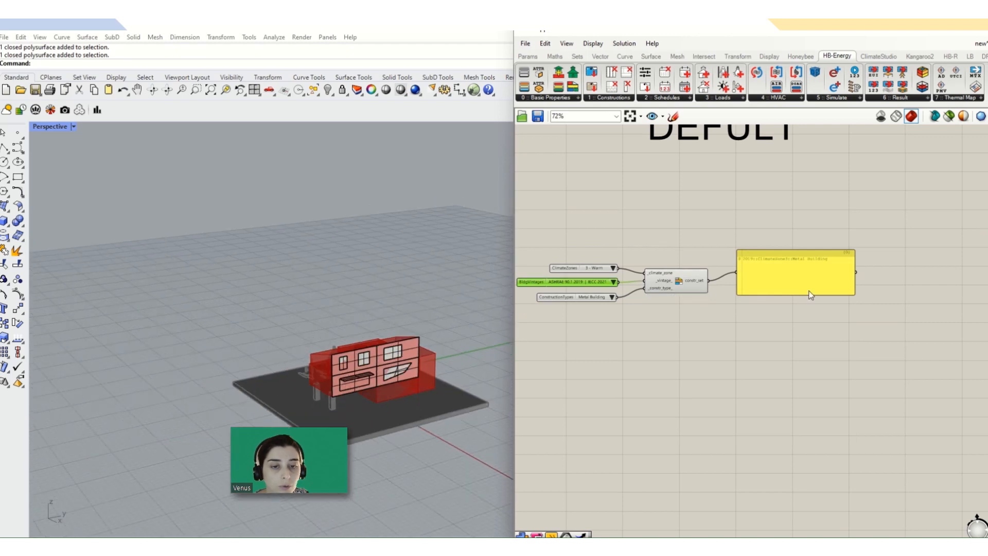
{"action": "scroll", "coordinate": [810, 291], "scroll_direction": "up", "scroll_amount": 5}
{"action": "left_click_drag", "start_coordinate": [799, 286], "coordinate": [798, 228]}
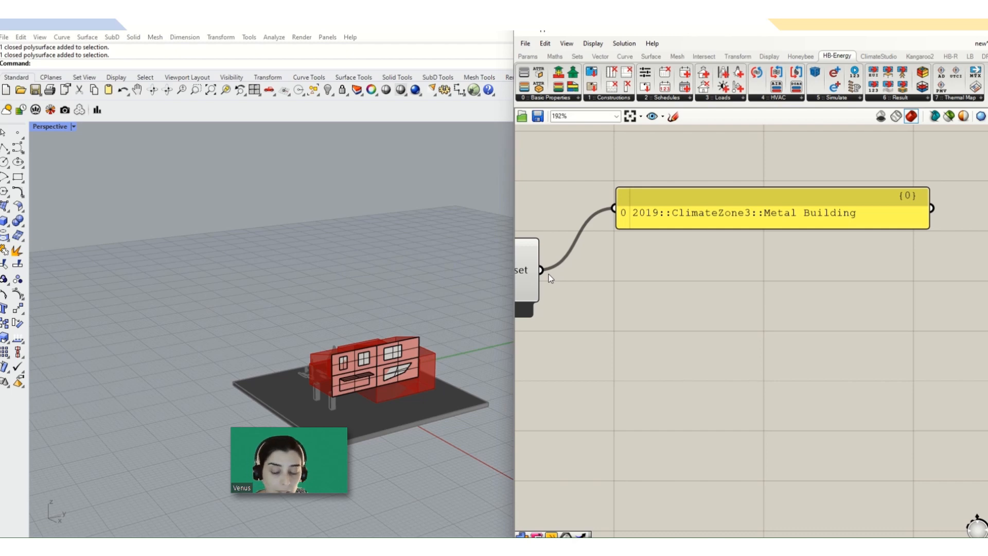
- Add an HB Deconstruct ConstructionSet component beyond the Panel, raise the Panel, and connect the constr_set output to the new component
{"action": "scroll", "coordinate": [601, 295], "scroll_direction": "down", "scroll_amount": 5}
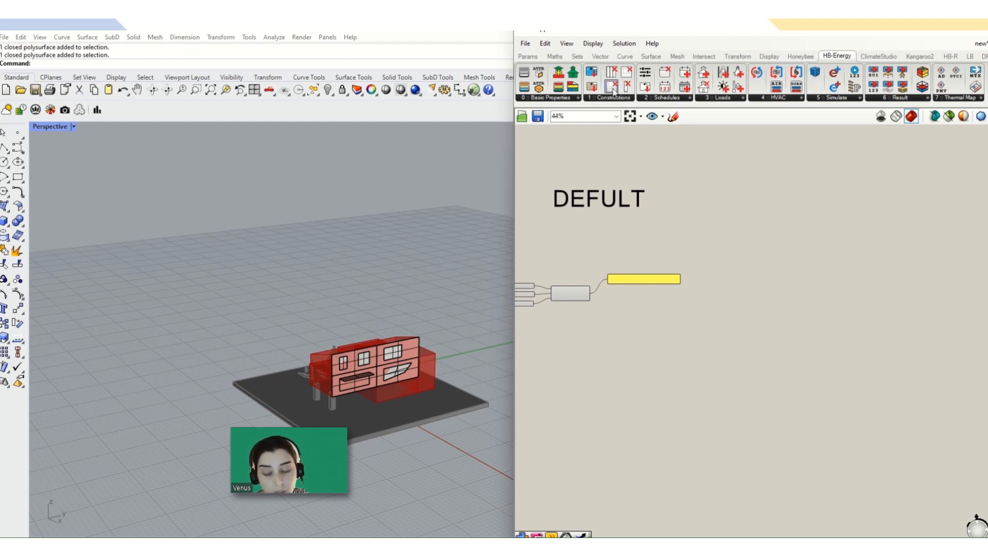
{"action": "left_click_drag", "start_coordinate": [614, 92], "coordinate": [717, 242]}
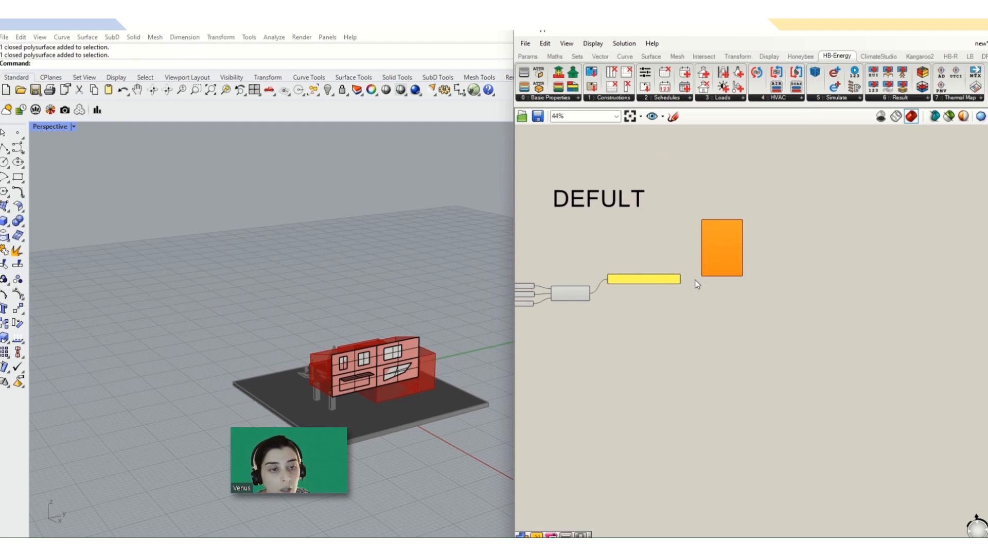
{"action": "scroll", "coordinate": [678, 274], "scroll_direction": "up", "scroll_amount": 3}
{"action": "left_click_drag", "start_coordinate": [614, 289], "coordinate": [611, 223]}
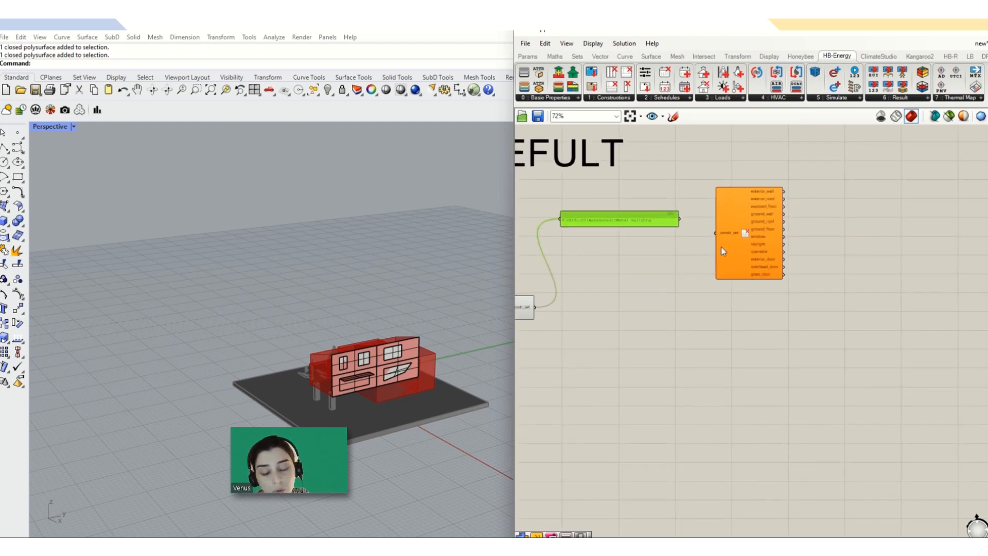
{"action": "left_click_drag", "start_coordinate": [739, 263], "coordinate": [743, 303]}
{"action": "left_click_drag", "start_coordinate": [536, 307], "coordinate": [747, 262]}
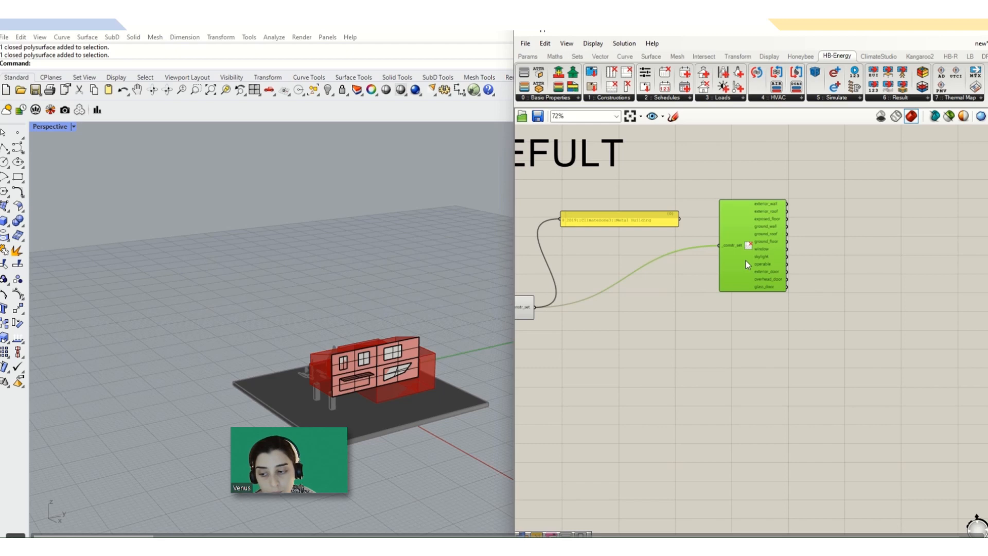
- Add an HB Deconstruct ConstructionSet Interior component below the HB Deconstruct ConstructionSet component and connect it to the same constr_set output
{"action": "left_click", "coordinate": [611, 99]}
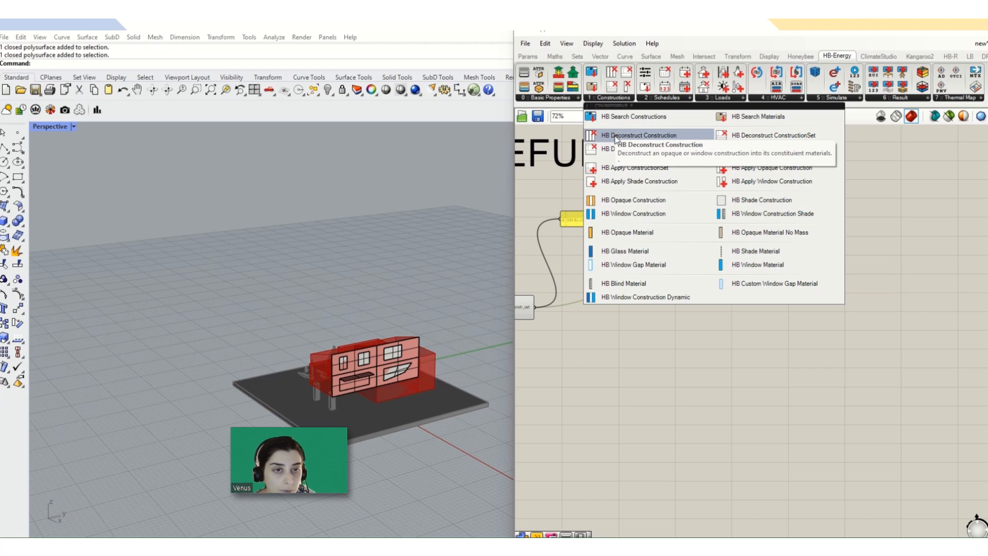
{"action": "left_click", "coordinate": [672, 153]}
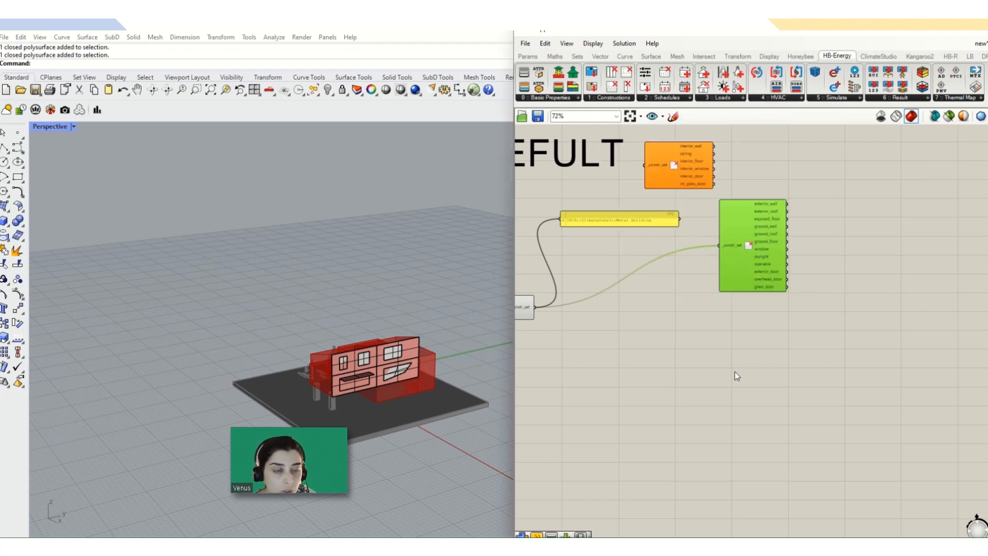
{"action": "left_click_drag", "start_coordinate": [678, 175], "coordinate": [749, 371]}
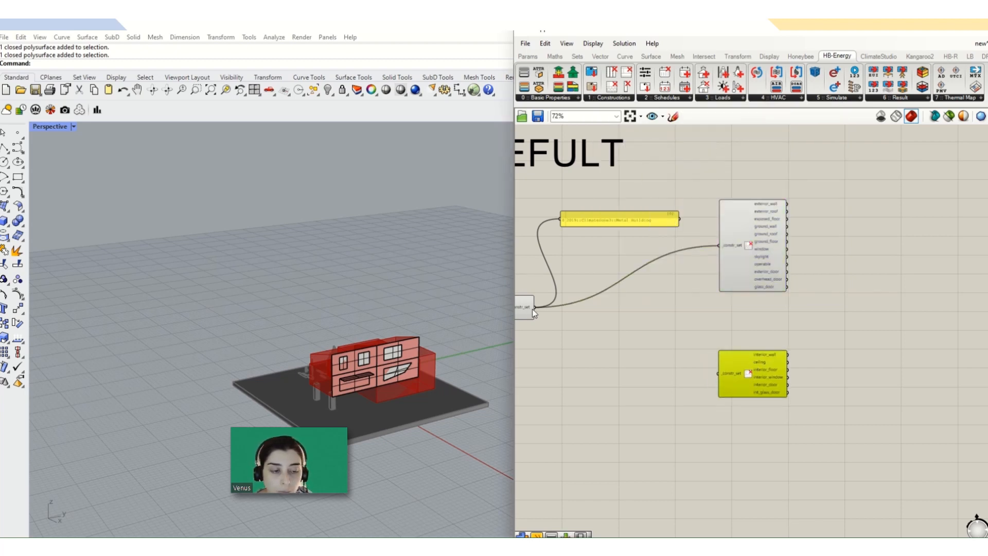
{"action": "left_click_drag", "start_coordinate": [534, 308], "coordinate": [716, 373]}
{"action": "left_click", "coordinate": [744, 383]}
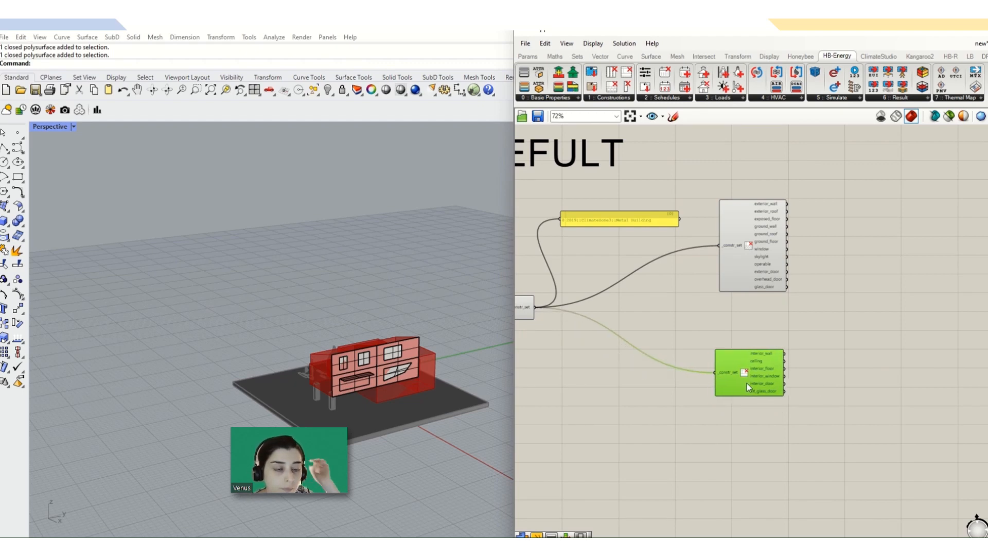
{"action": "left_click", "coordinate": [829, 364]}
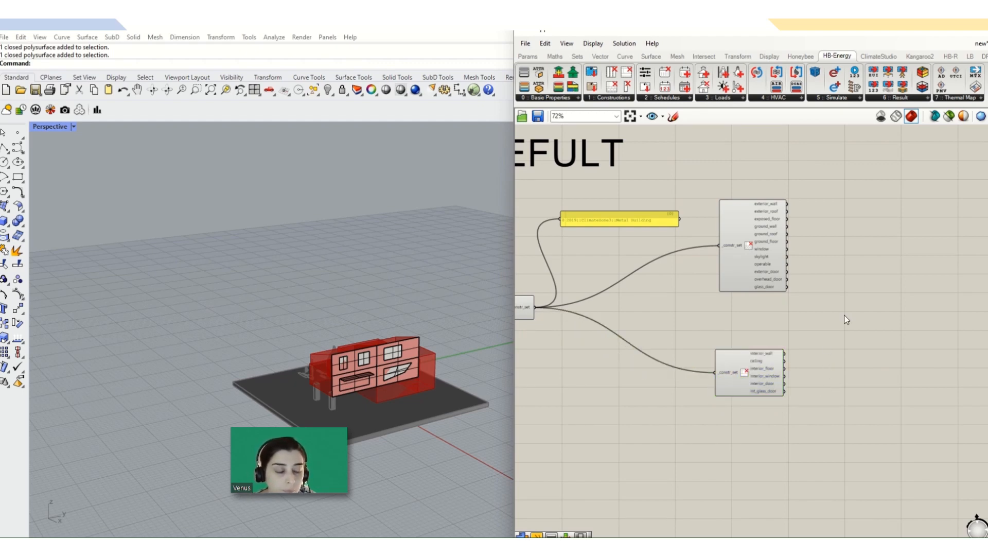
- Add an HB Deconstruct Construction component and feed its _constr input from the exterior_wall output
{"action": "right_click_drag", "start_coordinate": [844, 318], "coordinate": [799, 316]}
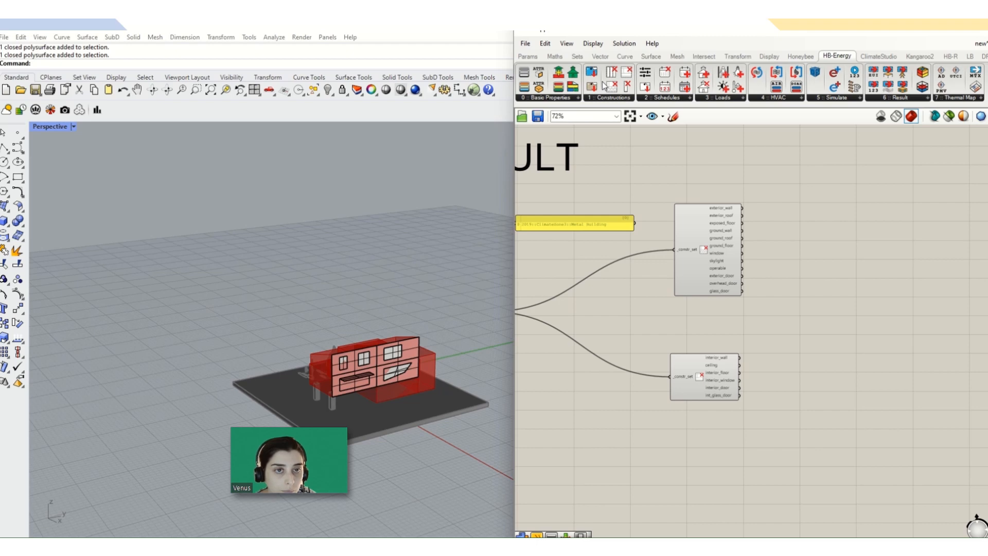
{"action": "left_click_drag", "start_coordinate": [609, 85], "coordinate": [841, 266]}
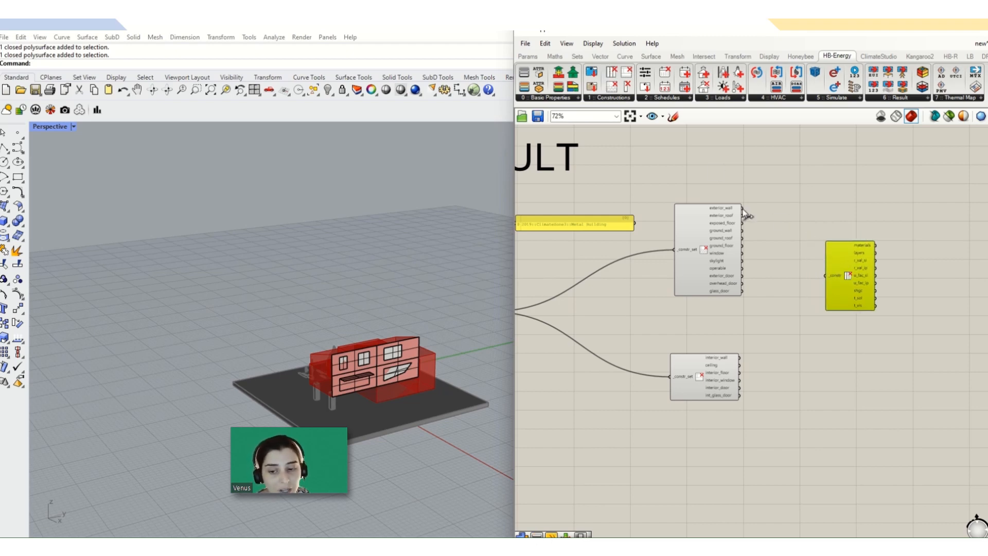
{"action": "mouse_move", "coordinate": [742, 209]}
{"action": "left_mouse_down"}
{"action": "mouse_move", "coordinate": [838, 289]}
{"action": "mouse_move", "coordinate": [827, 282]}
{"action": "left_mouse_up"}
- Add a Panel above the HB Deconstruct Construction component, connect it to the exterior_wall output, and enlarge it to read the layers
{"action": "double_click", "coordinate": [780, 184]}
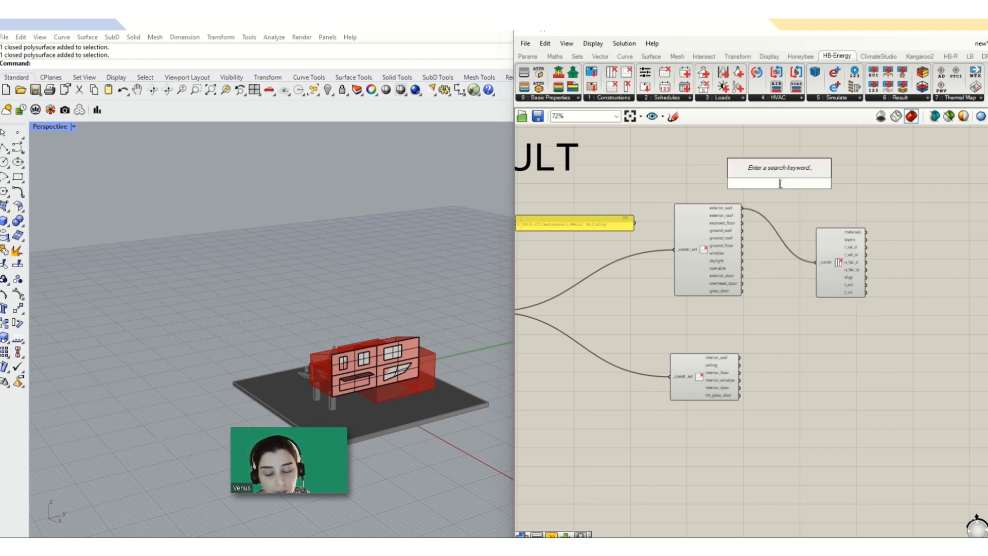
{"action": "type", "text": "panel"}
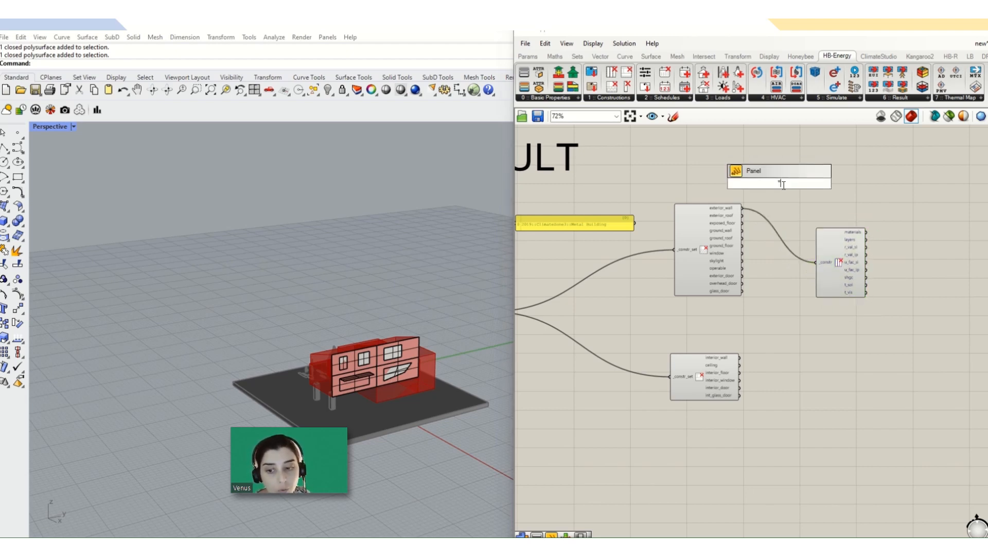
{"action": "key", "text": "Return"}
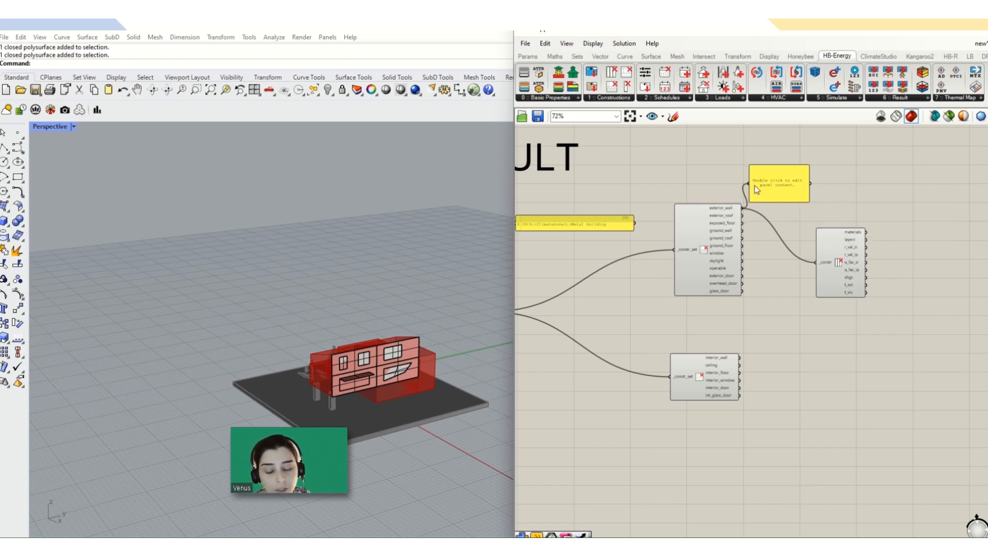
{"action": "left_click_drag", "start_coordinate": [786, 196], "coordinate": [940, 223]}
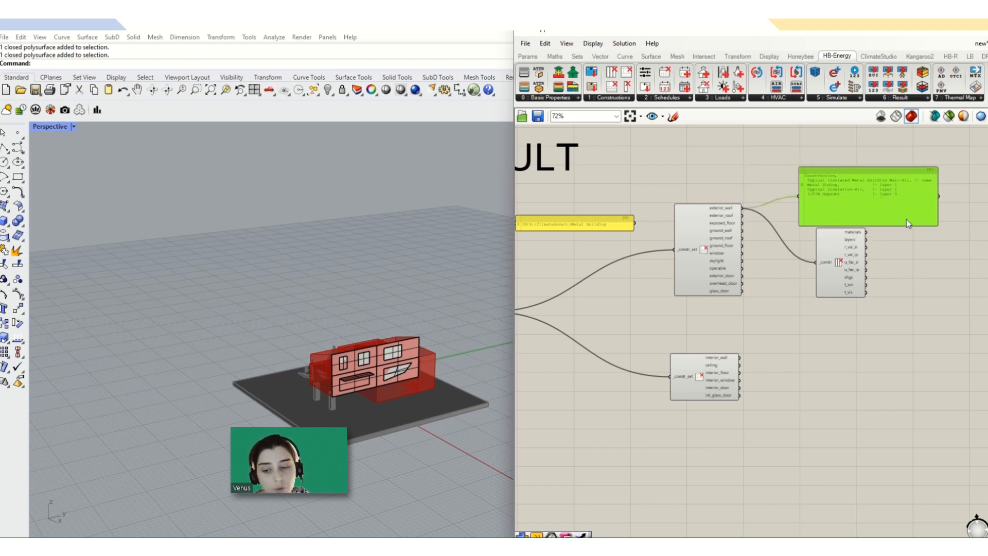
{"action": "scroll", "coordinate": [861, 198], "scroll_direction": "up", "scroll_amount": 3}
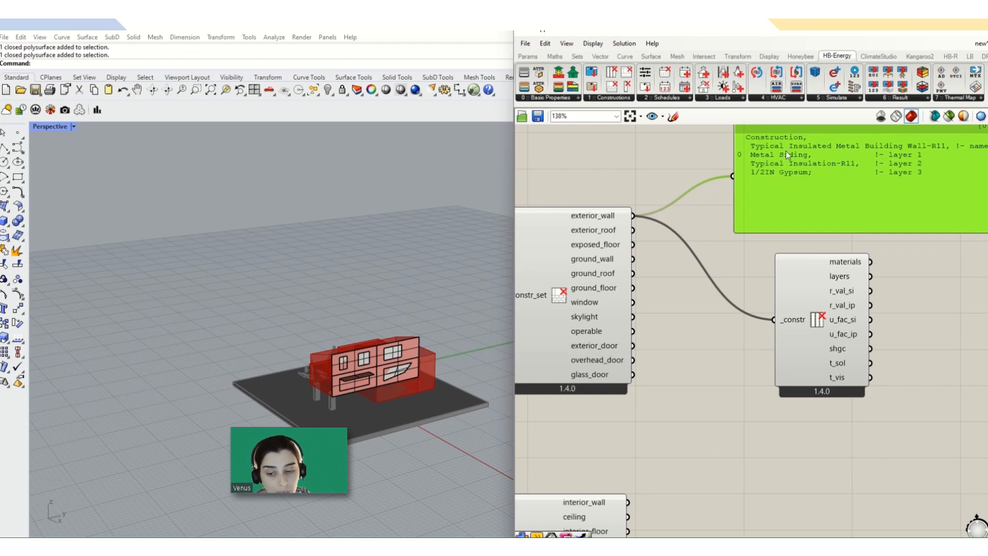
- Rewire the HB Deconstruct Construction input to exterior_roof and then exposed_floor, and the Panel to exposed_floor and then exterior_roof
{"action": "left_click_drag", "start_coordinate": [634, 230], "coordinate": [786, 329]}
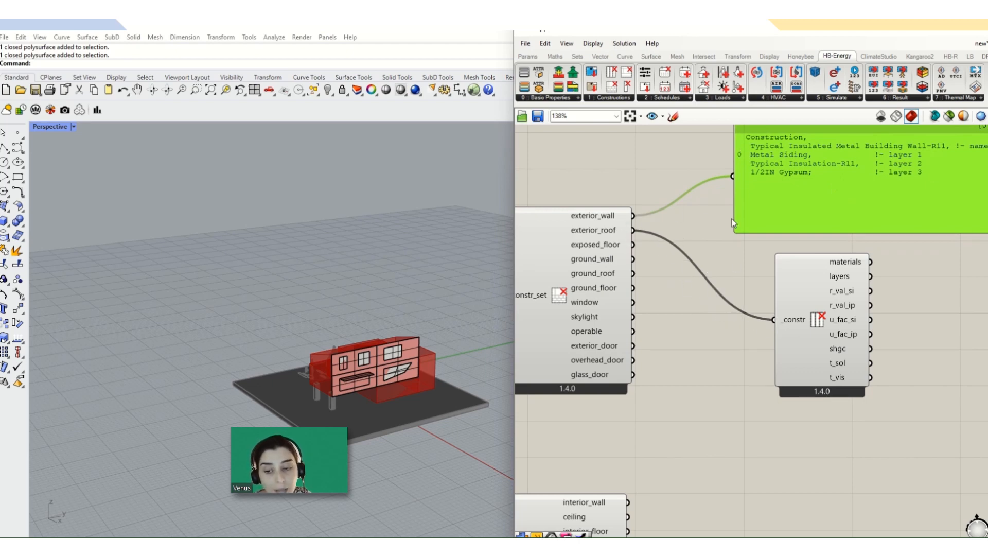
{"action": "left_click_drag", "start_coordinate": [634, 245], "coordinate": [774, 319]}
{"action": "left_click_drag", "start_coordinate": [635, 245], "coordinate": [733, 176]}
{"action": "left_click_drag", "start_coordinate": [639, 231], "coordinate": [733, 177]}
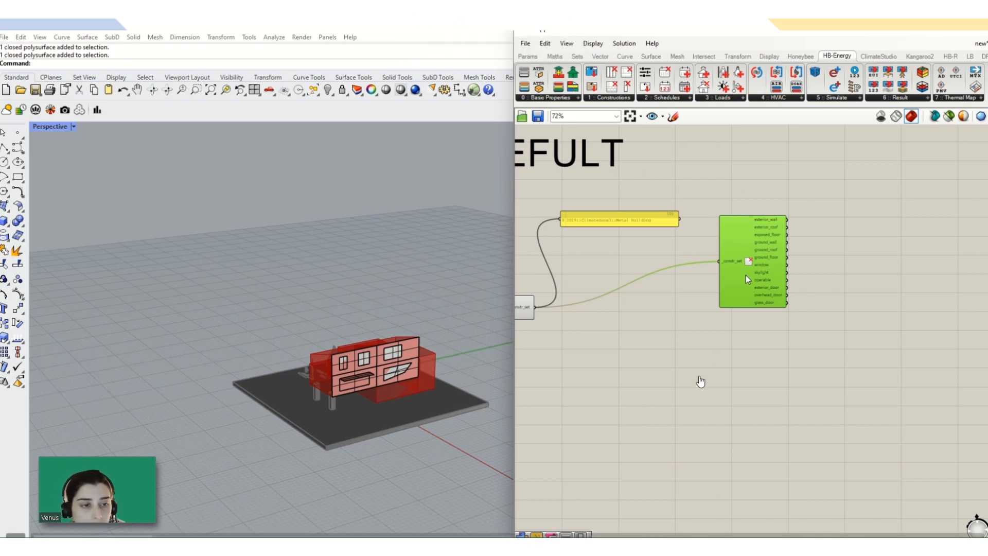
- Move the HB Deconstruct ConstructionSet component up slightly, and add HB Deconstruct ConstructionSet Interior below it, connected to constr_set
{"action": "left_click_drag", "start_coordinate": [746, 276], "coordinate": [746, 261]}
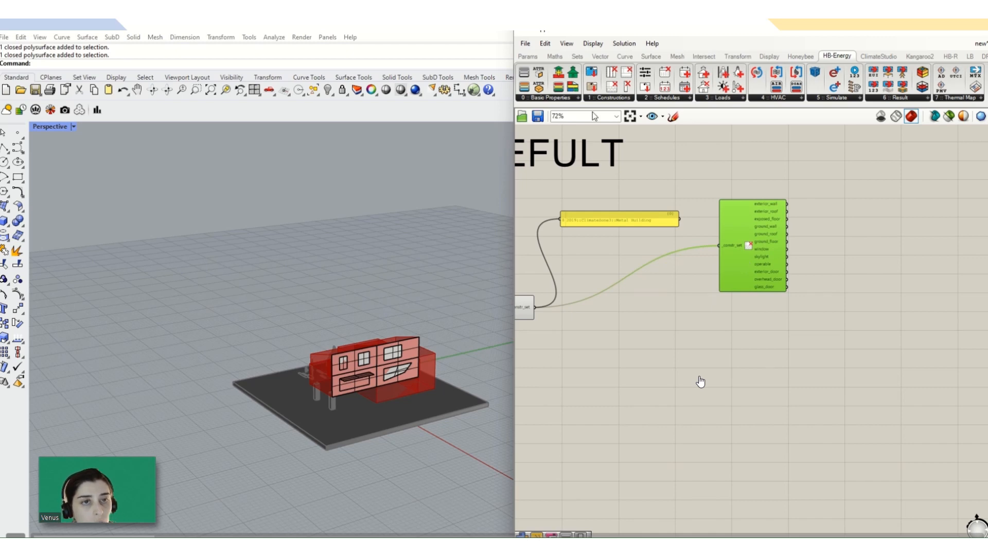
{"action": "left_click", "coordinate": [611, 98]}
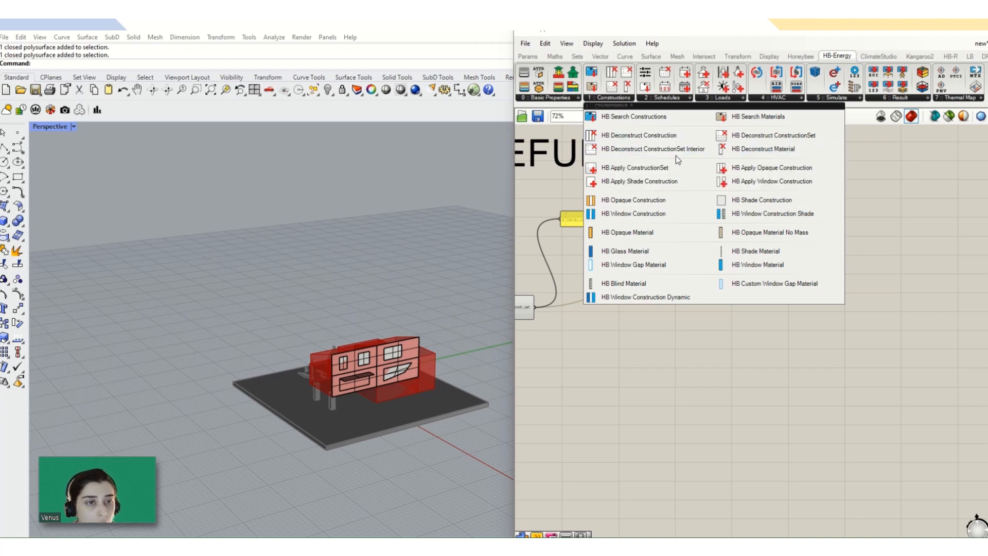
{"action": "left_click_drag", "start_coordinate": [679, 171], "coordinate": [752, 380]}
{"action": "left_click_drag", "start_coordinate": [534, 307], "coordinate": [719, 374]}
{"action": "left_click", "coordinate": [721, 375]}
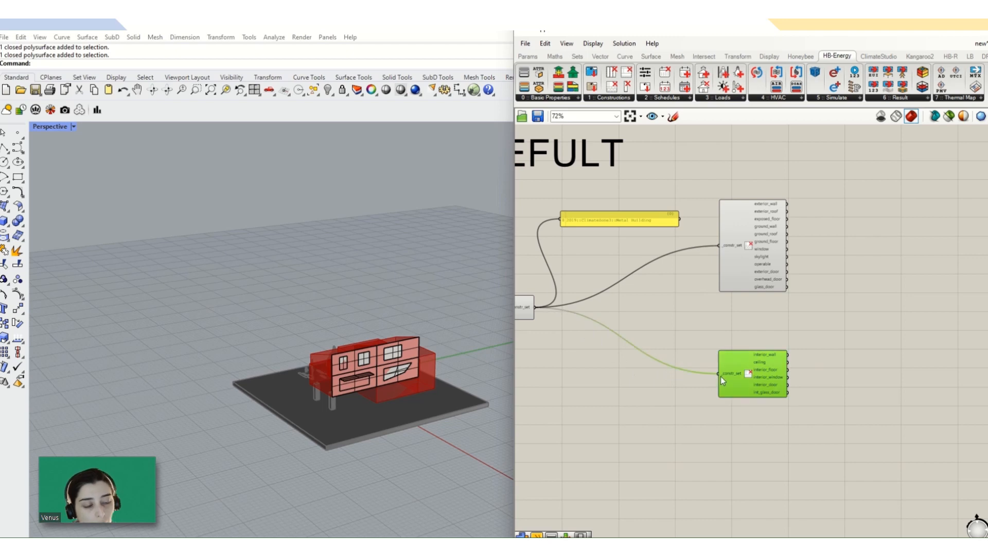
{"action": "left_click", "coordinate": [822, 387]}
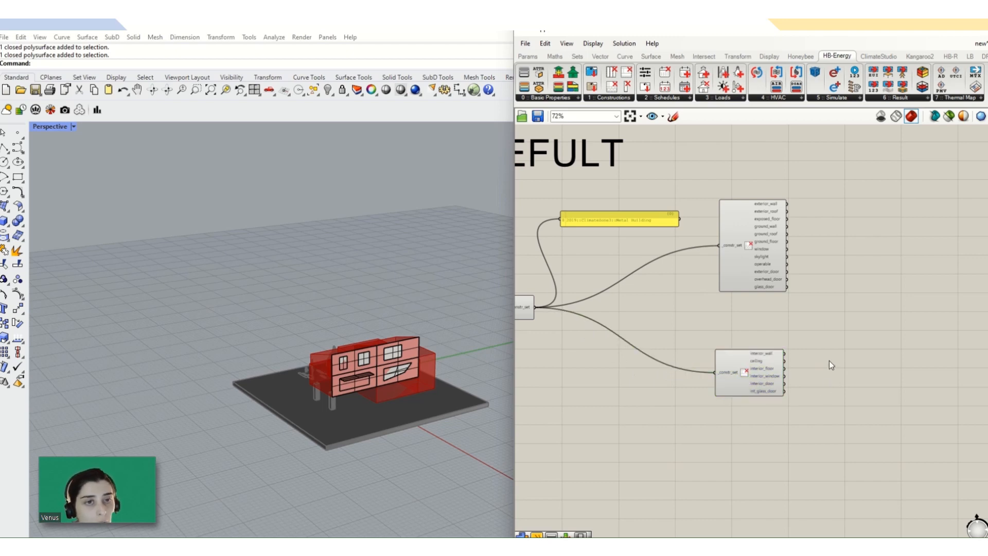
- Place an HB Deconstruct Construction component beside the deconstructed construction set and connect exterior_wall to its _constr input
{"action": "right_click_drag", "start_coordinate": [840, 313], "coordinate": [794, 317]}
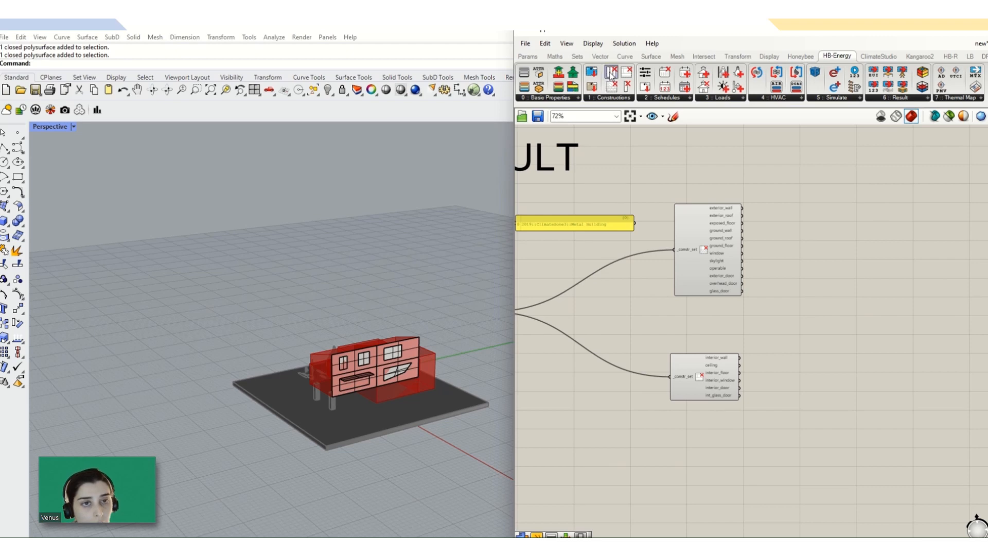
{"action": "left_click_drag", "start_coordinate": [610, 86], "coordinate": [844, 267]}
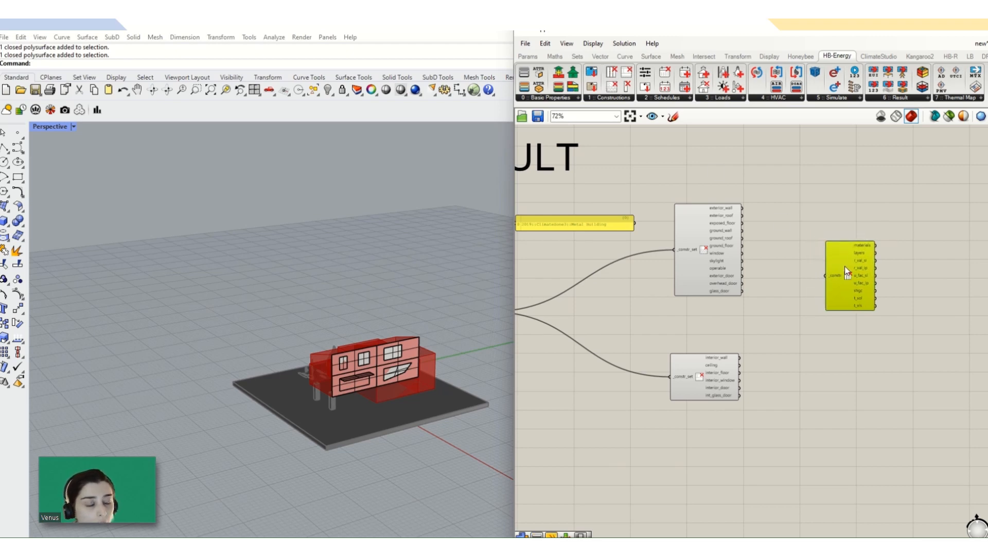
{"action": "left_click_drag", "start_coordinate": [743, 210], "coordinate": [827, 282]}
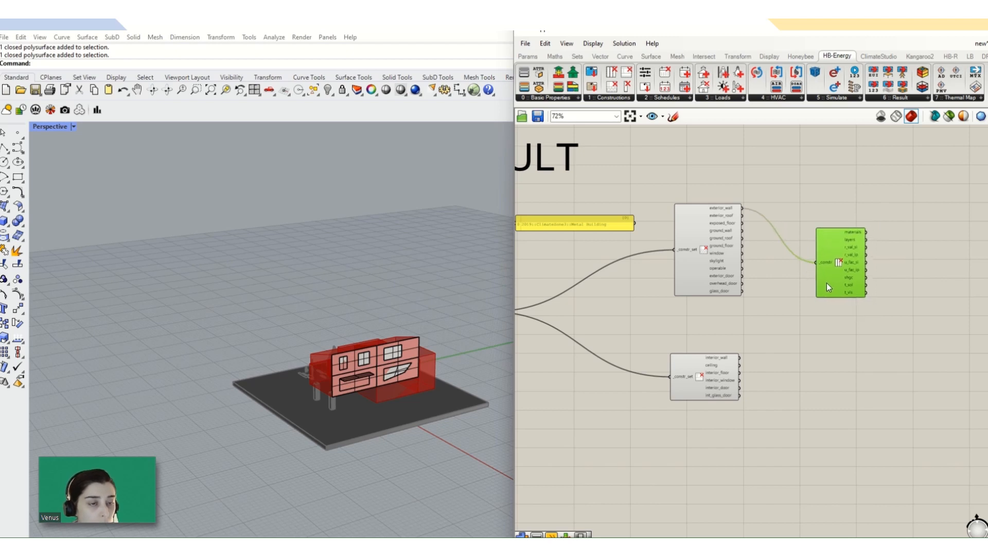
- Add a Panel above the HB Deconstruct Construction component, wire it to exterior_wall, and widen it to show the construction layers
{"action": "double_click", "coordinate": [780, 184]}
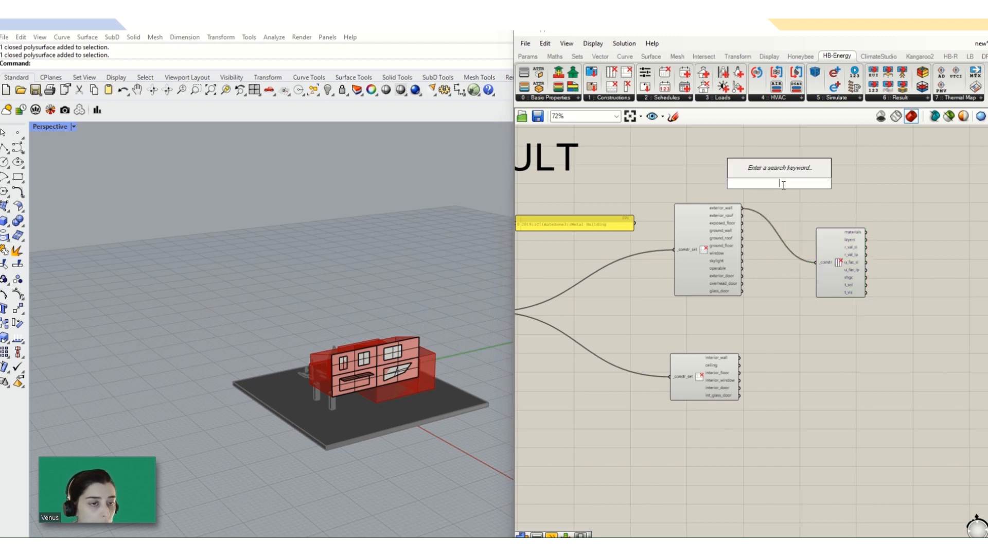
{"action": "type", "text": "panel"}
{"action": "key", "text": "Return"}
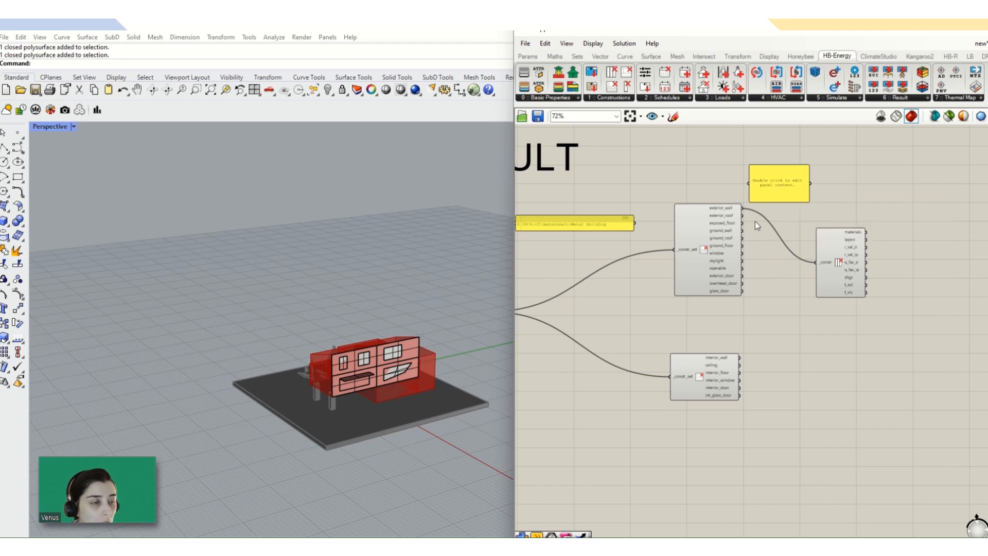
{"action": "left_click_drag", "start_coordinate": [748, 198], "coordinate": [938, 219]}
{"action": "scroll", "coordinate": [861, 201], "scroll_direction": "up", "scroll_amount": 5}
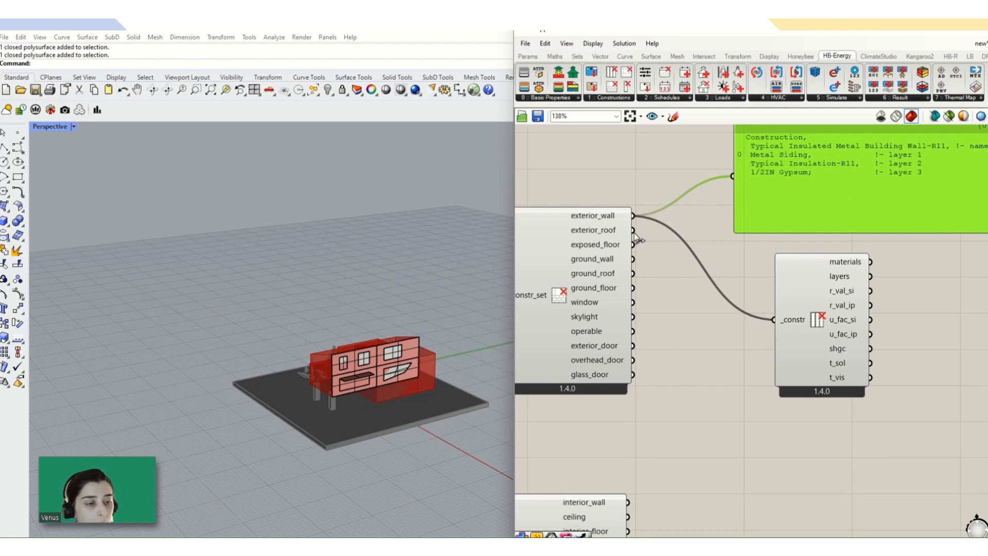
- Switch the HB Deconstruct Construction input to exterior_roof, then exposed_floor, and show the exposed_floor and then exterior_roof construction in the Panel
{"action": "left_click_drag", "start_coordinate": [634, 231], "coordinate": [775, 320]}
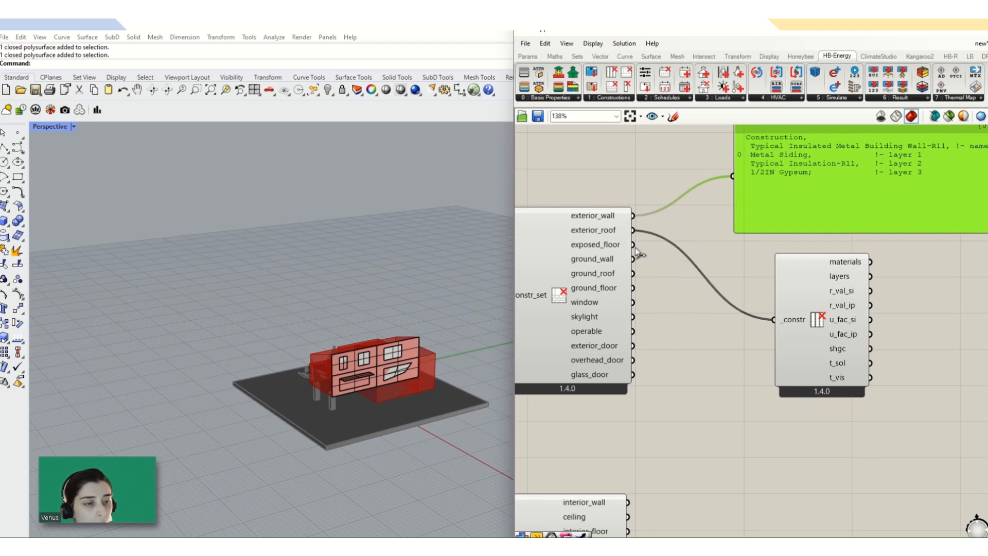
{"action": "left_click_drag", "start_coordinate": [634, 245], "coordinate": [774, 319]}
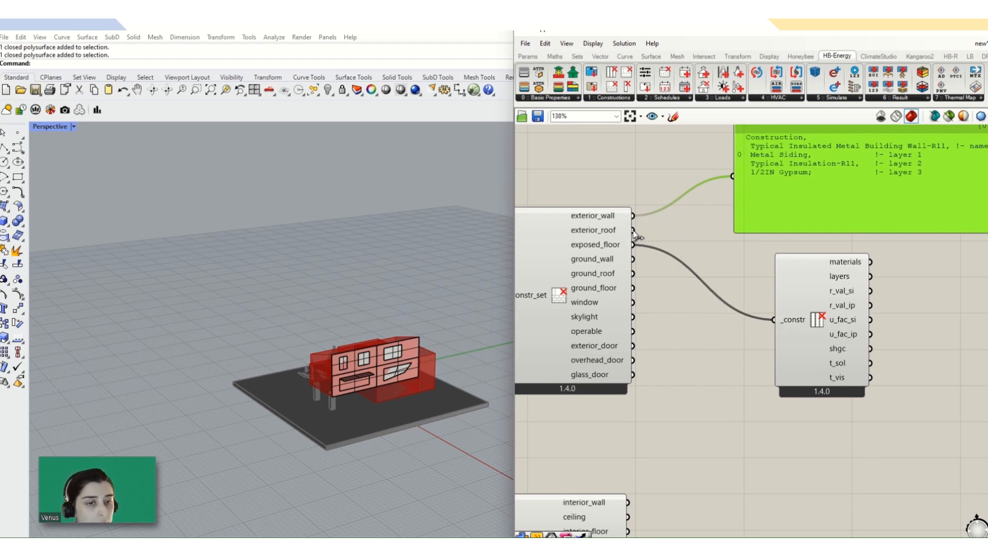
{"action": "left_click_drag", "start_coordinate": [633, 244], "coordinate": [733, 177]}
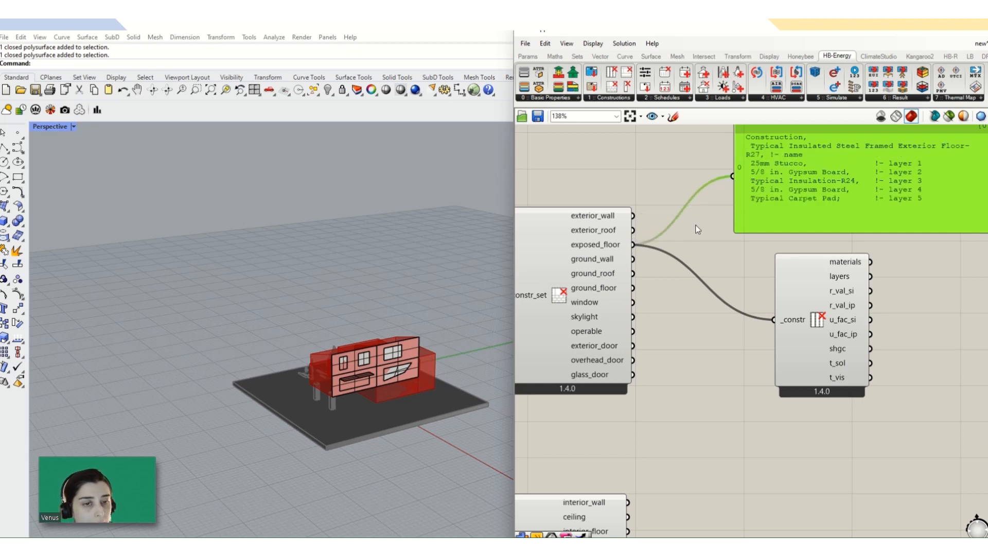
{"action": "left_click_drag", "start_coordinate": [634, 230], "coordinate": [733, 176]}
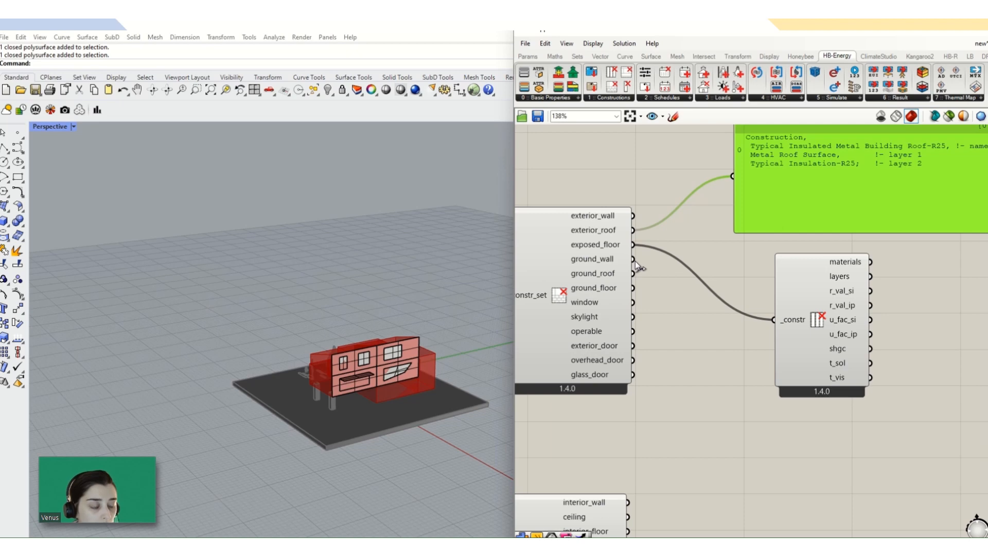
- Connect exterior_roof to the HB Deconstruct Construction _constr input and place a new Panel beside the component
{"action": "left_click_drag", "start_coordinate": [634, 230], "coordinate": [775, 320]}
{"action": "scroll", "coordinate": [782, 312], "scroll_direction": "down", "scroll_amount": 3}
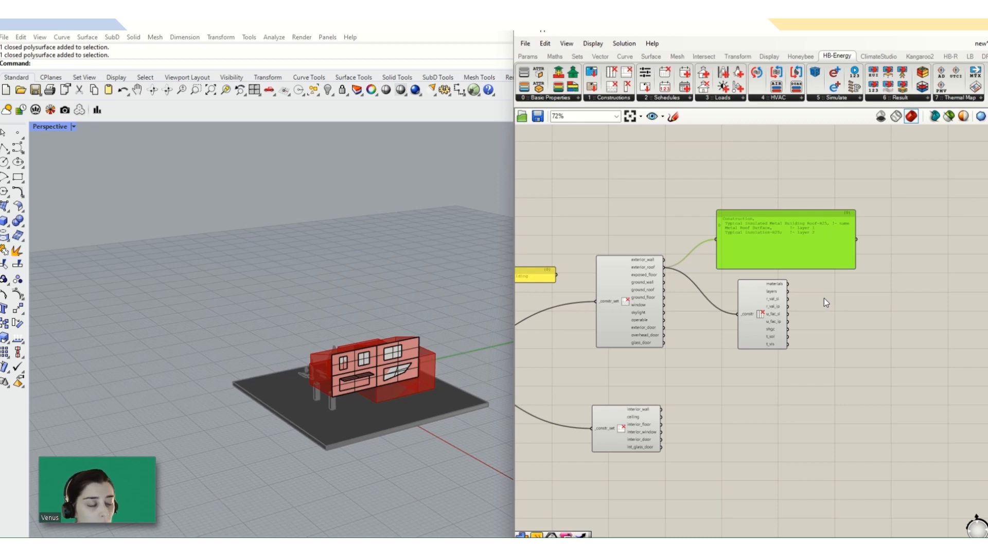
{"action": "scroll", "coordinate": [867, 304], "scroll_direction": "up", "scroll_amount": 3}
{"action": "double_click", "coordinate": [851, 308]}
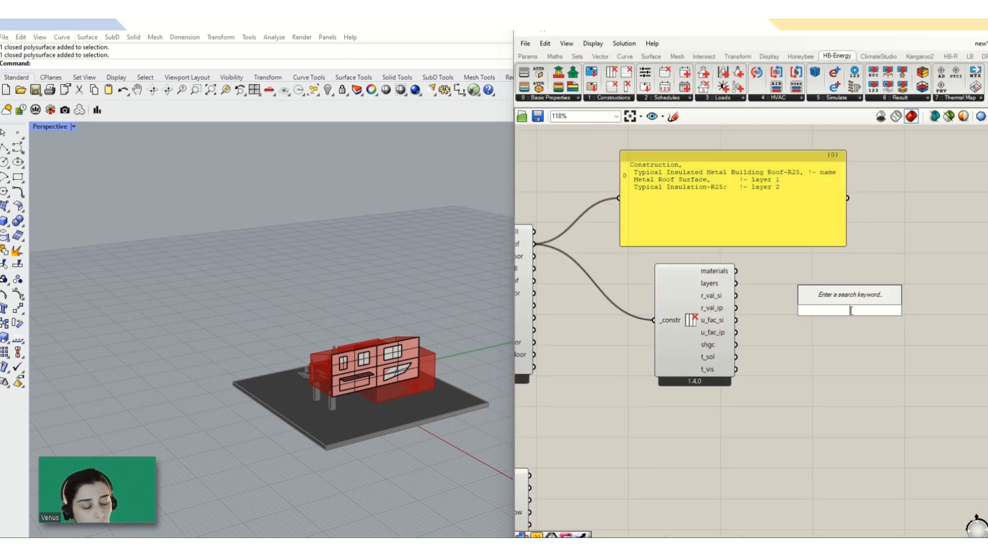
{"action": "type", "text": "//"}
{"action": "key", "text": "Return"}
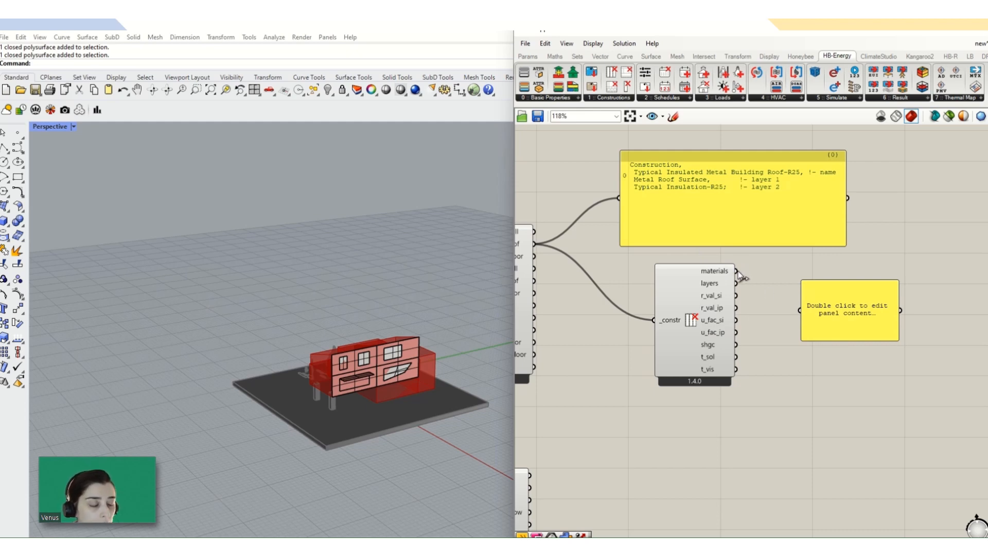
- Wire the layers output of HB Deconstruct Construction into the new Panel, then replace it with the materials output
{"action": "scroll", "coordinate": [761, 311], "scroll_direction": "up", "scroll_amount": 5}
{"action": "left_click_drag", "start_coordinate": [707, 251], "coordinate": [856, 335]}
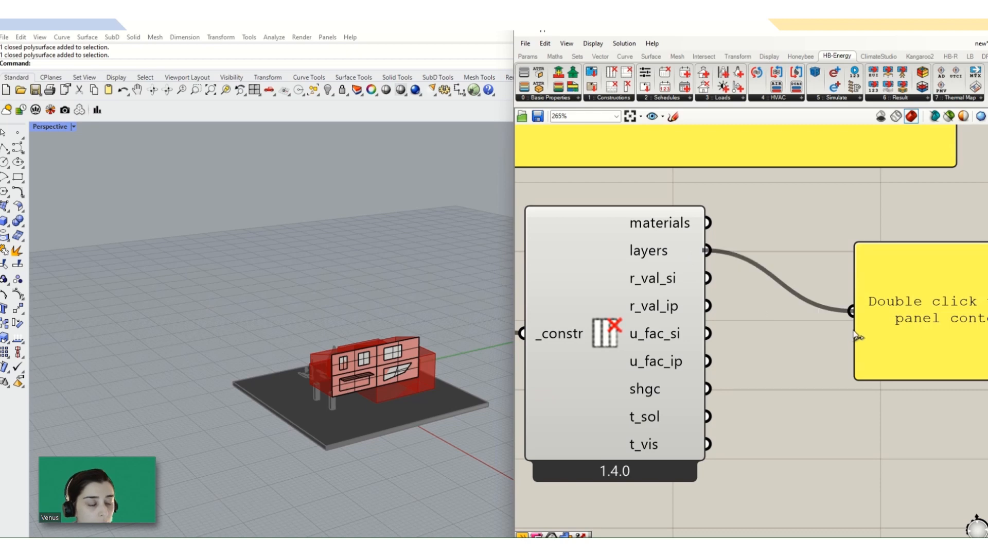
{"action": "scroll", "coordinate": [774, 333], "scroll_direction": "down", "scroll_amount": 4}
{"action": "left_click_drag", "start_coordinate": [738, 275], "coordinate": [820, 329], "text": "shift"}
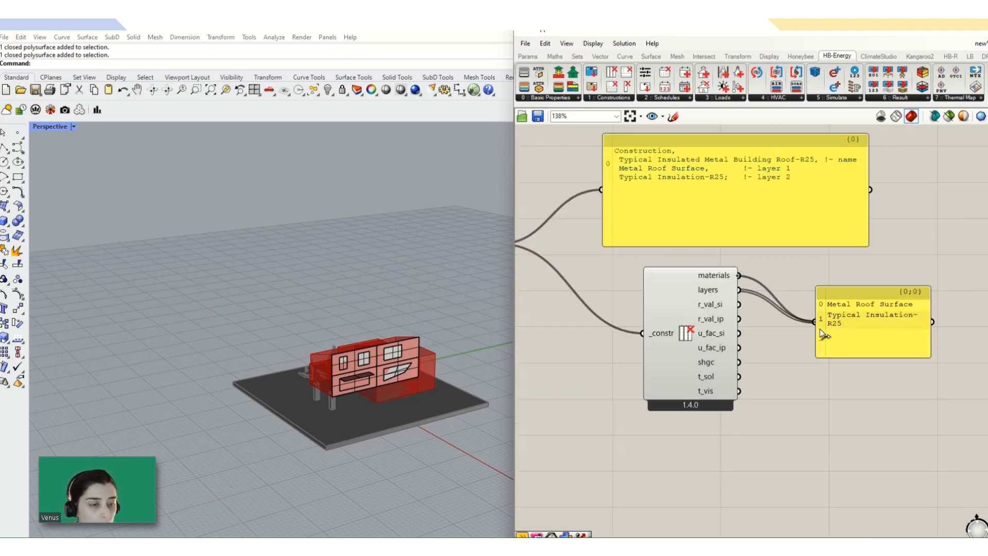
- Enlarge the materials Panel to show the full properties of the roof materials, then trim its empty lower part
{"action": "left_click_drag", "start_coordinate": [930, 357], "coordinate": [949, 436]}
{"action": "scroll", "coordinate": [853, 390], "scroll_direction": "down", "scroll_amount": 7}
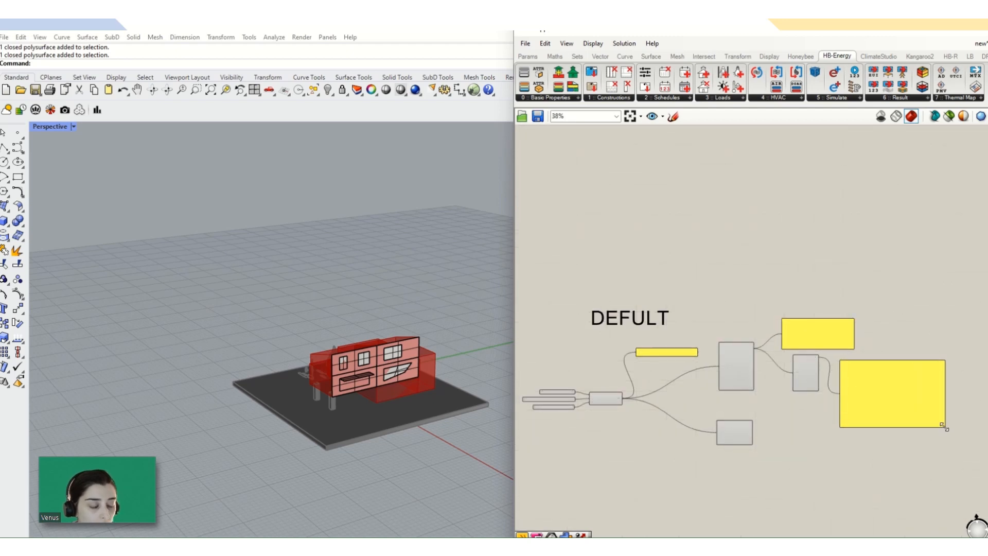
{"action": "scroll", "coordinate": [862, 401], "scroll_direction": "up", "scroll_amount": 6}
{"action": "right_click_drag", "start_coordinate": [869, 371], "coordinate": [772, 357]}
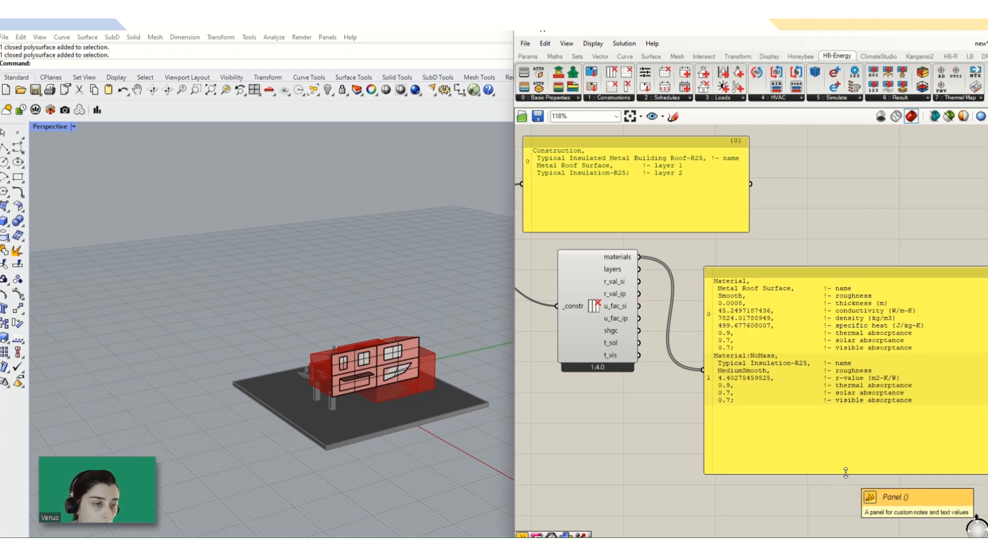
{"action": "left_click_drag", "start_coordinate": [846, 473], "coordinate": [845, 411]}
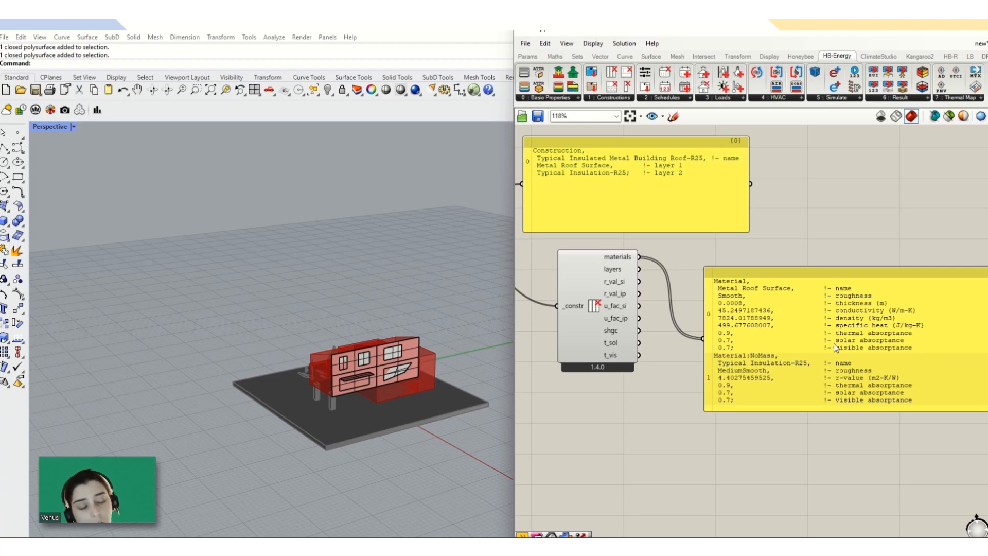
- Examine the roof construction's layers, r_val_si, r_val_ip and shgc outputs in the Panel, then reconnect materials
{"action": "left_click_drag", "start_coordinate": [661, 295], "coordinate": [713, 341]}
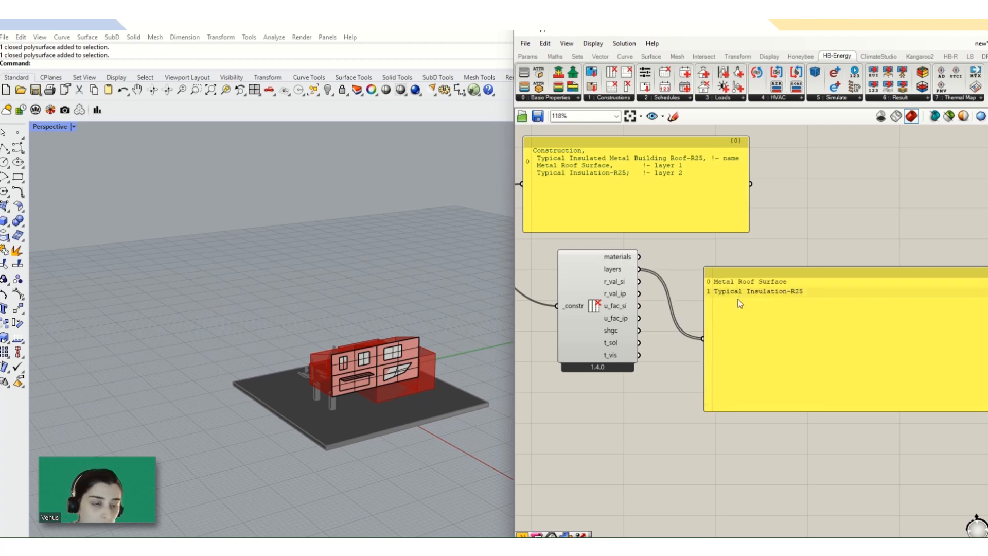
{"action": "left_click_drag", "start_coordinate": [644, 283], "coordinate": [707, 338]}
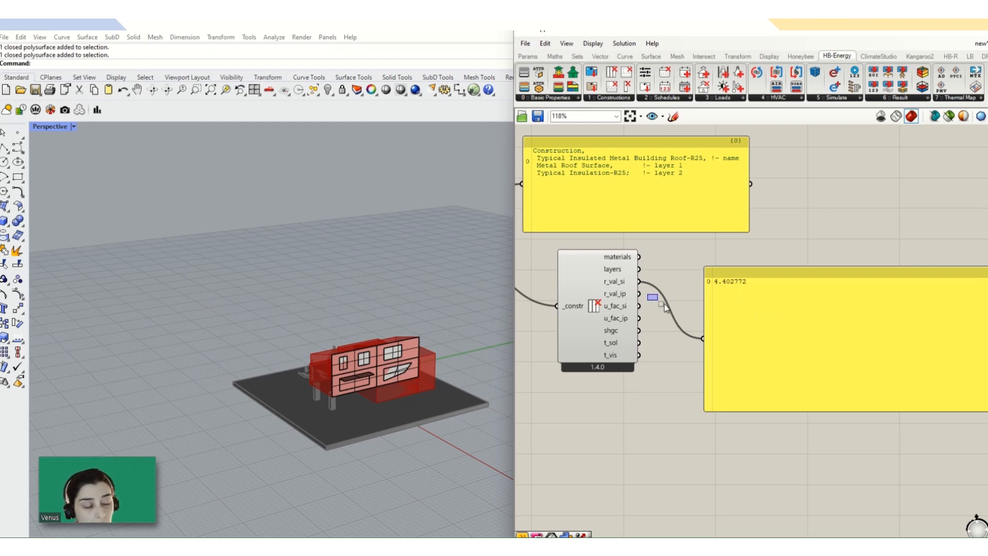
{"action": "left_click_drag", "start_coordinate": [649, 304], "coordinate": [703, 338]}
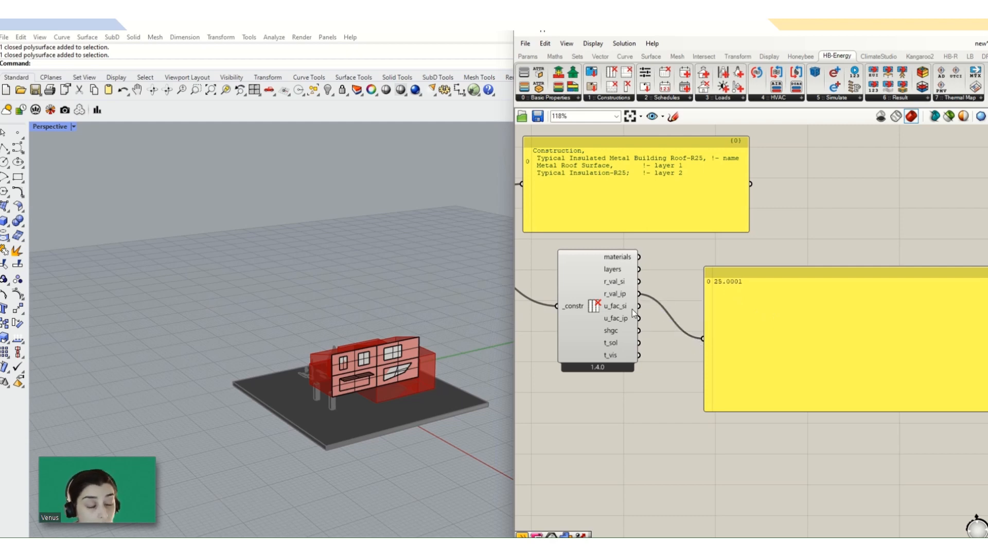
{"action": "left_click_drag", "start_coordinate": [640, 330], "coordinate": [705, 350], "text": "shift"}
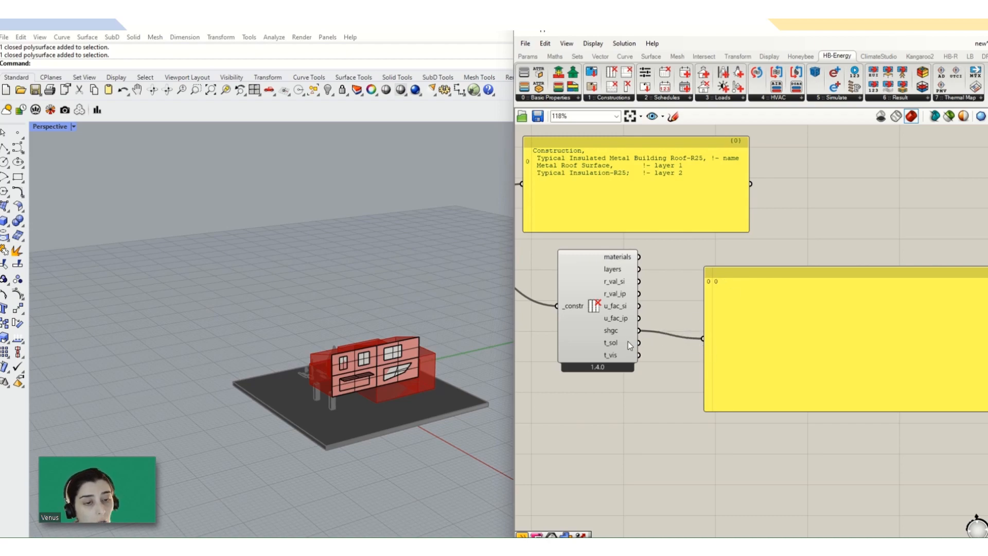
{"action": "left_click_drag", "start_coordinate": [655, 279], "coordinate": [709, 338]}
- Switch both the construction Panel and the HB Deconstruct Construction input from exterior_roof to exterior_wall
{"action": "scroll", "coordinate": [875, 370], "scroll_direction": "down", "scroll_amount": 4}
{"action": "scroll", "coordinate": [655, 305], "scroll_direction": "up", "scroll_amount": 5}
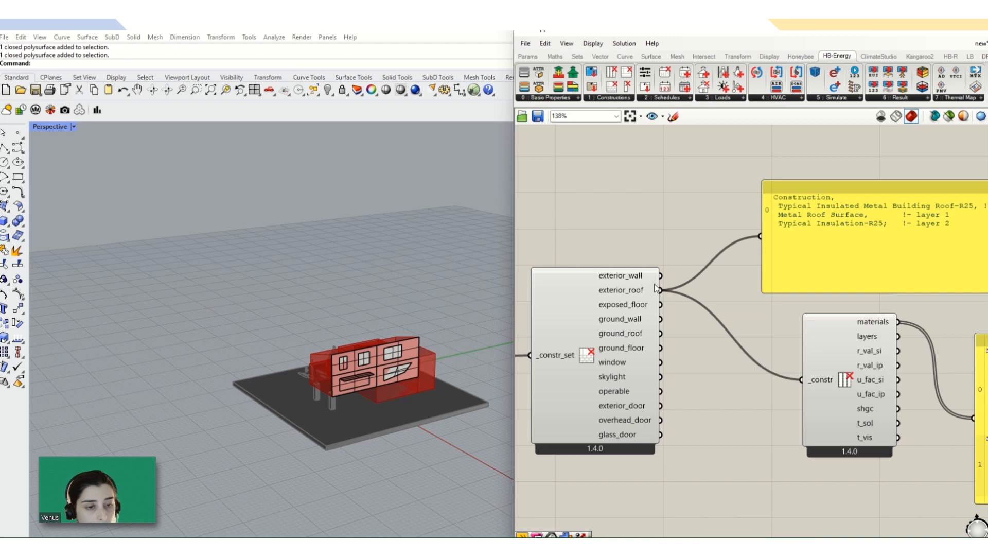
{"action": "left_click_drag", "start_coordinate": [659, 277], "coordinate": [760, 237]}
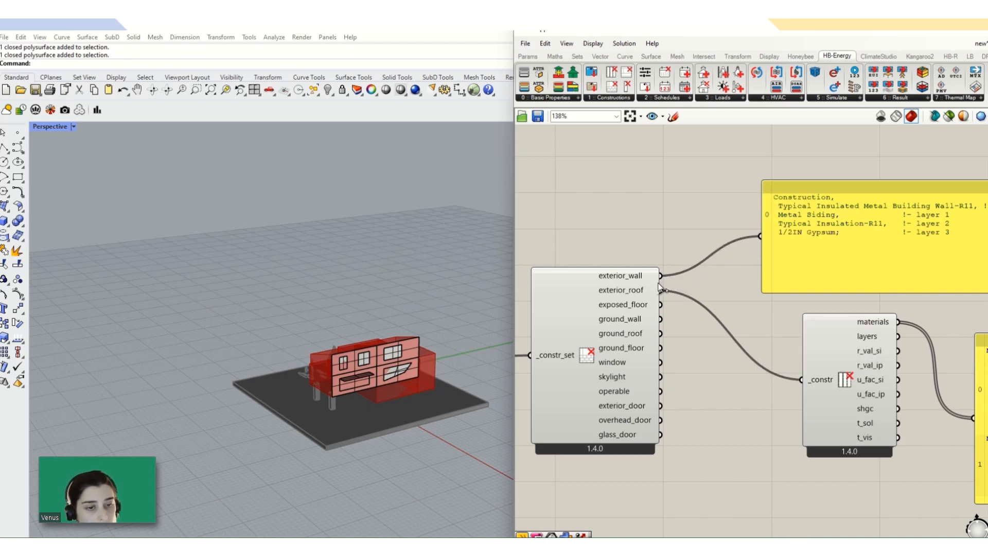
{"action": "mouse_move", "coordinate": [655, 290]}
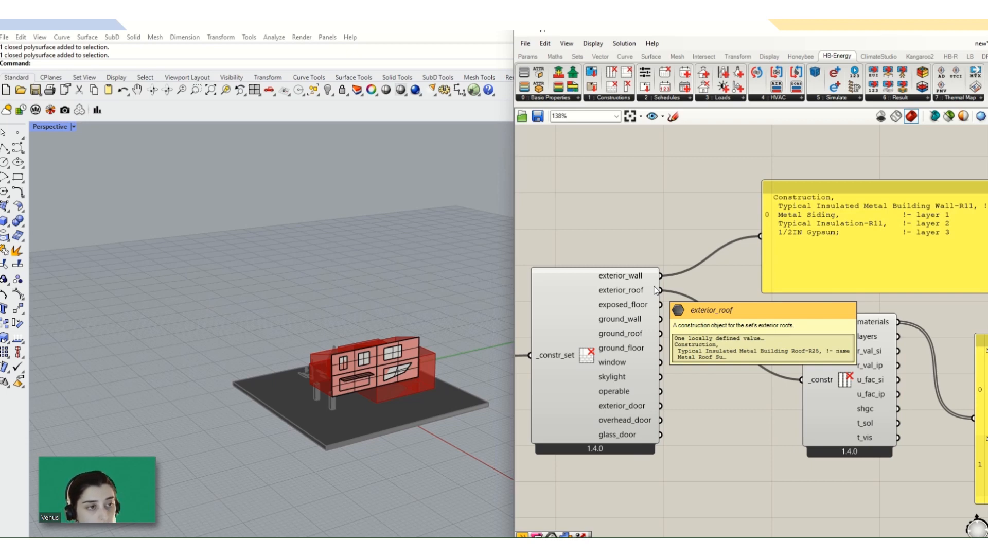
{"action": "scroll", "coordinate": [659, 356], "scroll_direction": "down", "scroll_amount": 2}
{"action": "left_click_drag", "start_coordinate": [661, 287], "coordinate": [761, 379]}
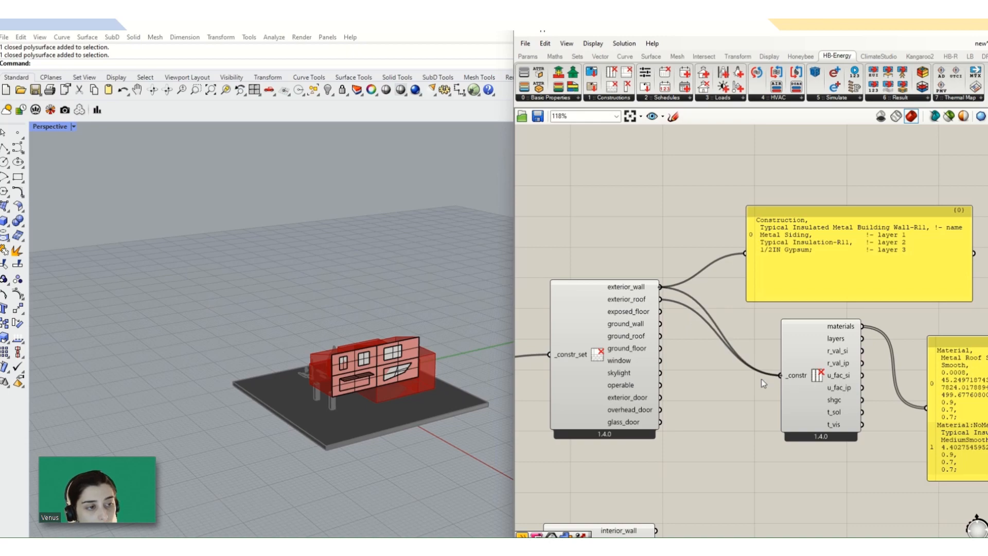
- Extend the materials Panel downward until it shows the properties of all exterior wall materials
{"action": "scroll", "coordinate": [738, 378], "scroll_direction": "down", "scroll_amount": 3}
{"action": "scroll", "coordinate": [800, 384], "scroll_direction": "up", "scroll_amount": 2}
{"action": "scroll", "coordinate": [791, 378], "scroll_direction": "down", "scroll_amount": 3}
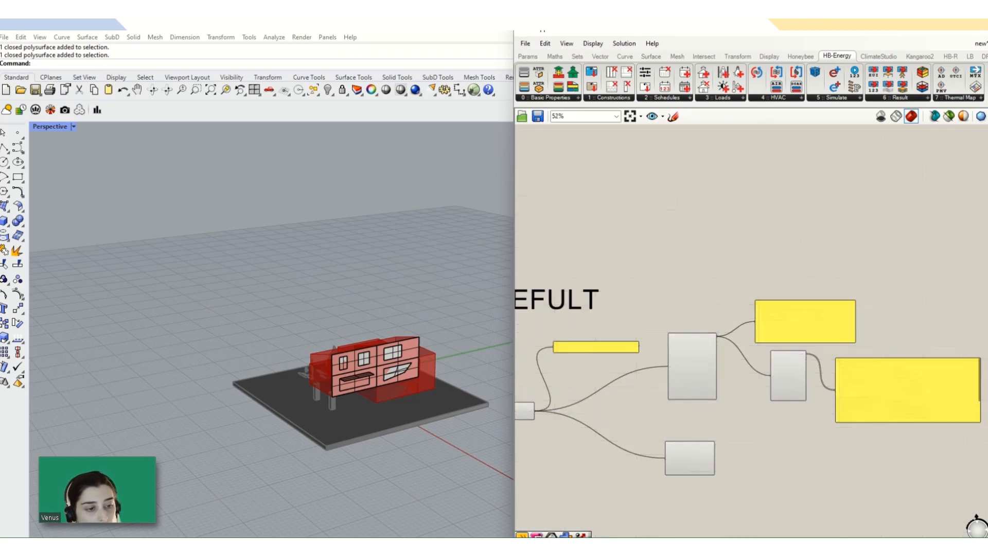
{"action": "scroll", "coordinate": [898, 408], "scroll_direction": "up", "scroll_amount": 5}
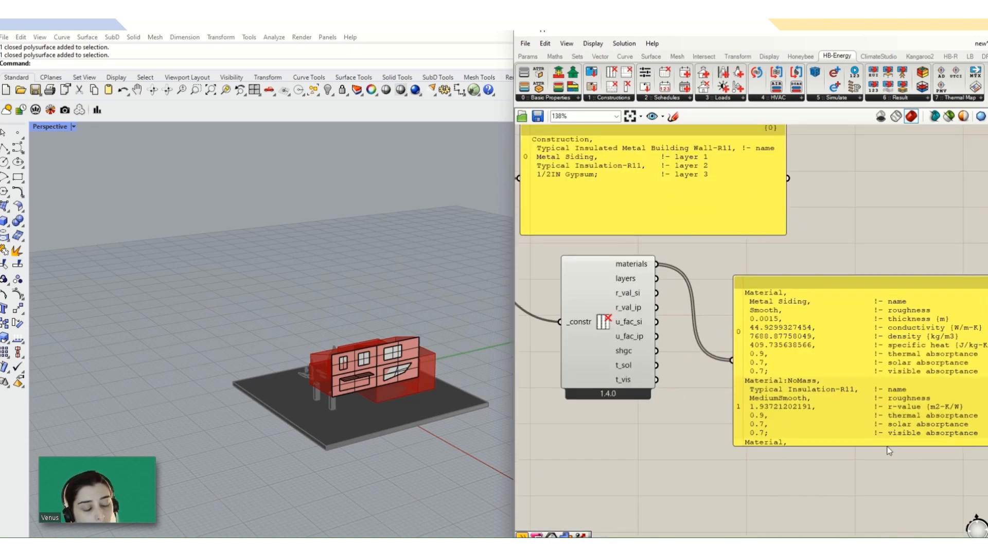
{"action": "left_click_drag", "start_coordinate": [887, 446], "coordinate": [887, 535]}
{"action": "scroll", "coordinate": [829, 427], "scroll_direction": "down", "scroll_amount": 4}
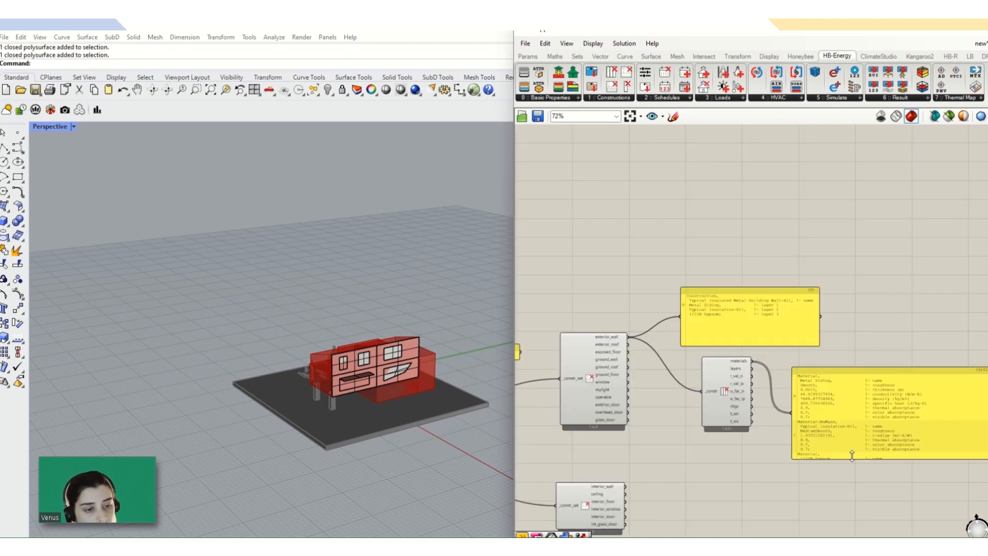
{"action": "scroll", "coordinate": [828, 432], "scroll_direction": "up", "scroll_amount": 3}
{"action": "scroll", "coordinate": [844, 481], "scroll_direction": "up", "scroll_amount": 1}
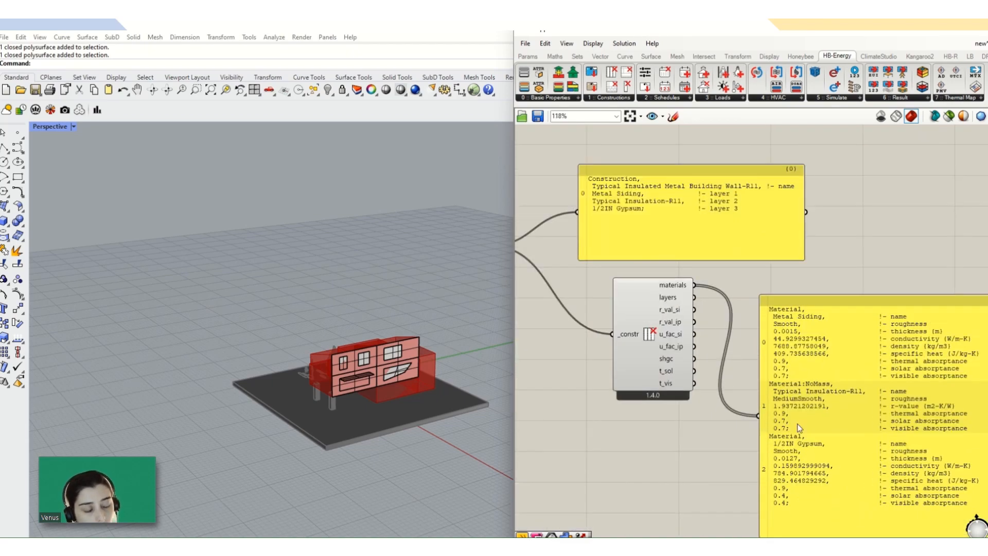
{"action": "scroll", "coordinate": [573, 394], "scroll_direction": "down", "scroll_amount": 3}
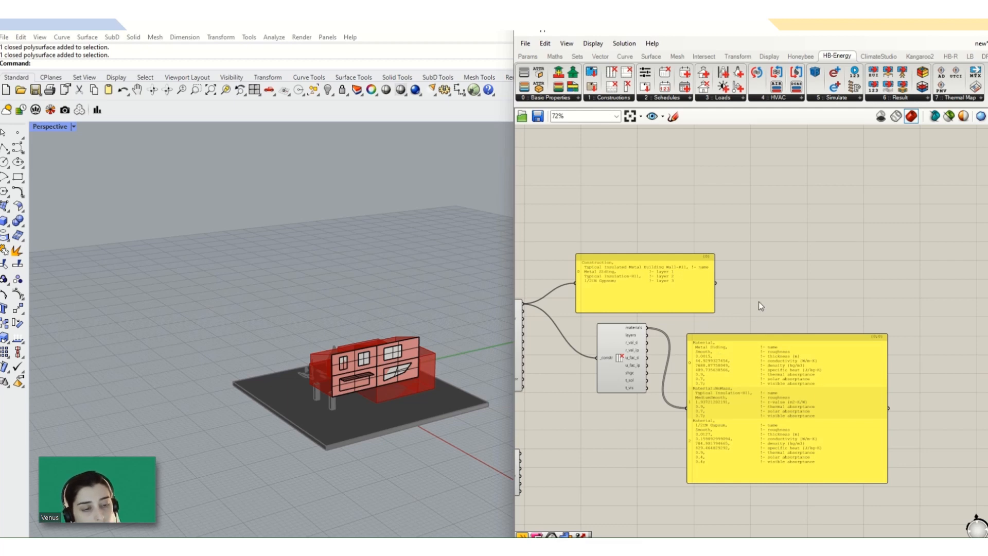
- Place an HB Deconstruct Material component above the materials Panel and connect the materials output to its _mat input
{"action": "left_click", "coordinate": [626, 87]}
{"action": "left_click", "coordinate": [820, 269]}
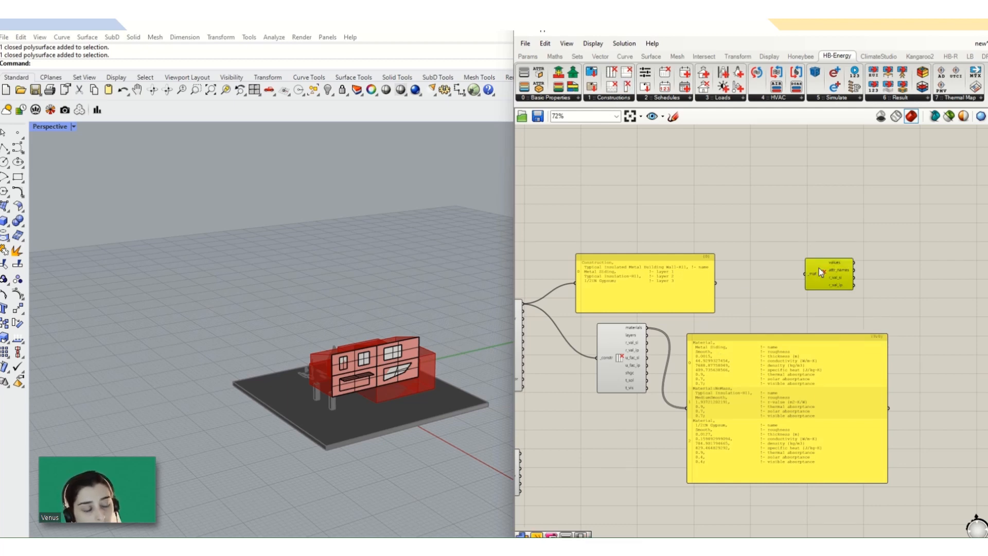
{"action": "left_click_drag", "start_coordinate": [819, 269], "coordinate": [816, 265]}
{"action": "left_click_drag", "start_coordinate": [650, 329], "coordinate": [798, 276]}
{"action": "left_click_drag", "start_coordinate": [646, 327], "coordinate": [802, 271]}
{"action": "left_click_drag", "start_coordinate": [652, 276], "coordinate": [645, 243]}
{"action": "scroll", "coordinate": [815, 280], "scroll_direction": "up", "scroll_amount": 3}
{"action": "left_click_drag", "start_coordinate": [815, 280], "coordinate": [779, 311]}
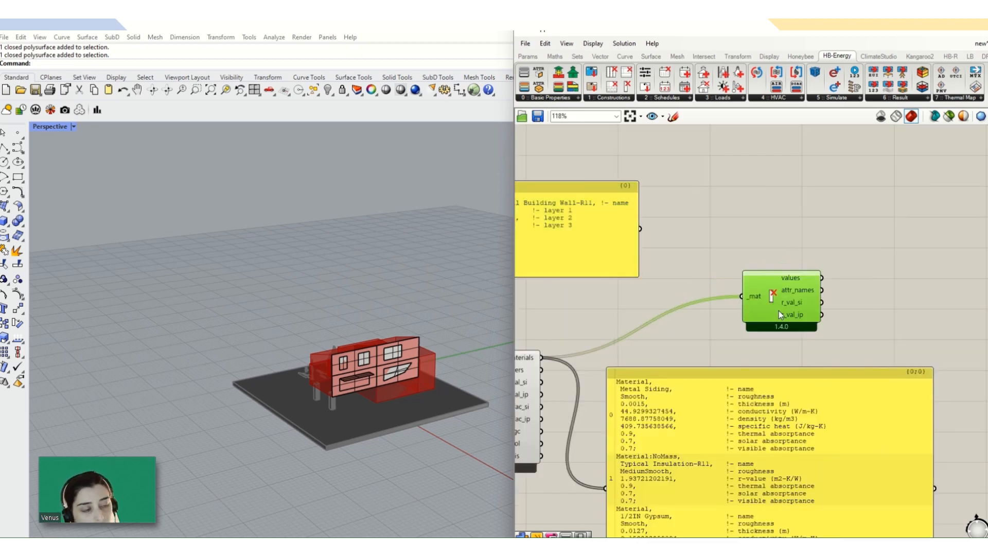
- Add a Panel beside HB Deconstruct Material, connect it to the values output, and make it taller
{"action": "double_click", "coordinate": [838, 291]}
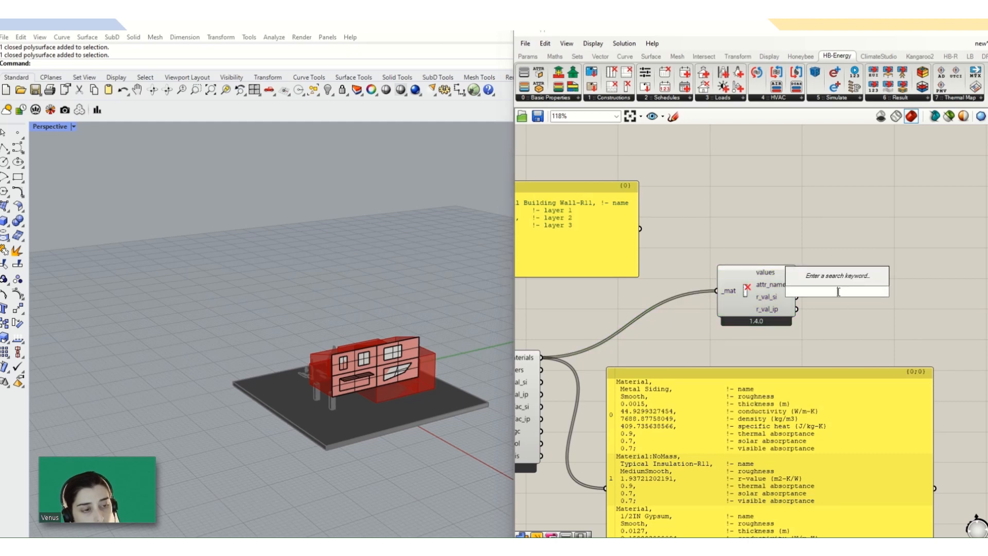
{"action": "type", "text": "//"}
{"action": "key", "text": "Return"}
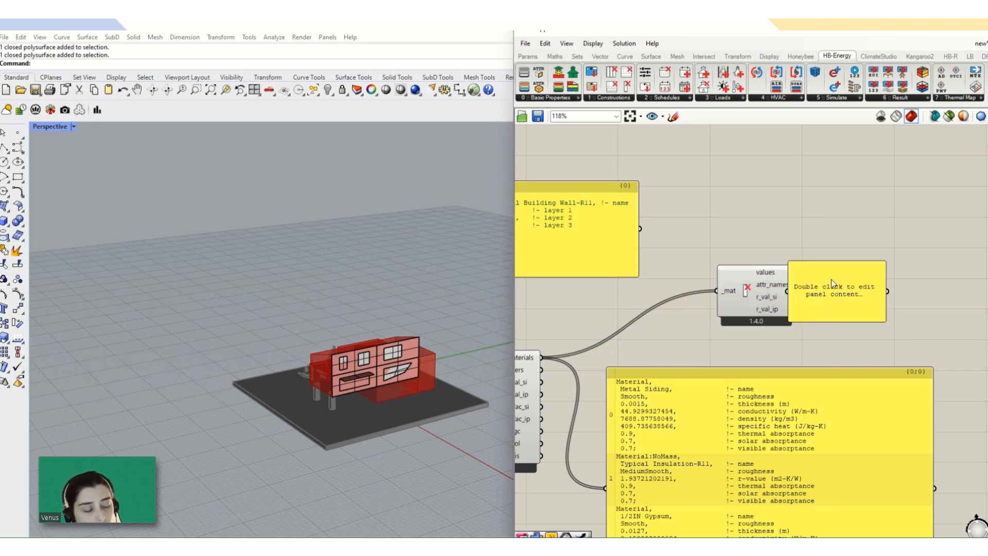
{"action": "left_click_drag", "start_coordinate": [832, 279], "coordinate": [894, 264]}
{"action": "left_click_drag", "start_coordinate": [796, 272], "coordinate": [850, 277]}
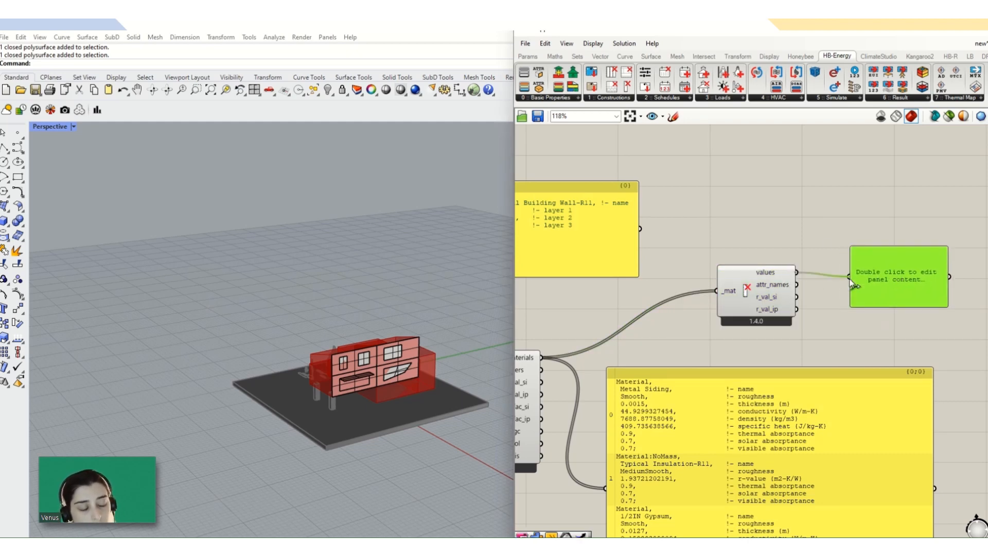
{"action": "left_click_drag", "start_coordinate": [945, 308], "coordinate": [946, 354]}
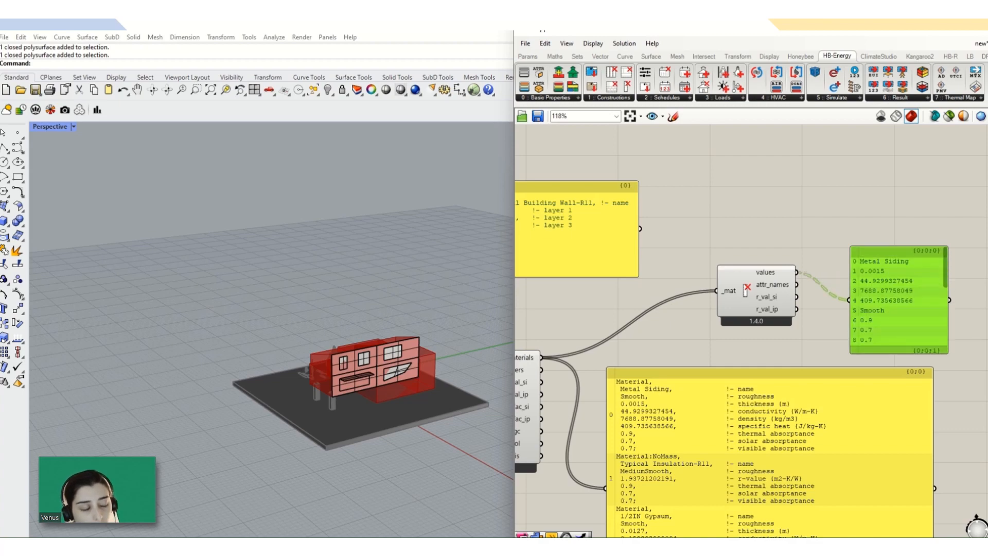
- Enlarge the values Panel to show every material's values and move it next to the materials Panel for comparison
{"action": "scroll", "coordinate": [768, 217], "scroll_direction": "down", "scroll_amount": 3}
{"action": "scroll", "coordinate": [889, 287], "scroll_direction": "up", "scroll_amount": 2}
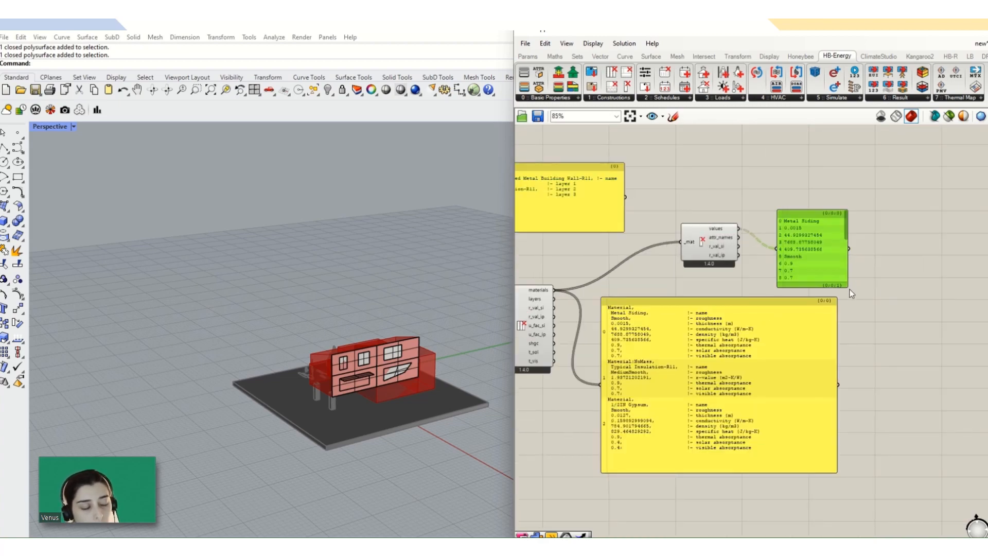
{"action": "left_click_drag", "start_coordinate": [847, 286], "coordinate": [976, 406]}
{"action": "left_click_drag", "start_coordinate": [845, 314], "coordinate": [897, 391]}
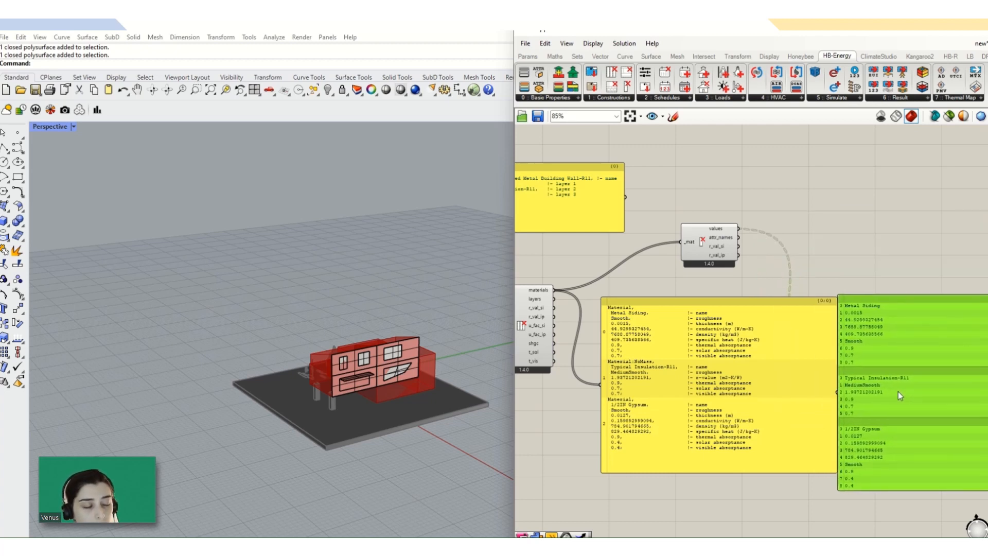
{"action": "scroll", "coordinate": [615, 324], "scroll_direction": "up", "scroll_amount": 2}
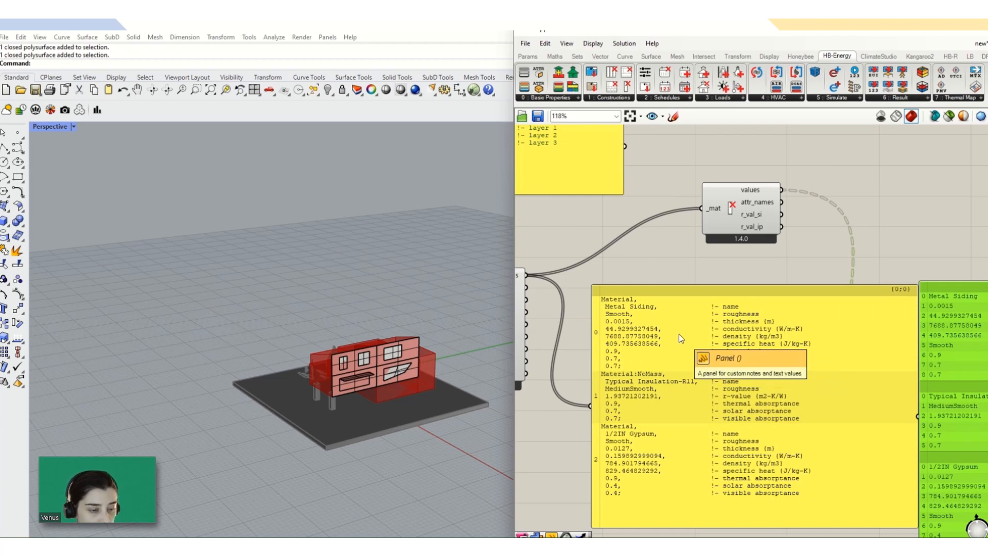
{"action": "left_click_drag", "start_coordinate": [955, 355], "coordinate": [847, 360]}
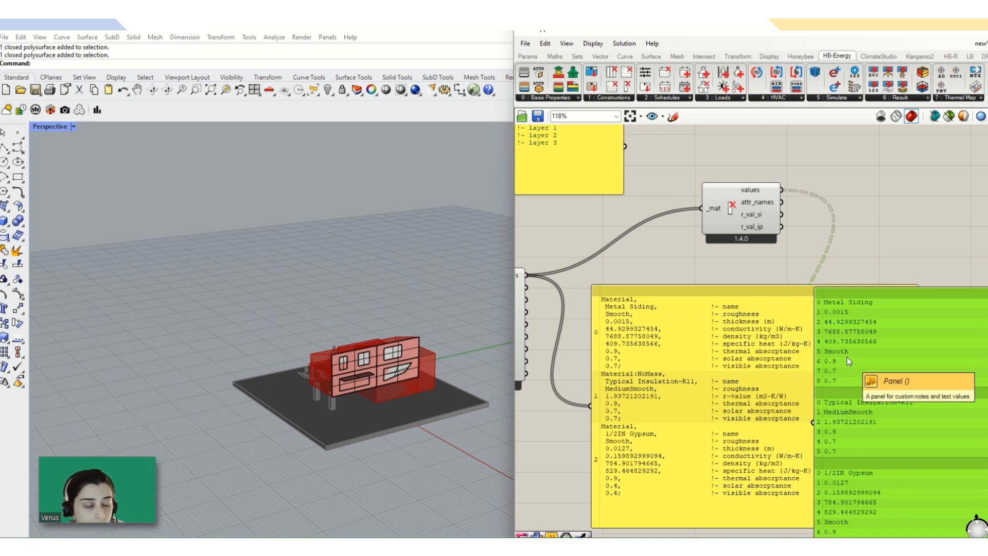
- Switch the values Panel to the attr_names output and move it up beside the HB Deconstruct Material component
{"action": "scroll", "coordinate": [848, 357], "scroll_direction": "down", "scroll_amount": 1}
{"action": "left_click_drag", "start_coordinate": [791, 226], "coordinate": [933, 403]}
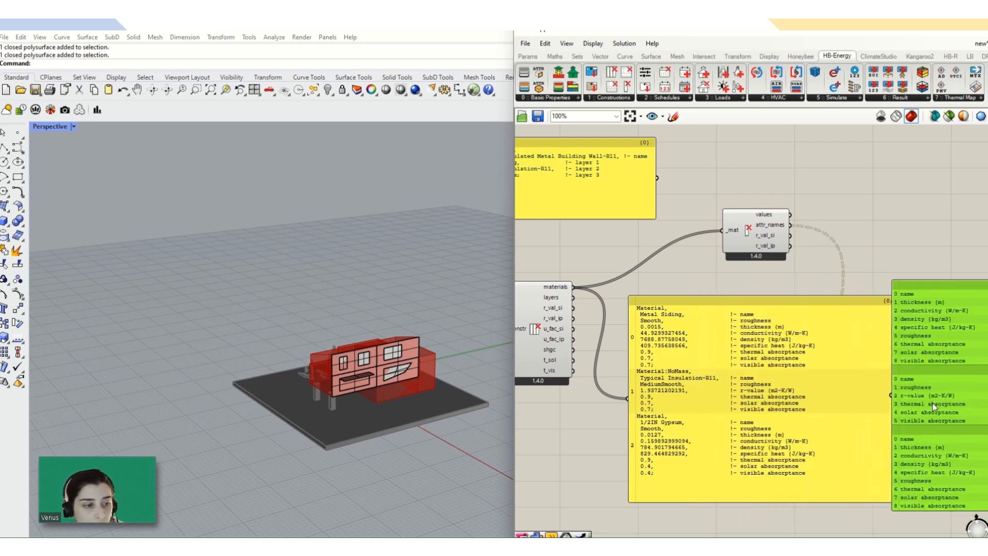
{"action": "scroll", "coordinate": [921, 399], "scroll_direction": "down", "scroll_amount": 5}
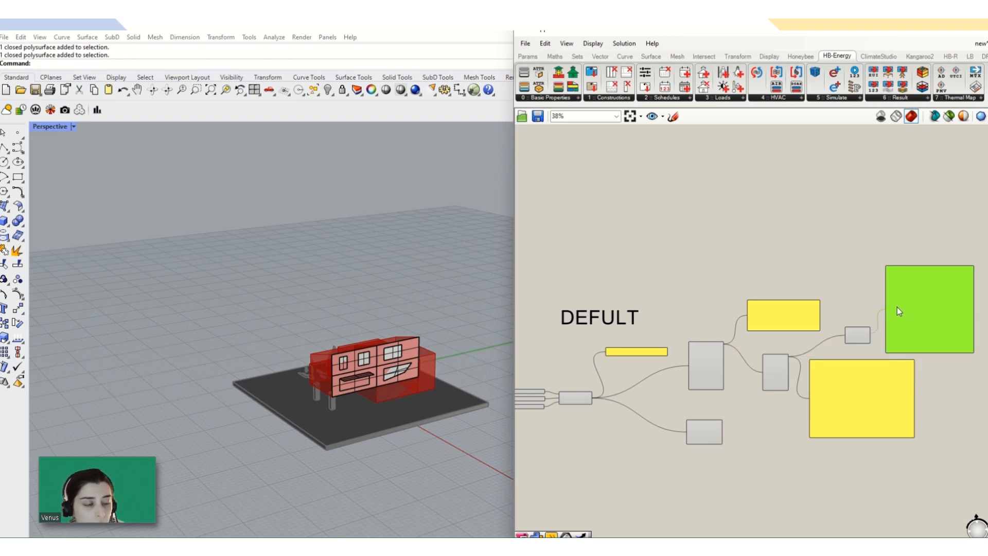
{"action": "scroll", "coordinate": [799, 377], "scroll_direction": "up", "scroll_amount": 2}
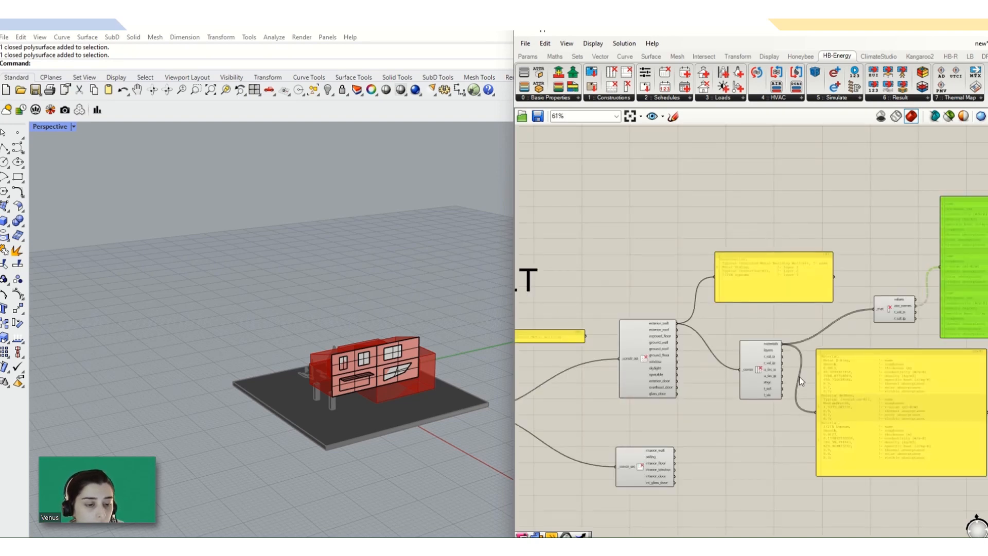
{"action": "scroll", "coordinate": [823, 410], "scroll_direction": "up", "scroll_amount": 2}
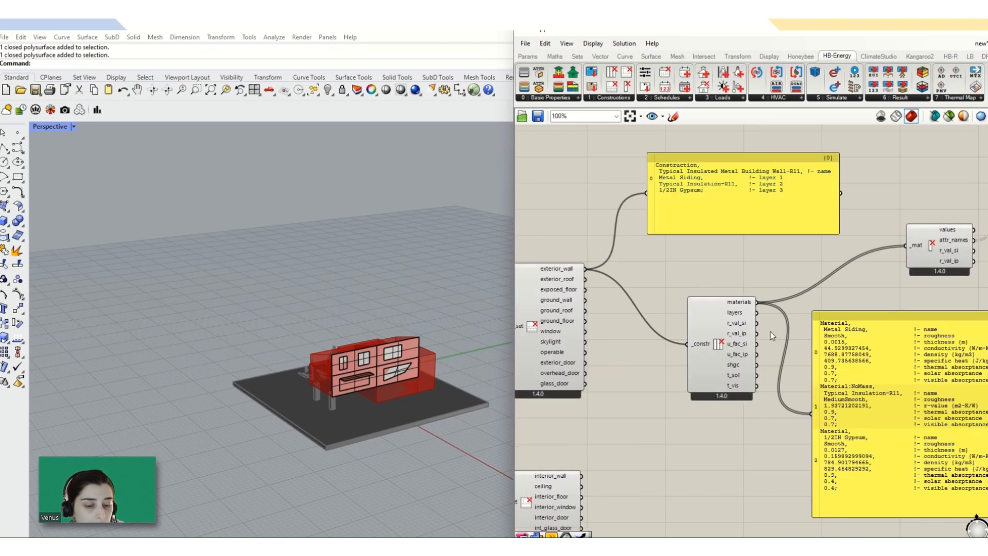
- Switch the large yellow Panel to the layers output of the deconstructed construction and set the construction type to WoodFramed
{"action": "left_click_drag", "start_coordinate": [757, 312], "coordinate": [811, 413]}
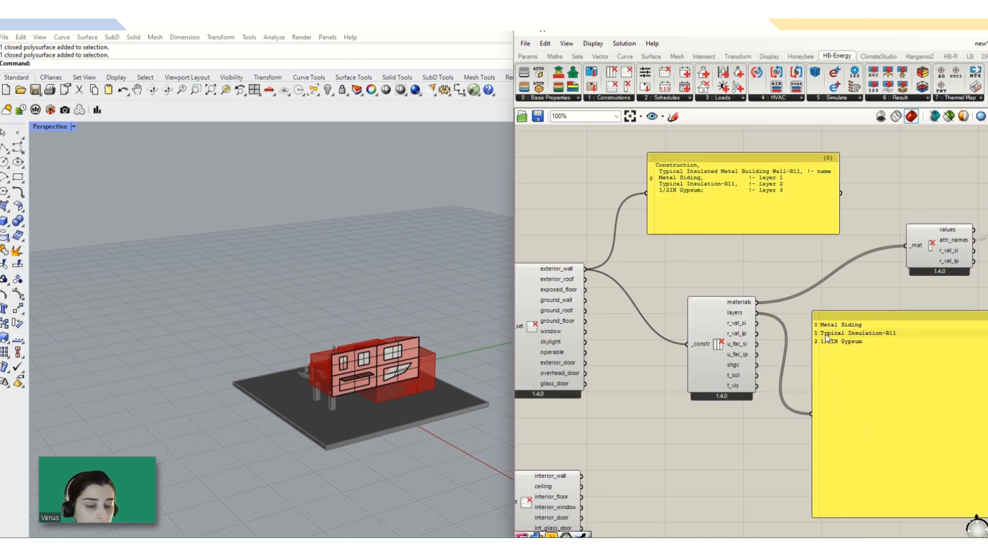
{"action": "scroll", "coordinate": [860, 344], "scroll_direction": "down", "scroll_amount": 4}
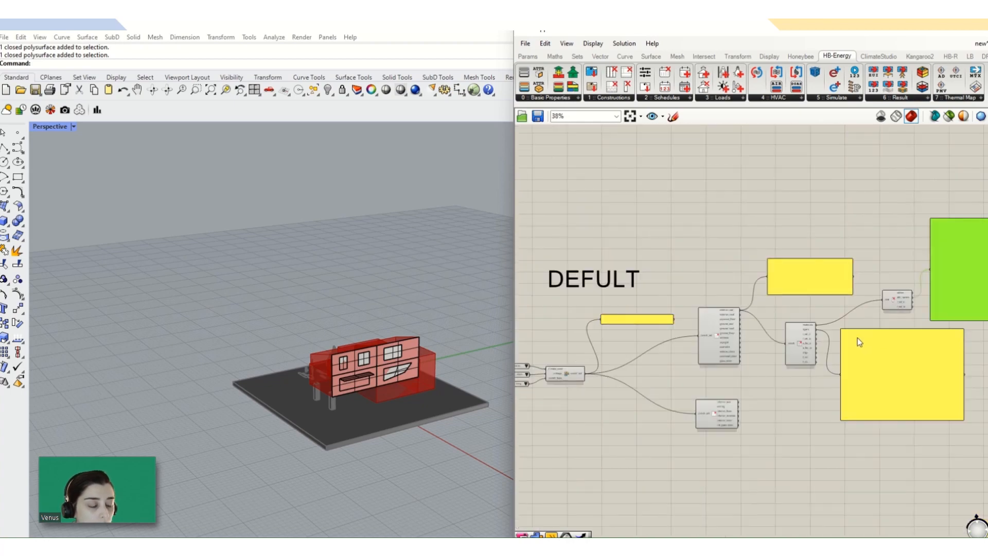
{"action": "scroll", "coordinate": [599, 364], "scroll_direction": "up", "scroll_amount": 4}
{"action": "left_click", "coordinate": [579, 397]}
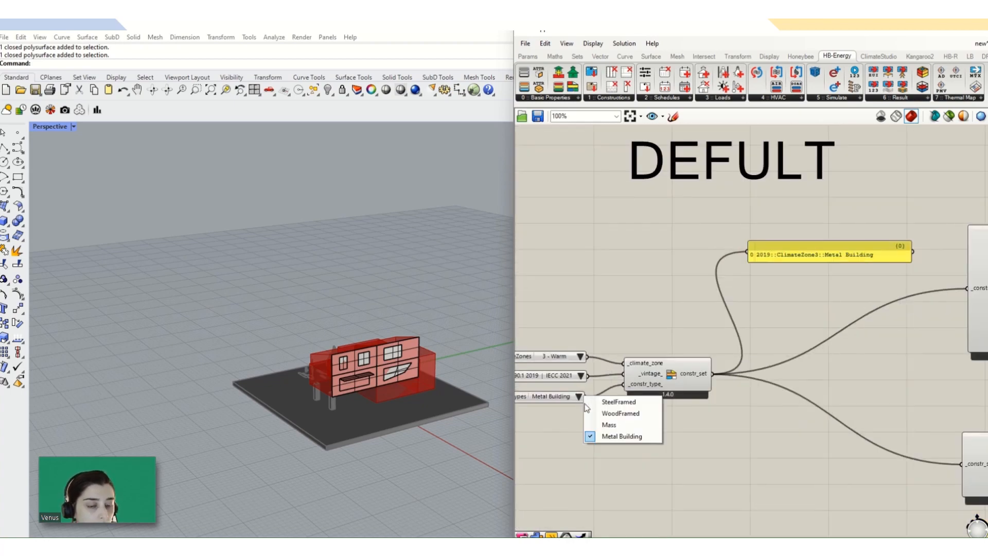
{"action": "left_click", "coordinate": [600, 412]}
- Examine the exterior wall layers listed for the wood-framed set against the construction set's input selections
{"action": "scroll", "coordinate": [598, 406], "scroll_direction": "down", "scroll_amount": 3}
{"action": "scroll", "coordinate": [882, 409], "scroll_direction": "up", "scroll_amount": 5}
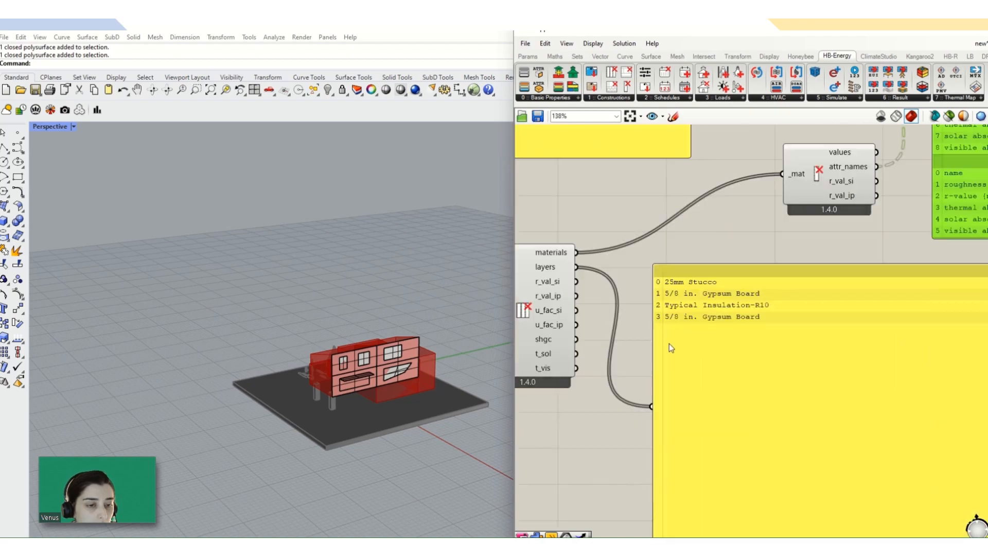
{"action": "scroll", "coordinate": [762, 318], "scroll_direction": "down", "scroll_amount": 5}
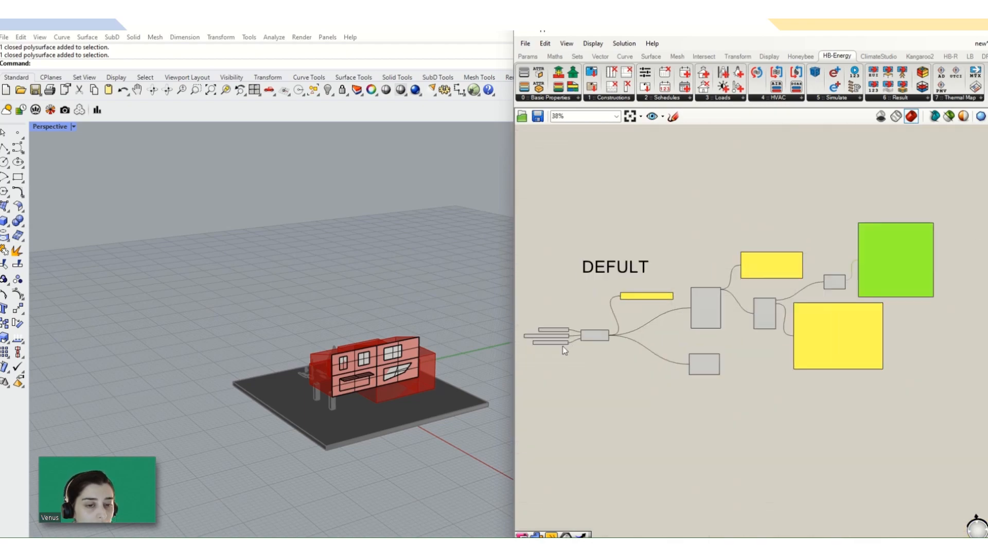
{"action": "scroll", "coordinate": [563, 346], "scroll_direction": "up", "scroll_amount": 4}
{"action": "scroll", "coordinate": [626, 323], "scroll_direction": "down", "scroll_amount": 3}
{"action": "scroll", "coordinate": [562, 338], "scroll_direction": "up", "scroll_amount": 2}
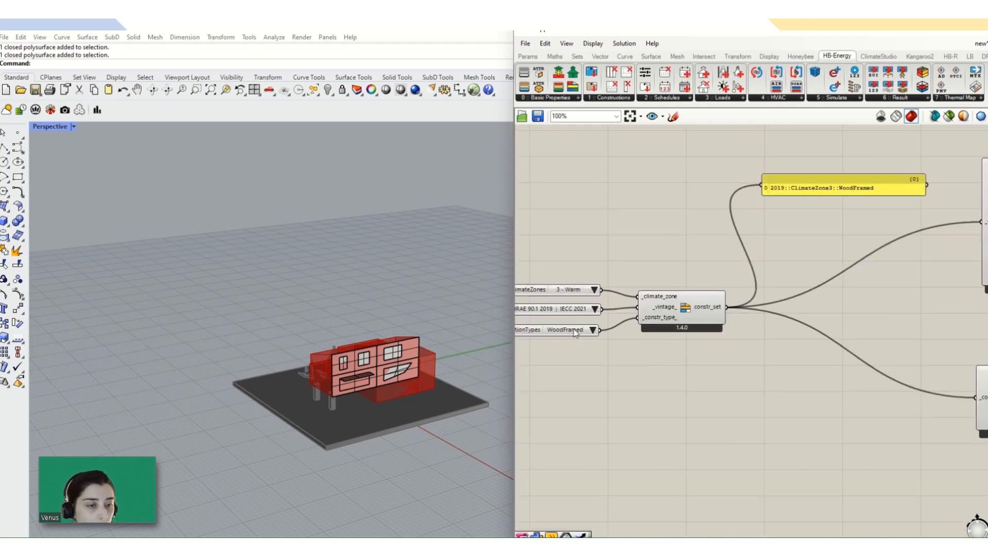
{"action": "scroll", "coordinate": [576, 332], "scroll_direction": "down", "scroll_amount": 3}
{"action": "scroll", "coordinate": [674, 341], "scroll_direction": "up", "scroll_amount": 5}
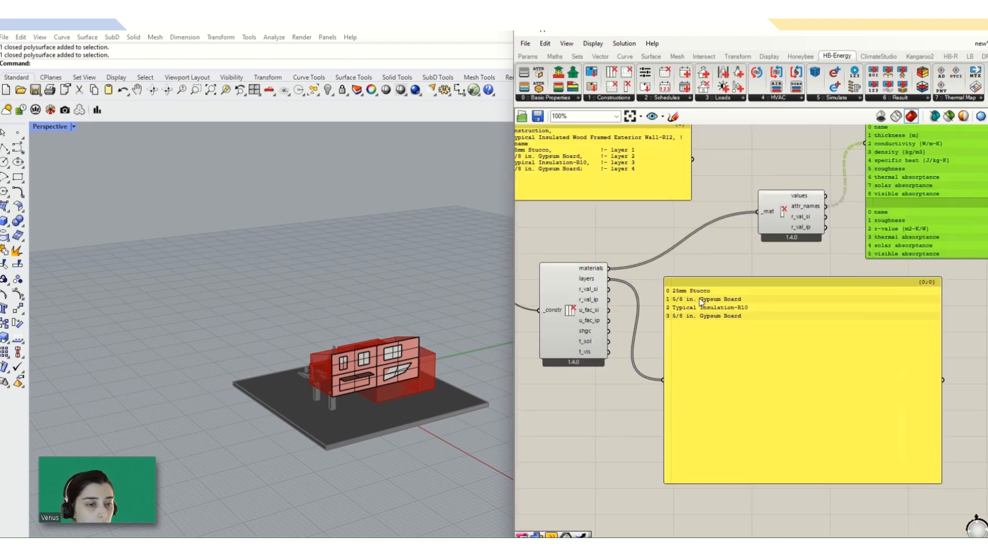
- Feed the ground_floor and ground_wall constructions in turn into the _constr input to list their layers
{"action": "right_click_drag", "start_coordinate": [606, 374], "coordinate": [828, 380]}
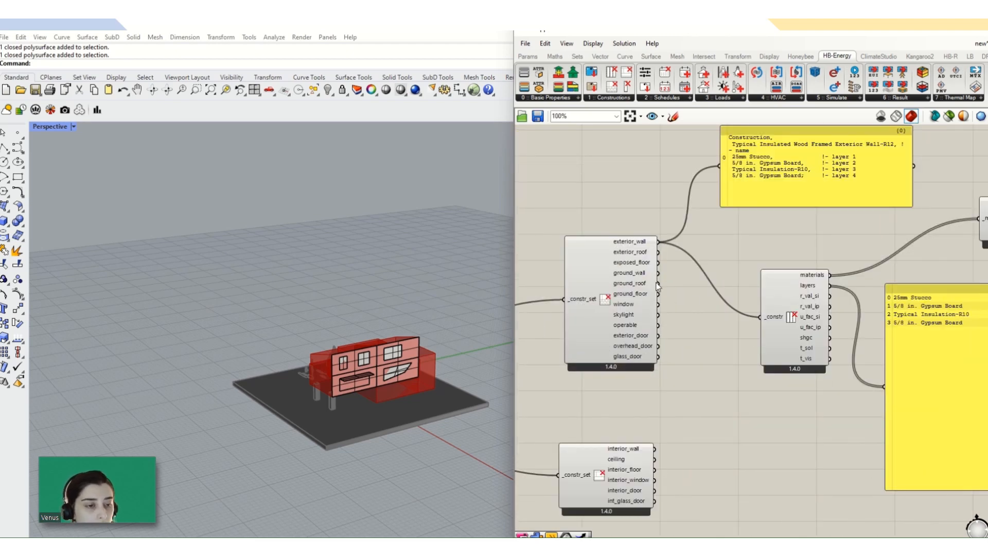
{"action": "left_click_drag", "start_coordinate": [658, 294], "coordinate": [770, 324]}
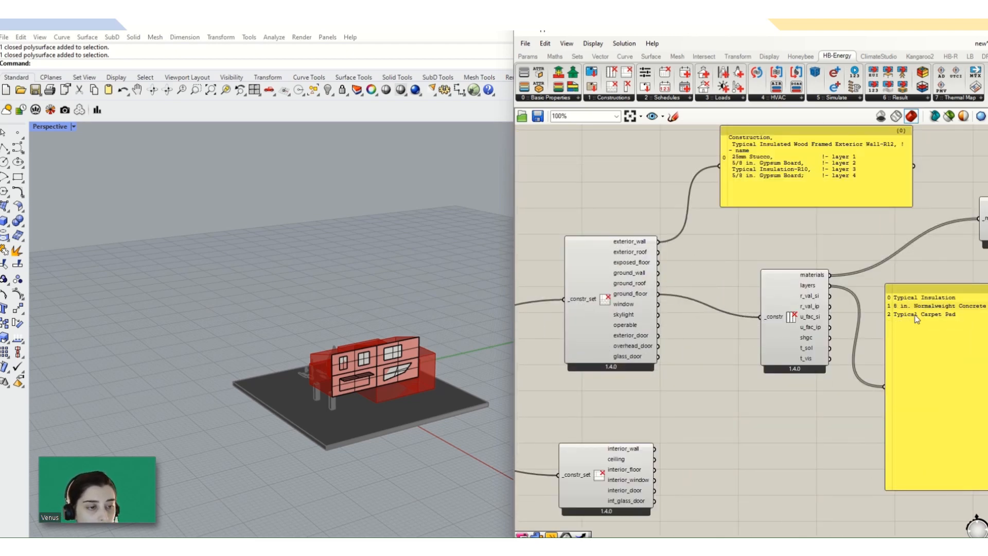
{"action": "left_click_drag", "start_coordinate": [658, 283], "coordinate": [760, 317], "text": "shift"}
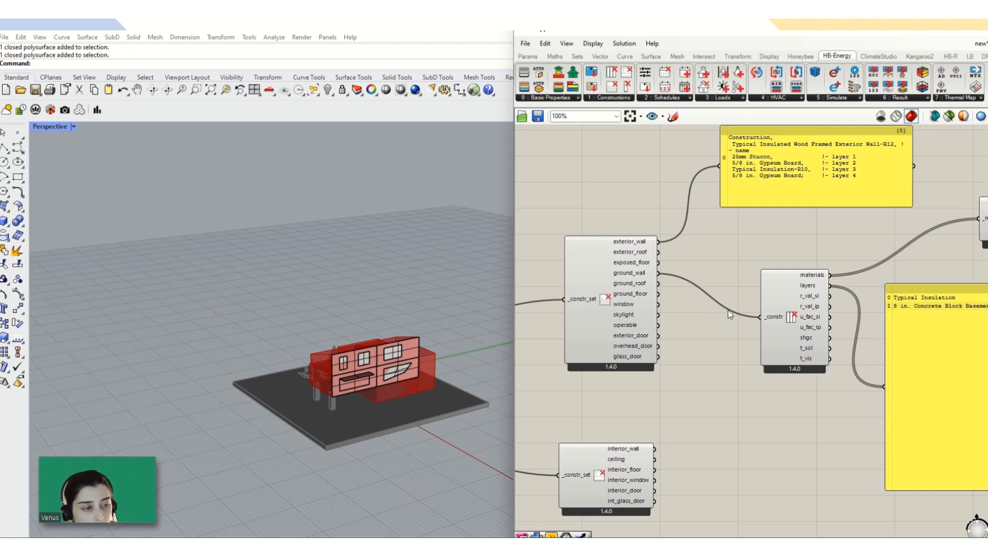
- Add a Panel beside the component that deconstructs the set's interior constructions
{"action": "right_click_drag", "start_coordinate": [718, 464], "coordinate": [767, 376]}
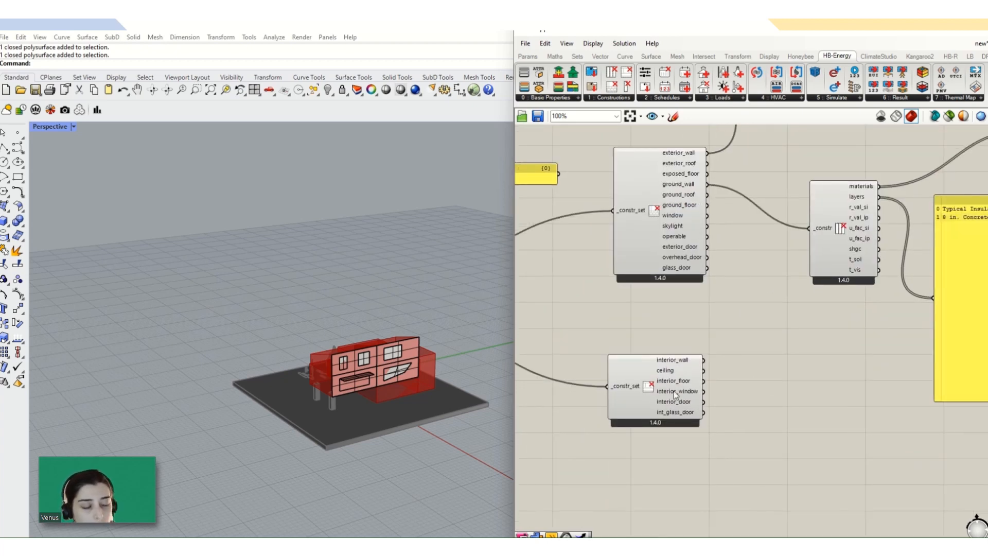
{"action": "double_click", "coordinate": [761, 387]}
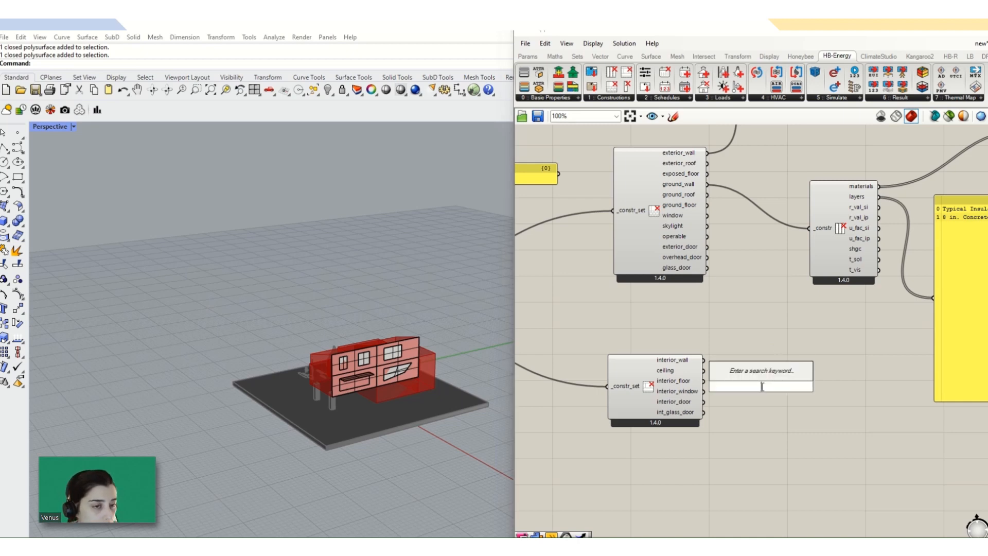
{"action": "type", "text": "panel"}
{"action": "key", "text": "Return"}
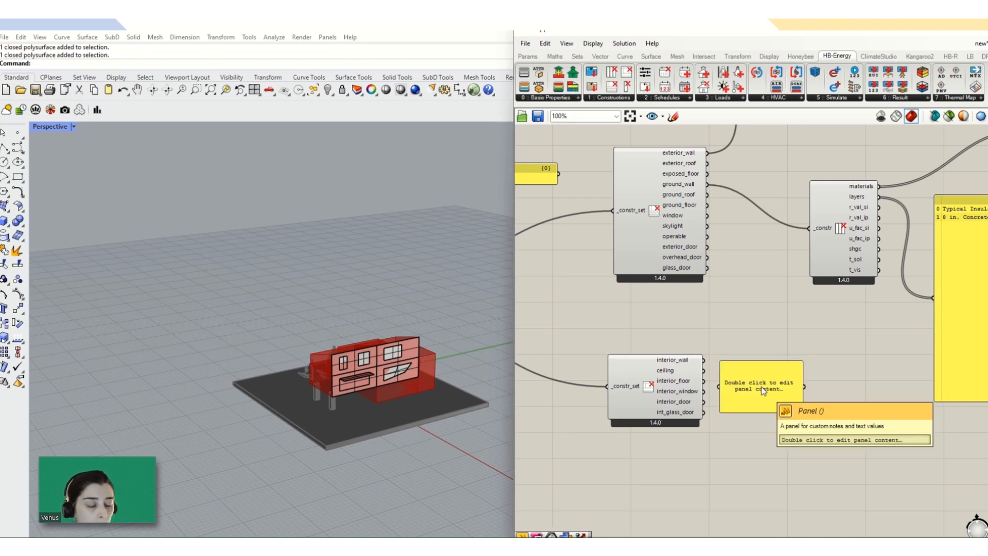
{"action": "left_click", "coordinate": [746, 393]}
{"action": "scroll", "coordinate": [714, 387], "scroll_direction": "up", "scroll_amount": 2}
- Feed the new Panel the interior_wall, ceiling and finally interior_floor constructions, enlarging it to show their full layers
{"action": "left_click_drag", "start_coordinate": [677, 340], "coordinate": [720, 385]}
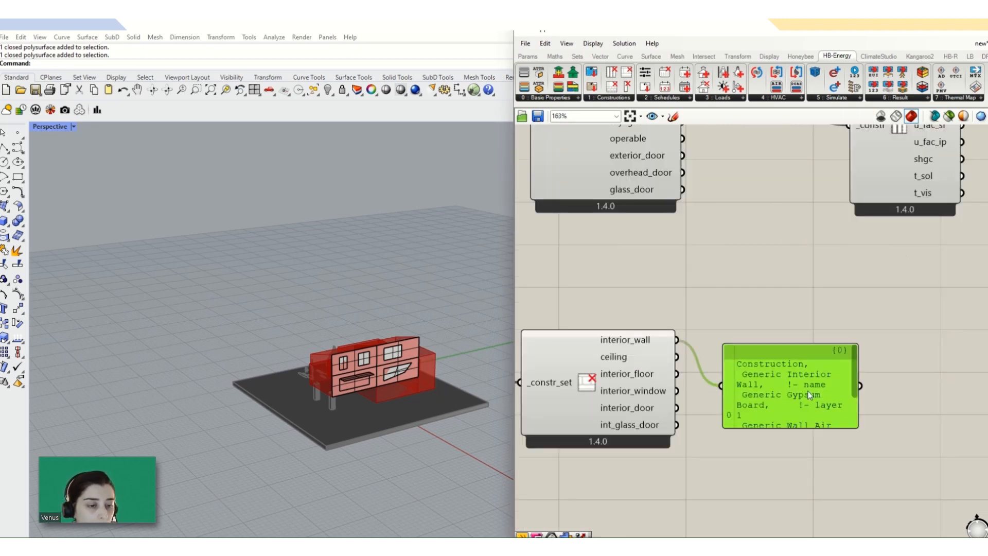
{"action": "left_click_drag", "start_coordinate": [856, 427], "coordinate": [986, 506]}
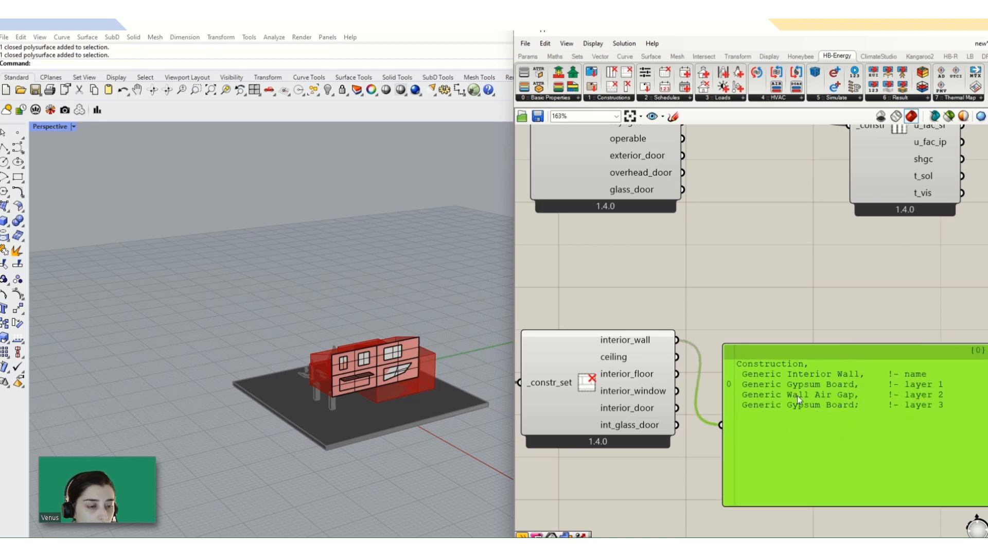
{"action": "left_click_drag", "start_coordinate": [677, 356], "coordinate": [721, 424]}
{"action": "left_click_drag", "start_coordinate": [677, 375], "coordinate": [721, 425]}
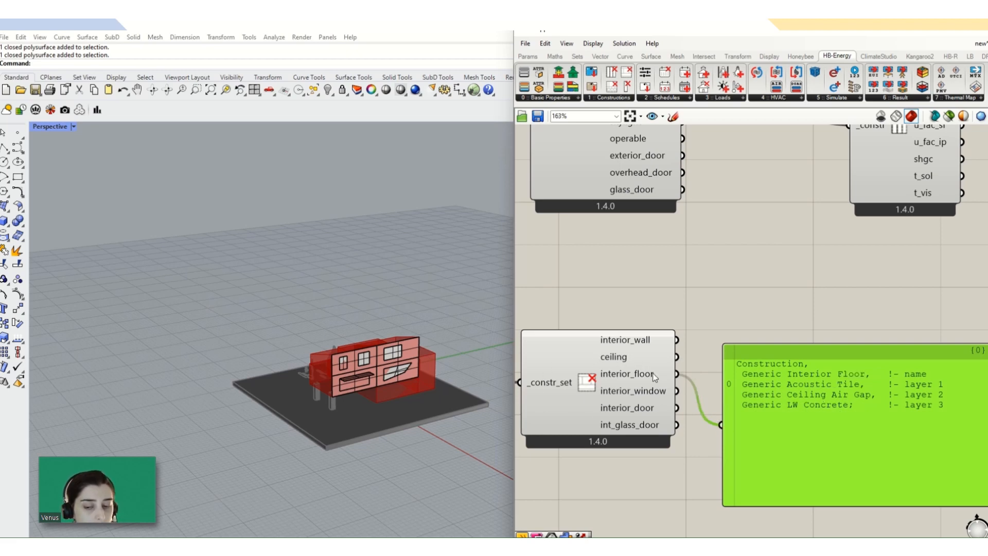
- Replace the ground_wall connection on the _constr input with the skylight construction to list its layers
{"action": "scroll", "coordinate": [632, 413], "scroll_direction": "down", "scroll_amount": 10}
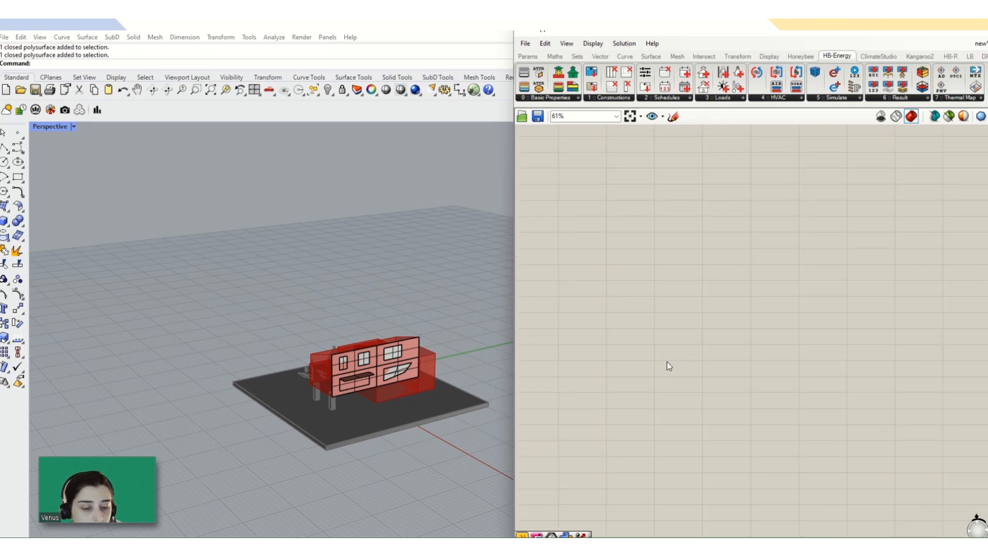
{"action": "scroll", "coordinate": [673, 337], "scroll_direction": "down", "scroll_amount": 5}
{"action": "scroll", "coordinate": [664, 195], "scroll_direction": "up", "scroll_amount": 12}
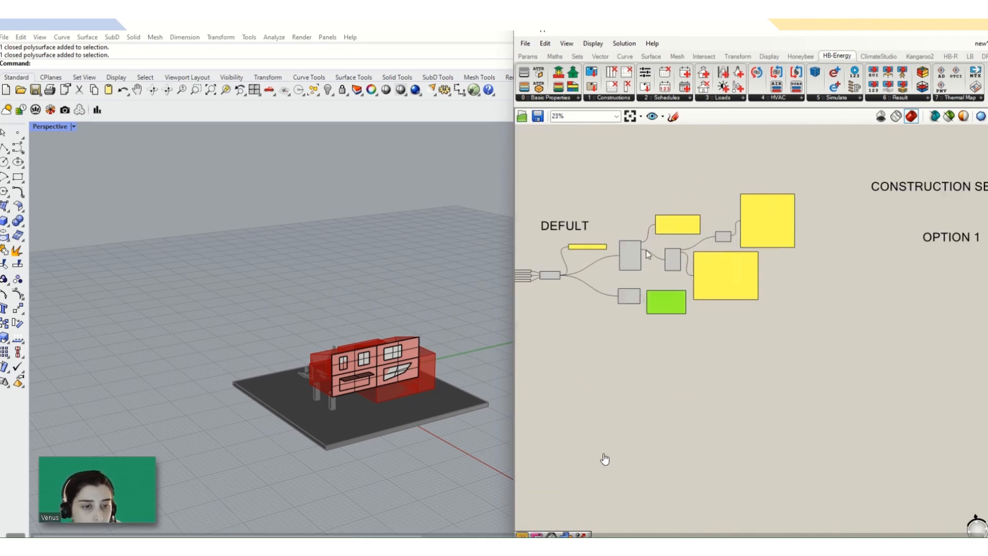
{"action": "scroll", "coordinate": [606, 264], "scroll_direction": "up", "scroll_amount": 3}
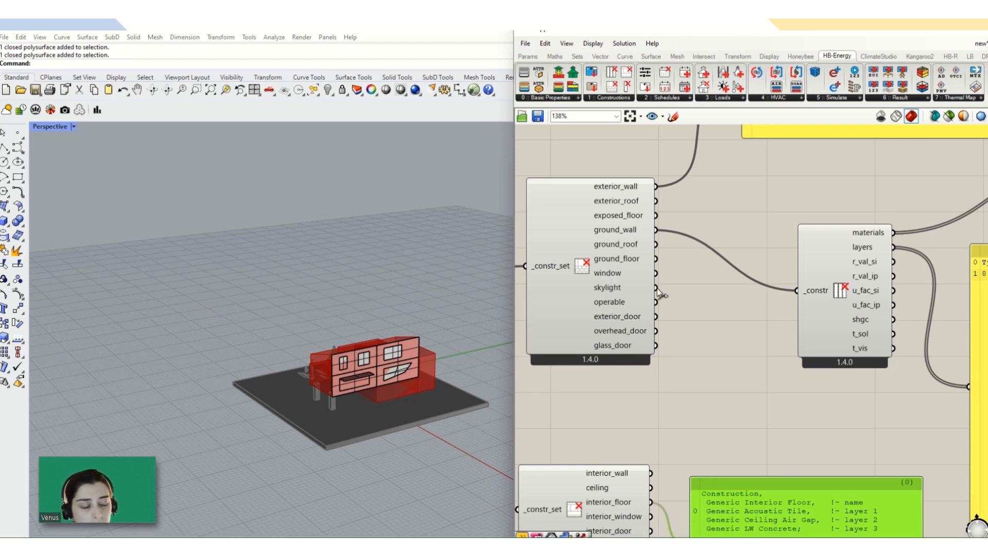
{"action": "left_click_drag", "start_coordinate": [657, 288], "coordinate": [792, 289]}
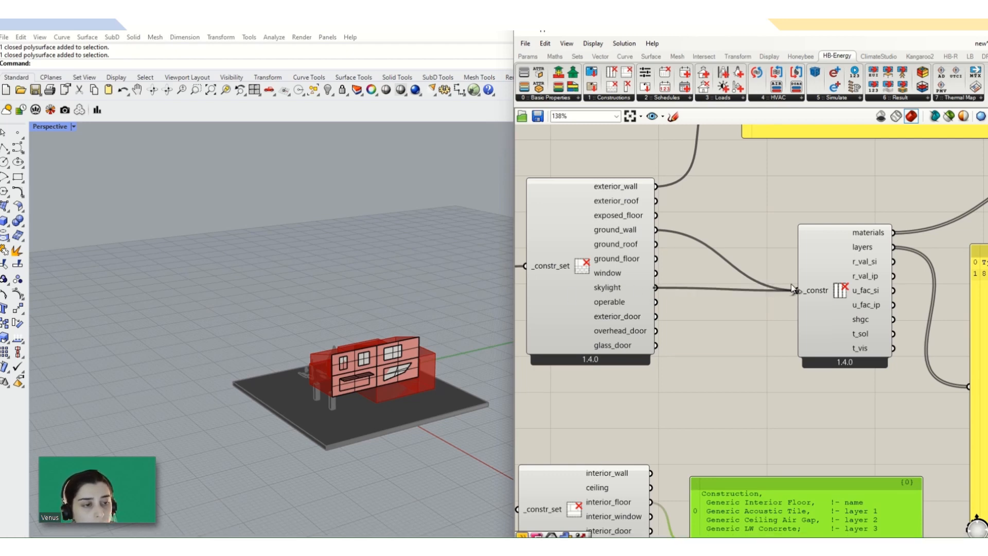
{"action": "scroll", "coordinate": [710, 288], "scroll_direction": "down", "scroll_amount": 2}
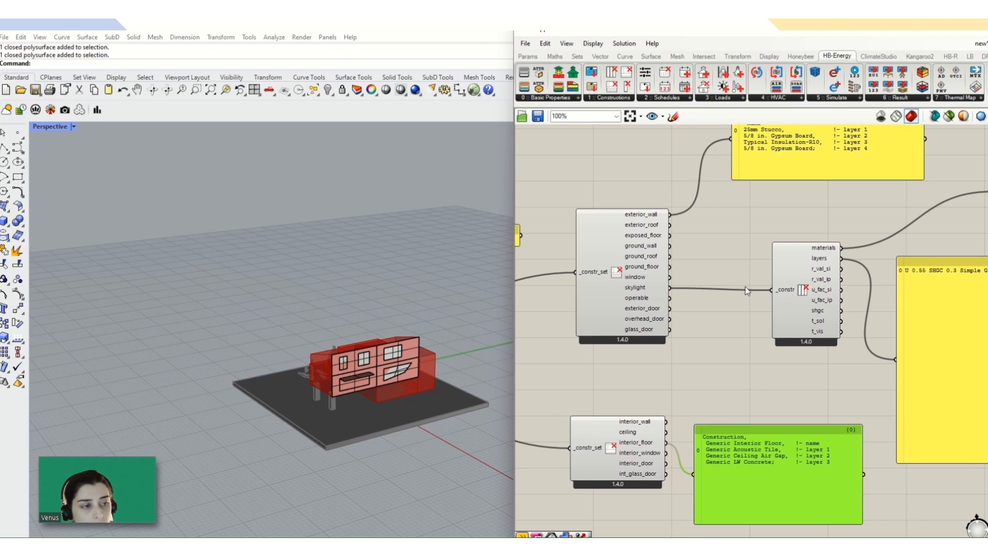
{"action": "scroll", "coordinate": [746, 287], "scroll_direction": "down", "scroll_amount": 3}
{"action": "scroll", "coordinate": [839, 289], "scroll_direction": "up", "scroll_amount": 3}
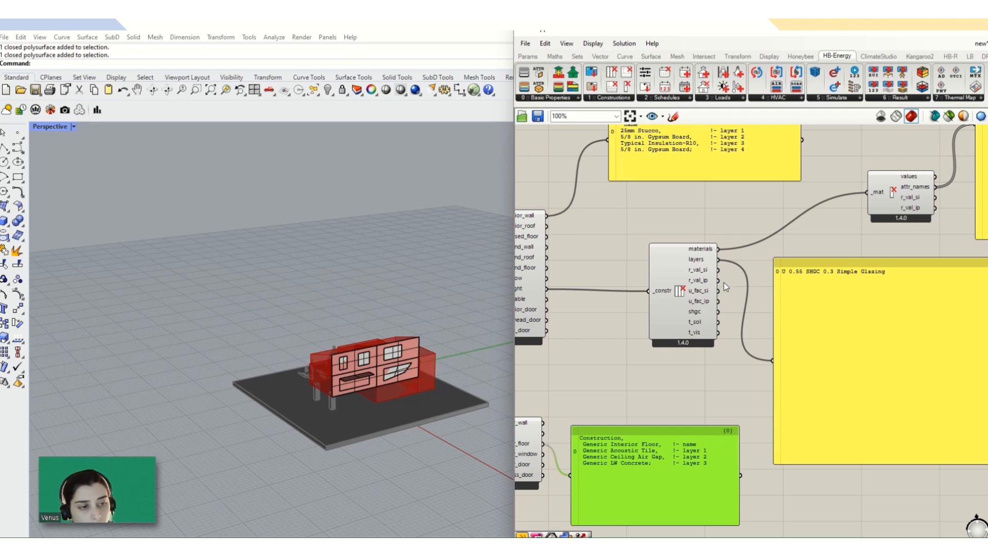
- Move the whole default construction set chain lower on the canvas and reposition the DEFULT label above it
{"action": "scroll", "coordinate": [706, 334], "scroll_direction": "down", "scroll_amount": 10}
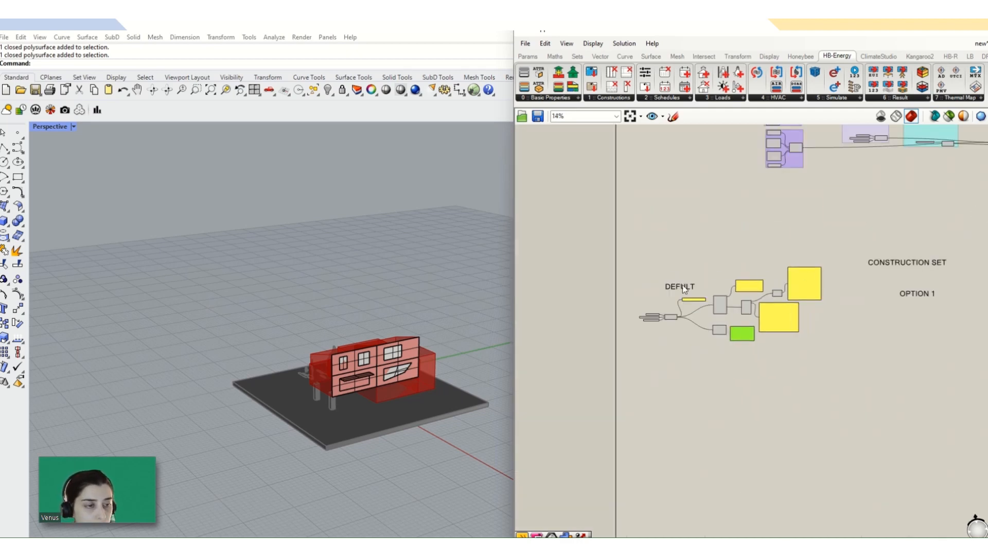
{"action": "left_click_drag", "start_coordinate": [630, 241], "coordinate": [842, 366]}
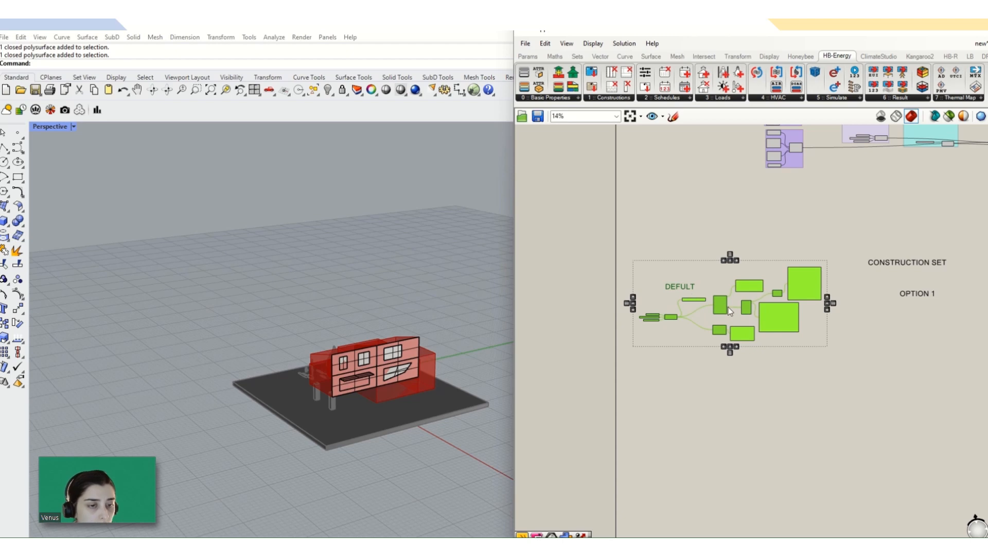
{"action": "mouse_move", "coordinate": [730, 309]}
{"action": "left_mouse_down"}
{"action": "mouse_move", "coordinate": [706, 349]}
{"action": "mouse_move", "coordinate": [738, 300]}
{"action": "left_mouse_up"}
{"action": "left_click", "coordinate": [735, 268]}
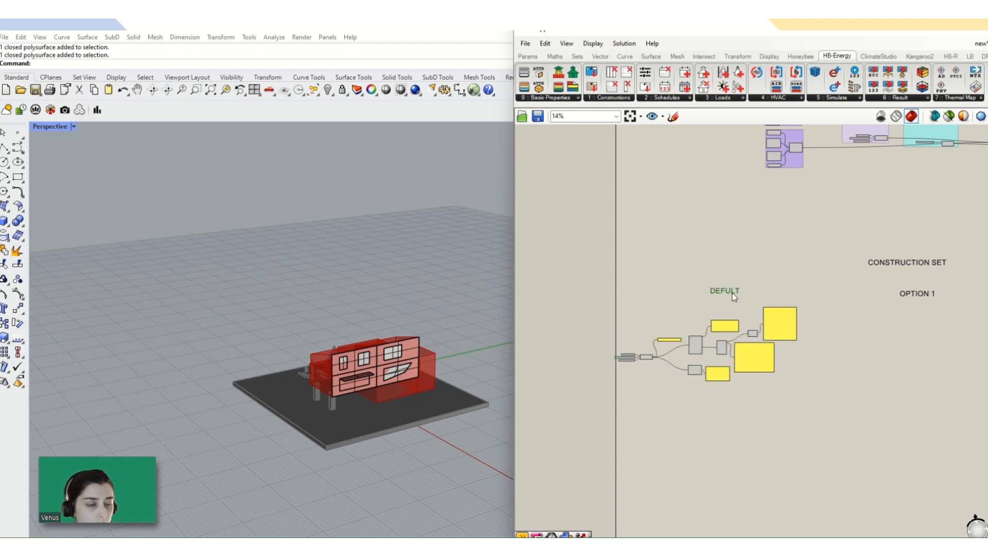
{"action": "double_click", "coordinate": [733, 294]}
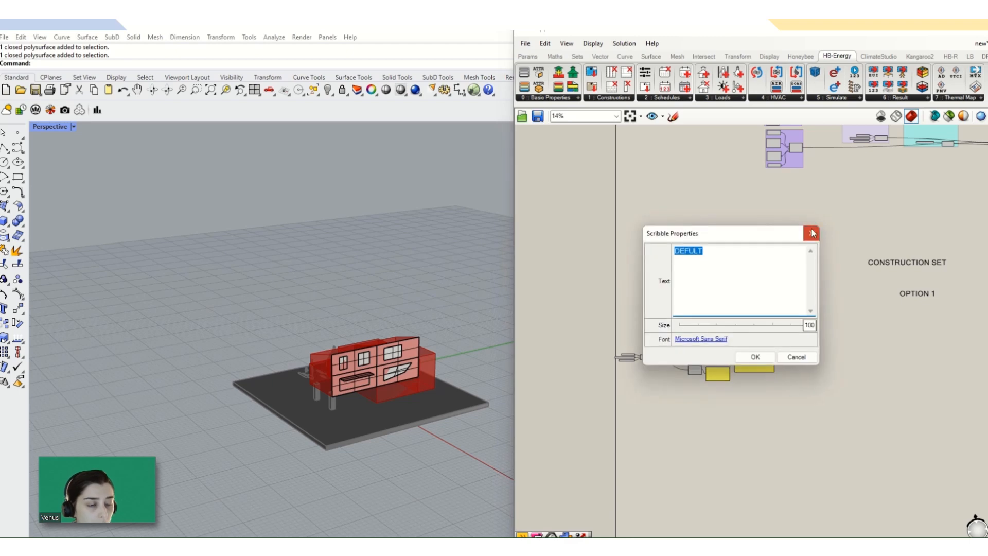
{"action": "left_click", "coordinate": [812, 233]}
- Review the layout of the default construction set's components and Panels under the DEFULT label
{"action": "scroll", "coordinate": [754, 354], "scroll_direction": "up", "scroll_amount": 3}
{"action": "scroll", "coordinate": [875, 328], "scroll_direction": "down", "scroll_amount": 2}
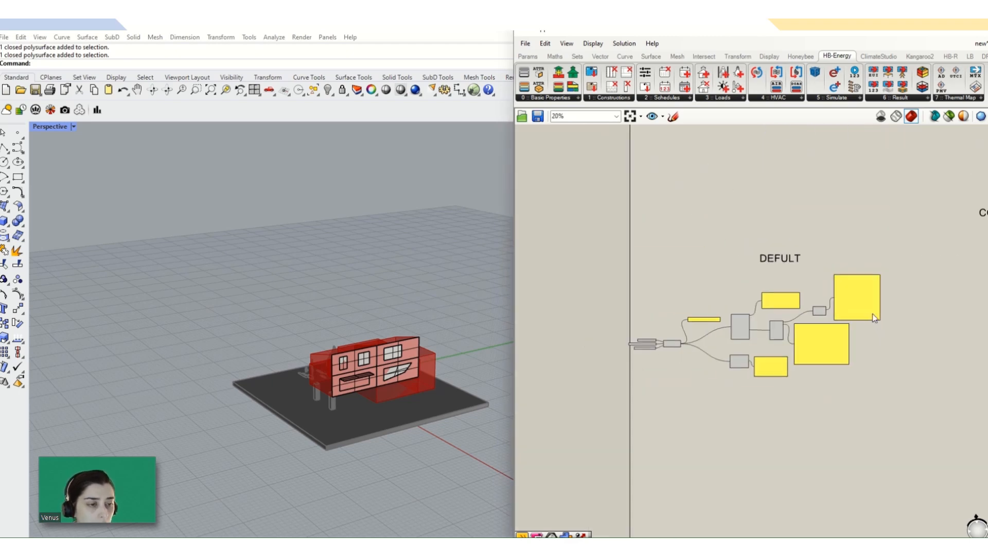
{"action": "scroll", "coordinate": [844, 309], "scroll_direction": "up", "scroll_amount": 3}
{"action": "scroll", "coordinate": [847, 306], "scroll_direction": "down", "scroll_amount": 2}
{"action": "scroll", "coordinate": [875, 296], "scroll_direction": "up", "scroll_amount": 1}
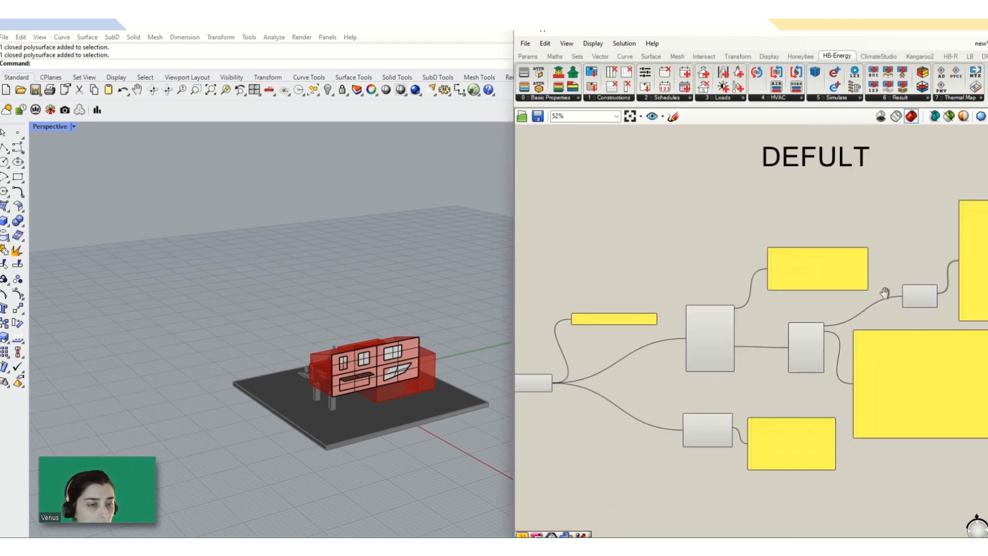
{"action": "scroll", "coordinate": [826, 296], "scroll_direction": "down", "scroll_amount": 2}
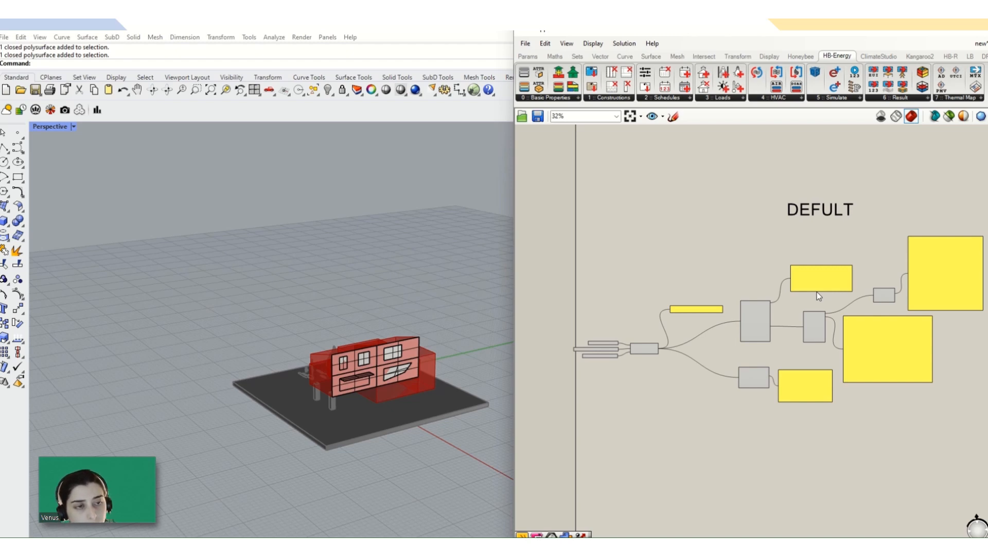
{"action": "scroll", "coordinate": [821, 291], "scroll_direction": "down", "scroll_amount": 1}
{"action": "scroll", "coordinate": [866, 286], "scroll_direction": "up", "scroll_amount": 2}
- Shorten the attr_names Panel to fit its contents and move it beside the component that deconstructs the material
{"action": "left_click", "coordinate": [866, 286]}
{"action": "scroll", "coordinate": [859, 319], "scroll_direction": "up", "scroll_amount": 1}
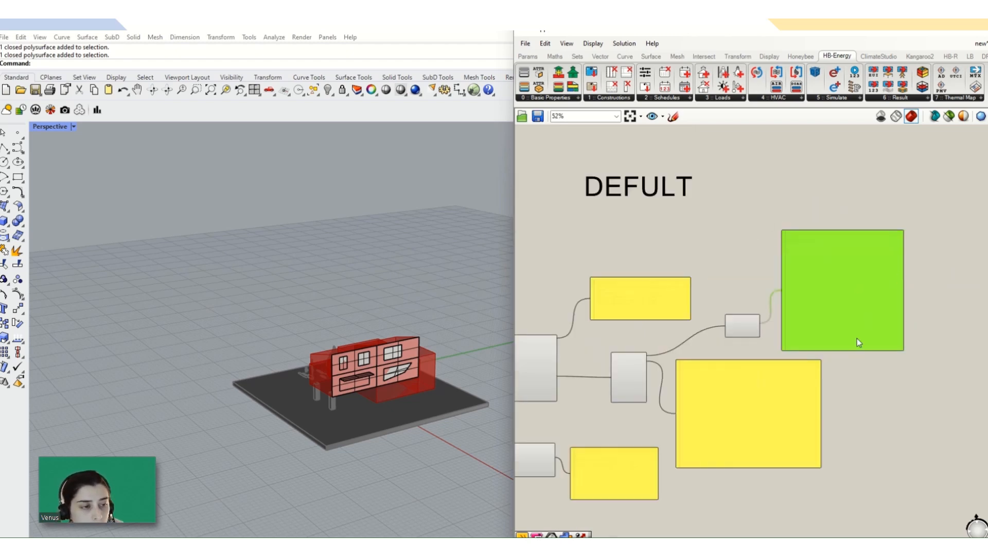
{"action": "scroll", "coordinate": [858, 342], "scroll_direction": "up", "scroll_amount": 2}
{"action": "left_click_drag", "start_coordinate": [907, 355], "coordinate": [907, 211]}
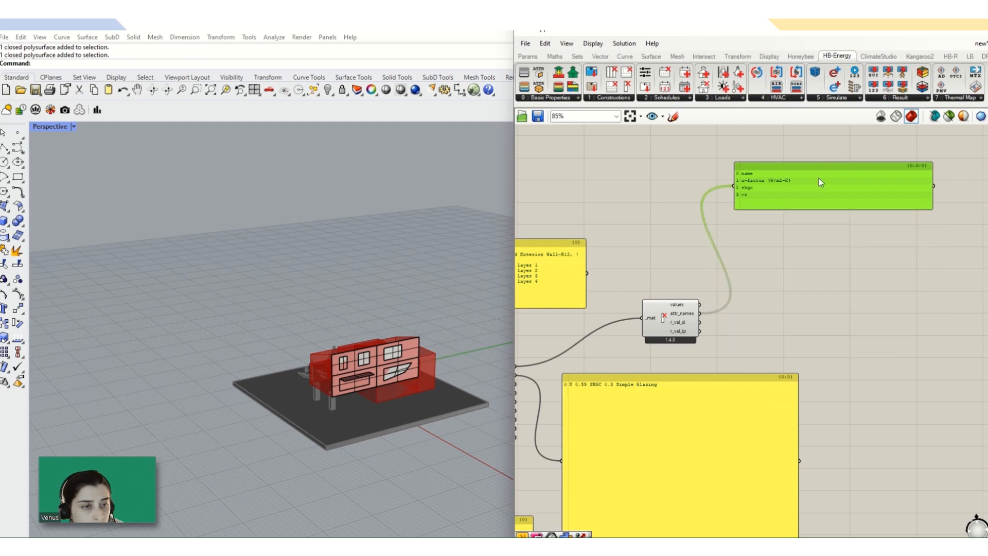
{"action": "left_click_drag", "start_coordinate": [820, 178], "coordinate": [798, 335]}
- Group all the default construction set components and Panels, leaving out the DEFULT label
{"action": "scroll", "coordinate": [825, 284], "scroll_direction": "down", "scroll_amount": 3}
{"action": "scroll", "coordinate": [849, 262], "scroll_direction": "down", "scroll_amount": 3}
{"action": "left_click_drag", "start_coordinate": [884, 247], "coordinate": [564, 391]}
{"action": "key", "text": "space"}
{"action": "left_click", "coordinate": [640, 314]}
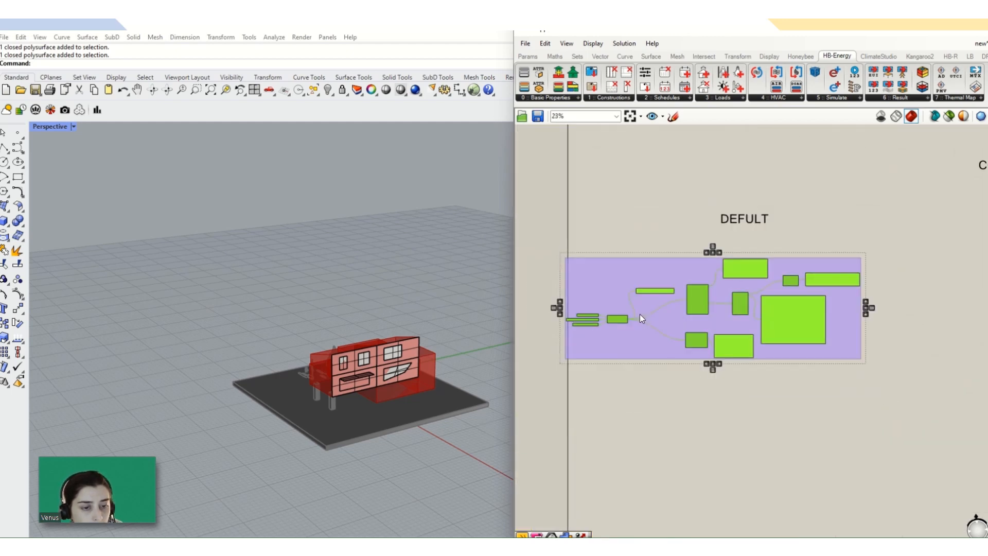
- Move the default group slightly up and center the DEFULT label above it
{"action": "left_click_drag", "start_coordinate": [771, 318], "coordinate": [773, 304]}
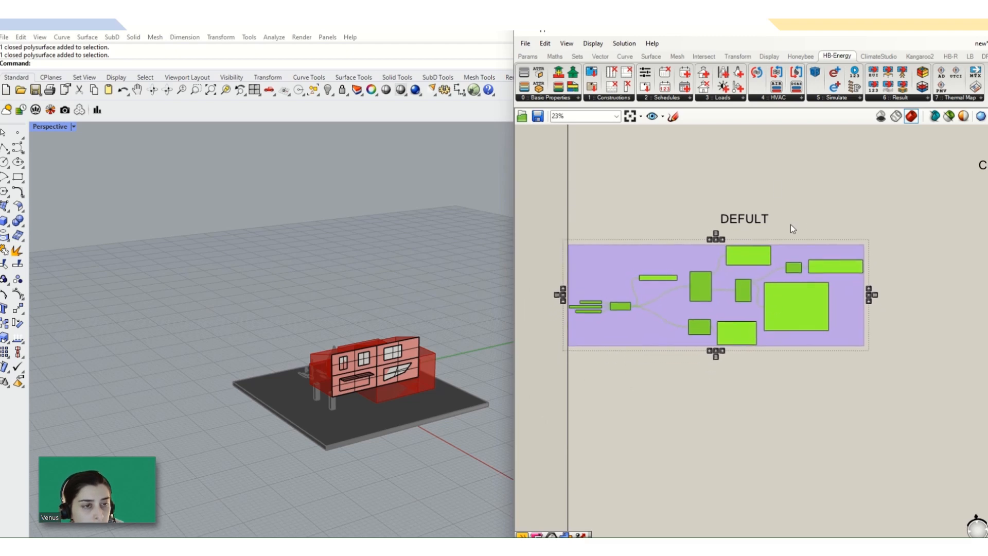
{"action": "left_click_drag", "start_coordinate": [754, 222], "coordinate": [716, 224]}
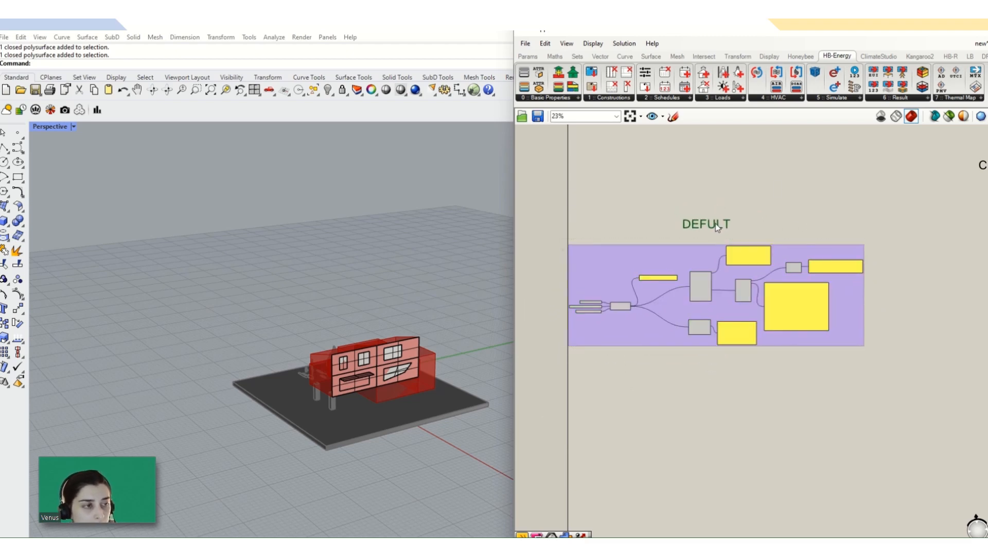
{"action": "scroll", "coordinate": [716, 223], "scroll_direction": "down", "scroll_amount": 3}
{"action": "scroll", "coordinate": [966, 212], "scroll_direction": "up", "scroll_amount": 5}
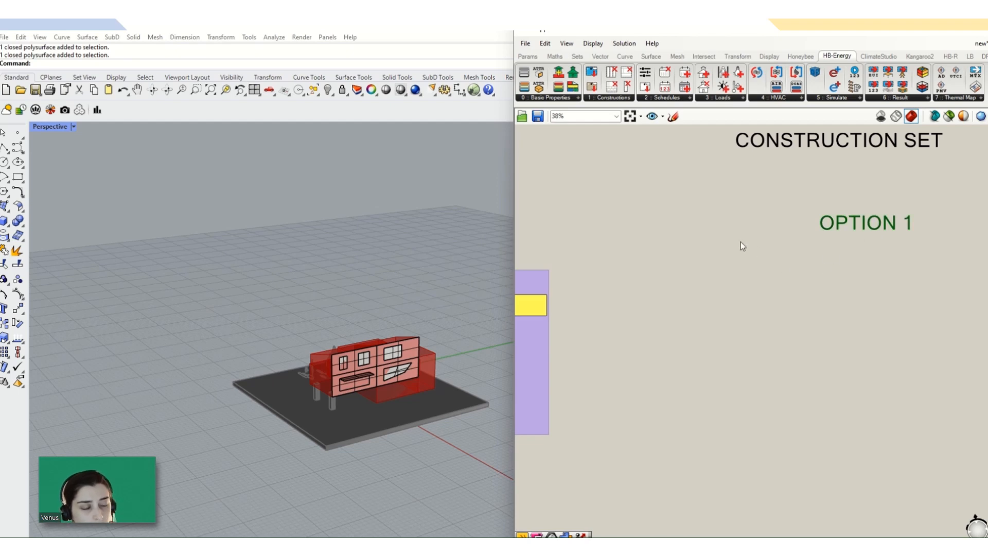
- Place an HB Search Constructions component in the empty area below the OPTION 1 label
{"action": "left_click", "coordinate": [612, 98]}
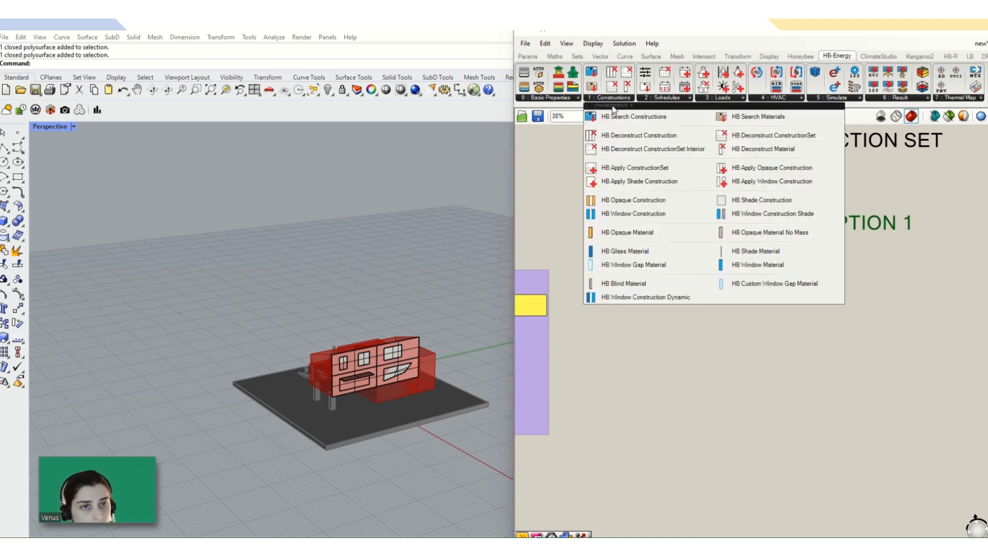
{"action": "left_click_drag", "start_coordinate": [615, 118], "coordinate": [826, 288]}
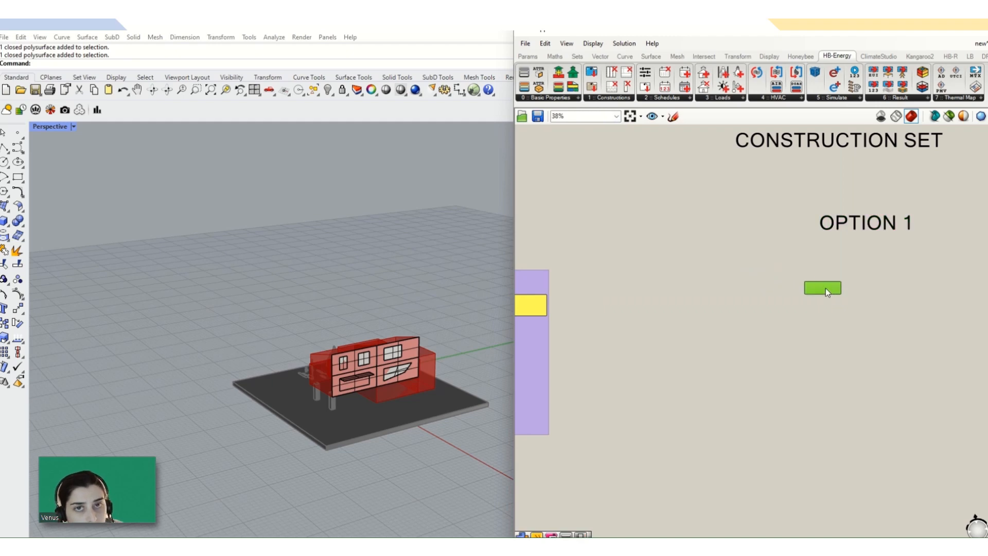
{"action": "scroll", "coordinate": [825, 288], "scroll_direction": "up", "scroll_amount": 8}
{"action": "mouse_move", "coordinate": [439, 22]}
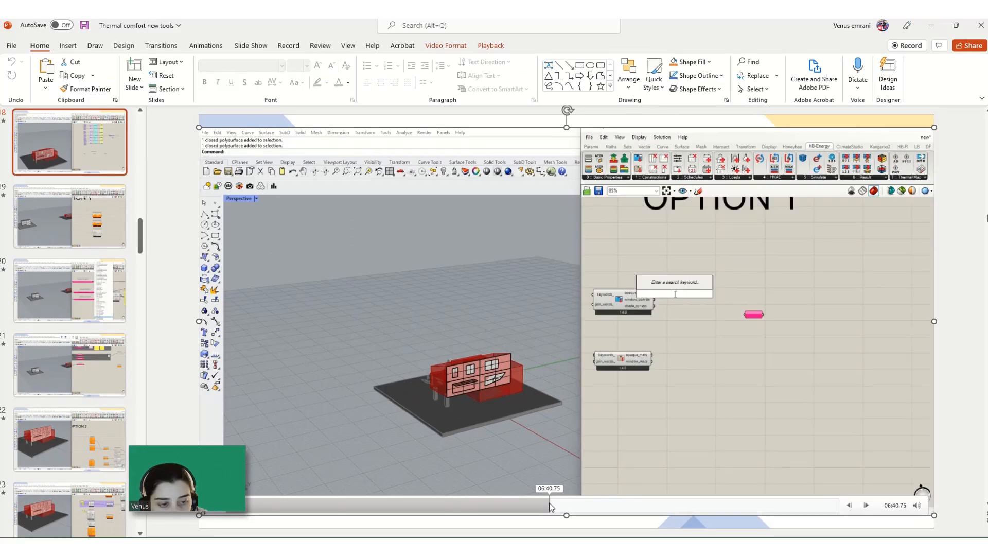
{"action": "left_click", "coordinate": [533, 510]}
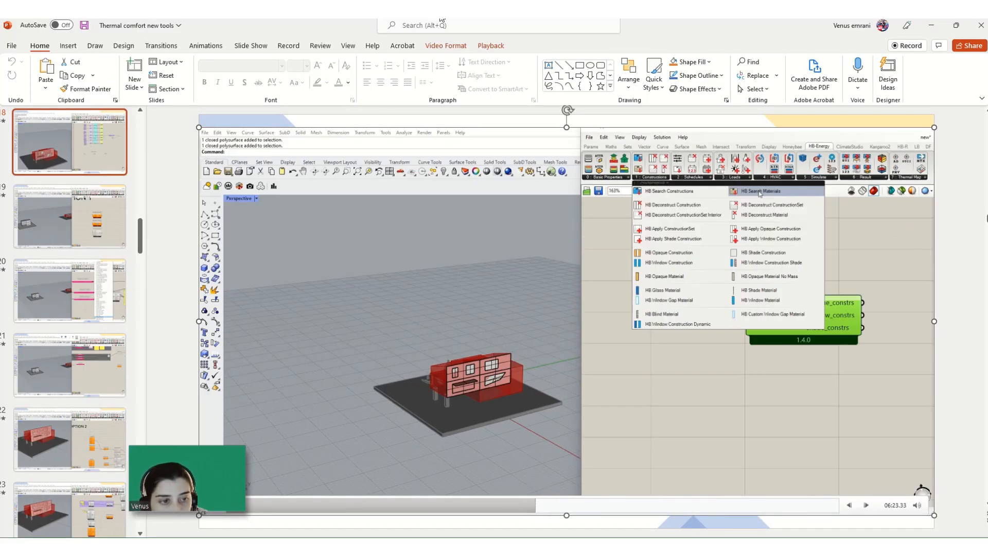
{"action": "left_click", "coordinate": [524, 508]}
{"action": "left_click", "coordinate": [504, 508]}
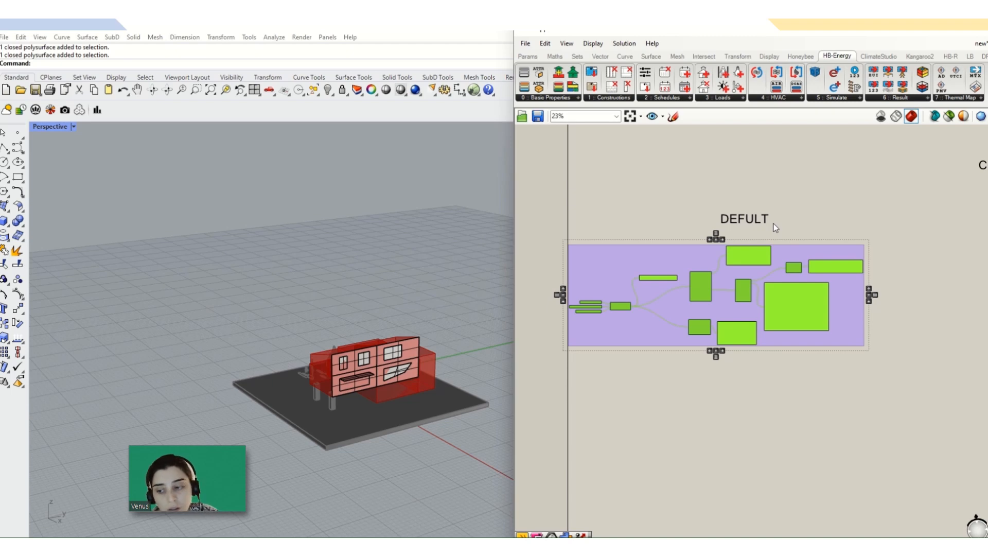
- Center the DEFULT label above the default construction set group and select the OPTION 1 label
{"action": "left_click", "coordinate": [753, 217]}
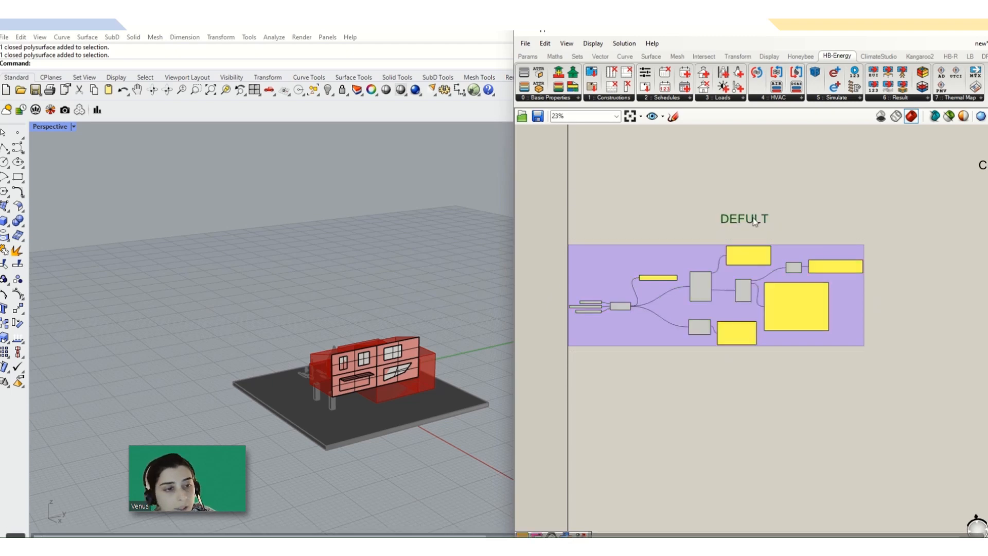
{"action": "mouse_move", "coordinate": [753, 219]}
{"action": "left_mouse_down"}
{"action": "mouse_move", "coordinate": [717, 210]}
{"action": "mouse_move", "coordinate": [704, 218]}
{"action": "mouse_move", "coordinate": [723, 227]}
{"action": "left_mouse_up"}
{"action": "scroll", "coordinate": [724, 227], "scroll_direction": "down", "scroll_amount": 3}
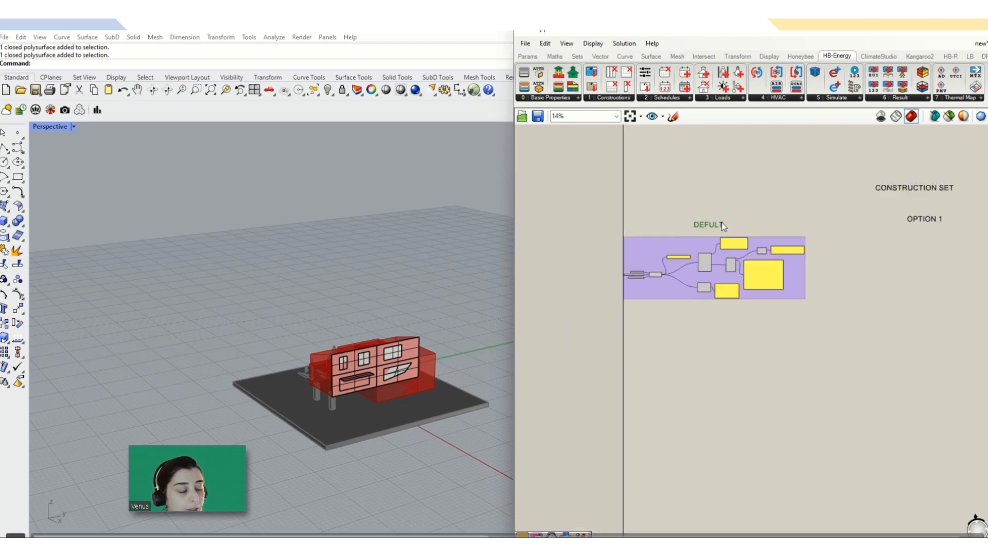
{"action": "scroll", "coordinate": [929, 211], "scroll_direction": "up", "scroll_amount": 5}
{"action": "left_click", "coordinate": [870, 222]}
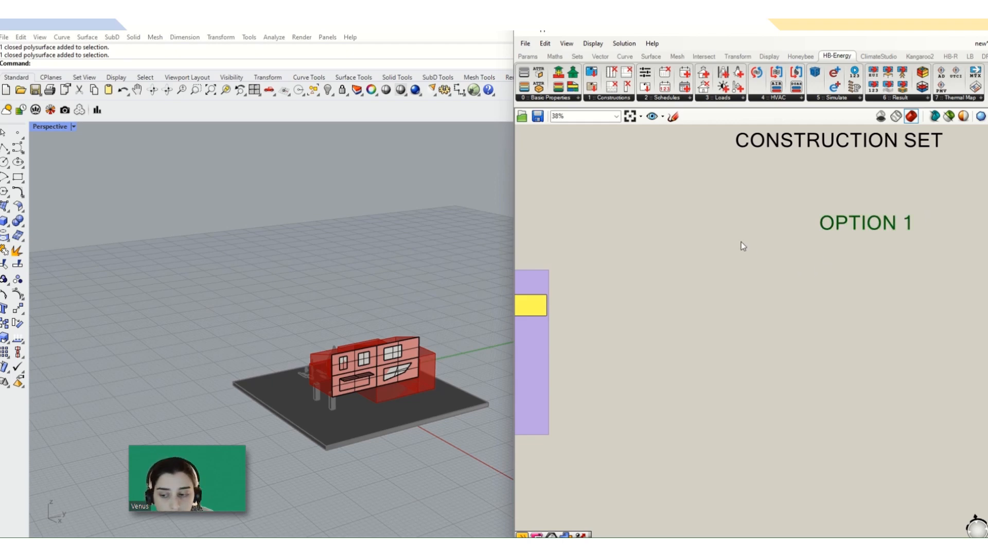
- Add the HB Search Constructions component on the canvas beneath the OPTION 1 label
{"action": "left_click", "coordinate": [612, 98]}
{"action": "left_click", "coordinate": [619, 117]}
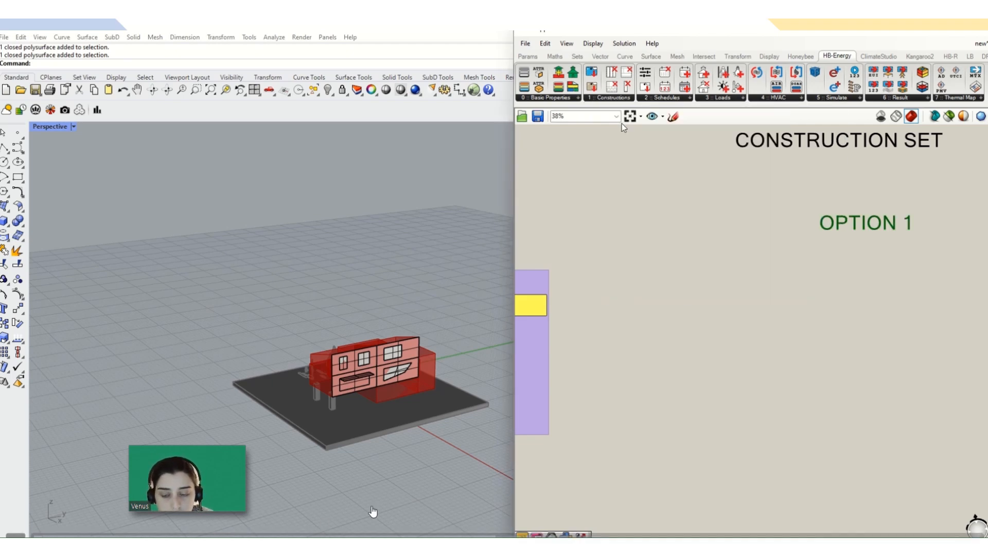
{"action": "left_click", "coordinate": [763, 274]}
{"action": "left_click_drag", "start_coordinate": [767, 276], "coordinate": [826, 288]}
{"action": "scroll", "coordinate": [826, 288], "scroll_direction": "up", "scroll_amount": 3}
{"action": "scroll", "coordinate": [825, 292], "scroll_direction": "up", "scroll_amount": 4}
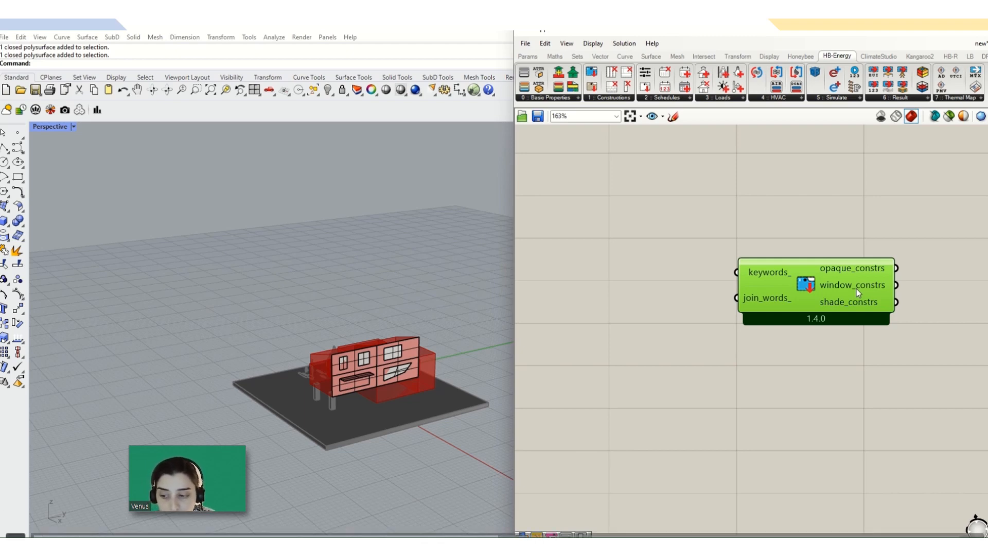
- Add an HB Search Materials component and line it up beneath the HB Search Constructions component
{"action": "left_click", "coordinate": [608, 98]}
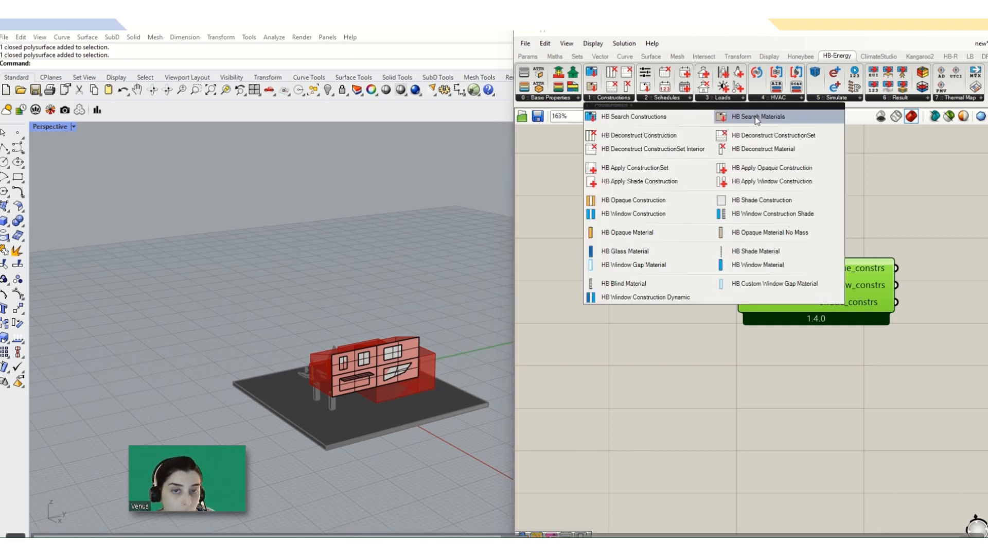
{"action": "left_click_drag", "start_coordinate": [757, 117], "coordinate": [840, 463]}
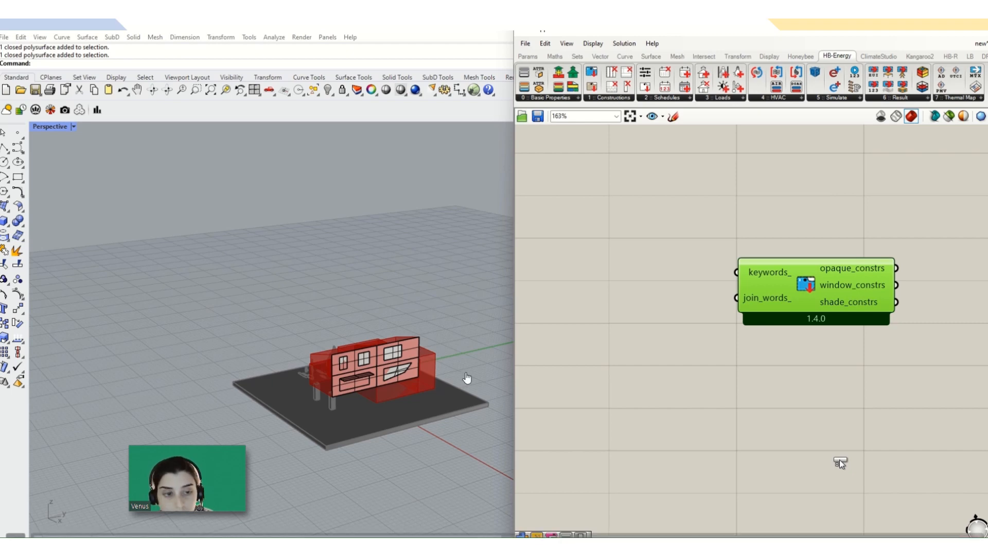
{"action": "left_click", "coordinate": [835, 462]}
{"action": "scroll", "coordinate": [833, 470], "scroll_direction": "up", "scroll_amount": 2}
{"action": "scroll", "coordinate": [832, 472], "scroll_direction": "up", "scroll_amount": 1}
{"action": "left_click_drag", "start_coordinate": [832, 471], "coordinate": [795, 425]}
- Select the HB Search Constructions and HB Search Materials components and shift them together slightly under the OPTION 1 label
{"action": "scroll", "coordinate": [795, 414], "scroll_direction": "down", "scroll_amount": 7}
{"action": "right_click_drag", "start_coordinate": [841, 362], "coordinate": [759, 341]}
{"action": "scroll", "coordinate": [767, 335], "scroll_direction": "down", "scroll_amount": 3}
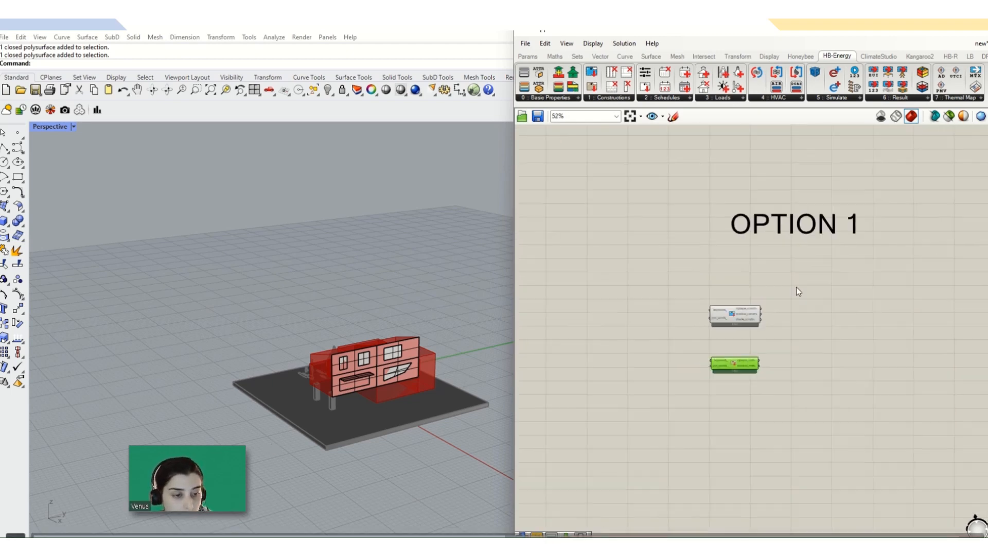
{"action": "left_click_drag", "start_coordinate": [795, 280], "coordinate": [653, 400]}
{"action": "scroll", "coordinate": [746, 319], "scroll_direction": "up", "scroll_amount": 4}
{"action": "left_click_drag", "start_coordinate": [729, 318], "coordinate": [764, 319]}
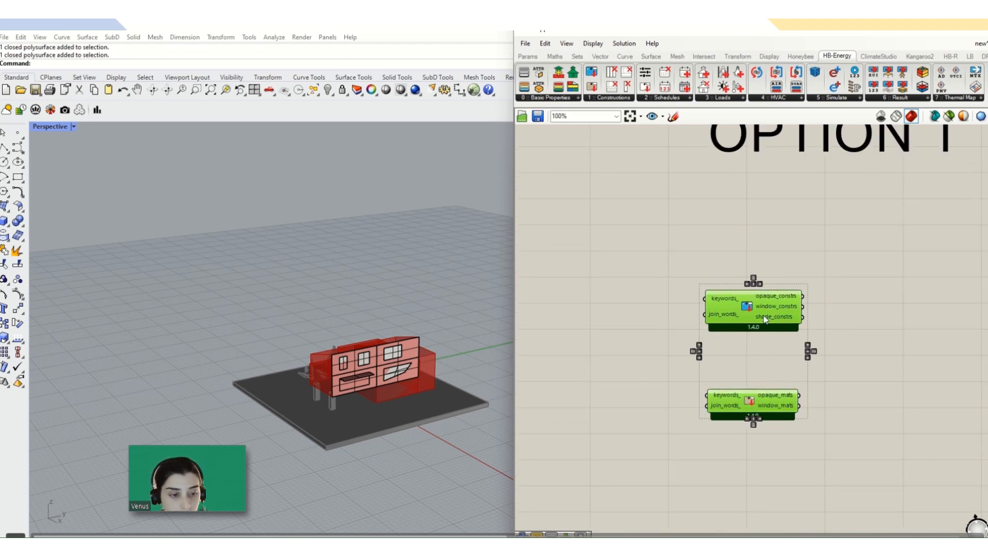
- Add a Honeybee_Item Selector to the right of the HB Search Constructions component
{"action": "double_click", "coordinate": [875, 314]}
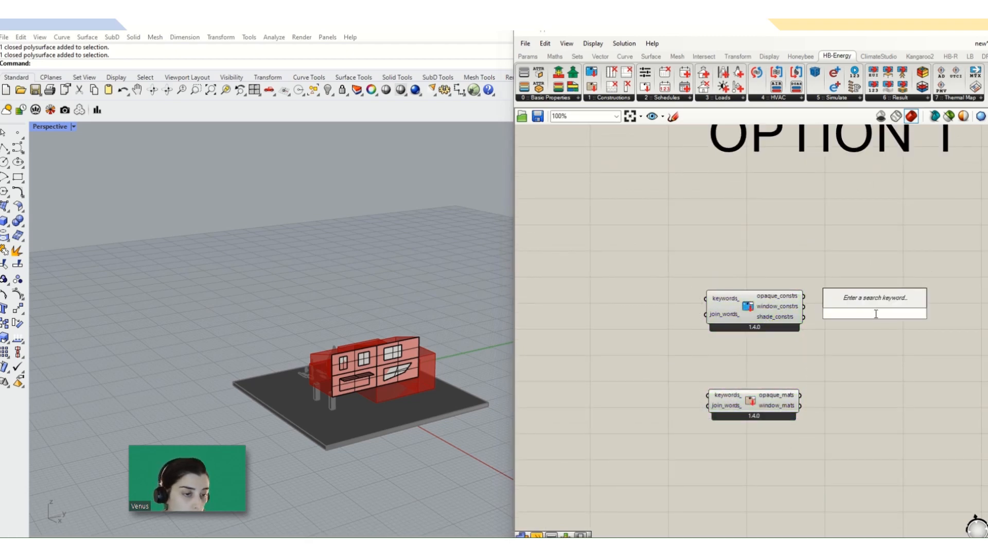
{"action": "type", "text": "item"}
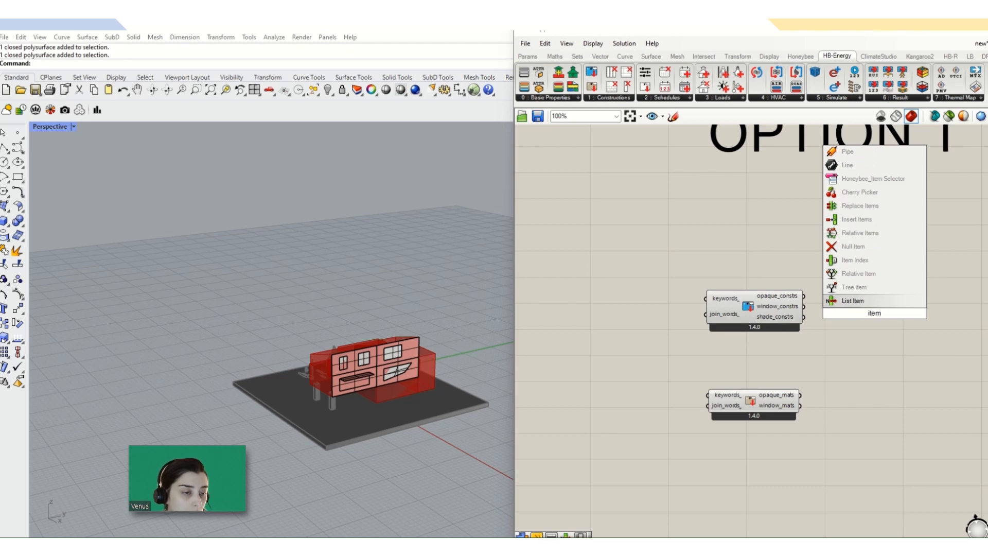
{"action": "left_click", "coordinate": [867, 179]}
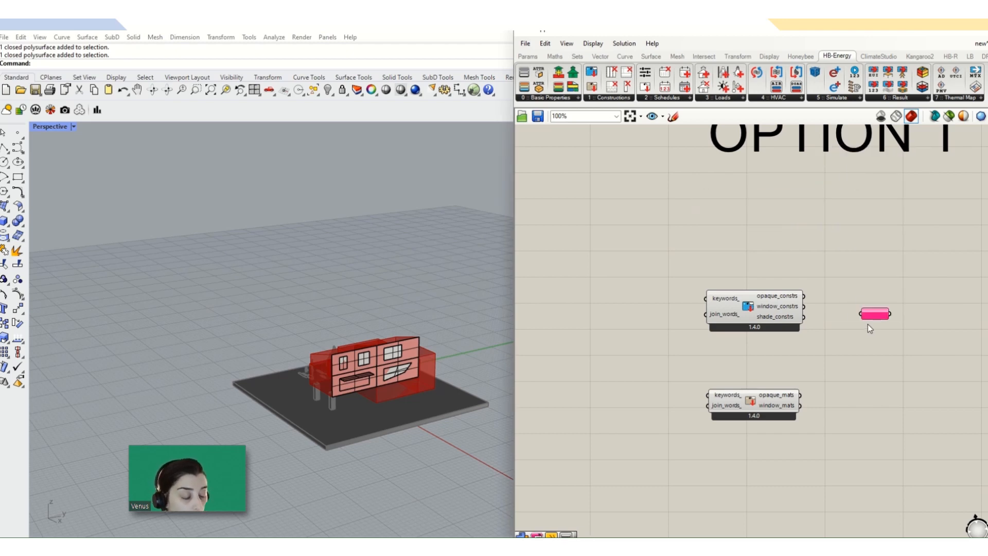
{"action": "scroll", "coordinate": [868, 324], "scroll_direction": "up", "scroll_amount": 4}
{"action": "scroll", "coordinate": [891, 325], "scroll_direction": "down", "scroll_amount": 4}
{"action": "scroll", "coordinate": [528, 299], "scroll_direction": "up", "scroll_amount": 2}
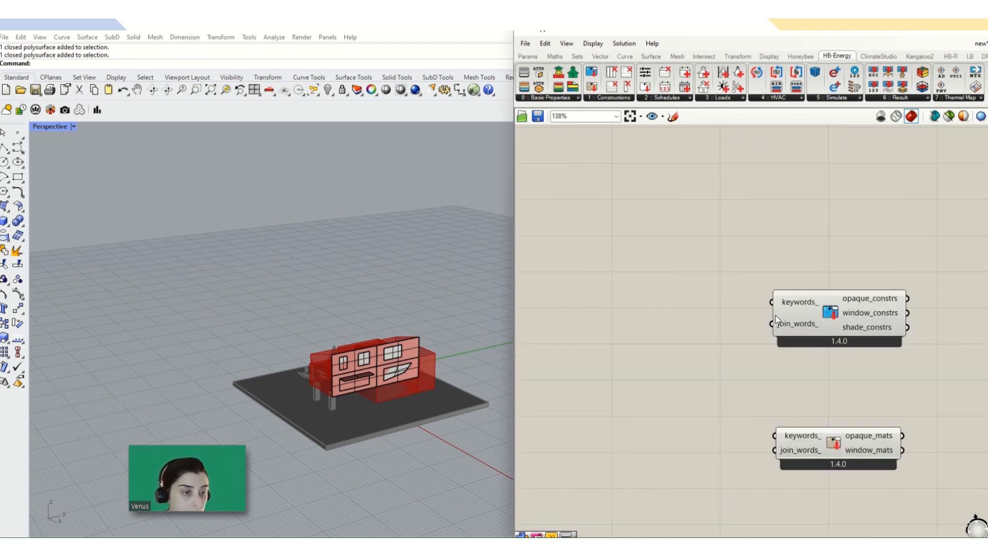
- Move the two search components together further left to leave room before the item selector
{"action": "right_click_drag", "start_coordinate": [886, 325], "coordinate": [667, 283]}
{"action": "scroll", "coordinate": [665, 281], "scroll_direction": "down", "scroll_amount": 2}
{"action": "left_click_drag", "start_coordinate": [692, 254], "coordinate": [658, 359]}
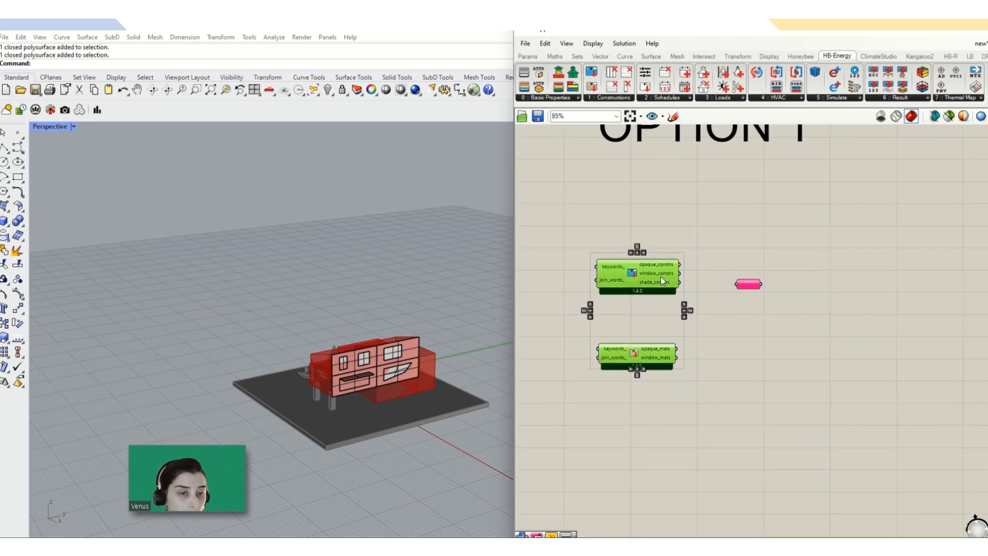
{"action": "left_click_drag", "start_coordinate": [660, 277], "coordinate": [595, 269]}
- Add an empty Panel between the HB Search Constructions component and the item selector
{"action": "double_click", "coordinate": [642, 256]}
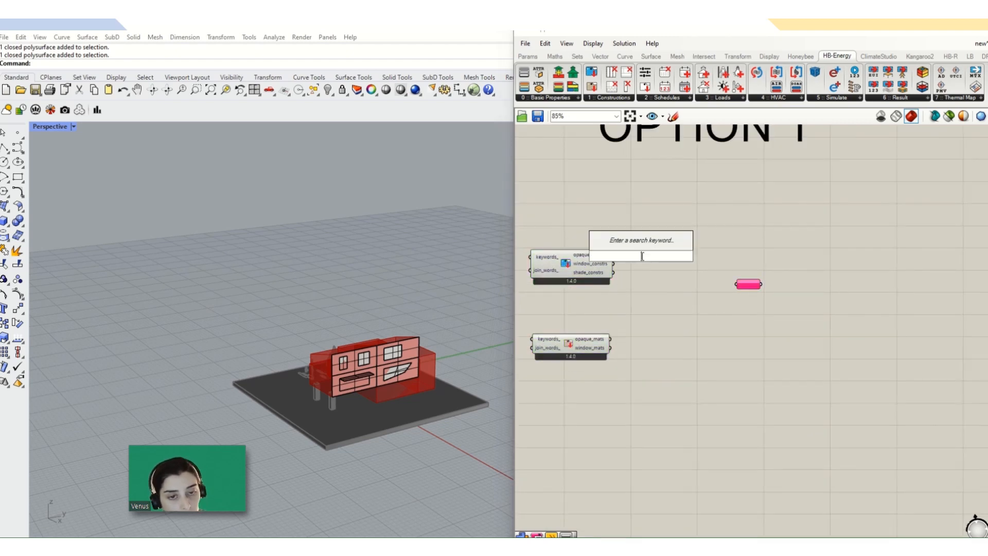
{"action": "type", "text": "//"}
{"action": "key", "text": "Return"}
{"action": "left_click_drag", "start_coordinate": [639, 252], "coordinate": [662, 262]}
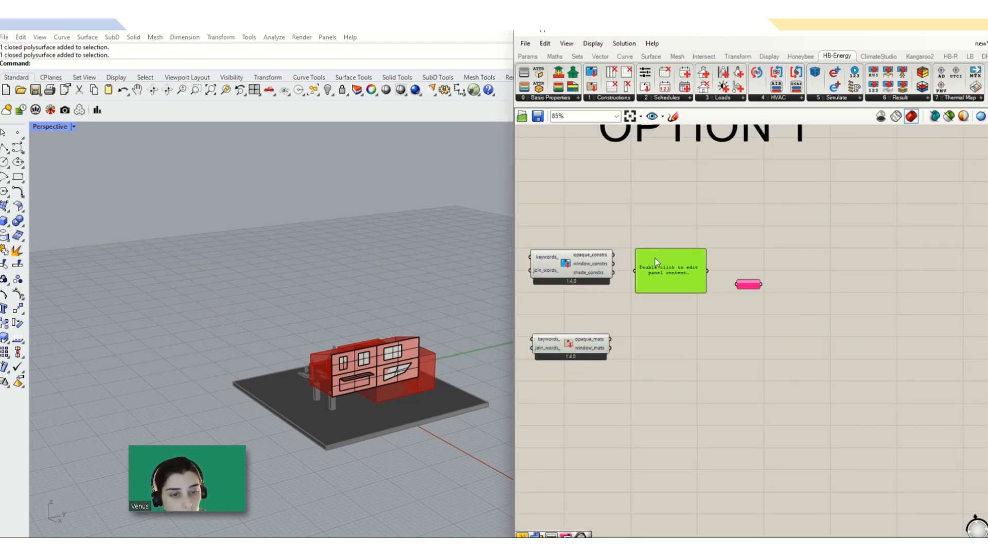
{"action": "scroll", "coordinate": [657, 262], "scroll_direction": "up", "scroll_amount": 2}
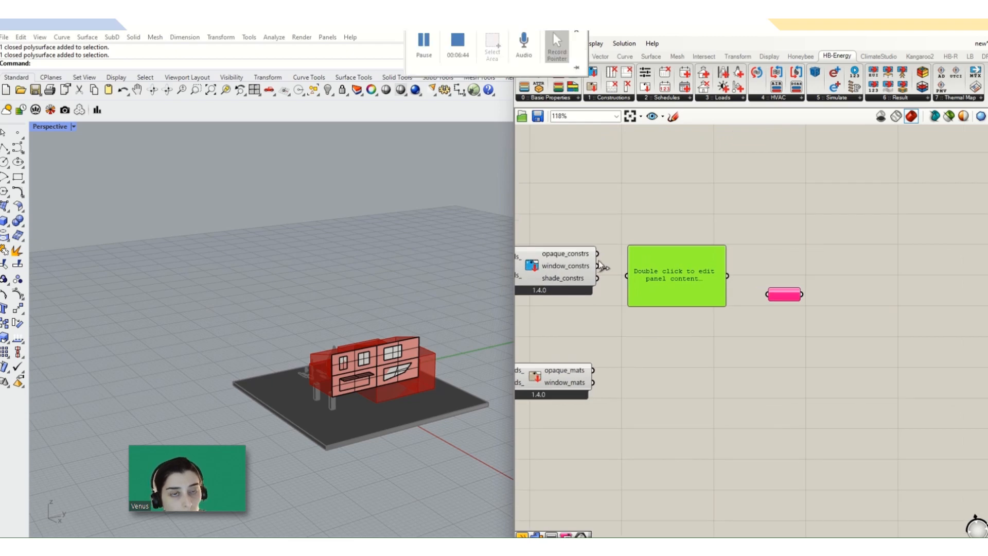
- Connect opaque_constrs to the Panel and enlarge the Panel so many construction names fit on single lines
{"action": "left_click_drag", "start_coordinate": [597, 254], "coordinate": [627, 276]}
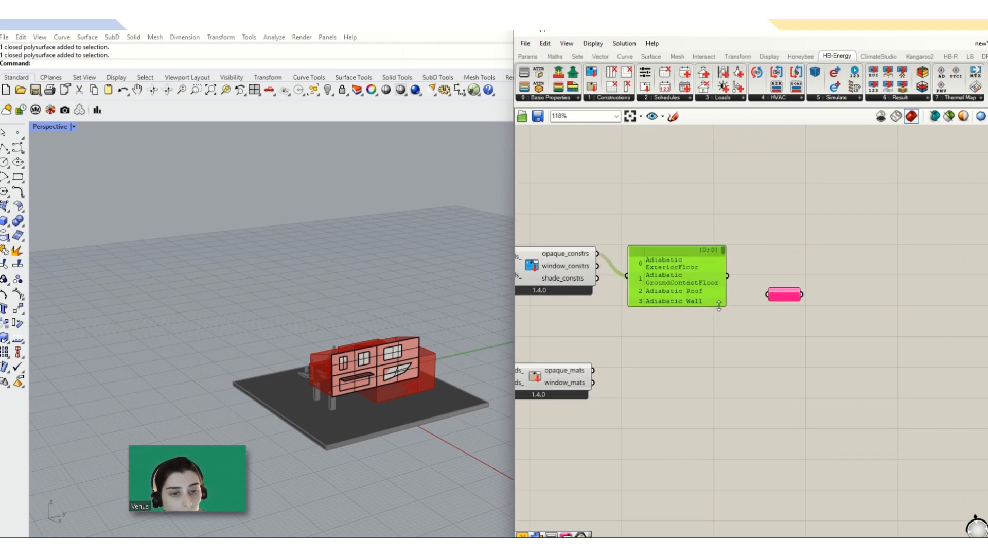
{"action": "left_click_drag", "start_coordinate": [719, 306], "coordinate": [798, 503]}
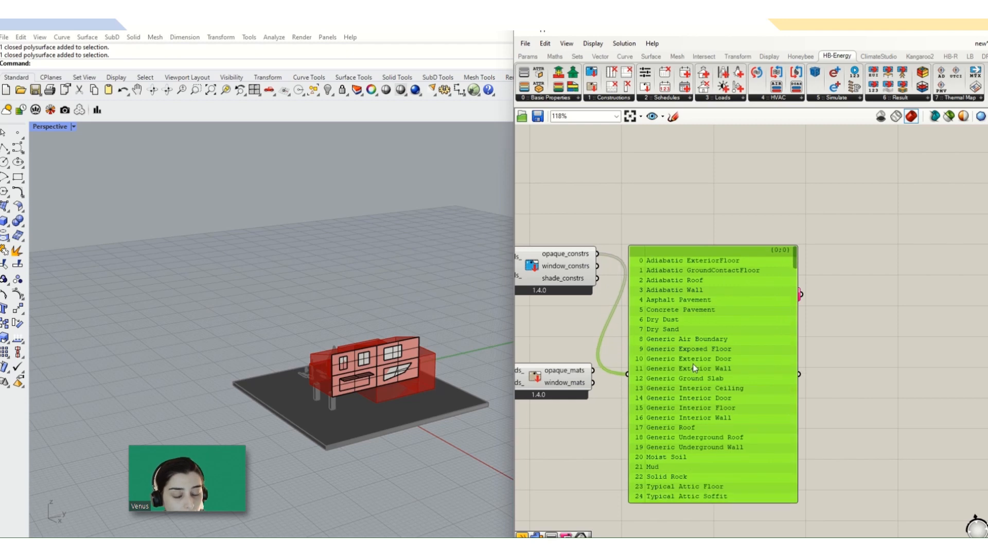
{"action": "left_click_drag", "start_coordinate": [693, 363], "coordinate": [698, 284]}
- Space out the item selector and the Panel to the right, and connect the Panel's output to the item selector
{"action": "left_click_drag", "start_coordinate": [786, 295], "coordinate": [908, 285]}
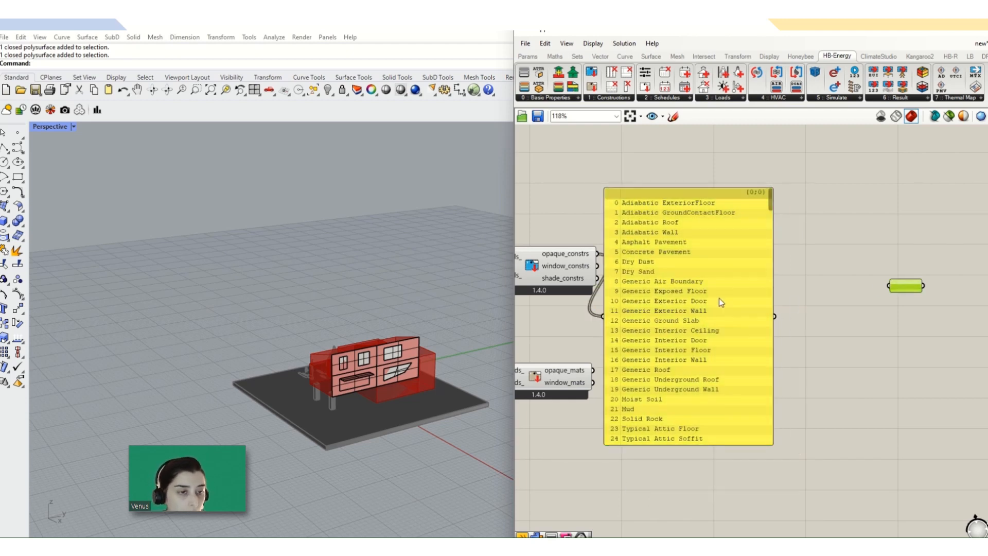
{"action": "left_click_drag", "start_coordinate": [719, 298], "coordinate": [779, 279]}
{"action": "left_click_drag", "start_coordinate": [836, 299], "coordinate": [889, 289]}
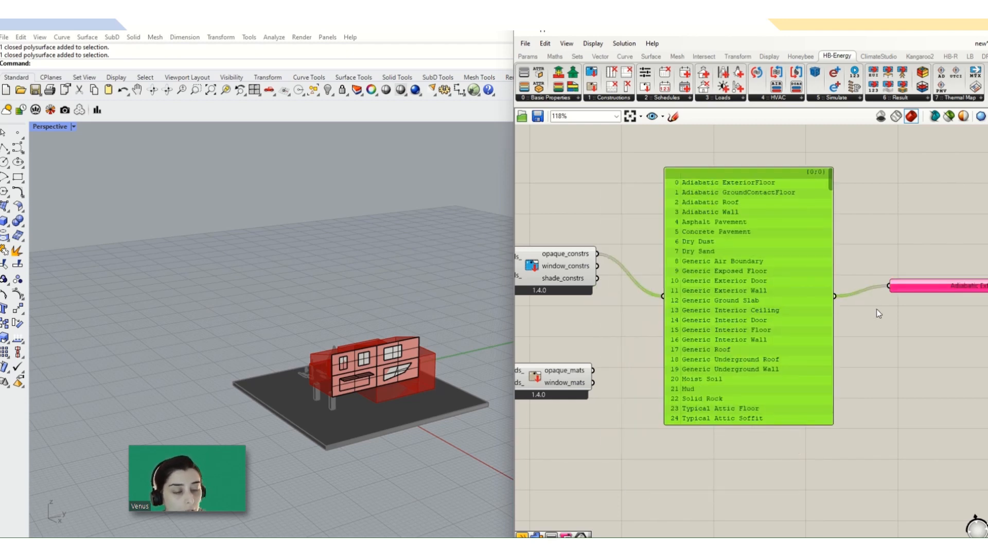
{"action": "scroll", "coordinate": [713, 294], "scroll_direction": "down", "scroll_amount": 3}
{"action": "scroll", "coordinate": [922, 287], "scroll_direction": "up", "scroll_amount": 3}
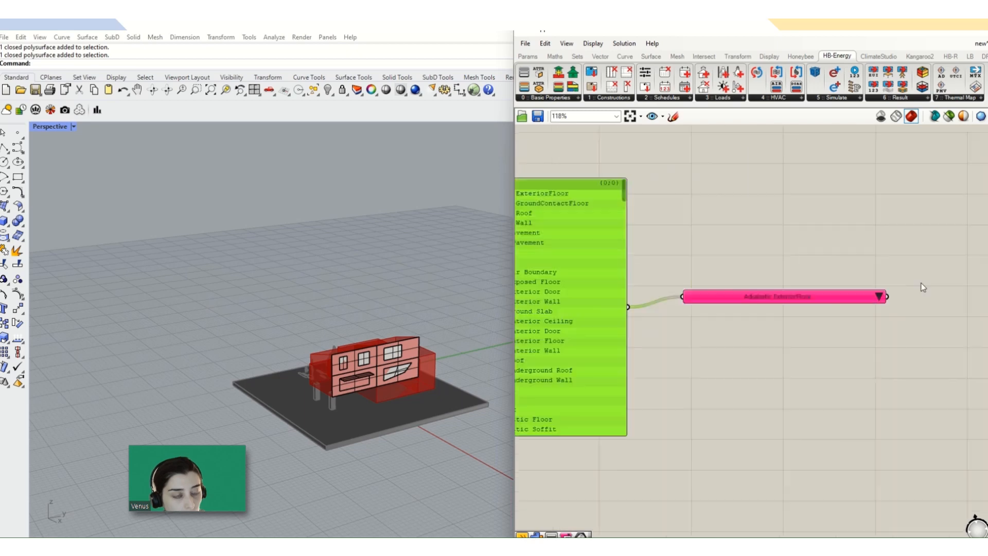
- Choose Typical Attic Floor in the item selector, and replace that choice with Dry Dust
{"action": "left_click", "coordinate": [879, 299]}
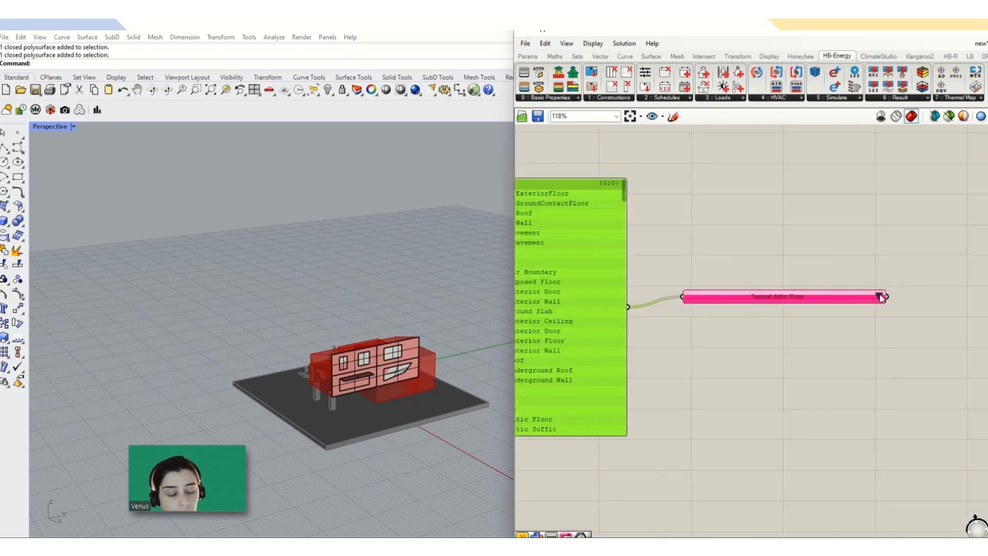
{"action": "scroll", "coordinate": [883, 299], "scroll_direction": "up", "scroll_amount": 4}
{"action": "left_click", "coordinate": [879, 300]}
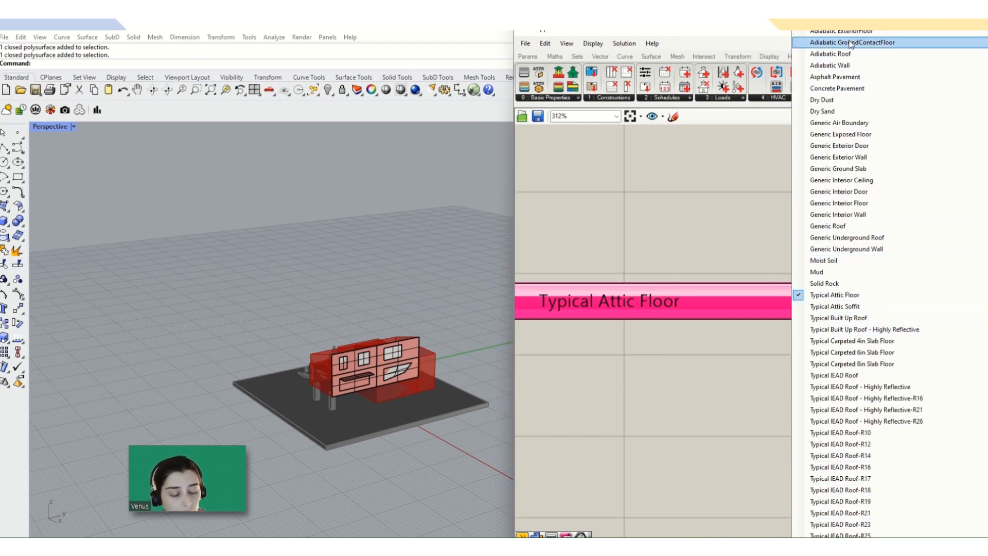
{"action": "left_click", "coordinate": [826, 100]}
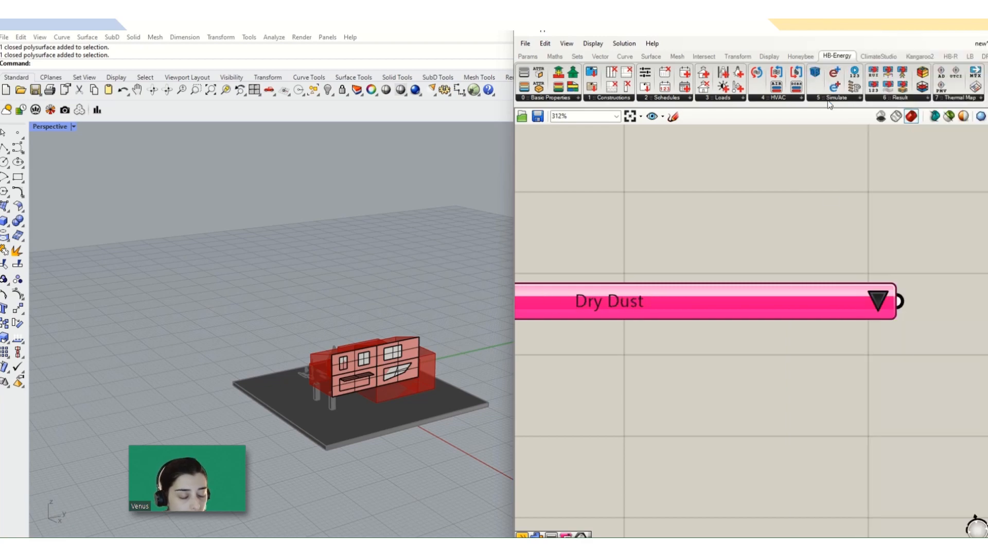
- Connect window_constrs to the Panel in place of opaque_constrs and review the window constructions offered by the item selector
{"action": "scroll", "coordinate": [832, 341], "scroll_direction": "down", "scroll_amount": 4}
{"action": "scroll", "coordinate": [832, 341], "scroll_direction": "down", "scroll_amount": 2}
{"action": "scroll", "coordinate": [600, 332], "scroll_direction": "up", "scroll_amount": 3}
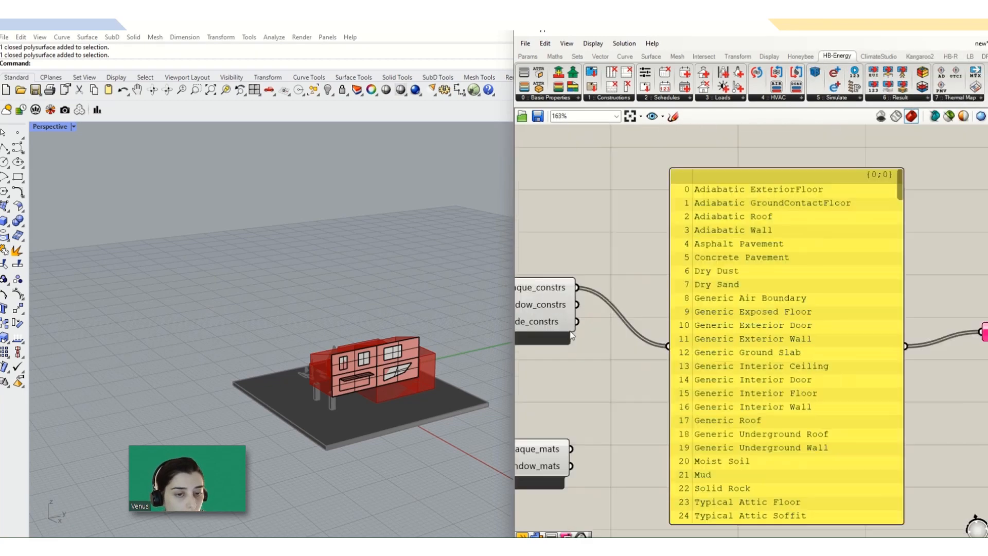
{"action": "left_click_drag", "start_coordinate": [578, 305], "coordinate": [669, 343]}
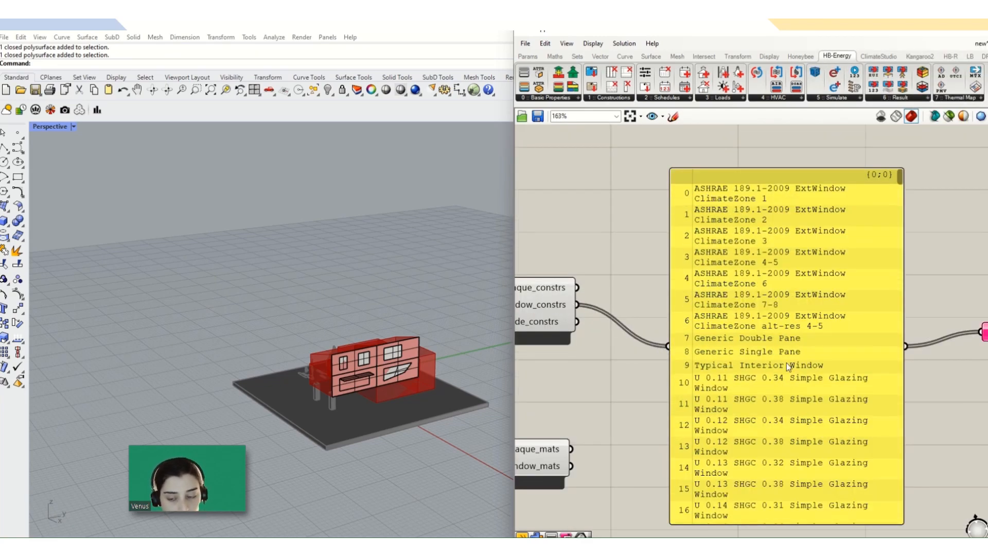
{"action": "left_click_drag", "start_coordinate": [786, 362], "coordinate": [782, 349]}
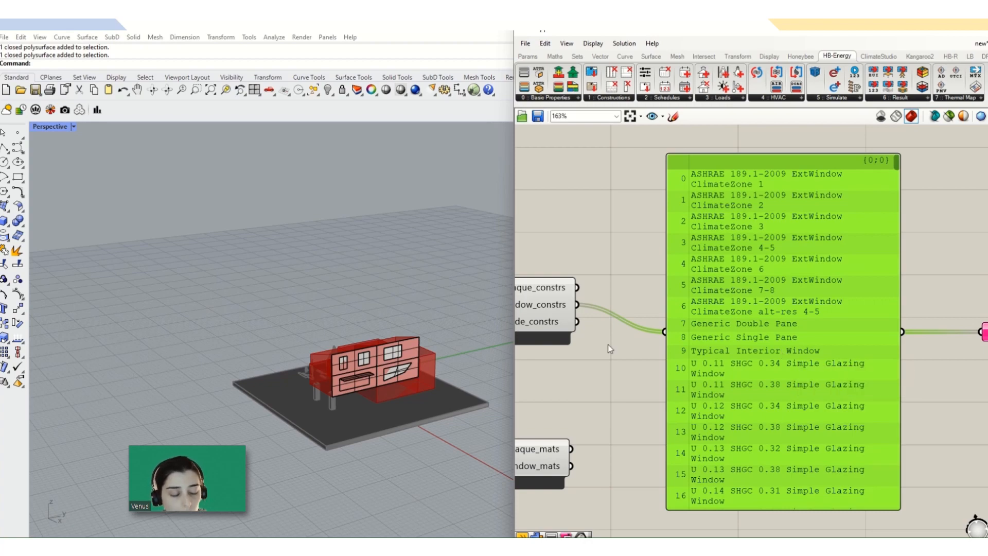
{"action": "scroll", "coordinate": [699, 350], "scroll_direction": "down", "scroll_amount": 3}
{"action": "scroll", "coordinate": [879, 359], "scroll_direction": "down", "scroll_amount": 3}
{"action": "scroll", "coordinate": [937, 350], "scroll_direction": "up", "scroll_amount": 3}
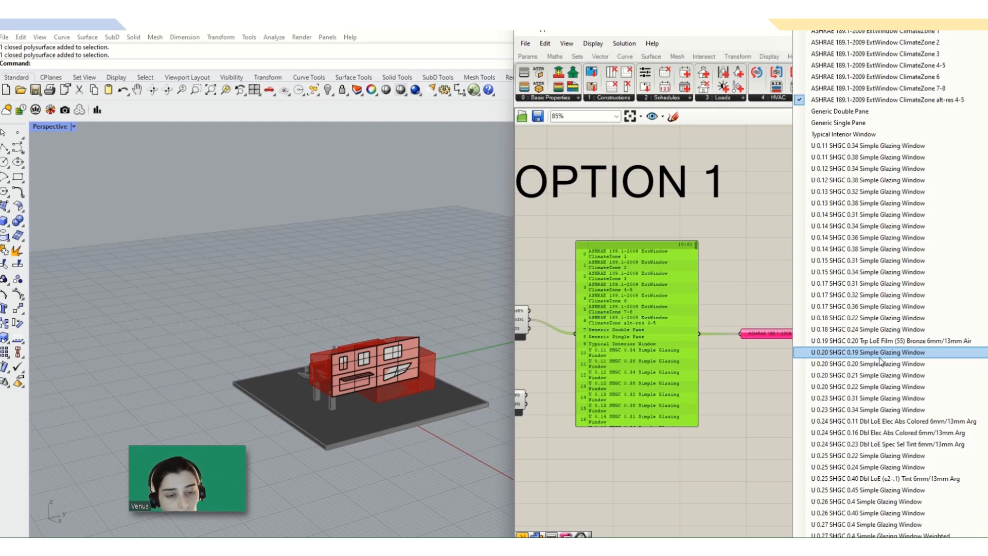
{"action": "left_click", "coordinate": [745, 267]}
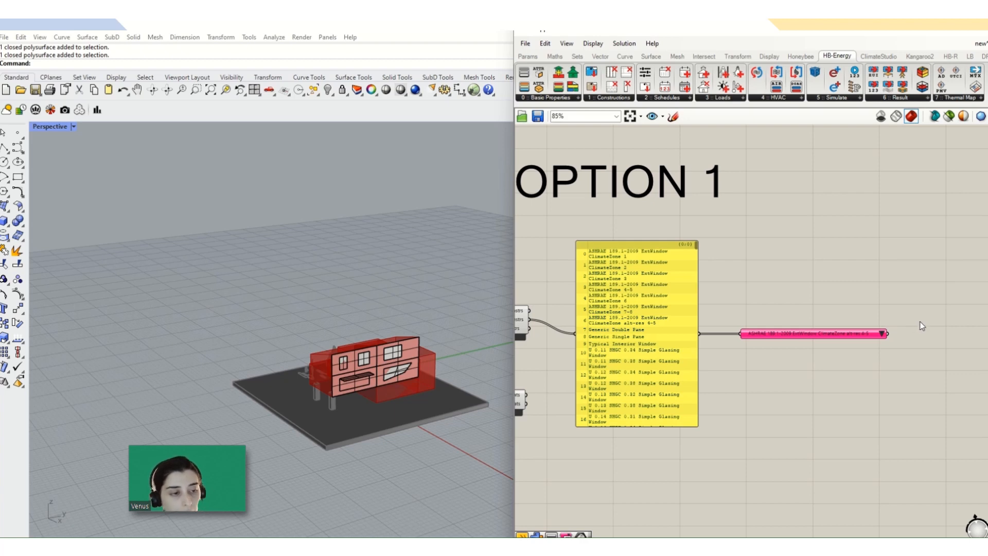
- Add a Panel to the right of the item selector and connect the selector's output to it
{"action": "double_click", "coordinate": [906, 371]}
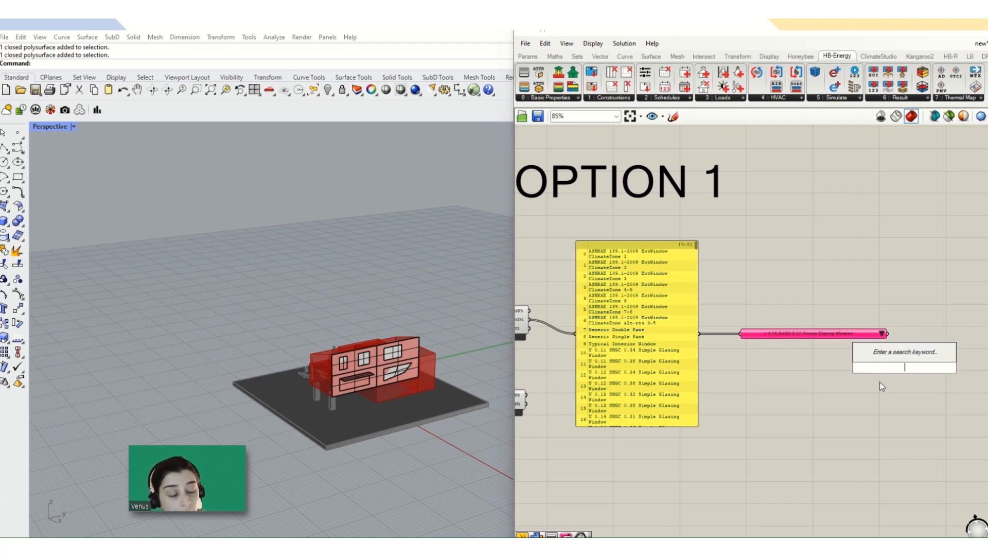
{"action": "type", "text": "\""}
{"action": "key", "text": "Return"}
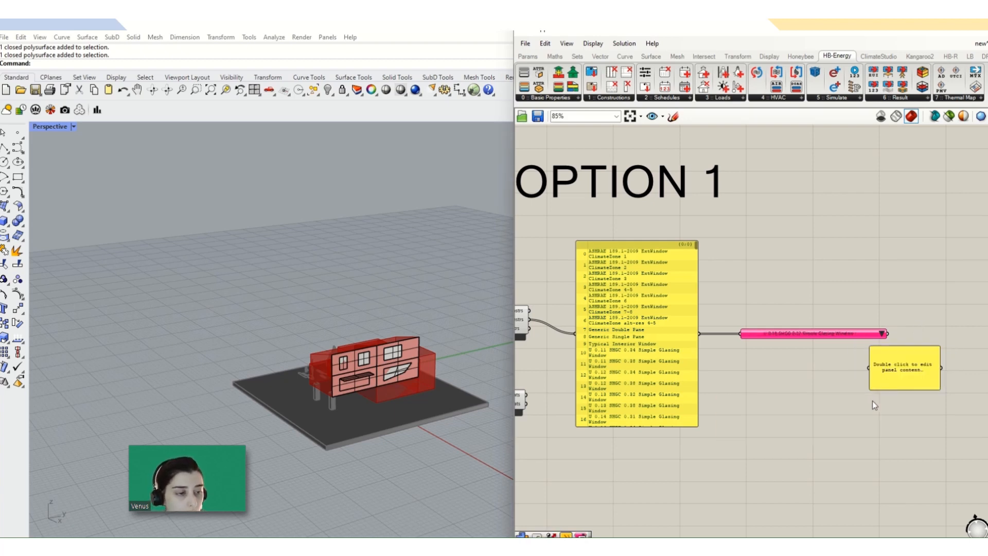
{"action": "left_click_drag", "start_coordinate": [896, 369], "coordinate": [942, 358]}
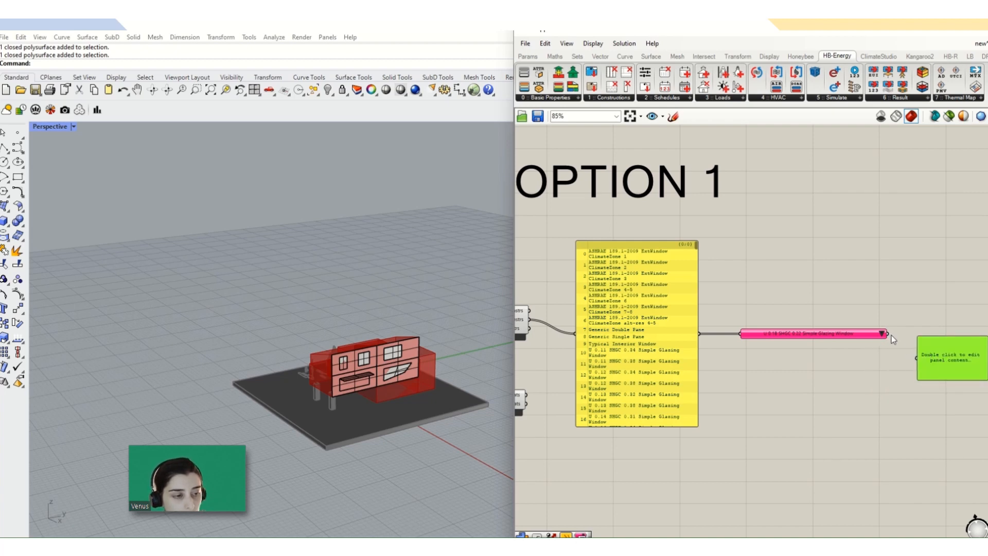
{"action": "left_click_drag", "start_coordinate": [888, 334], "coordinate": [917, 359]}
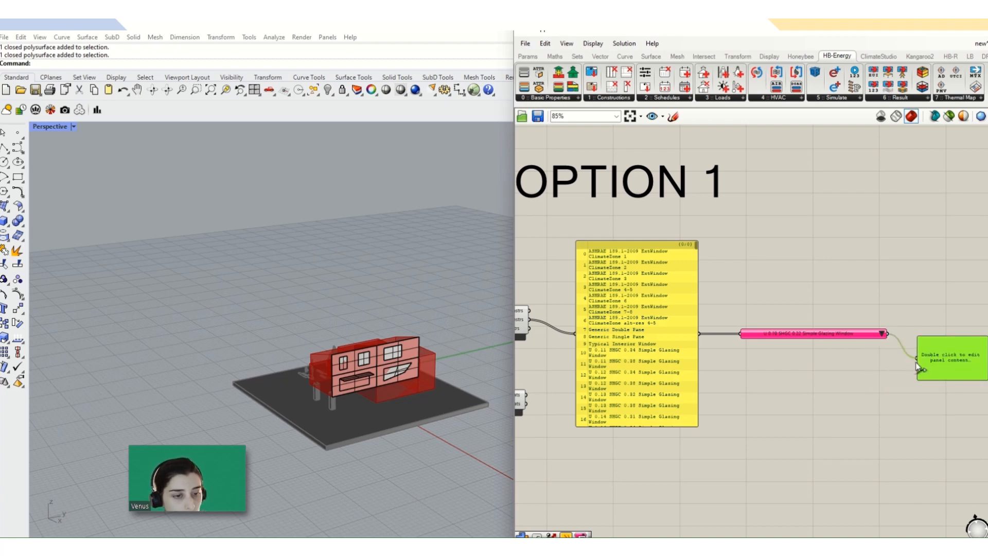
{"action": "double_click", "coordinate": [958, 364]}
{"action": "left_click", "coordinate": [943, 332]}
{"action": "scroll", "coordinate": [949, 355], "scroll_direction": "up", "scroll_amount": 5}
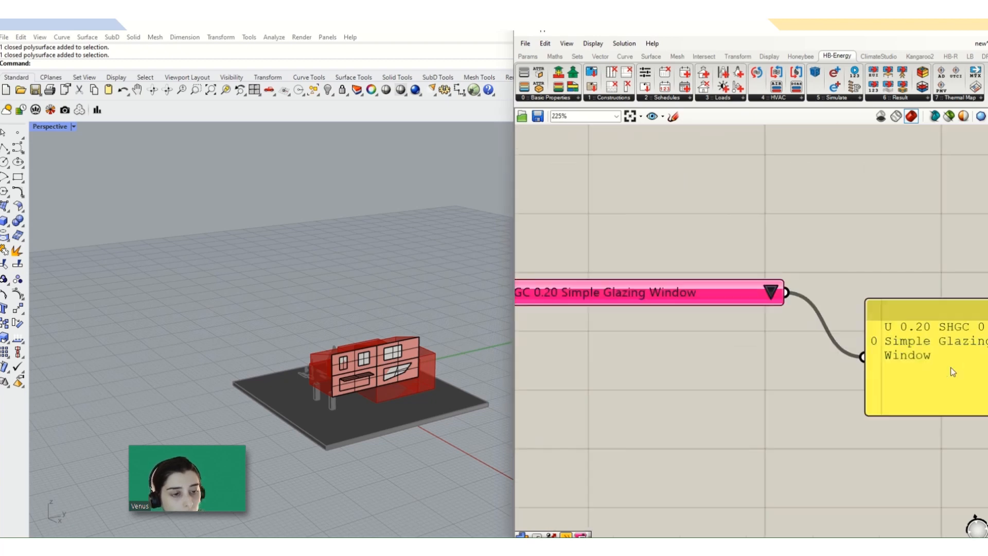
- Widen the output Panel after the item selector so the chosen window construction name fits on one line
{"action": "scroll", "coordinate": [866, 299], "scroll_direction": "down", "scroll_amount": 4}
{"action": "right_click_drag", "start_coordinate": [865, 299], "coordinate": [766, 287]}
{"action": "scroll", "coordinate": [816, 313], "scroll_direction": "up", "scroll_amount": 1}
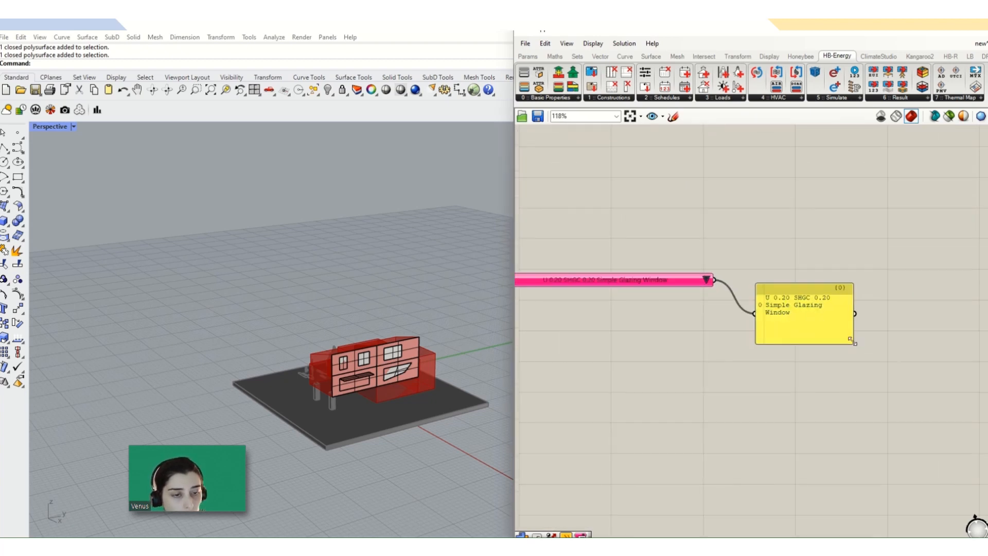
{"action": "left_click_drag", "start_coordinate": [854, 343], "coordinate": [969, 341]}
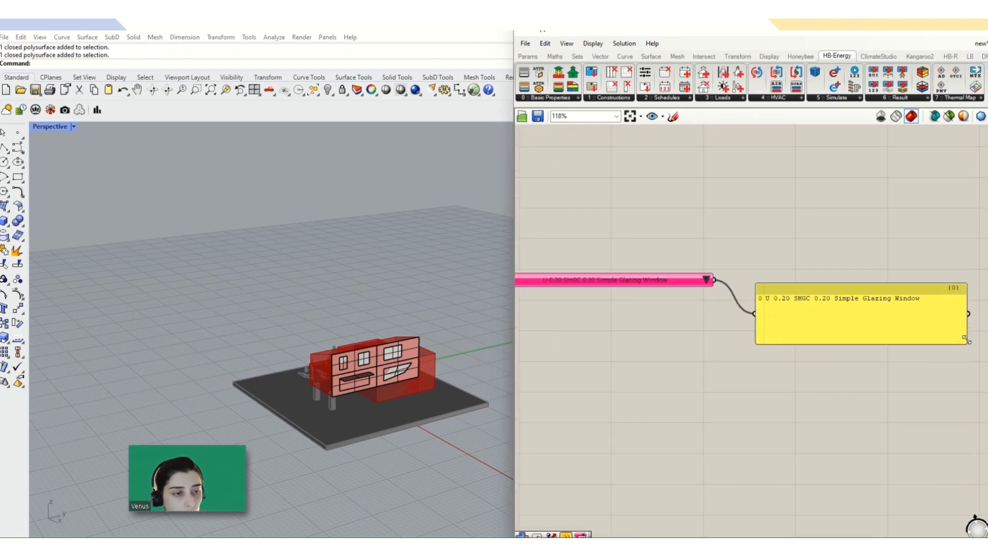
{"action": "right_click", "coordinate": [871, 301]}
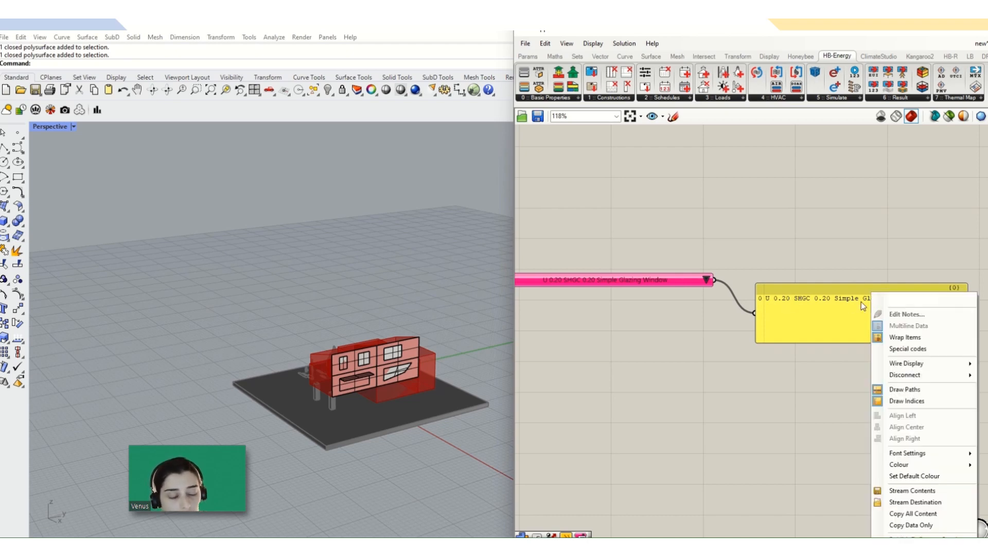
{"action": "left_click", "coordinate": [862, 303]}
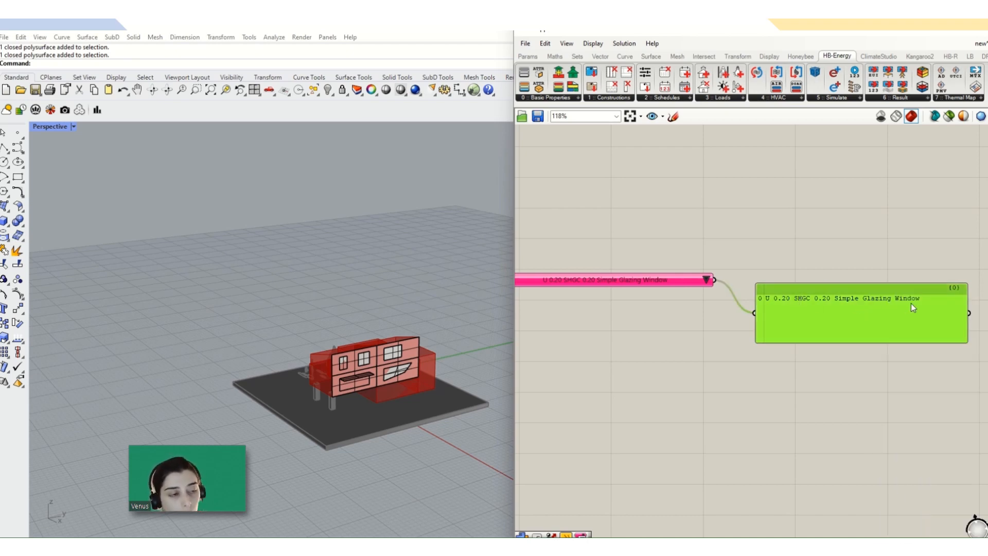
- Widen the Panel fed by window_constrs so each window construction name fits on a single line
{"action": "scroll", "coordinate": [836, 302], "scroll_direction": "down", "scroll_amount": 8}
{"action": "scroll", "coordinate": [669, 280], "scroll_direction": "up", "scroll_amount": 9}
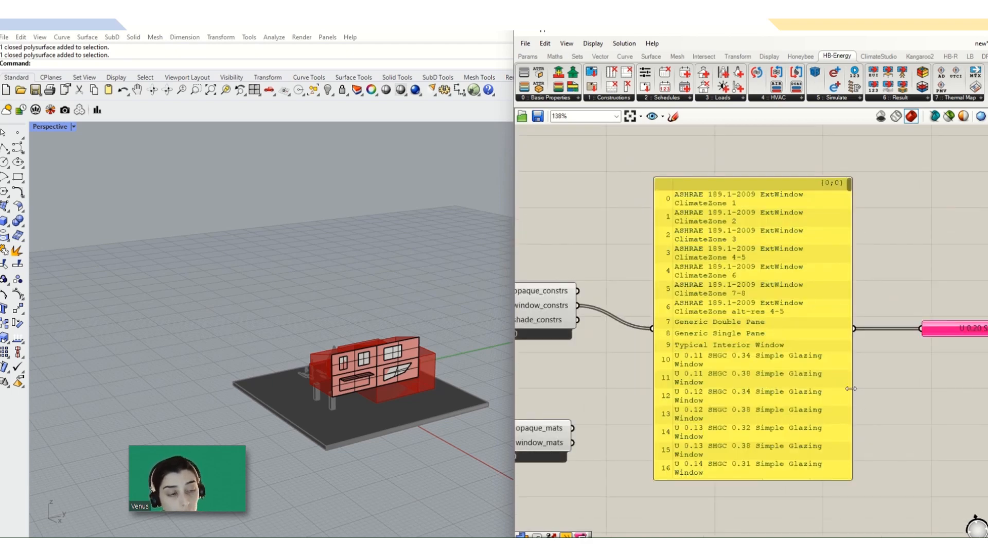
{"action": "left_click_drag", "start_coordinate": [853, 381], "coordinate": [972, 379]}
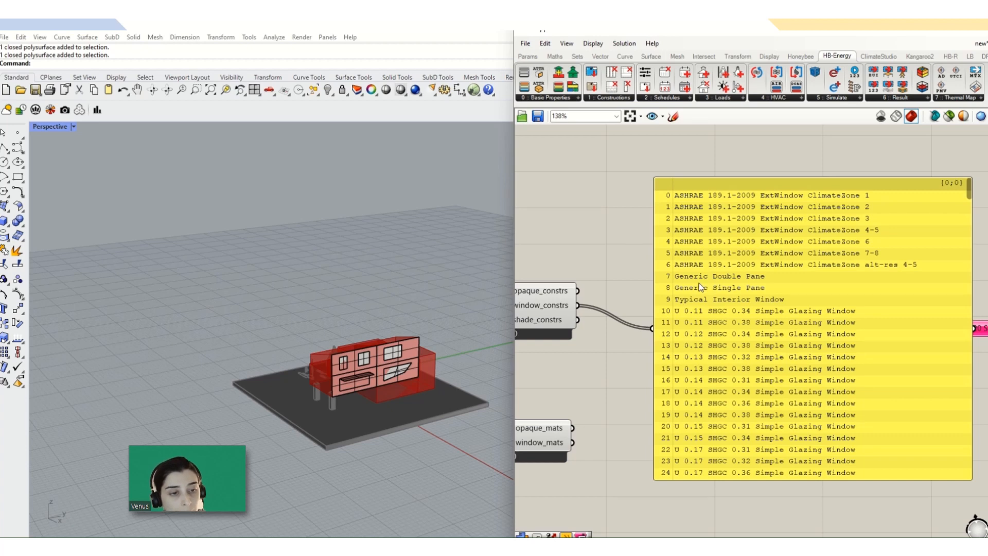
{"action": "double_click", "coordinate": [719, 484]}
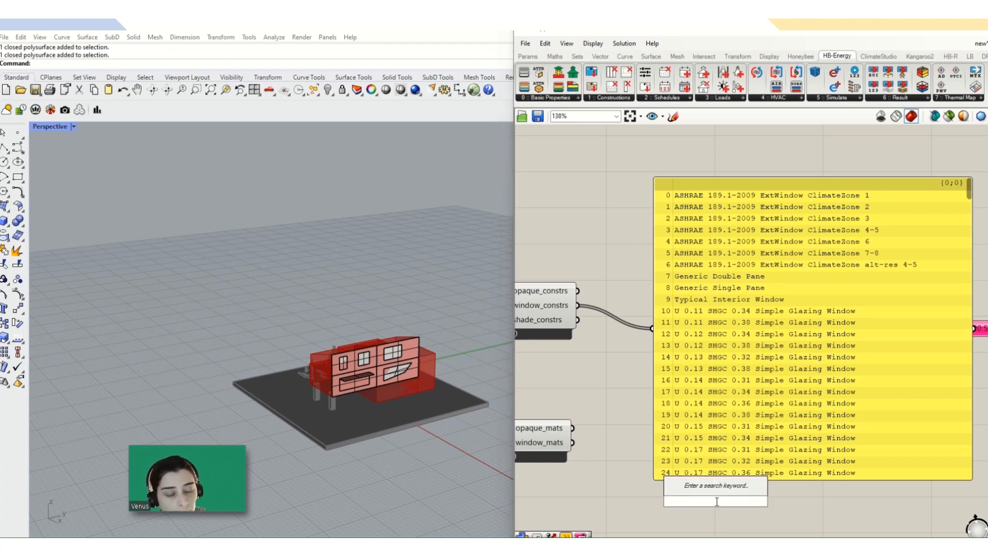
{"action": "type", "text": "panel"}
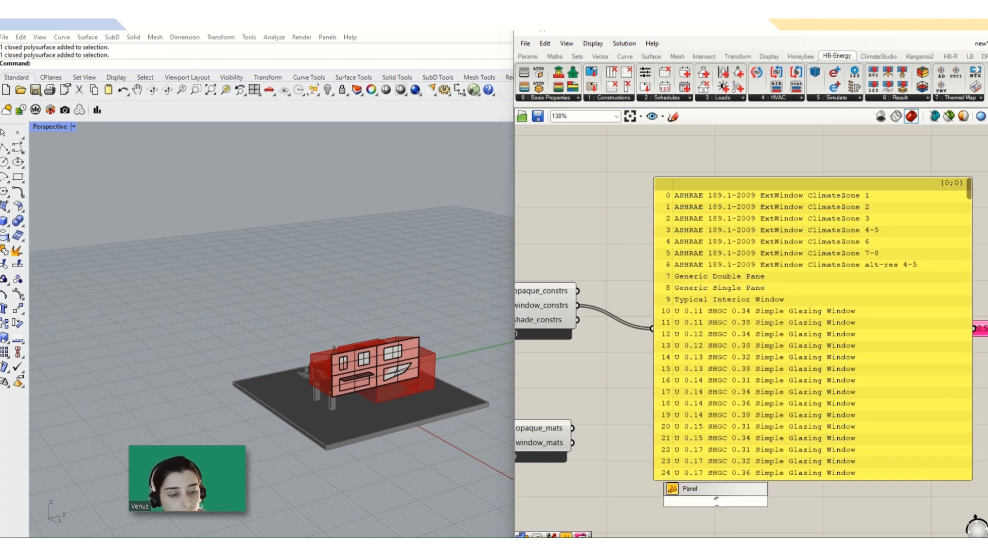
{"action": "type", "text": "\"G"}
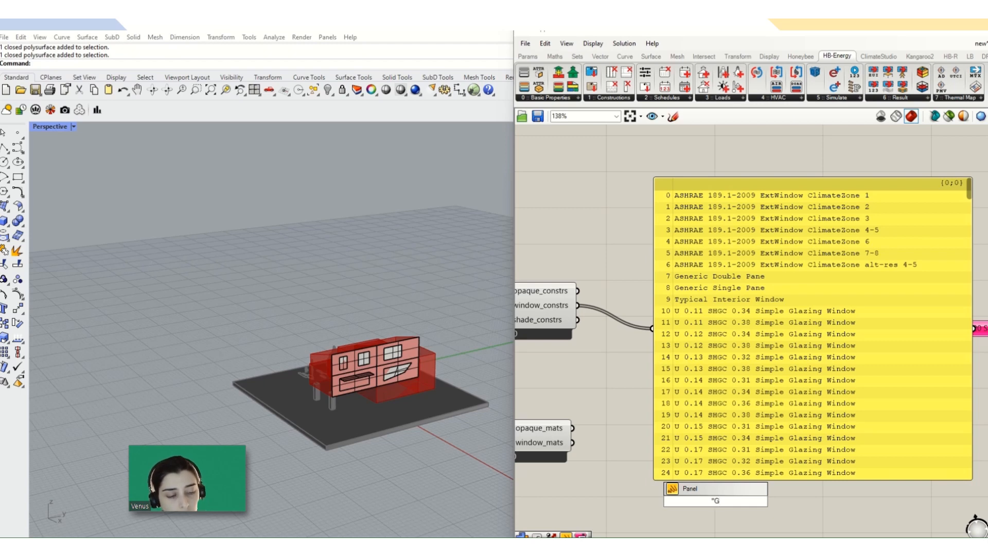
{"action": "type", "text": "ene"}
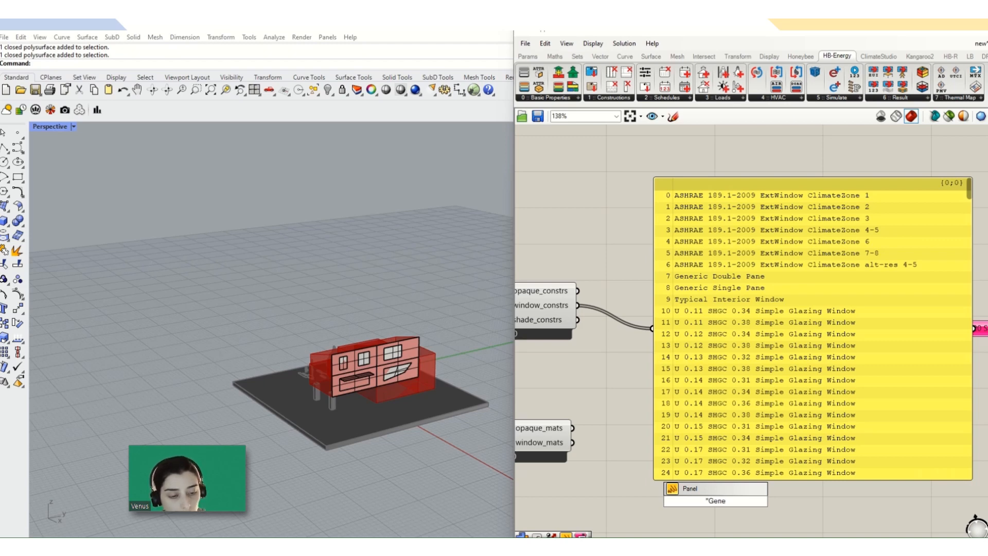
{"action": "type", "text": "ric"}
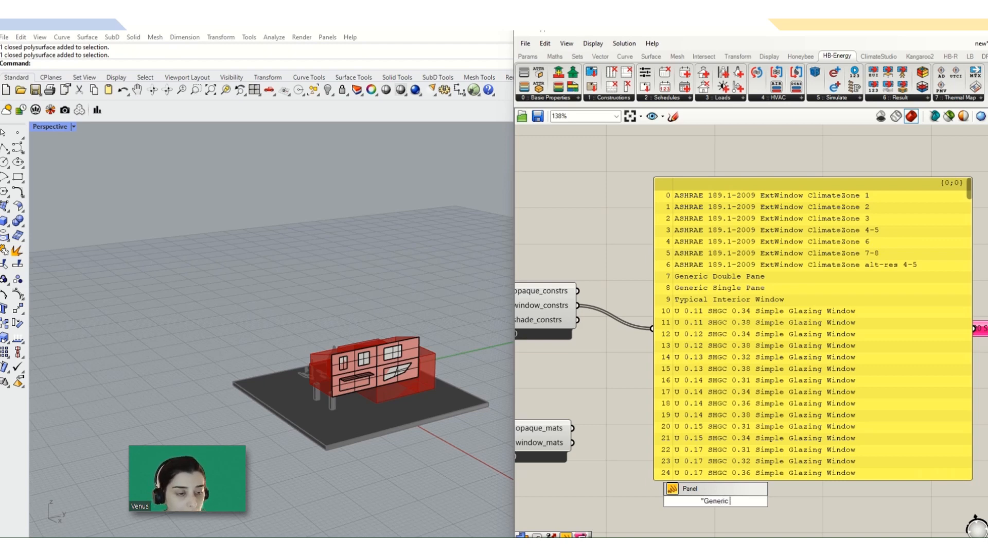
{"action": "type", "text": " dou"}
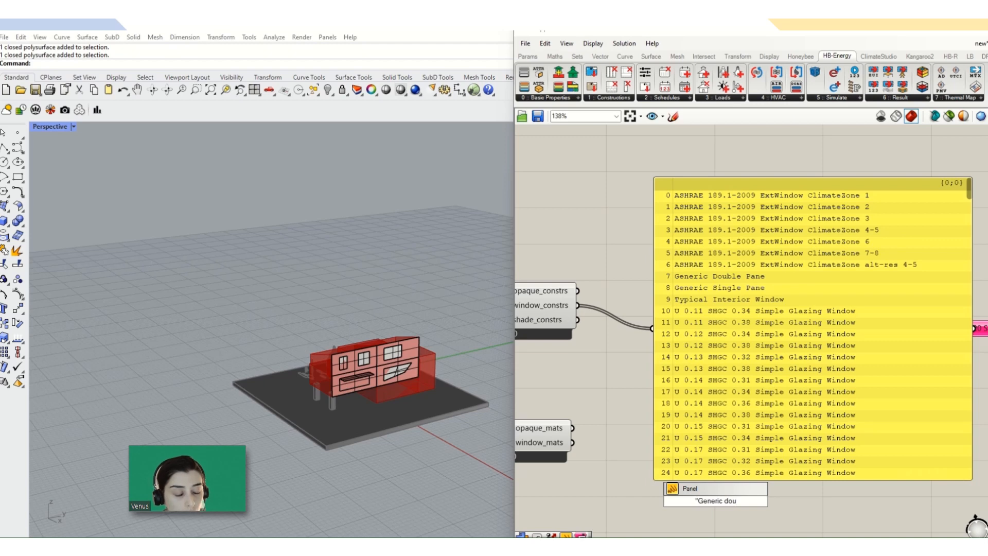
{"action": "type", "text": "ble "}
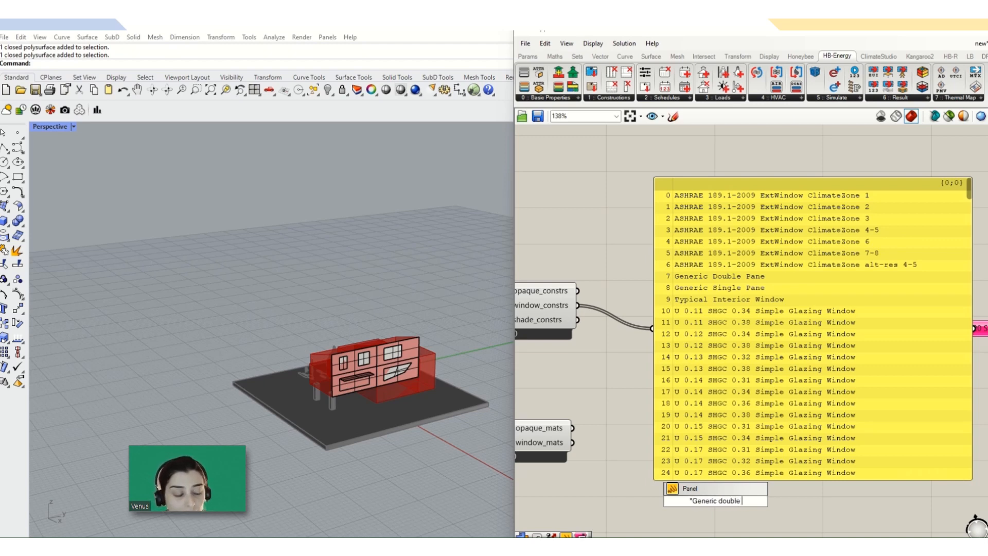
{"action": "type", "text": "Pane"}
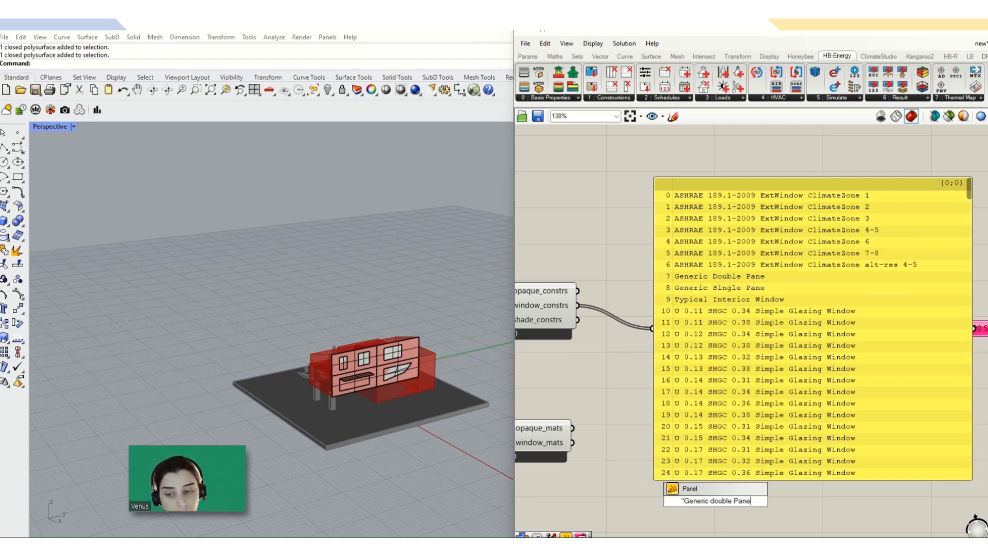
{"action": "left_click", "coordinate": [714, 501]}
{"action": "key", "text": "BackSpace"}
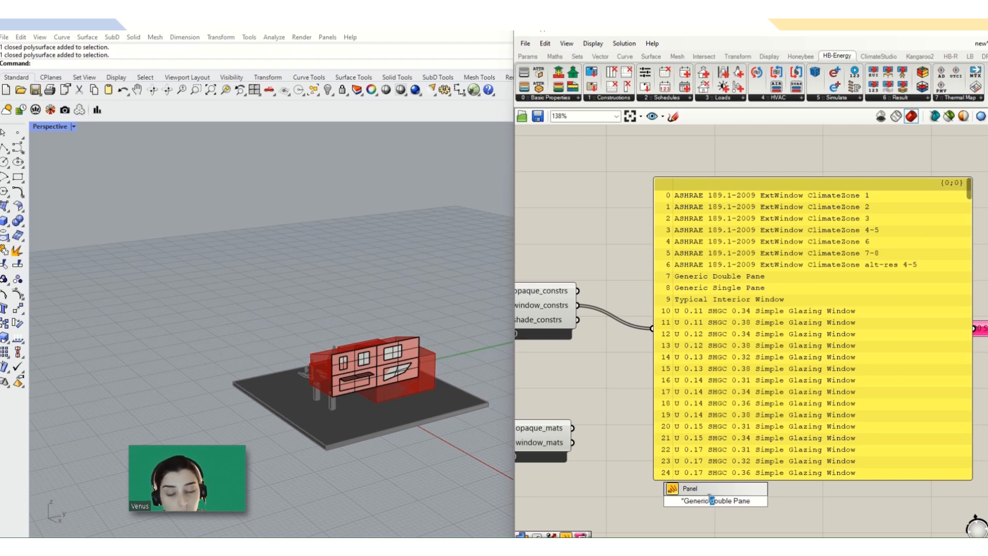
{"action": "key", "text": "Caps_Lock"}
{"action": "type", "text": "D"}
{"action": "left_click", "coordinate": [780, 500]}
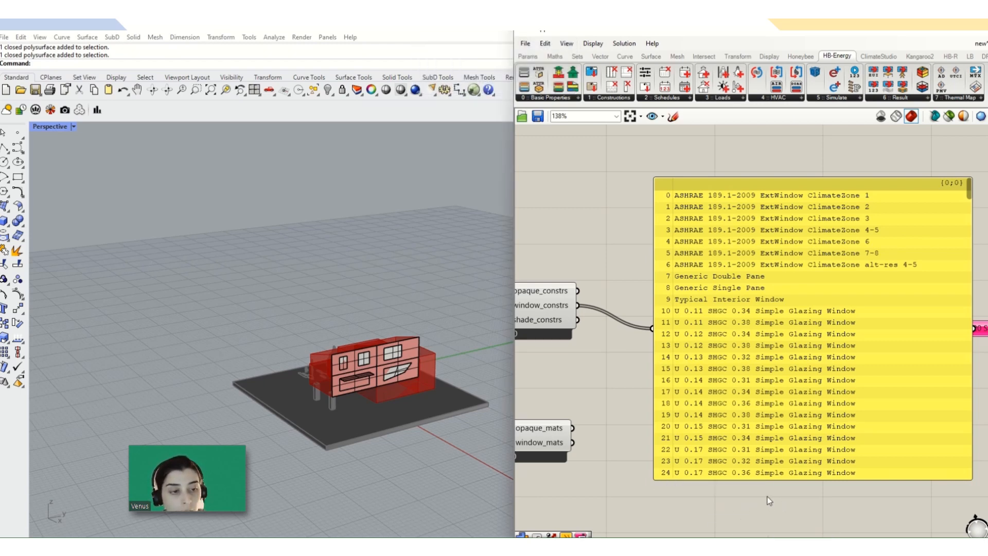
- Shift the window construction list Panel slightly up and to the right on the canvas
{"action": "scroll", "coordinate": [768, 496], "scroll_direction": "down", "scroll_amount": 5}
{"action": "scroll", "coordinate": [813, 416], "scroll_direction": "up", "scroll_amount": 2}
{"action": "mouse_move", "coordinate": [706, 398]}
{"action": "left_mouse_down"}
{"action": "mouse_move", "coordinate": [702, 350]}
{"action": "mouse_move", "coordinate": [719, 385]}
{"action": "left_mouse_up"}
- Try to add a Panel with the text Generic Double Pane just below the window construction list
{"action": "double_click", "coordinate": [685, 440]}
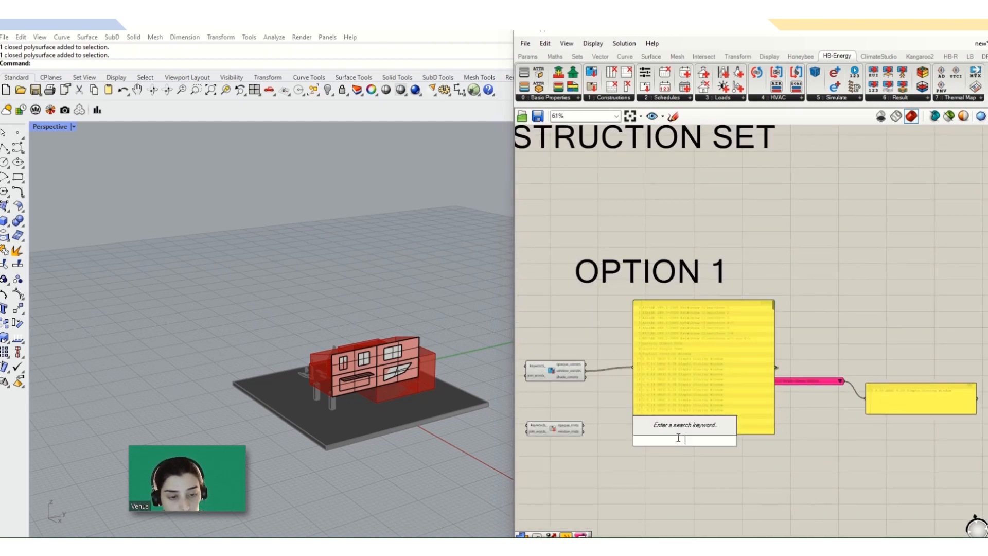
{"action": "scroll", "coordinate": [761, 437], "scroll_direction": "up", "scroll_amount": 3}
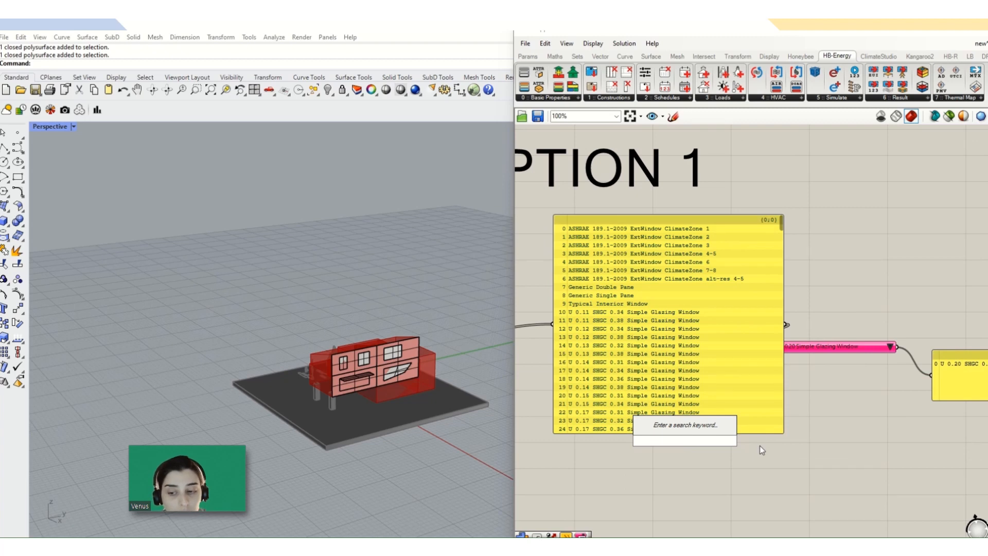
{"action": "type", "text": "\""}
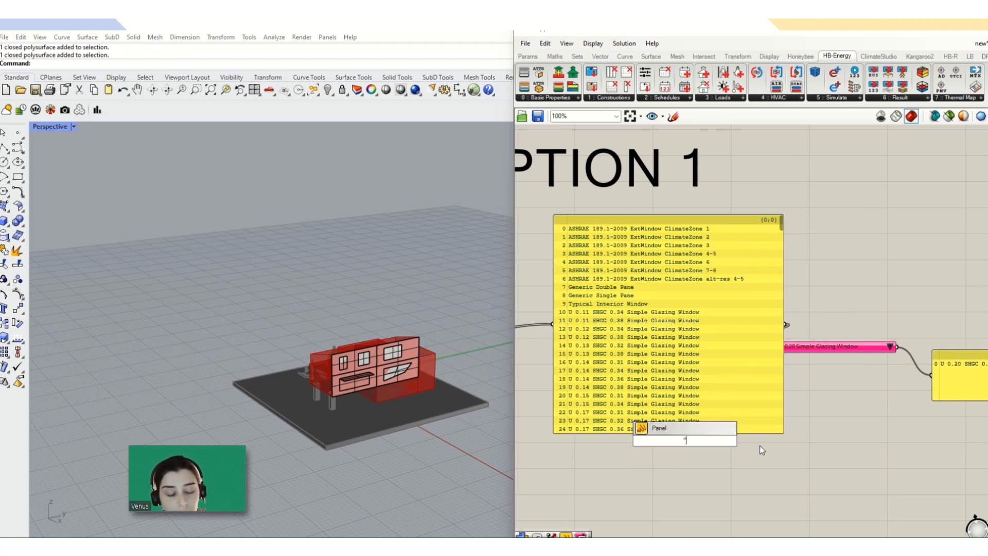
{"action": "type", "text": "gENE"}
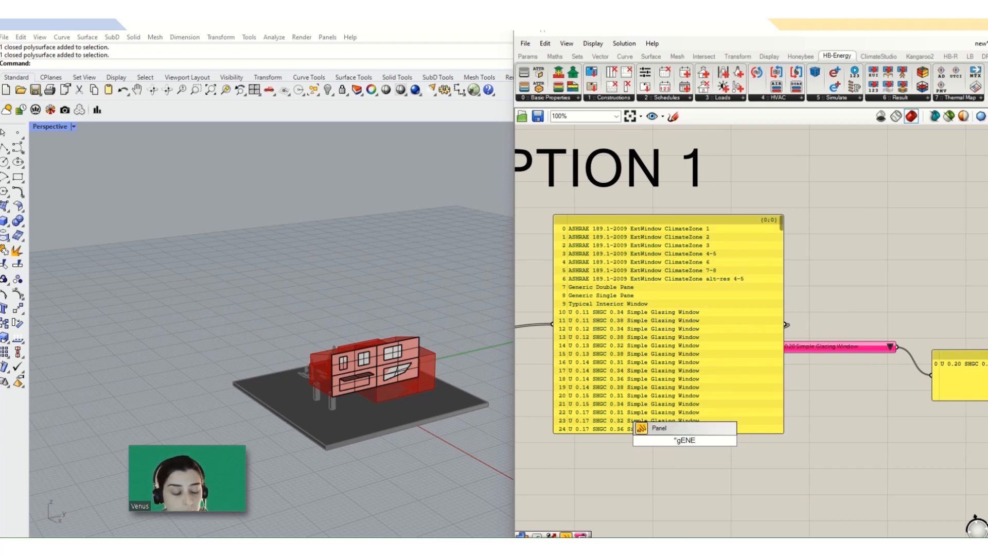
{"action": "key", "text": "BackSpace"}
{"action": "key", "text": "BackSpace"}
{"action": "key", "text": "BackSpace"}
{"action": "key", "text": "BackSpace"}
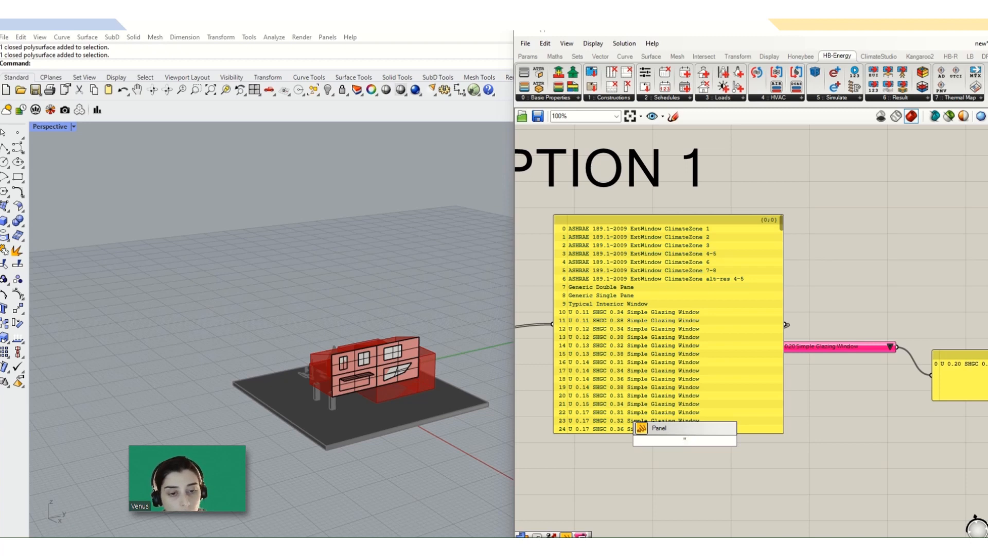
{"action": "key", "text": "Caps_Lock"}
{"action": "type", "text": "G"}
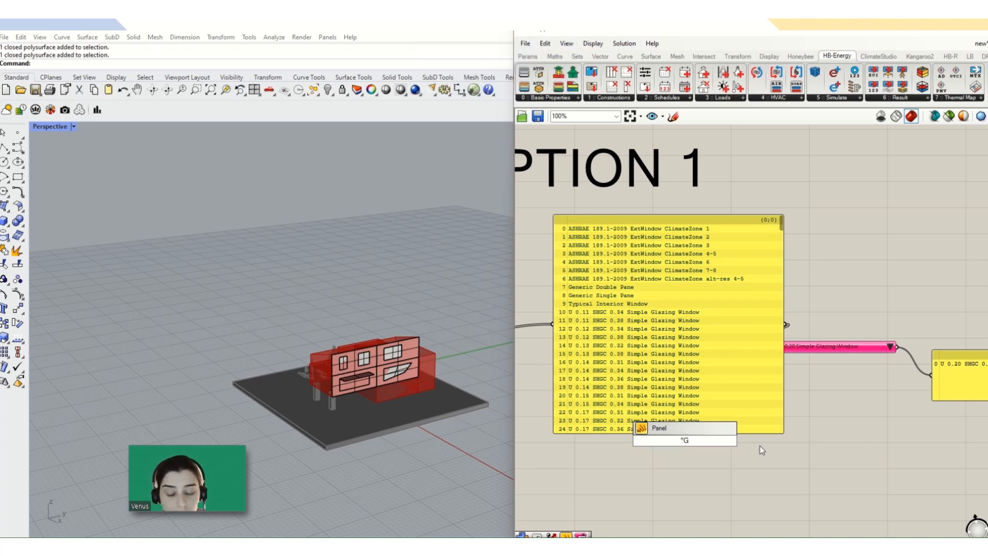
{"action": "type", "text": "ene"}
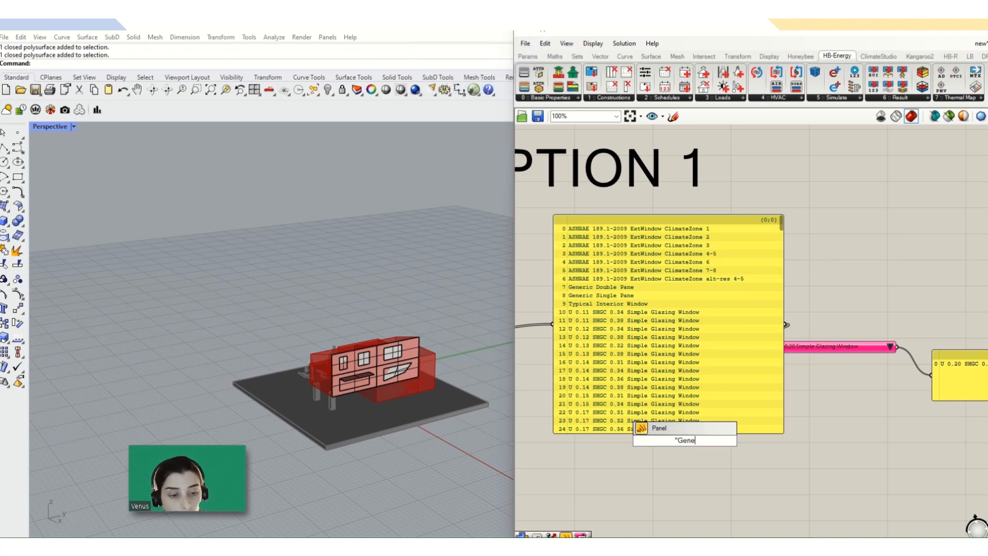
{"action": "type", "text": "ri"}
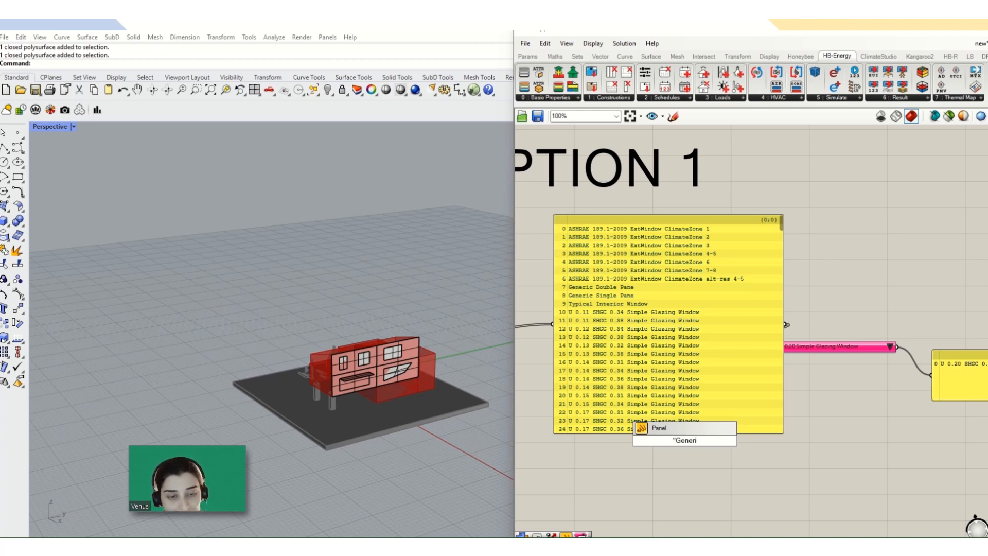
{"action": "type", "text": "c do"}
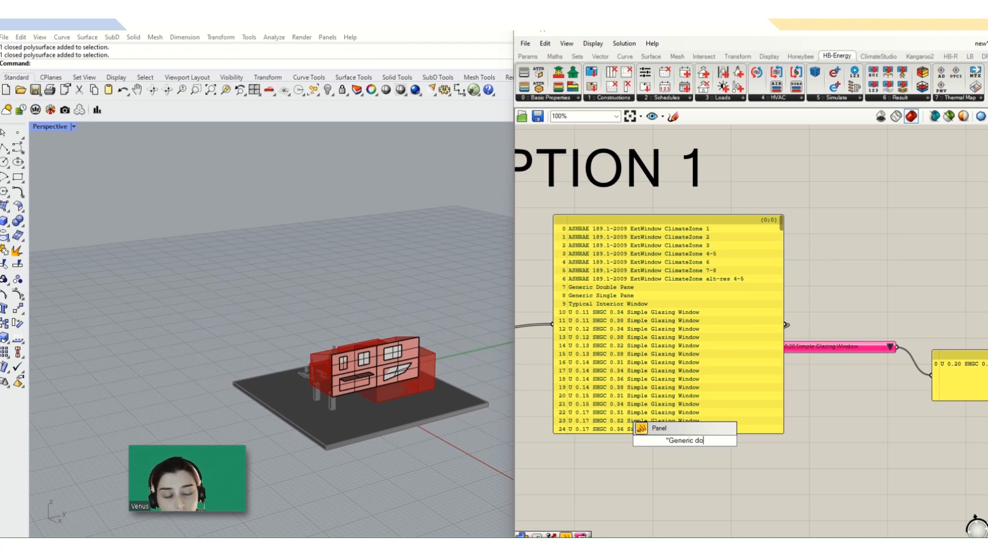
{"action": "type", "text": "uble "}
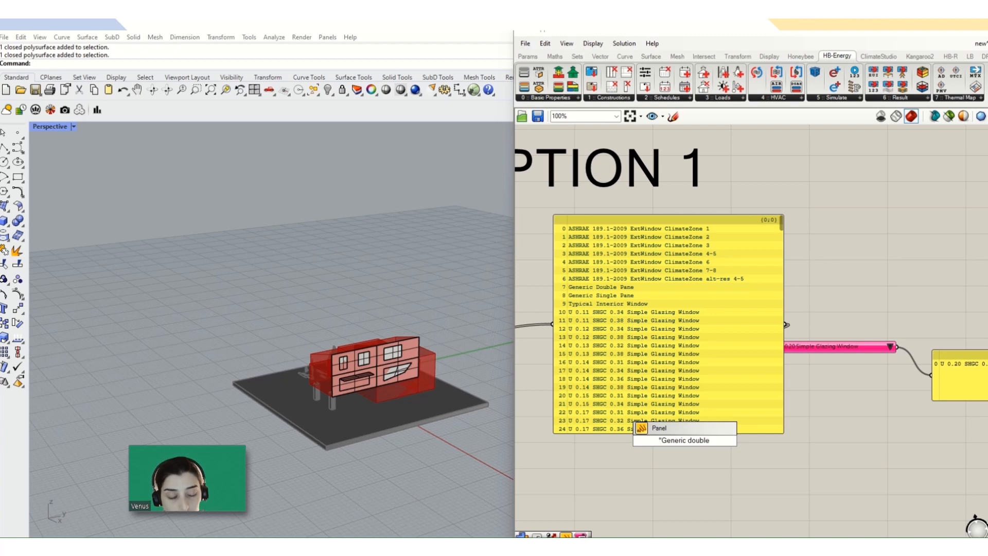
{"action": "type", "text": "Pane"}
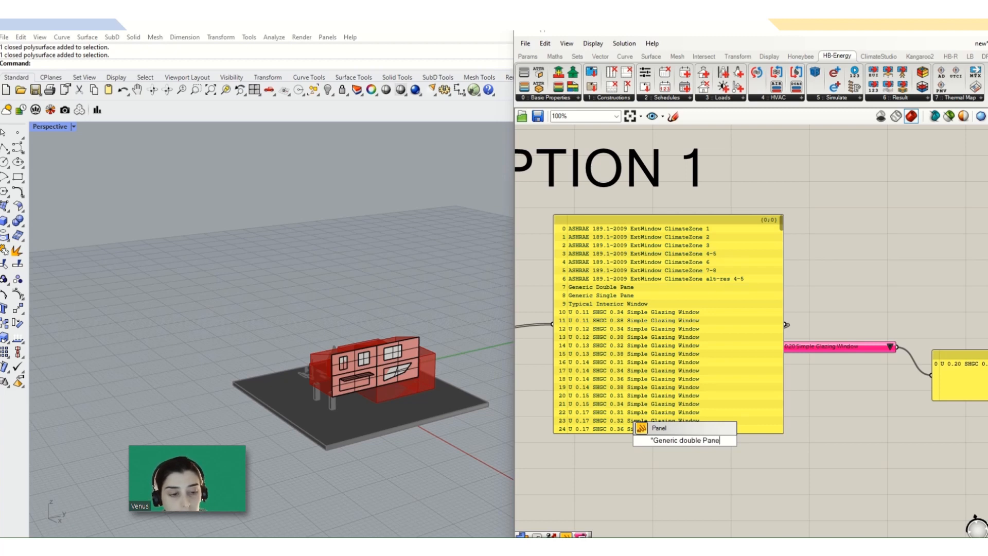
{"action": "left_click_drag", "start_coordinate": [679, 442], "coordinate": [683, 442]}
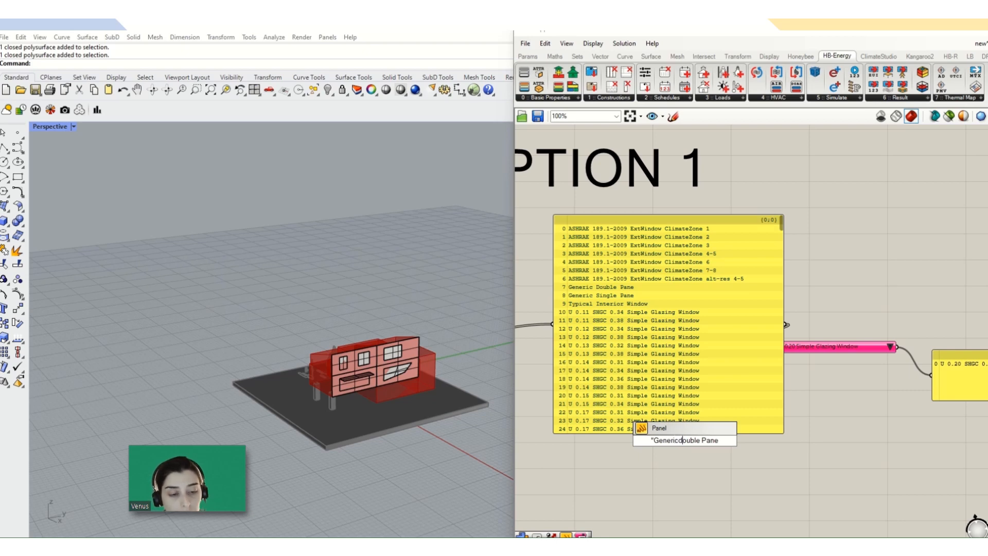
{"action": "type", "text": "D"}
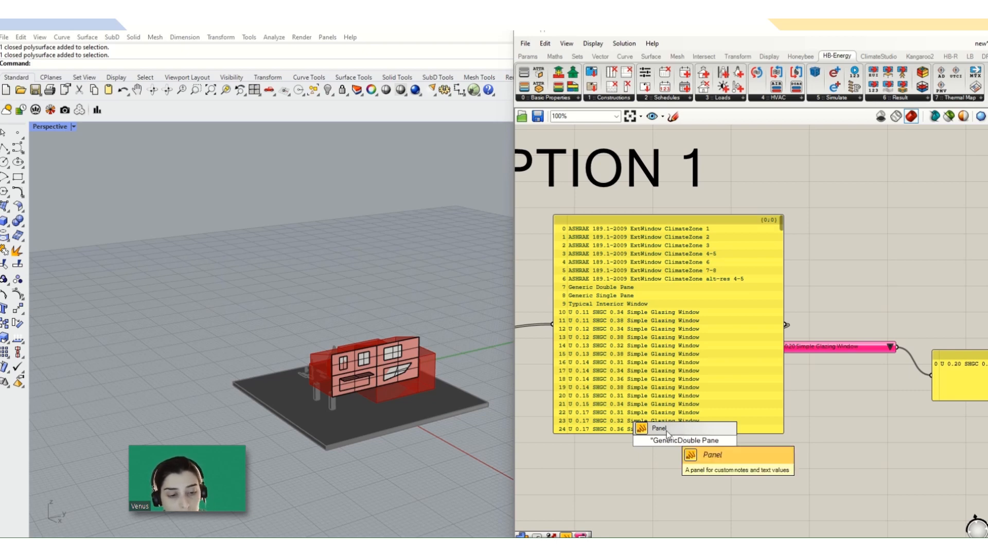
{"action": "key", "text": "Left"}
{"action": "key", "text": "Return"}
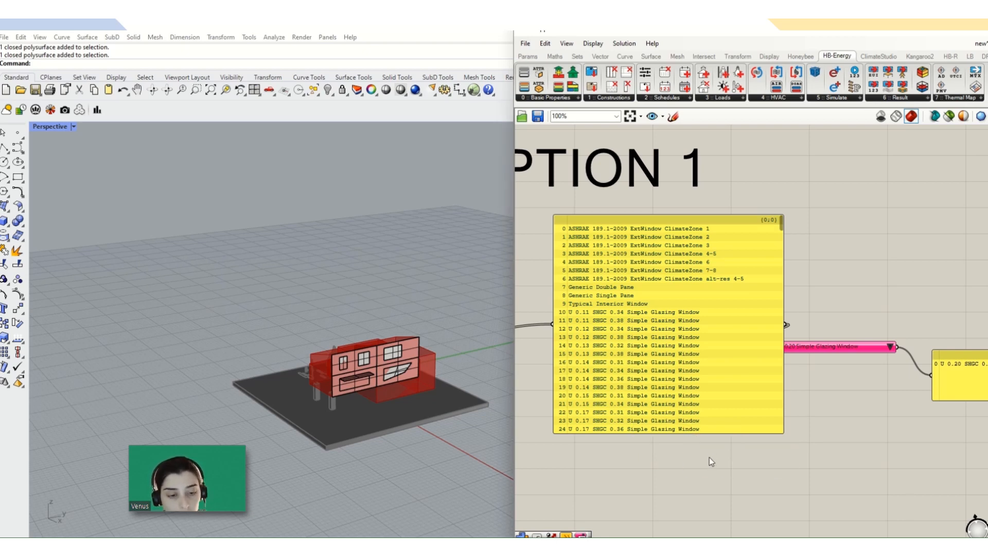
- Add a Panel reading Generic Double Pane below the window construction list and shift it slightly sideways
{"action": "scroll", "coordinate": [709, 453], "scroll_direction": "down", "scroll_amount": 2}
{"action": "scroll", "coordinate": [690, 427], "scroll_direction": "up", "scroll_amount": 4}
{"action": "left_click", "coordinate": [682, 378]}
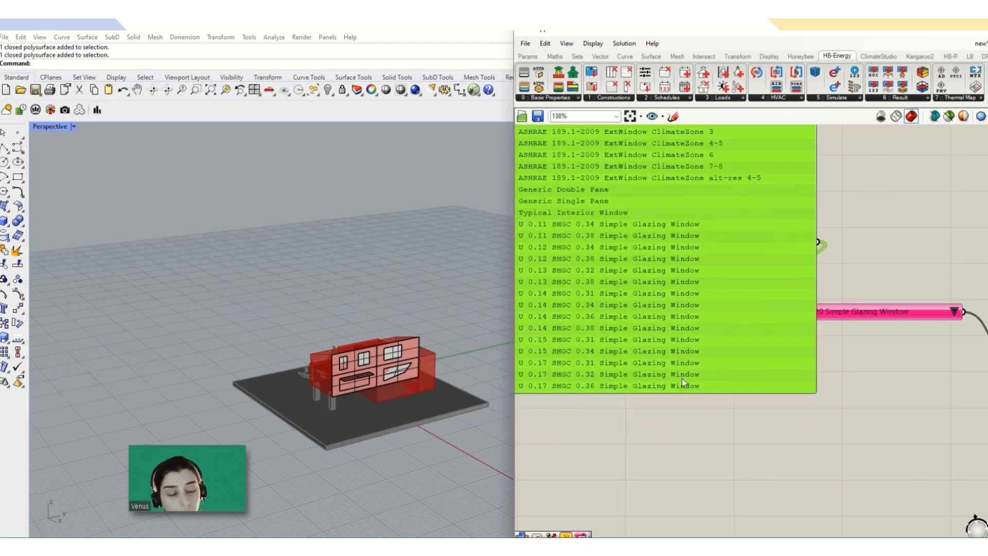
{"action": "scroll", "coordinate": [678, 408], "scroll_direction": "down", "scroll_amount": 2}
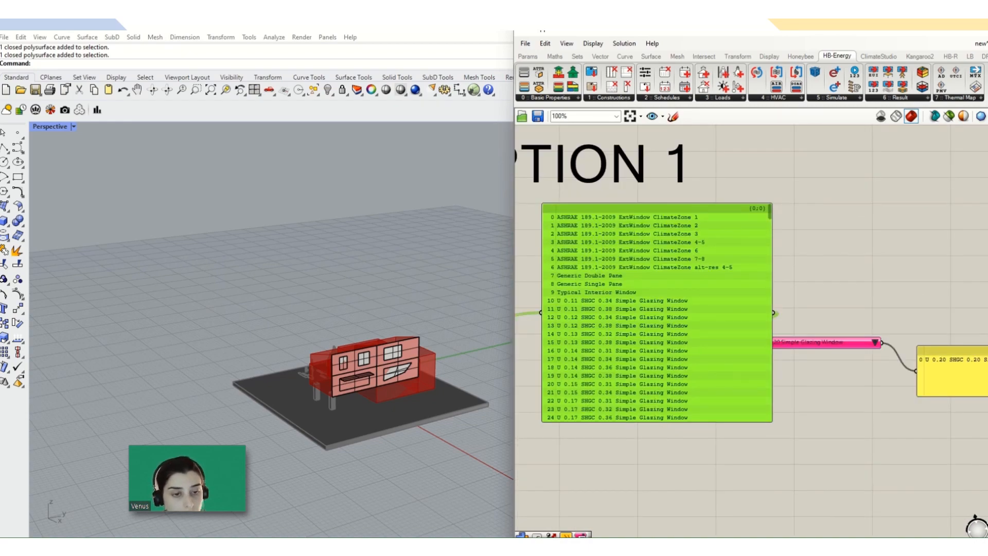
{"action": "double_click", "coordinate": [633, 448]}
{"action": "type", "text": "\""}
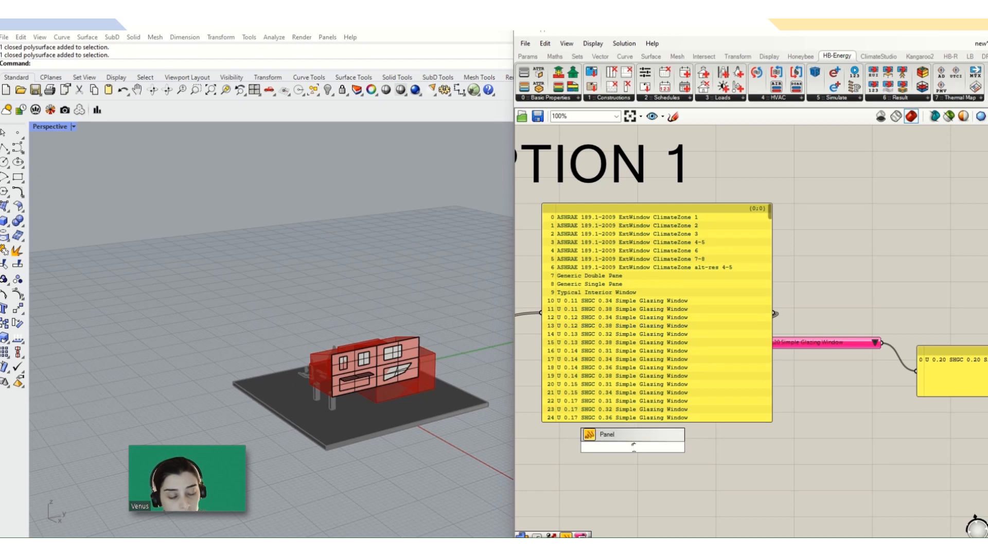
{"action": "type", "text": "GEne"}
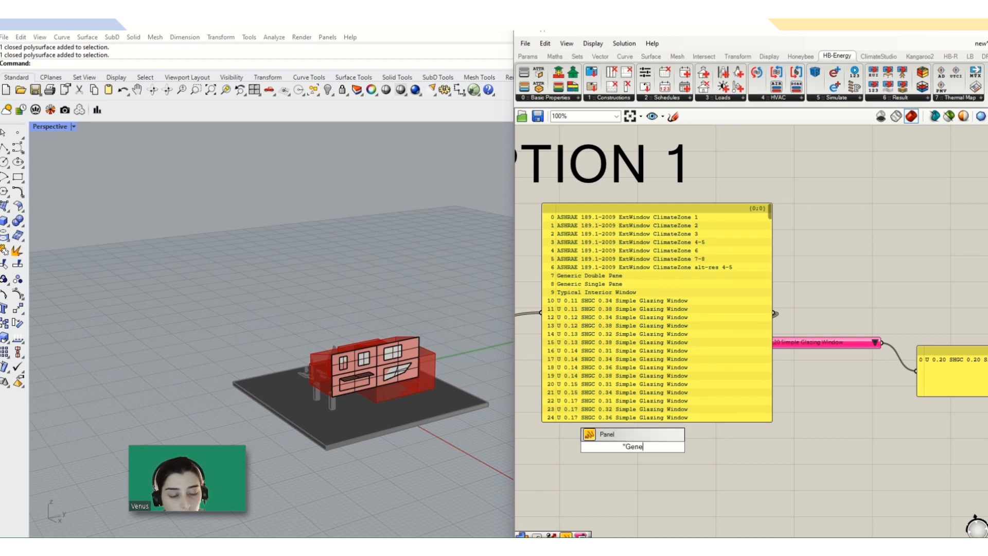
{"action": "type", "text": "ric Dou"}
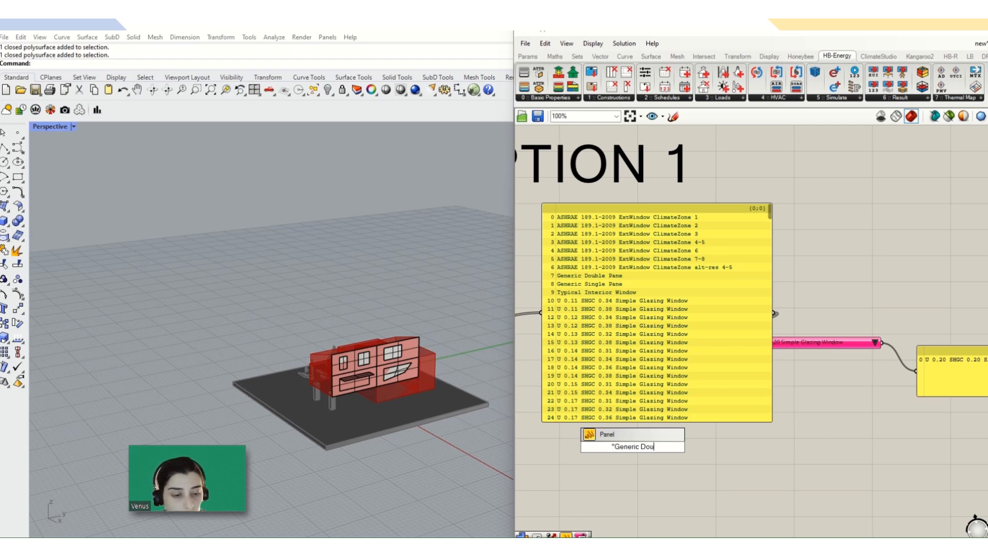
{"action": "type", "text": "ble "}
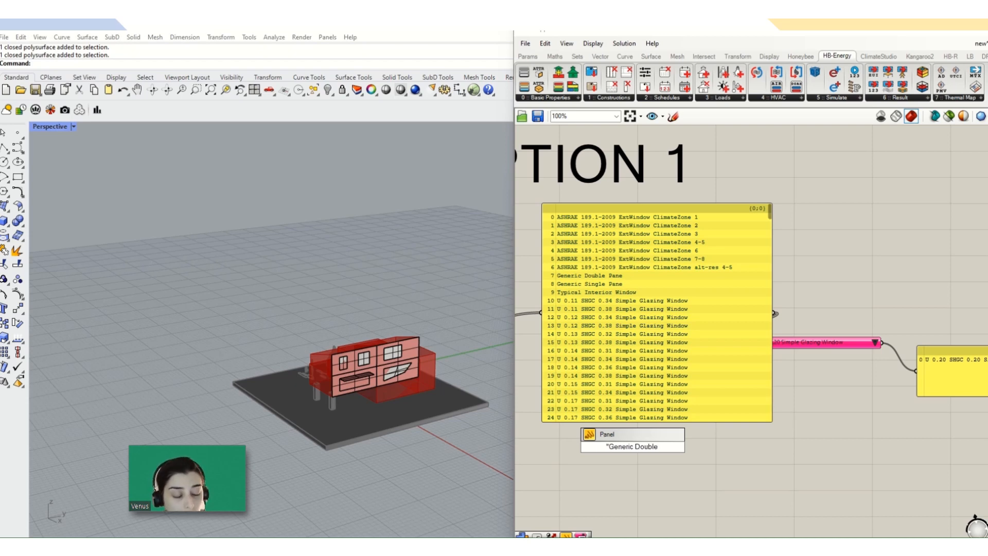
{"action": "type", "text": "Pane"}
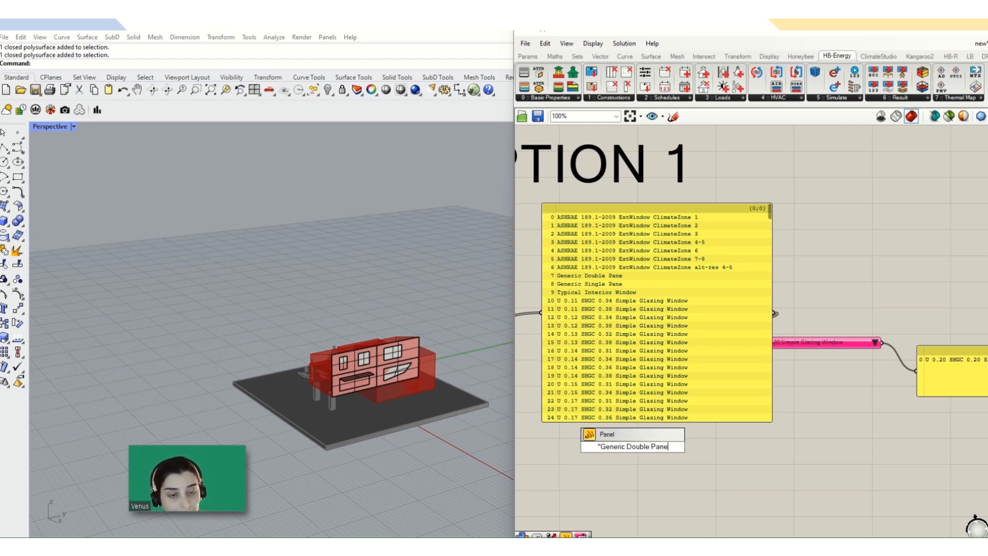
{"action": "left_click", "coordinate": [672, 437]}
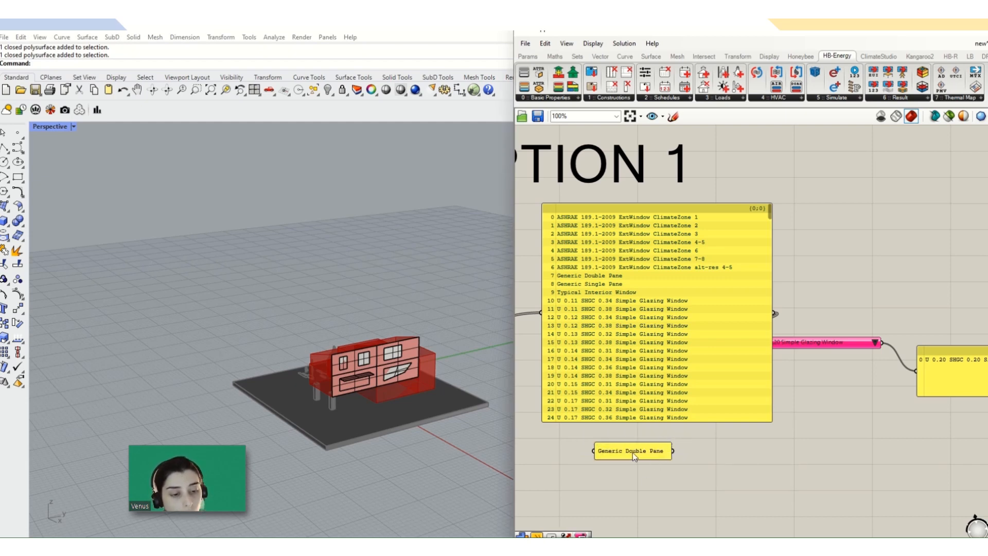
{"action": "left_click_drag", "start_coordinate": [632, 453], "coordinate": [682, 458]}
- Delete the large Panel listing the window constructions under the OPTION 1 heading
{"action": "scroll", "coordinate": [684, 438], "scroll_direction": "down", "scroll_amount": 3}
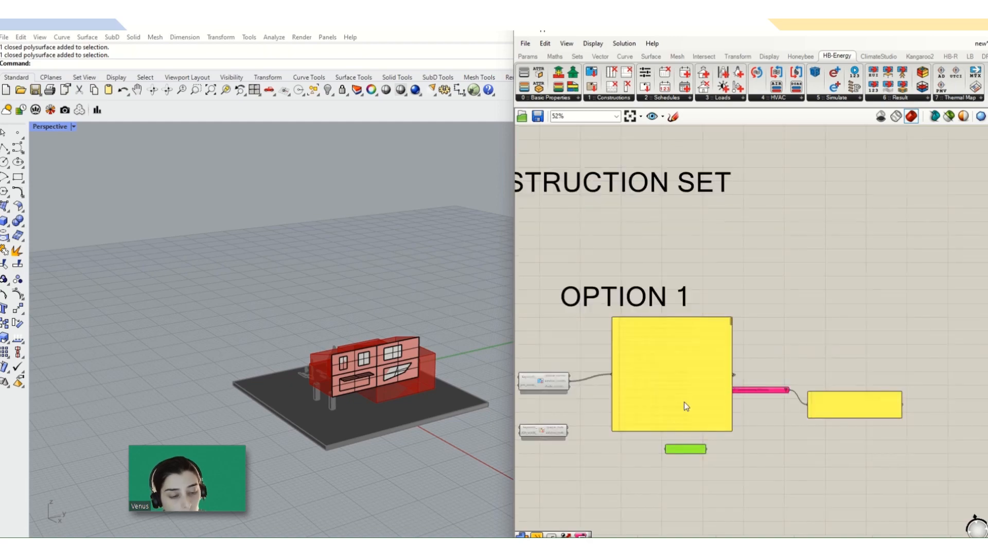
{"action": "left_click_drag", "start_coordinate": [684, 407], "coordinate": [651, 394]}
{"action": "scroll", "coordinate": [622, 396], "scroll_direction": "up", "scroll_amount": 3}
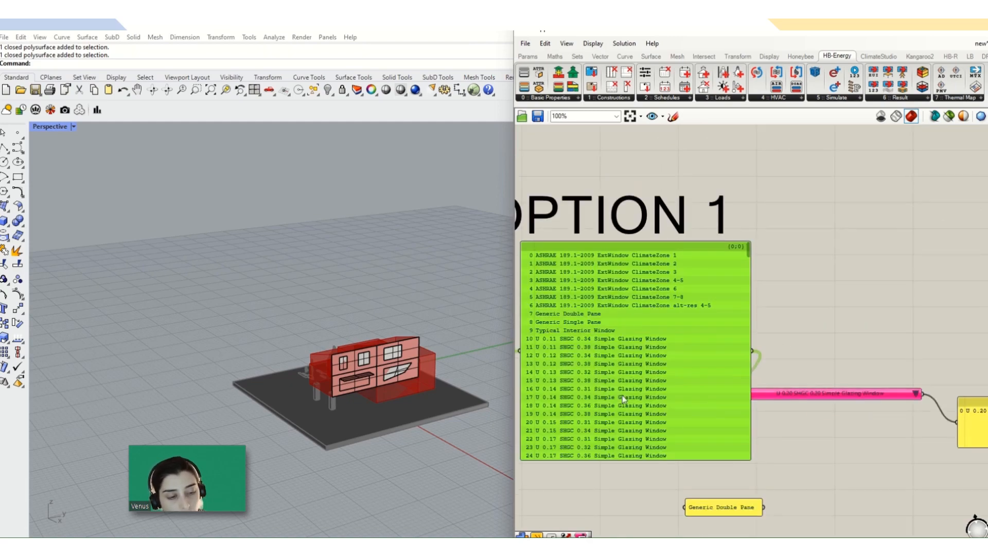
{"action": "scroll", "coordinate": [669, 353], "scroll_direction": "down", "scroll_amount": 3}
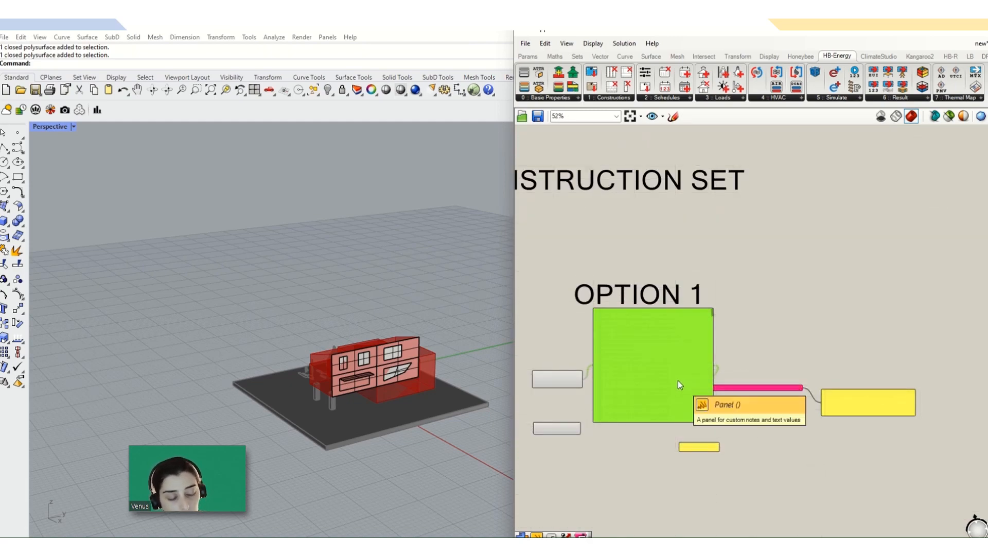
{"action": "key", "text": "Delete"}
- Feed the construction item selector from opaque_constrs and remove the output Panel after it
{"action": "scroll", "coordinate": [710, 397], "scroll_direction": "up", "scroll_amount": 3}
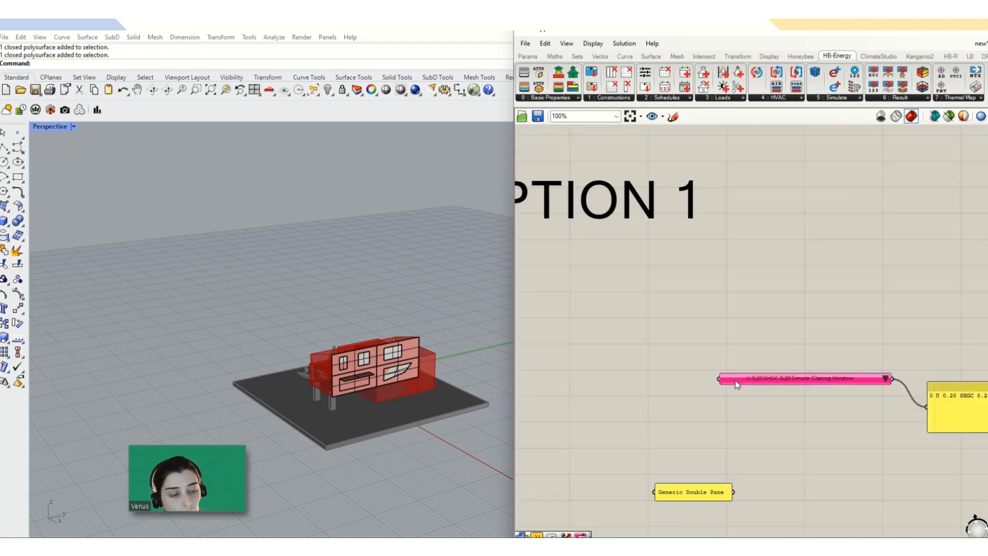
{"action": "left_click_drag", "start_coordinate": [737, 383], "coordinate": [789, 347]}
{"action": "scroll", "coordinate": [737, 369], "scroll_direction": "down", "scroll_amount": 3}
{"action": "scroll", "coordinate": [632, 367], "scroll_direction": "up", "scroll_amount": 5}
{"action": "scroll", "coordinate": [732, 362], "scroll_direction": "down", "scroll_amount": 2}
{"action": "scroll", "coordinate": [902, 364], "scroll_direction": "down", "scroll_amount": 1}
{"action": "scroll", "coordinate": [902, 364], "scroll_direction": "up", "scroll_amount": 2}
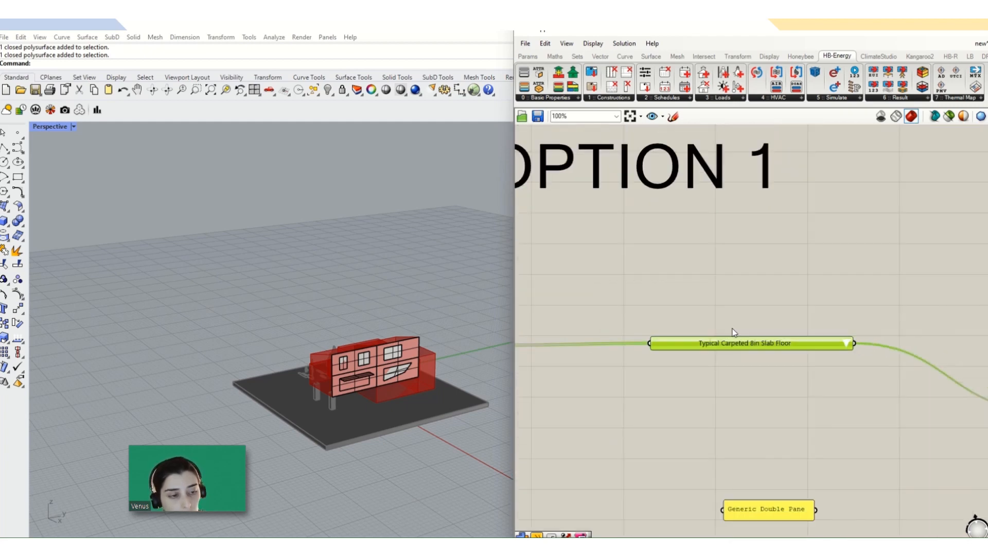
{"action": "scroll", "coordinate": [734, 332], "scroll_direction": "down", "scroll_amount": 2}
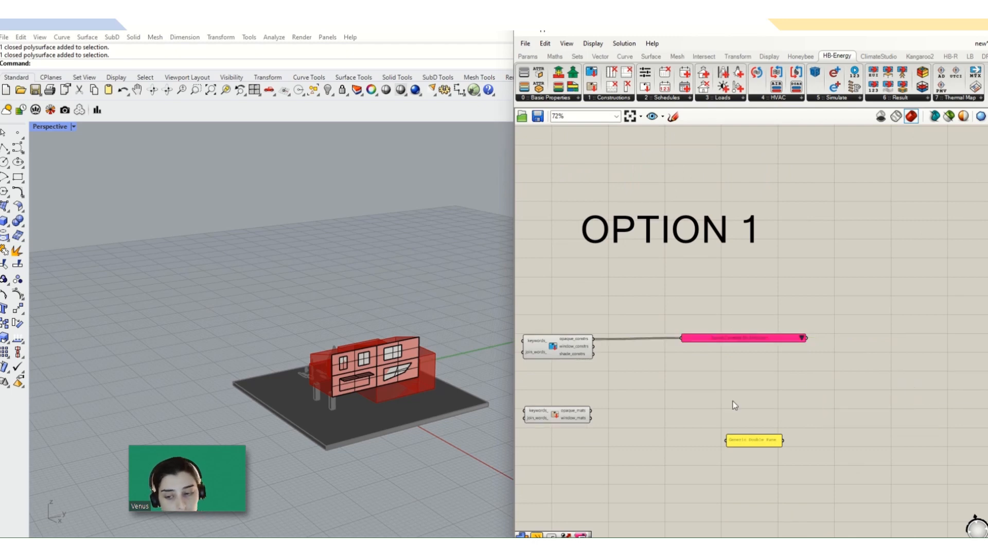
- Move the Generic Double Pane Panel just below the item selector and review the opaque constructions the selector offers
{"action": "left_click_drag", "start_coordinate": [742, 439], "coordinate": [712, 365]}
{"action": "scroll", "coordinate": [817, 373], "scroll_direction": "down", "scroll_amount": 3}
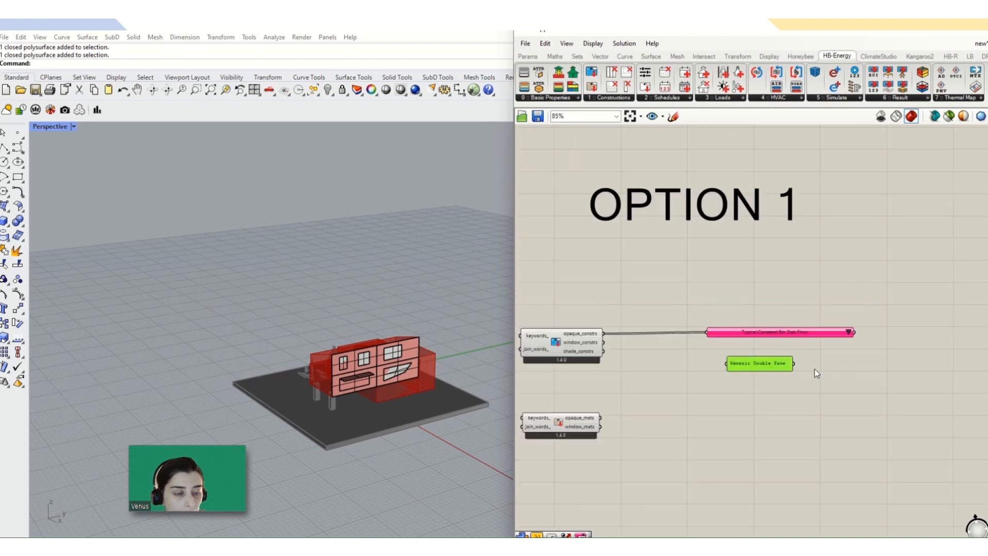
{"action": "left_click", "coordinate": [849, 333]}
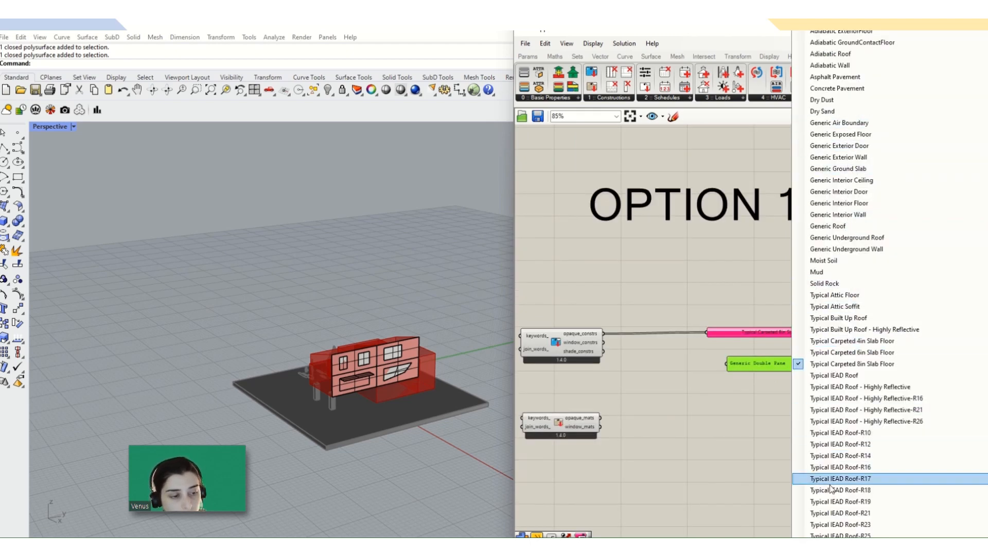
{"action": "left_click", "coordinate": [682, 394]}
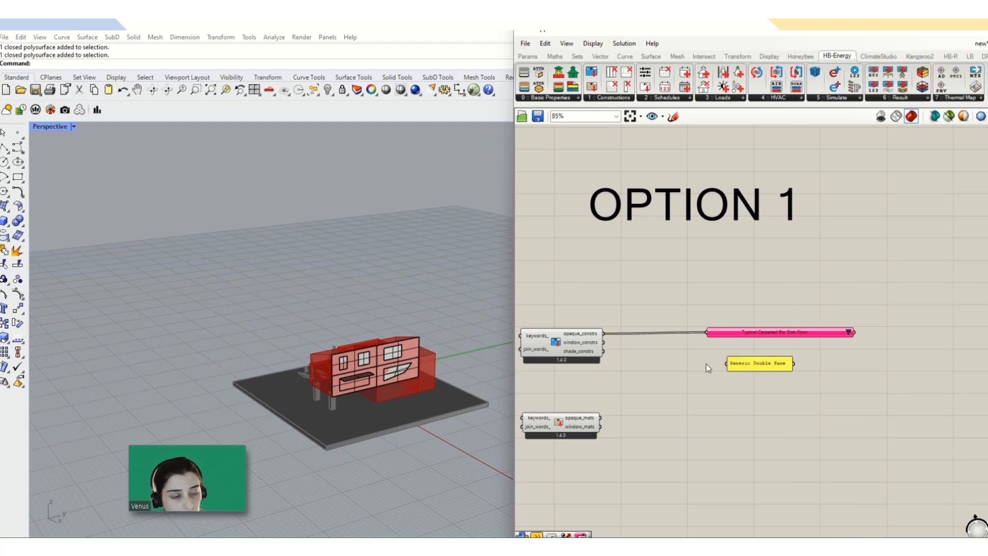
- Switch the construction item selector's source to window_constrs, and from there to shade_constrs
{"action": "scroll", "coordinate": [796, 365], "scroll_direction": "down", "scroll_amount": 3}
{"action": "scroll", "coordinate": [621, 409], "scroll_direction": "up", "scroll_amount": 4}
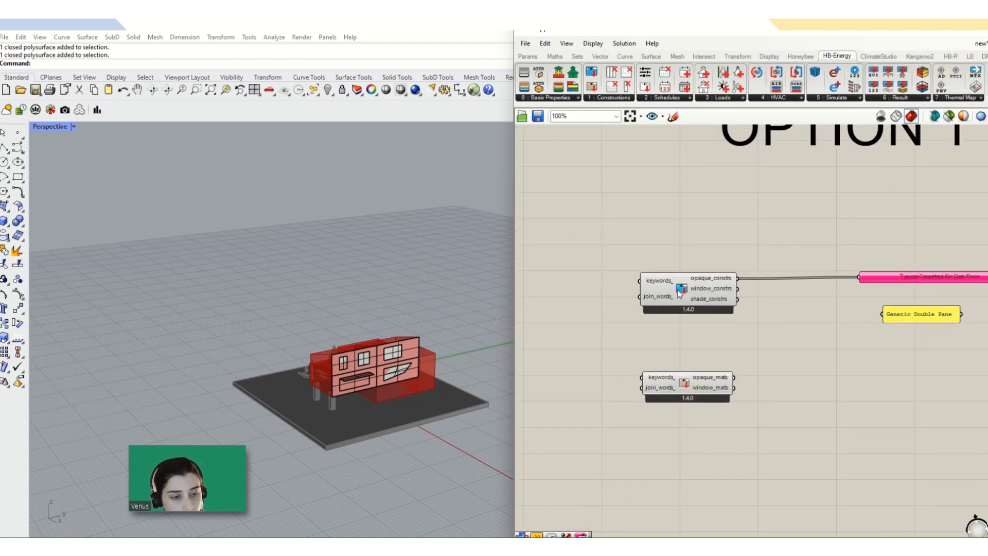
{"action": "left_click_drag", "start_coordinate": [737, 289], "coordinate": [860, 278]}
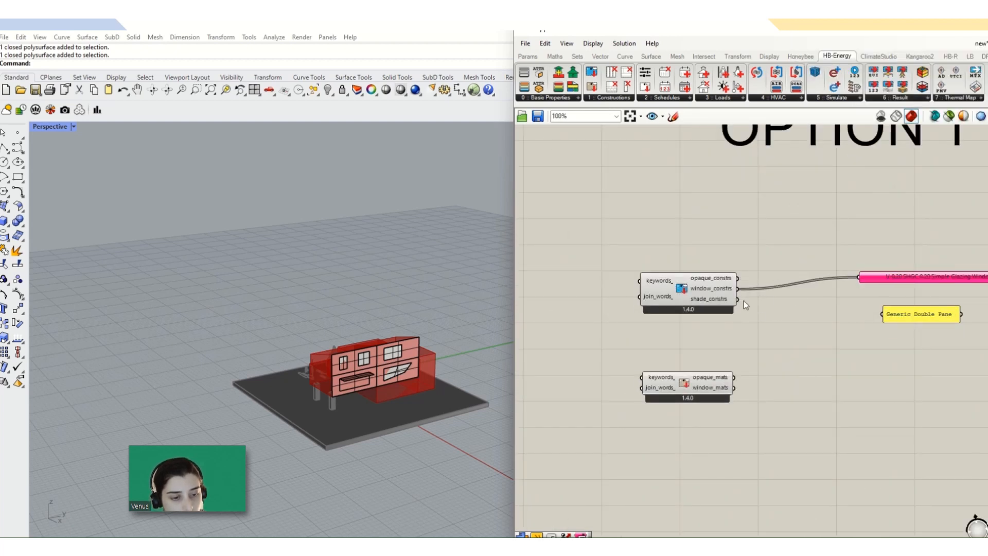
{"action": "left_click_drag", "start_coordinate": [738, 299], "coordinate": [859, 277]}
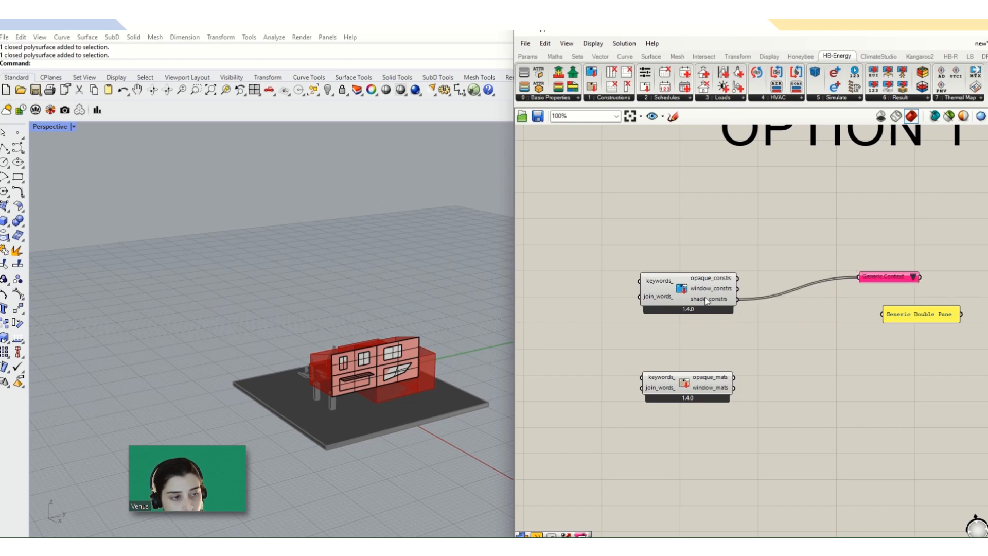
{"action": "left_click", "coordinate": [895, 278]}
{"action": "left_click", "coordinate": [795, 328]}
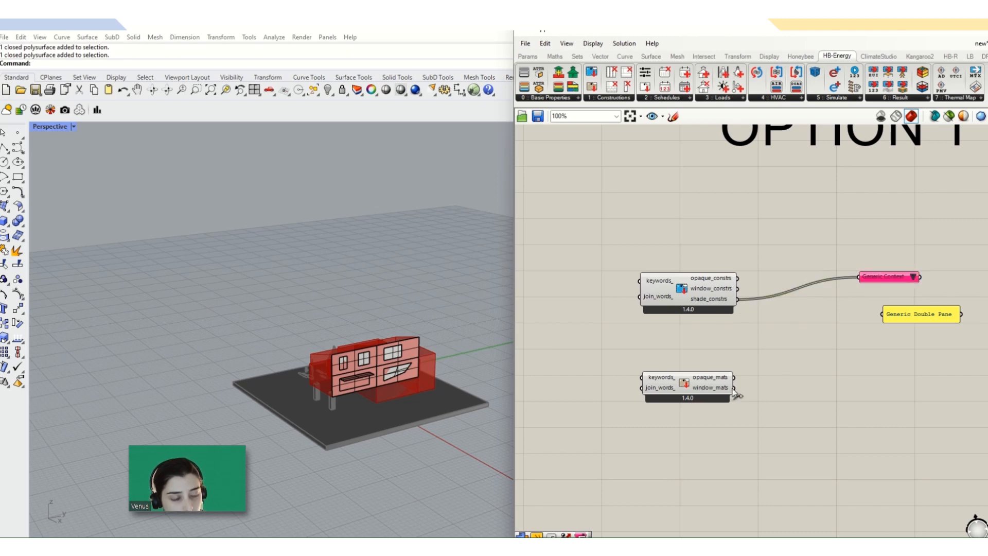
- Add a Panel beside the material search component and feed it from window_mats
{"action": "double_click", "coordinate": [777, 383]}
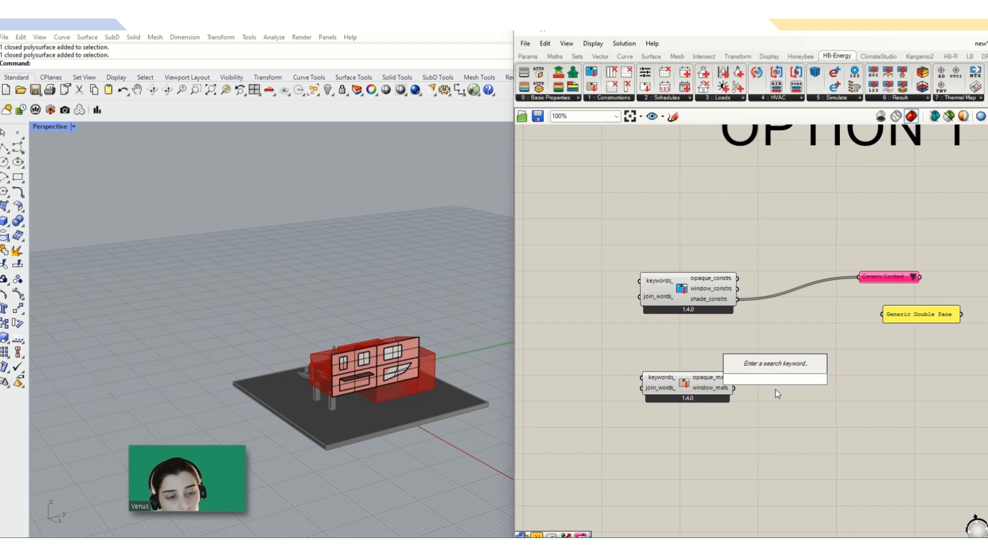
{"action": "type", "text": "panel"}
{"action": "key", "text": "Return"}
{"action": "left_click_drag", "start_coordinate": [790, 400], "coordinate": [825, 403]}
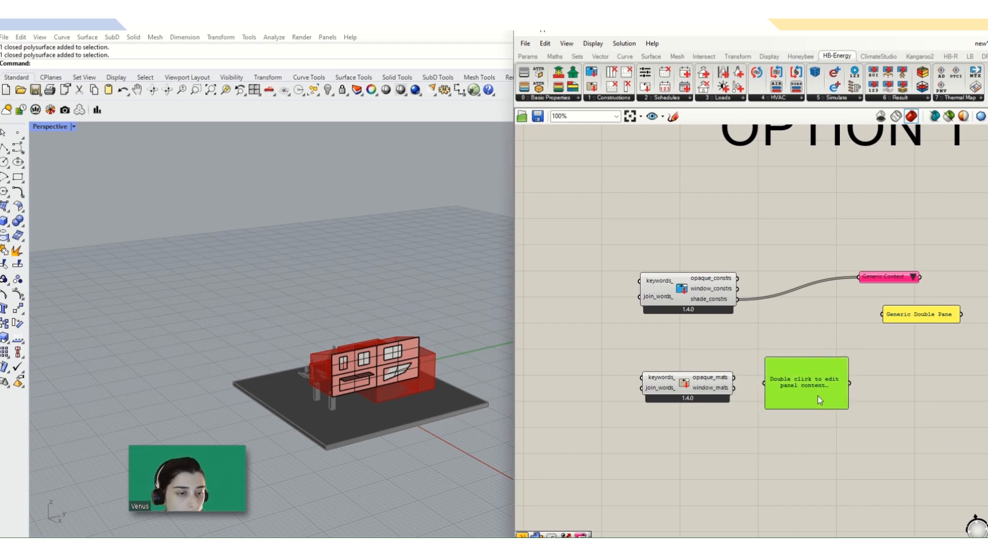
{"action": "left_click", "coordinate": [746, 384]}
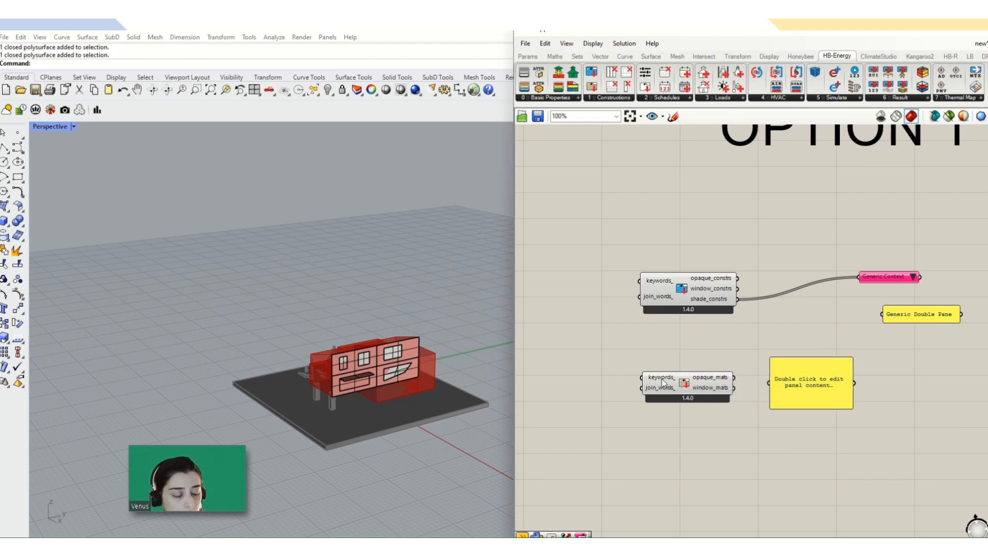
{"action": "left_click_drag", "start_coordinate": [777, 382], "coordinate": [769, 383]}
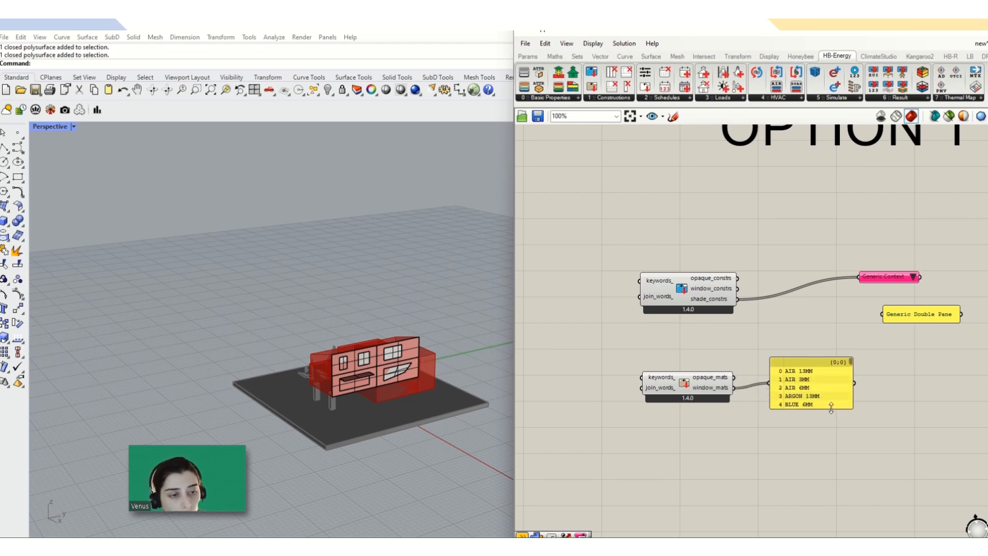
- Stretch the window_mats Panel downward so it shows more of the window materials
{"action": "left_click_drag", "start_coordinate": [832, 408], "coordinate": [831, 533]}
{"action": "scroll", "coordinate": [781, 372], "scroll_direction": "down", "scroll_amount": 3}
{"action": "scroll", "coordinate": [817, 411], "scroll_direction": "up", "scroll_amount": 2}
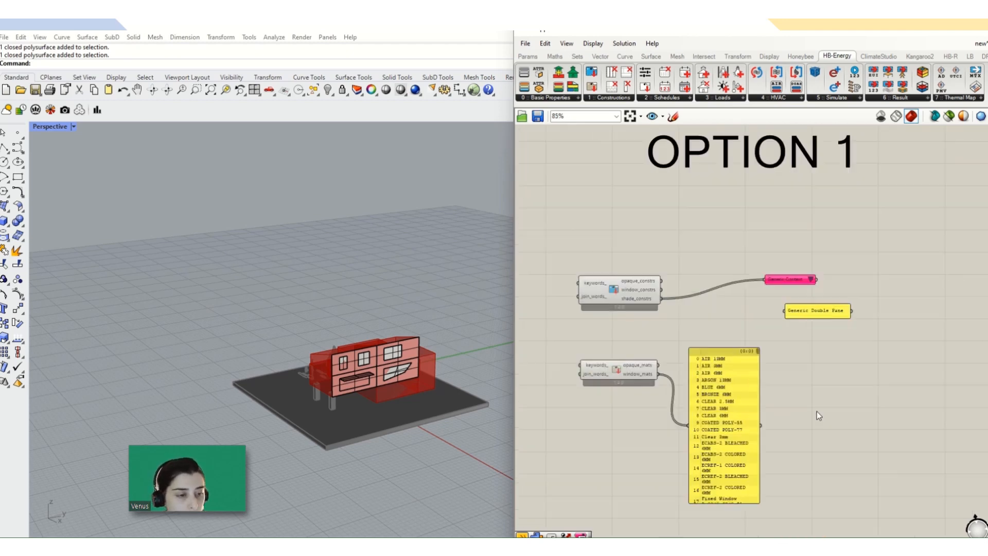
- Place the Generic Double Pane Panel directly under the construction selector and delete the window material list Panel
{"action": "left_click_drag", "start_coordinate": [807, 310], "coordinate": [783, 298]}
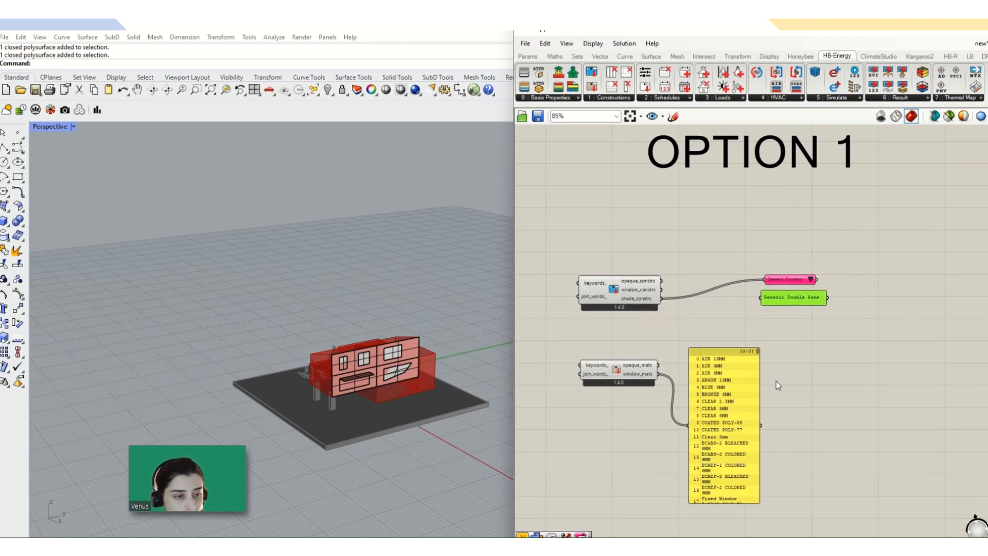
{"action": "left_click", "coordinate": [724, 412]}
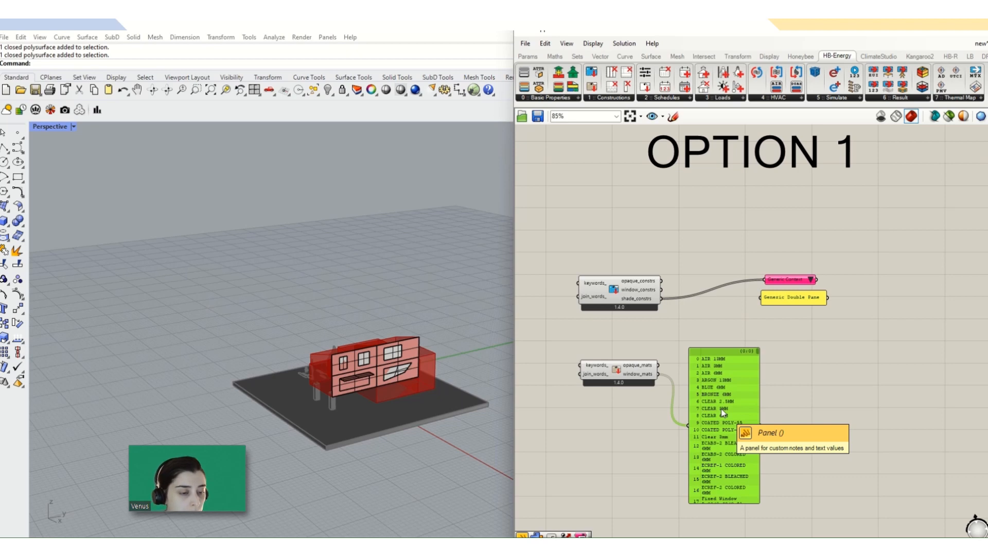
{"action": "key", "text": "Delete"}
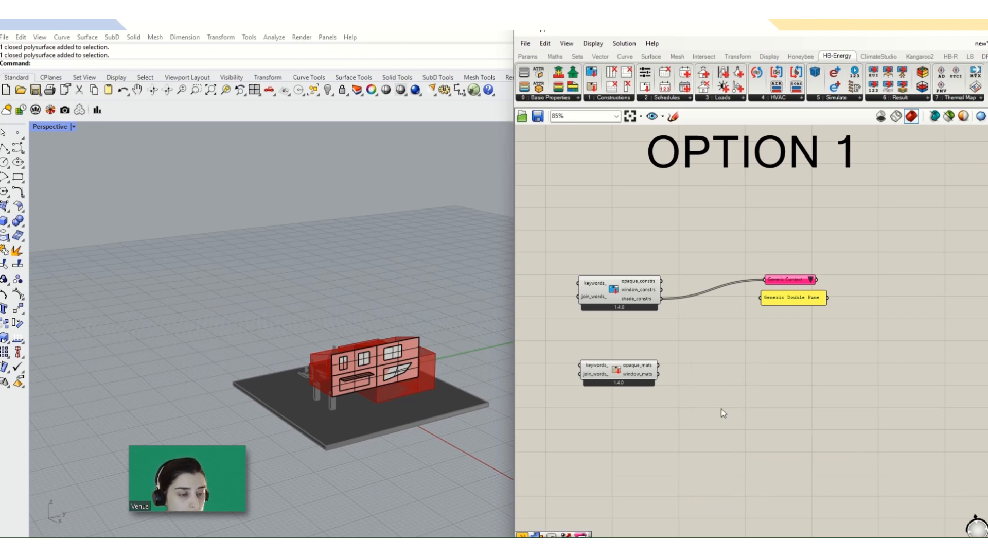
- Add a Honeybee item selector beside the material search component and feed it from opaque_mats
{"action": "double_click", "coordinate": [721, 387]}
{"action": "type", "text": "ite"}
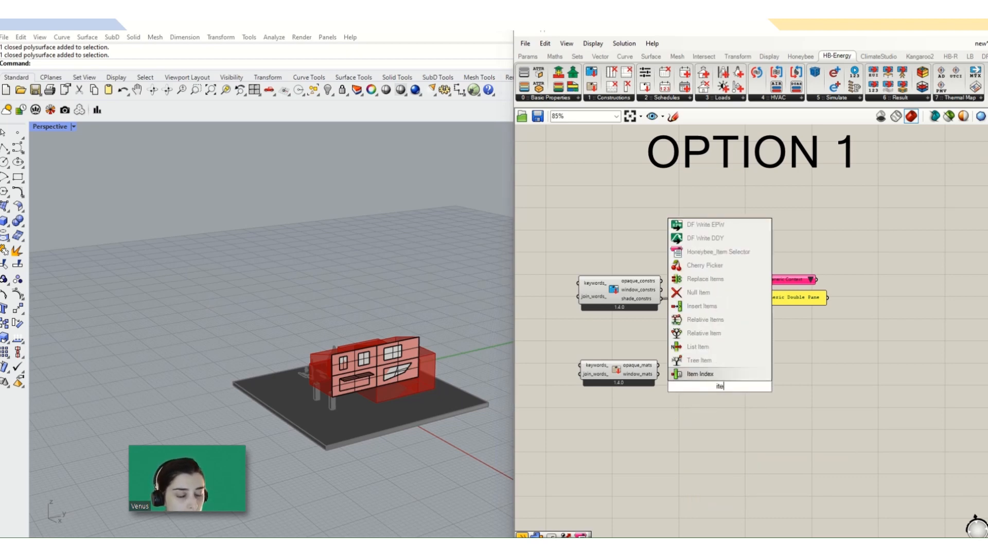
{"action": "type", "text": "m"}
{"action": "left_click", "coordinate": [706, 265]}
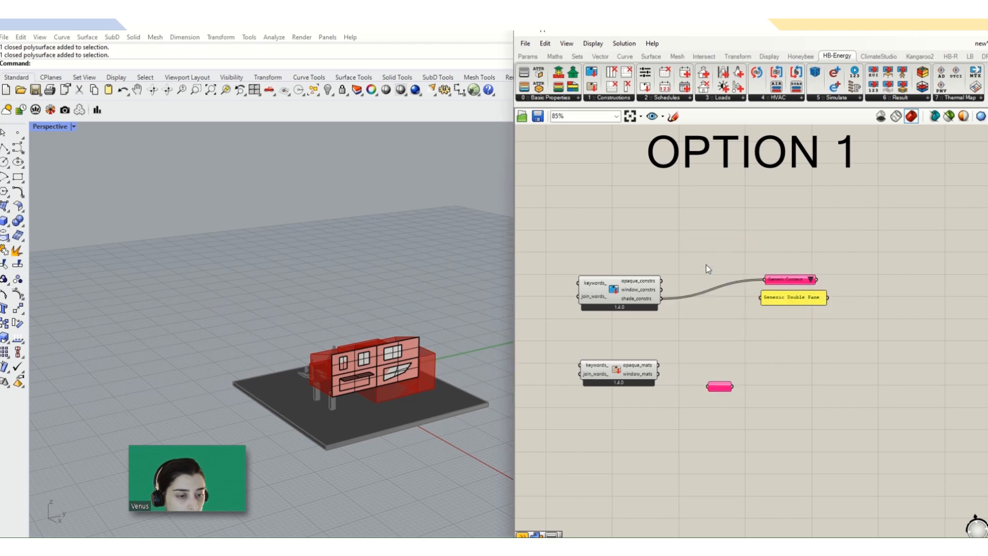
{"action": "left_click_drag", "start_coordinate": [660, 366], "coordinate": [709, 387]}
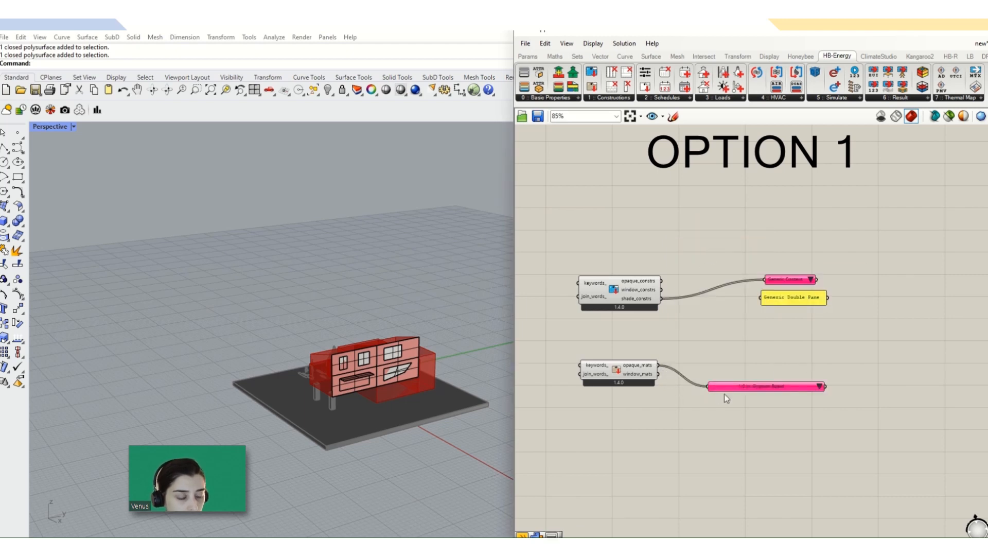
- Feed the material item selector from window_mats instead of opaque_mats and browse its list of window materials
{"action": "left_click", "coordinate": [820, 388]}
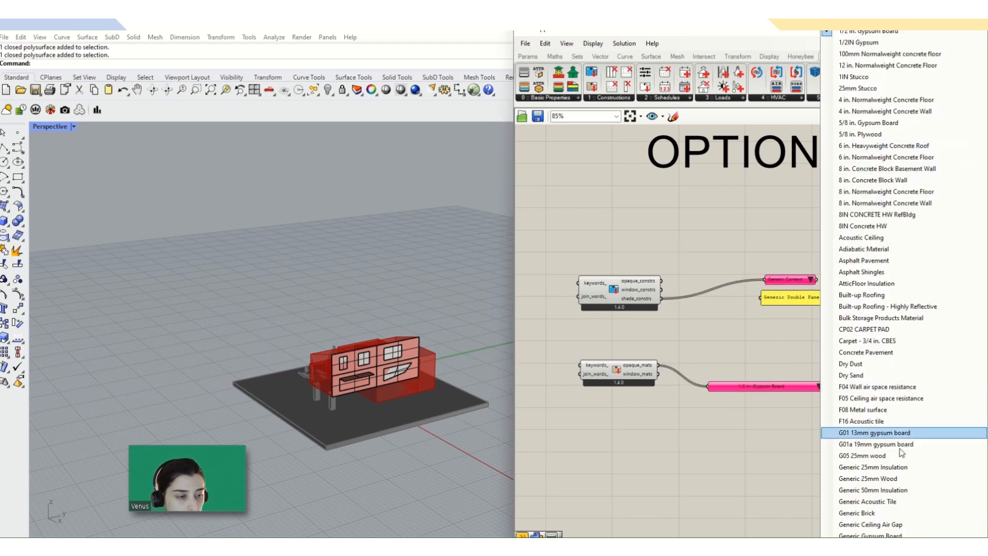
{"action": "left_click", "coordinate": [875, 430]}
{"action": "left_click_drag", "start_coordinate": [659, 374], "coordinate": [707, 386]}
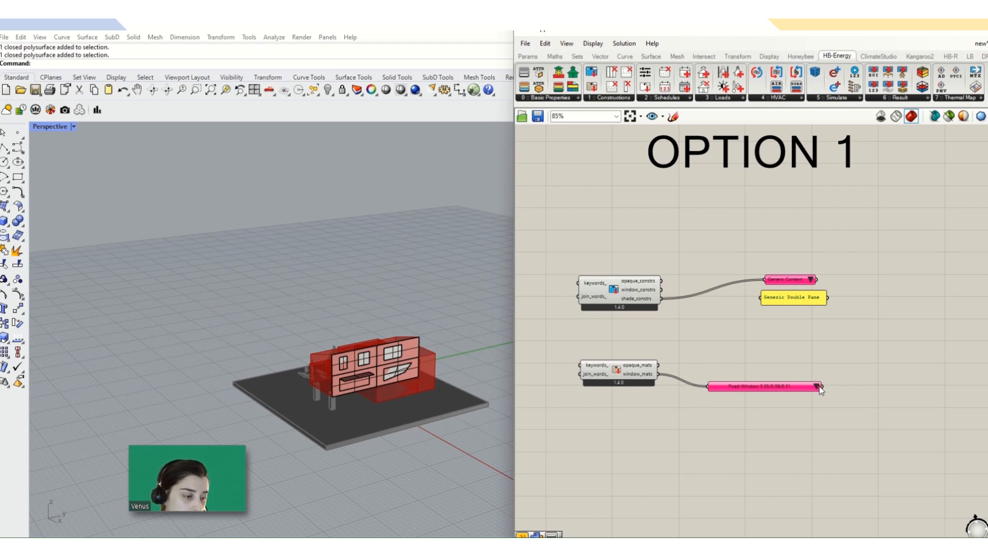
{"action": "left_click", "coordinate": [817, 386]}
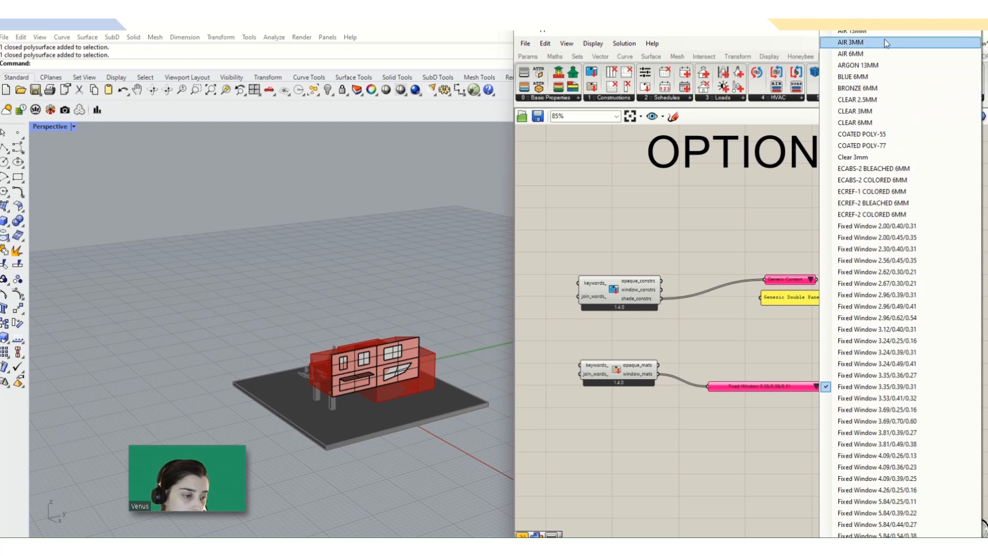
{"action": "scroll", "coordinate": [771, 330], "scroll_direction": "down", "scroll_amount": 4}
{"action": "scroll", "coordinate": [772, 338], "scroll_direction": "up", "scroll_amount": 3}
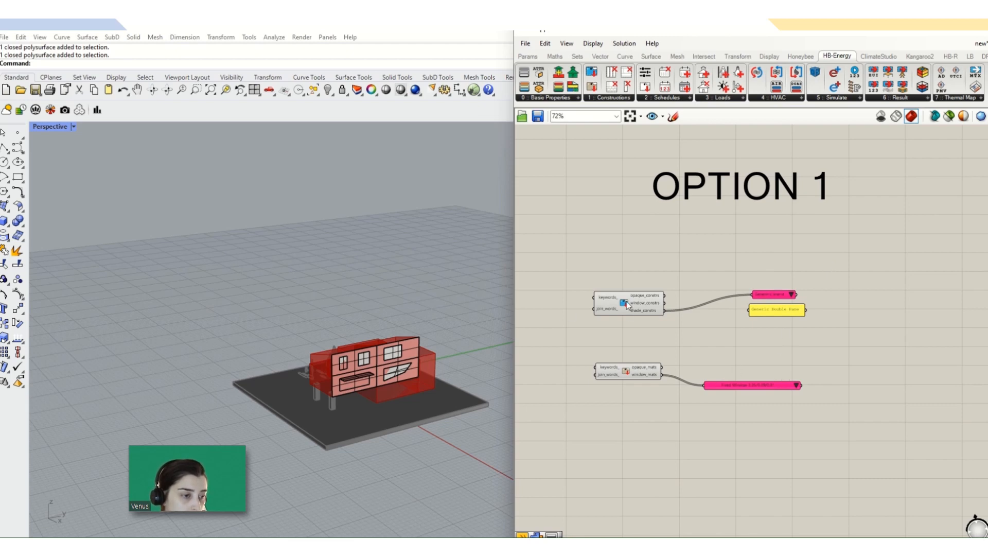
- Examine the DEFULT group's construction set definition, from its climate zone, vintage and construction type inputs to its output Panels
{"action": "scroll", "coordinate": [820, 293], "scroll_direction": "down", "scroll_amount": 3}
{"action": "scroll", "coordinate": [783, 294], "scroll_direction": "up", "scroll_amount": 3}
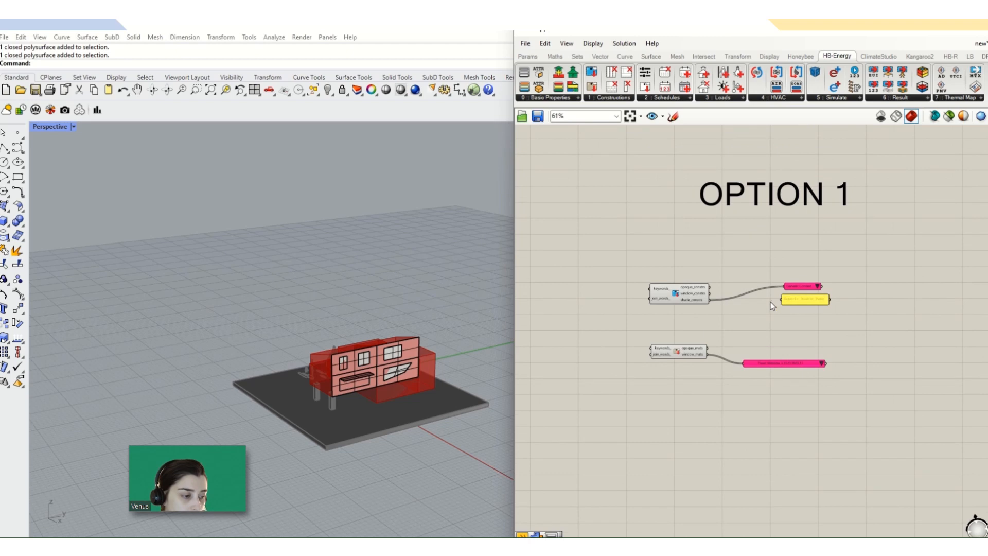
{"action": "scroll", "coordinate": [770, 306], "scroll_direction": "up", "scroll_amount": 1}
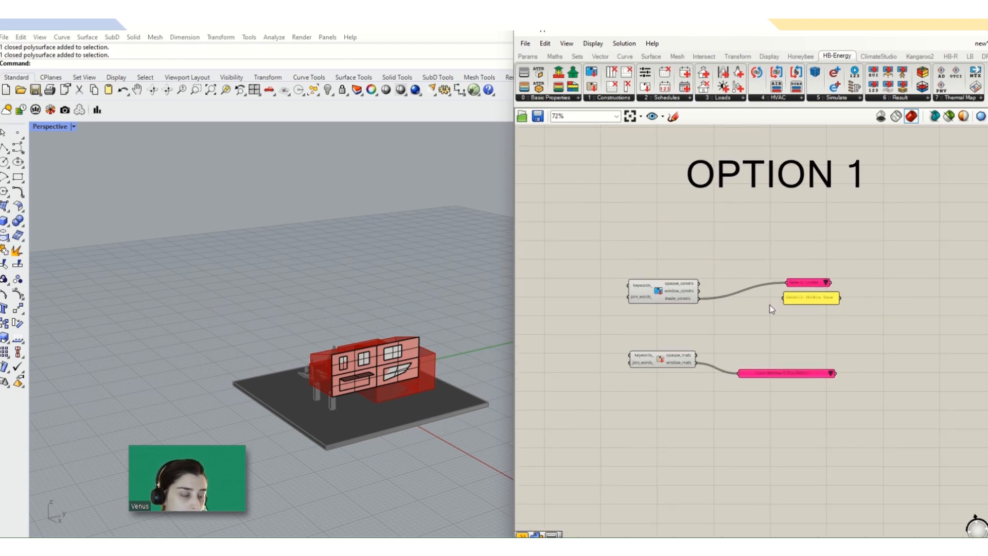
{"action": "left_click_drag", "start_coordinate": [856, 256], "coordinate": [596, 415]}
{"action": "scroll", "coordinate": [698, 272], "scroll_direction": "down", "scroll_amount": 5}
{"action": "scroll", "coordinate": [709, 289], "scroll_direction": "down", "scroll_amount": 3}
{"action": "scroll", "coordinate": [705, 294], "scroll_direction": "up", "scroll_amount": 4}
{"action": "scroll", "coordinate": [801, 275], "scroll_direction": "down", "scroll_amount": 4}
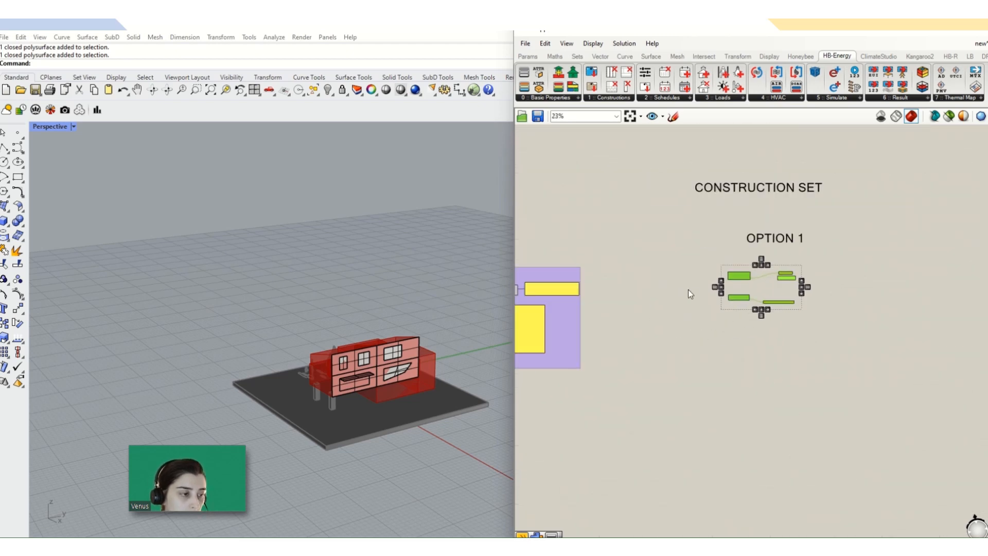
{"action": "right_click_drag", "start_coordinate": [715, 288], "coordinate": [798, 281]}
{"action": "scroll", "coordinate": [585, 347], "scroll_direction": "up", "scroll_amount": 6}
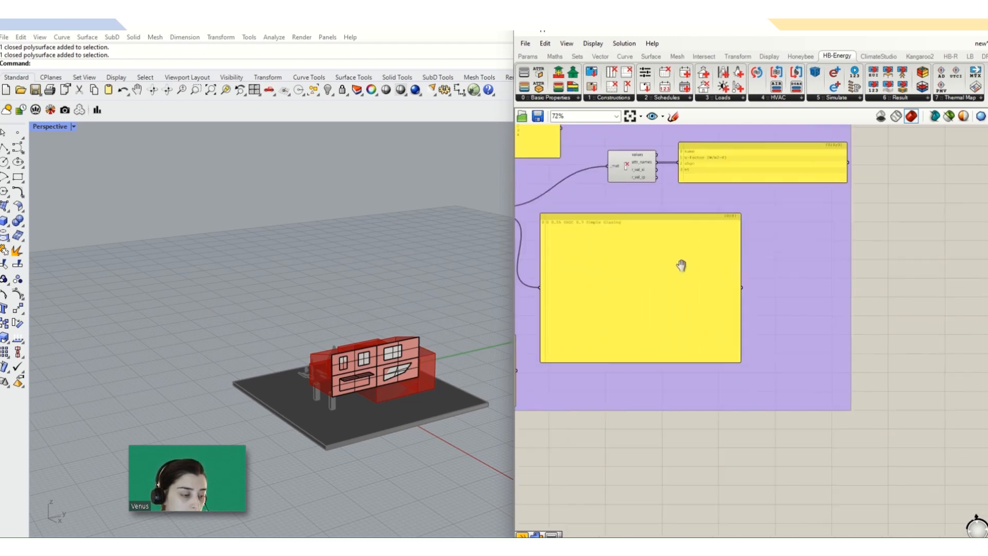
{"action": "right_click_drag", "start_coordinate": [682, 266], "coordinate": [815, 290]}
{"action": "scroll", "coordinate": [815, 290], "scroll_direction": "down", "scroll_amount": 3}
{"action": "right_click_drag", "start_coordinate": [541, 258], "coordinate": [740, 274]}
{"action": "scroll", "coordinate": [630, 292], "scroll_direction": "up", "scroll_amount": 6}
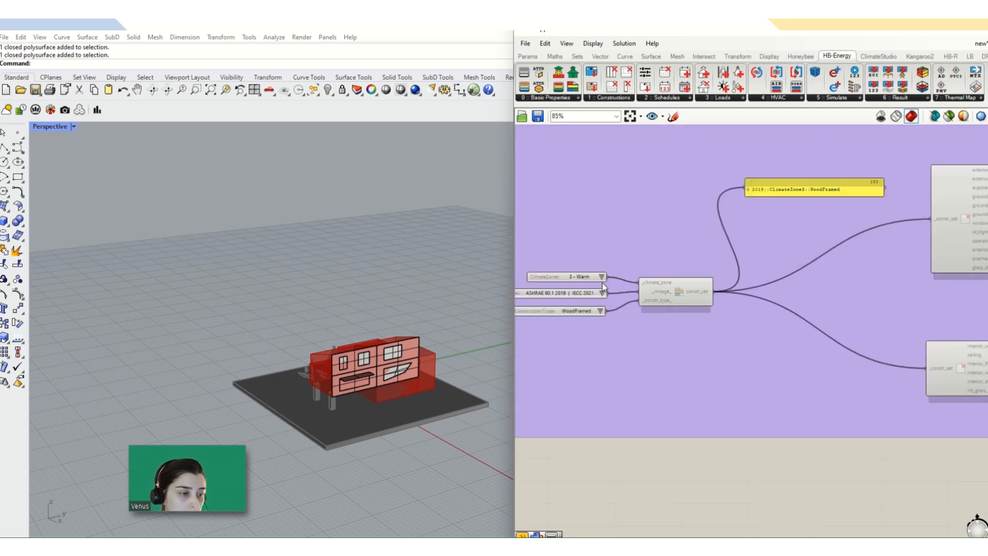
{"action": "scroll", "coordinate": [860, 295], "scroll_direction": "down", "scroll_amount": 8}
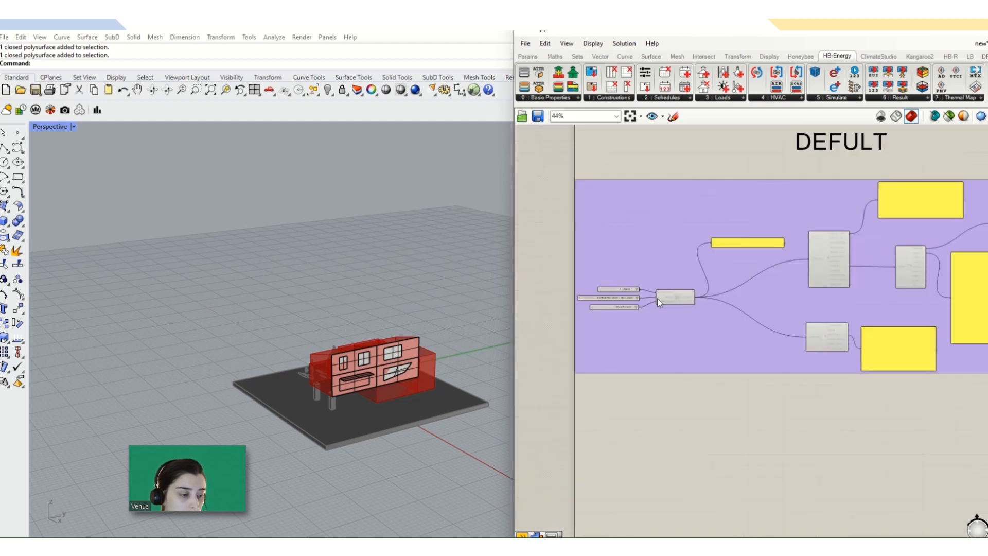
{"action": "right_click_drag", "start_coordinate": [859, 296], "coordinate": [504, 299]}
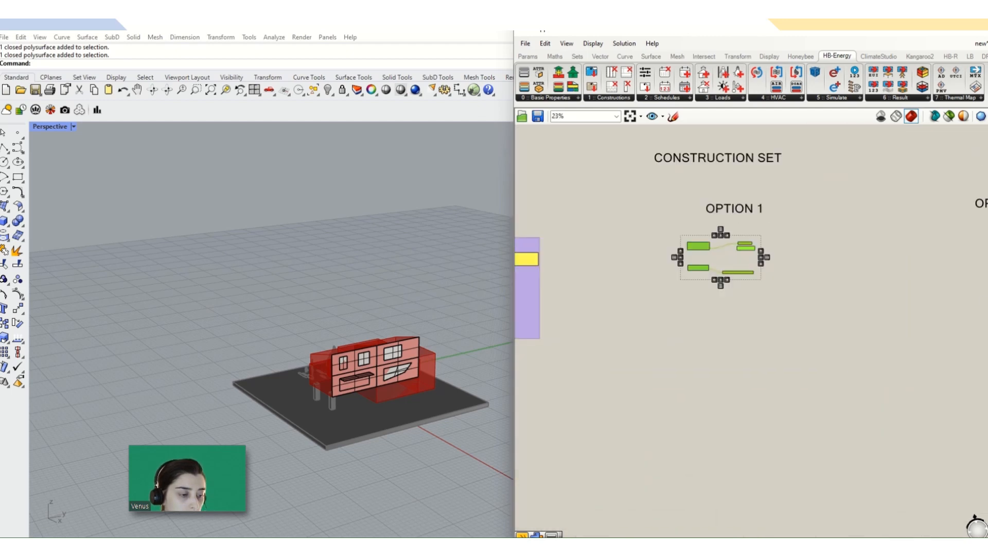
- Move the material search component and its item selector up, directly beneath the construction search component
{"action": "left_click", "coordinate": [711, 289]}
{"action": "scroll", "coordinate": [764, 238], "scroll_direction": "up", "scroll_amount": 4}
{"action": "left_click_drag", "start_coordinate": [777, 217], "coordinate": [586, 352]}
{"action": "left_click", "coordinate": [684, 270]}
{"action": "scroll", "coordinate": [674, 265], "scroll_direction": "up", "scroll_amount": 3}
{"action": "left_click_drag", "start_coordinate": [864, 276], "coordinate": [522, 361]}
{"action": "left_click_drag", "start_coordinate": [609, 303], "coordinate": [610, 272]}
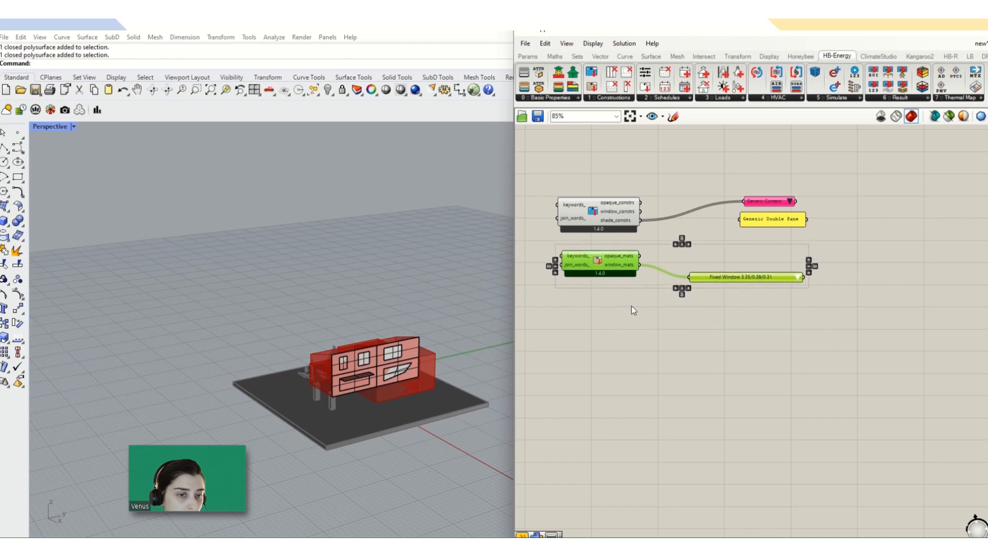
{"action": "left_click", "coordinate": [698, 368]}
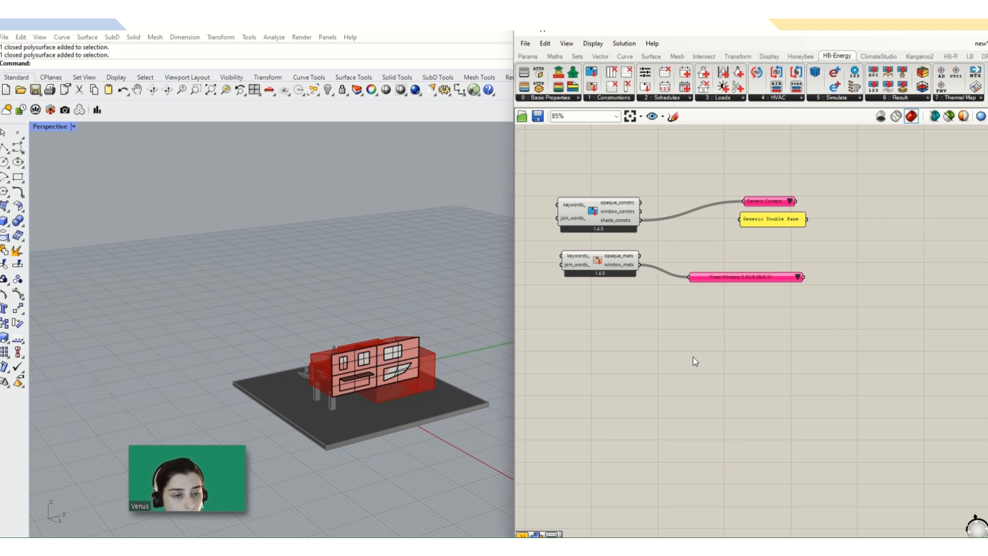
- Move both search components with their item selectors and Panel leftward, clear of the space under the OPTION 1 title
{"action": "scroll", "coordinate": [693, 356], "scroll_direction": "down", "scroll_amount": 3}
{"action": "scroll", "coordinate": [706, 293], "scroll_direction": "up", "scroll_amount": 3}
{"action": "scroll", "coordinate": [813, 233], "scroll_direction": "down", "scroll_amount": 1}
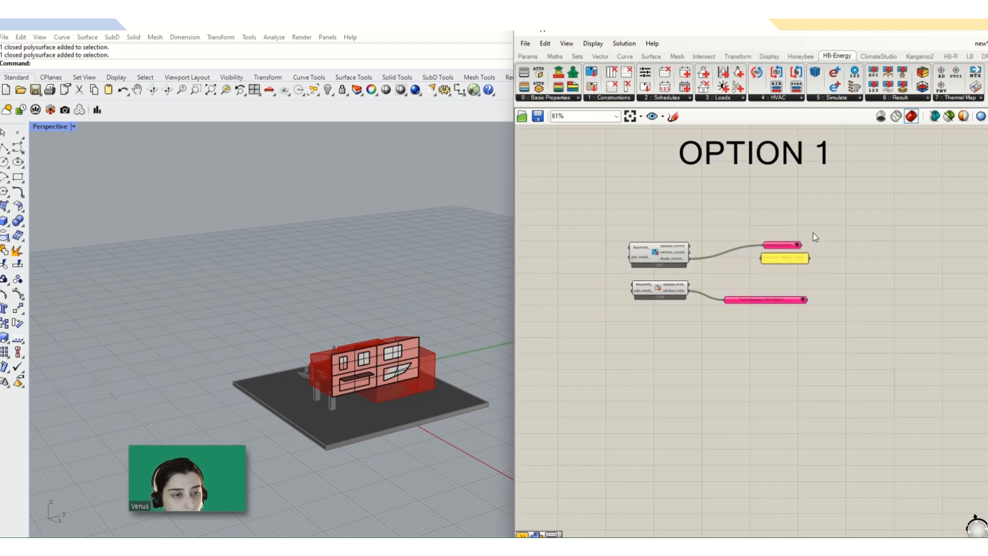
{"action": "left_click_drag", "start_coordinate": [813, 233], "coordinate": [628, 319]}
{"action": "scroll", "coordinate": [628, 303], "scroll_direction": "down", "scroll_amount": 4}
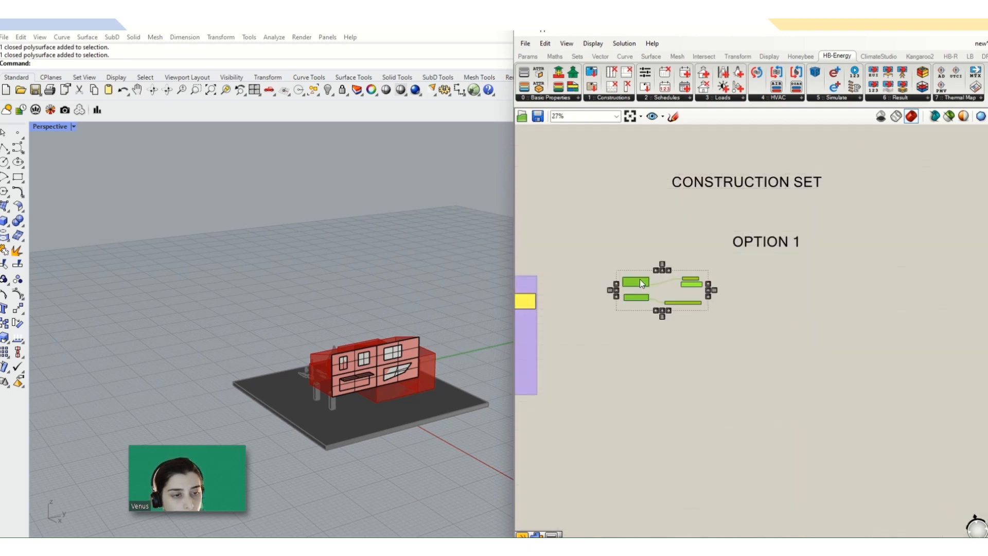
{"action": "scroll", "coordinate": [640, 268], "scroll_direction": "up", "scroll_amount": 2}
{"action": "left_click", "coordinate": [752, 325]}
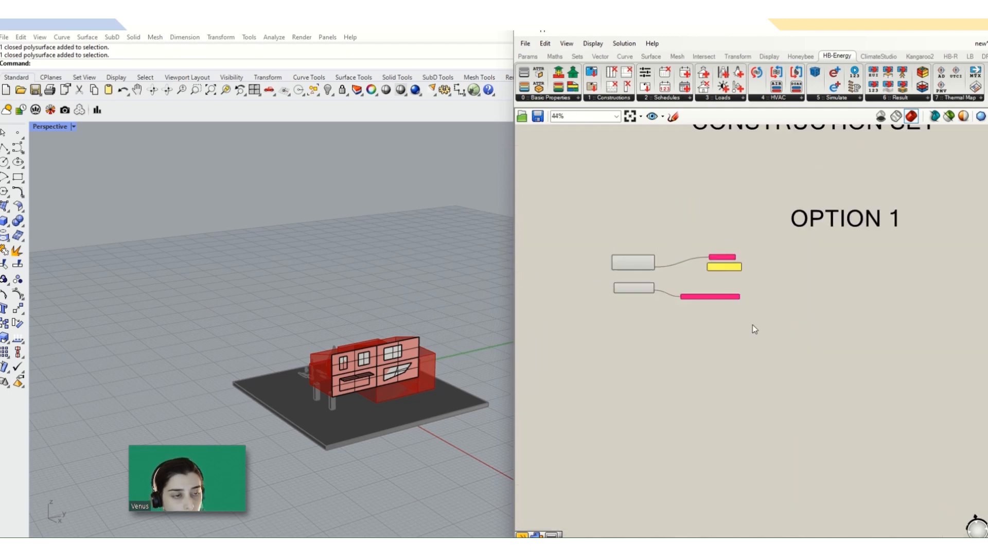
- Add an HB Opaque Construction component under the OPTION 1 title, beside the search components
{"action": "left_click", "coordinate": [596, 98]}
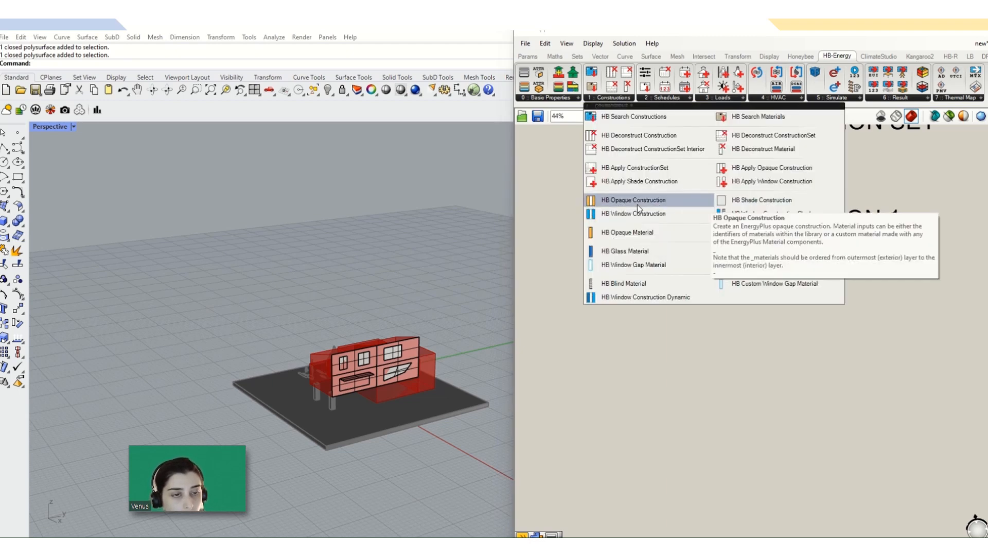
{"action": "left_click_drag", "start_coordinate": [638, 204], "coordinate": [853, 273]}
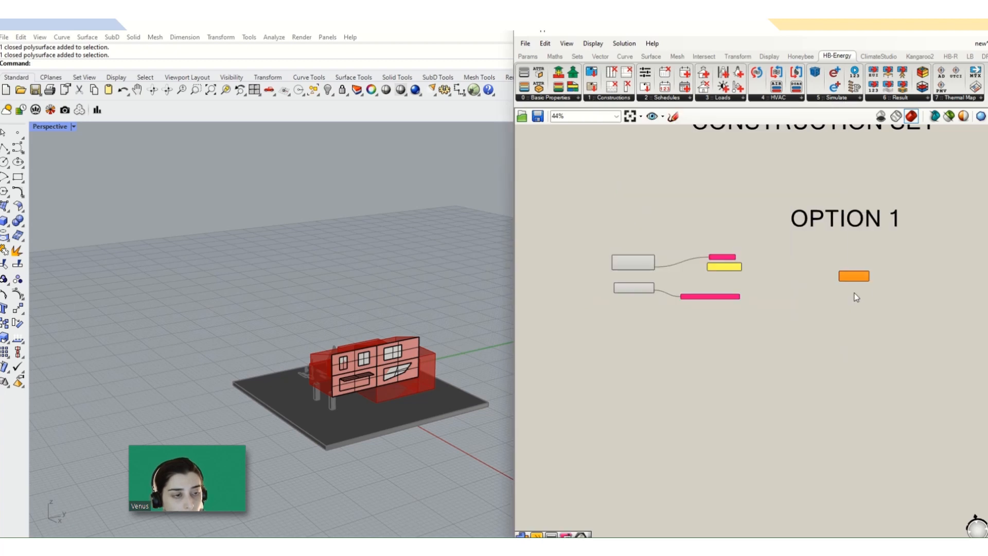
{"action": "scroll", "coordinate": [859, 276], "scroll_direction": "up", "scroll_amount": 5}
{"action": "left_click", "coordinate": [845, 239]}
{"action": "scroll", "coordinate": [806, 246], "scroll_direction": "up", "scroll_amount": 2}
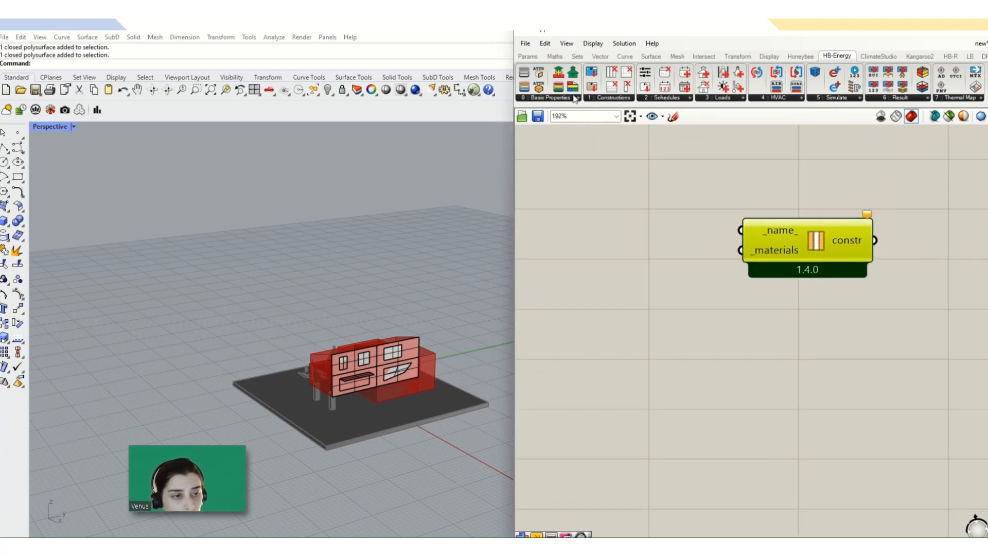
- Add an HB Window Construction component below the opaque construction component
{"action": "left_click", "coordinate": [622, 98]}
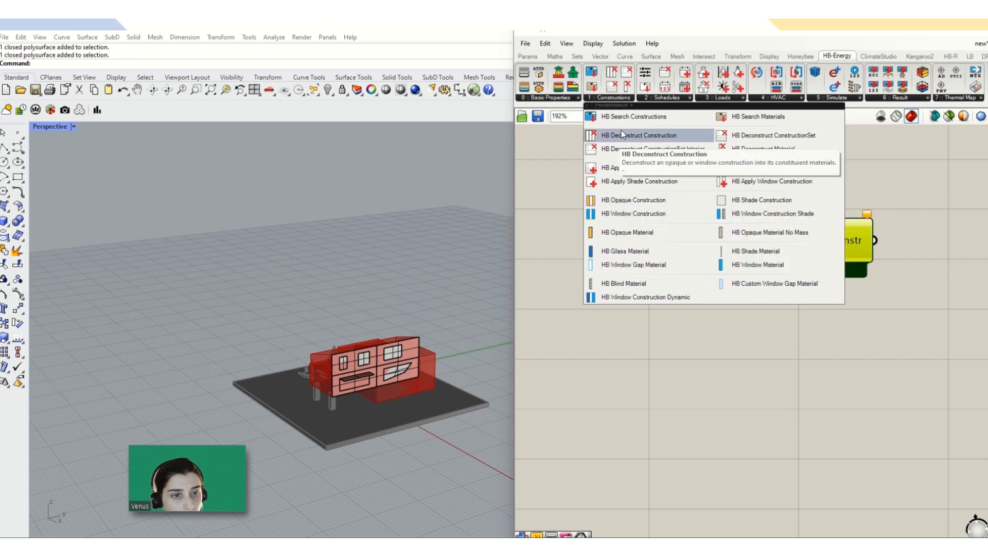
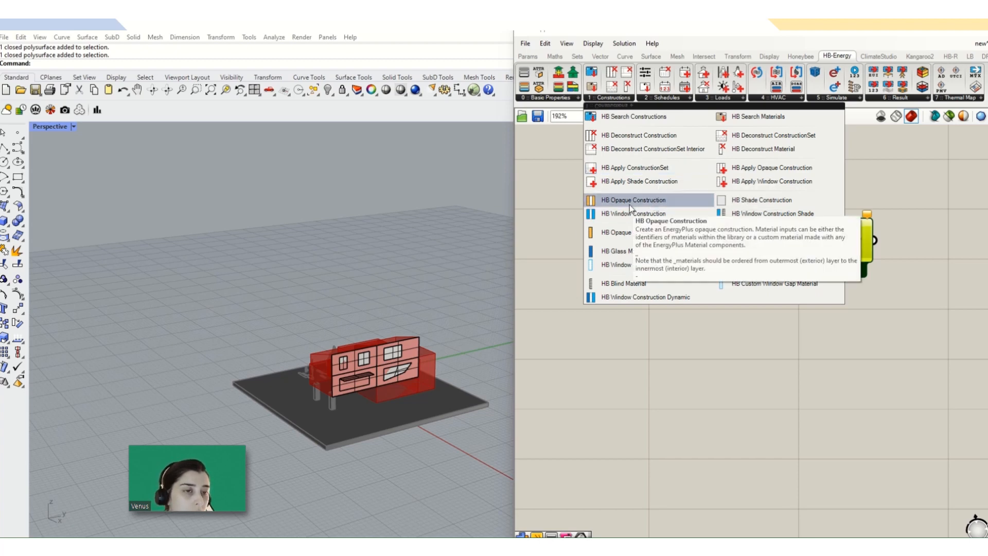
{"action": "left_click", "coordinate": [603, 214]}
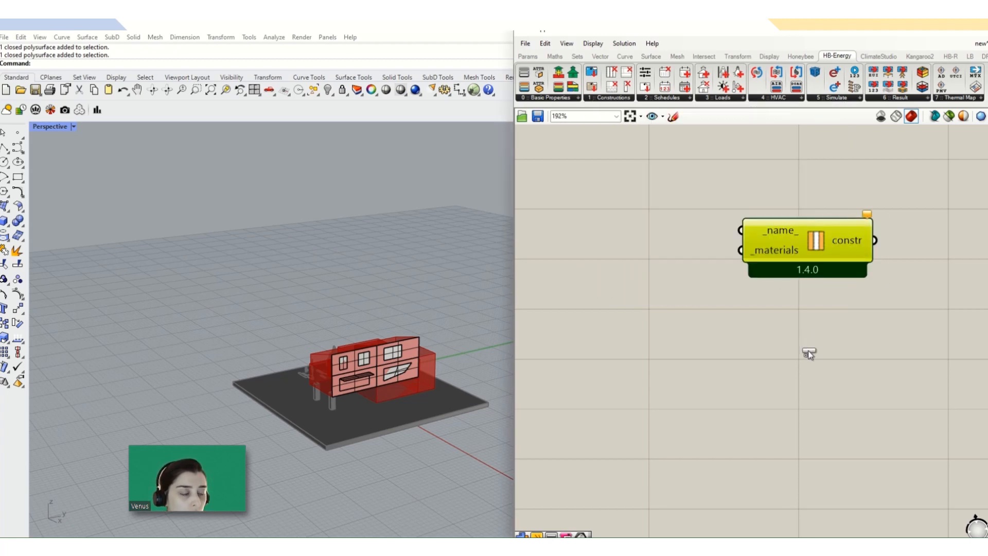
{"action": "left_click", "coordinate": [807, 356]}
- Add an HB Shade Construction component below the window construction component and align it with the two above
{"action": "left_click", "coordinate": [613, 98]}
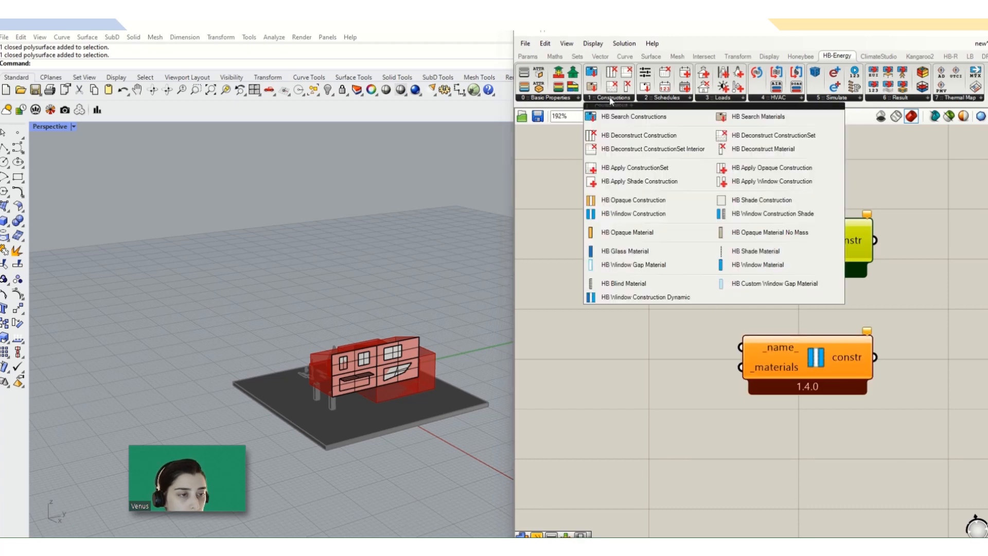
{"action": "left_click", "coordinate": [761, 201]}
{"action": "left_click", "coordinate": [818, 456]}
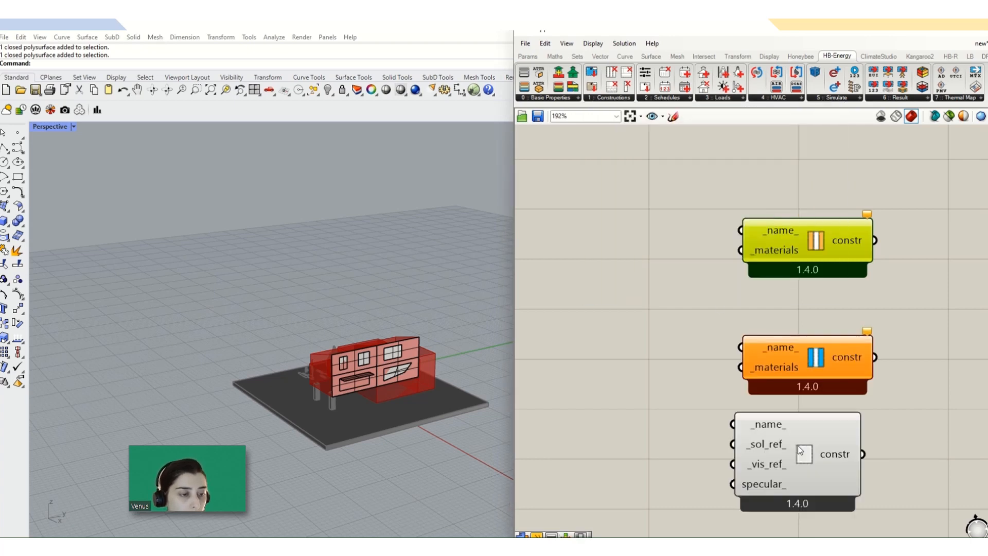
{"action": "scroll", "coordinate": [818, 456], "scroll_direction": "down", "scroll_amount": 3}
{"action": "scroll", "coordinate": [813, 458], "scroll_direction": "up", "scroll_amount": 3}
{"action": "left_click_drag", "start_coordinate": [794, 411], "coordinate": [796, 438]}
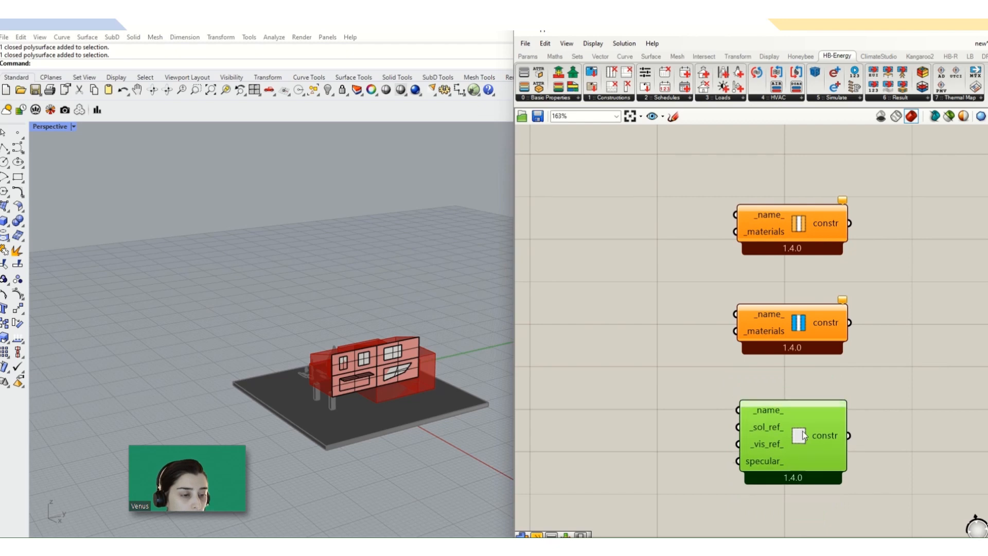
- Read the description of the opaque construction's _materials input and look over the available construction components
{"action": "scroll", "coordinate": [807, 362], "scroll_direction": "down", "scroll_amount": 4}
{"action": "scroll", "coordinate": [814, 308], "scroll_direction": "up", "scroll_amount": 2}
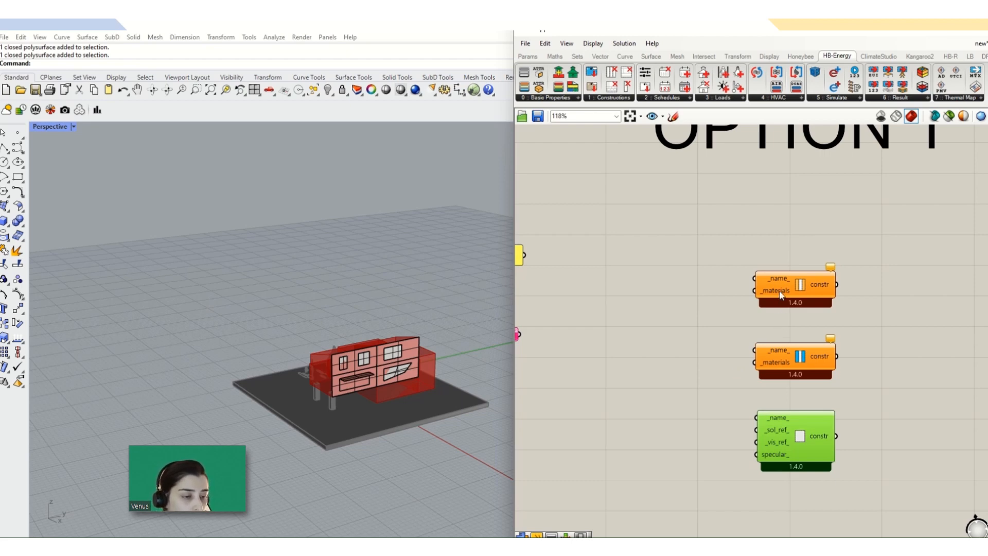
{"action": "mouse_move", "coordinate": [782, 289]}
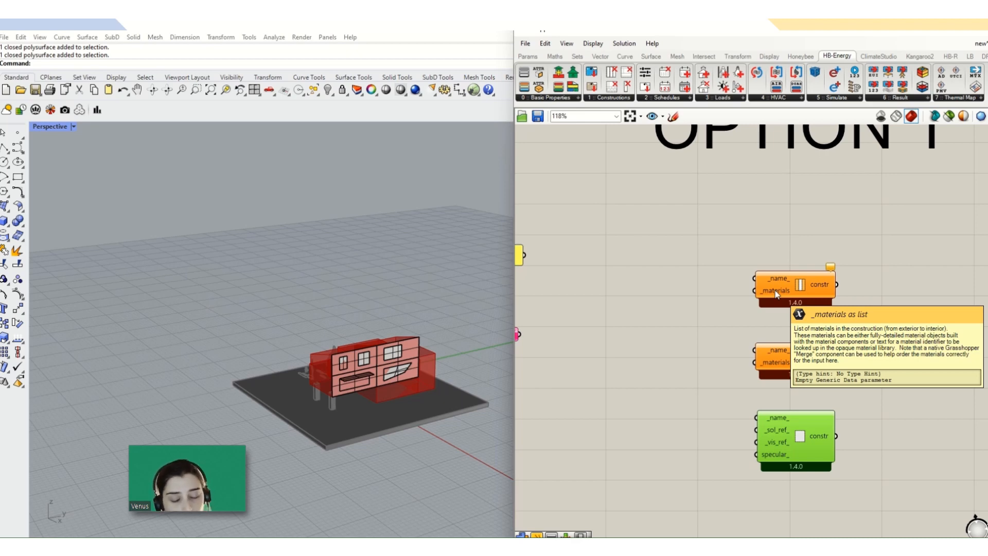
{"action": "left_click", "coordinate": [680, 230]}
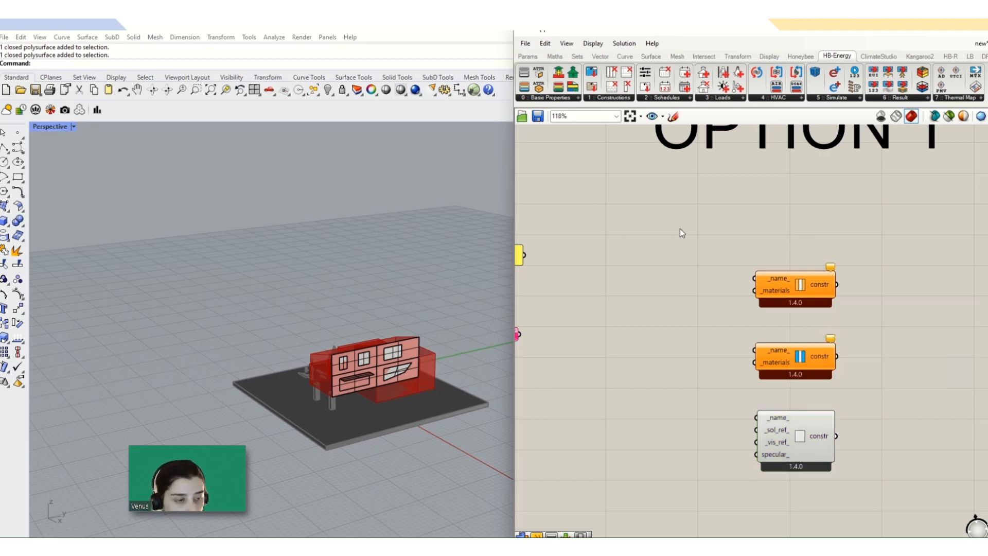
{"action": "left_click", "coordinate": [616, 99]}
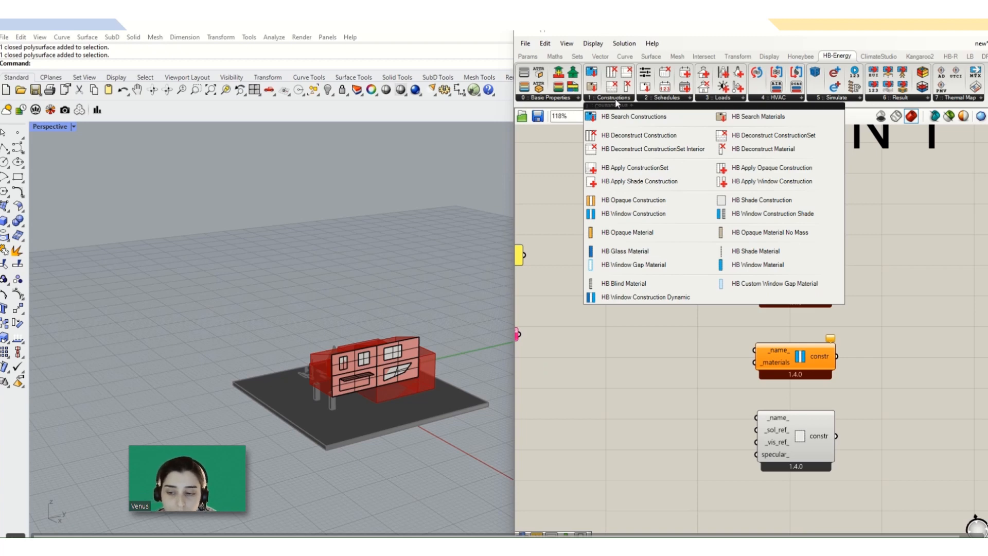
{"action": "mouse_move", "coordinate": [471, 21]}
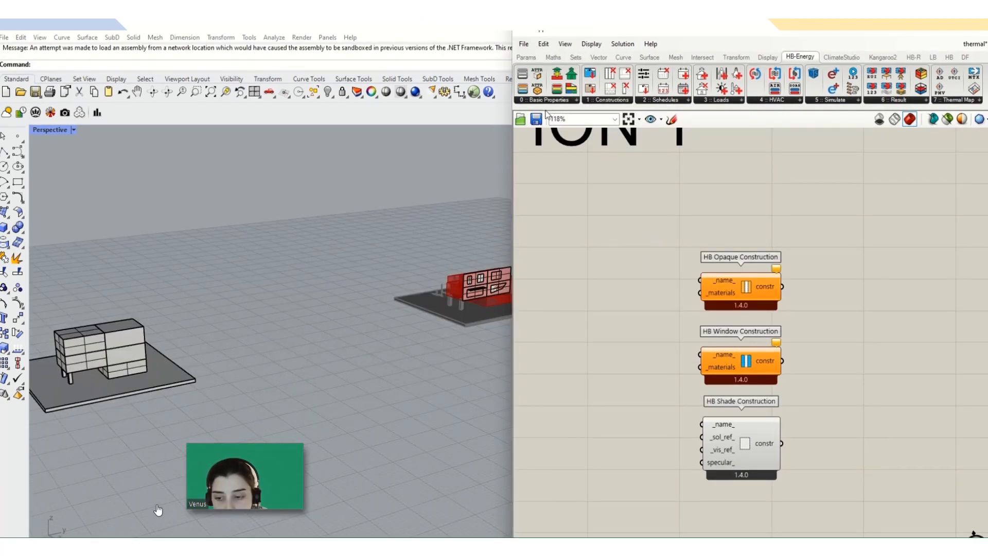
{"action": "left_click", "coordinate": [540, 100]}
{"action": "left_click", "coordinate": [539, 221]}
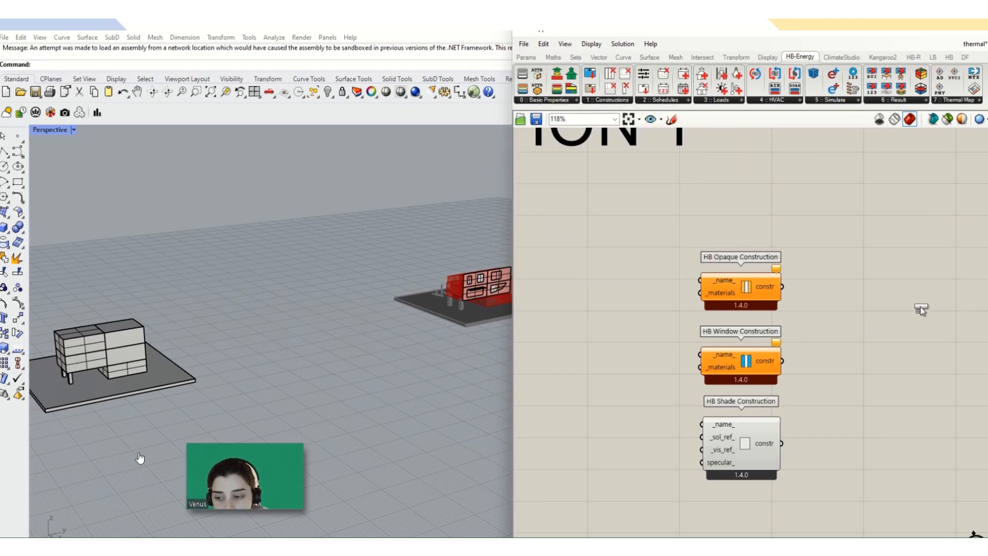
{"action": "left_click", "coordinate": [920, 308]}
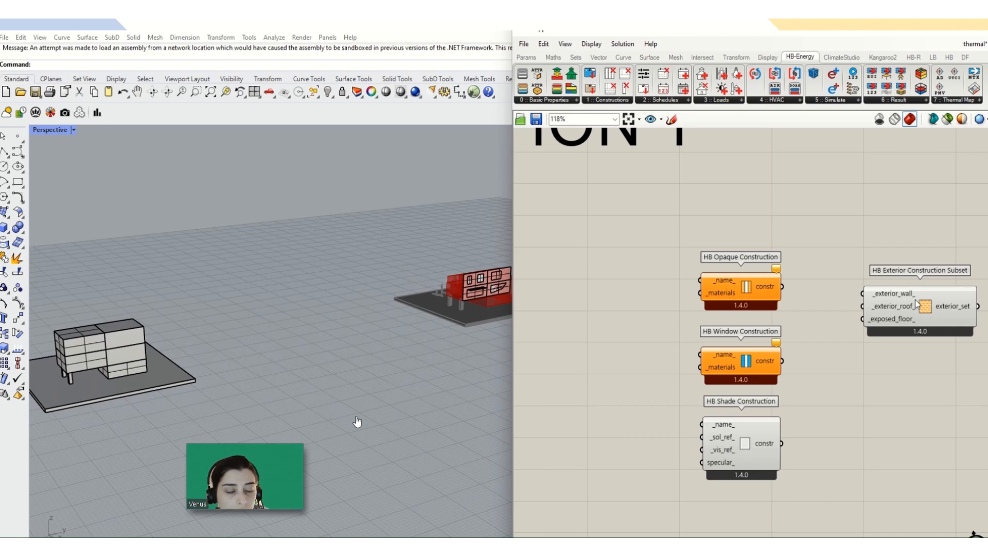
{"action": "left_click_drag", "start_coordinate": [916, 303], "coordinate": [932, 307]}
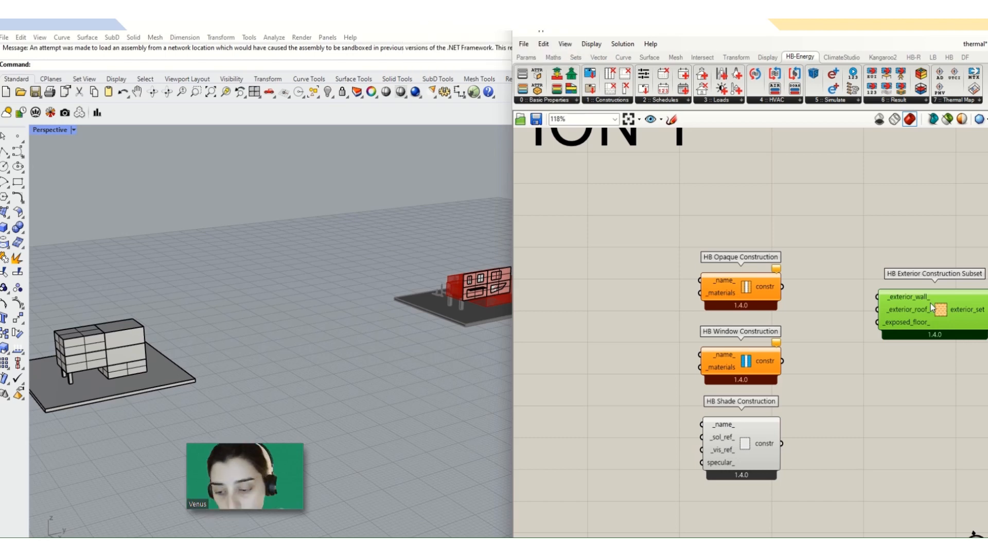
{"action": "key", "text": "Delete"}
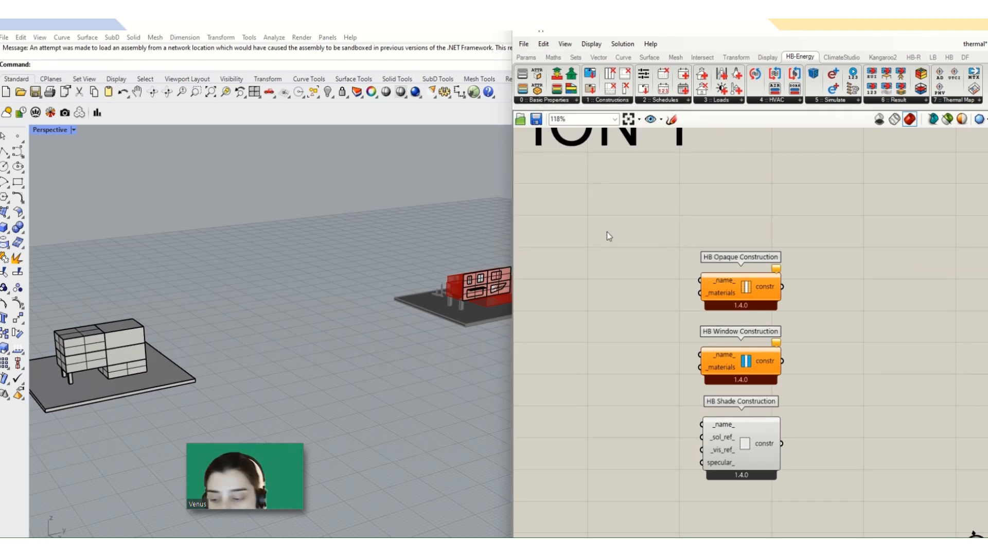
{"action": "left_click", "coordinate": [539, 99]}
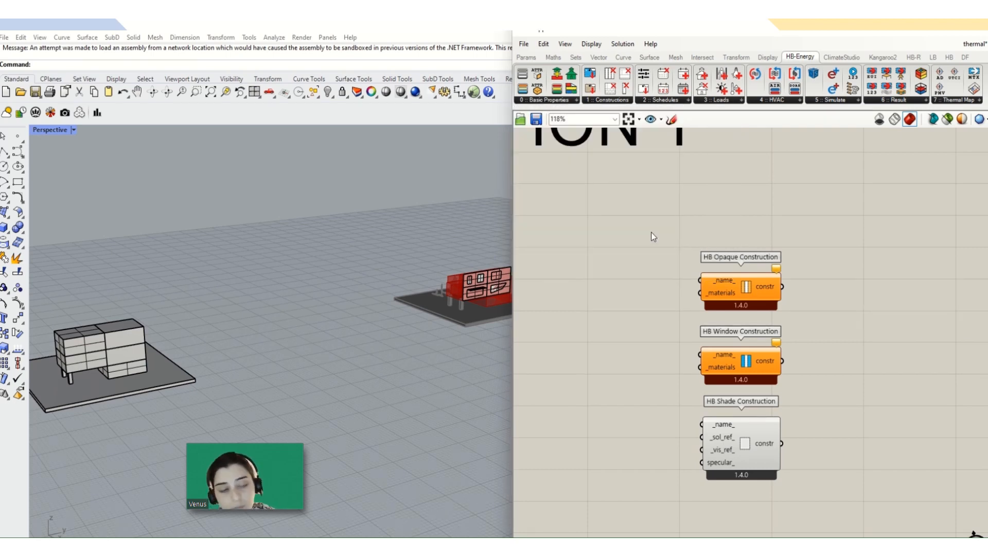
- Add an HB Exterior Construction Subset beside the construction components and an HB Ground Construction Subset below it
{"action": "left_click", "coordinate": [544, 106]}
{"action": "left_click_drag", "start_coordinate": [542, 221], "coordinate": [922, 315]}
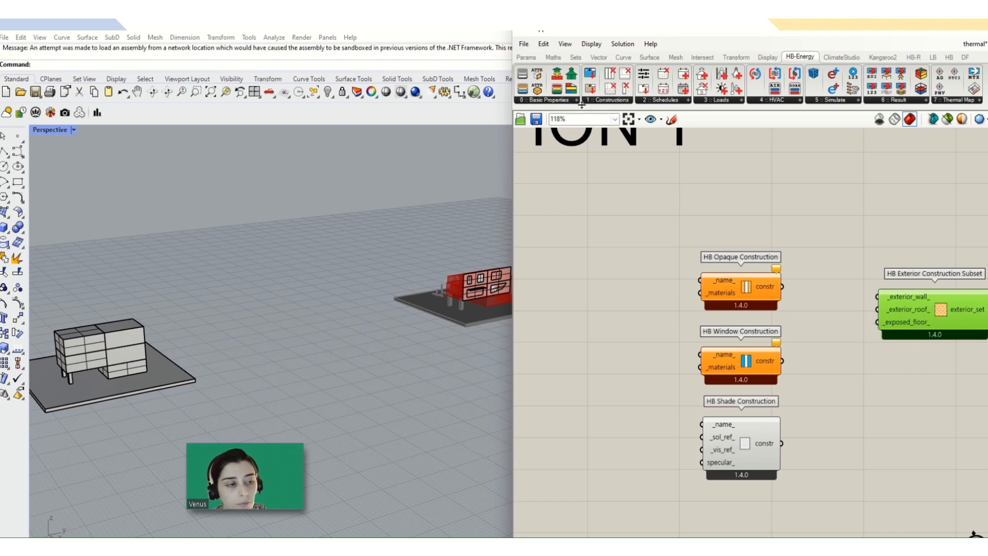
{"action": "left_click", "coordinate": [561, 103]}
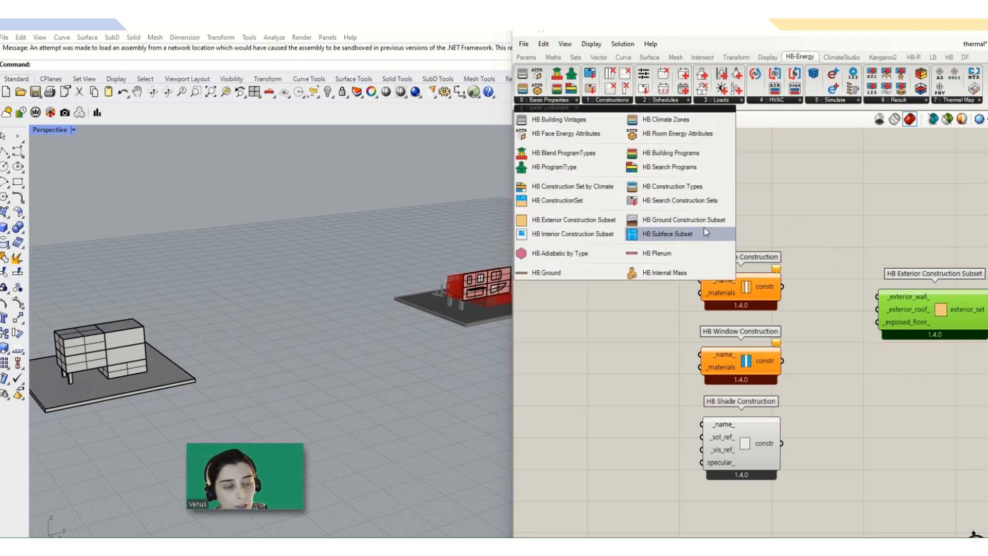
{"action": "left_click_drag", "start_coordinate": [665, 224], "coordinate": [932, 386]}
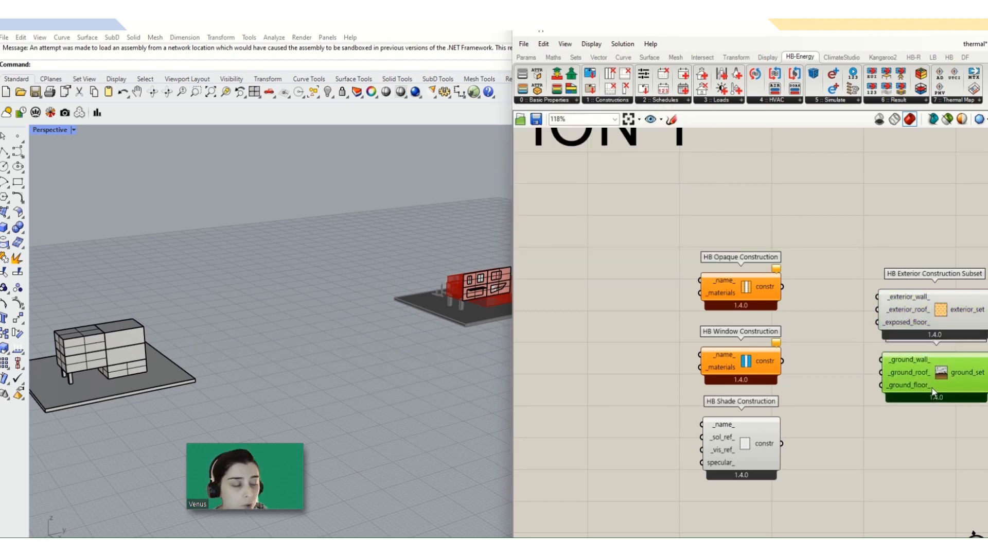
- Add an HB Interior Construction Subset below the ground subset and an HB Subface Subset beneath it
{"action": "left_click", "coordinate": [549, 103]}
{"action": "left_click_drag", "start_coordinate": [549, 234], "coordinate": [913, 454]}
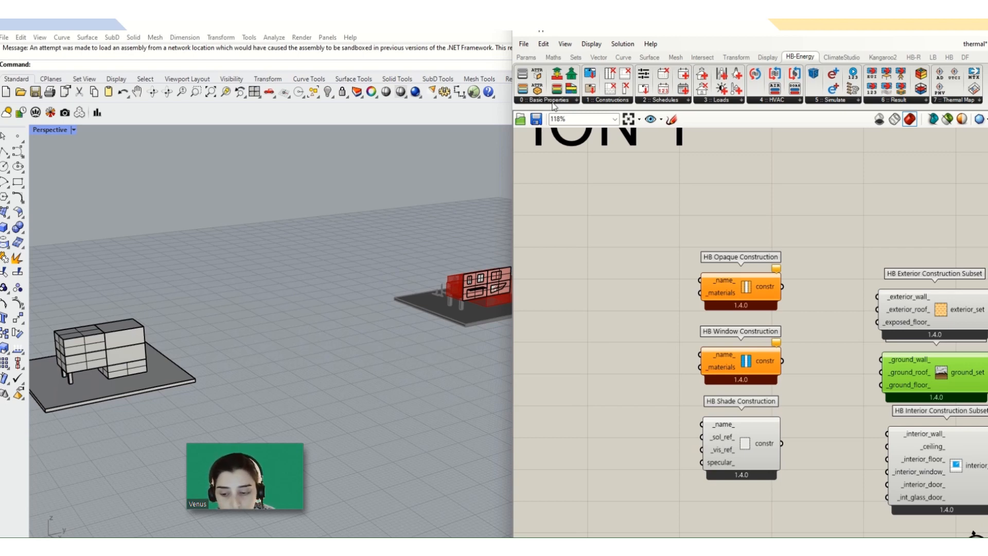
{"action": "left_click", "coordinate": [555, 103]}
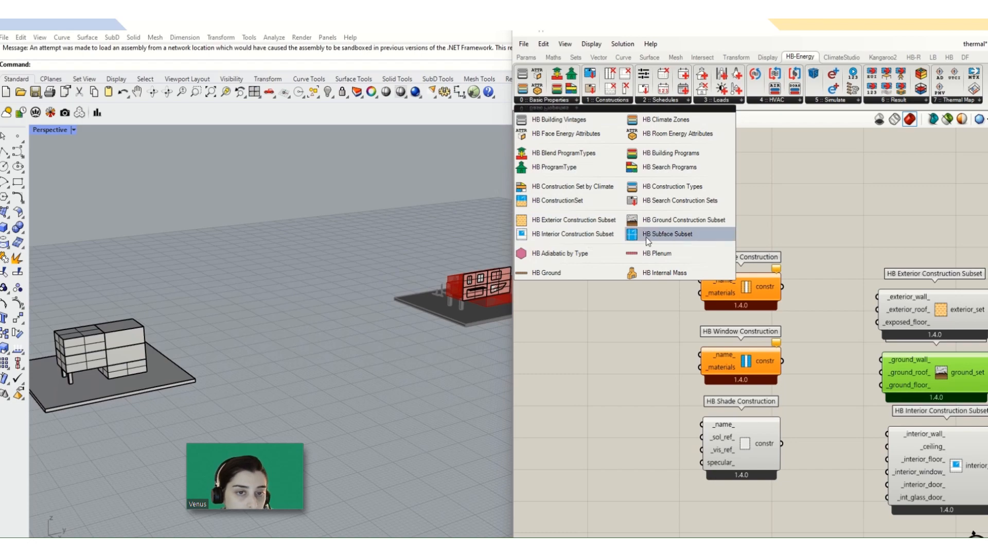
{"action": "scroll", "coordinate": [587, 242], "scroll_direction": "down", "scroll_amount": 1}
{"action": "scroll", "coordinate": [585, 247], "scroll_direction": "down", "scroll_amount": 1}
{"action": "scroll", "coordinate": [857, 474], "scroll_direction": "up", "scroll_amount": 2}
{"action": "left_click", "coordinate": [858, 476]}
{"action": "left_click_drag", "start_coordinate": [858, 476], "coordinate": [841, 489]}
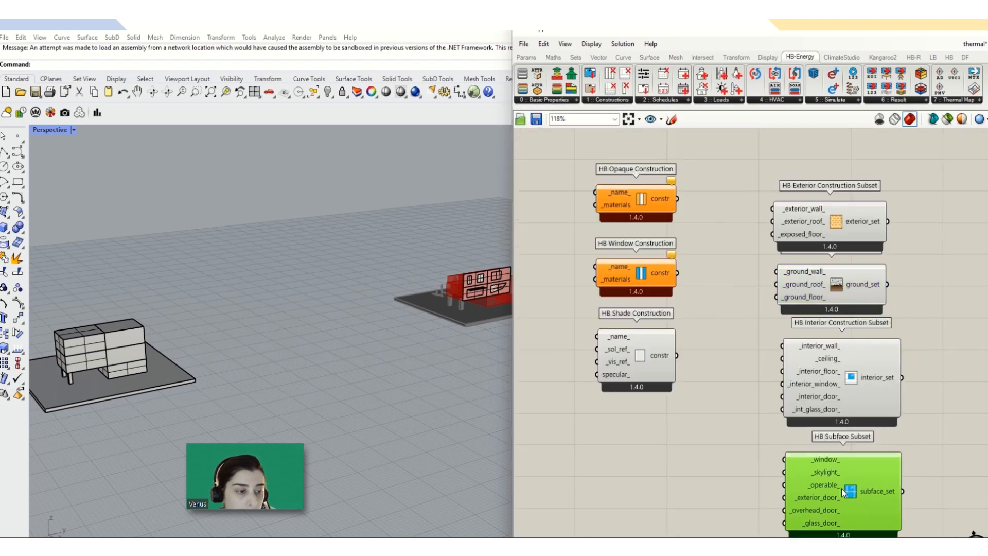
- Space out the exterior, ground, interior and subface subset components vertically into a tidy column without overlapping labels
{"action": "left_click", "coordinate": [832, 376]}
{"action": "scroll", "coordinate": [807, 258], "scroll_direction": "up", "scroll_amount": 2}
{"action": "scroll", "coordinate": [766, 277], "scroll_direction": "down", "scroll_amount": 6}
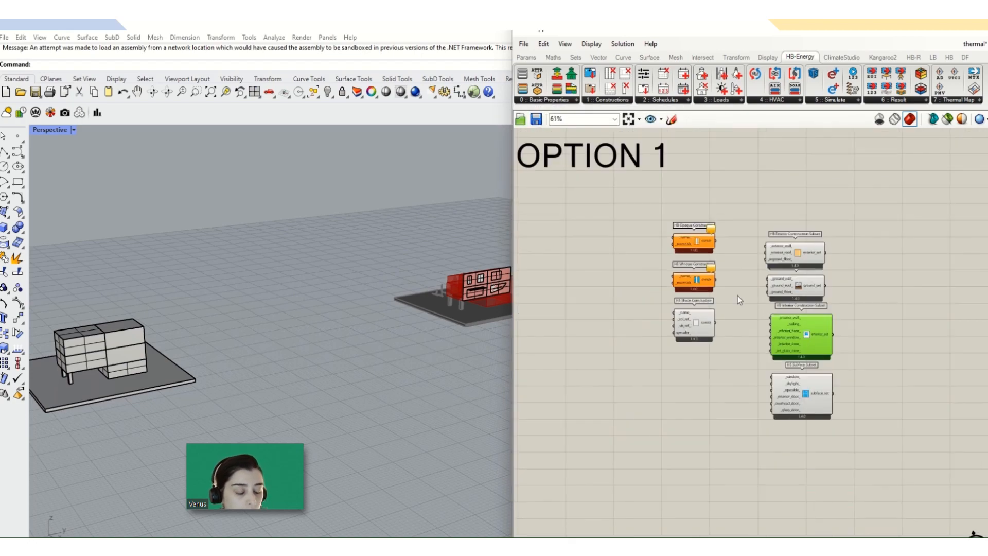
{"action": "scroll", "coordinate": [806, 246], "scroll_direction": "up", "scroll_amount": 3}
{"action": "left_click", "coordinate": [805, 248]}
{"action": "left_click_drag", "start_coordinate": [805, 249], "coordinate": [807, 210]}
{"action": "left_click_drag", "start_coordinate": [801, 305], "coordinate": [801, 283]}
{"action": "left_click_drag", "start_coordinate": [798, 379], "coordinate": [795, 362]}
{"action": "left_click_drag", "start_coordinate": [812, 493], "coordinate": [812, 476]}
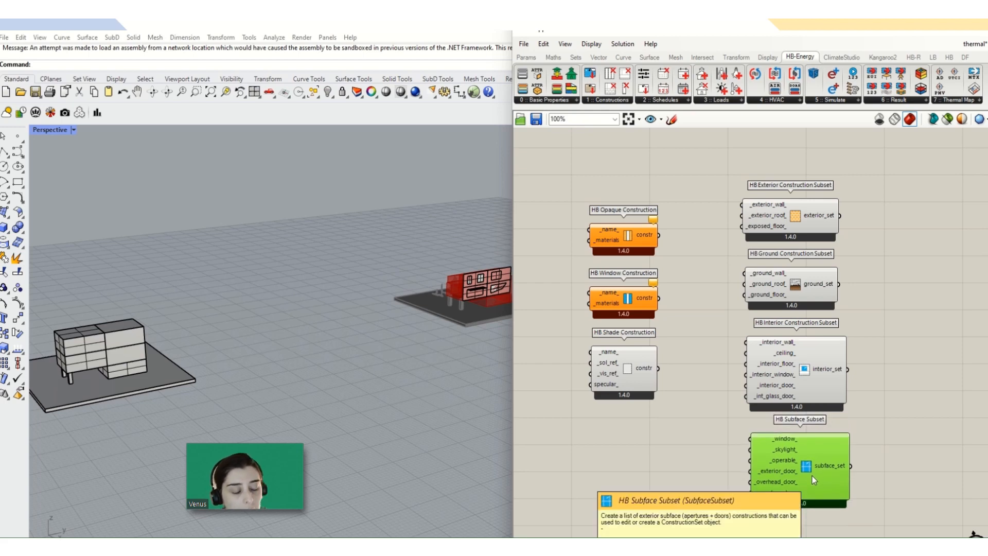
- Add an HB ConstructionSet component and position it beyond the column of four subset components
{"action": "left_click", "coordinate": [566, 100]}
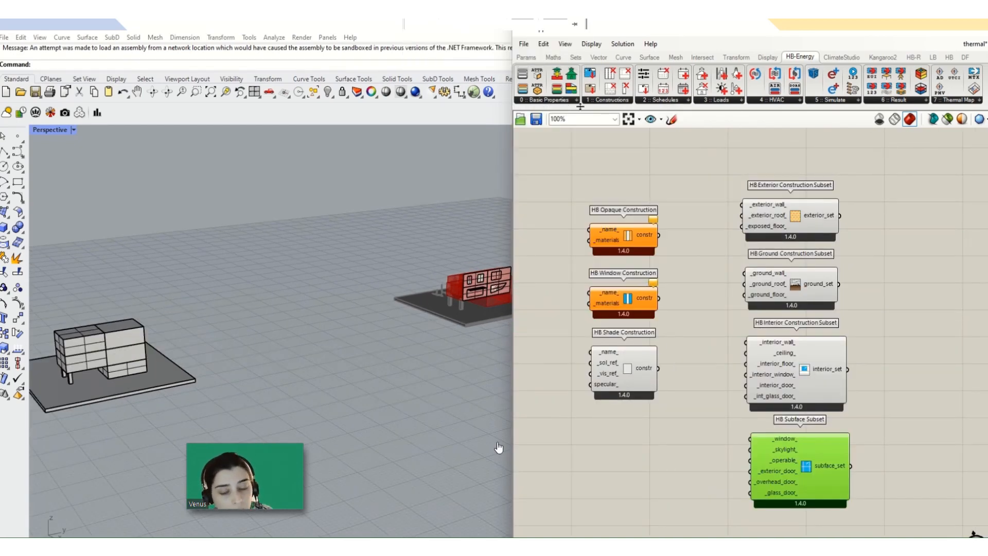
{"action": "left_click", "coordinate": [566, 102]}
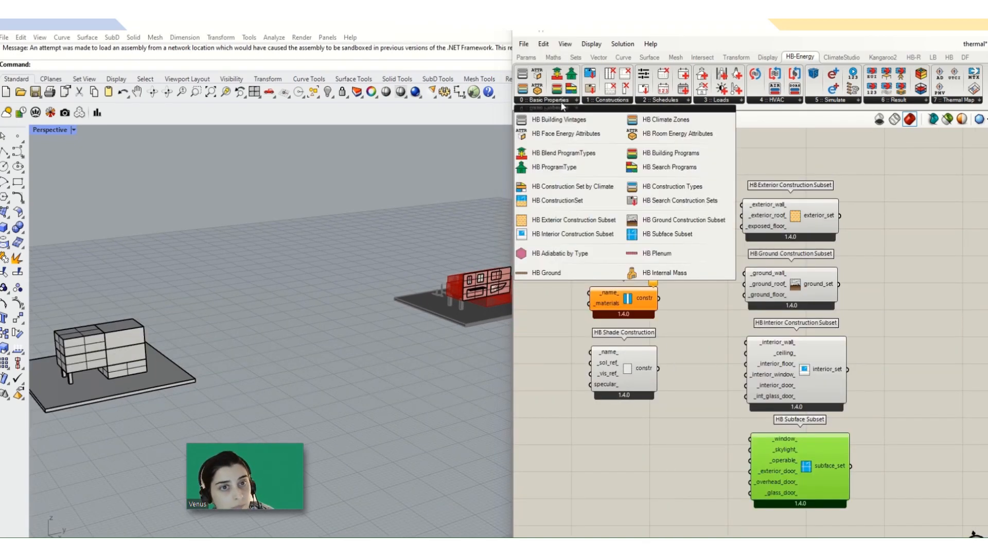
{"action": "left_click", "coordinate": [579, 203]}
{"action": "scroll", "coordinate": [506, 329], "scroll_direction": "down", "scroll_amount": 2}
{"action": "left_click", "coordinate": [889, 357]}
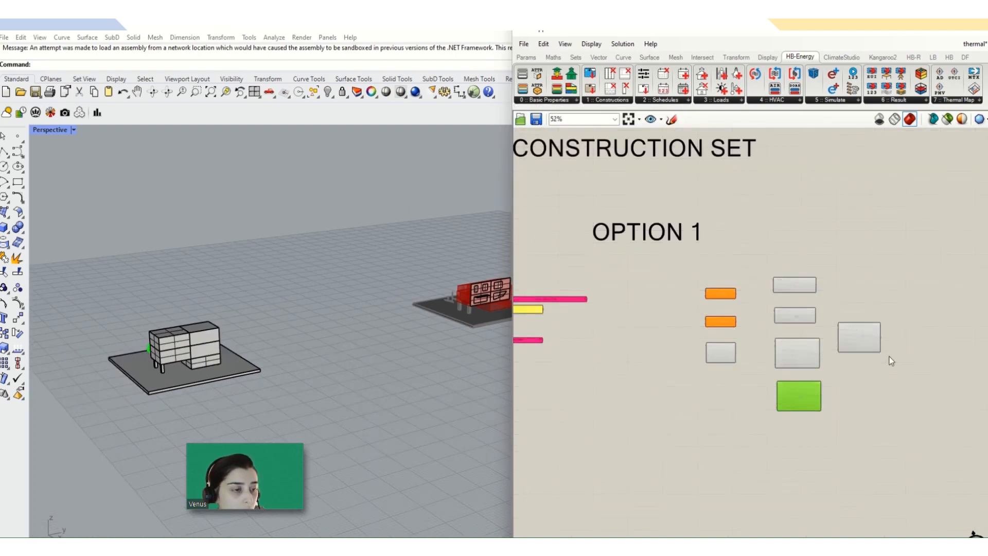
{"action": "scroll", "coordinate": [867, 331], "scroll_direction": "up", "scroll_amount": 1}
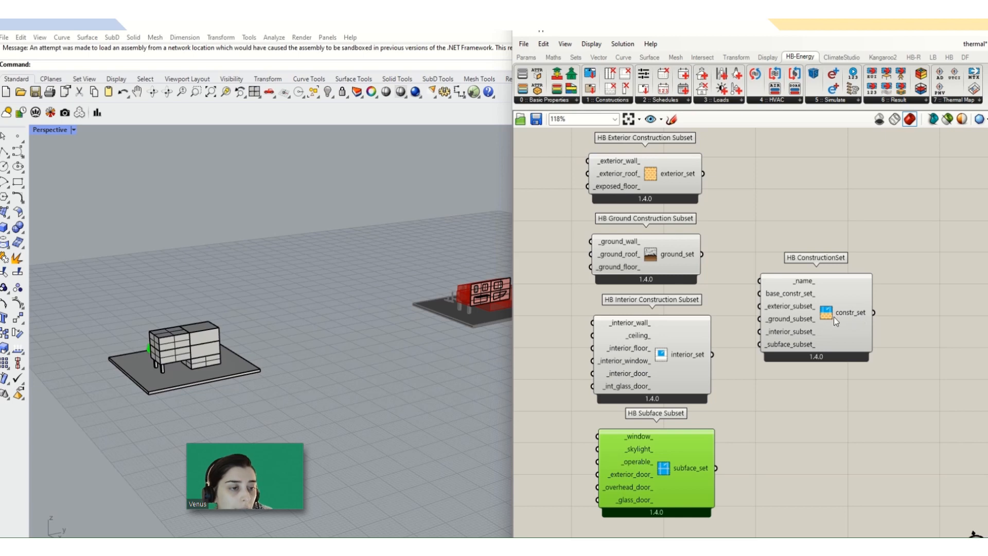
{"action": "left_click_drag", "start_coordinate": [834, 317], "coordinate": [923, 309]}
{"action": "left_click_drag", "start_coordinate": [858, 298], "coordinate": [857, 271]}
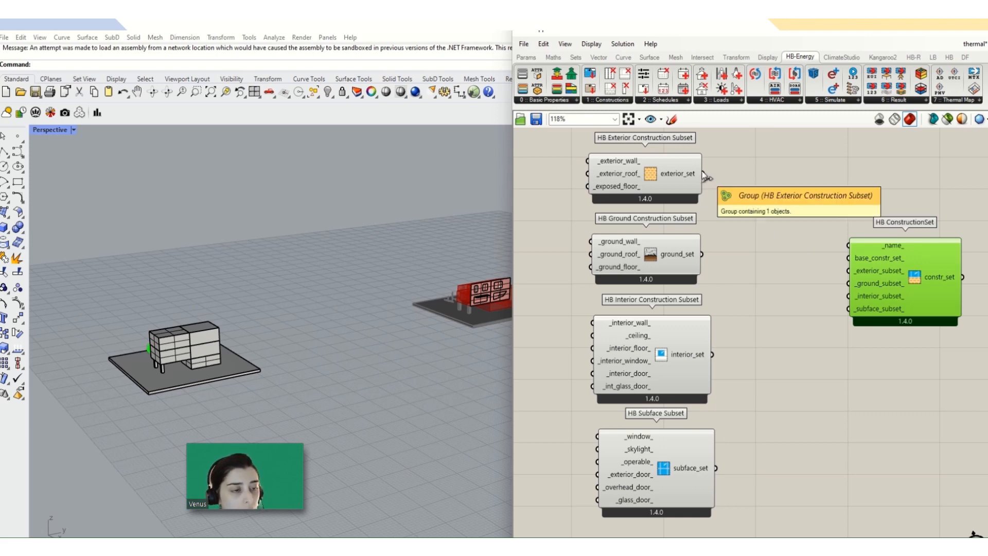
- Wire the exterior_set, ground_set, interior_set and subface_set outputs into the matching subset inputs of HB ConstructionSet
{"action": "left_click_drag", "start_coordinate": [704, 174], "coordinate": [848, 270]}
{"action": "left_click_drag", "start_coordinate": [701, 254], "coordinate": [848, 283]}
{"action": "left_click_drag", "start_coordinate": [712, 355], "coordinate": [849, 296]}
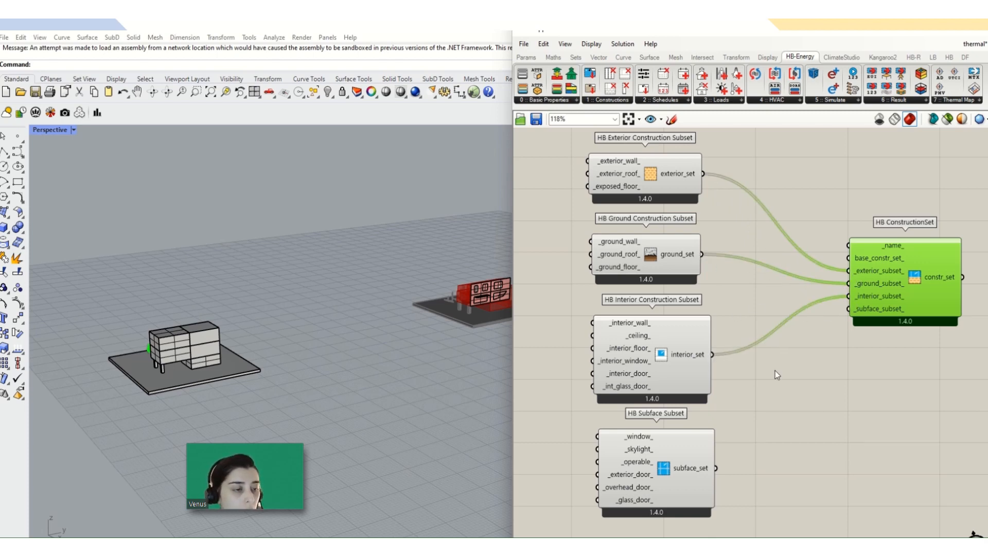
{"action": "left_click_drag", "start_coordinate": [716, 468], "coordinate": [848, 309]}
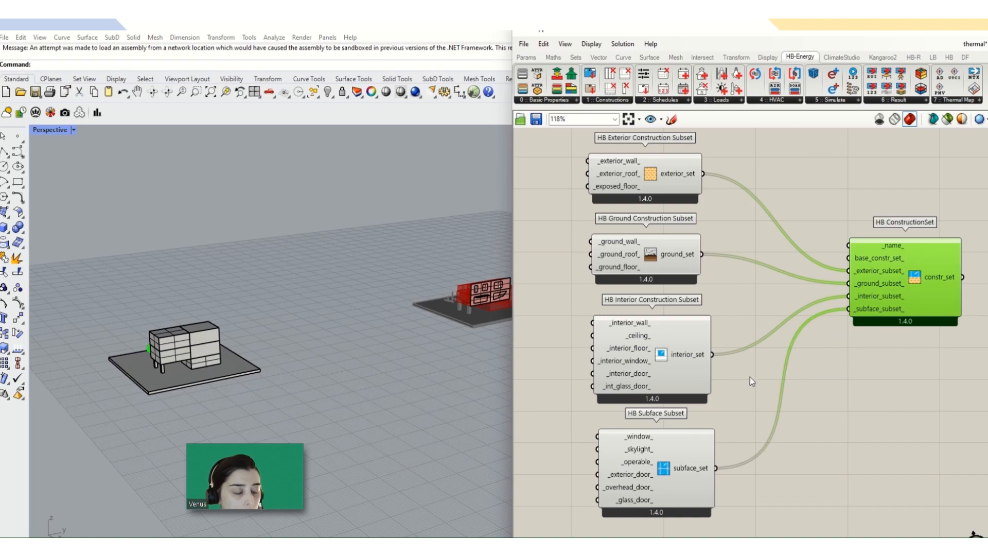
- Review the Option 1 component chain from the library searches to the constr_set output, including its description and the opaque construction
{"action": "scroll", "coordinate": [777, 332], "scroll_direction": "down", "scroll_amount": 3}
{"action": "scroll", "coordinate": [822, 318], "scroll_direction": "down", "scroll_amount": 5}
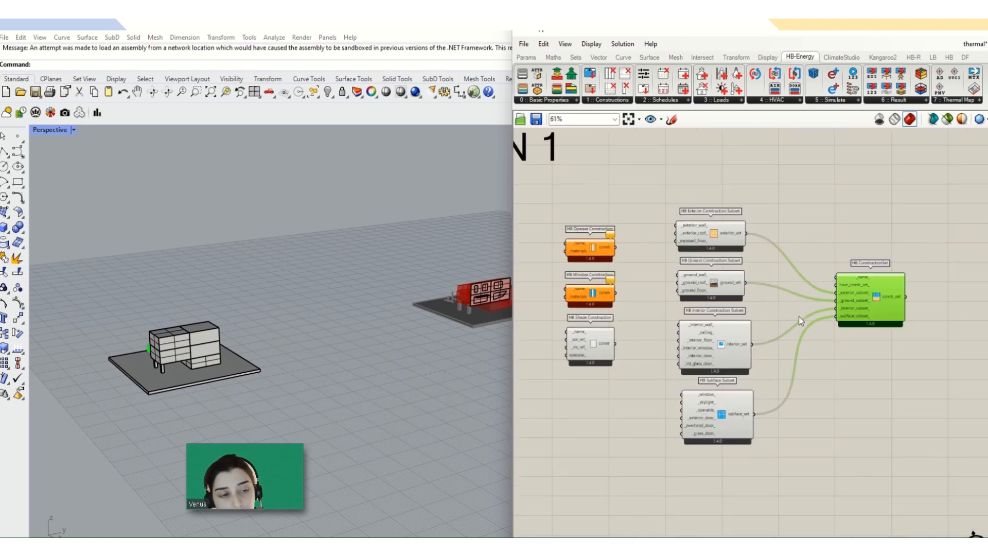
{"action": "scroll", "coordinate": [621, 343], "scroll_direction": "up", "scroll_amount": 2}
{"action": "right_click_drag", "start_coordinate": [689, 289], "coordinate": [782, 289]}
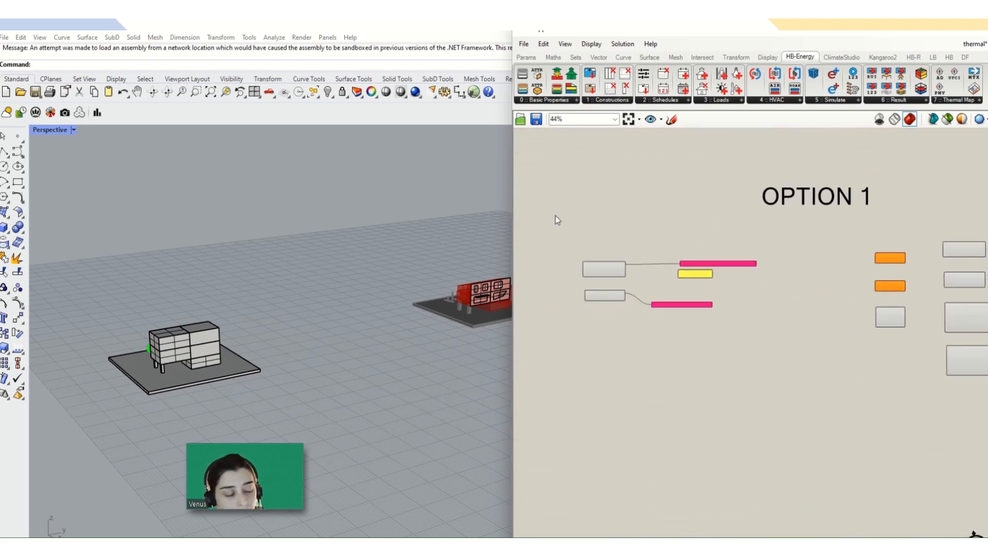
{"action": "scroll", "coordinate": [654, 277], "scroll_direction": "up", "scroll_amount": 3}
{"action": "scroll", "coordinate": [585, 287], "scroll_direction": "down", "scroll_amount": 4}
{"action": "scroll", "coordinate": [787, 304], "scroll_direction": "up", "scroll_amount": 1}
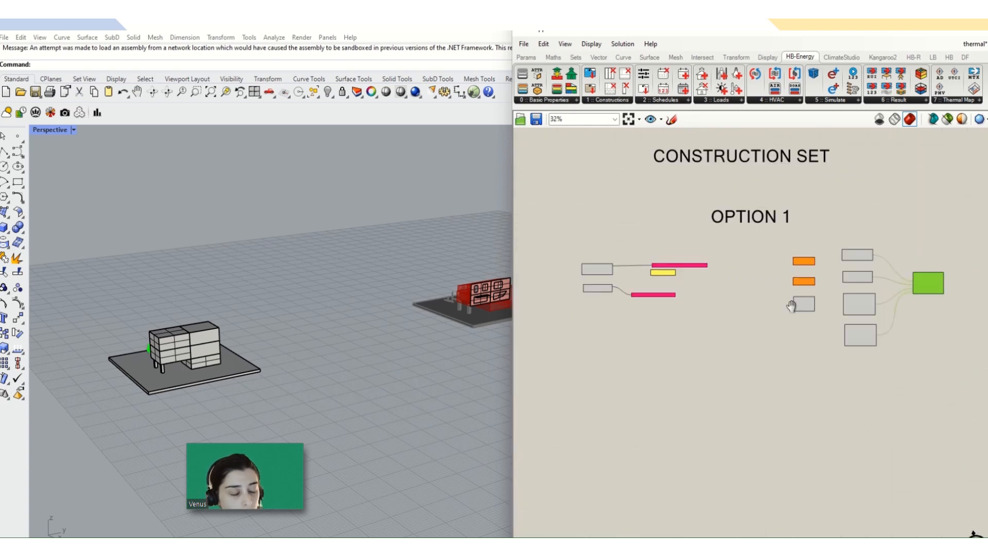
{"action": "scroll", "coordinate": [863, 334], "scroll_direction": "up", "scroll_amount": 3}
{"action": "scroll", "coordinate": [864, 333], "scroll_direction": "up", "scroll_amount": 2}
{"action": "mouse_move", "coordinate": [945, 245]}
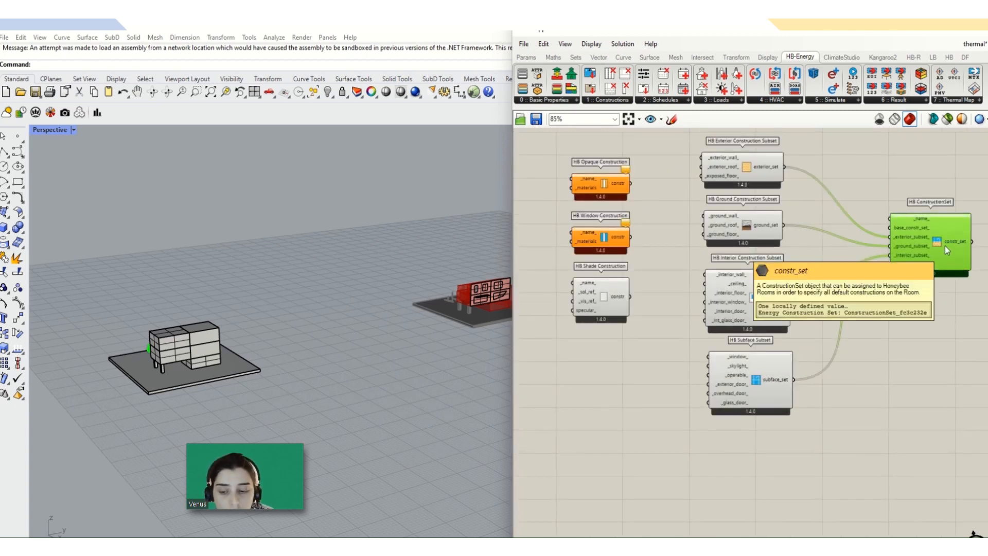
{"action": "scroll", "coordinate": [945, 246], "scroll_direction": "down", "scroll_amount": 3}
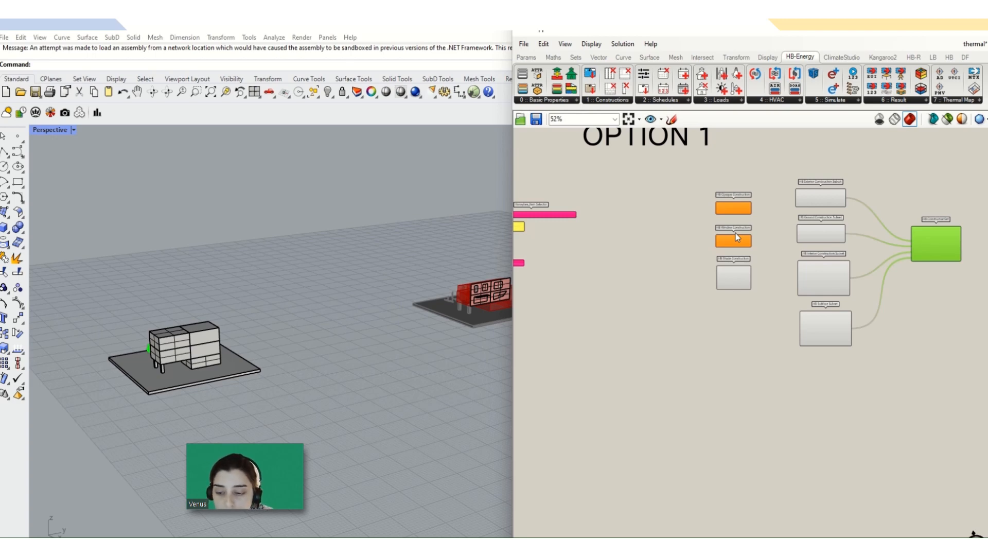
{"action": "scroll", "coordinate": [736, 233], "scroll_direction": "up", "scroll_amount": 4}
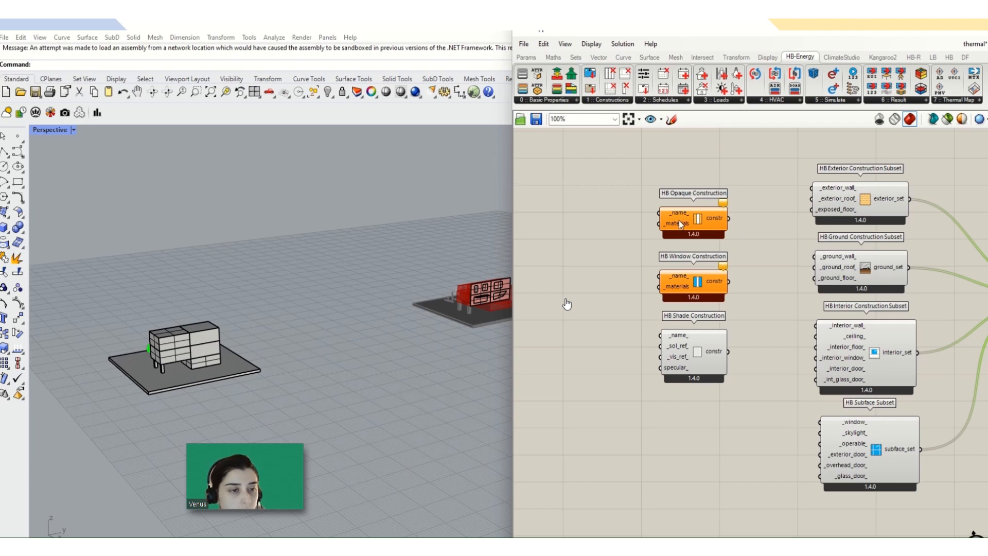
{"action": "mouse_move", "coordinate": [718, 222]}
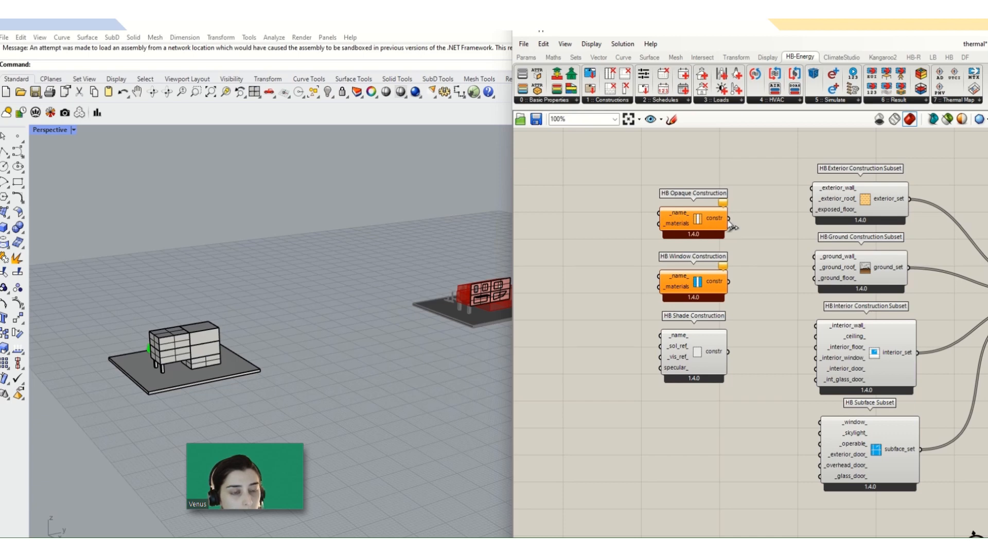
- Connect the HB Opaque Construction output to the exterior wall input of the exterior subset and move the component up beside it
{"action": "left_click_drag", "start_coordinate": [728, 218], "coordinate": [813, 188]}
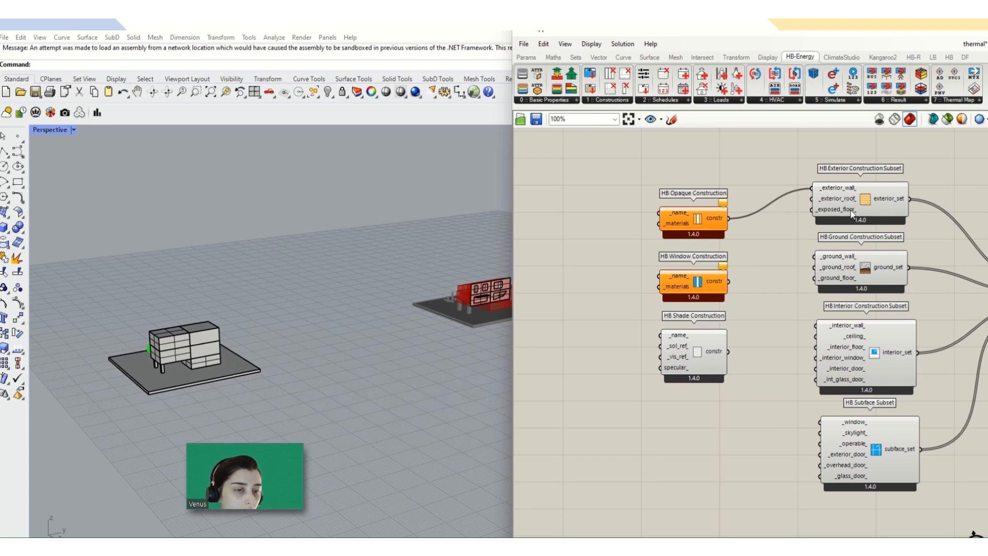
{"action": "left_click_drag", "start_coordinate": [694, 225], "coordinate": [698, 211]}
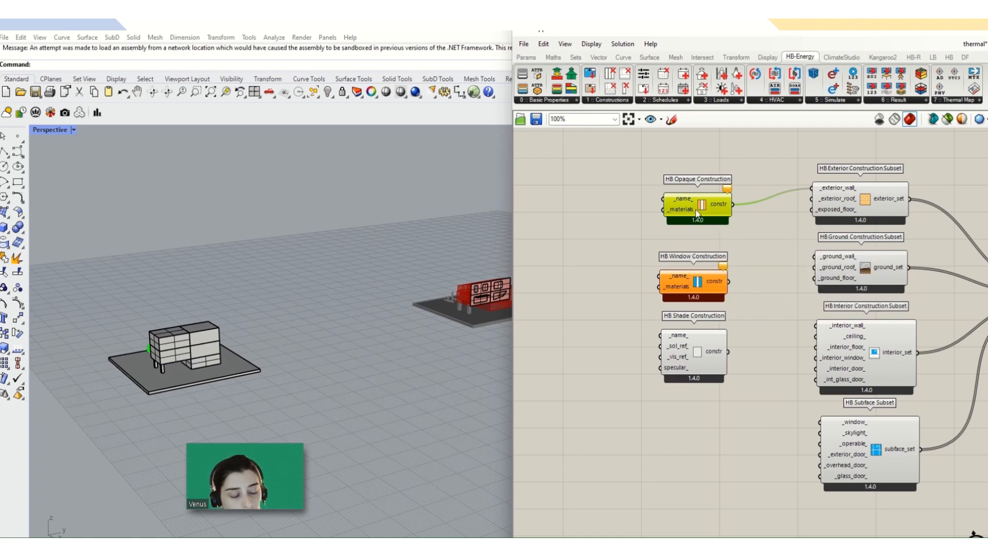
{"action": "mouse_move", "coordinate": [692, 211]}
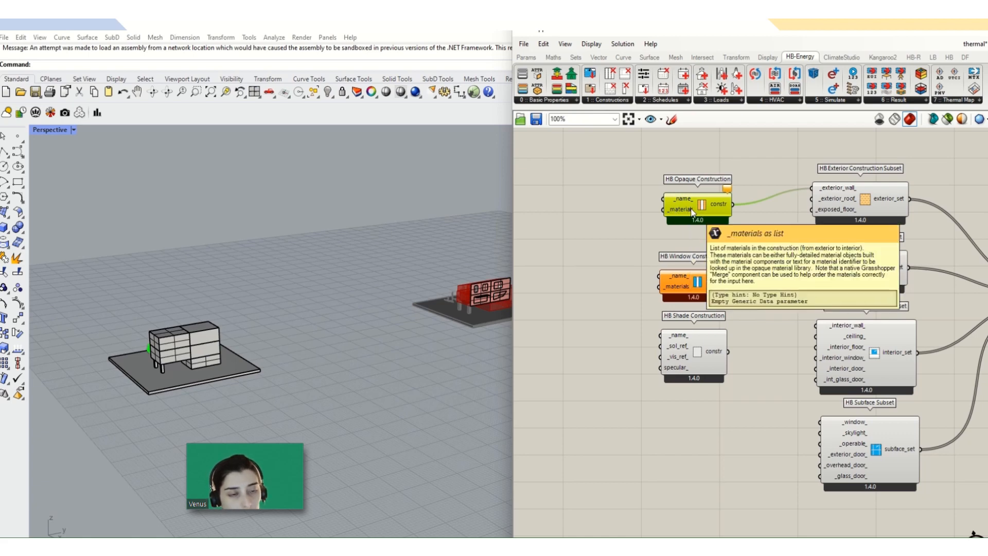
- Separate the search groups by moving HB Search Constructions, its selector and the Generic Double Pane panel below HB Search Materials
{"action": "scroll", "coordinate": [692, 216], "scroll_direction": "down", "scroll_amount": 4}
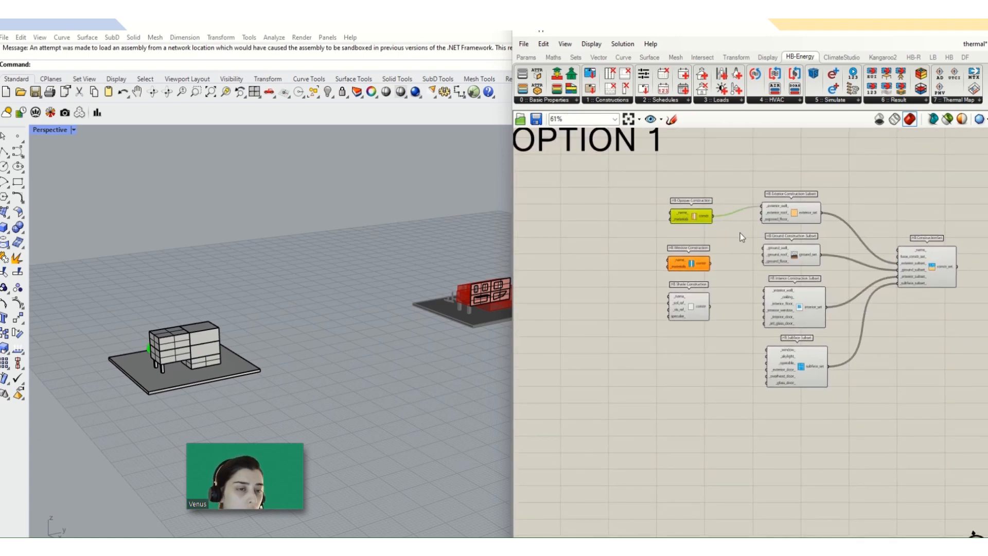
{"action": "right_click_drag", "start_coordinate": [663, 226], "coordinate": [785, 230]}
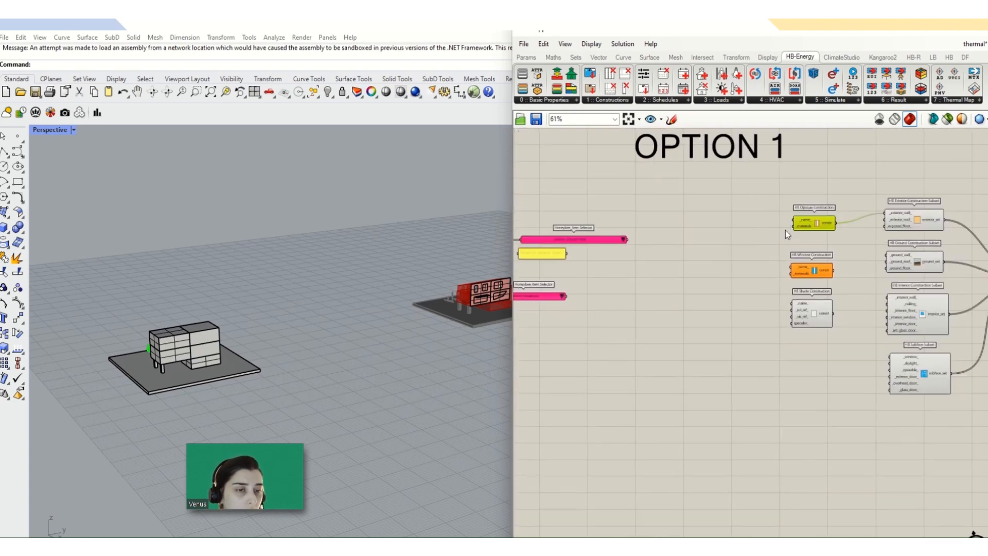
{"action": "right_click_drag", "start_coordinate": [597, 267], "coordinate": [779, 281]}
{"action": "scroll", "coordinate": [779, 281], "scroll_direction": "up", "scroll_amount": 4}
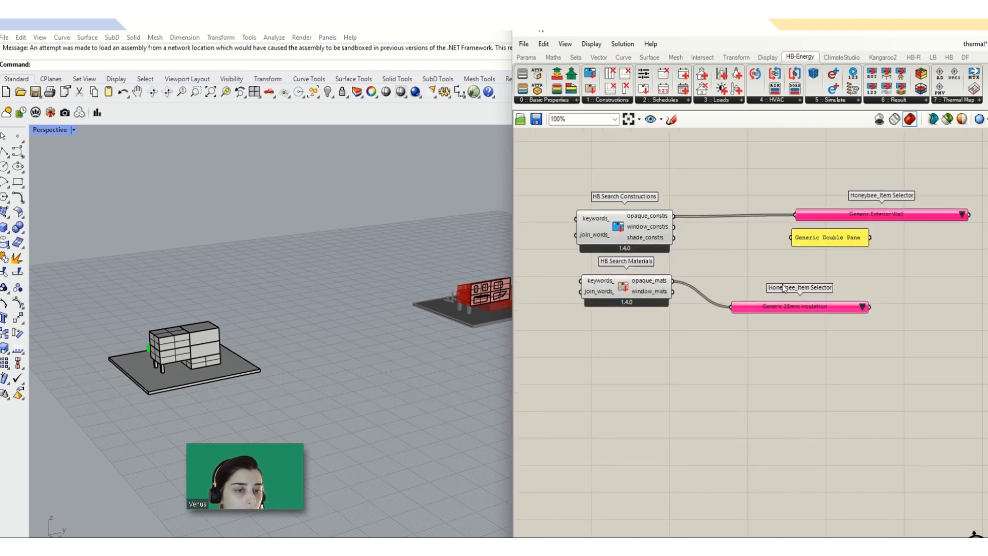
{"action": "left_click", "coordinate": [797, 303]}
{"action": "left_click_drag", "start_coordinate": [795, 299], "coordinate": [795, 289]}
{"action": "left_click_drag", "start_coordinate": [860, 274], "coordinate": [653, 300]}
{"action": "scroll", "coordinate": [667, 337], "scroll_direction": "down", "scroll_amount": 7}
{"action": "scroll", "coordinate": [763, 282], "scroll_direction": "up", "scroll_amount": 8}
{"action": "scroll", "coordinate": [772, 314], "scroll_direction": "down", "scroll_amount": 3}
{"action": "left_click_drag", "start_coordinate": [790, 322], "coordinate": [553, 383]}
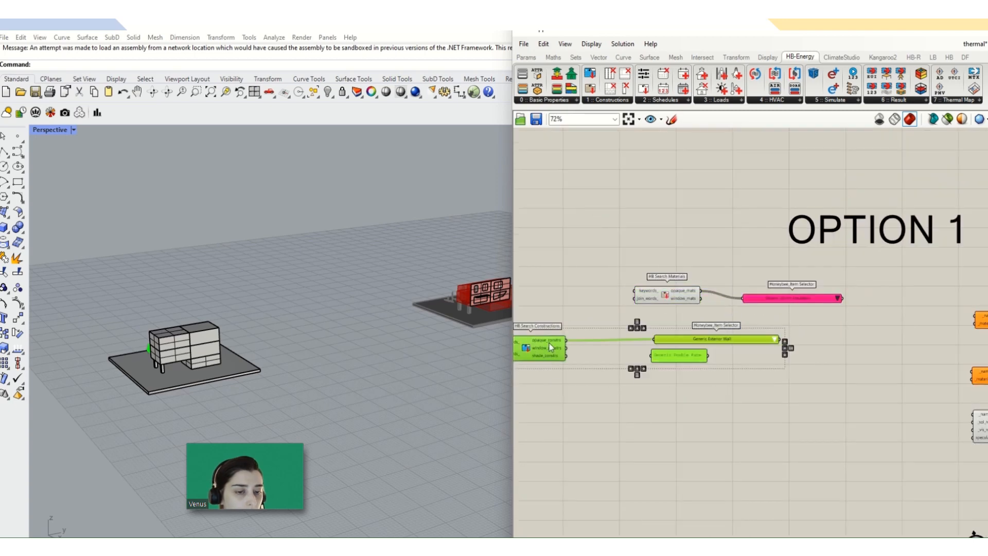
{"action": "left_click_drag", "start_coordinate": [558, 345], "coordinate": [539, 441]}
{"action": "scroll", "coordinate": [734, 321], "scroll_direction": "up", "scroll_amount": 3}
- Shift HB Search Materials and its Generic 25mm Insulation selector away from the OPTION 1 title, bringing them closer together
{"action": "left_click_drag", "start_coordinate": [661, 273], "coordinate": [569, 288]}
{"action": "left_click_drag", "start_coordinate": [776, 286], "coordinate": [640, 292]}
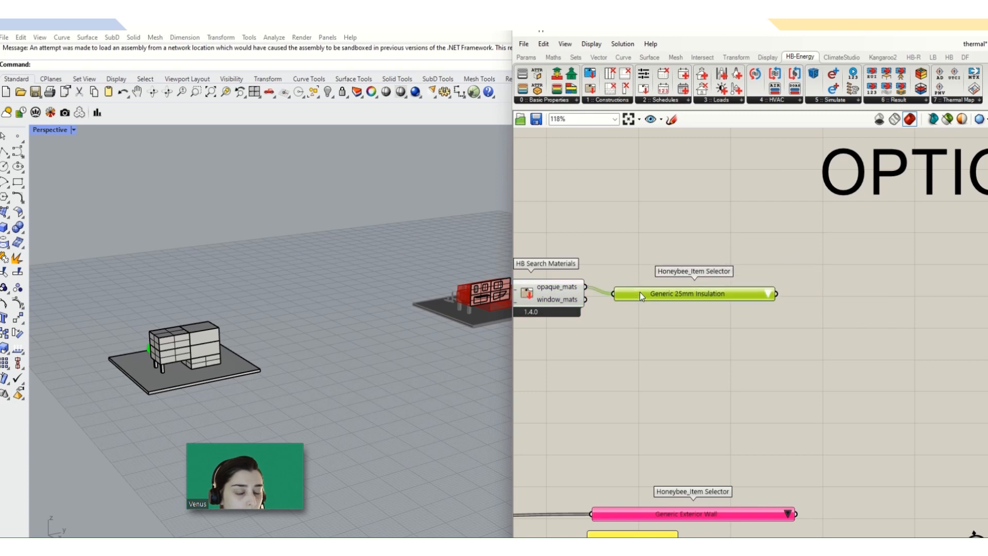
{"action": "scroll", "coordinate": [640, 292], "scroll_direction": "down", "scroll_amount": 2}
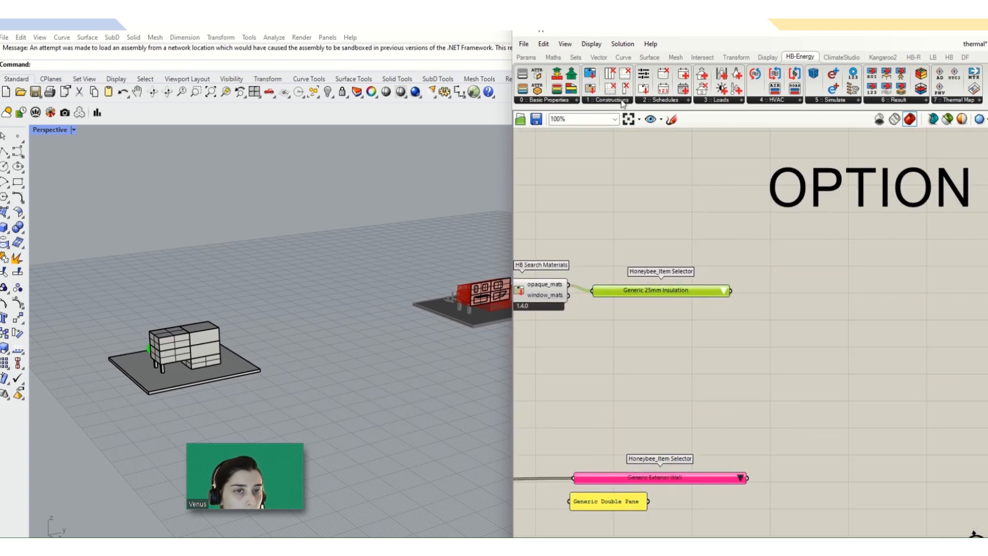
- Place an HB Deconstruct Material component, feed it from the Generic 25mm Insulation selector, and add a panel beside it
{"action": "left_click", "coordinate": [621, 100]}
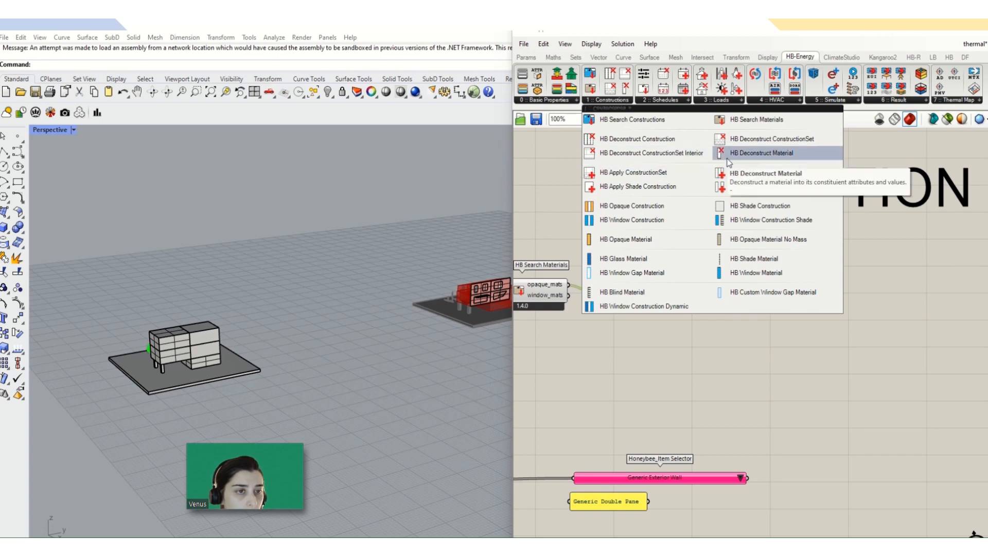
{"action": "left_click_drag", "start_coordinate": [727, 155], "coordinate": [818, 308]}
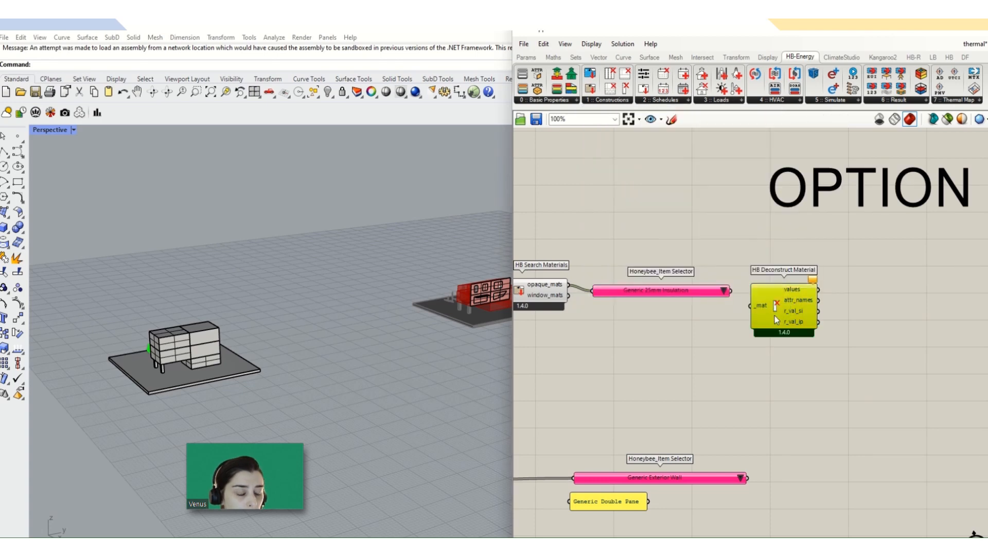
{"action": "left_click_drag", "start_coordinate": [732, 291], "coordinate": [784, 309]}
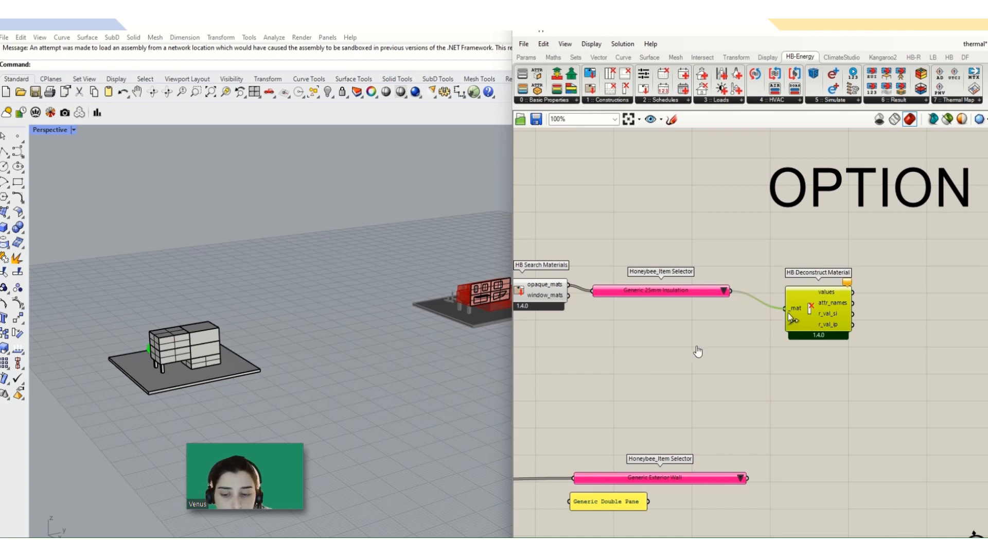
{"action": "double_click", "coordinate": [907, 308]}
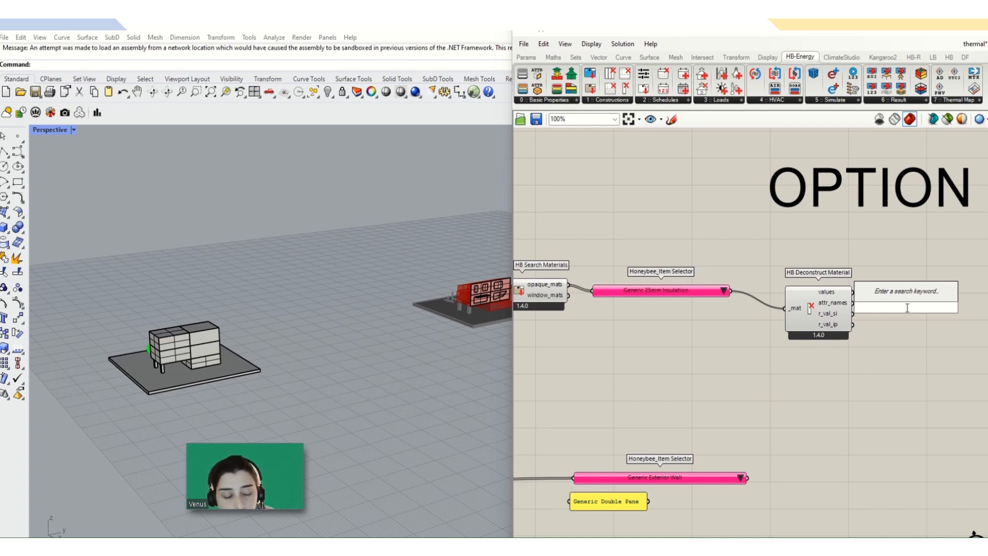
{"action": "type", "text": "panel"}
{"action": "key", "text": "Return"}
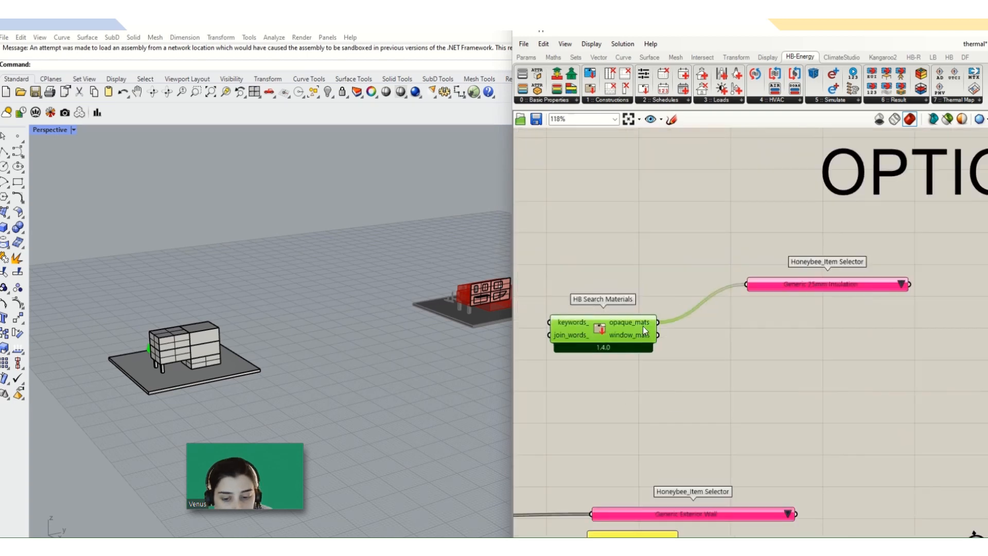
- Reposition HB Search Materials and its insulation selector close together, leaving free canvas space after the selector
{"action": "left_click_drag", "start_coordinate": [644, 329], "coordinate": [606, 294]}
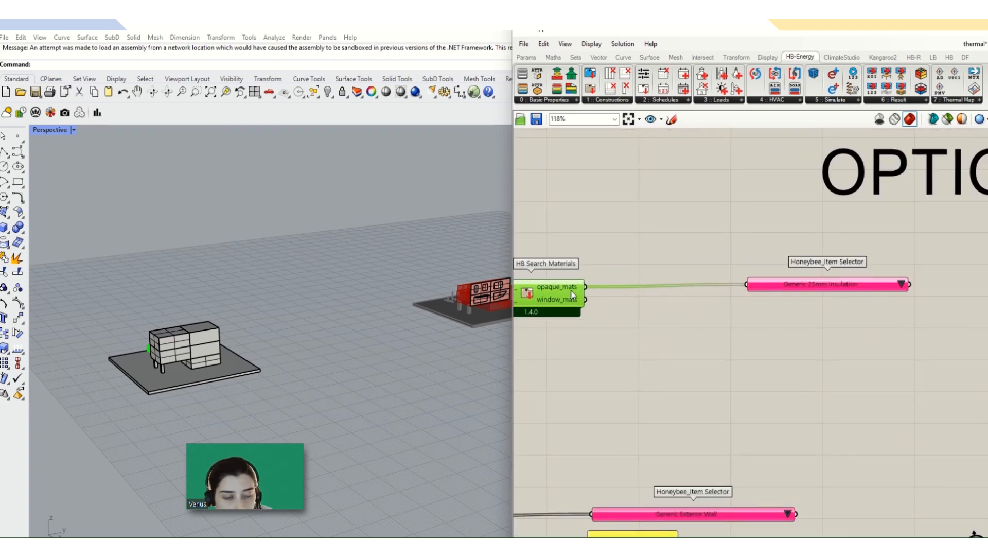
{"action": "left_click_drag", "start_coordinate": [772, 284], "coordinate": [640, 292]}
{"action": "scroll", "coordinate": [641, 291], "scroll_direction": "down", "scroll_amount": 3}
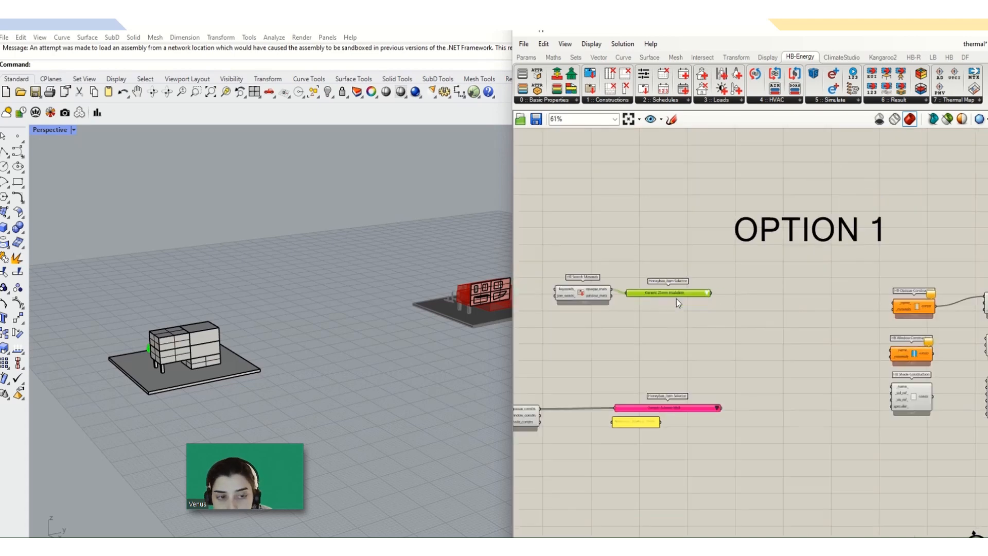
{"action": "scroll", "coordinate": [676, 299], "scroll_direction": "up", "scroll_amount": 3}
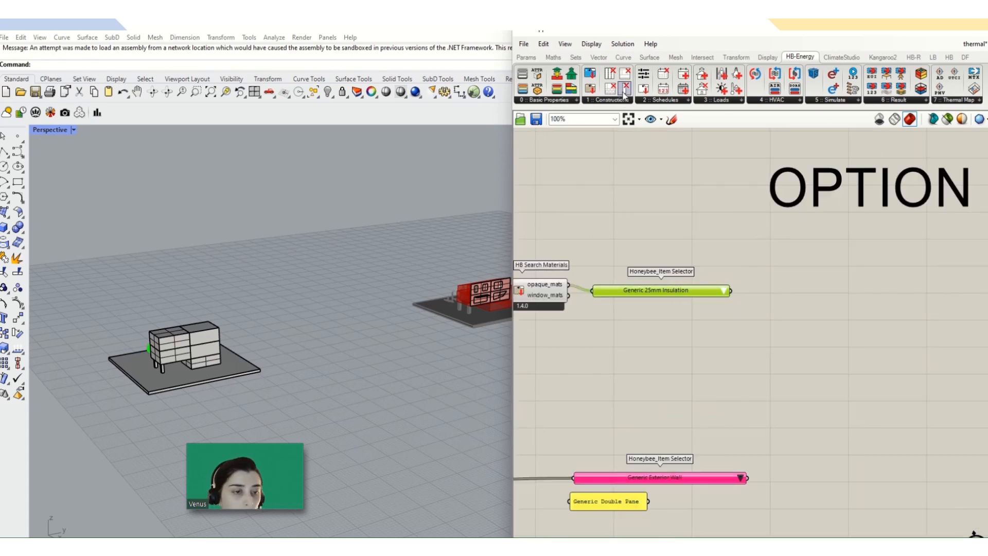
- Add an HB Deconstruct Material component and connect the Generic 25mm Insulation selector to its material input
{"action": "mouse_move", "coordinate": [623, 102]}
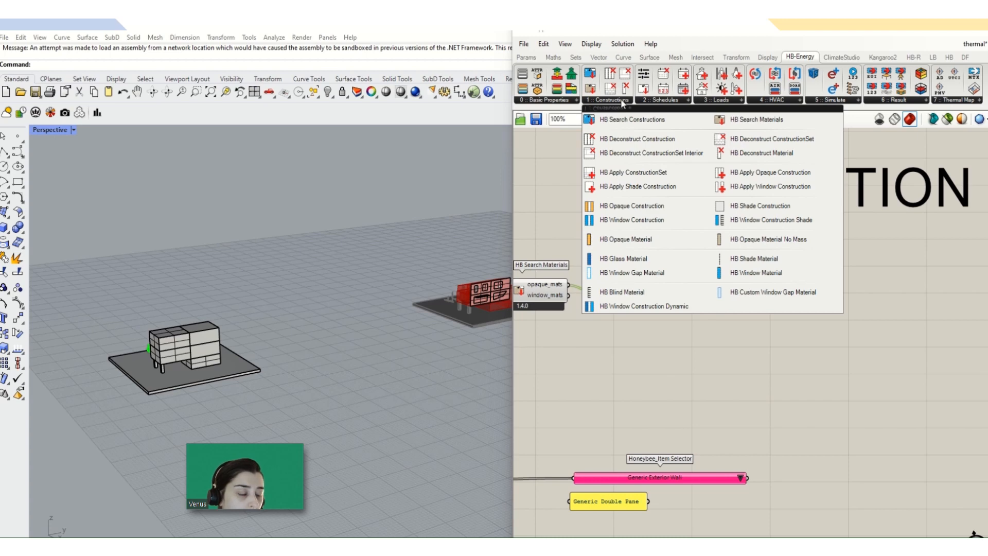
{"action": "left_click", "coordinate": [728, 160]}
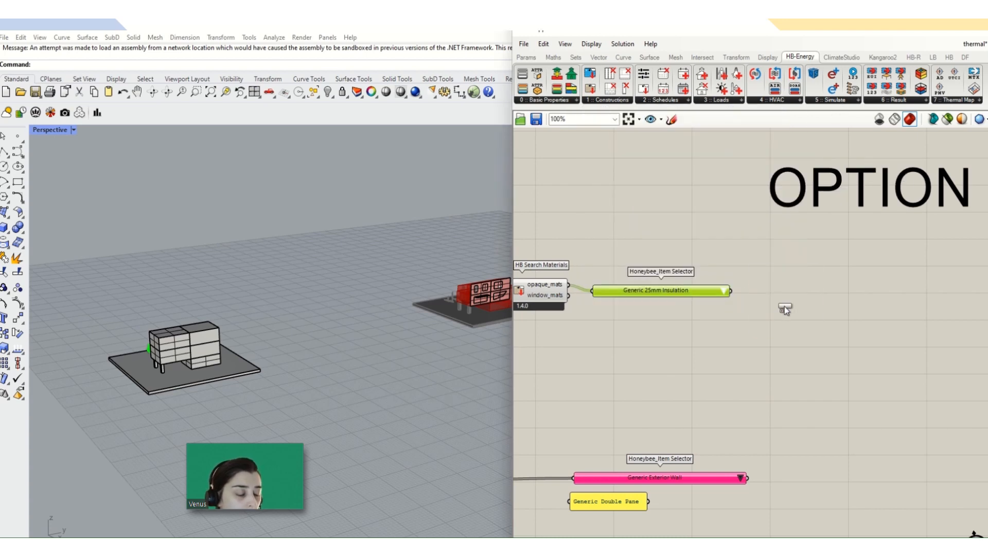
{"action": "left_click", "coordinate": [785, 307]}
{"action": "left_click_drag", "start_coordinate": [731, 291], "coordinate": [787, 309]}
- Add a panel beside HB Deconstruct Material and connect the values output to it
{"action": "double_click", "coordinate": [906, 308]}
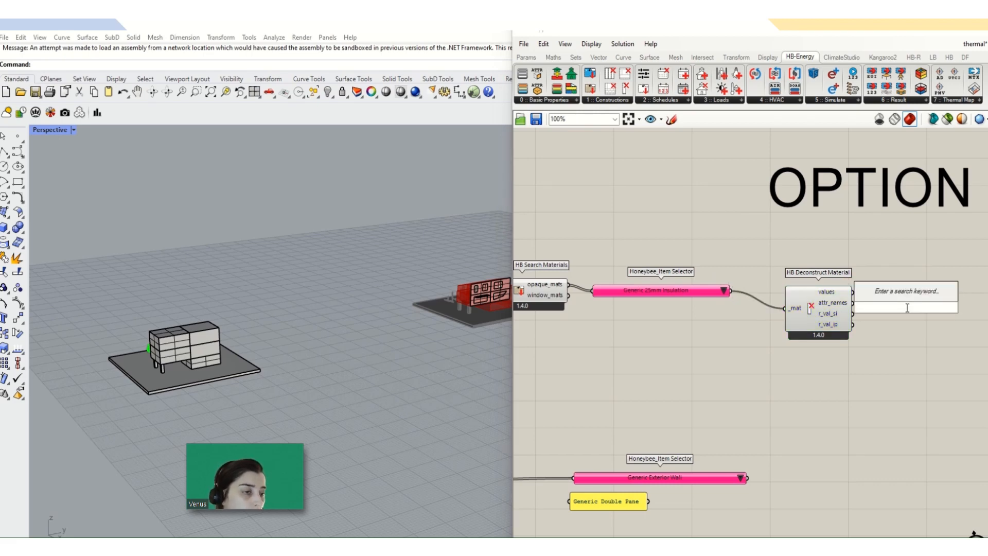
{"action": "type", "text": "panel"}
{"action": "key", "text": "Return"}
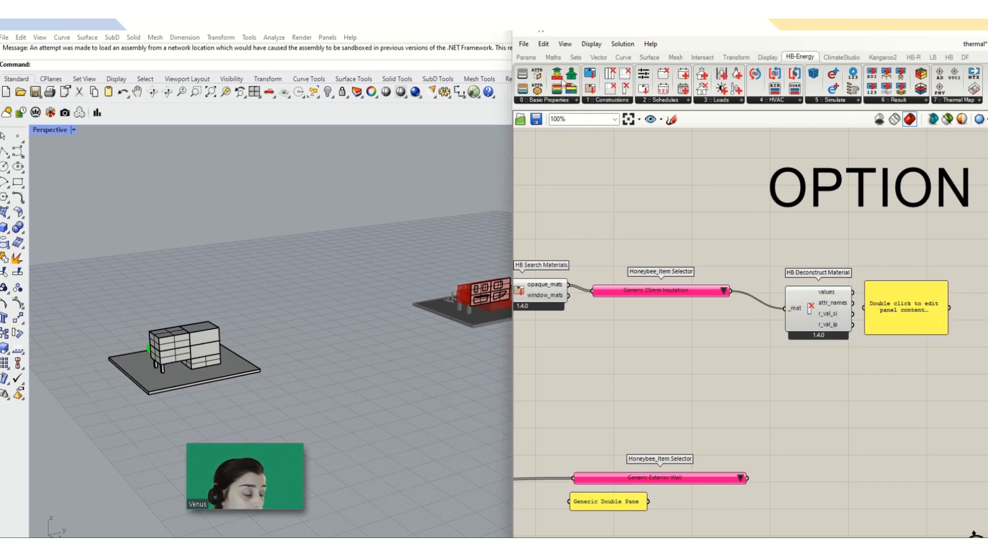
{"action": "mouse_move", "coordinate": [535, 74]}
{"action": "left_click_drag", "start_coordinate": [876, 316], "coordinate": [894, 319]}
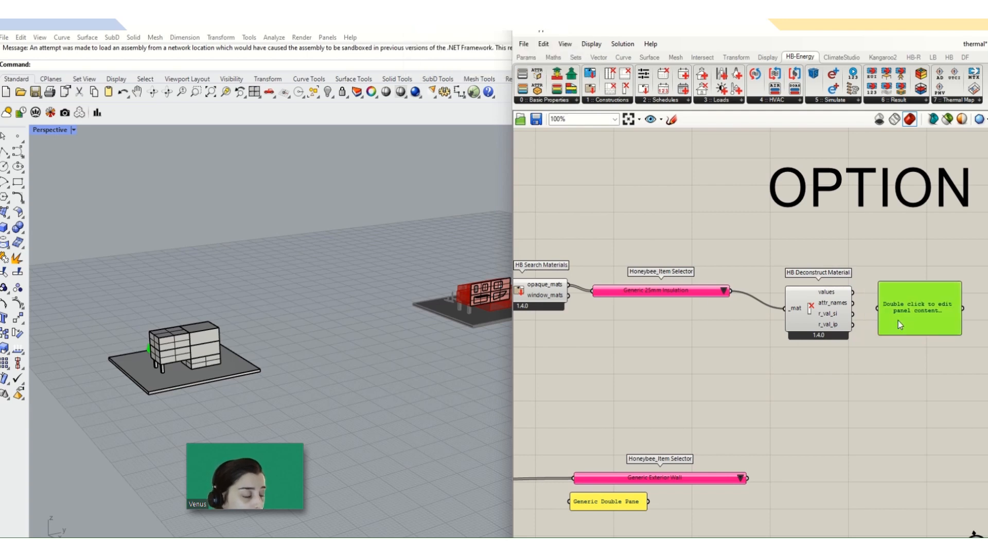
{"action": "left_click_drag", "start_coordinate": [854, 291], "coordinate": [878, 309]}
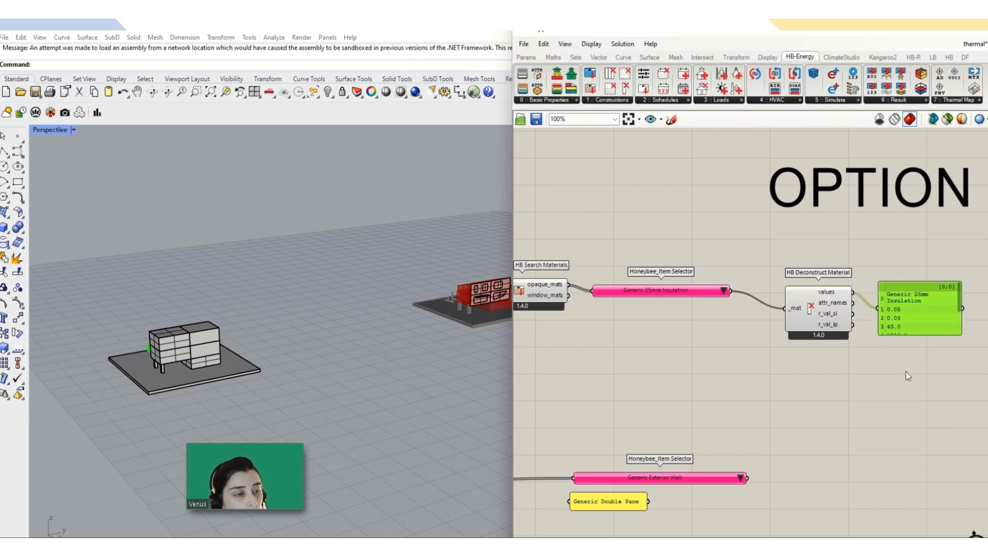
- Resize the attribute names panel and align its rows beside the values panel to compare the material's properties
{"action": "scroll", "coordinate": [719, 333], "scroll_direction": "down", "scroll_amount": 3}
{"action": "scroll", "coordinate": [826, 335], "scroll_direction": "up", "scroll_amount": 3}
{"action": "scroll", "coordinate": [826, 336], "scroll_direction": "up", "scroll_amount": 2}
{"action": "left_click_drag", "start_coordinate": [755, 335], "coordinate": [713, 409]}
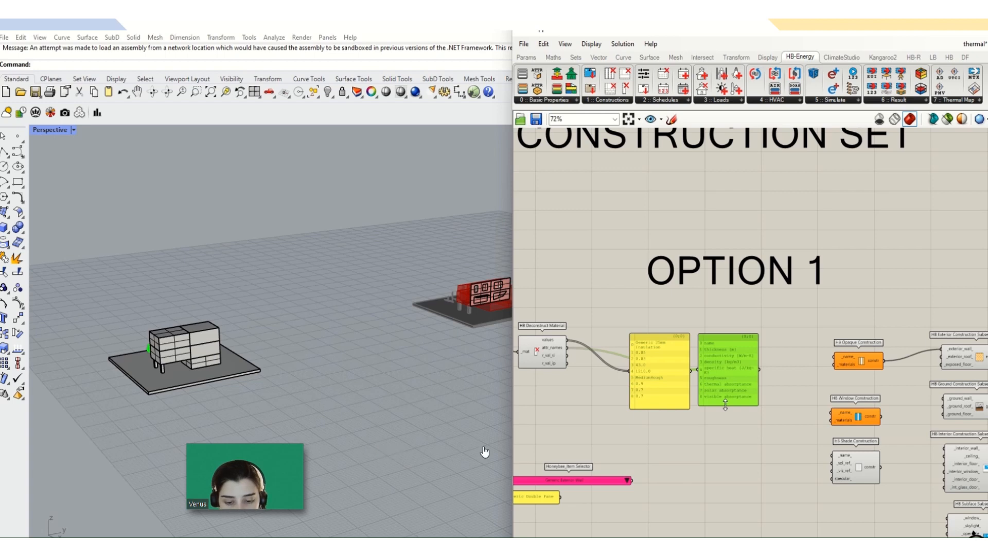
{"action": "scroll", "coordinate": [687, 375], "scroll_direction": "up", "scroll_amount": 4}
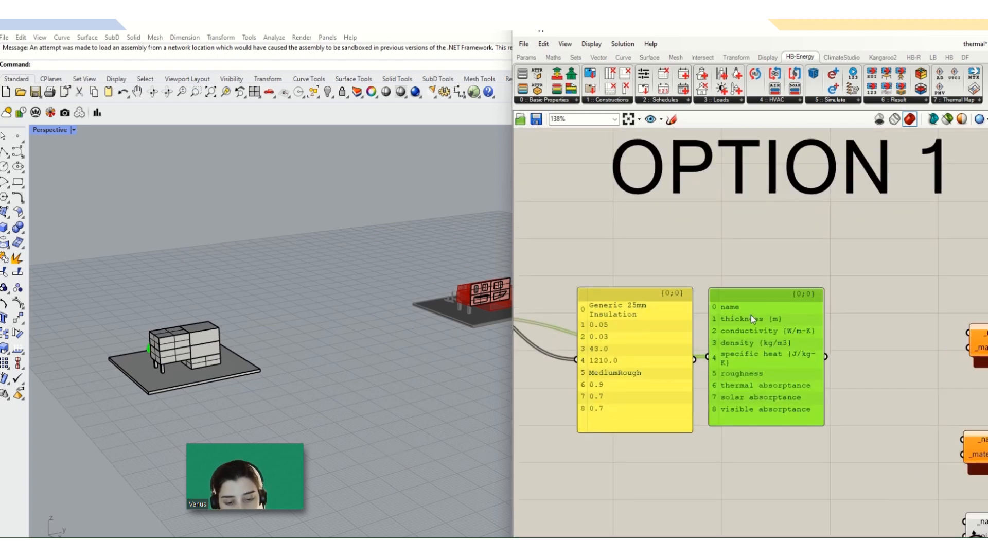
{"action": "left_click_drag", "start_coordinate": [727, 319], "coordinate": [725, 320]}
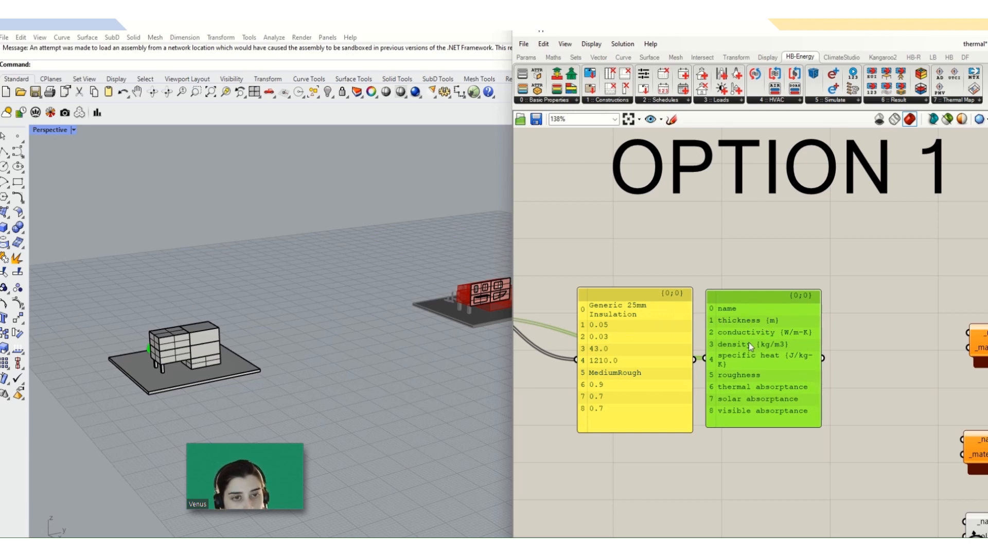
{"action": "left_click_drag", "start_coordinate": [749, 342], "coordinate": [747, 346]}
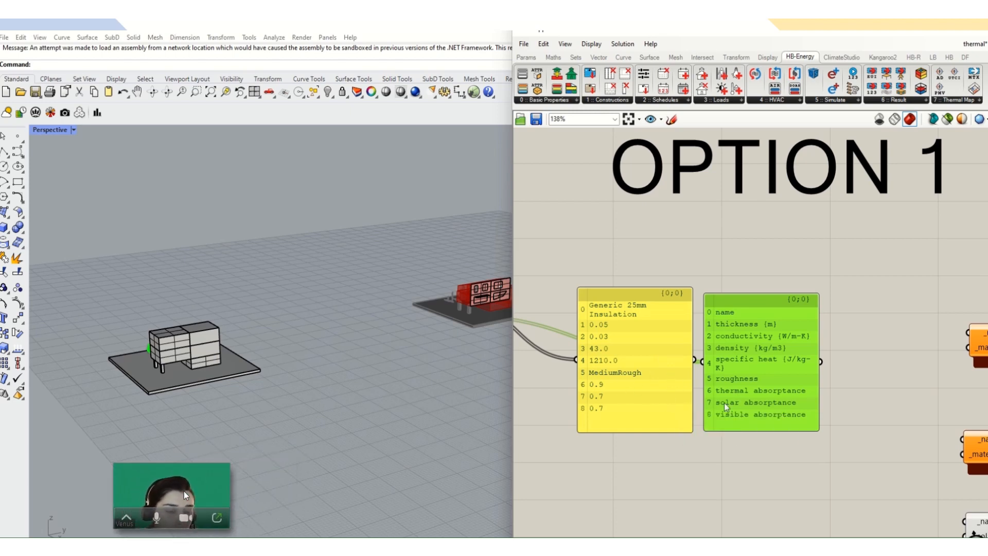
- Move the material deconstruction group away from the construction components and set the values panel apart from the attribute names panel
{"action": "scroll", "coordinate": [893, 392], "scroll_direction": "down", "scroll_amount": 2}
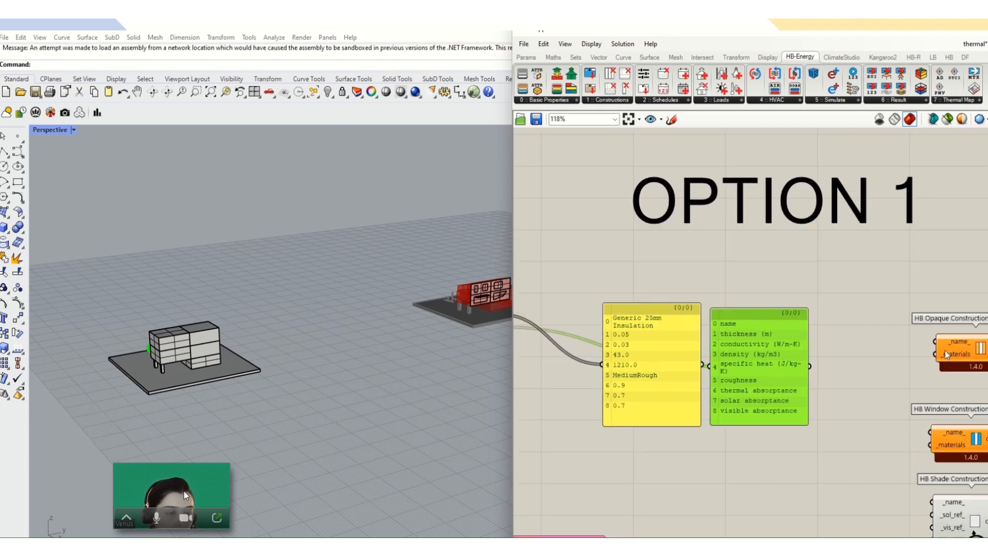
{"action": "scroll", "coordinate": [854, 348], "scroll_direction": "down", "scroll_amount": 3}
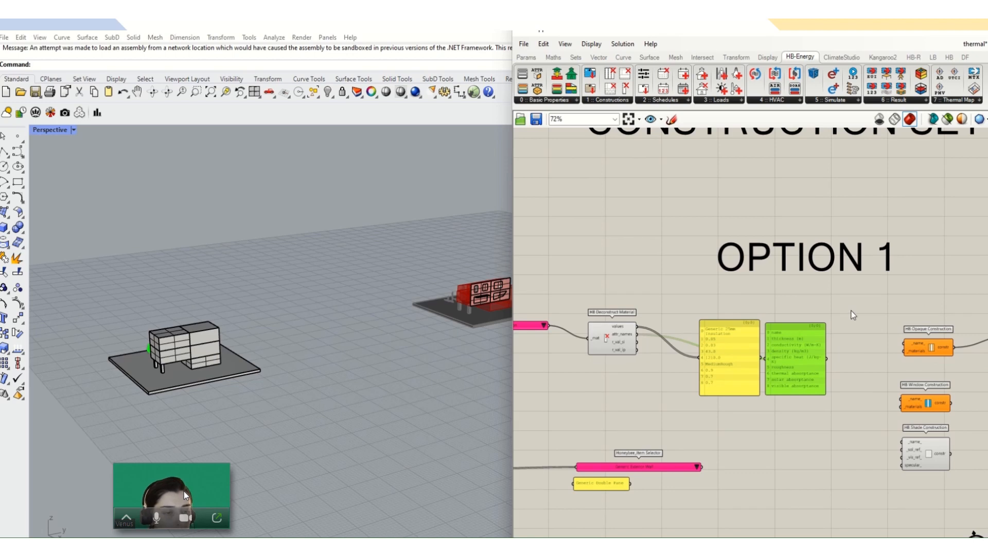
{"action": "left_click_drag", "start_coordinate": [853, 315], "coordinate": [547, 380]}
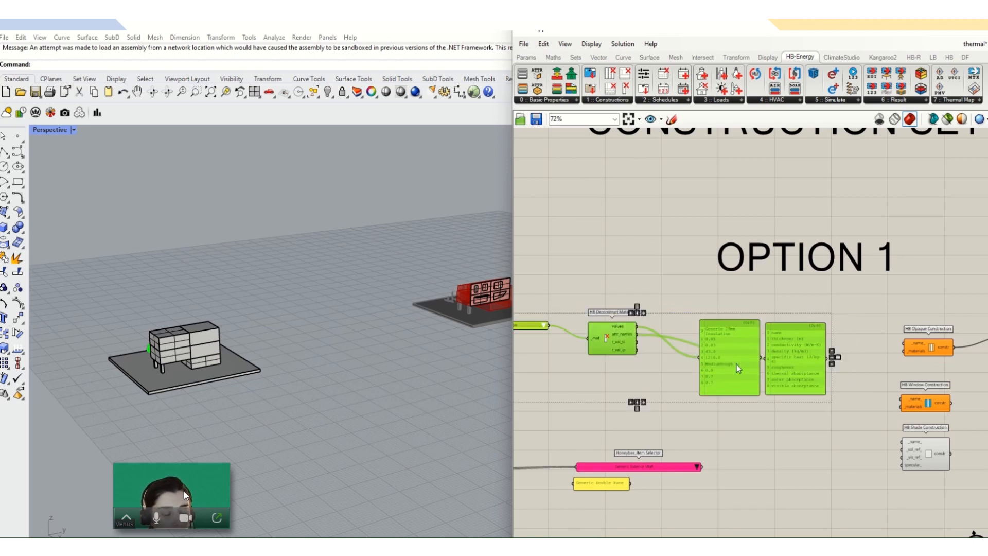
{"action": "left_click_drag", "start_coordinate": [739, 367], "coordinate": [638, 314]}
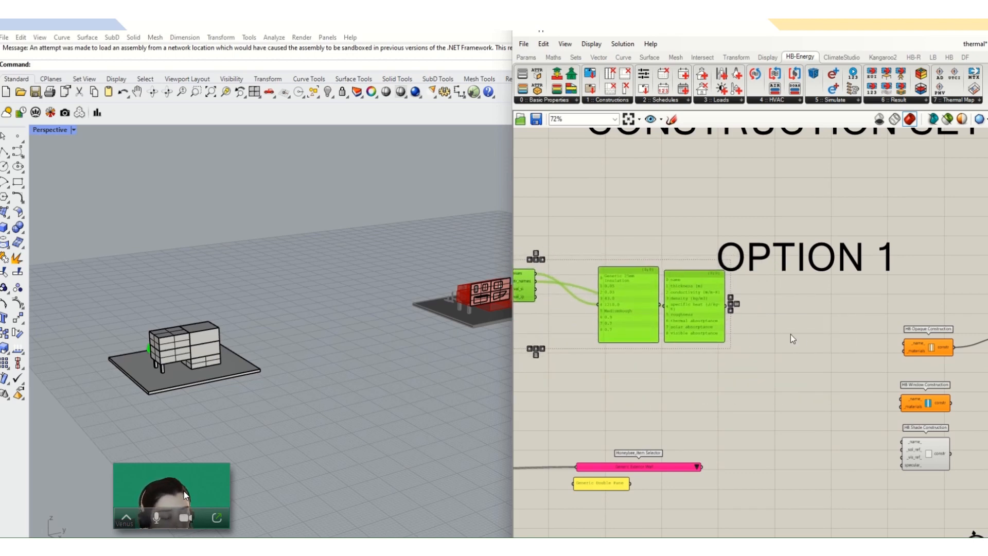
{"action": "left_click", "coordinate": [814, 353]}
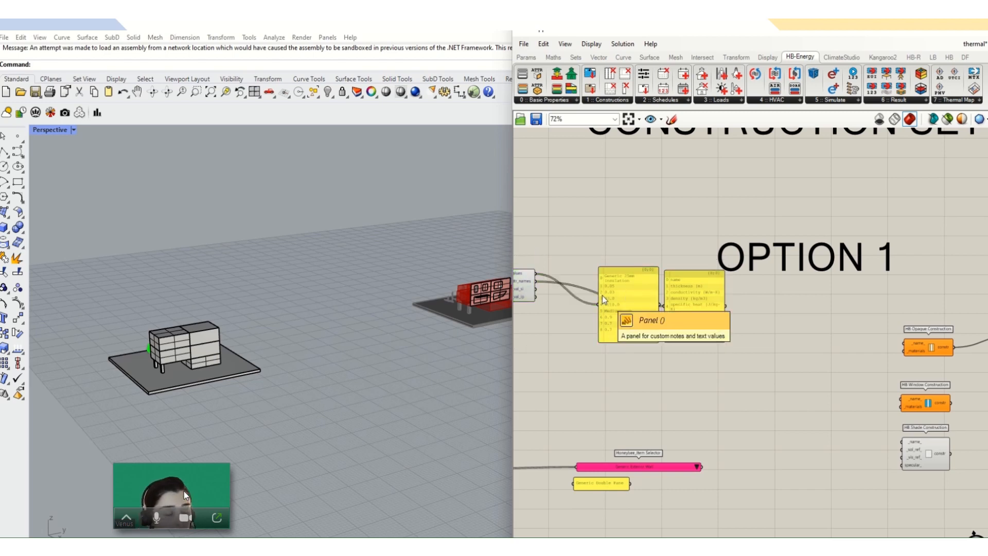
{"action": "mouse_move", "coordinate": [603, 300]}
{"action": "left_mouse_down"}
{"action": "mouse_move", "coordinate": [684, 313]}
{"action": "mouse_move", "coordinate": [588, 289]}
{"action": "left_mouse_up"}
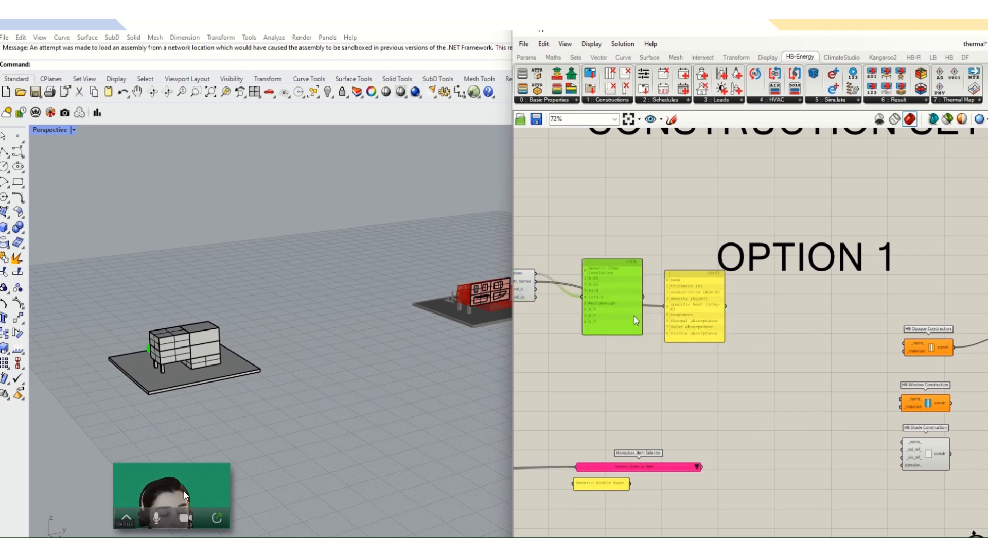
- Add a Honeybee_Item Selector below the material values and attribute names panels
{"action": "double_click", "coordinate": [663, 411]}
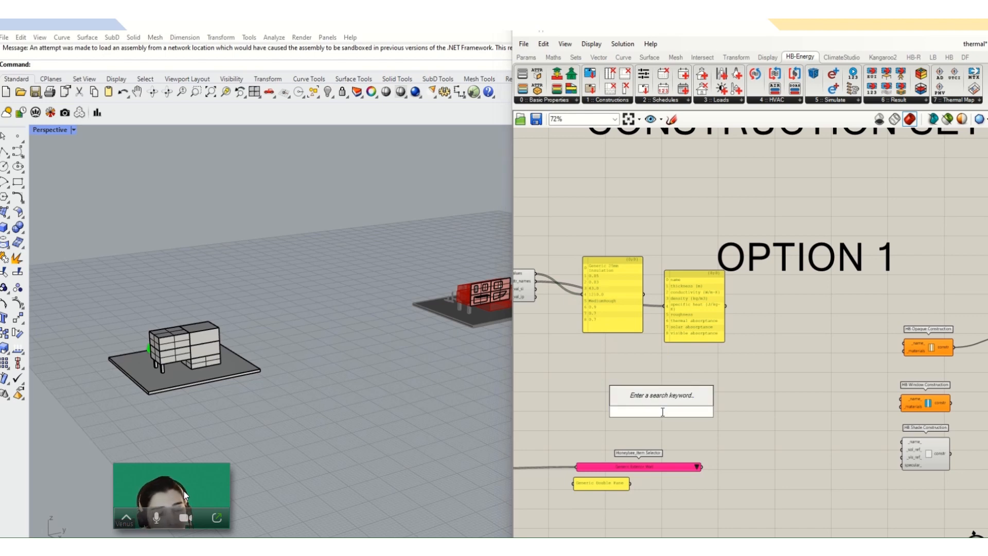
{"action": "type", "text": "ex"}
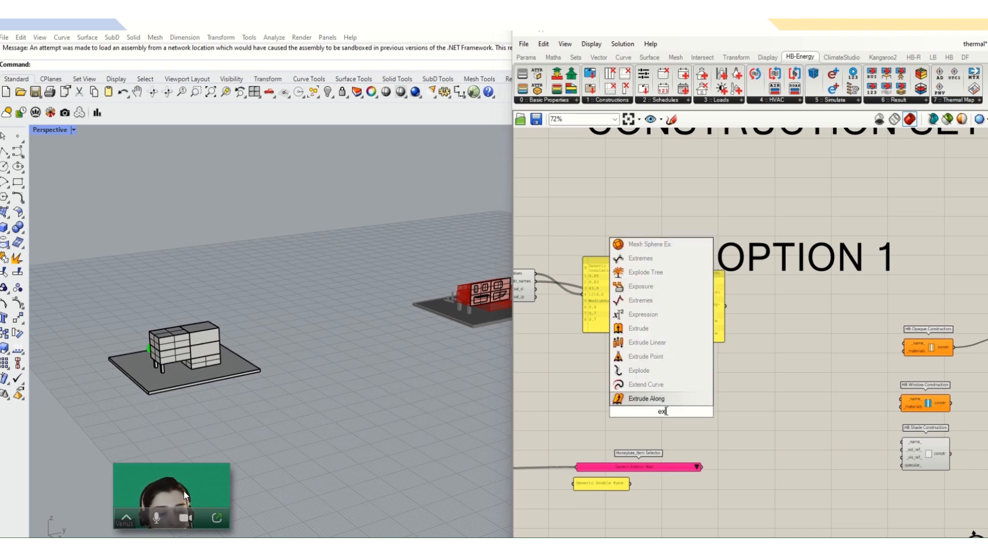
{"action": "key", "text": "BackSpace"}
{"action": "key", "text": "BackSpace"}
{"action": "type", "text": "i"}
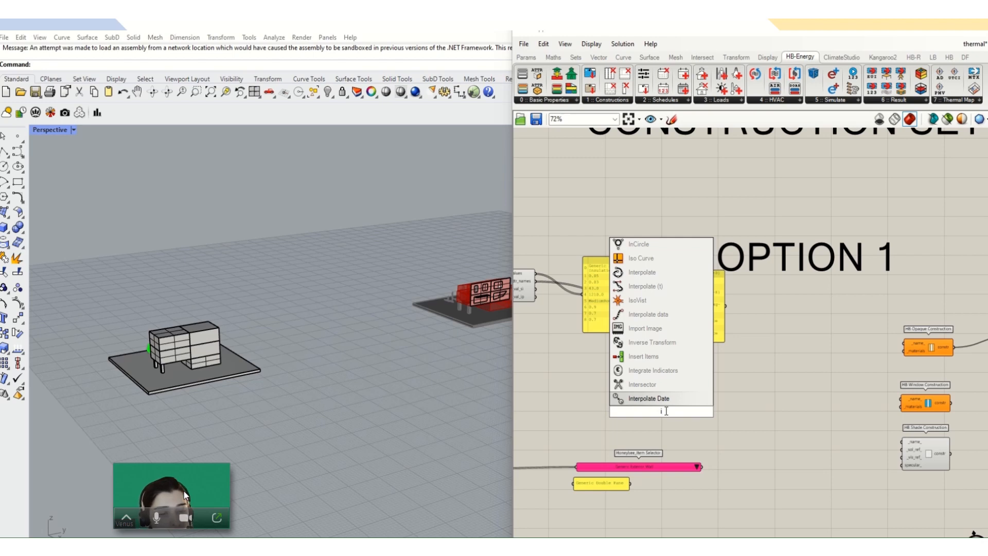
{"action": "type", "text": "tem"}
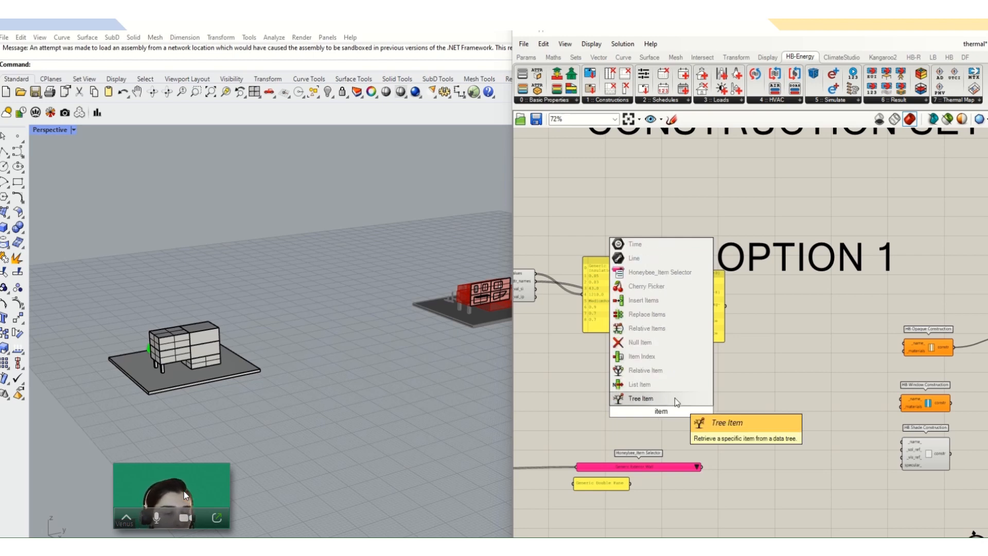
{"action": "left_click", "coordinate": [654, 272]}
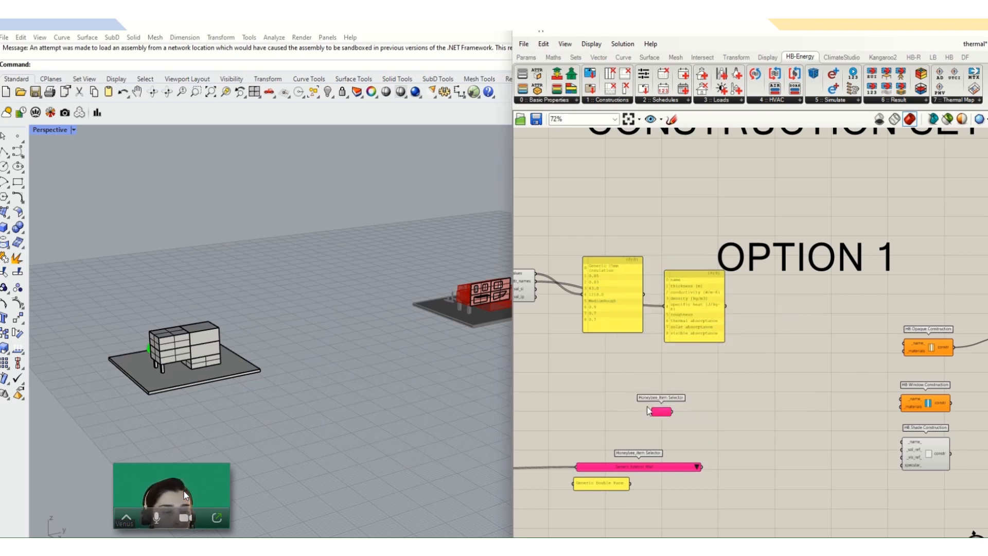
{"action": "left_click_drag", "start_coordinate": [650, 410], "coordinate": [622, 386]}
- Connect the values output of HB Deconstruct Material to the new item selector and review the choices it offers
{"action": "scroll", "coordinate": [544, 284], "scroll_direction": "up", "scroll_amount": 2}
{"action": "left_click_drag", "start_coordinate": [534, 269], "coordinate": [653, 428]}
{"action": "left_click", "coordinate": [683, 450]}
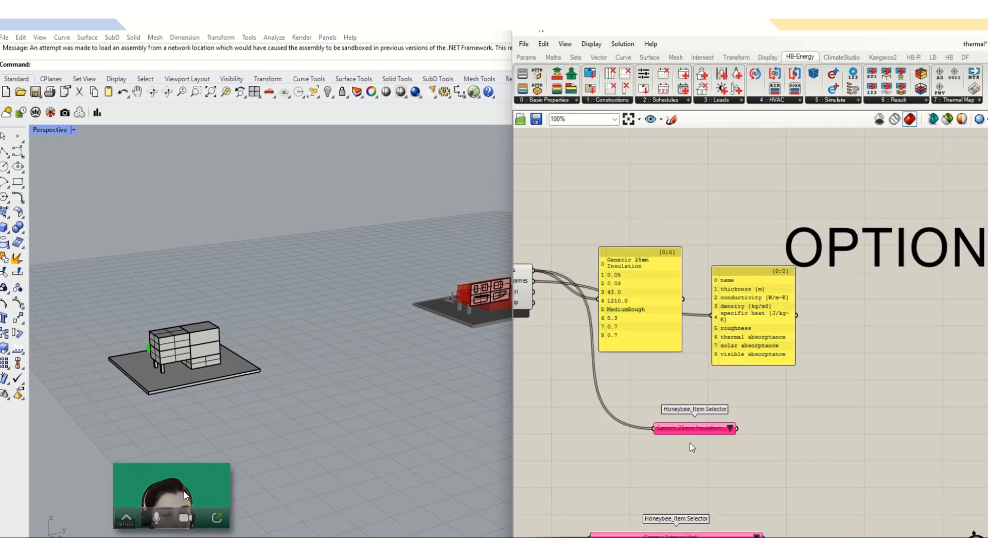
{"action": "left_click", "coordinate": [730, 428]}
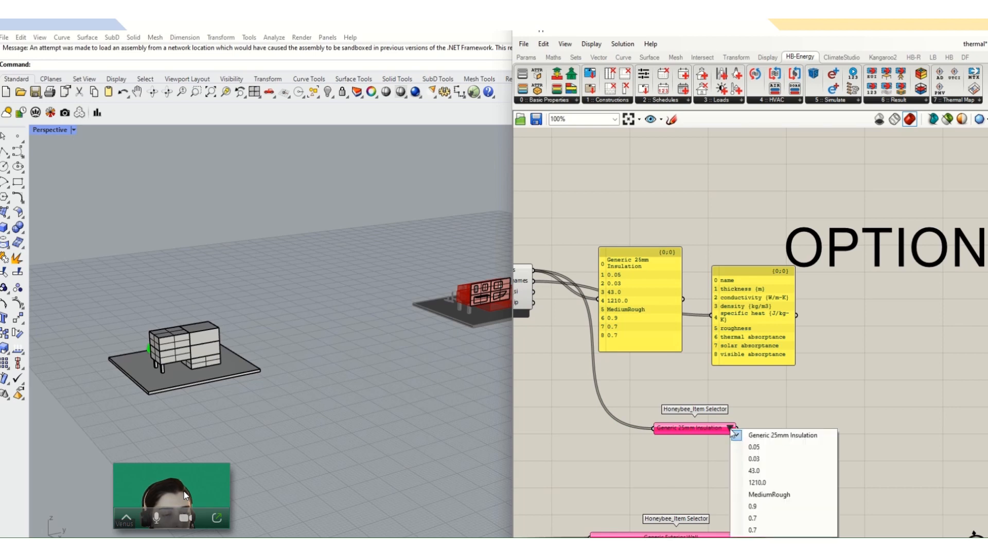
{"action": "left_click", "coordinate": [685, 446]}
{"action": "scroll", "coordinate": [675, 441], "scroll_direction": "down", "scroll_amount": 3}
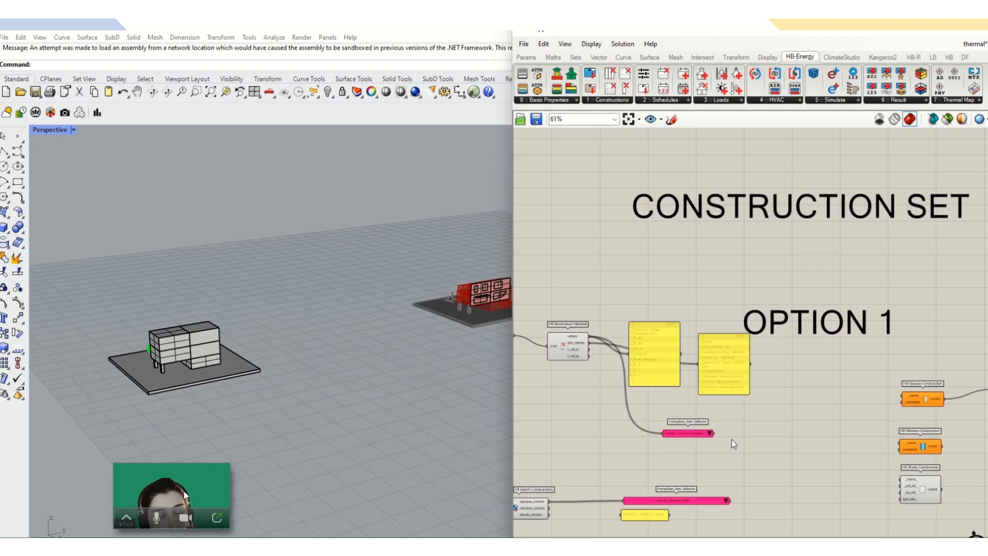
{"action": "scroll", "coordinate": [875, 414], "scroll_direction": "up", "scroll_amount": 2}
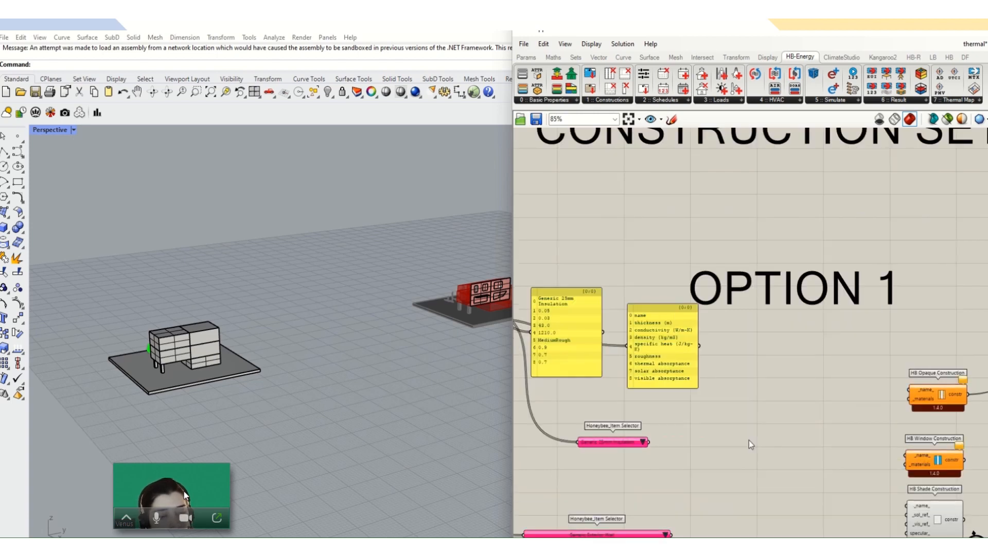
- Move all Option 1 components and their title down, away from the CONSTRUCTION SET heading
{"action": "scroll", "coordinate": [713, 397], "scroll_direction": "down", "scroll_amount": 2}
{"action": "scroll", "coordinate": [712, 398], "scroll_direction": "down", "scroll_amount": 1}
{"action": "left_click_drag", "start_coordinate": [737, 312], "coordinate": [677, 330]}
{"action": "scroll", "coordinate": [677, 330], "scroll_direction": "down", "scroll_amount": 7}
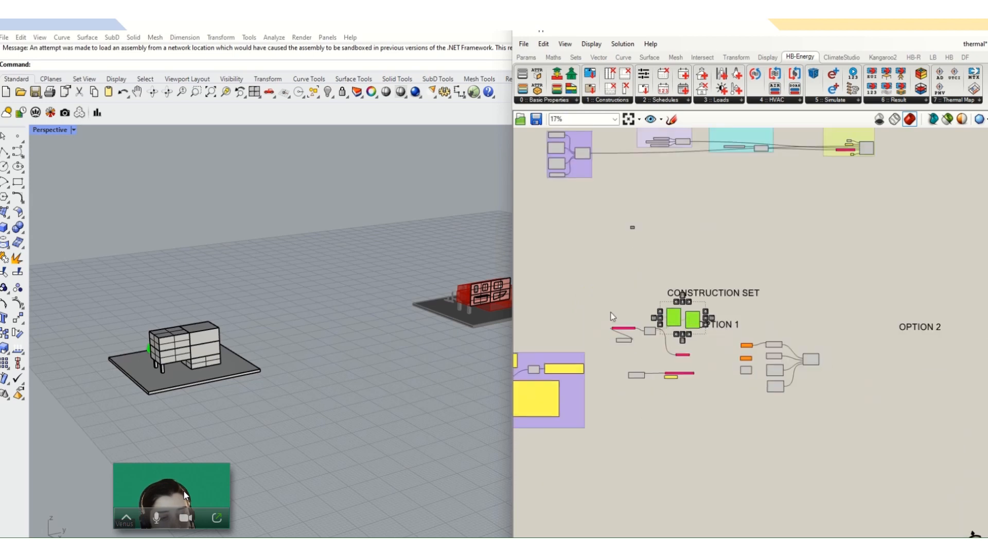
{"action": "left_click_drag", "start_coordinate": [603, 304], "coordinate": [883, 442]}
{"action": "left_click_drag", "start_coordinate": [772, 357], "coordinate": [775, 413]}
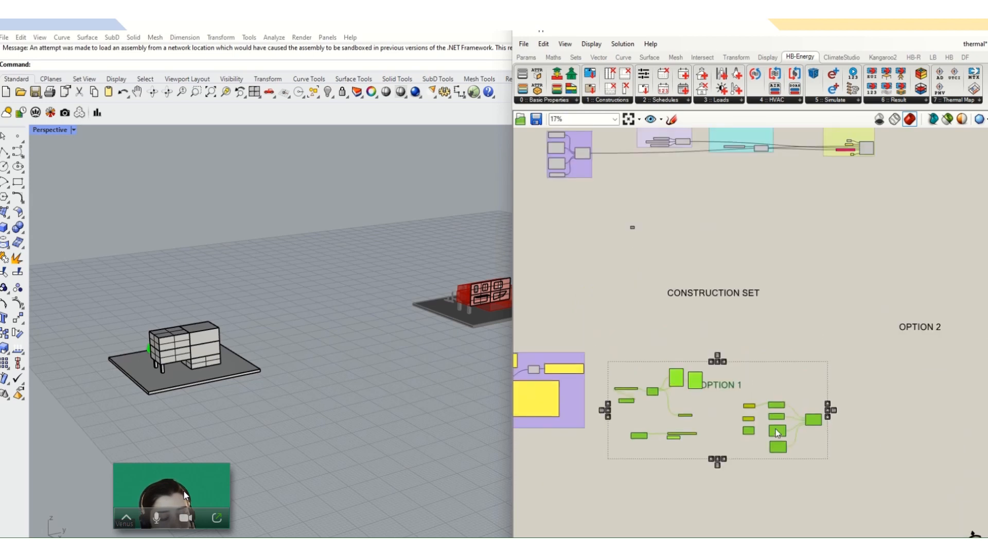
{"action": "left_click", "coordinate": [770, 356]}
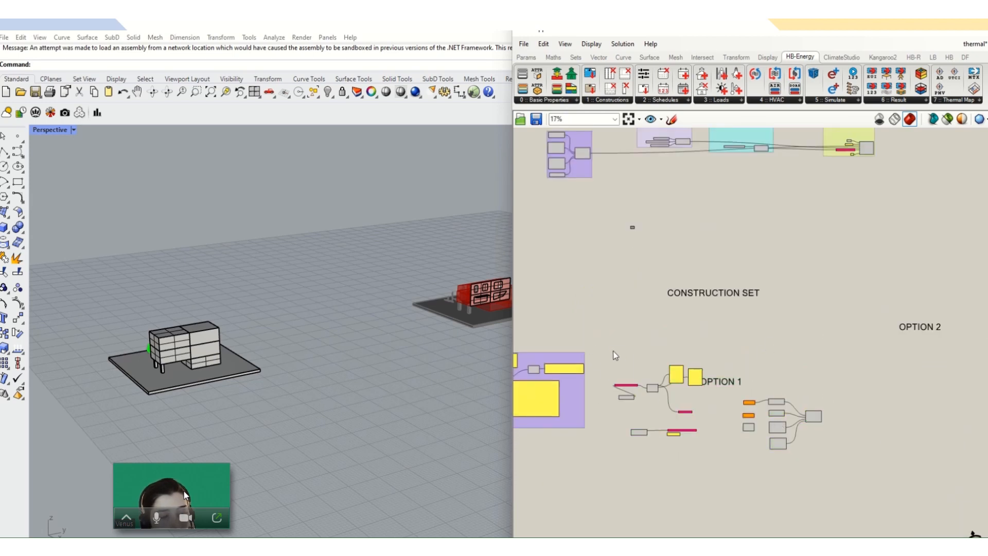
{"action": "left_click_drag", "start_coordinate": [612, 351], "coordinate": [846, 486]}
{"action": "left_click_drag", "start_coordinate": [779, 444], "coordinate": [778, 460]}
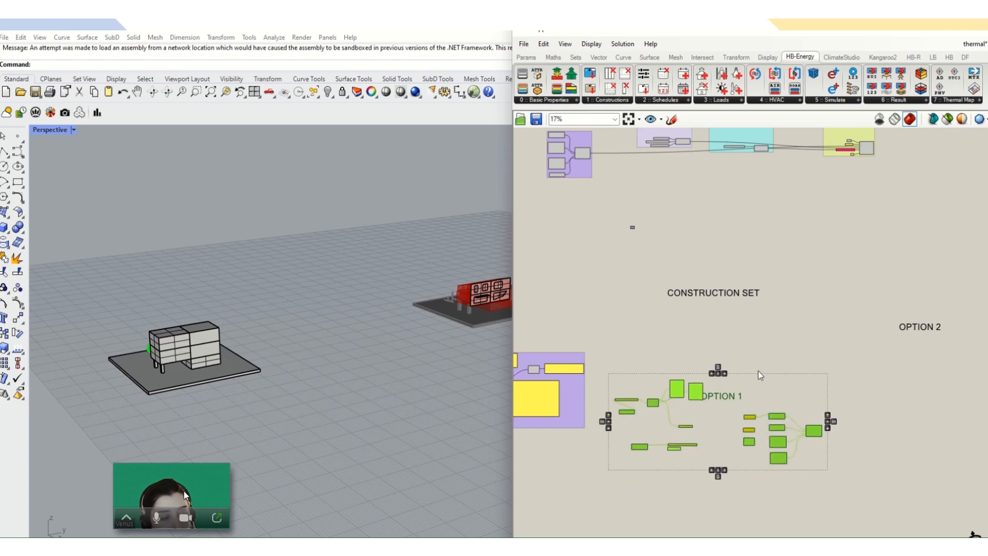
{"action": "left_click", "coordinate": [757, 373]}
- Move the OPTION 1 title up clear of the panels, and bring the values item selector closer beneath them
{"action": "scroll", "coordinate": [722, 383], "scroll_direction": "up", "scroll_amount": 4}
{"action": "left_click_drag", "start_coordinate": [722, 406], "coordinate": [697, 263]}
{"action": "scroll", "coordinate": [636, 456], "scroll_direction": "up", "scroll_amount": 5}
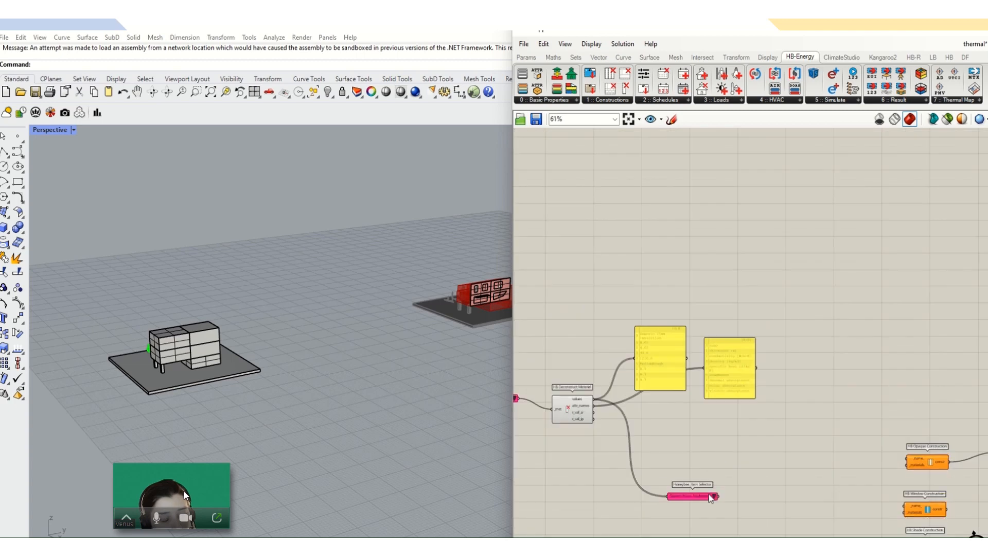
{"action": "left_click_drag", "start_coordinate": [694, 493], "coordinate": [686, 406]}
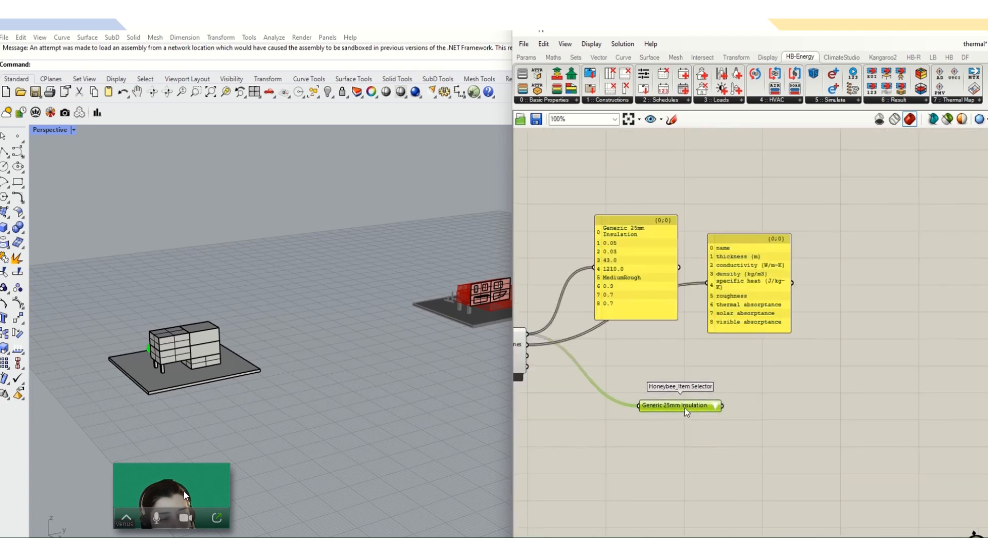
{"action": "left_click", "coordinate": [653, 280]}
{"action": "scroll", "coordinate": [808, 379], "scroll_direction": "down", "scroll_amount": 2}
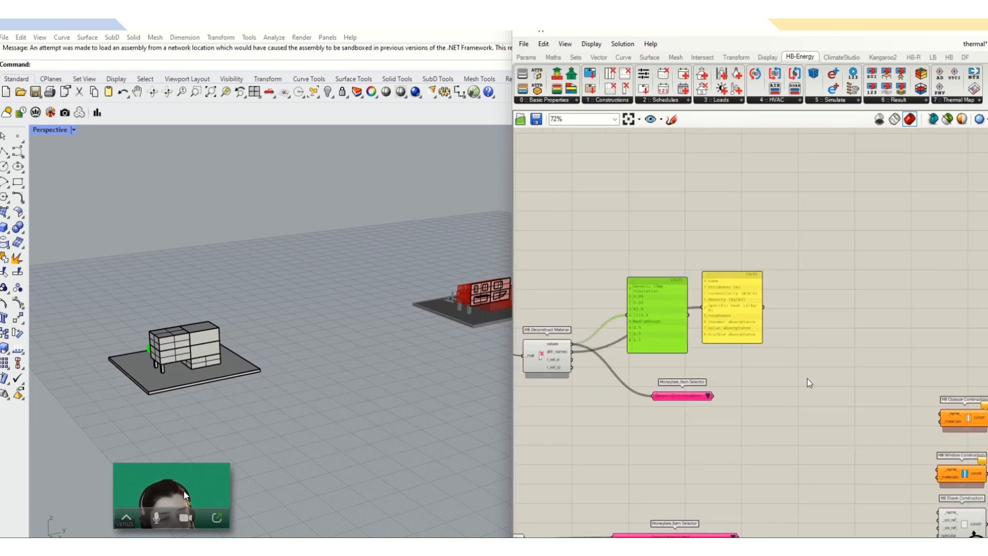
- Add a Merge component between the material property panels and the HB construction components
{"action": "left_click", "coordinate": [839, 411]}
{"action": "double_click", "coordinate": [837, 409]}
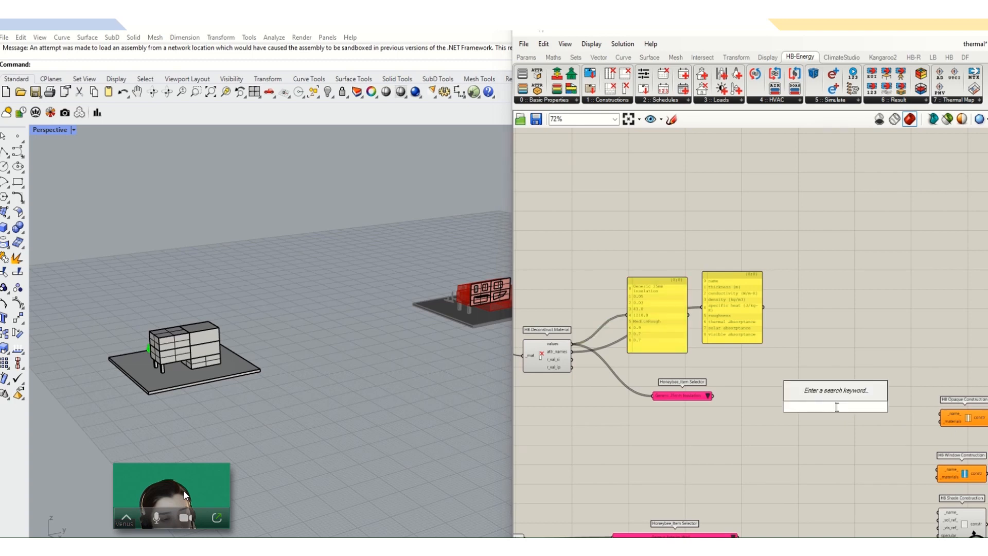
{"action": "type", "text": "merge"}
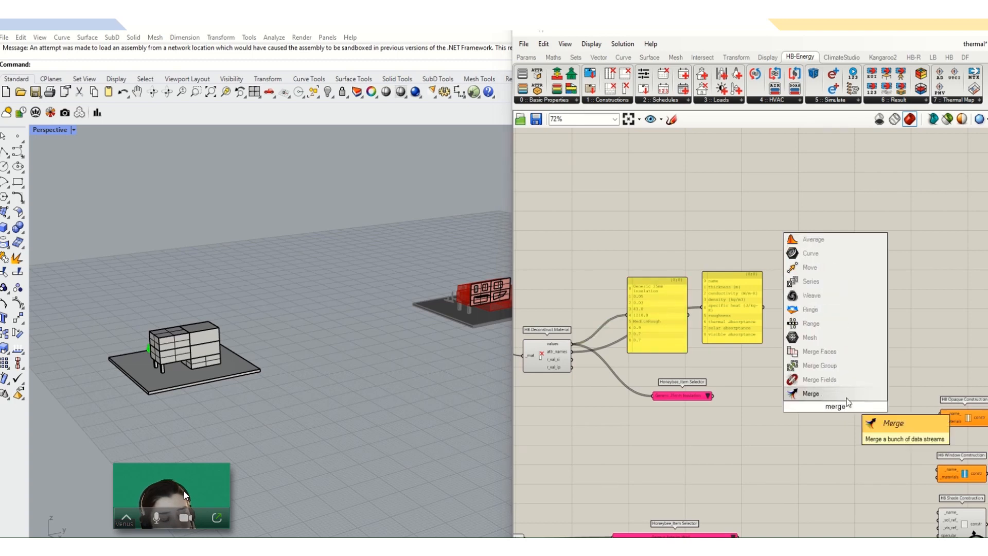
{"action": "key", "text": "Return"}
{"action": "scroll", "coordinate": [849, 404], "scroll_direction": "up", "scroll_amount": 4}
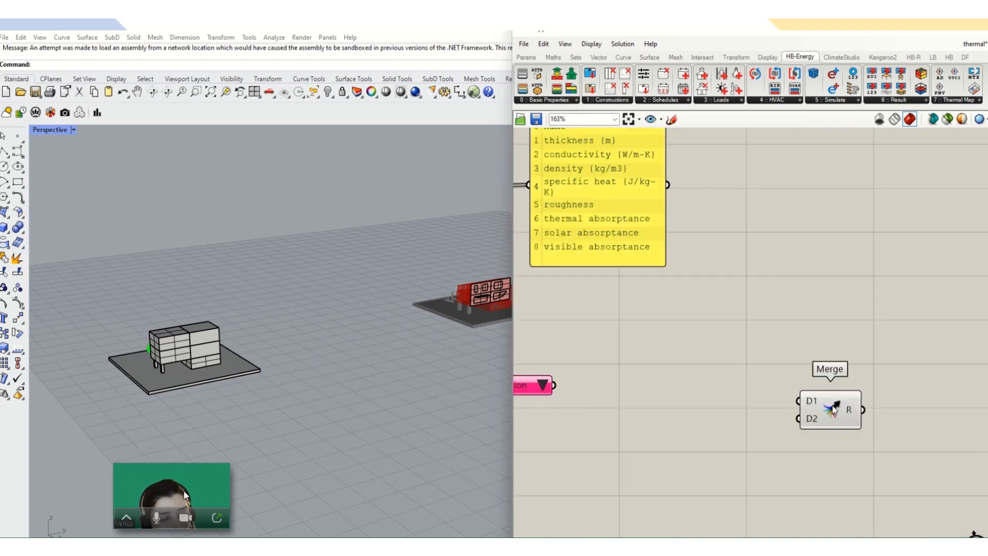
- Shift HB Search Materials away from beneath its item selector and browse the selector's list of opaque materials
{"action": "scroll", "coordinate": [788, 411], "scroll_direction": "down", "scroll_amount": 5}
{"action": "scroll", "coordinate": [788, 384], "scroll_direction": "up", "scroll_amount": 2}
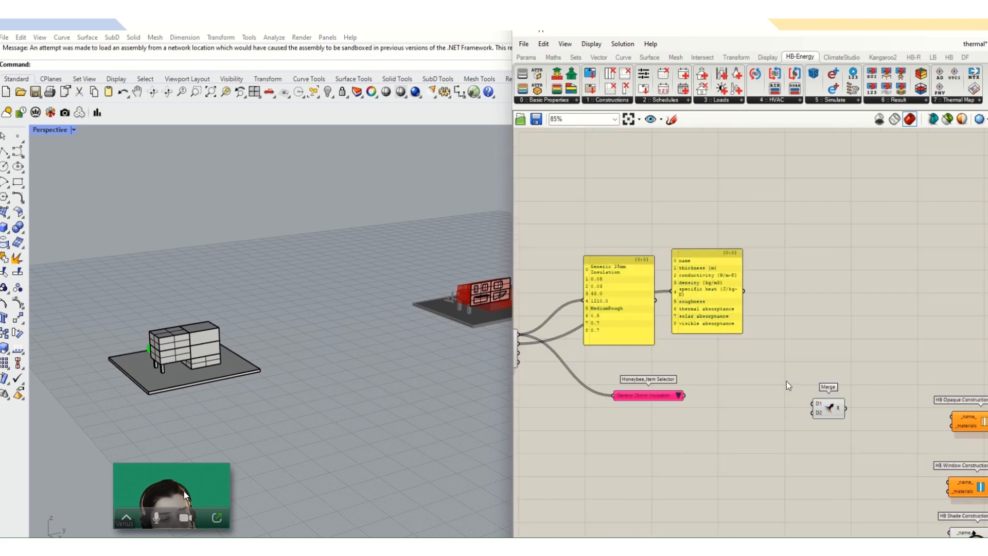
{"action": "scroll", "coordinate": [805, 404], "scroll_direction": "down", "scroll_amount": 2}
{"action": "scroll", "coordinate": [576, 370], "scroll_direction": "up", "scroll_amount": 3}
{"action": "right_click_drag", "start_coordinate": [577, 369], "coordinate": [710, 369]}
{"action": "left_click_drag", "start_coordinate": [650, 413], "coordinate": [535, 389]}
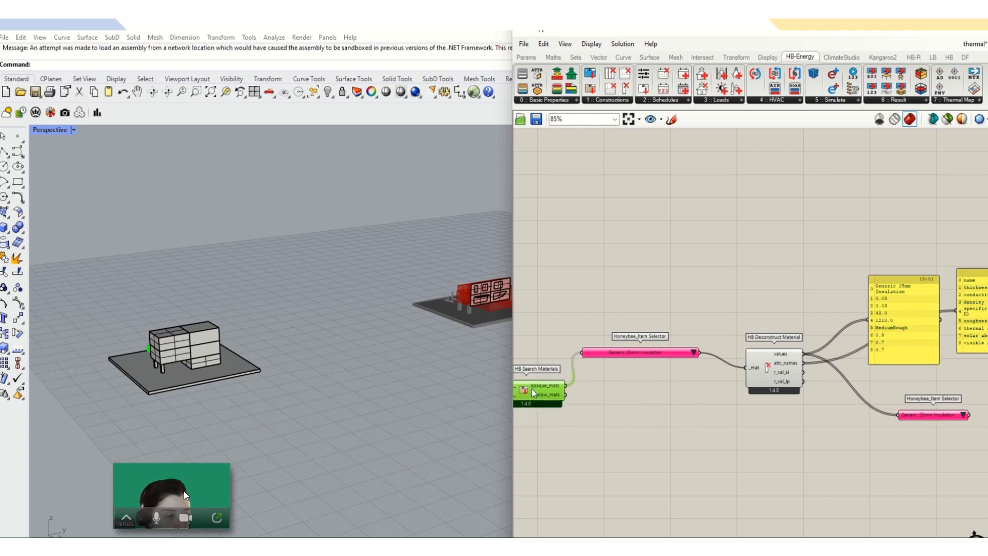
{"action": "left_click", "coordinate": [695, 354]}
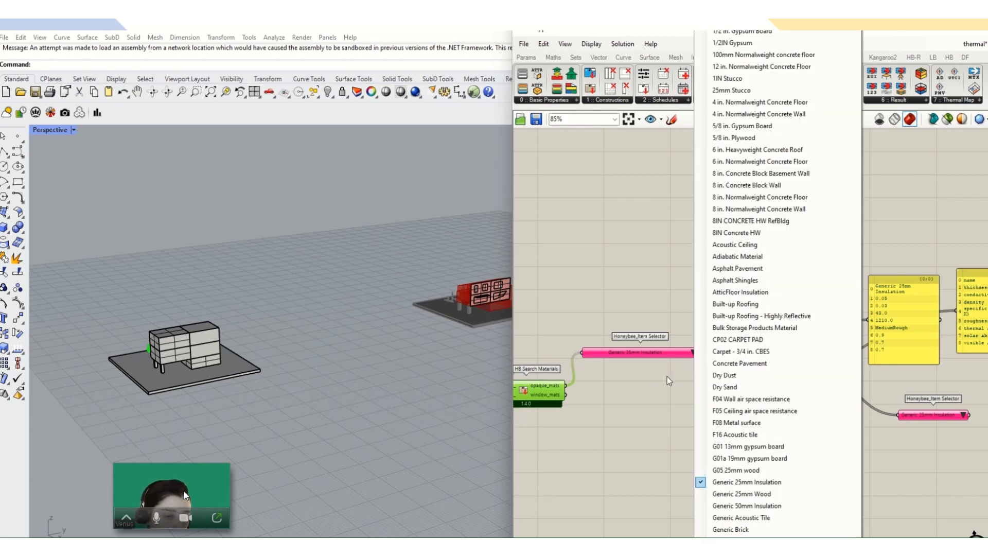
{"action": "left_click", "coordinate": [649, 382]}
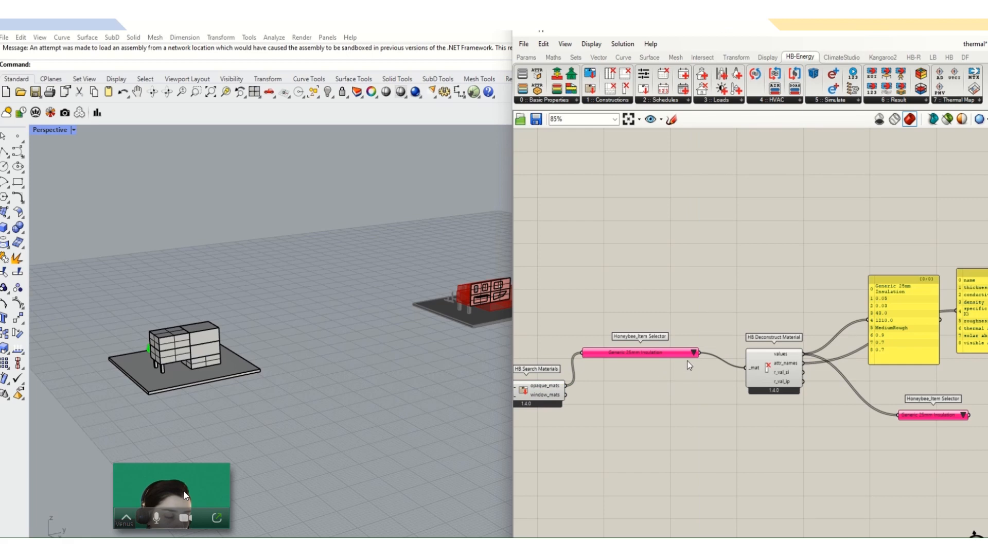
{"action": "scroll", "coordinate": [691, 363], "scroll_direction": "down", "scroll_amount": 3}
{"action": "scroll", "coordinate": [876, 390], "scroll_direction": "up", "scroll_amount": 4}
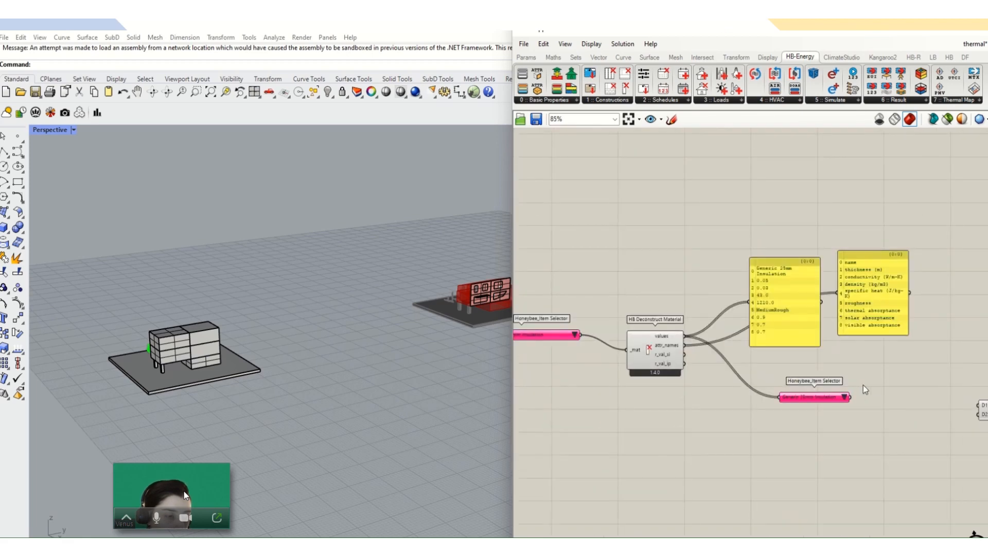
{"action": "scroll", "coordinate": [955, 425], "scroll_direction": "down", "scroll_amount": 4}
{"action": "right_click_drag", "start_coordinate": [931, 426], "coordinate": [783, 404]}
{"action": "scroll", "coordinate": [798, 392], "scroll_direction": "up", "scroll_amount": 3}
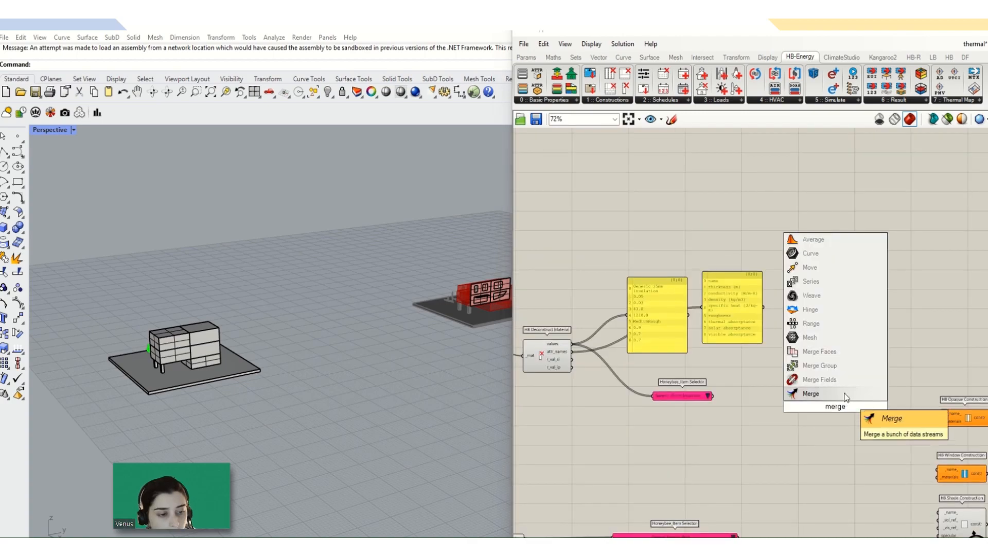
- Place a Merge component in the empty space before HB Opaque Construction
{"action": "left_click", "coordinate": [811, 390]}
{"action": "scroll", "coordinate": [819, 427], "scroll_direction": "up", "scroll_amount": 4}
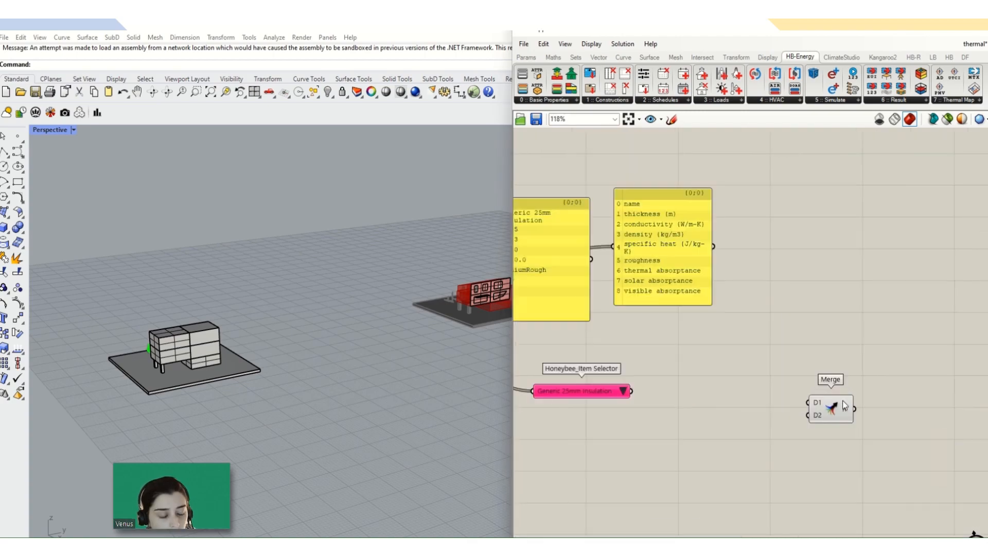
{"action": "scroll", "coordinate": [819, 427], "scroll_direction": "up", "scroll_amount": 3}
{"action": "scroll", "coordinate": [784, 404], "scroll_direction": "down", "scroll_amount": 8}
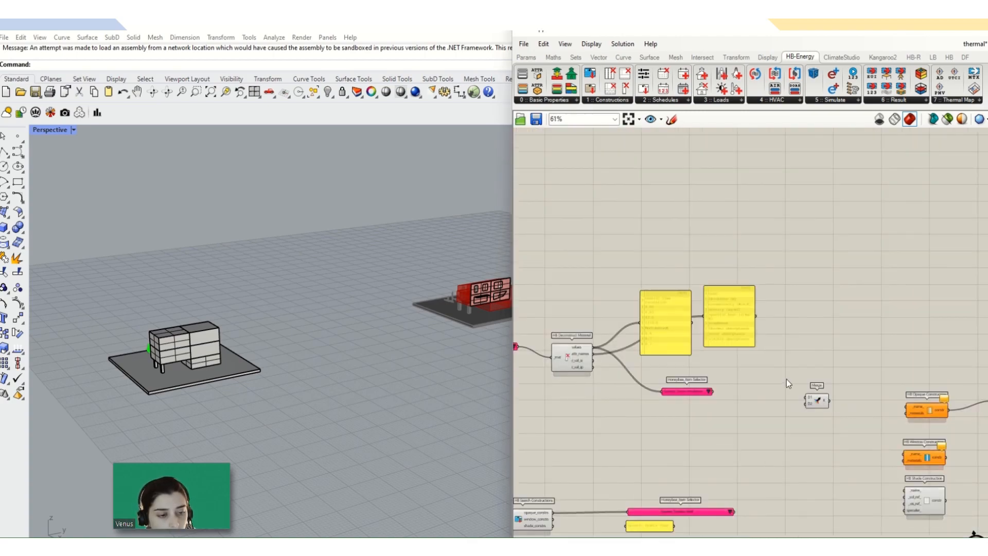
- Reposition HB Search Materials to the left of its item selector and review the available opaque materials
{"action": "scroll", "coordinate": [787, 382], "scroll_direction": "up", "scroll_amount": 2}
{"action": "scroll", "coordinate": [817, 398], "scroll_direction": "down", "scroll_amount": 2}
{"action": "scroll", "coordinate": [576, 366], "scroll_direction": "up", "scroll_amount": 2}
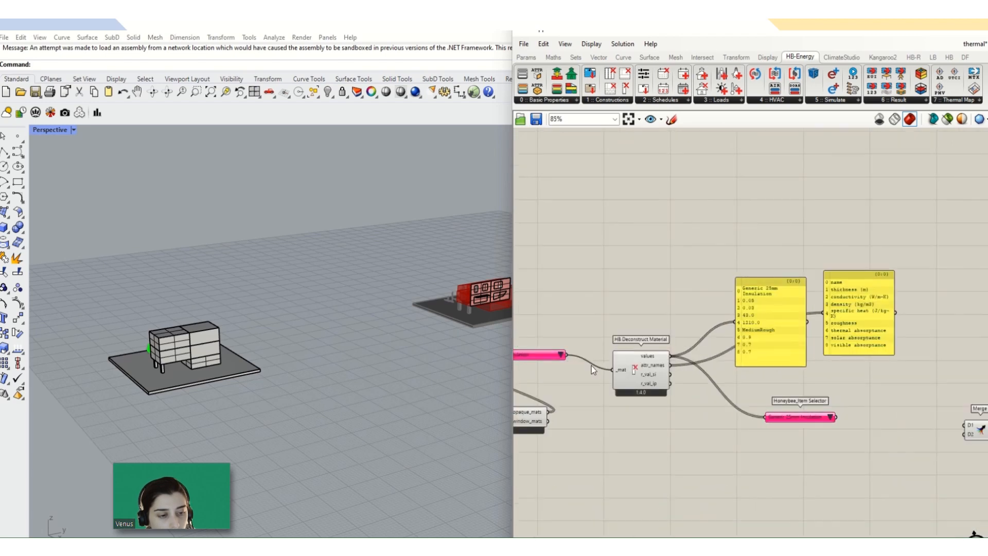
{"action": "right_click_drag", "start_coordinate": [591, 366], "coordinate": [725, 363]}
{"action": "left_click_drag", "start_coordinate": [647, 413], "coordinate": [538, 384]}
{"action": "left_click", "coordinate": [694, 354]}
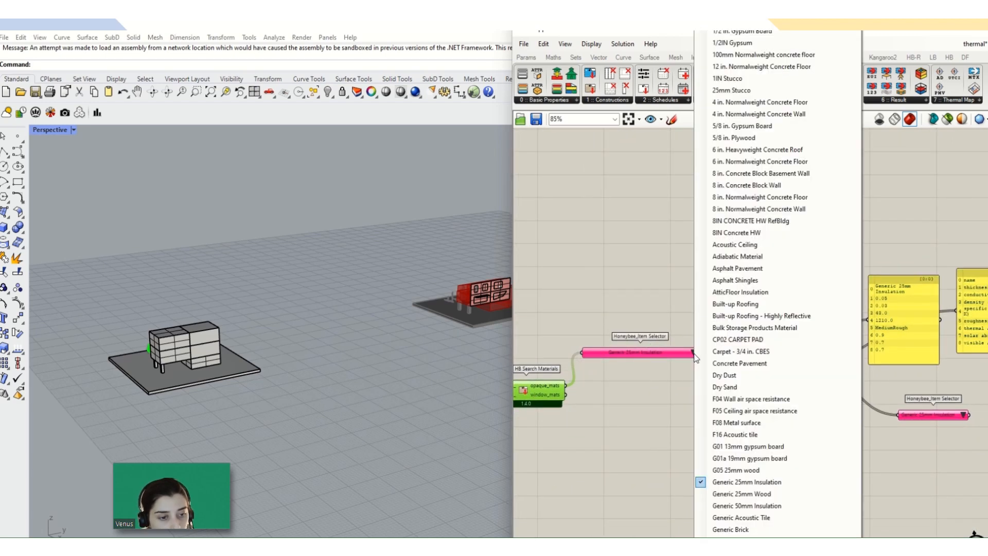
{"action": "left_click", "coordinate": [666, 379]}
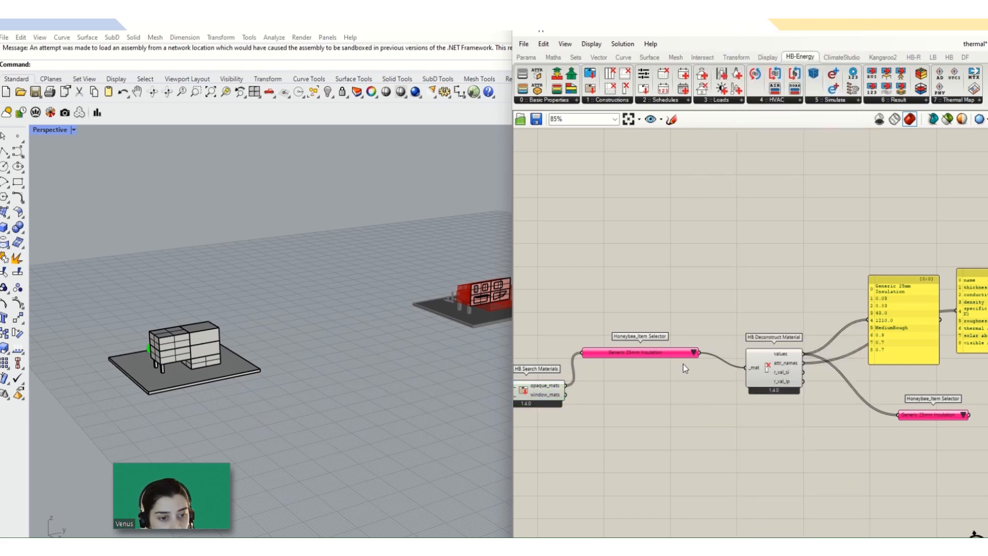
- Add a third input, D3, to the Merge component
{"action": "scroll", "coordinate": [686, 356], "scroll_direction": "down", "scroll_amount": 2}
{"action": "scroll", "coordinate": [875, 385], "scroll_direction": "up", "scroll_amount": 2}
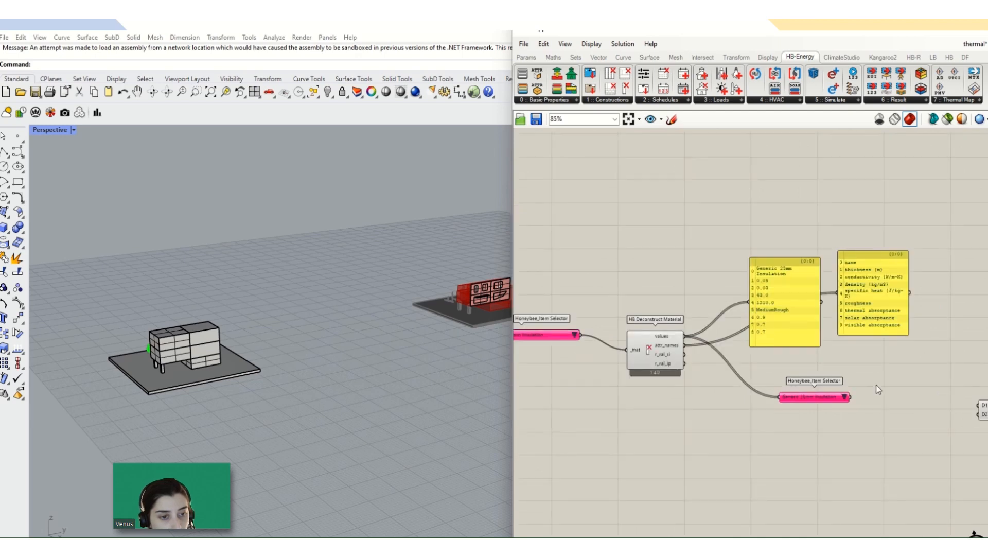
{"action": "scroll", "coordinate": [863, 385], "scroll_direction": "down", "scroll_amount": 3}
{"action": "right_click_drag", "start_coordinate": [936, 430], "coordinate": [786, 400]}
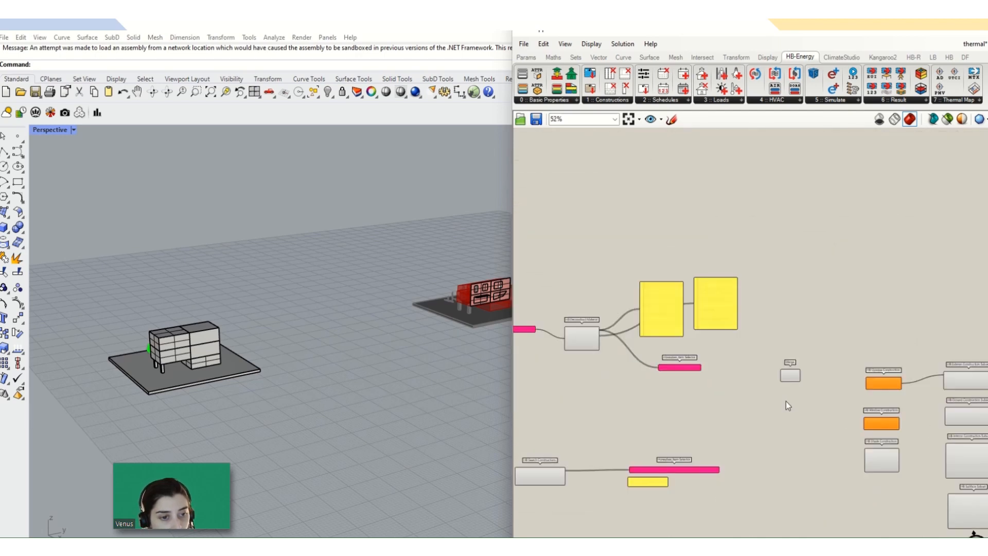
{"action": "scroll", "coordinate": [788, 391], "scroll_direction": "up", "scroll_amount": 5}
{"action": "scroll", "coordinate": [783, 381], "scroll_direction": "up", "scroll_amount": 4}
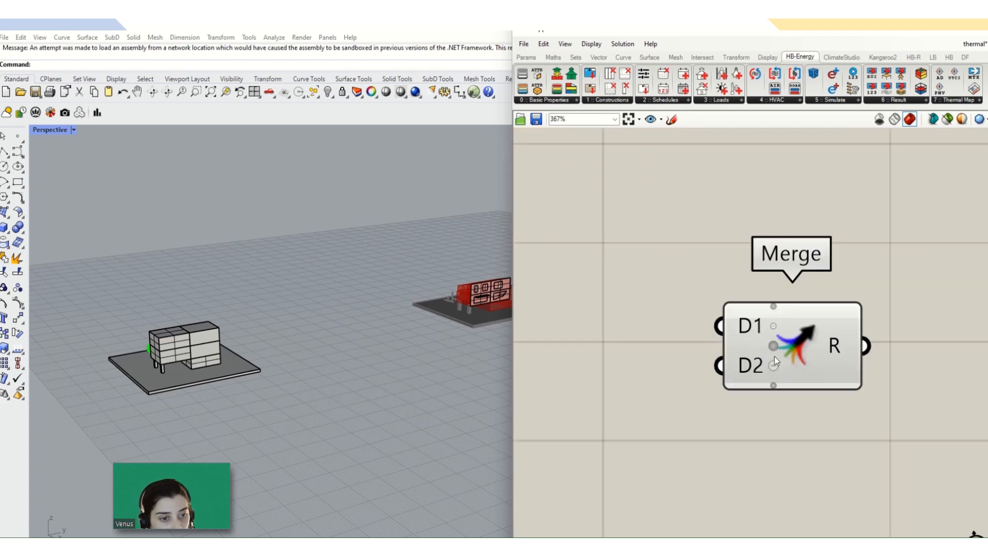
{"action": "left_click", "coordinate": [777, 364]}
{"action": "scroll", "coordinate": [906, 402], "scroll_direction": "down", "scroll_amount": 6}
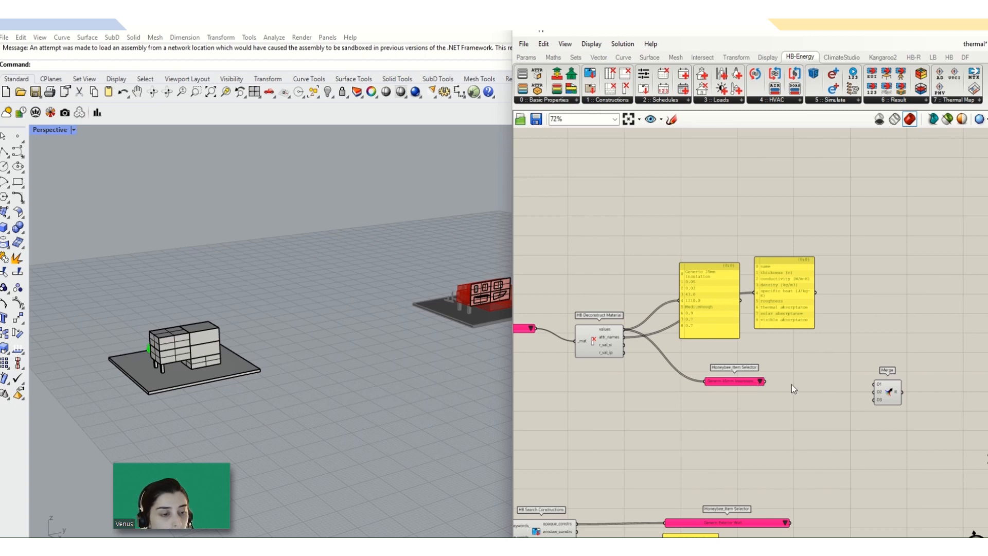
{"action": "scroll", "coordinate": [792, 384], "scroll_direction": "up", "scroll_amount": 2}
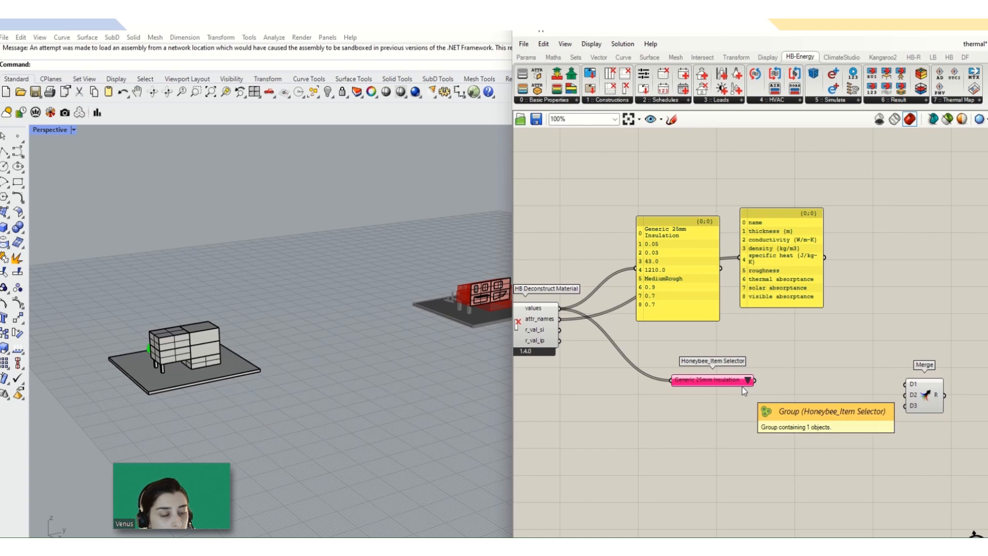
- Connect the Generic 25mm Insulation selector on the Deconstruct Material values to Merge's D2 input, and move the two property panels higher
{"action": "left_click_drag", "start_coordinate": [754, 380], "coordinate": [912, 400]}
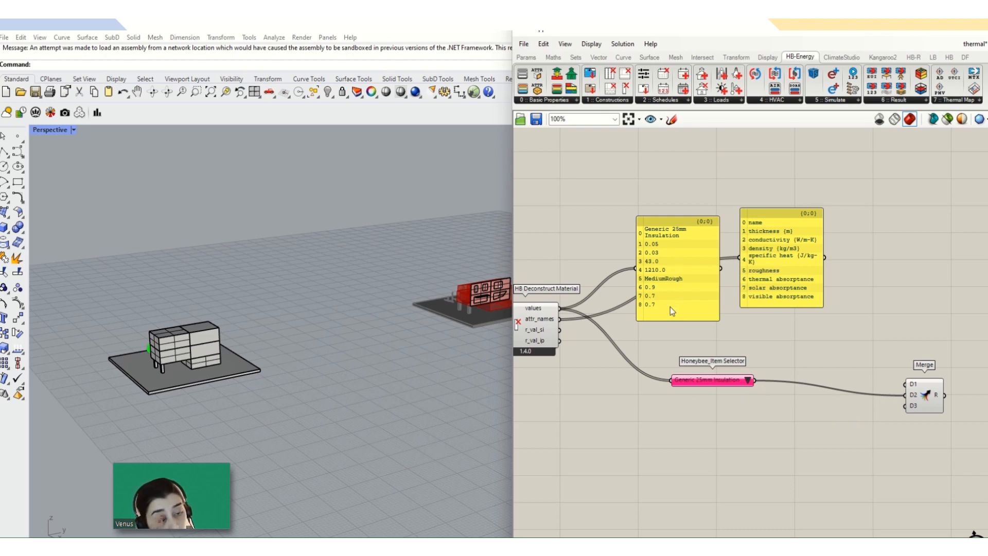
{"action": "scroll", "coordinate": [756, 332], "scroll_direction": "down", "scroll_amount": 2}
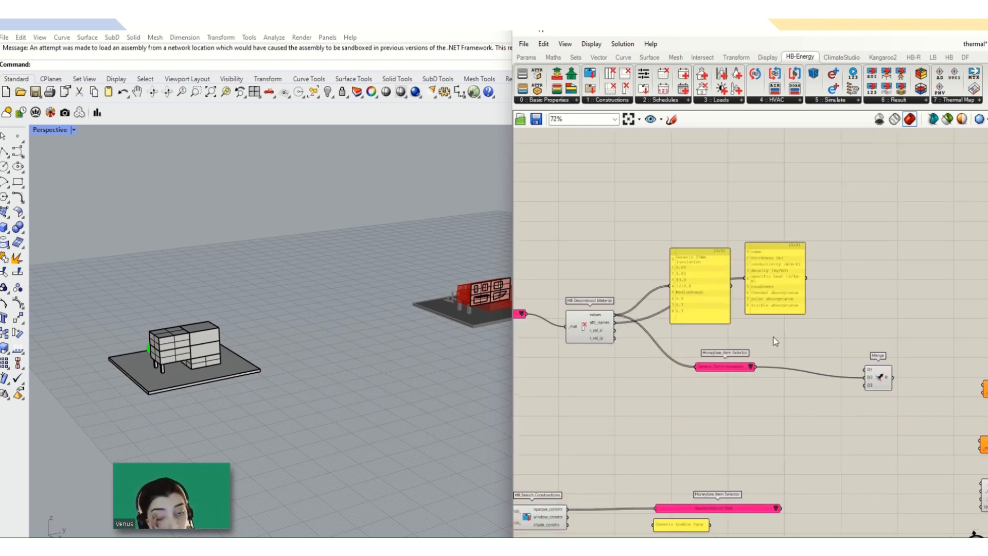
{"action": "left_click_drag", "start_coordinate": [823, 227], "coordinate": [762, 238]}
{"action": "left_click", "coordinate": [760, 291]}
{"action": "left_click_drag", "start_coordinate": [701, 246], "coordinate": [700, 226]}
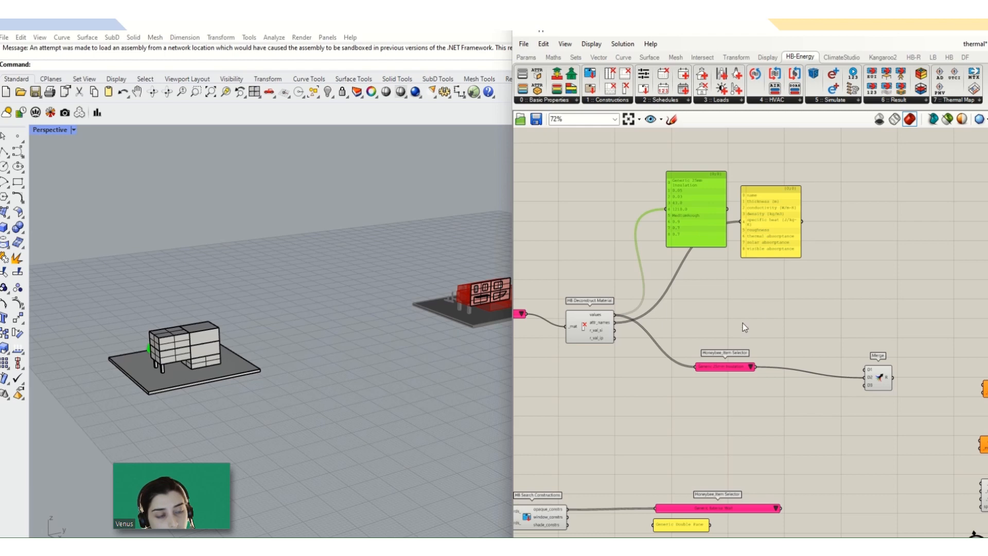
- Duplicate the item selector fed by HB Search Materials just below the original and set the copy to 25mm Stucco
{"action": "scroll", "coordinate": [721, 319], "scroll_direction": "down", "scroll_amount": 3}
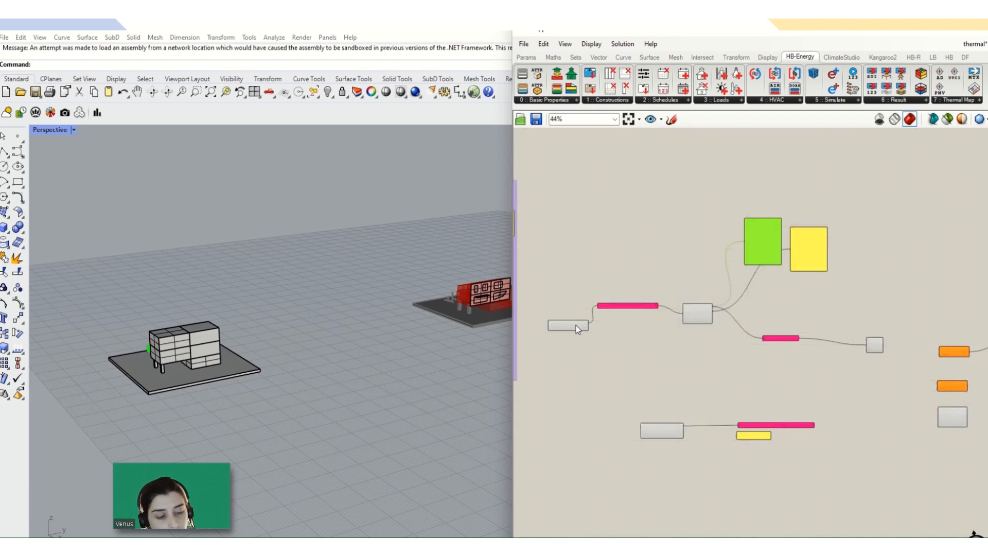
{"action": "scroll", "coordinate": [576, 326], "scroll_direction": "up", "scroll_amount": 5}
{"action": "double_click", "coordinate": [688, 371]}
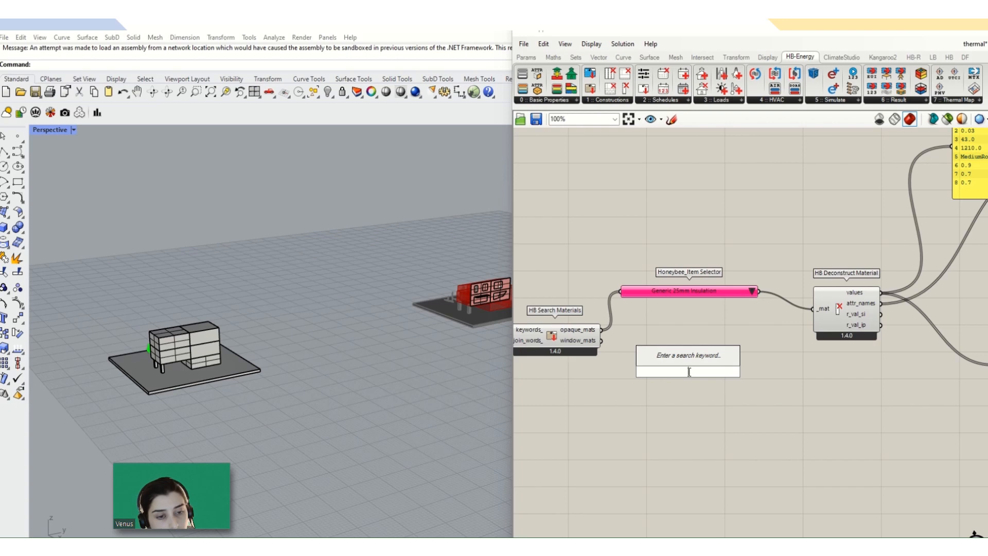
{"action": "left_click", "coordinate": [684, 290]}
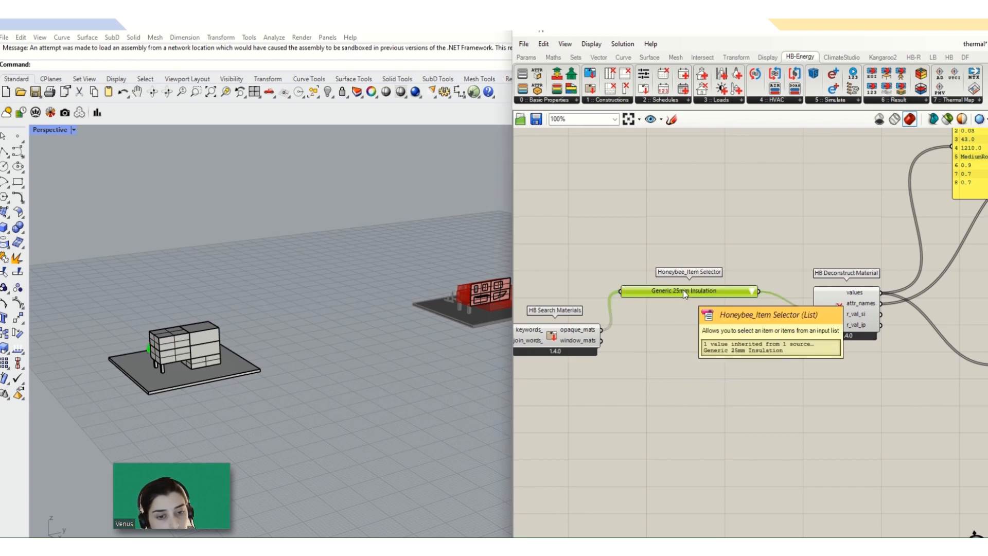
{"action": "left_click_drag", "start_coordinate": [683, 289], "coordinate": [692, 374], "text": "alt"}
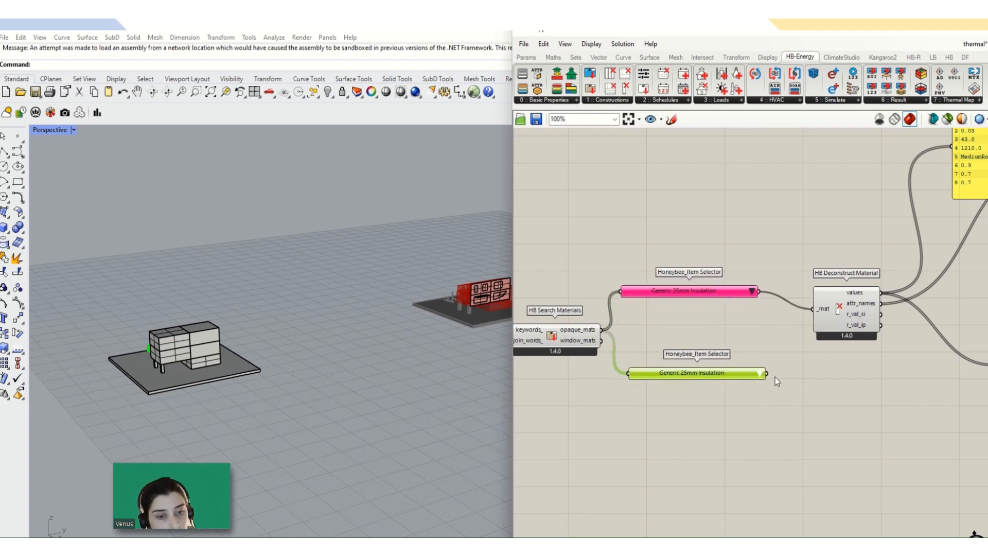
{"action": "left_click", "coordinate": [762, 374]}
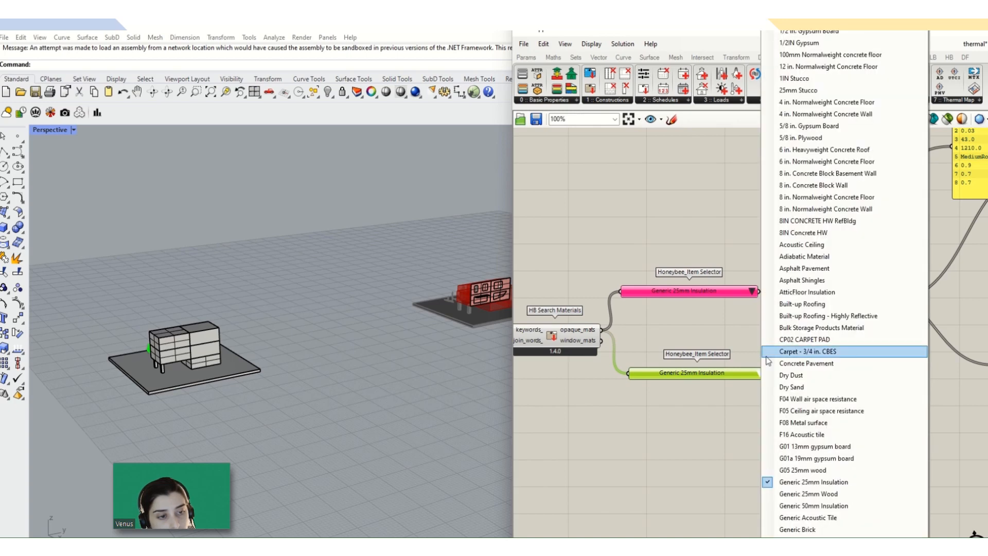
{"action": "left_click", "coordinate": [800, 90]}
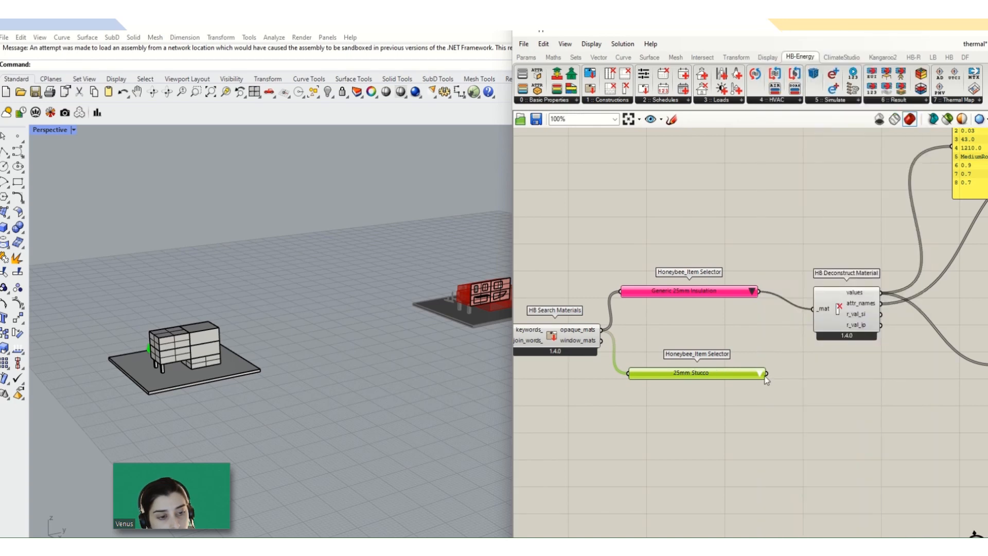
- Connect the 25mm Stucco selector's output to the D1 input of the Merge component
{"action": "scroll", "coordinate": [764, 381], "scroll_direction": "down", "scroll_amount": 5}
{"action": "scroll", "coordinate": [708, 364], "scroll_direction": "up", "scroll_amount": 2}
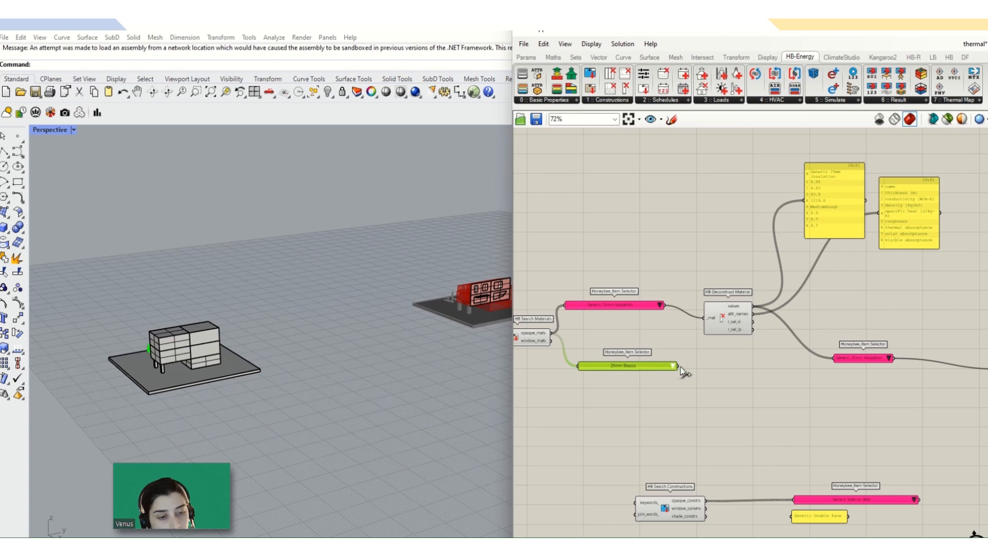
{"action": "left_click_drag", "start_coordinate": [680, 366], "coordinate": [936, 371]}
{"action": "scroll", "coordinate": [678, 392], "scroll_direction": "down", "scroll_amount": 2}
{"action": "scroll", "coordinate": [887, 385], "scroll_direction": "up", "scroll_amount": 3}
{"action": "left_click", "coordinate": [859, 403]}
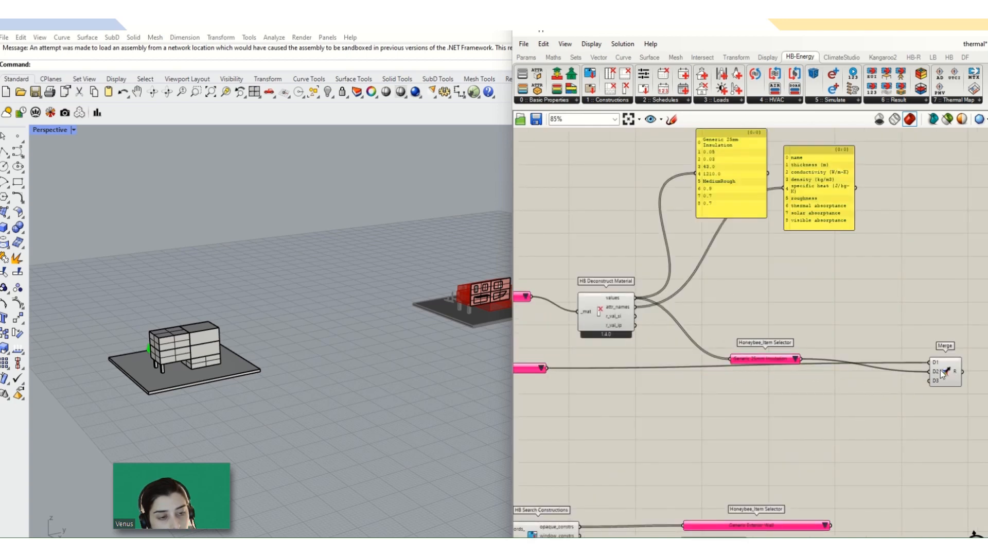
- Move the insulation selector, HB Deconstruct Material and its two panels below the 25mm Stucco selector, with the panels side by side
{"action": "scroll", "coordinate": [934, 373], "scroll_direction": "down", "scroll_amount": 2}
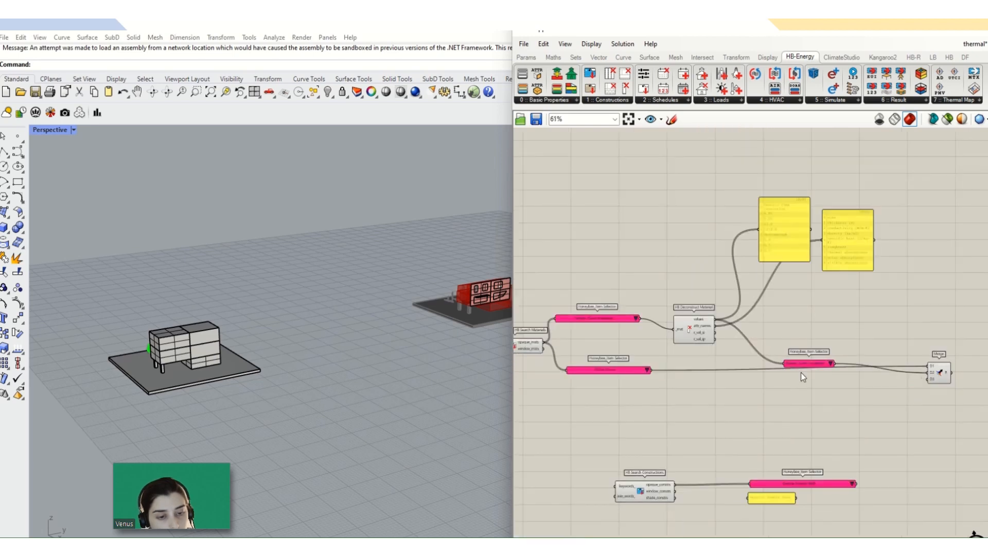
{"action": "scroll", "coordinate": [795, 351], "scroll_direction": "down", "scroll_amount": 2}
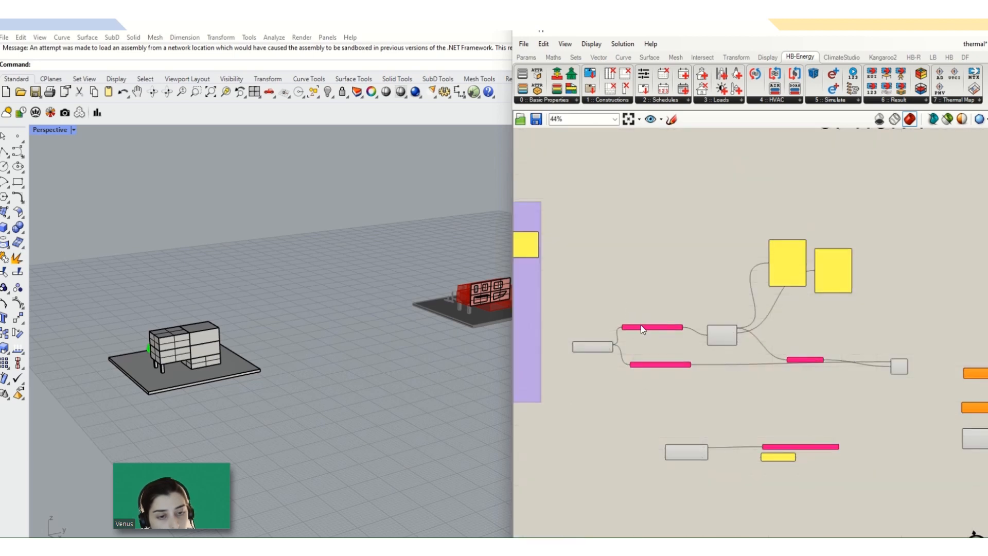
{"action": "left_click_drag", "start_coordinate": [640, 325], "coordinate": [655, 394]}
{"action": "left_click_drag", "start_coordinate": [734, 332], "coordinate": [734, 392]}
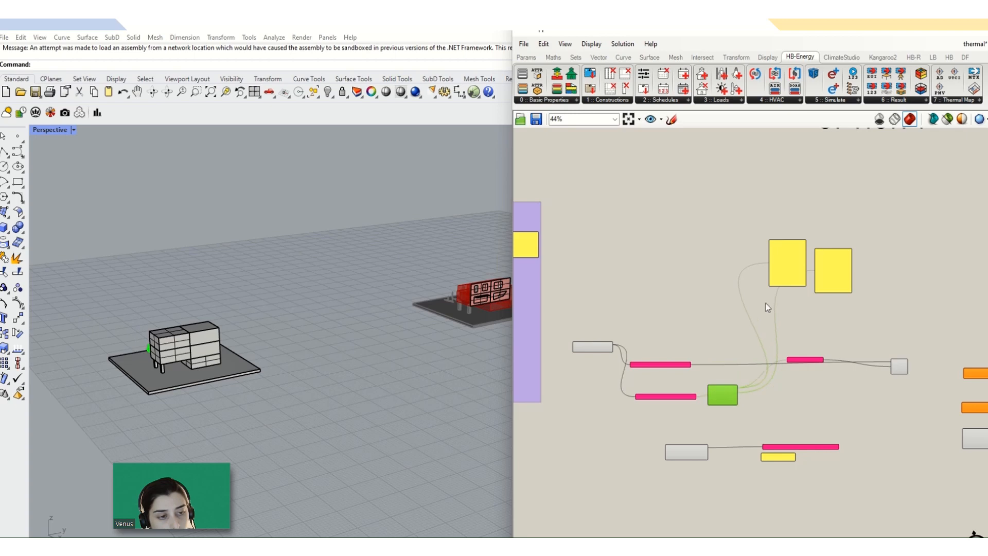
{"action": "left_click_drag", "start_coordinate": [886, 265], "coordinate": [798, 403]}
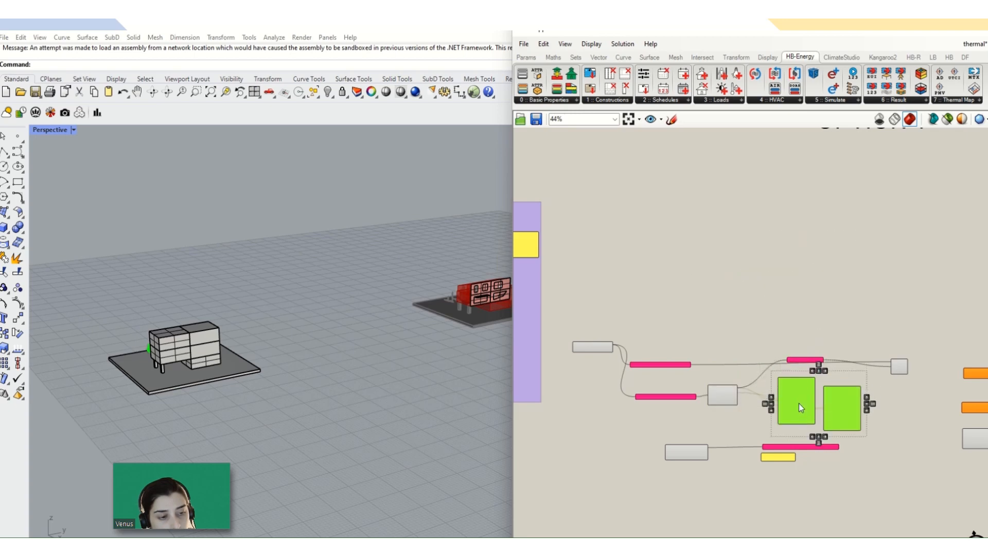
{"action": "scroll", "coordinate": [799, 403], "scroll_direction": "up", "scroll_amount": 4}
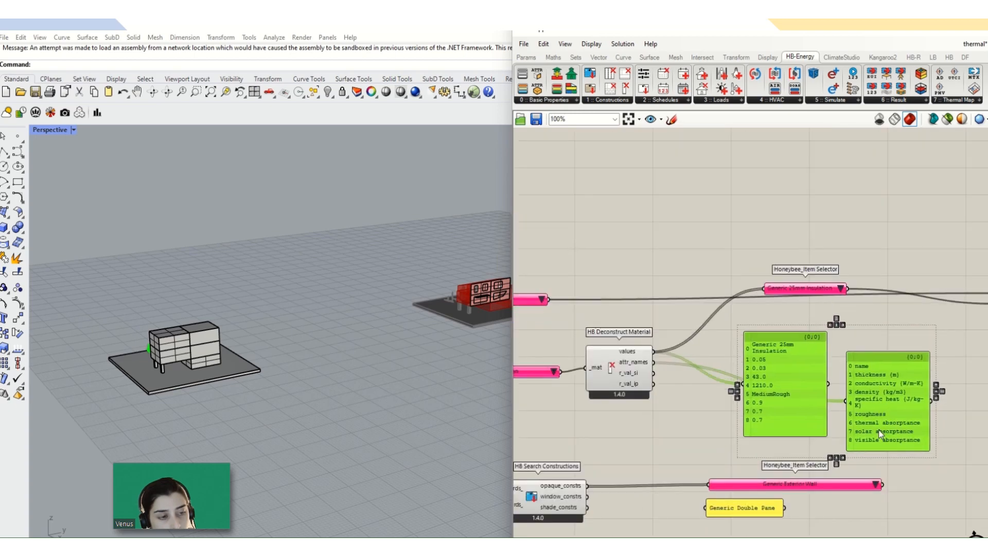
{"action": "left_click", "coordinate": [935, 446]}
{"action": "left_click_drag", "start_coordinate": [894, 434], "coordinate": [885, 413]}
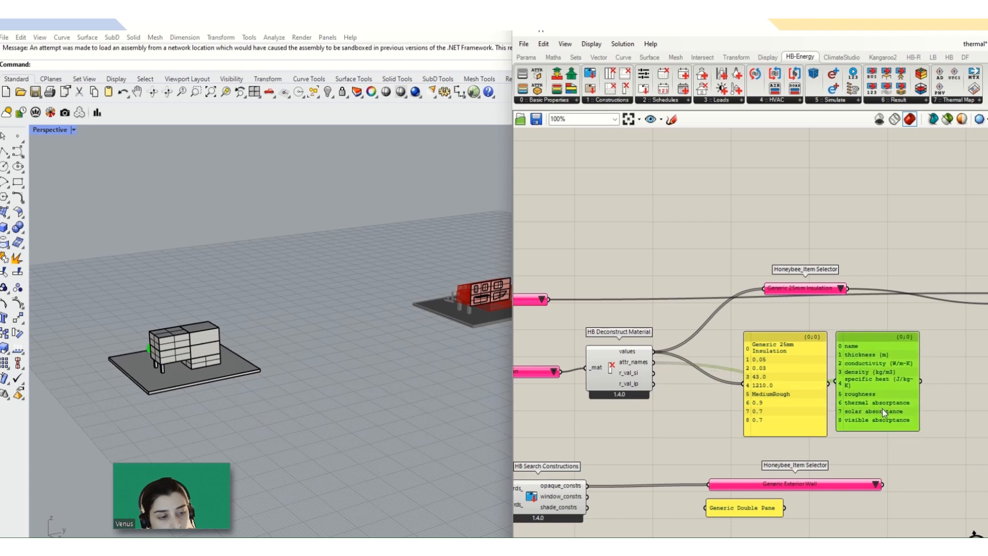
- Delete the item selector between HB Deconstruct Material and Merge, and connect the values output directly to Merge's D2 input
{"action": "scroll", "coordinate": [884, 413], "scroll_direction": "down", "scroll_amount": 2}
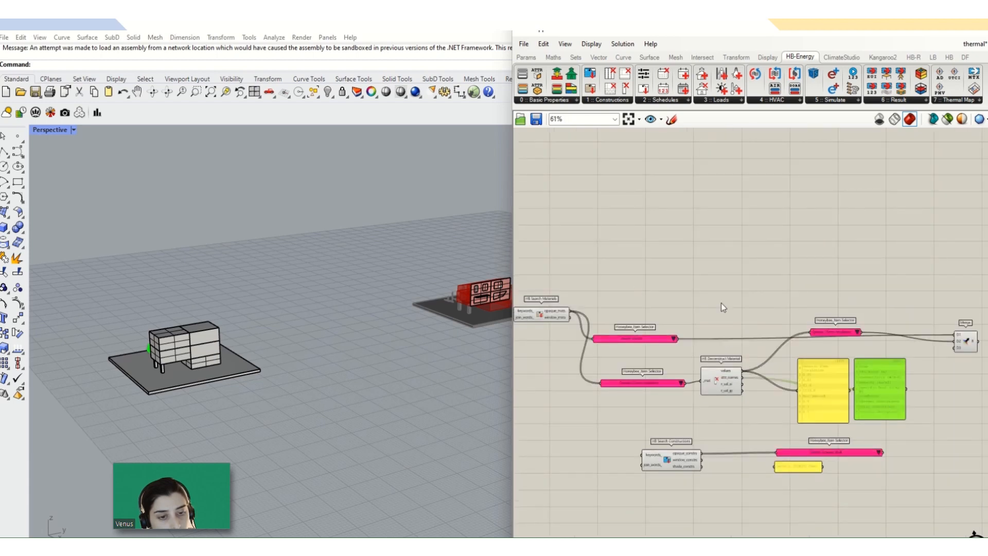
{"action": "scroll", "coordinate": [724, 308], "scroll_direction": "down", "scroll_amount": 2}
{"action": "scroll", "coordinate": [816, 348], "scroll_direction": "up", "scroll_amount": 4}
{"action": "left_click", "coordinate": [808, 341]}
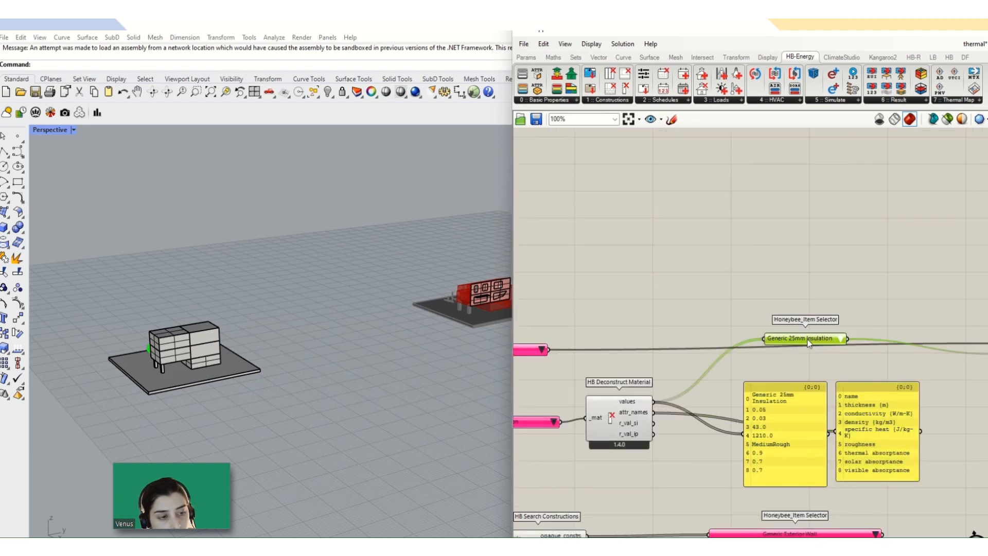
{"action": "left_click_drag", "start_coordinate": [809, 342], "coordinate": [767, 370]}
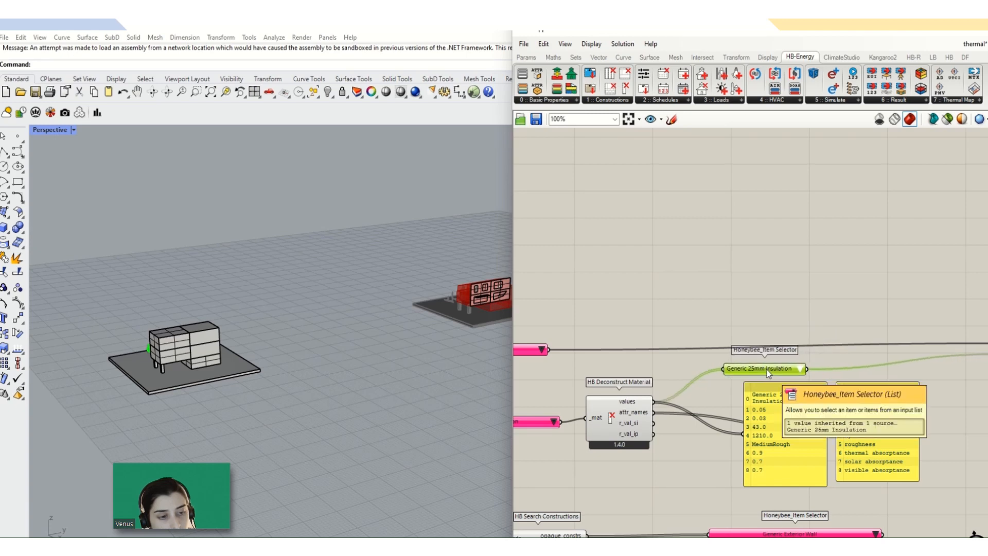
{"action": "key", "text": "Delete"}
{"action": "scroll", "coordinate": [659, 394], "scroll_direction": "down", "scroll_amount": 2}
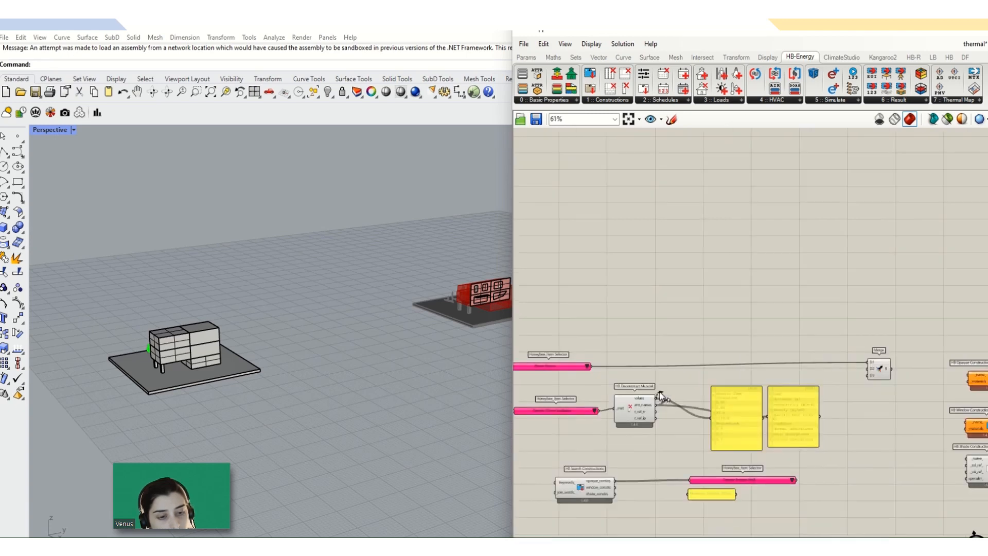
{"action": "left_click_drag", "start_coordinate": [660, 396], "coordinate": [872, 372]}
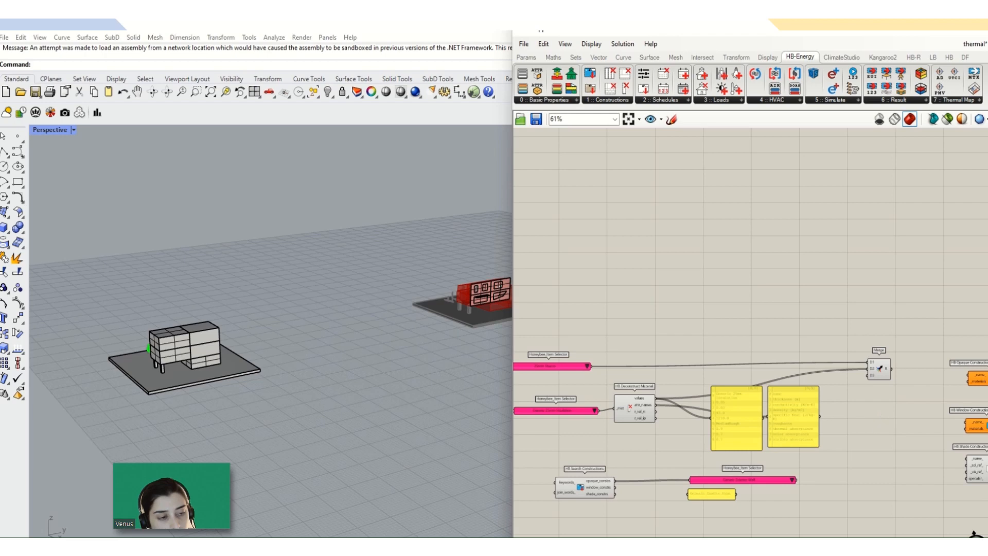
- Move HB Search Constructions with its selector and panel above the material components, and align HB Search Materials with the stucco selector
{"action": "left_click_drag", "start_coordinate": [814, 468], "coordinate": [628, 323]}
{"action": "scroll", "coordinate": [695, 468], "scroll_direction": "down", "scroll_amount": 4}
{"action": "scroll", "coordinate": [576, 406], "scroll_direction": "up", "scroll_amount": 3}
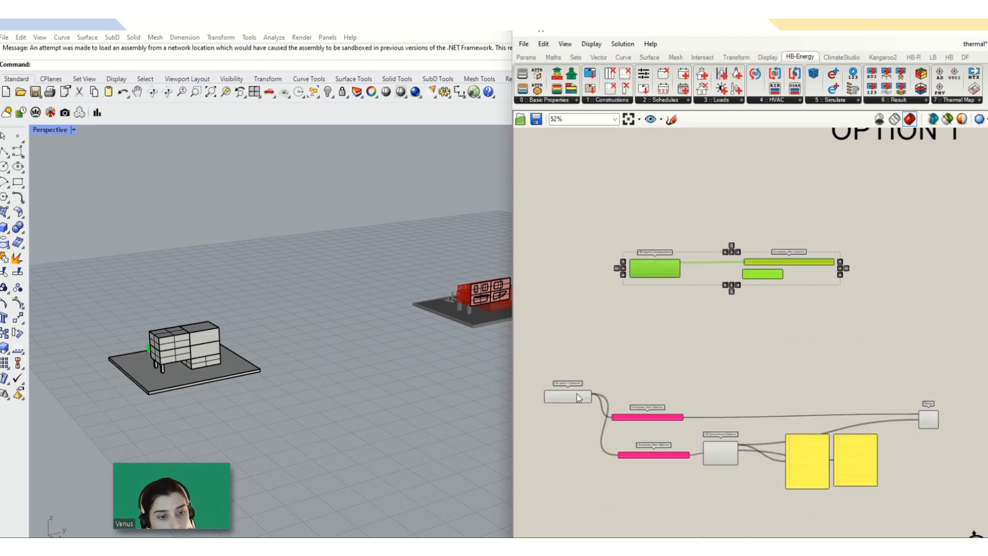
{"action": "left_click_drag", "start_coordinate": [576, 394], "coordinate": [576, 418]}
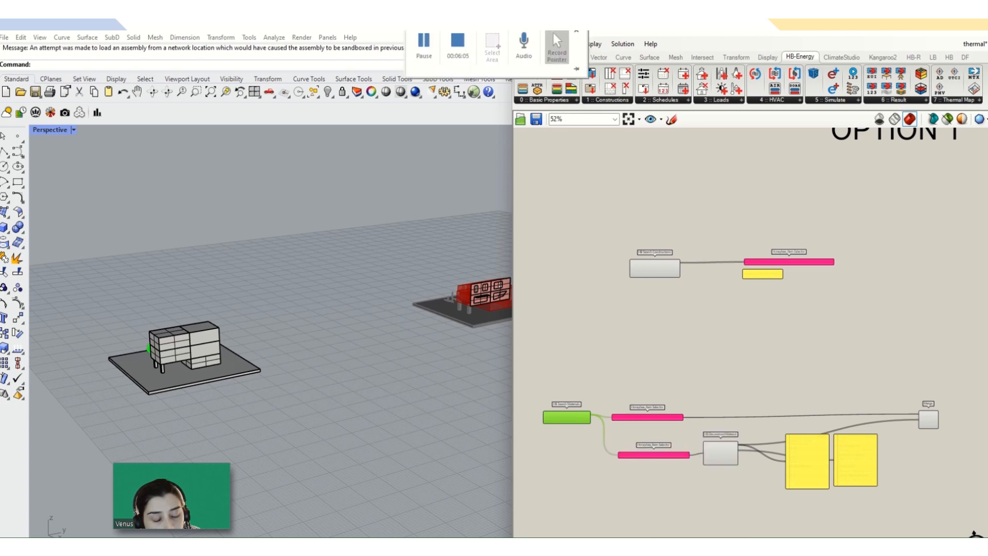
- Place a new Honeybee Item Selector in the empty space below the Generic 25mm Insulation selector
{"action": "left_click", "coordinate": [753, 347]}
{"action": "scroll", "coordinate": [728, 457], "scroll_direction": "up", "scroll_amount": 4}
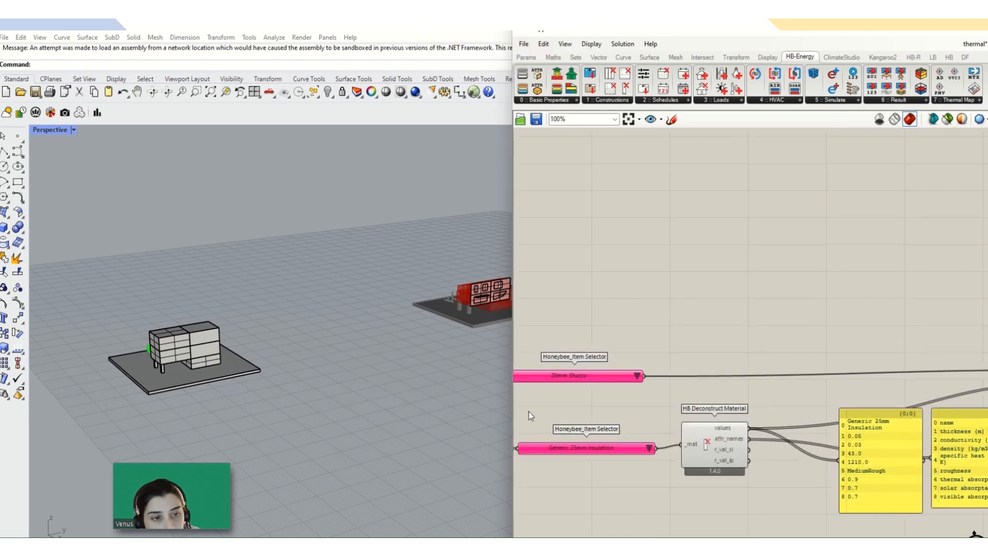
{"action": "scroll", "coordinate": [529, 412], "scroll_direction": "up", "scroll_amount": 1}
{"action": "scroll", "coordinate": [661, 388], "scroll_direction": "down", "scroll_amount": 4}
{"action": "scroll", "coordinate": [626, 448], "scroll_direction": "up", "scroll_amount": 2}
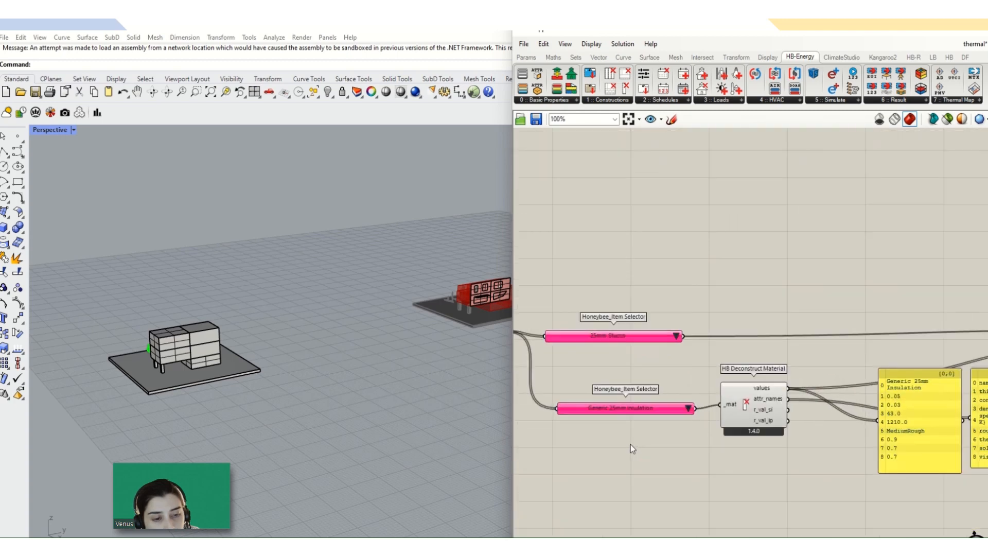
{"action": "double_click", "coordinate": [629, 449]}
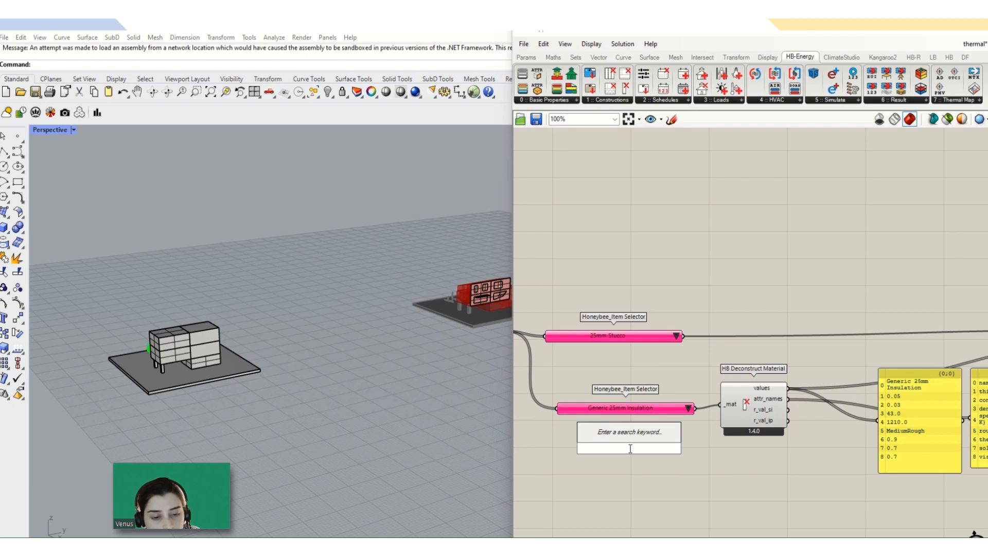
{"action": "type", "text": "ite"}
{"action": "left_click", "coordinate": [626, 314]}
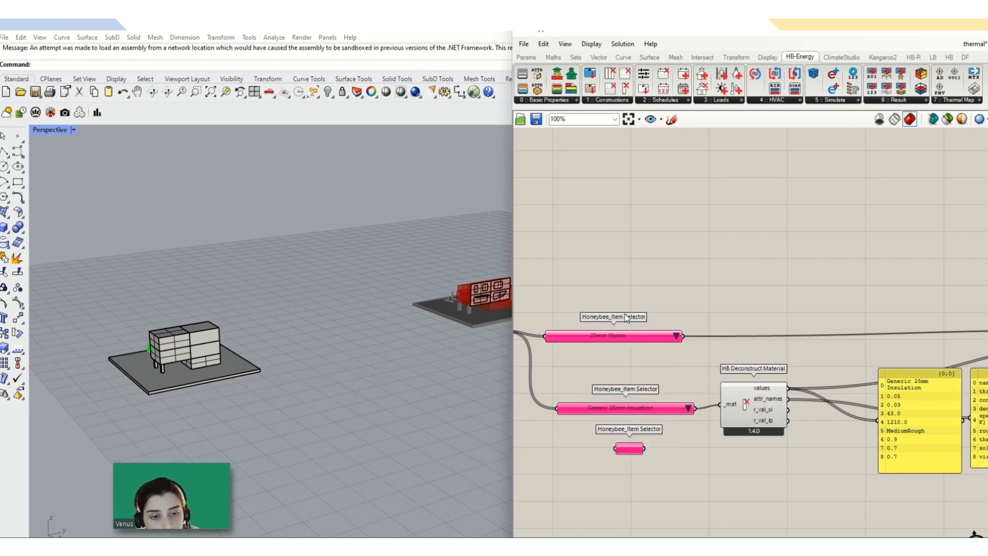
- Feed the opaque_mats output of HB Search Materials into the new item selector and set it to Generic Gypsum Board
{"action": "scroll", "coordinate": [741, 468], "scroll_direction": "down", "scroll_amount": 4}
{"action": "scroll", "coordinate": [654, 441], "scroll_direction": "up", "scroll_amount": 6}
{"action": "left_click_drag", "start_coordinate": [568, 338], "coordinate": [720, 500]}
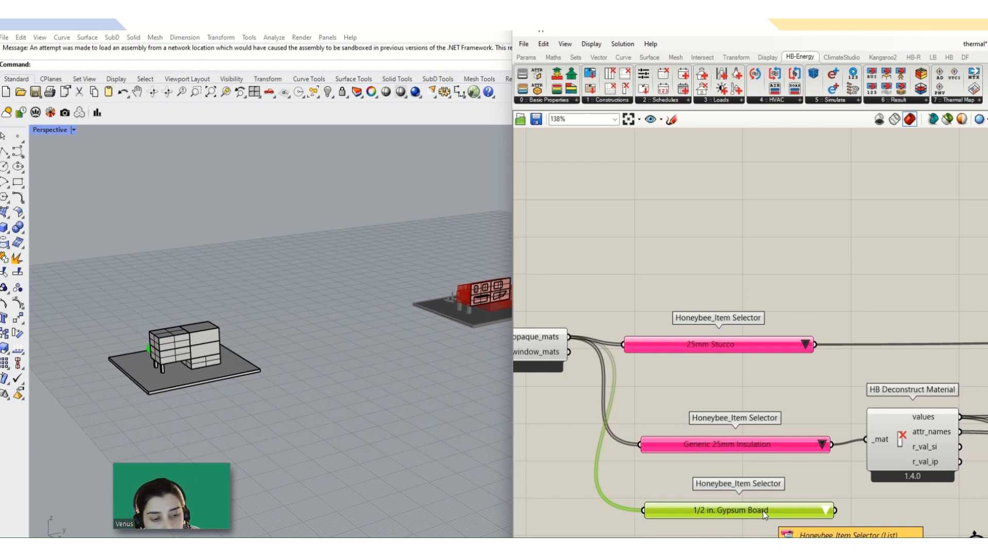
{"action": "left_click", "coordinate": [826, 510]}
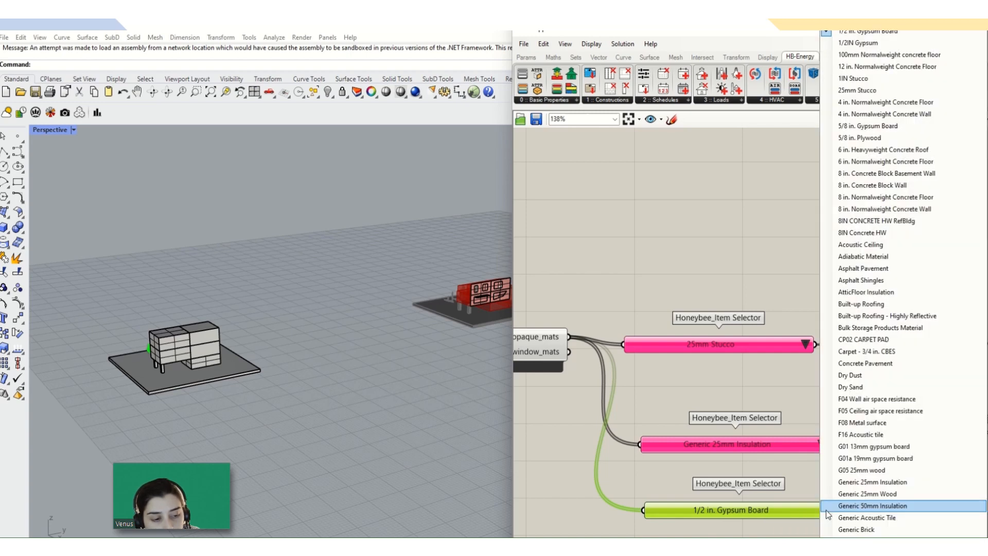
{"action": "left_click", "coordinate": [827, 511]}
{"action": "left_click", "coordinate": [826, 511]}
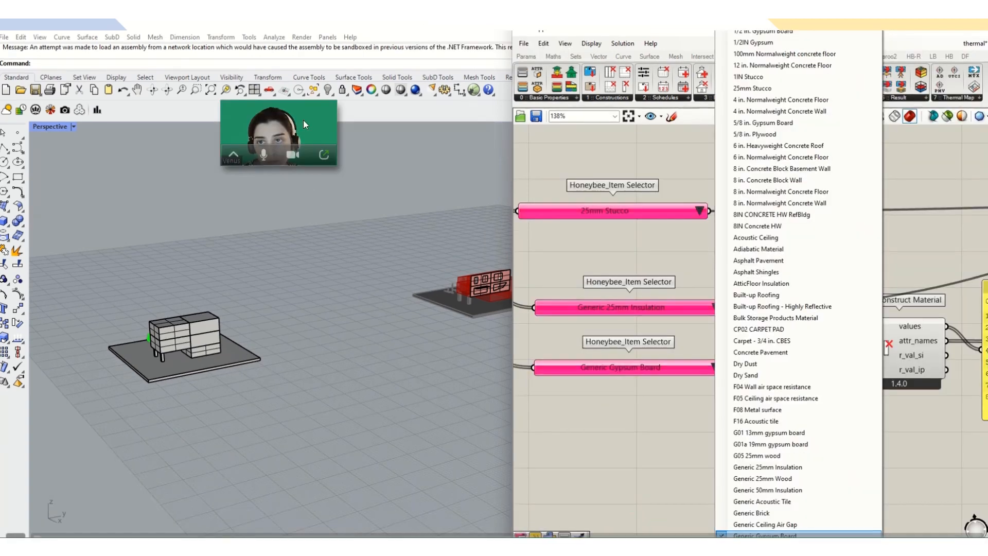
{"action": "left_click_drag", "start_coordinate": [147, 311], "coordinate": [116, 472]}
{"action": "left_click", "coordinate": [591, 403]}
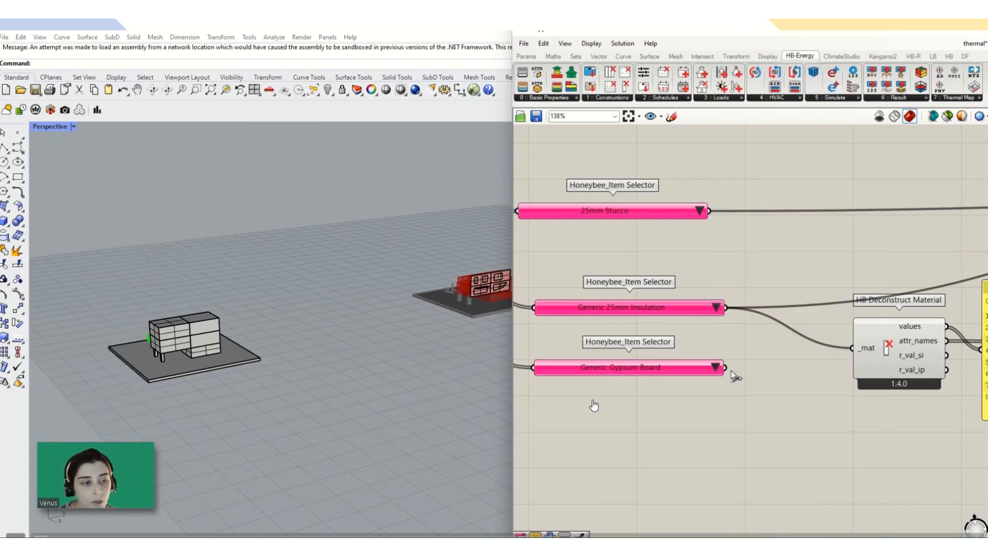
- Connect the Generic Gypsum Board selector to Merge's D3 input and remove the unused D4 input
{"action": "scroll", "coordinate": [674, 462], "scroll_direction": "down", "scroll_amount": 7}
{"action": "left_click_drag", "start_coordinate": [726, 369], "coordinate": [915, 368]}
{"action": "scroll", "coordinate": [844, 405], "scroll_direction": "up", "scroll_amount": 8}
{"action": "scroll", "coordinate": [861, 398], "scroll_direction": "up", "scroll_amount": 10}
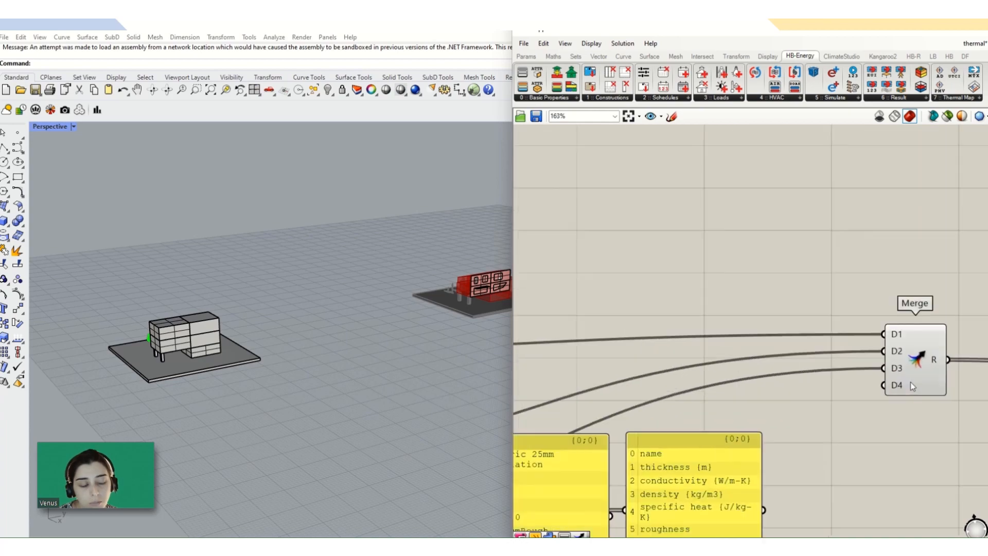
{"action": "scroll", "coordinate": [822, 388], "scroll_direction": "down", "scroll_amount": 11}
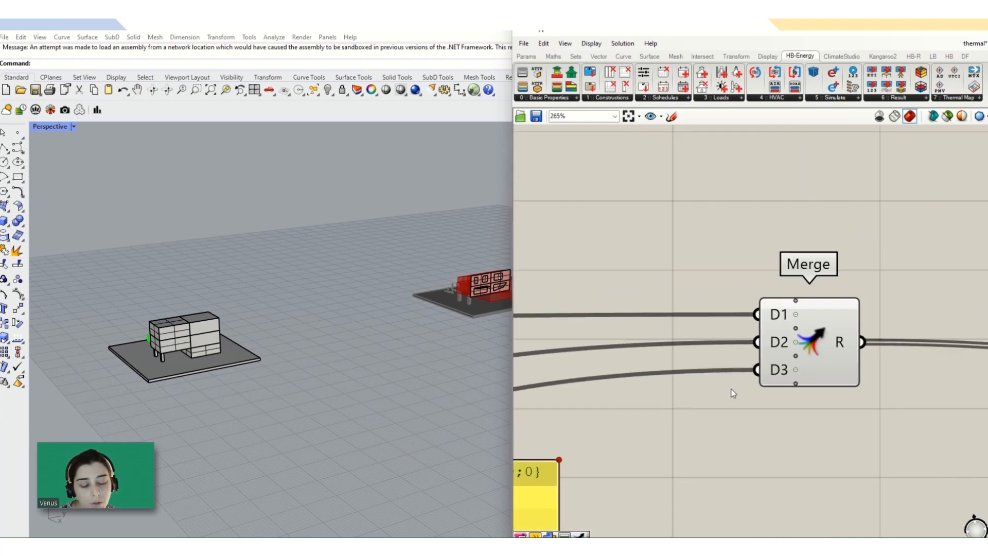
{"action": "scroll", "coordinate": [695, 383], "scroll_direction": "up", "scroll_amount": 3}
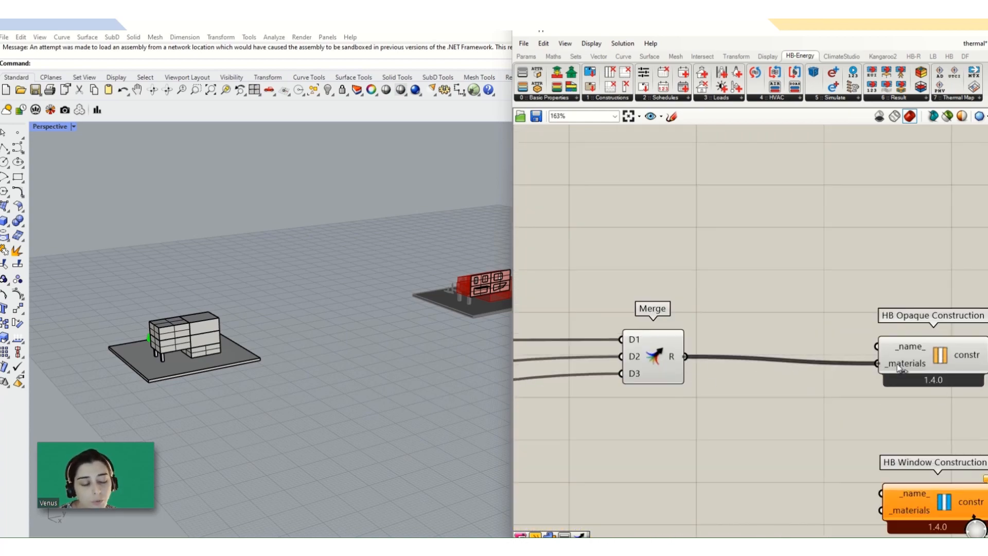
- Move HB Shade Construction and HB Window Construction down to open space beneath HB Opaque Construction
{"action": "scroll", "coordinate": [796, 365], "scroll_direction": "down", "scroll_amount": 4}
{"action": "scroll", "coordinate": [865, 366], "scroll_direction": "up", "scroll_amount": 2}
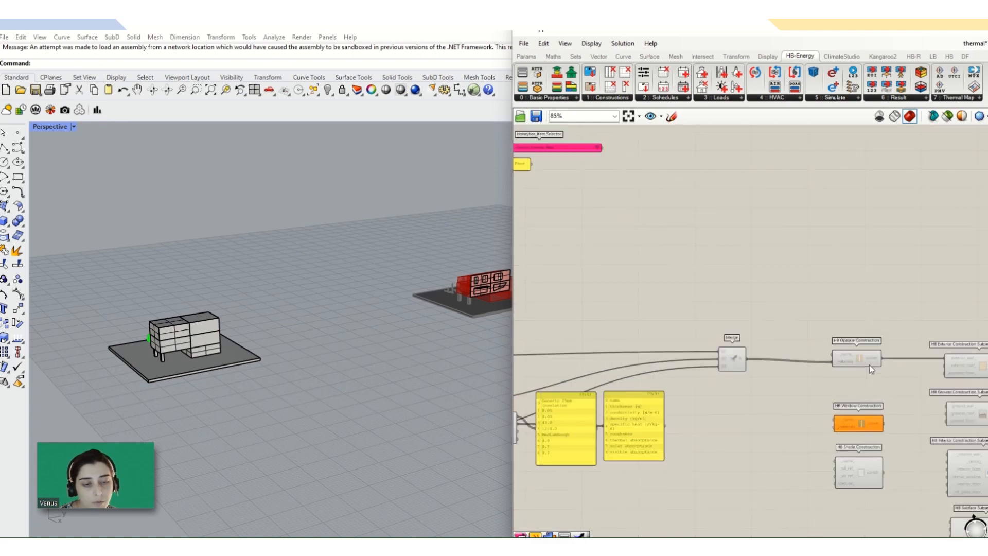
{"action": "scroll", "coordinate": [732, 367], "scroll_direction": "down", "scroll_amount": 3}
{"action": "scroll", "coordinate": [732, 366], "scroll_direction": "up", "scroll_amount": 3}
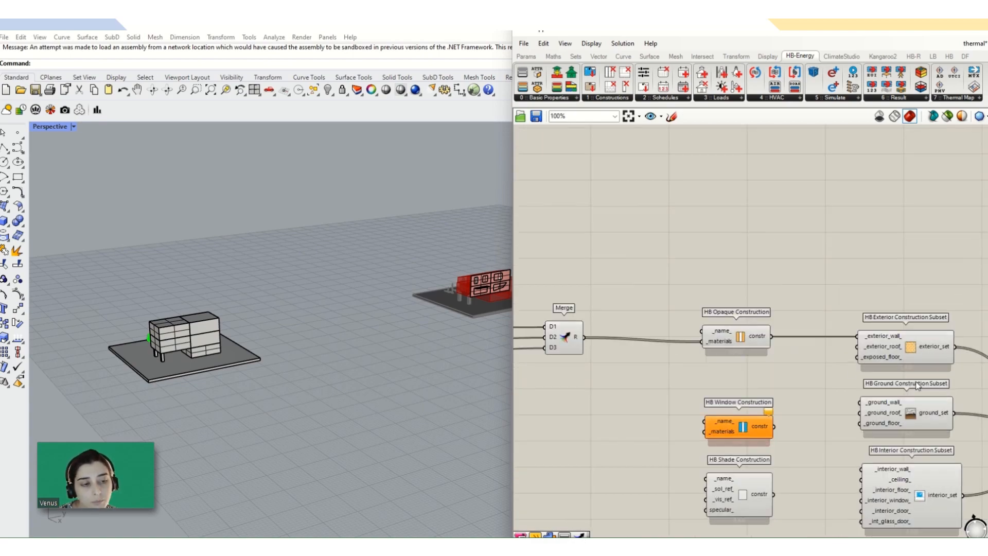
{"action": "right_click_drag", "start_coordinate": [814, 495], "coordinate": [807, 385]}
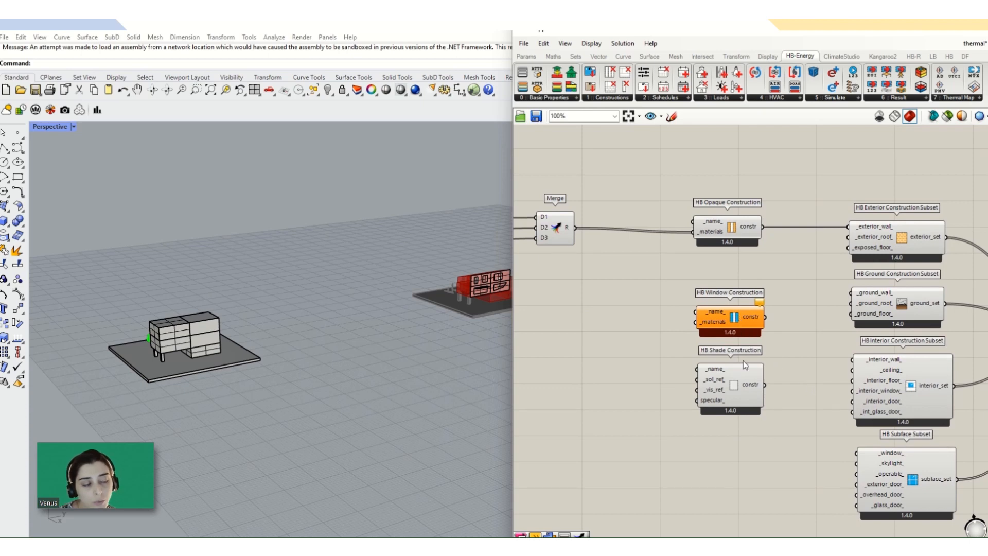
{"action": "mouse_move", "coordinate": [740, 325]}
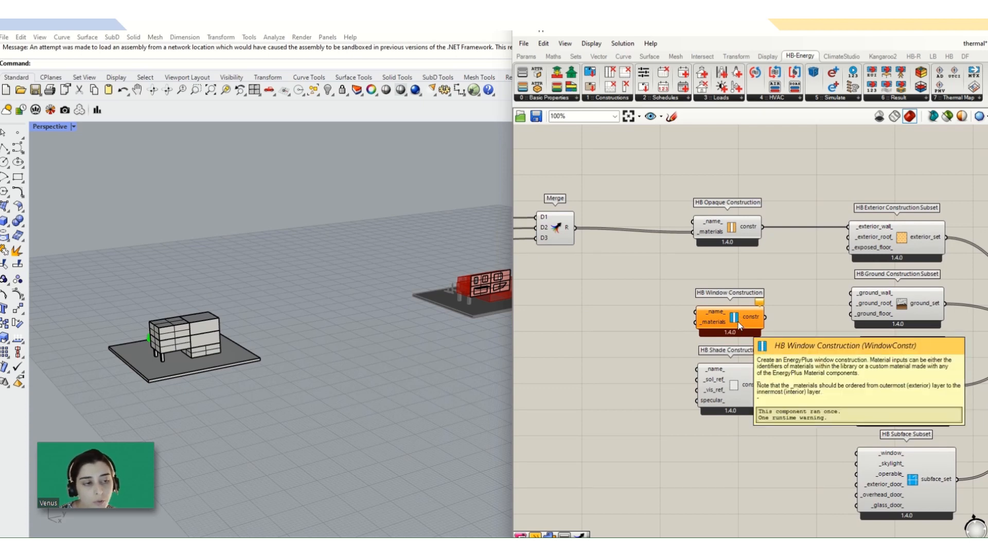
{"action": "left_click_drag", "start_coordinate": [731, 400], "coordinate": [731, 412]}
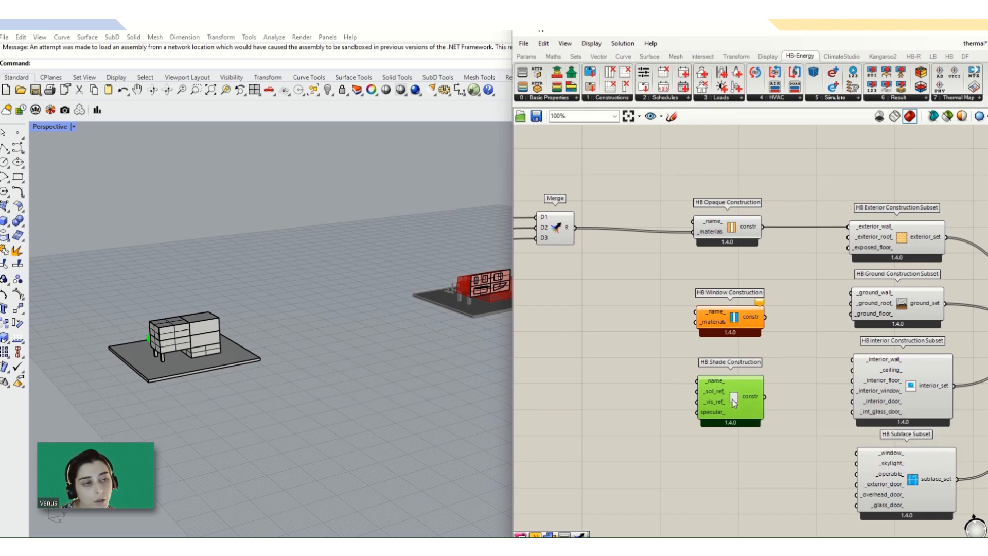
{"action": "left_click_drag", "start_coordinate": [734, 403], "coordinate": [738, 492]}
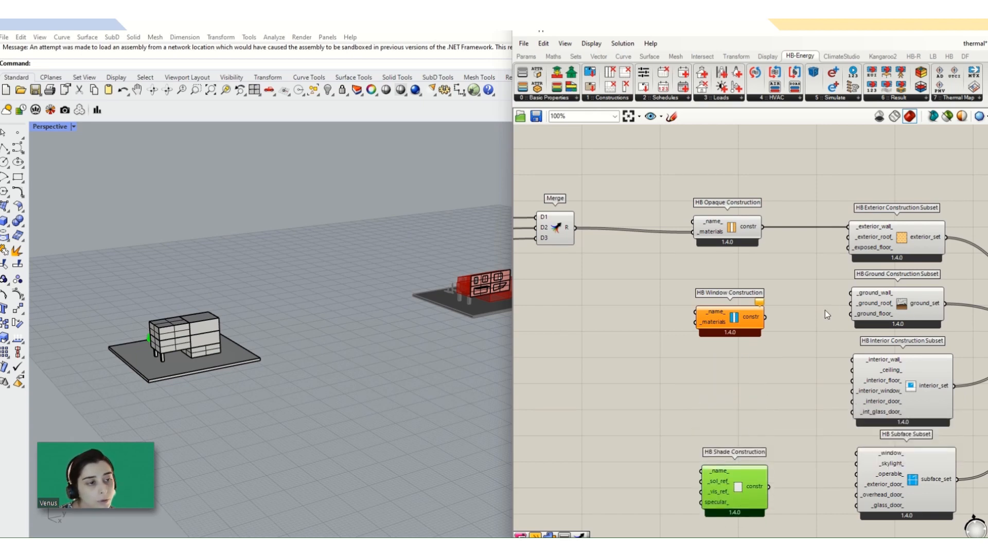
{"action": "left_click_drag", "start_coordinate": [749, 321], "coordinate": [745, 368]}
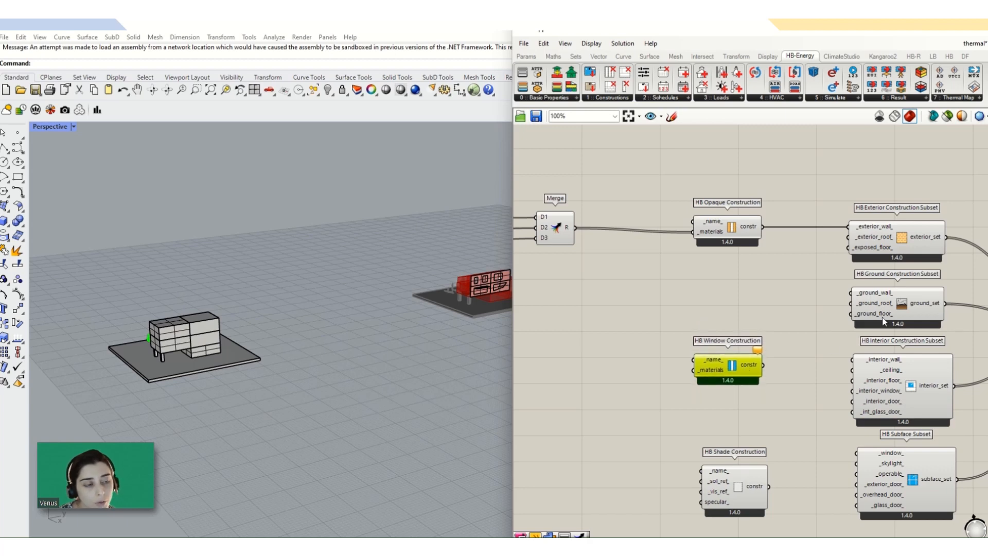
- Shift the shade and window constructions further down and place a duplicate of HB Opaque Construction directly above HB Window Construction
{"action": "left_click_drag", "start_coordinate": [896, 396], "coordinate": [892, 393]}
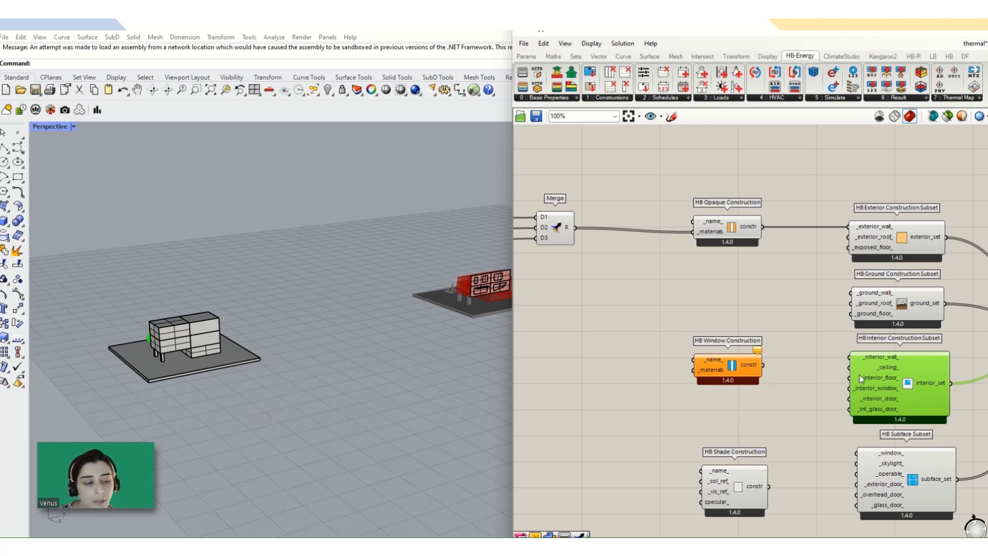
{"action": "scroll", "coordinate": [824, 350], "scroll_direction": "down", "scroll_amount": 4}
{"action": "left_click_drag", "start_coordinate": [800, 364], "coordinate": [800, 398]}
{"action": "left_click_drag", "start_coordinate": [817, 287], "coordinate": [818, 343]}
{"action": "left_click", "coordinate": [822, 202]}
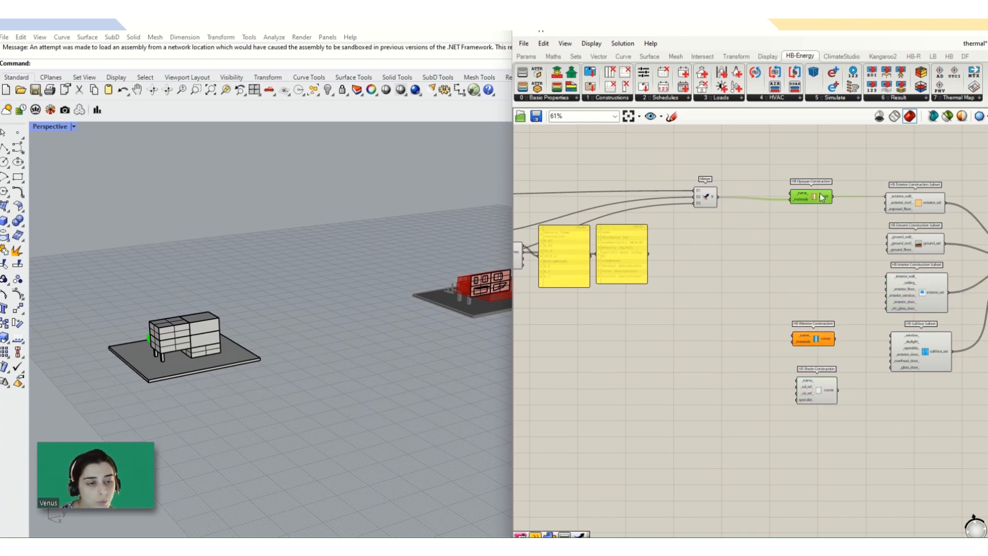
{"action": "left_click_drag", "start_coordinate": [820, 201], "coordinate": [820, 298], "text": "alt"}
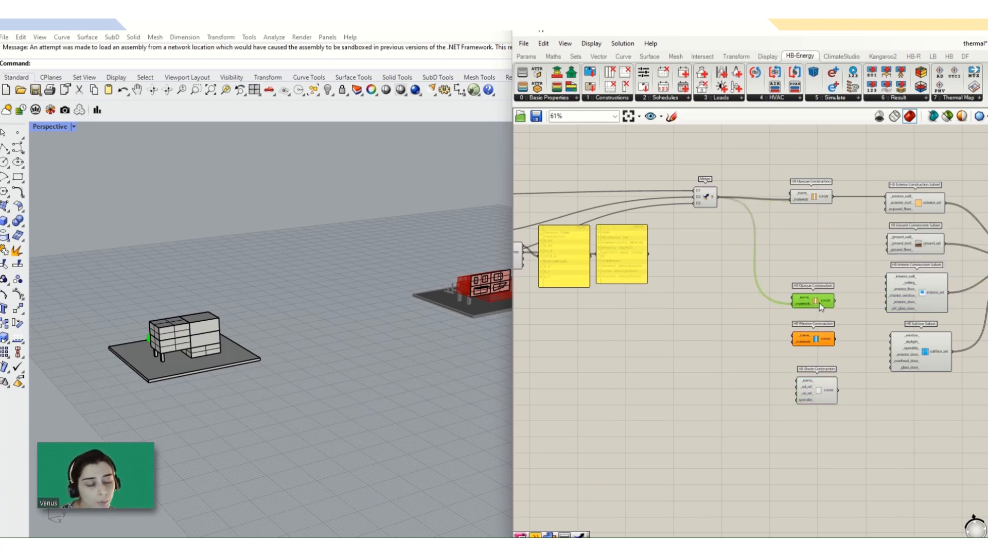
- Move HB Search Materials down so it sits vertically between the stucco and insulation selectors
{"action": "scroll", "coordinate": [817, 304], "scroll_direction": "up", "scroll_amount": 2}
{"action": "scroll", "coordinate": [731, 309], "scroll_direction": "down", "scroll_amount": 5}
{"action": "scroll", "coordinate": [664, 330], "scroll_direction": "down", "scroll_amount": 2}
{"action": "right_click_drag", "start_coordinate": [699, 331], "coordinate": [805, 305]}
{"action": "left_click_drag", "start_coordinate": [788, 229], "coordinate": [612, 298]}
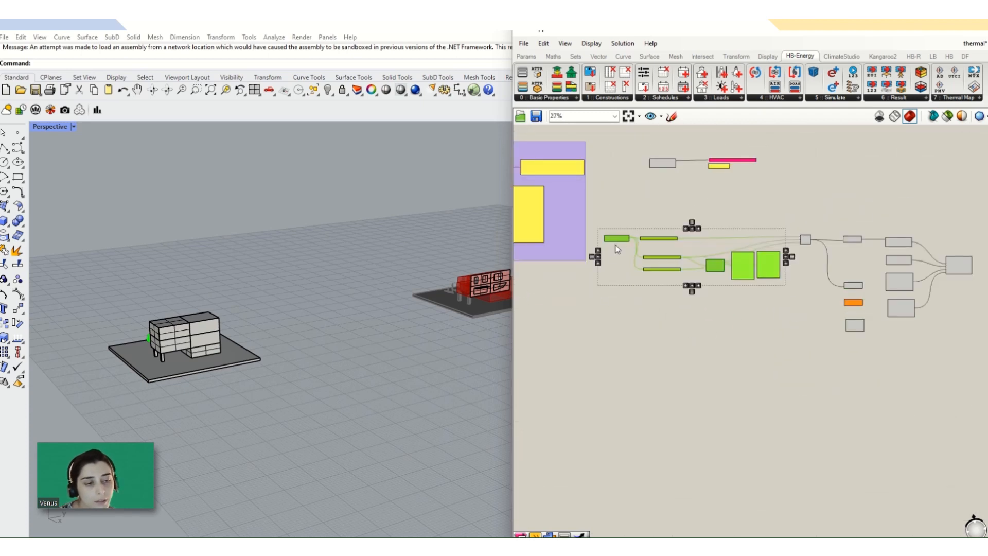
{"action": "mouse_move", "coordinate": [617, 238]}
{"action": "left_mouse_down"}
{"action": "mouse_move", "coordinate": [619, 225]}
{"action": "mouse_move", "coordinate": [609, 264]}
{"action": "mouse_move", "coordinate": [612, 240]}
{"action": "left_mouse_up"}
{"action": "left_click", "coordinate": [651, 303]}
{"action": "scroll", "coordinate": [618, 225], "scroll_direction": "up", "scroll_amount": 2}
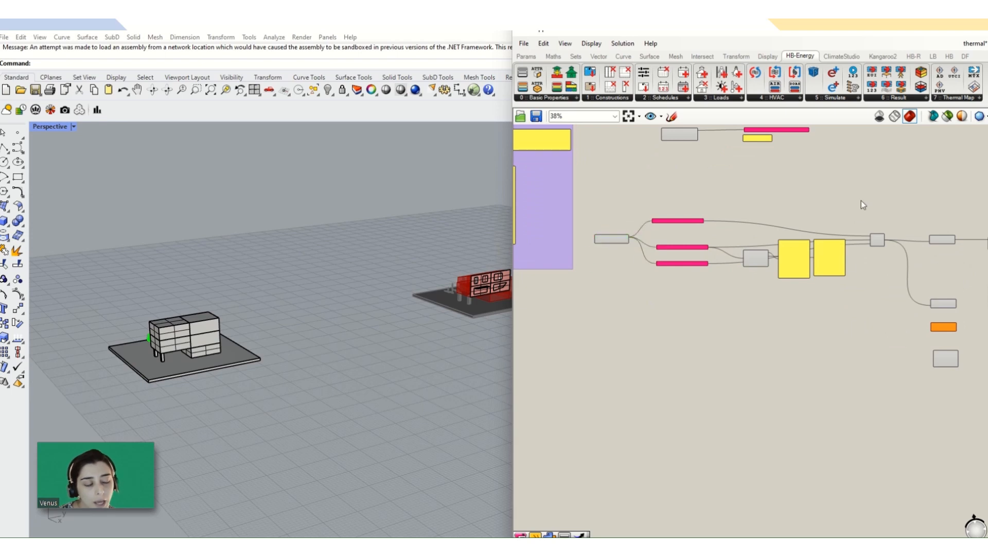
{"action": "left_click_drag", "start_coordinate": [861, 201], "coordinate": [594, 294]}
{"action": "middle_click", "coordinate": [663, 236]}
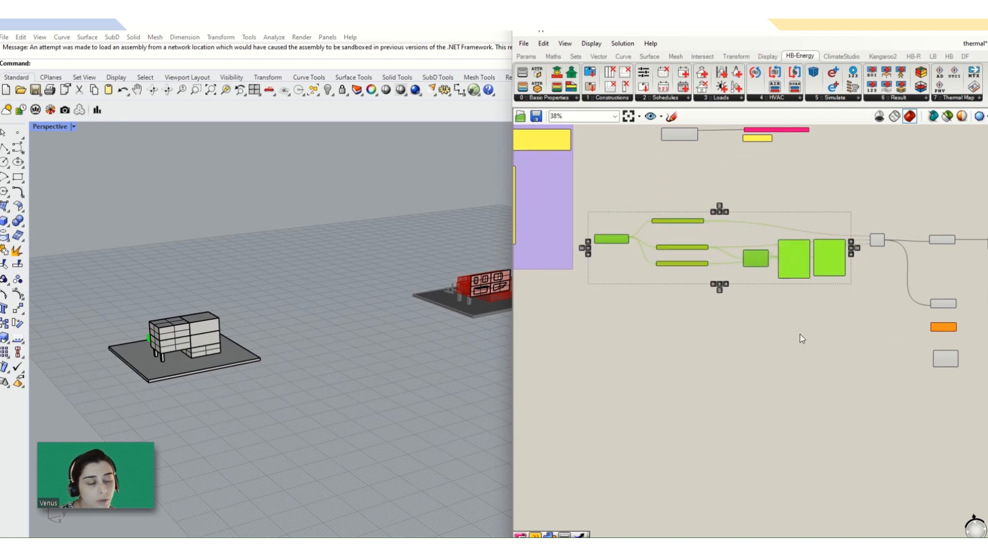
{"action": "scroll", "coordinate": [942, 241], "scroll_direction": "up", "scroll_amount": 2}
{"action": "left_click", "coordinate": [933, 297]}
{"action": "scroll", "coordinate": [907, 267], "scroll_direction": "up", "scroll_amount": 2}
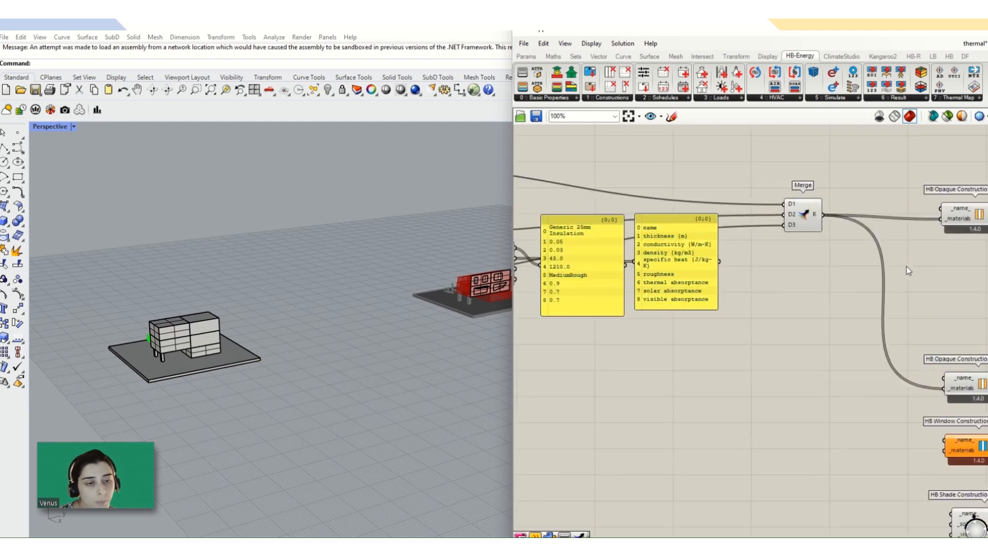
- Group HB Search Materials, its three selectors, HB Deconstruct Material, the two panels and Merge together
{"action": "scroll", "coordinate": [876, 232], "scroll_direction": "down", "scroll_amount": 5}
{"action": "left_click_drag", "start_coordinate": [876, 222], "coordinate": [718, 271]}
{"action": "middle_click", "coordinate": [742, 248]}
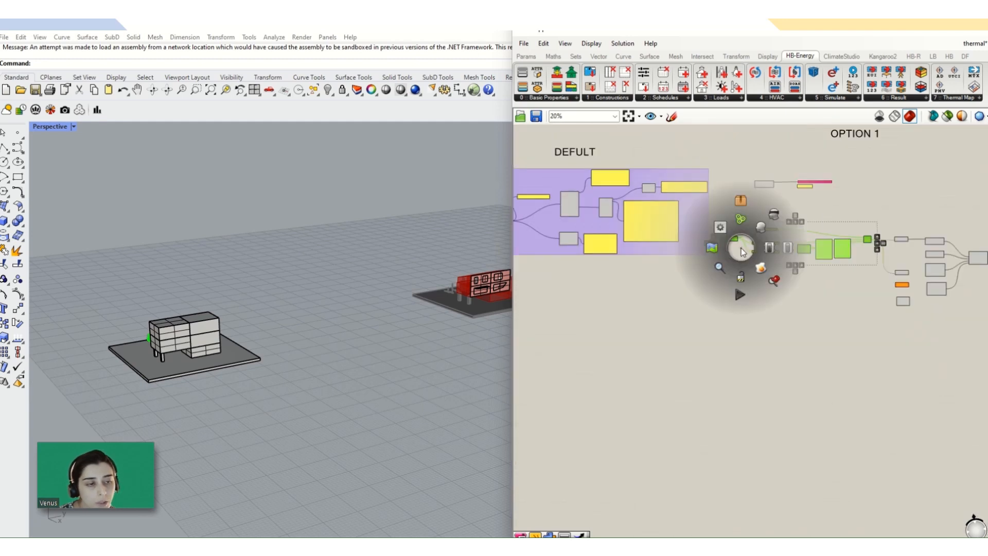
{"action": "left_click", "coordinate": [761, 231]}
- Change the new material group's colour to a dark greyish purple
{"action": "scroll", "coordinate": [793, 250], "scroll_direction": "up", "scroll_amount": 2}
{"action": "left_click", "coordinate": [789, 236]}
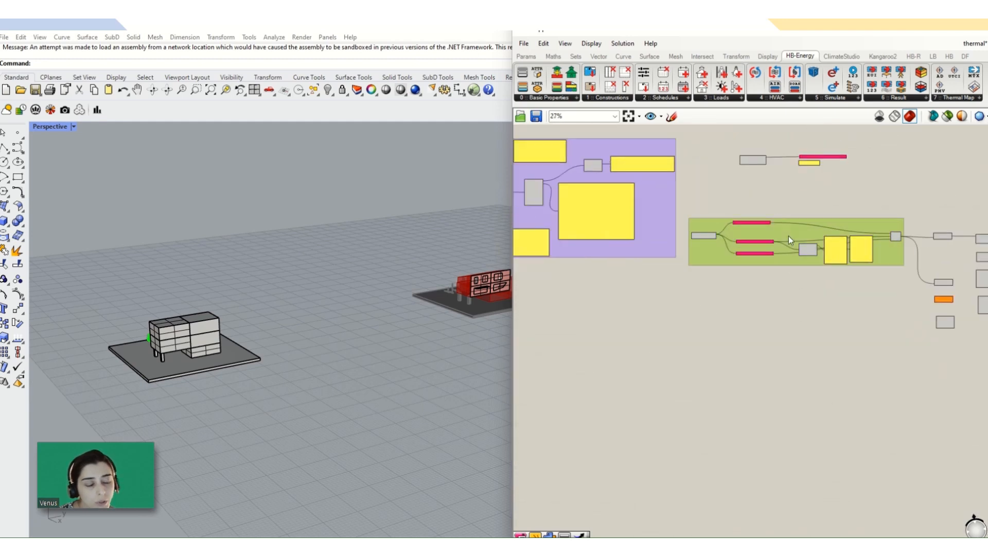
{"action": "right_click", "coordinate": [788, 236]}
{"action": "mouse_move", "coordinate": [796, 353]}
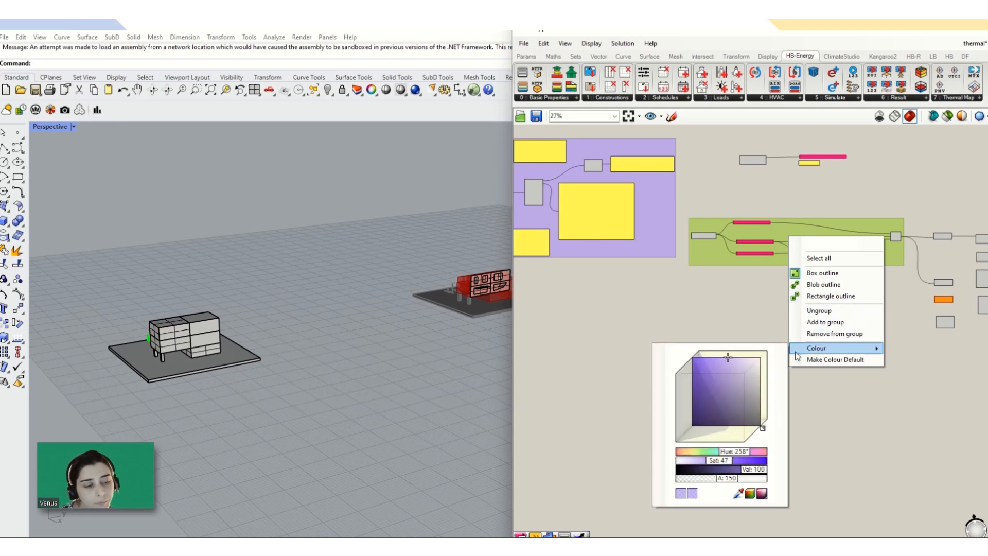
{"action": "left_click_drag", "start_coordinate": [702, 359], "coordinate": [699, 360]}
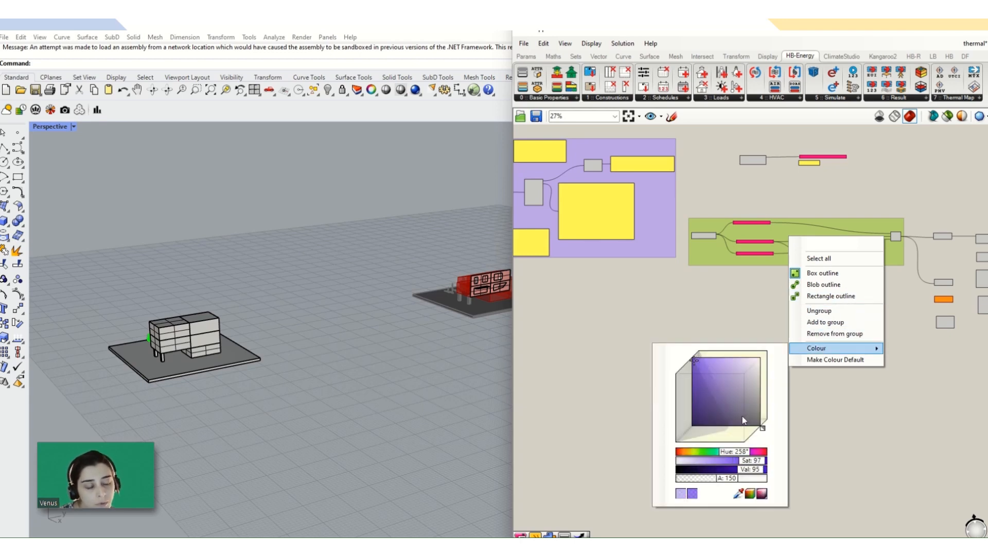
{"action": "left_click_drag", "start_coordinate": [742, 415], "coordinate": [729, 406]}
{"action": "left_click", "coordinate": [850, 424]}
- Duplicate HB Search Materials into the empty space below the dark purple group
{"action": "scroll", "coordinate": [822, 262], "scroll_direction": "up", "scroll_amount": 3}
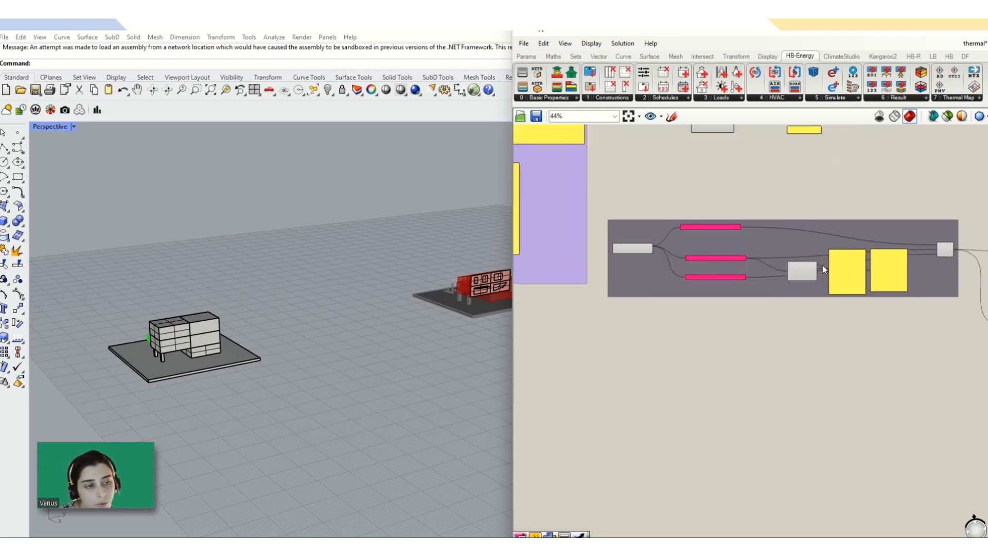
{"action": "scroll", "coordinate": [695, 254], "scroll_direction": "down", "scroll_amount": 2}
{"action": "scroll", "coordinate": [639, 256], "scroll_direction": "up", "scroll_amount": 6}
{"action": "left_click", "coordinate": [641, 247]}
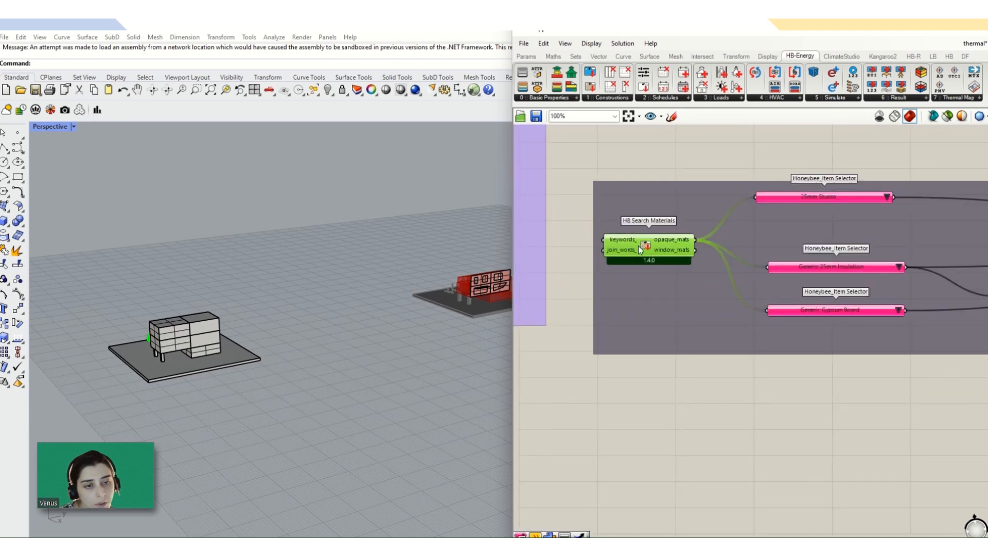
{"action": "key", "text": "ctrl+v"}
{"action": "left_click_drag", "start_coordinate": [652, 253], "coordinate": [698, 376]}
- Place a new Honeybee Item Selector beside the duplicated HB Search Materials component
{"action": "scroll", "coordinate": [705, 391], "scroll_direction": "down", "scroll_amount": 8}
{"action": "scroll", "coordinate": [881, 460], "scroll_direction": "up", "scroll_amount": 3}
{"action": "scroll", "coordinate": [794, 415], "scroll_direction": "up", "scroll_amount": 2}
{"action": "scroll", "coordinate": [704, 377], "scroll_direction": "up", "scroll_amount": 5}
{"action": "scroll", "coordinate": [829, 378], "scroll_direction": "down", "scroll_amount": 5}
{"action": "scroll", "coordinate": [706, 377], "scroll_direction": "up", "scroll_amount": 4}
{"action": "scroll", "coordinate": [698, 376], "scroll_direction": "up", "scroll_amount": 1}
{"action": "double_click", "coordinate": [827, 378]}
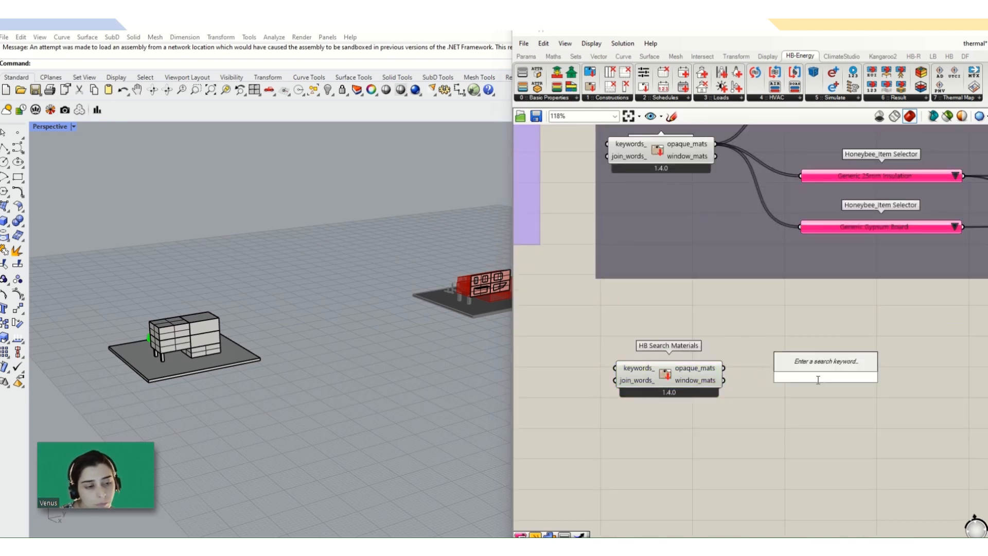
{"action": "type", "text": "ite"}
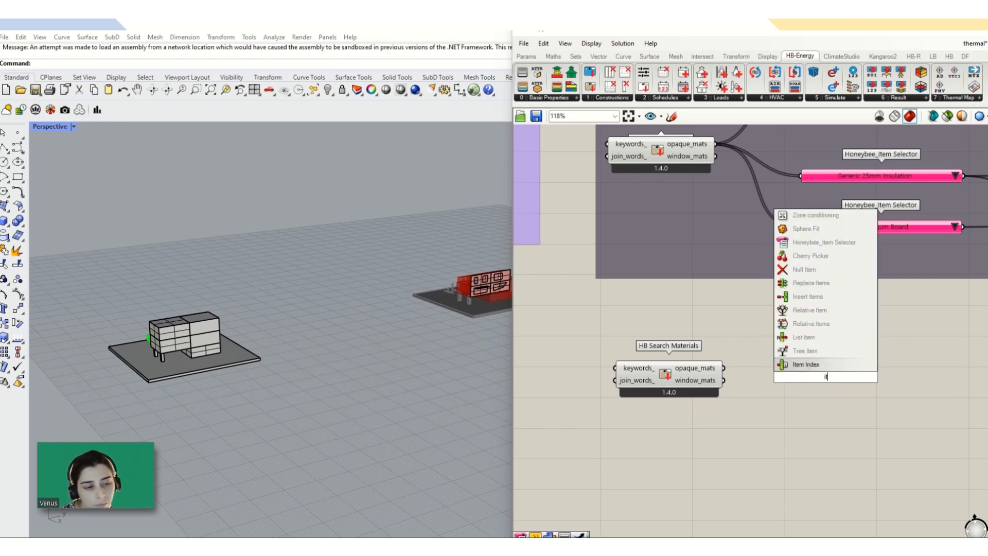
{"action": "left_click", "coordinate": [791, 251]}
{"action": "scroll", "coordinate": [789, 388], "scroll_direction": "up", "scroll_amount": 3}
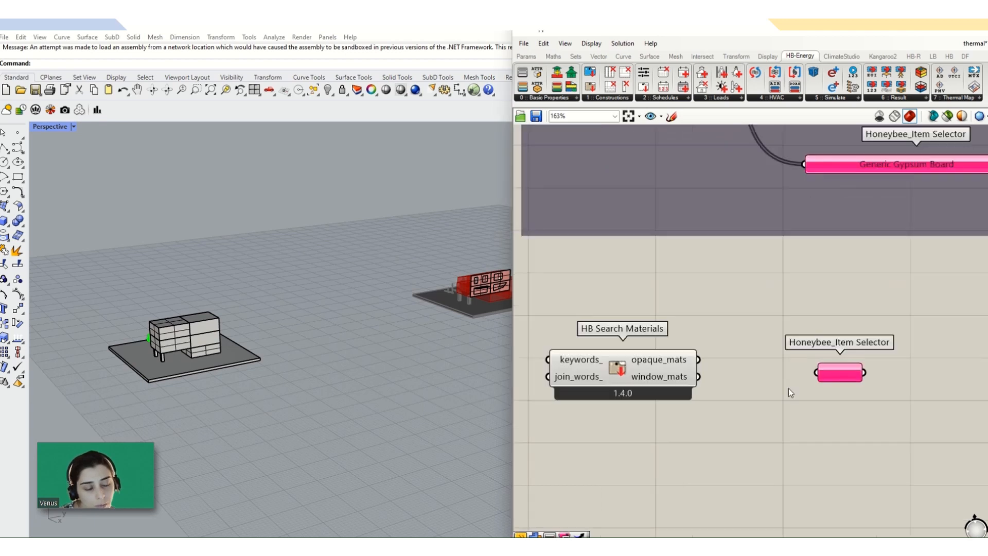
- Feed the duplicate search component's opaque_mats output into the new item selector and set it to Generic Acoustic Tile
{"action": "left_click_drag", "start_coordinate": [682, 355], "coordinate": [819, 370]}
{"action": "scroll", "coordinate": [824, 370], "scroll_direction": "down", "scroll_amount": 4}
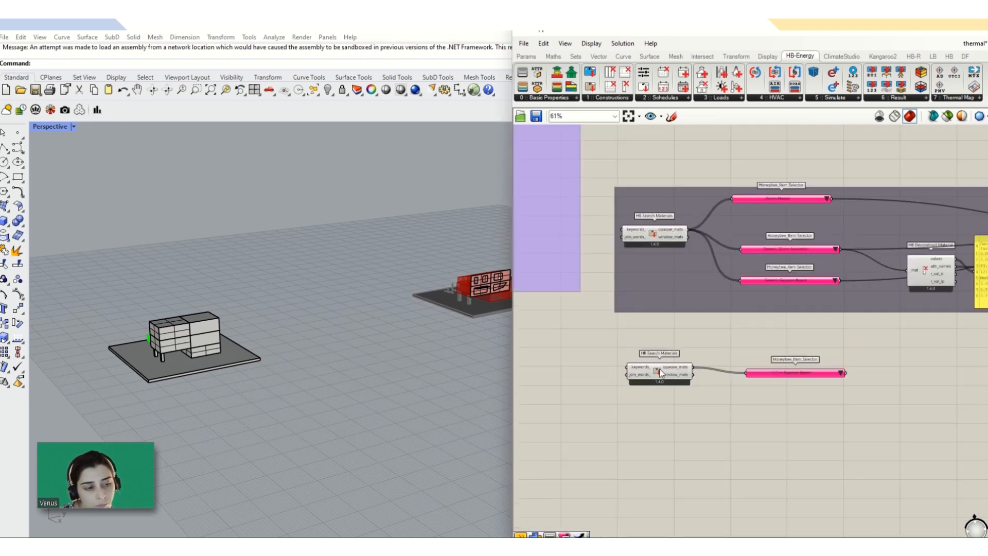
{"action": "scroll", "coordinate": [806, 378], "scroll_direction": "up", "scroll_amount": 2}
{"action": "scroll", "coordinate": [835, 368], "scroll_direction": "up", "scroll_amount": 2}
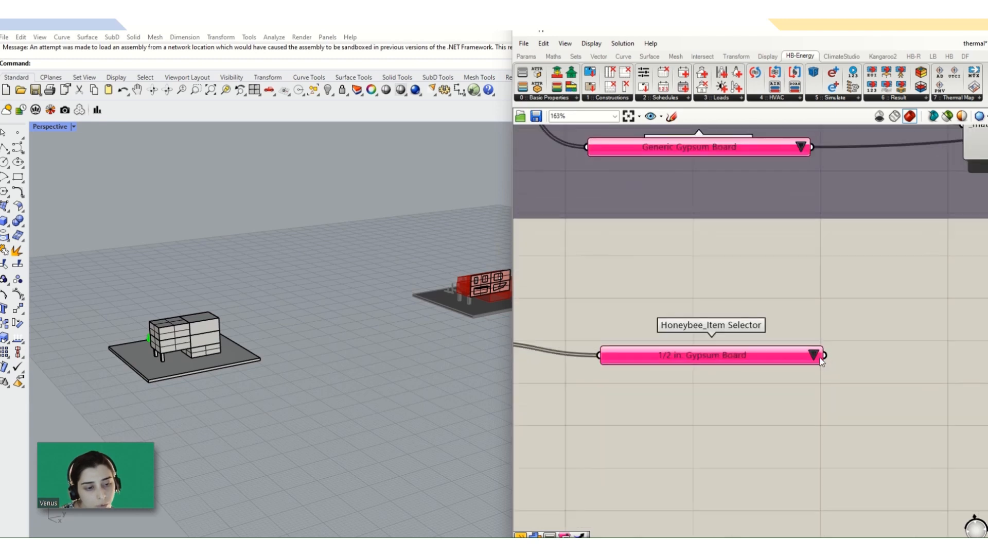
{"action": "left_click", "coordinate": [814, 356]}
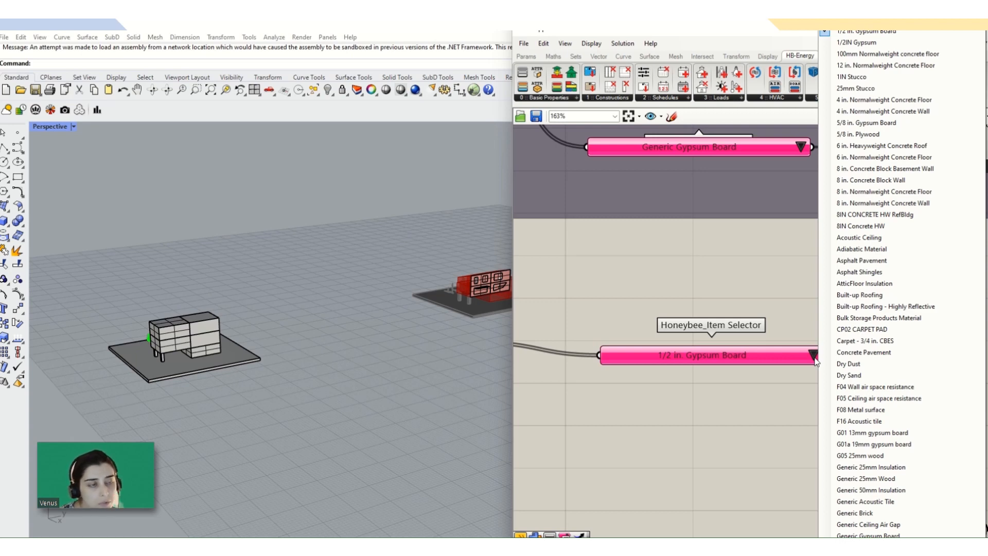
{"action": "left_click", "coordinate": [864, 502]}
- Place a second Merge component below the dark purple group, in front of the duplicated HB Opaque Construction
{"action": "scroll", "coordinate": [796, 364], "scroll_direction": "down", "scroll_amount": 6}
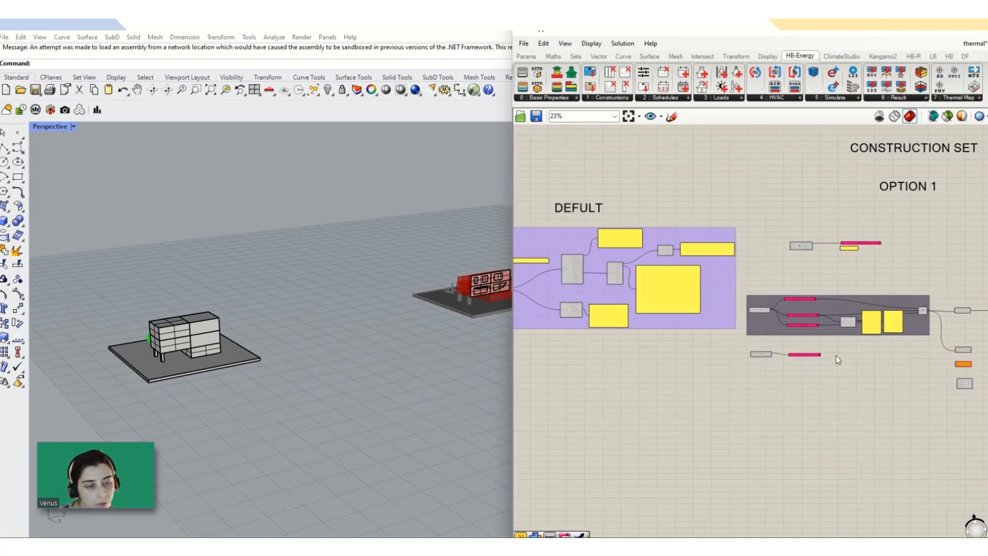
{"action": "scroll", "coordinate": [836, 355], "scroll_direction": "up", "scroll_amount": 3}
{"action": "scroll", "coordinate": [950, 343], "scroll_direction": "up", "scroll_amount": 1}
{"action": "scroll", "coordinate": [672, 342], "scroll_direction": "up", "scroll_amount": 3}
{"action": "left_click_drag", "start_coordinate": [671, 328], "coordinate": [737, 371]}
{"action": "scroll", "coordinate": [625, 428], "scroll_direction": "down", "scroll_amount": 5}
{"action": "scroll", "coordinate": [881, 412], "scroll_direction": "up", "scroll_amount": 3}
{"action": "double_click", "coordinate": [737, 370]}
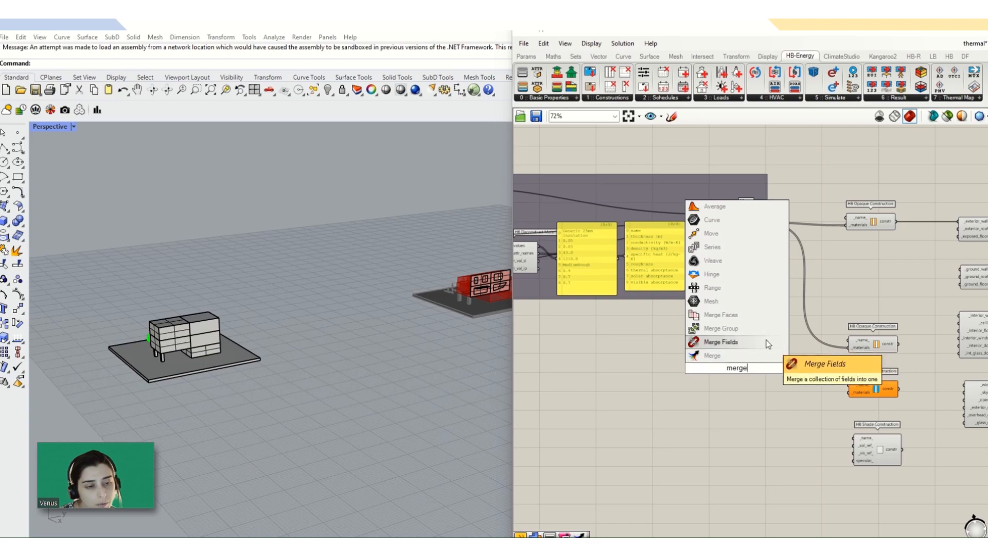
{"action": "left_click", "coordinate": [744, 341]}
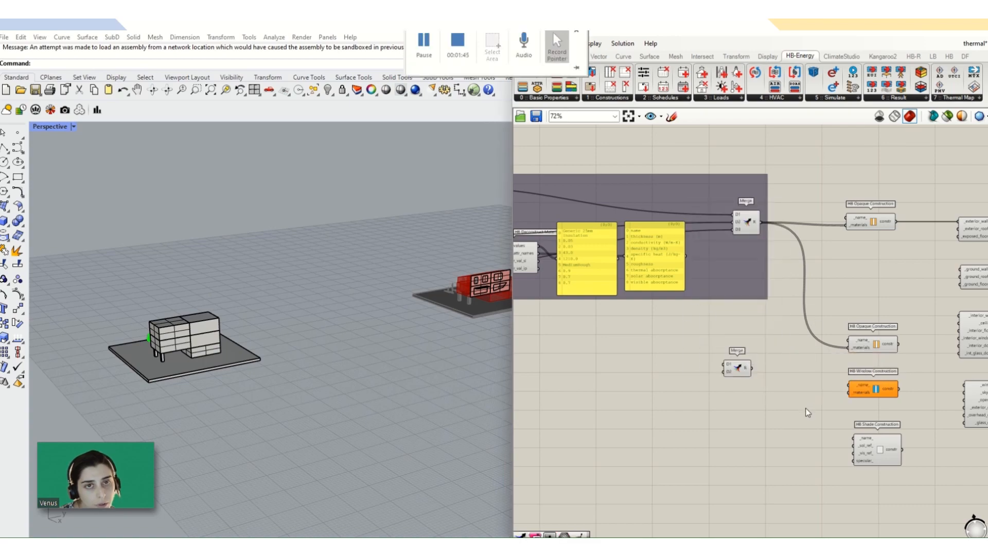
- Connect the Generic Acoustic Tile selector to the new Merge's D1 input
{"action": "scroll", "coordinate": [805, 408], "scroll_direction": "down", "scroll_amount": 4}
{"action": "scroll", "coordinate": [618, 396], "scroll_direction": "up", "scroll_amount": 5}
{"action": "left_click_drag", "start_coordinate": [589, 363], "coordinate": [828, 383]}
{"action": "scroll", "coordinate": [694, 412], "scroll_direction": "down", "scroll_amount": 2}
{"action": "scroll", "coordinate": [818, 401], "scroll_direction": "up", "scroll_amount": 3}
{"action": "scroll", "coordinate": [829, 383], "scroll_direction": "down", "scroll_amount": 3}
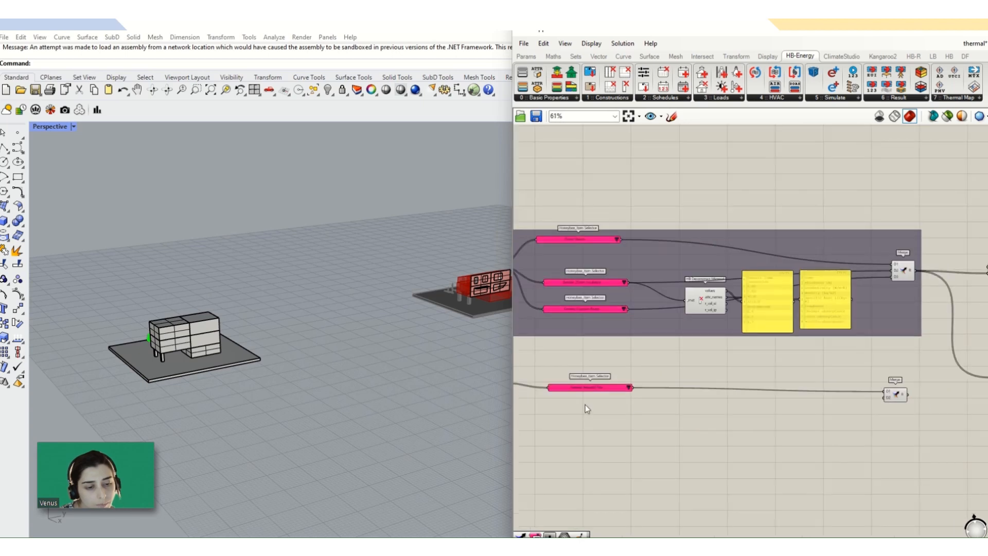
- Duplicate the Generic Acoustic Tile selector just below it, keeping its opaque_mats connection, and set the copy to Generic 25mm Insulation
{"action": "scroll", "coordinate": [732, 375], "scroll_direction": "down", "scroll_amount": 3}
{"action": "scroll", "coordinate": [665, 356], "scroll_direction": "up", "scroll_amount": 6}
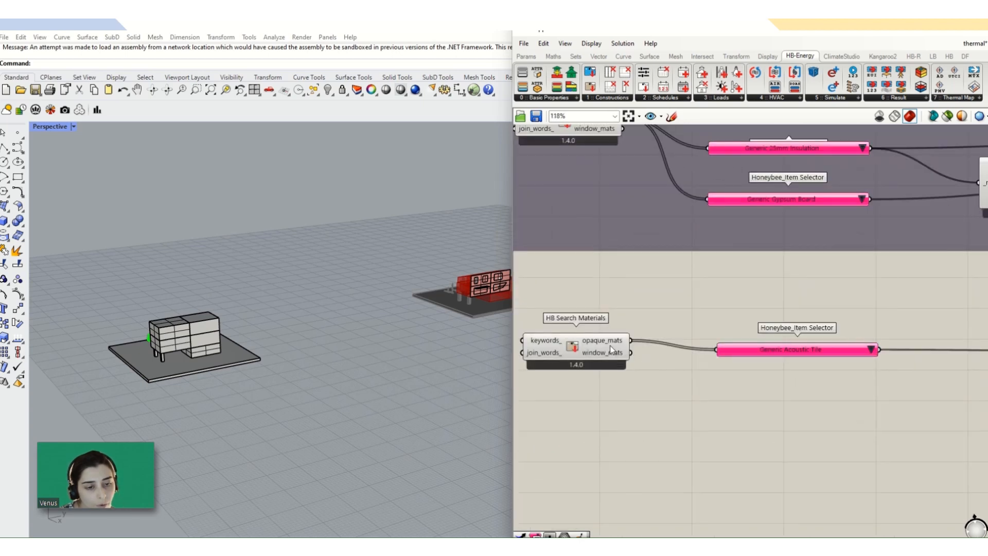
{"action": "left_click", "coordinate": [796, 350]}
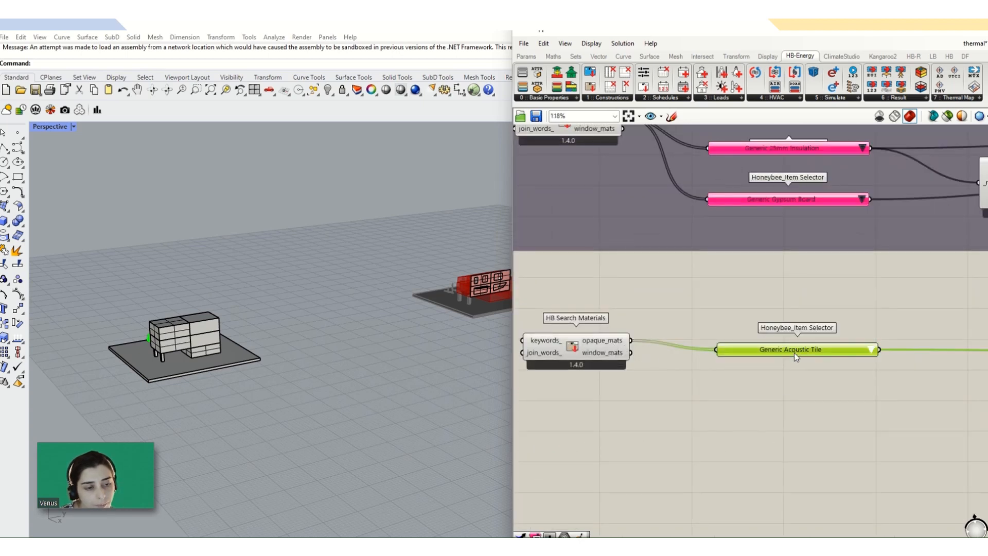
{"action": "left_click_drag", "start_coordinate": [795, 353], "coordinate": [791, 400], "text": "alt"}
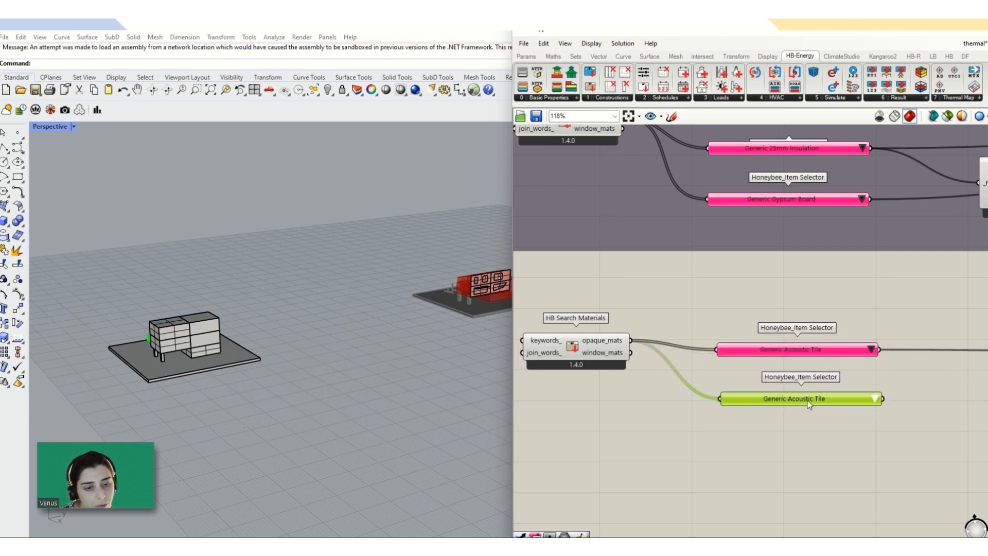
{"action": "left_click", "coordinate": [877, 401]}
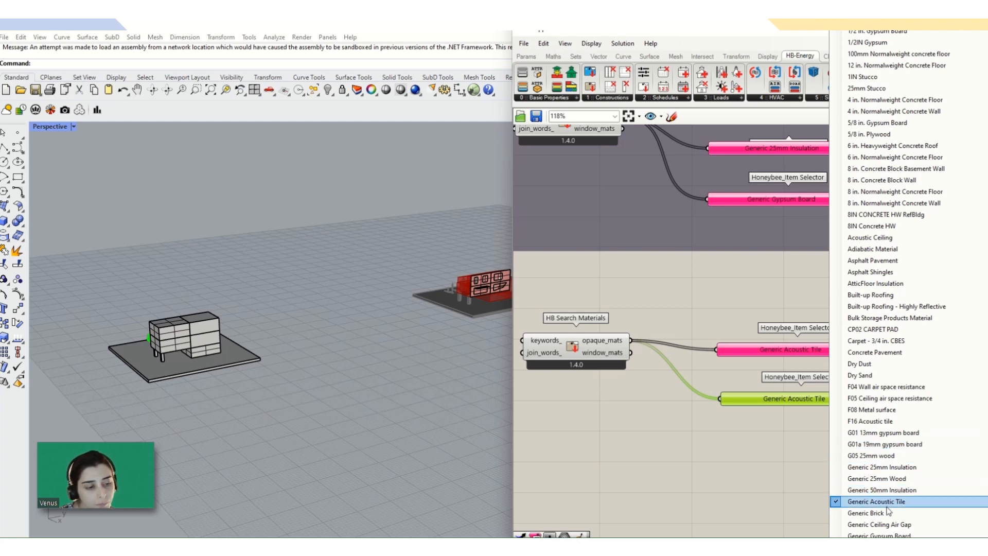
{"action": "left_click", "coordinate": [903, 470]}
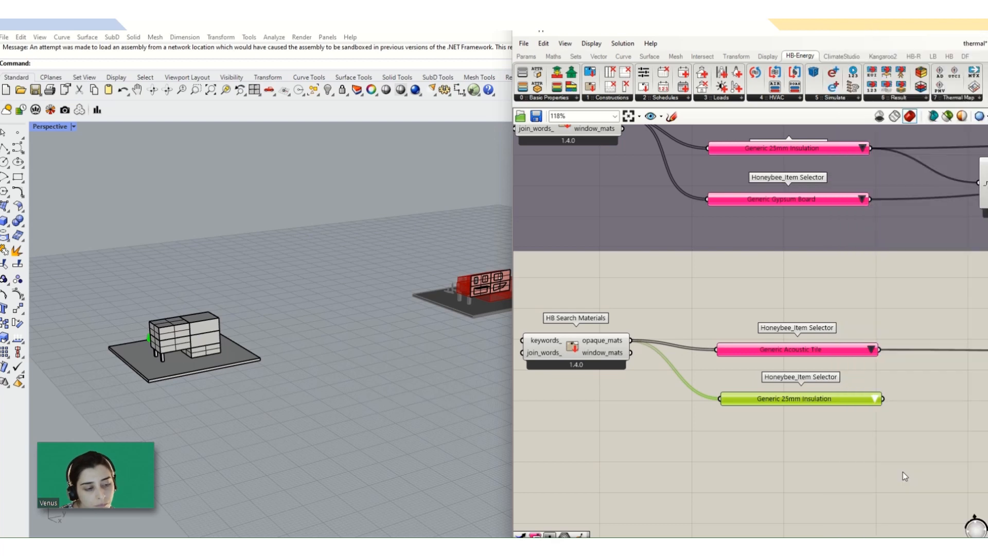
- Set the insulation selector in the purple exterior wall group to Generic 50mm Insulation
{"action": "scroll", "coordinate": [827, 309], "scroll_direction": "down", "scroll_amount": 3}
{"action": "scroll", "coordinate": [780, 292], "scroll_direction": "up", "scroll_amount": 2}
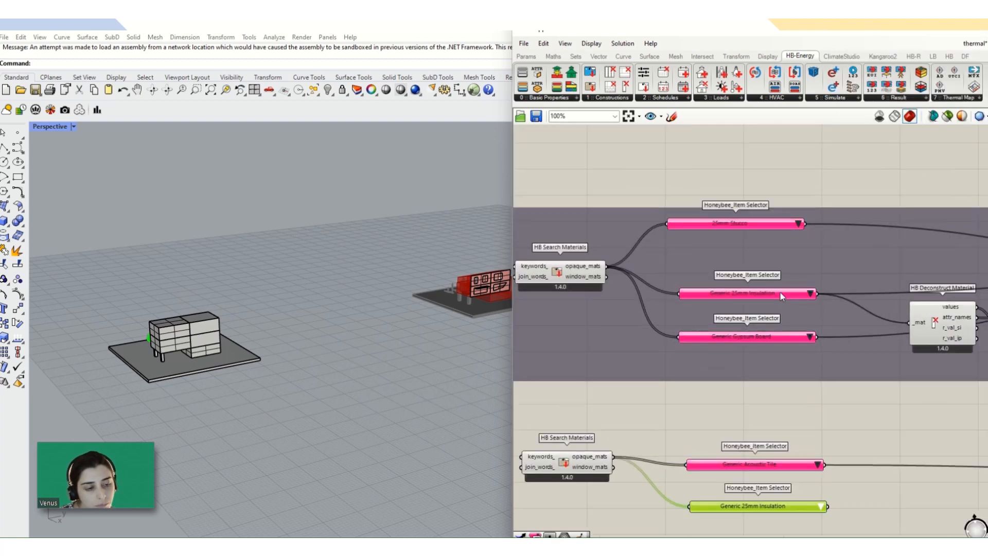
{"action": "left_click", "coordinate": [811, 294]}
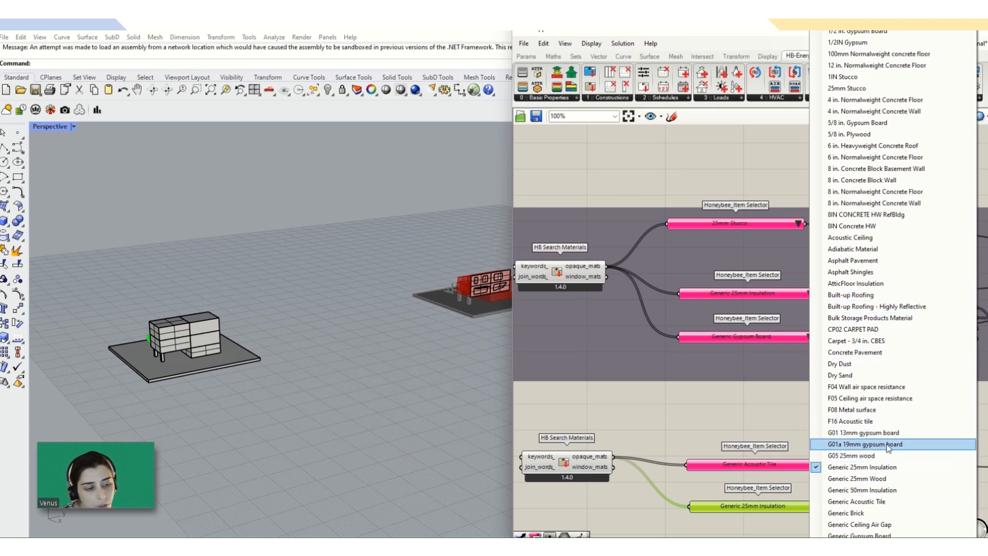
{"action": "left_click", "coordinate": [881, 490]}
- Connect the lower Generic 25mm Insulation selector to the D2 input of the second Merge
{"action": "right_click_drag", "start_coordinate": [867, 487], "coordinate": [621, 234]}
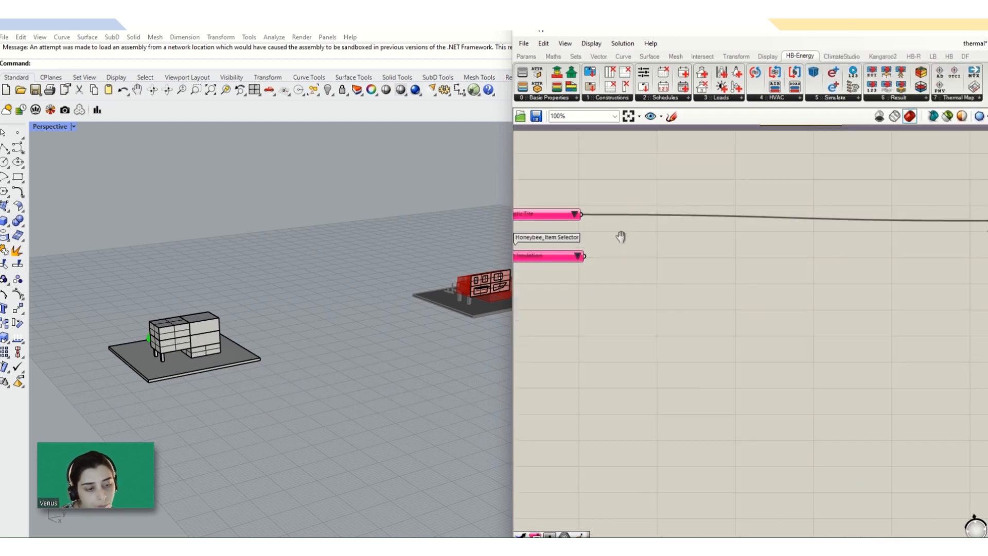
{"action": "scroll", "coordinate": [666, 297], "scroll_direction": "down", "scroll_amount": 3}
{"action": "left_click_drag", "start_coordinate": [615, 272], "coordinate": [868, 254]}
{"action": "scroll", "coordinate": [860, 270], "scroll_direction": "down", "scroll_amount": 2}
{"action": "scroll", "coordinate": [624, 269], "scroll_direction": "up", "scroll_amount": 4}
- Duplicate the Generic Acoustic Tile selector below the 25mm insulation selector, keeping its opaque_mats connection
{"action": "left_click", "coordinate": [728, 245]}
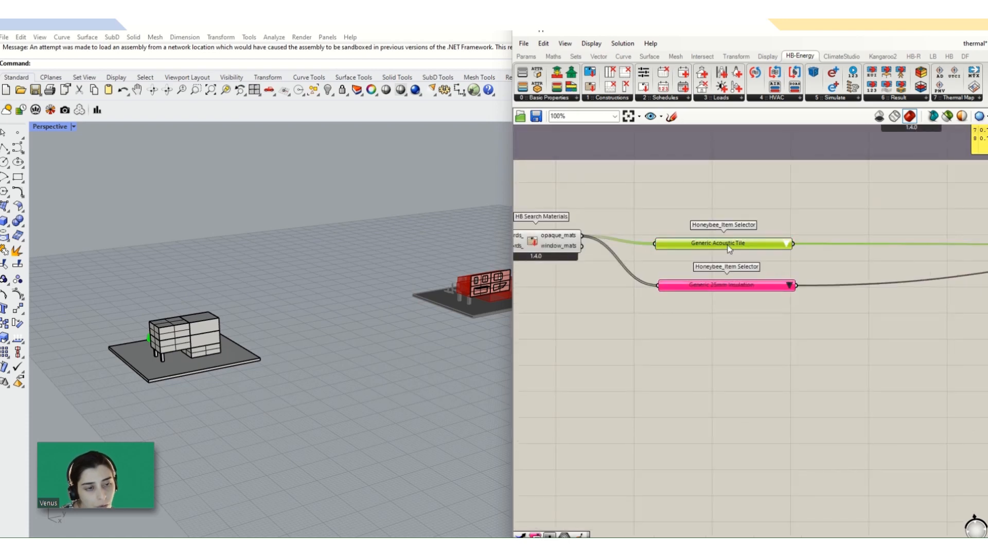
{"action": "left_click_drag", "start_coordinate": [728, 249], "coordinate": [727, 356], "text": "alt"}
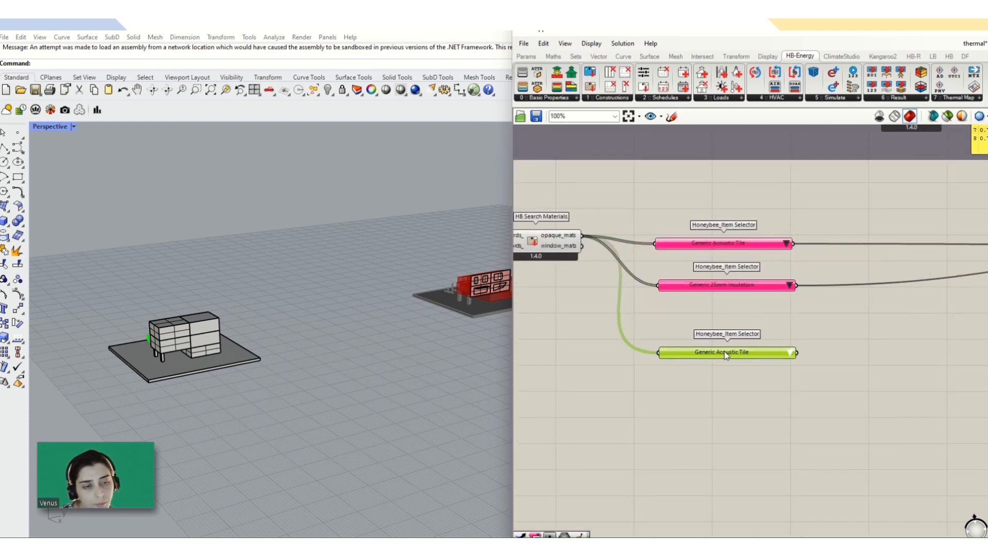
{"action": "scroll", "coordinate": [746, 415], "scroll_direction": "down", "scroll_amount": 4}
{"action": "left_click_drag", "start_coordinate": [797, 353], "coordinate": [777, 374]}
{"action": "scroll", "coordinate": [972, 362], "scroll_direction": "up", "scroll_amount": 3}
- Replace the materials input of the duplicated HB Opaque Construction with the second Merge's result
{"action": "scroll", "coordinate": [777, 377], "scroll_direction": "down", "scroll_amount": 3}
{"action": "scroll", "coordinate": [909, 348], "scroll_direction": "up", "scroll_amount": 4}
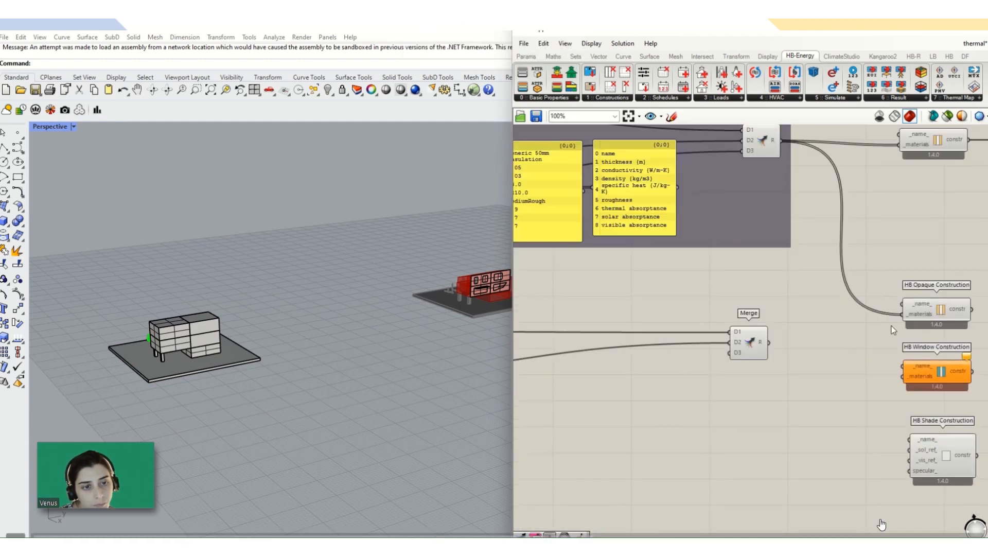
{"action": "left_click_drag", "start_coordinate": [769, 342], "coordinate": [903, 314]}
{"action": "scroll", "coordinate": [782, 354], "scroll_direction": "down", "scroll_amount": 2}
{"action": "scroll", "coordinate": [784, 355], "scroll_direction": "up", "scroll_amount": 3}
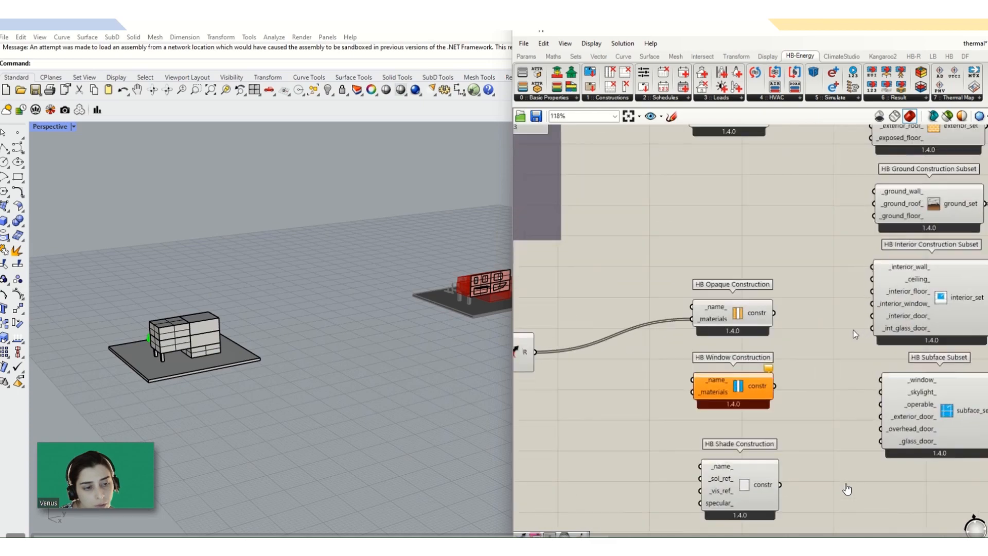
- Connect the duplicated HB Opaque Construction to the _interior_wall_ input of HB Interior Construction Subset and read that component's warning
{"action": "left_click_drag", "start_coordinate": [775, 312], "coordinate": [872, 267]}
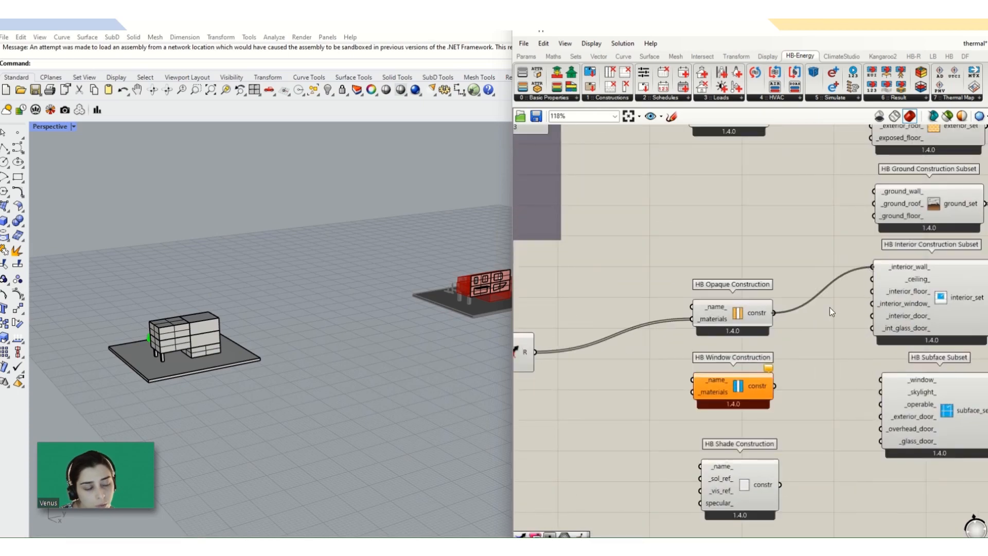
{"action": "scroll", "coordinate": [762, 319], "scroll_direction": "down", "scroll_amount": 2}
{"action": "left_click_drag", "start_coordinate": [762, 318], "coordinate": [756, 303]}
{"action": "scroll", "coordinate": [938, 273], "scroll_direction": "up", "scroll_amount": 3}
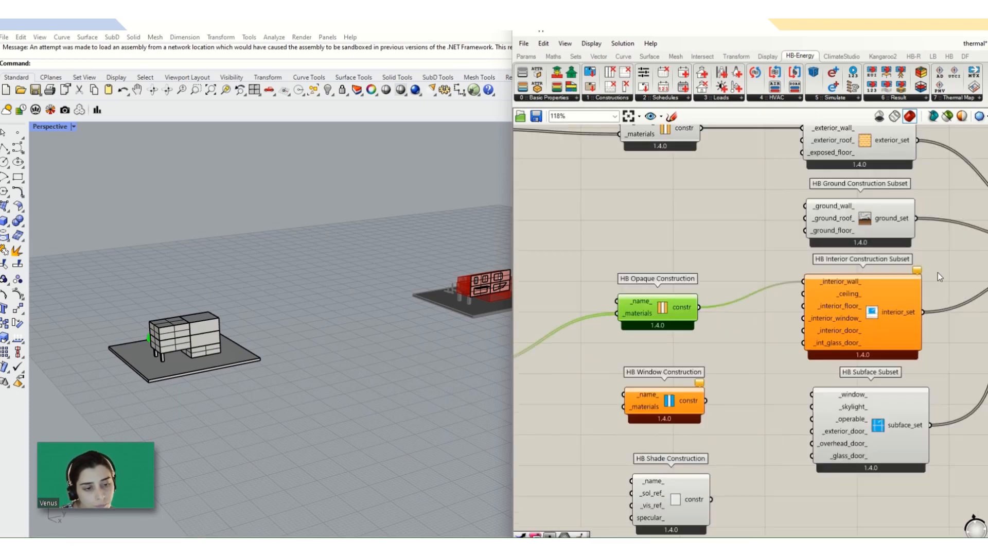
{"action": "mouse_move", "coordinate": [913, 279]}
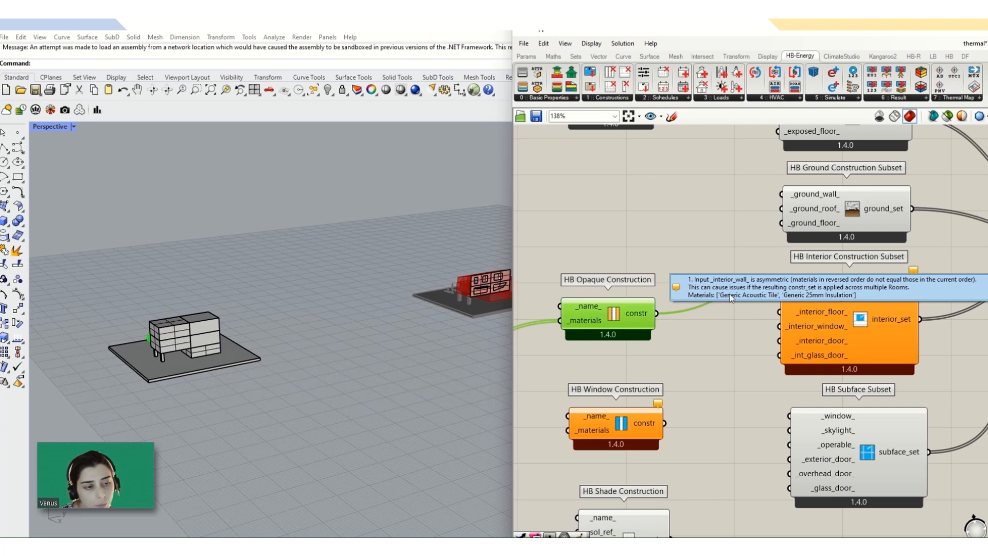
{"action": "scroll", "coordinate": [721, 314], "scroll_direction": "down", "scroll_amount": 5}
{"action": "right_click_drag", "start_coordinate": [669, 329], "coordinate": [861, 333]}
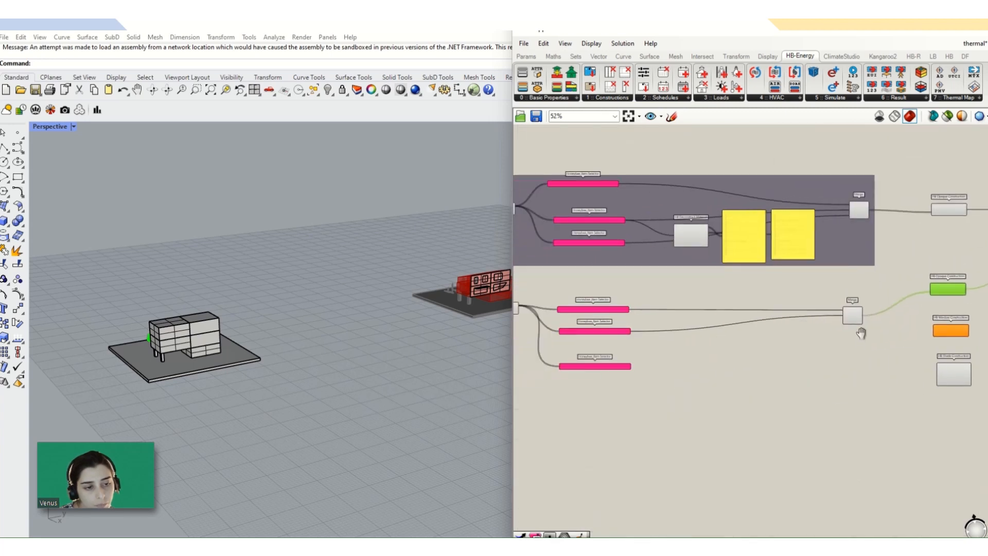
{"action": "scroll", "coordinate": [655, 352], "scroll_direction": "up", "scroll_amount": 3}
{"action": "left_click", "coordinate": [609, 375]}
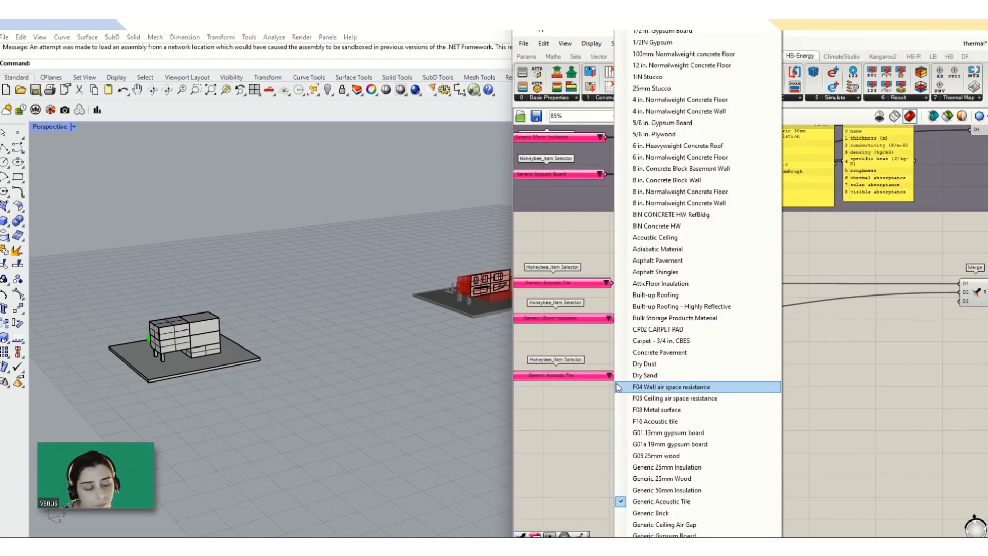
{"action": "left_click", "coordinate": [588, 379]}
{"action": "left_click", "coordinate": [612, 376]}
{"action": "scroll", "coordinate": [613, 418], "scroll_direction": "down", "scroll_amount": 4}
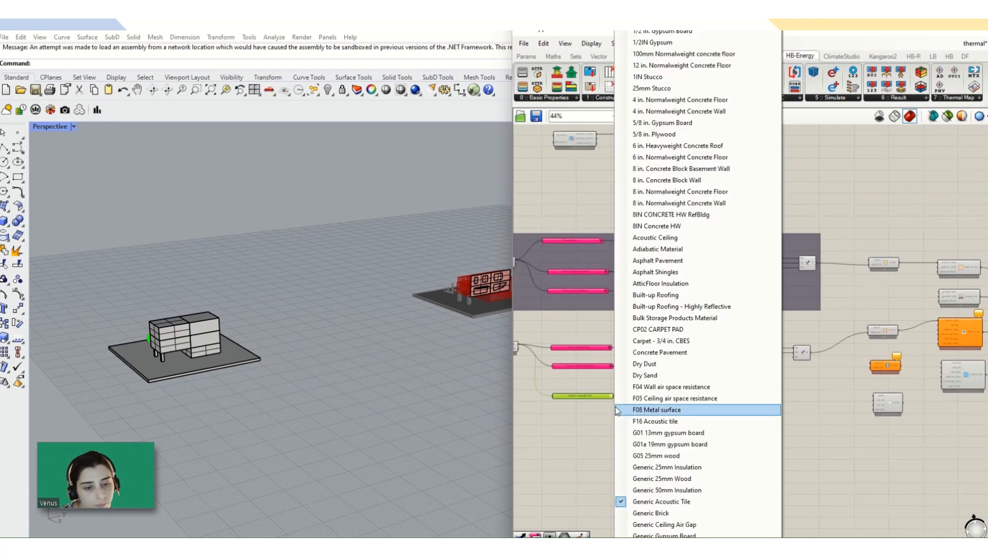
{"action": "left_click", "coordinate": [597, 416]}
- Connect the duplicated Generic Acoustic Tile selector to the D3 input of the second Merge
{"action": "scroll", "coordinate": [634, 397], "scroll_direction": "up", "scroll_amount": 4}
{"action": "left_click_drag", "start_coordinate": [593, 401], "coordinate": [936, 325]}
{"action": "scroll", "coordinate": [803, 370], "scroll_direction": "down", "scroll_amount": 3}
{"action": "scroll", "coordinate": [673, 384], "scroll_direction": "up", "scroll_amount": 5}
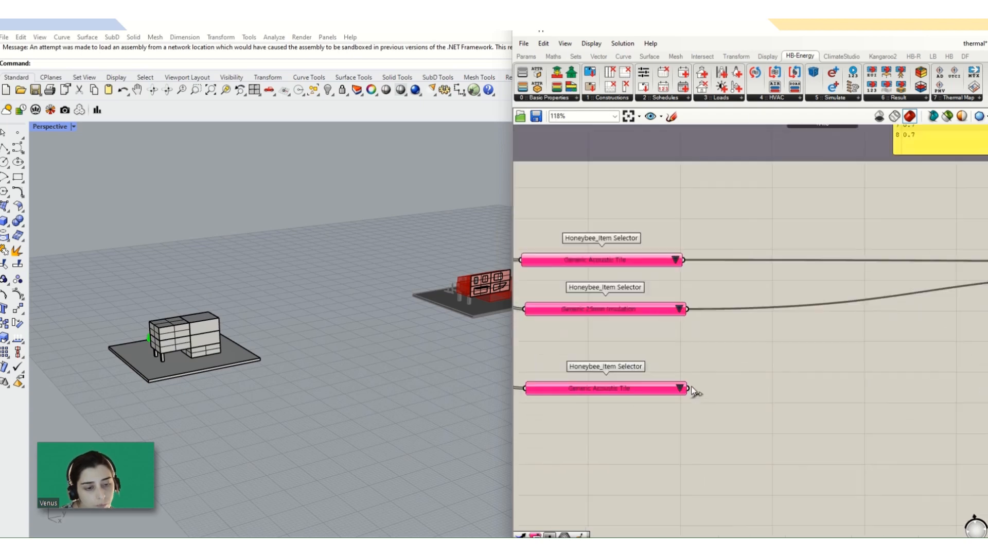
{"action": "scroll", "coordinate": [640, 442], "scroll_direction": "down", "scroll_amount": 4}
{"action": "left_click_drag", "start_coordinate": [689, 389], "coordinate": [913, 362]}
{"action": "scroll", "coordinate": [930, 384], "scroll_direction": "up", "scroll_amount": 5}
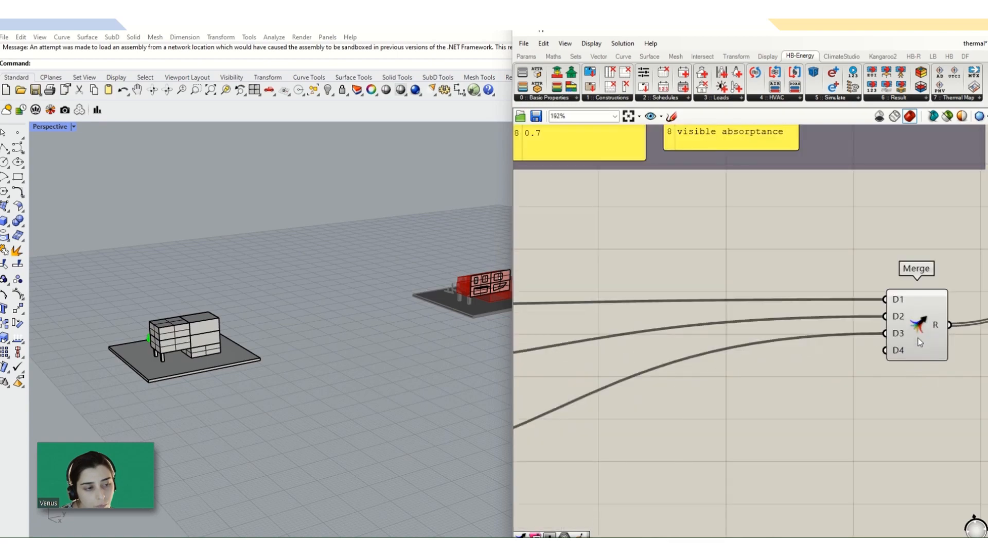
- Remove the unused D4 input from the second Merge
{"action": "scroll", "coordinate": [907, 356], "scroll_direction": "up", "scroll_amount": 2}
{"action": "left_click", "coordinate": [907, 356]}
{"action": "scroll", "coordinate": [838, 366], "scroll_direction": "down", "scroll_amount": 5}
{"action": "scroll", "coordinate": [790, 359], "scroll_direction": "up", "scroll_amount": 6}
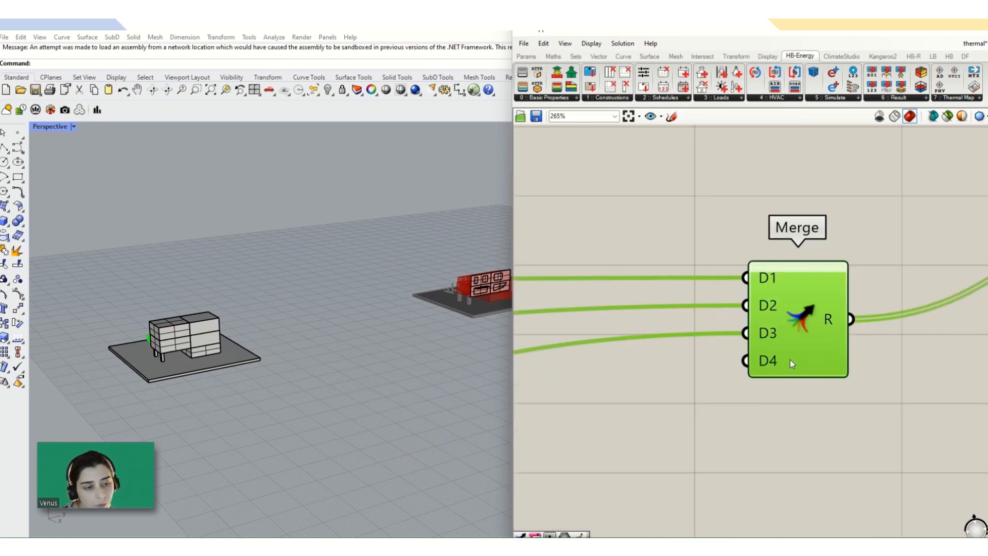
{"action": "scroll", "coordinate": [783, 359], "scroll_direction": "up", "scroll_amount": 2}
{"action": "scroll", "coordinate": [736, 386], "scroll_direction": "down", "scroll_amount": 8}
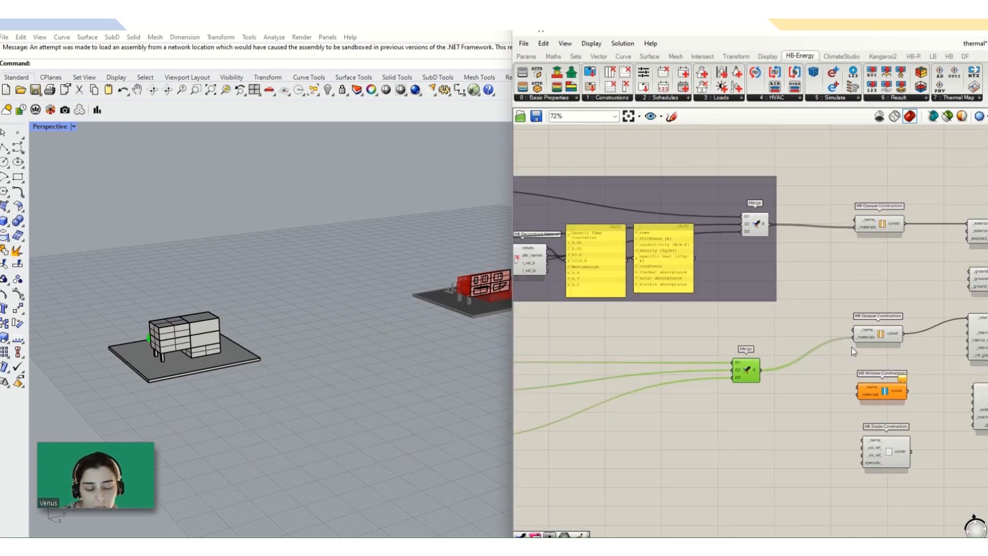
- Delete the HB Shade Construction component below HB Window Construction
{"action": "scroll", "coordinate": [854, 351], "scroll_direction": "up", "scroll_amount": 2}
{"action": "scroll", "coordinate": [793, 349], "scroll_direction": "down", "scroll_amount": 4}
{"action": "scroll", "coordinate": [928, 351], "scroll_direction": "up", "scroll_amount": 4}
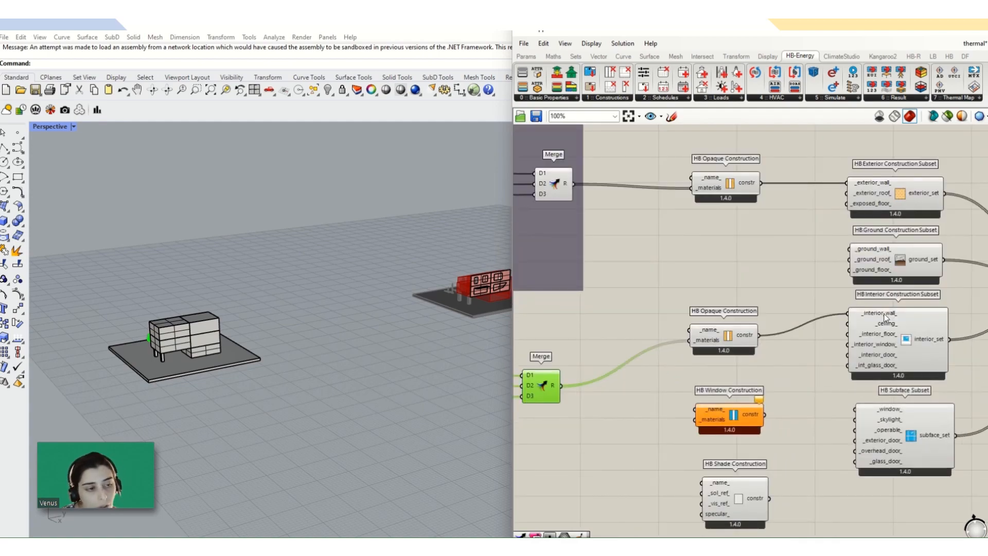
{"action": "left_click", "coordinate": [776, 406]}
{"action": "right_click_drag", "start_coordinate": [781, 404], "coordinate": [782, 365]}
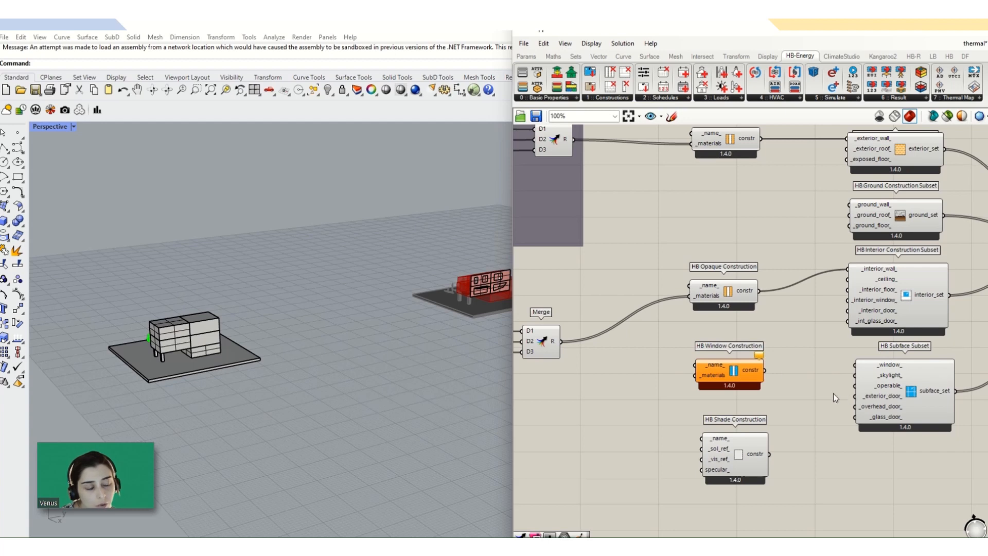
{"action": "scroll", "coordinate": [833, 393], "scroll_direction": "down", "scroll_amount": 3}
{"action": "left_click", "coordinate": [777, 424]}
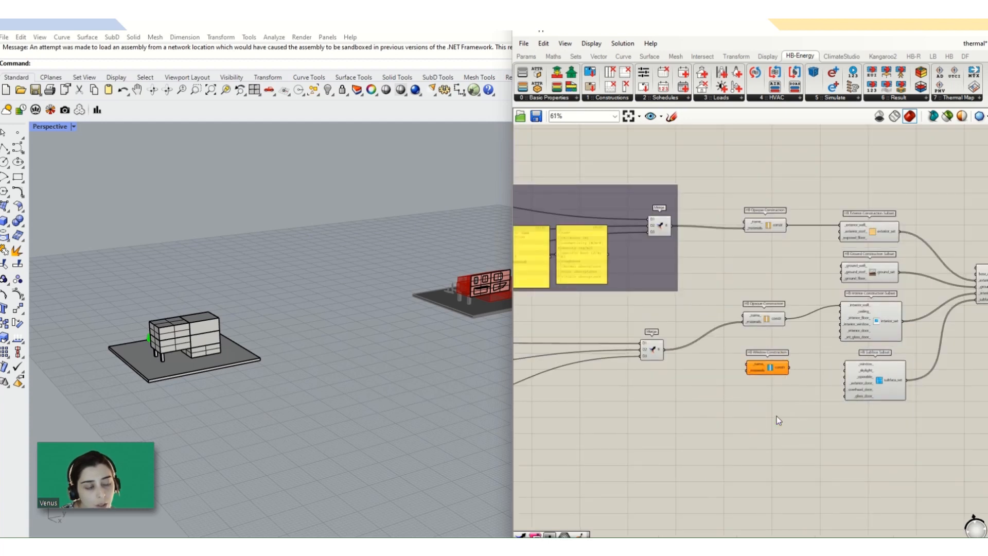
- Move the third material selector closer to the other two and group the interior wall's search, selector and Merge components
{"action": "scroll", "coordinate": [777, 416], "scroll_direction": "down", "scroll_amount": 4}
{"action": "scroll", "coordinate": [618, 392], "scroll_direction": "up", "scroll_amount": 2}
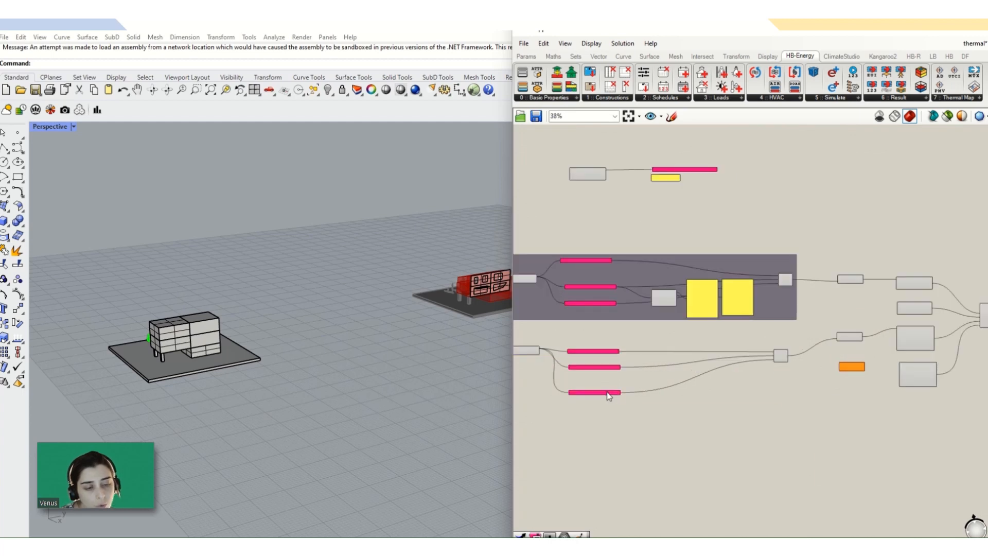
{"action": "left_click_drag", "start_coordinate": [606, 391], "coordinate": [607, 377]}
{"action": "scroll", "coordinate": [767, 346], "scroll_direction": "down", "scroll_amount": 2}
{"action": "left_click_drag", "start_coordinate": [795, 335], "coordinate": [596, 382]}
{"action": "right_click", "coordinate": [610, 354]}
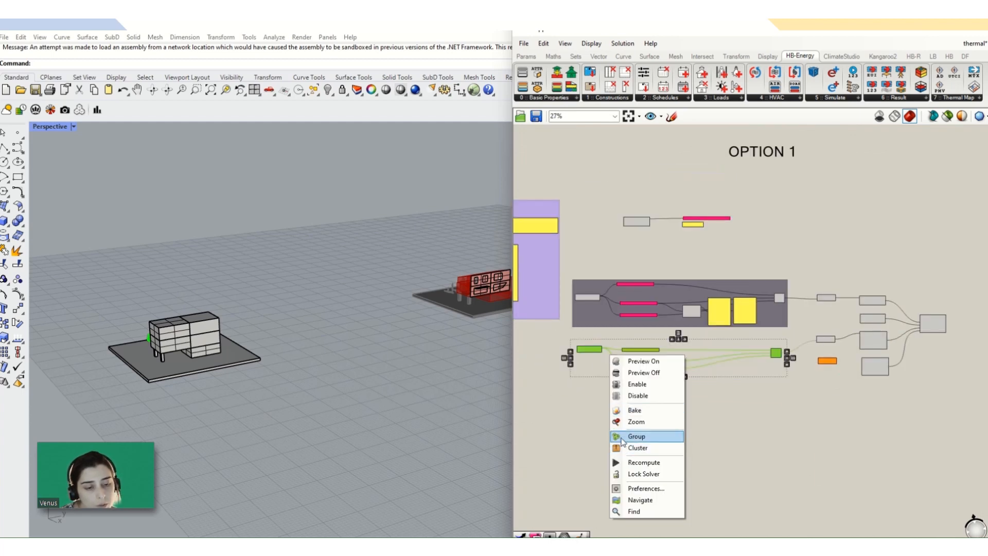
{"action": "left_click", "coordinate": [622, 436]}
- Recolour the interior wall group dark grey with hue 258°, saturation 15 and value 19
{"action": "right_click", "coordinate": [700, 350]}
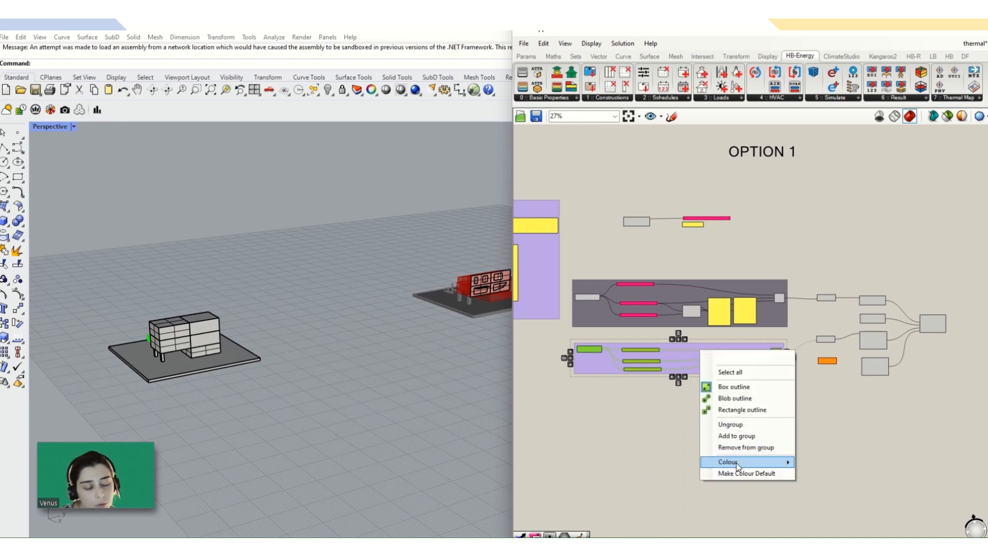
{"action": "mouse_move", "coordinate": [730, 462]}
{"action": "left_click_drag", "start_coordinate": [898, 450], "coordinate": [893, 463]}
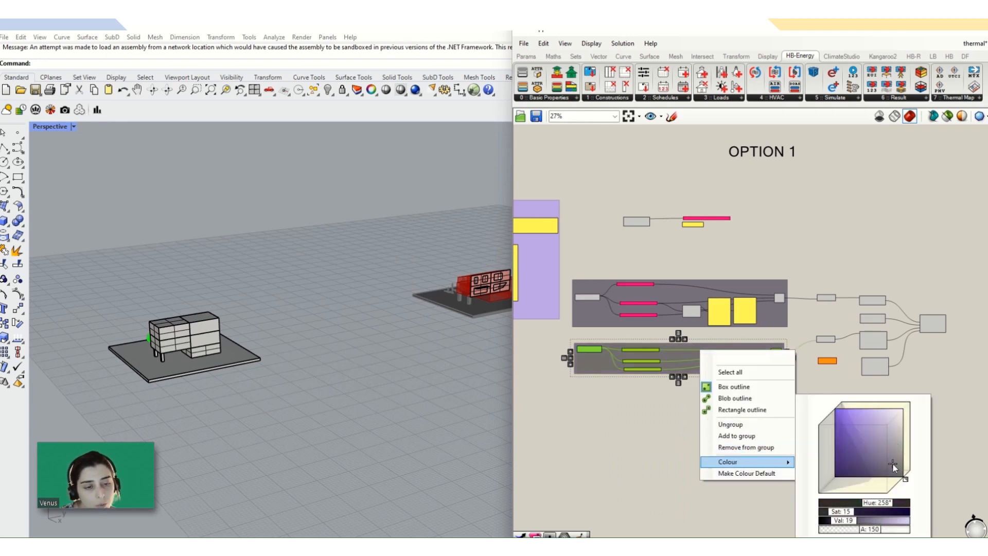
{"action": "left_click", "coordinate": [624, 449]}
- Duplicate the interior wall's HB Search Materials component below the dark grey group
{"action": "scroll", "coordinate": [597, 345], "scroll_direction": "up", "scroll_amount": 2}
{"action": "scroll", "coordinate": [609, 334], "scroll_direction": "up", "scroll_amount": 1}
{"action": "left_click", "coordinate": [631, 328]}
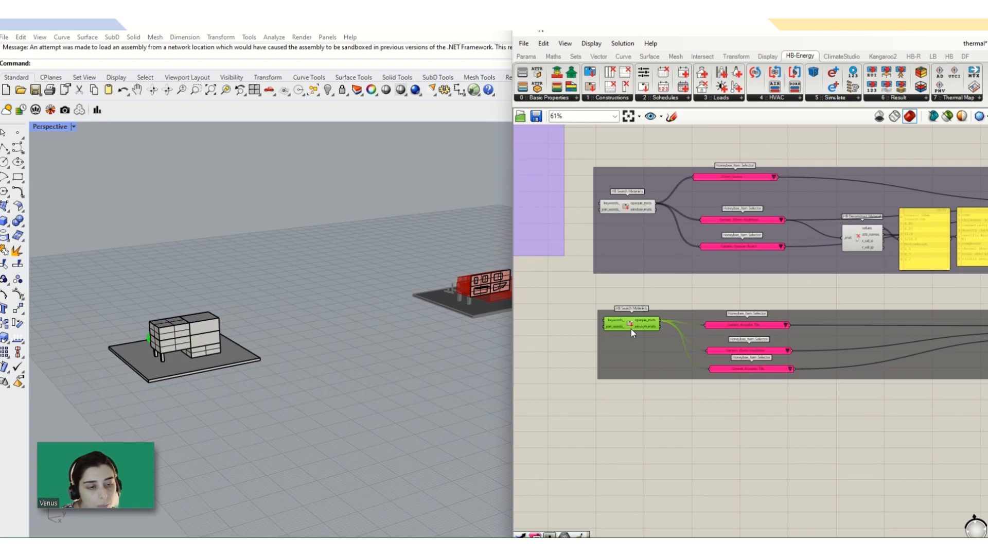
{"action": "left_click_drag", "start_coordinate": [631, 328], "coordinate": [635, 429], "text": "alt"}
{"action": "scroll", "coordinate": [646, 427], "scroll_direction": "up", "scroll_amount": 2}
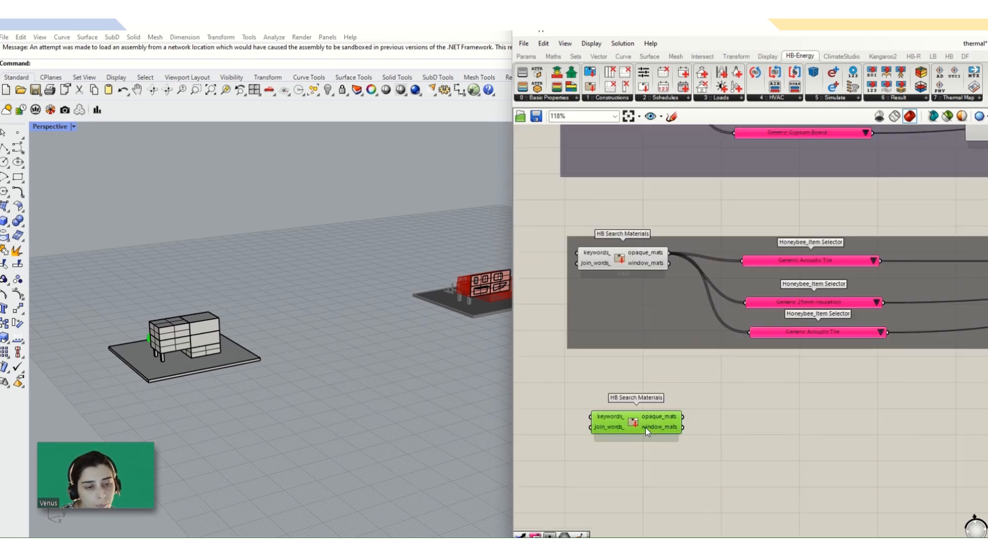
- Duplicate the bottom Generic Acoustic Tile selector beside the new search component and feed it from that component's window_mats output
{"action": "left_click", "coordinate": [691, 326]}
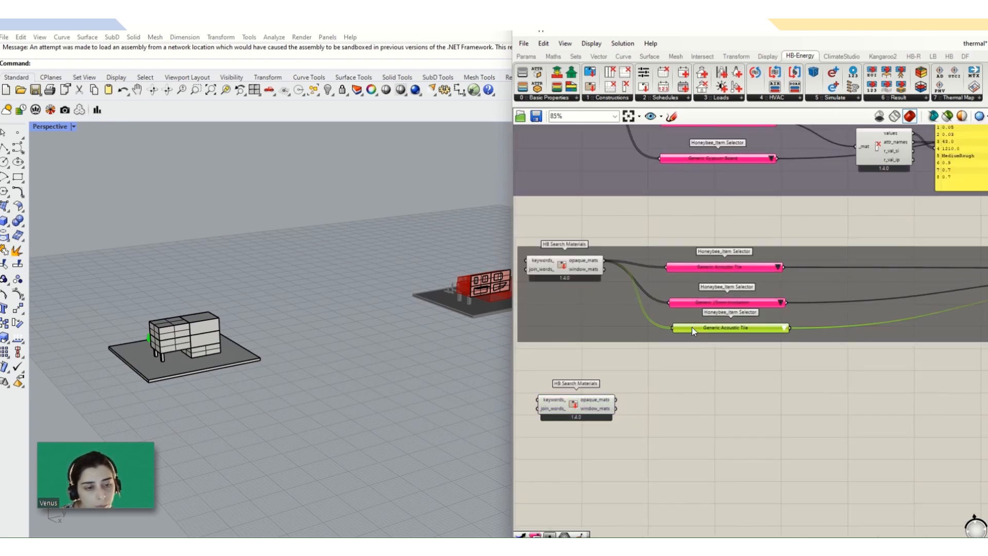
{"action": "left_click_drag", "start_coordinate": [692, 326], "coordinate": [694, 399], "text": "alt"}
{"action": "scroll", "coordinate": [629, 400], "scroll_direction": "up", "scroll_amount": 2}
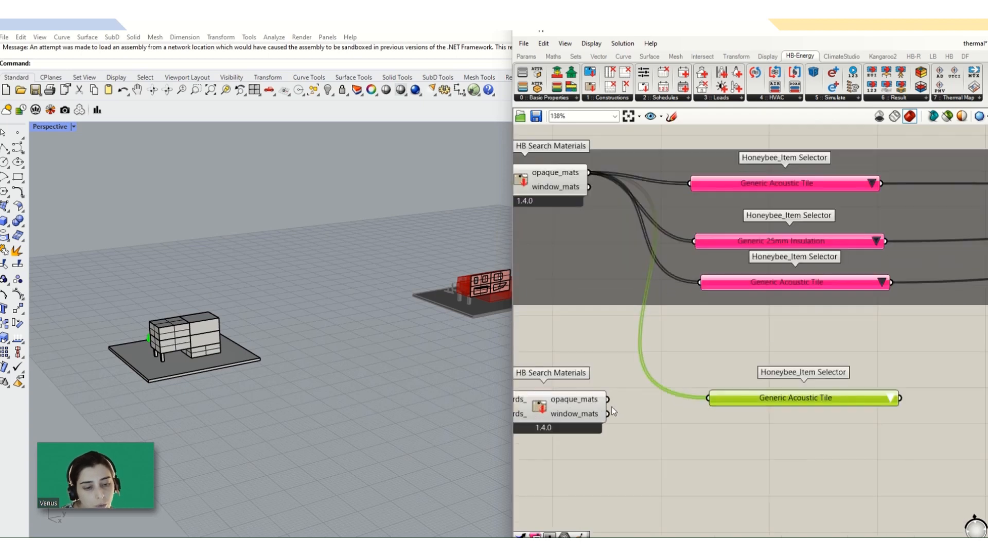
{"action": "left_click_drag", "start_coordinate": [607, 414], "coordinate": [710, 398]}
{"action": "scroll", "coordinate": [785, 396], "scroll_direction": "down", "scroll_amount": 3}
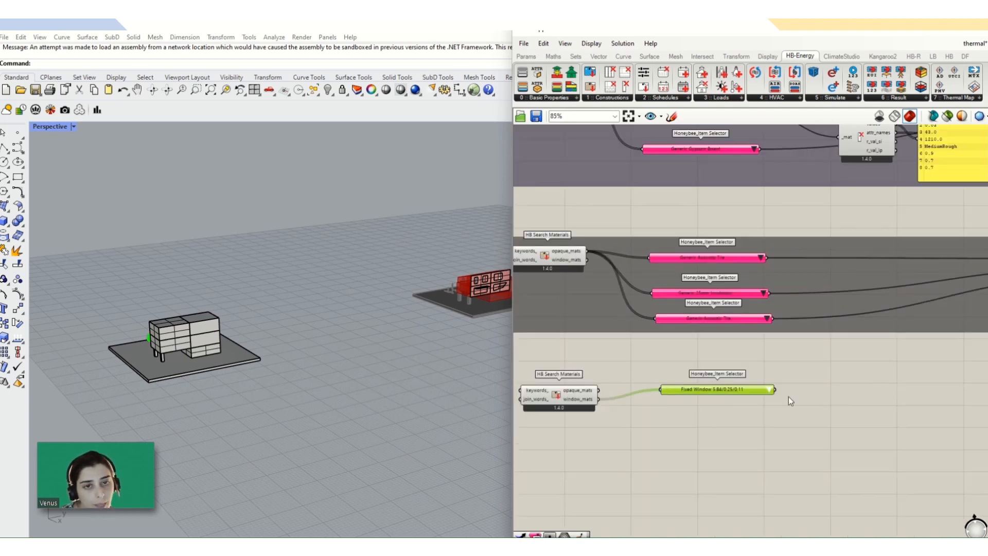
- Set the window material selector to Fixed Window 3.35/0.39/0.31
{"action": "scroll", "coordinate": [776, 395], "scroll_direction": "up", "scroll_amount": 3}
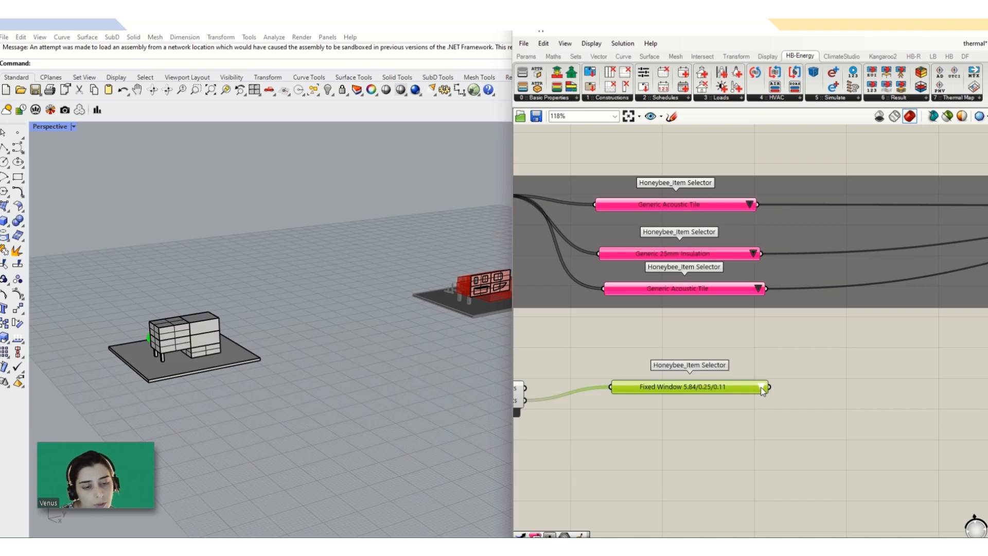
{"action": "left_click", "coordinate": [761, 387]}
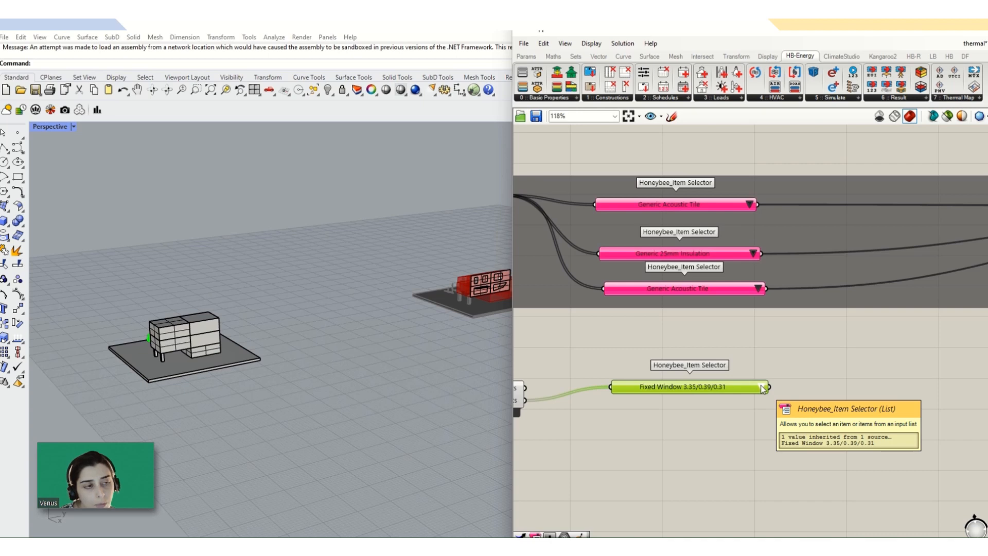
{"action": "left_click", "coordinate": [762, 387]}
{"action": "left_click", "coordinate": [767, 390]}
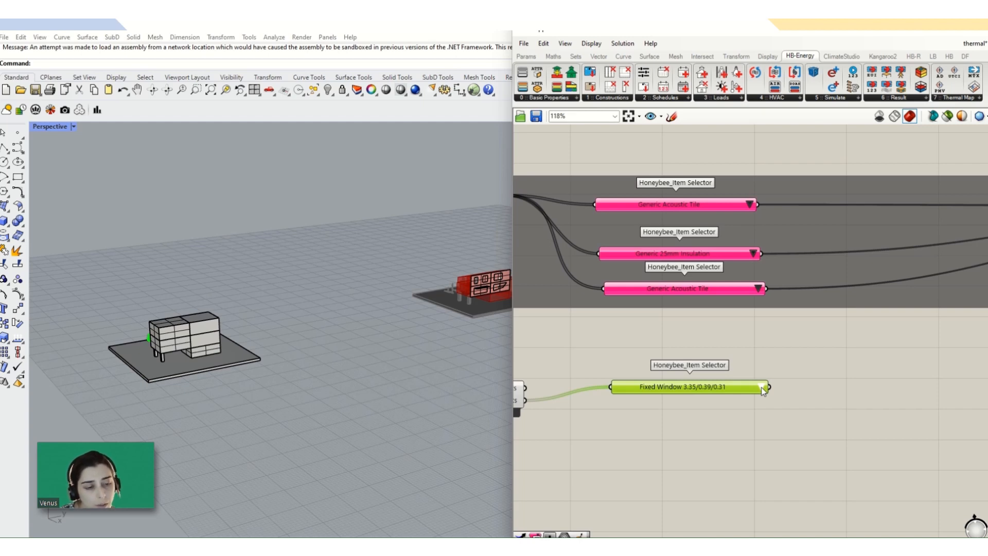
{"action": "left_click", "coordinate": [763, 388]}
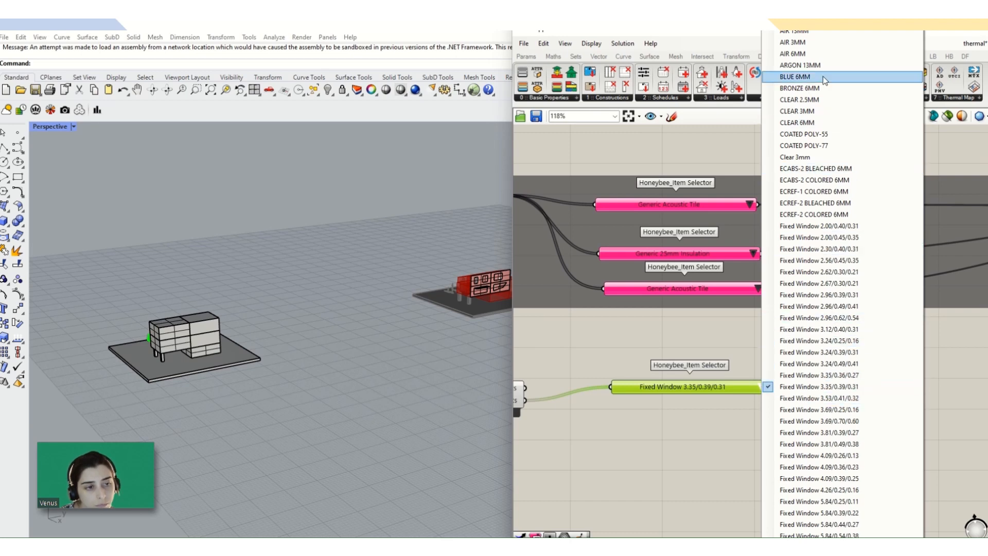
{"action": "left_click", "coordinate": [815, 387]}
{"action": "scroll", "coordinate": [754, 400], "scroll_direction": "down", "scroll_amount": 5}
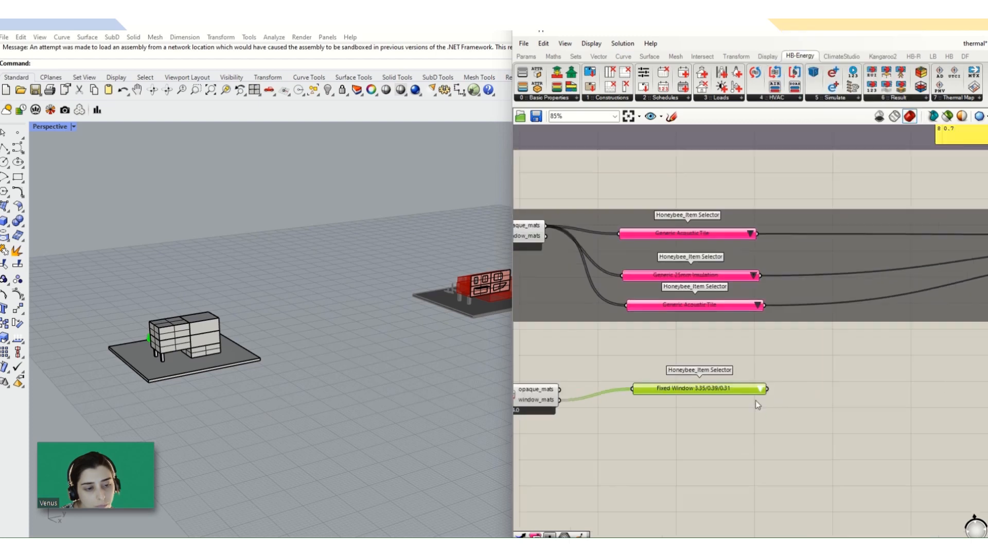
{"action": "scroll", "coordinate": [936, 415], "scroll_direction": "up", "scroll_amount": 2}
{"action": "double_click", "coordinate": [807, 359]}
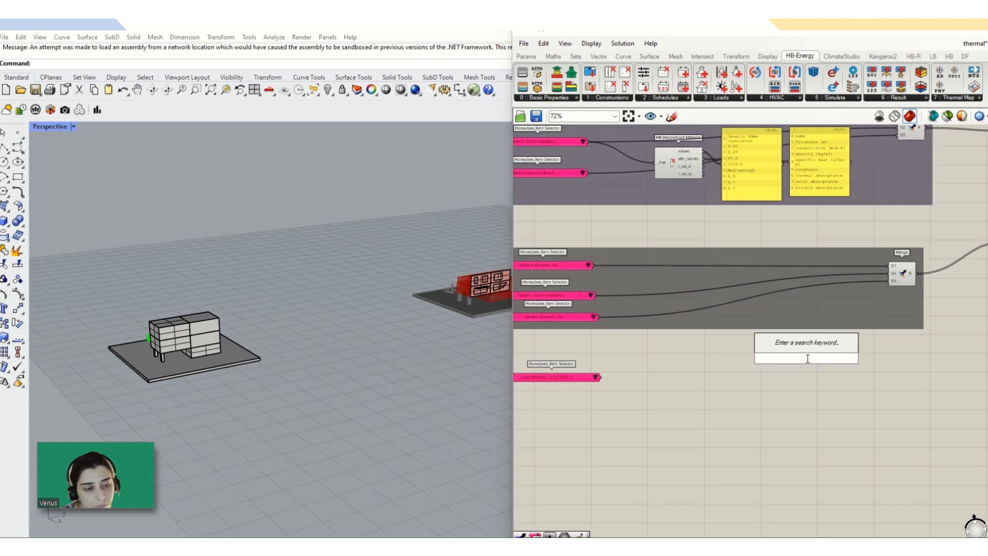
{"action": "type", "text": "me"}
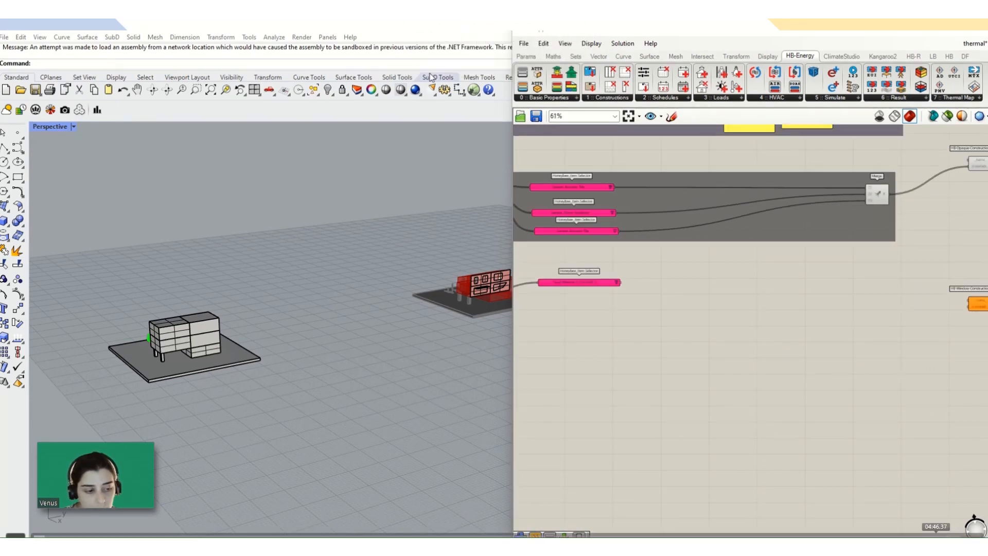
- Connect the Fixed Window 3.35/0.39/0.31 selector to the _materials input of HB Window Construction
{"action": "scroll", "coordinate": [604, 297], "scroll_direction": "up", "scroll_amount": 5}
{"action": "scroll", "coordinate": [559, 264], "scroll_direction": "down", "scroll_amount": 5}
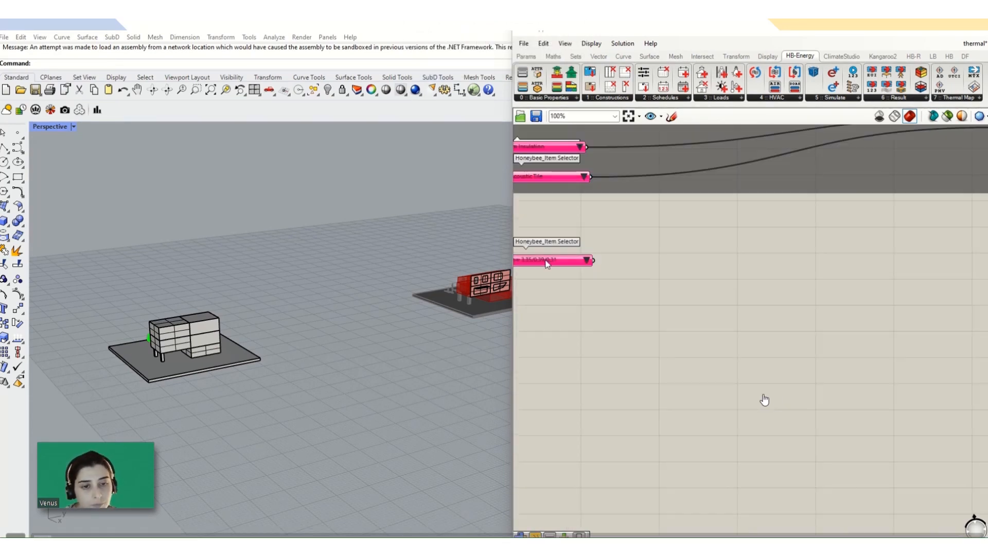
{"action": "left_click_drag", "start_coordinate": [596, 261], "coordinate": [793, 319]}
{"action": "scroll", "coordinate": [748, 378], "scroll_direction": "up", "scroll_amount": 3}
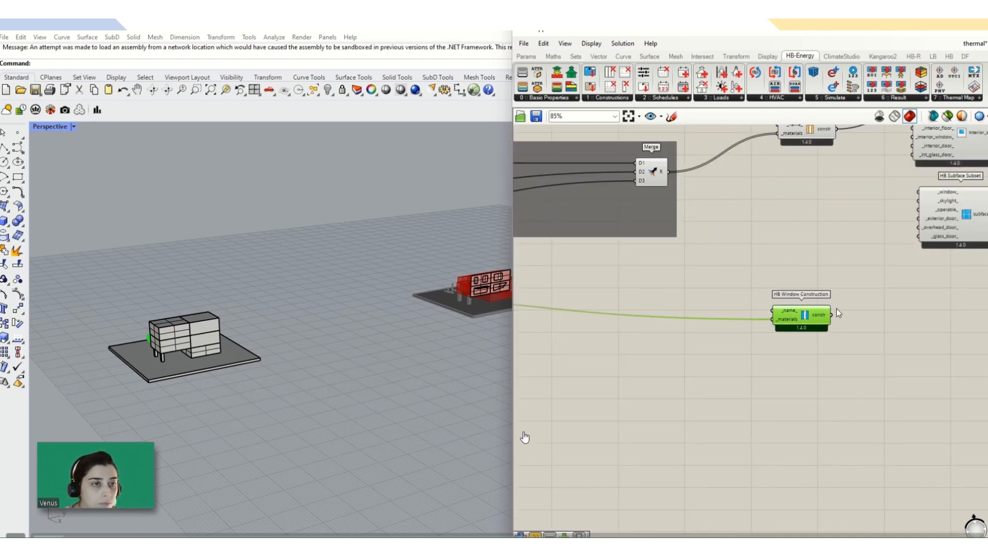
- Connect the constr output of HB Window Construction to the _window_ input of HB Subface Subset
{"action": "right_click_drag", "start_coordinate": [873, 319], "coordinate": [767, 371]}
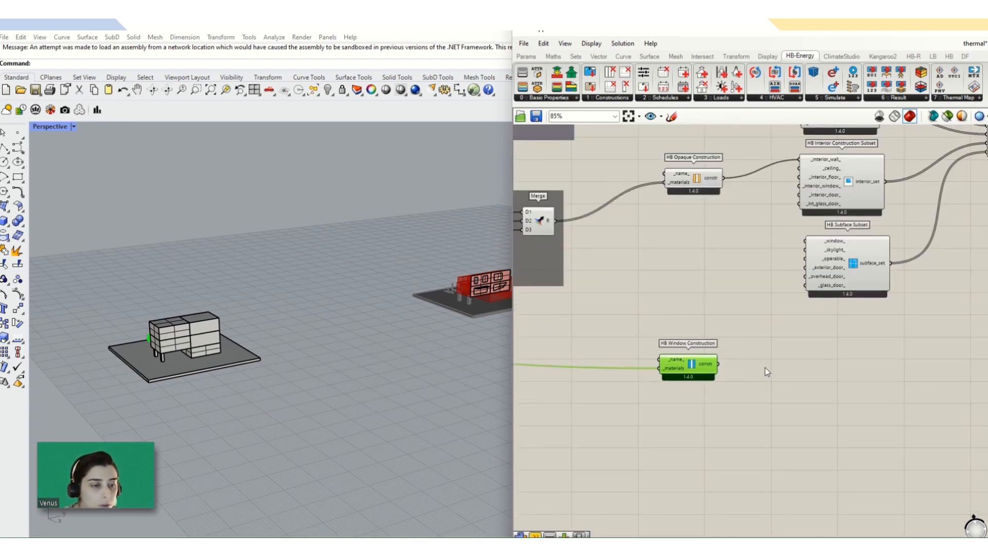
{"action": "left_click_drag", "start_coordinate": [723, 372], "coordinate": [805, 241]}
{"action": "scroll", "coordinate": [846, 289], "scroll_direction": "down", "scroll_amount": 5}
{"action": "scroll", "coordinate": [850, 293], "scroll_direction": "up", "scroll_amount": 3}
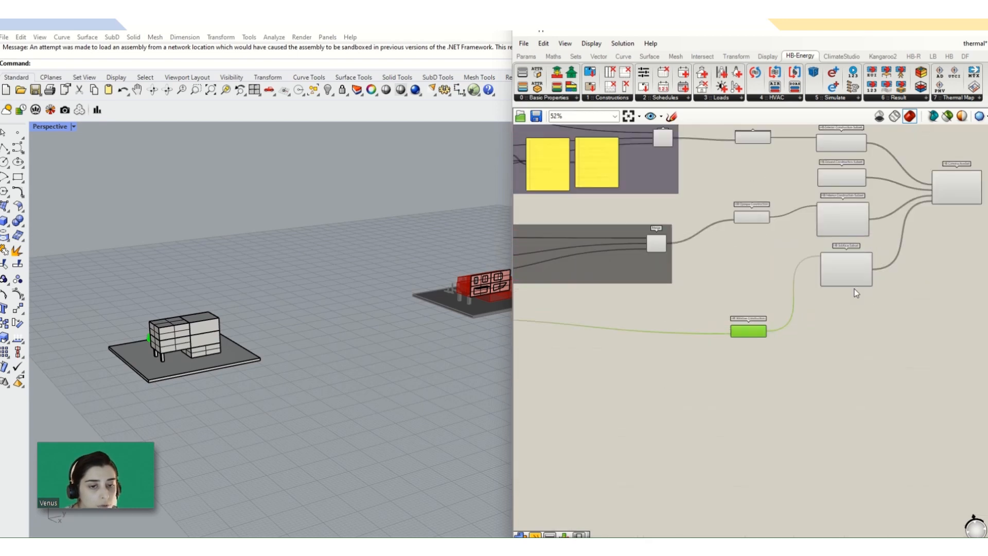
- Examine the remaining inputs of HB Subface Subset, reading the descriptions of _operable_ and _glass_door_
{"action": "right_click_drag", "start_coordinate": [875, 256], "coordinate": [834, 317]}
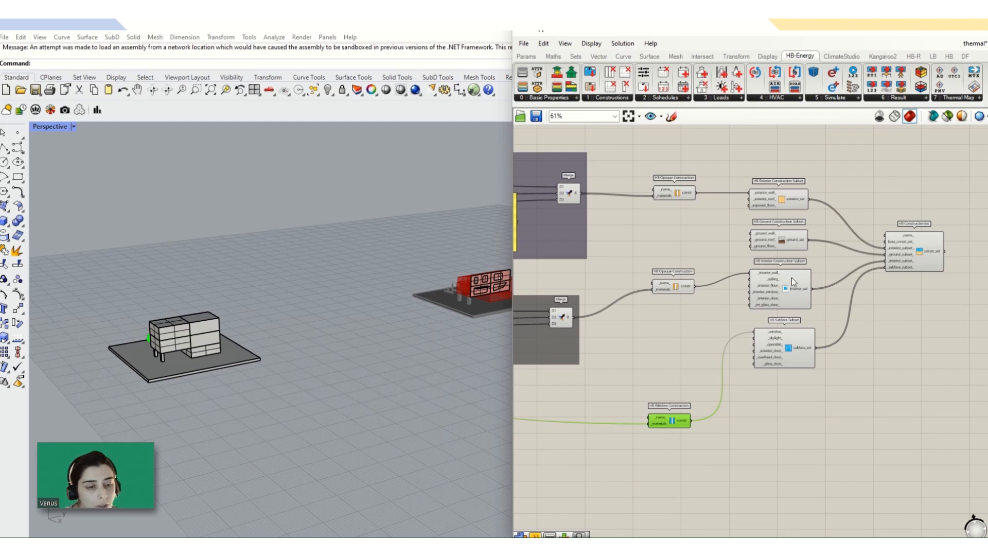
{"action": "scroll", "coordinate": [785, 352], "scroll_direction": "up", "scroll_amount": 3}
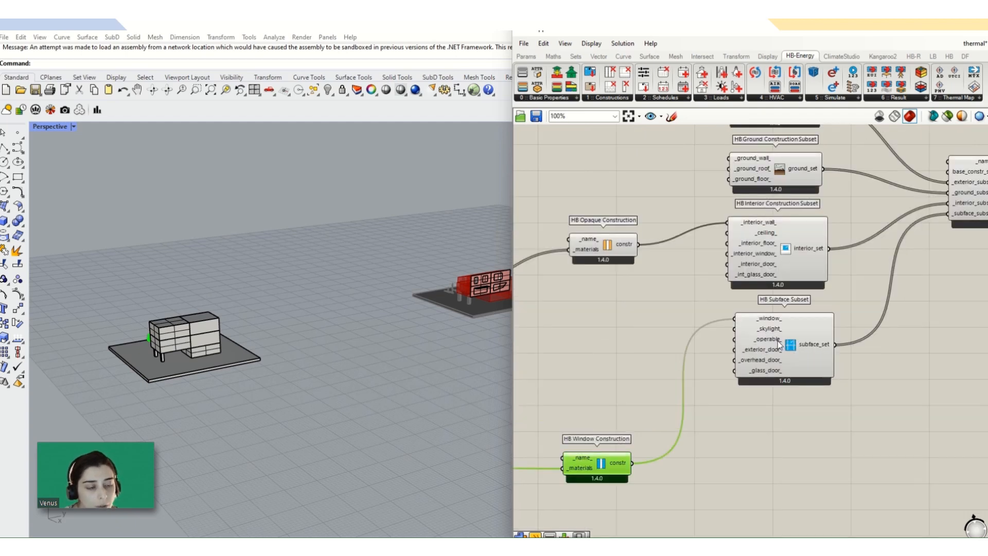
{"action": "mouse_move", "coordinate": [780, 344]}
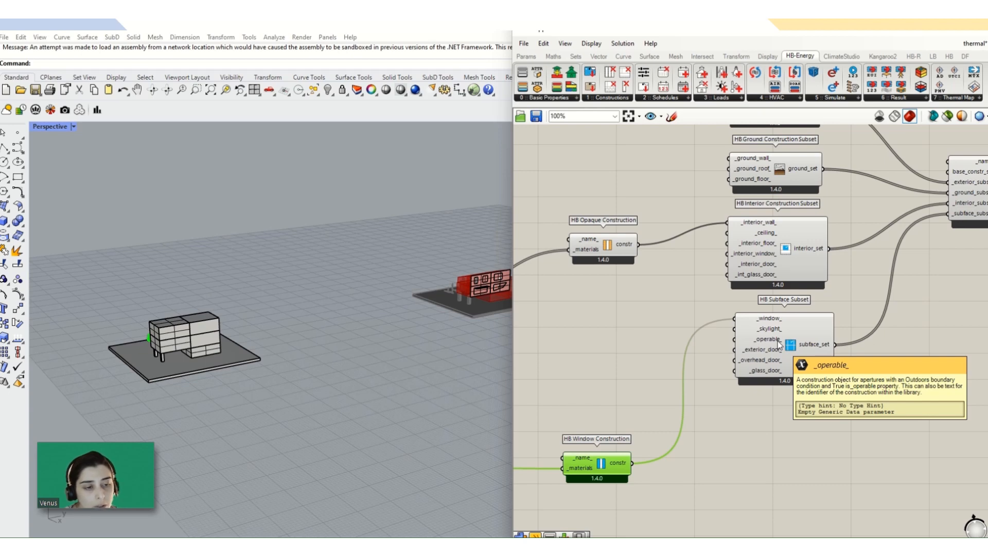
{"action": "scroll", "coordinate": [619, 468], "scroll_direction": "up", "scroll_amount": 1}
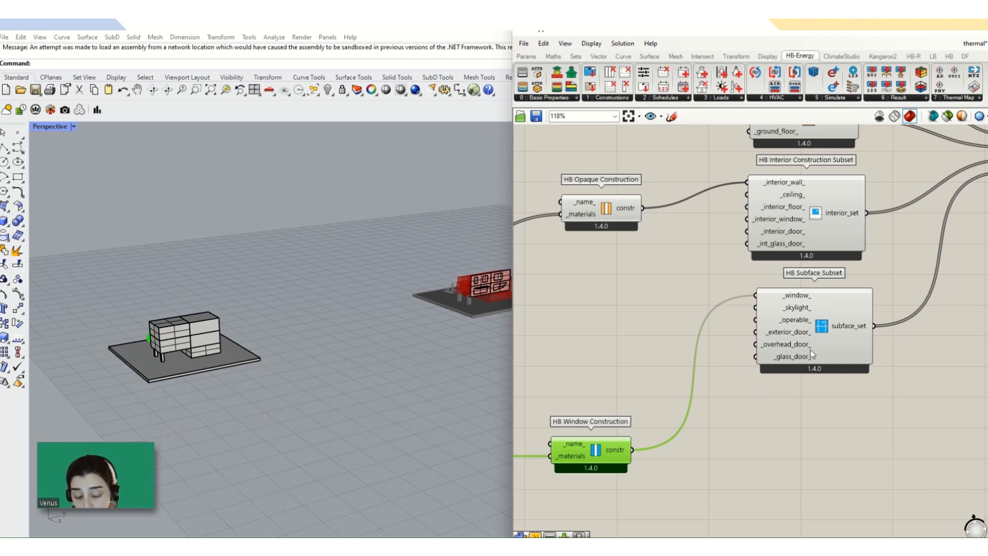
{"action": "mouse_move", "coordinate": [806, 362]}
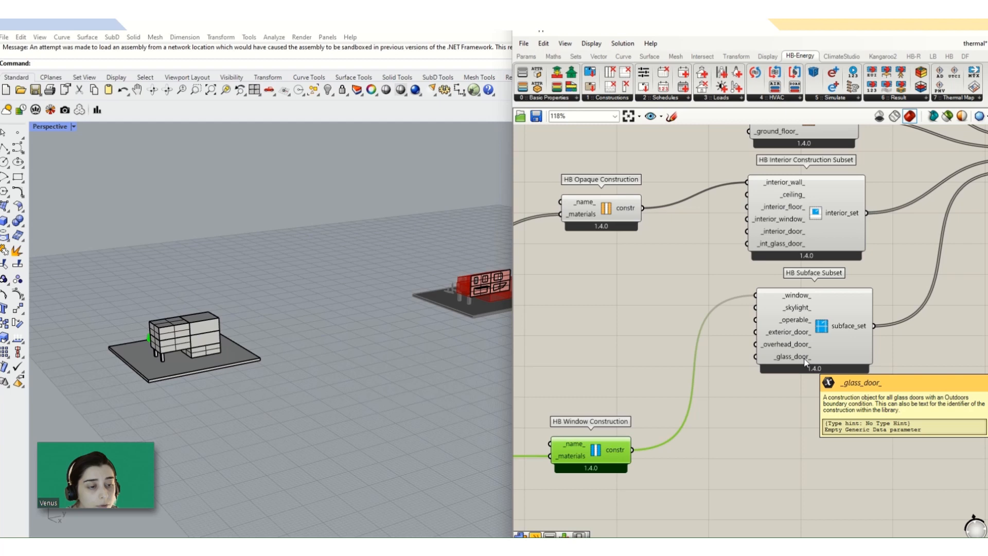
{"action": "scroll", "coordinate": [806, 362], "scroll_direction": "down", "scroll_amount": 2}
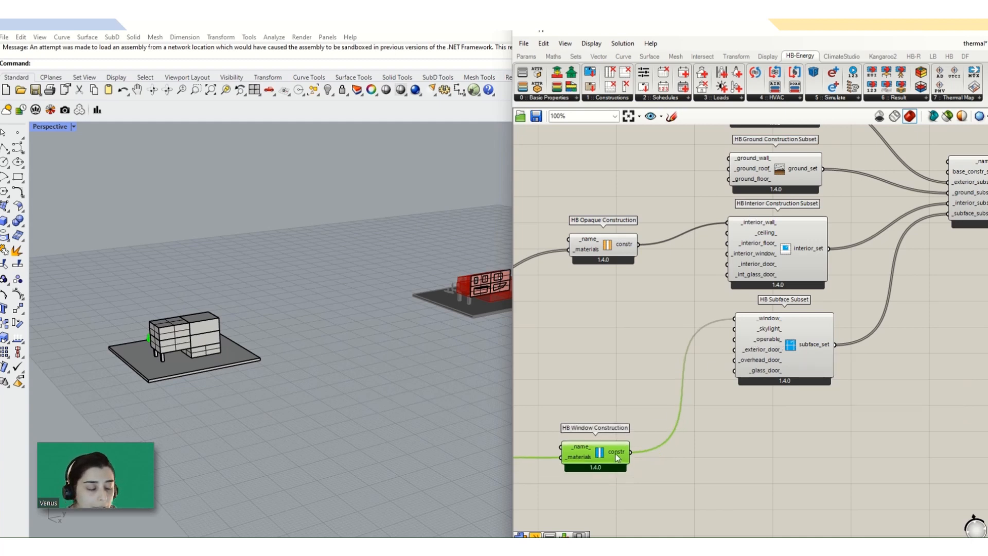
{"action": "scroll", "coordinate": [695, 340], "scroll_direction": "up", "scroll_amount": 1}
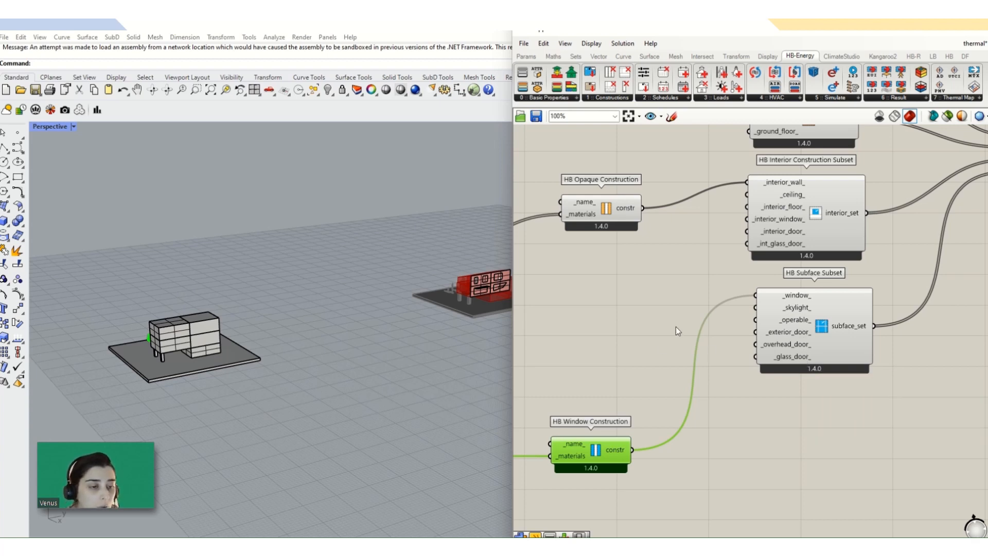
- Select the Option 1 construction components and both wall groups and shift them away from the light purple group beside them
{"action": "scroll", "coordinate": [675, 327], "scroll_direction": "down", "scroll_amount": 3}
{"action": "right_click_drag", "start_coordinate": [608, 412], "coordinate": [812, 387]}
{"action": "scroll", "coordinate": [812, 387], "scroll_direction": "down", "scroll_amount": 3}
{"action": "scroll", "coordinate": [609, 313], "scroll_direction": "up", "scroll_amount": 3}
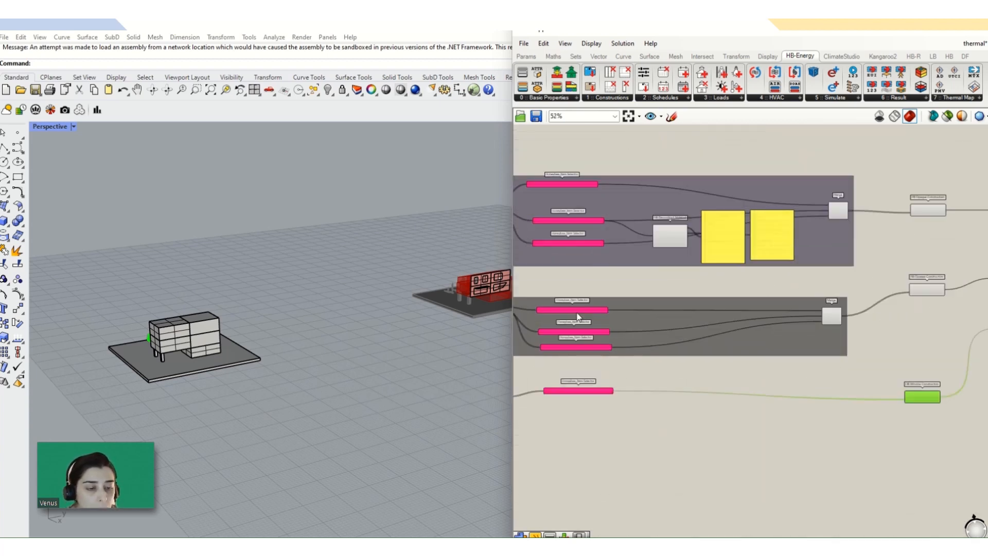
{"action": "scroll", "coordinate": [610, 312], "scroll_direction": "down", "scroll_amount": 2}
{"action": "right_click_drag", "start_coordinate": [740, 299], "coordinate": [825, 372]}
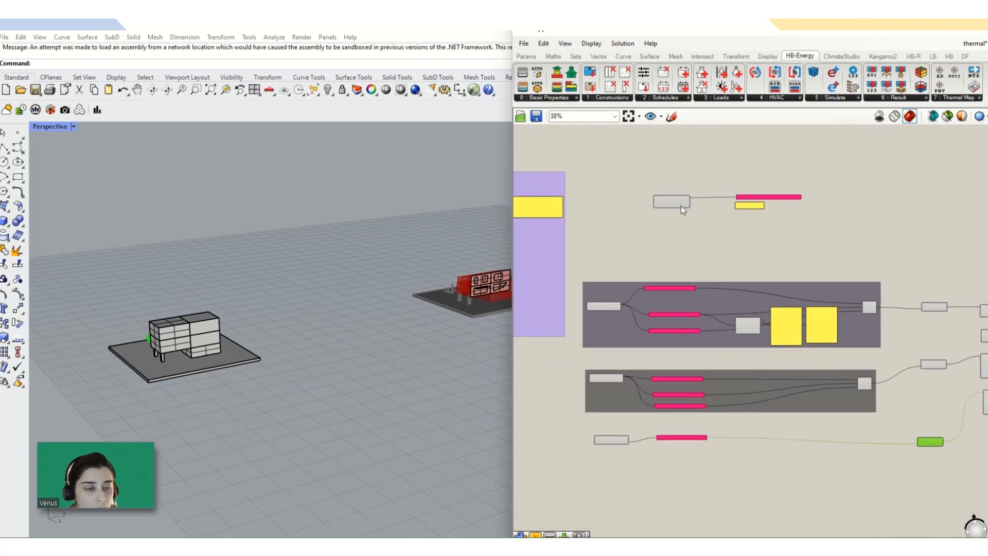
{"action": "scroll", "coordinate": [687, 202], "scroll_direction": "up", "scroll_amount": 2}
{"action": "scroll", "coordinate": [687, 201], "scroll_direction": "down", "scroll_amount": 5}
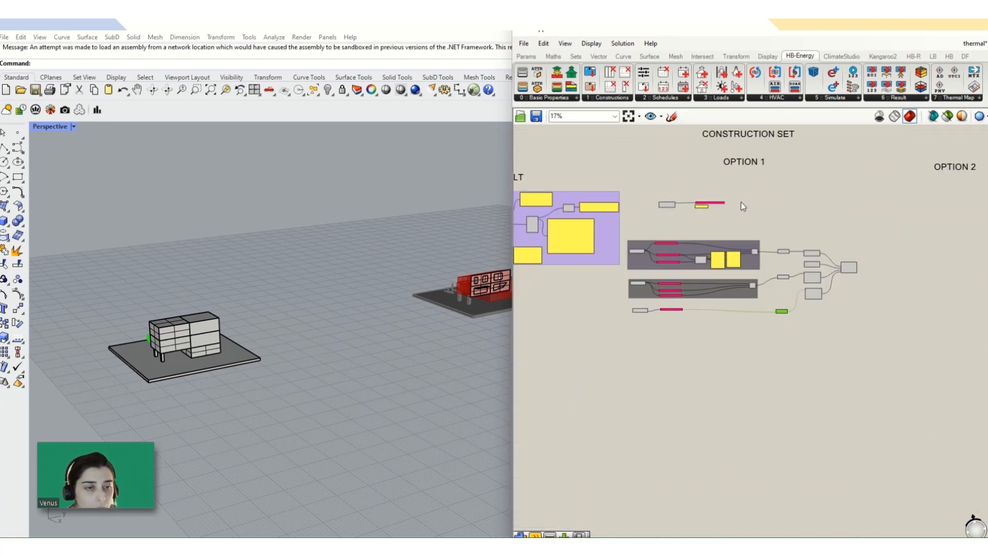
{"action": "left_click_drag", "start_coordinate": [857, 195], "coordinate": [642, 327]}
{"action": "left_click_drag", "start_coordinate": [680, 267], "coordinate": [685, 268]}
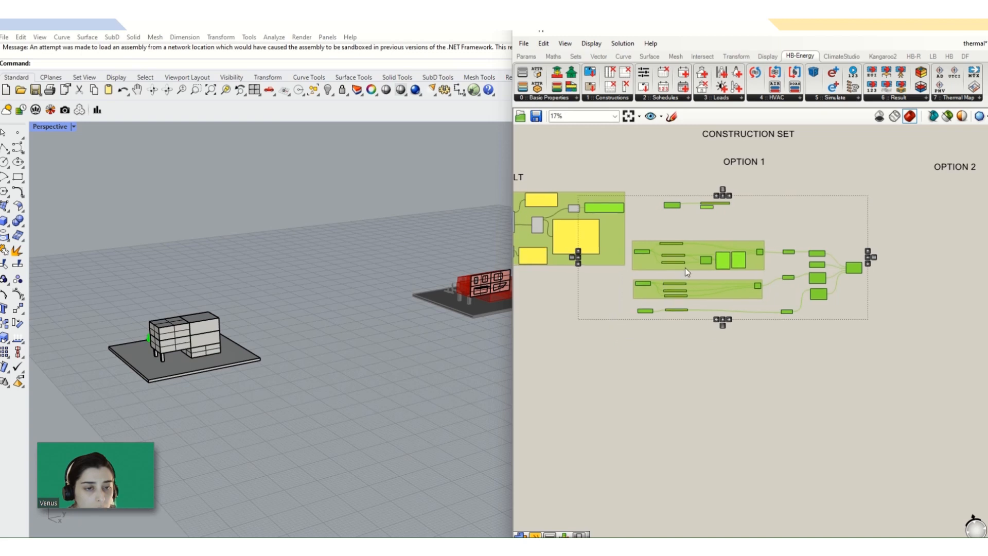
{"action": "left_click_drag", "start_coordinate": [634, 174], "coordinate": [913, 365]}
{"action": "scroll", "coordinate": [717, 204], "scroll_direction": "up", "scroll_amount": 4}
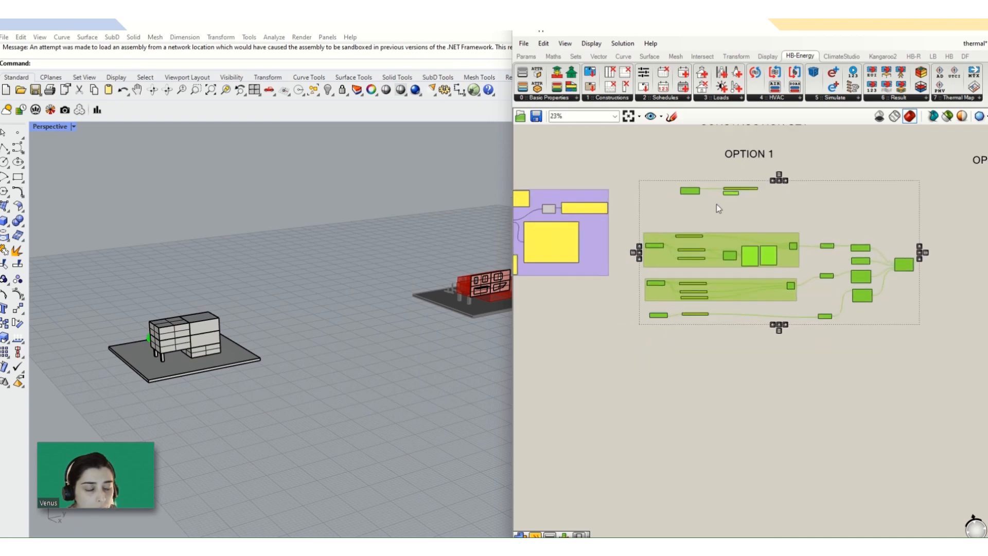
- Move HB Search Constructions with its Generic Exterior Wall selector and Generic Double Pane panel closer above the start of the exterior wall group
{"action": "scroll", "coordinate": [717, 189], "scroll_direction": "up", "scroll_amount": 3}
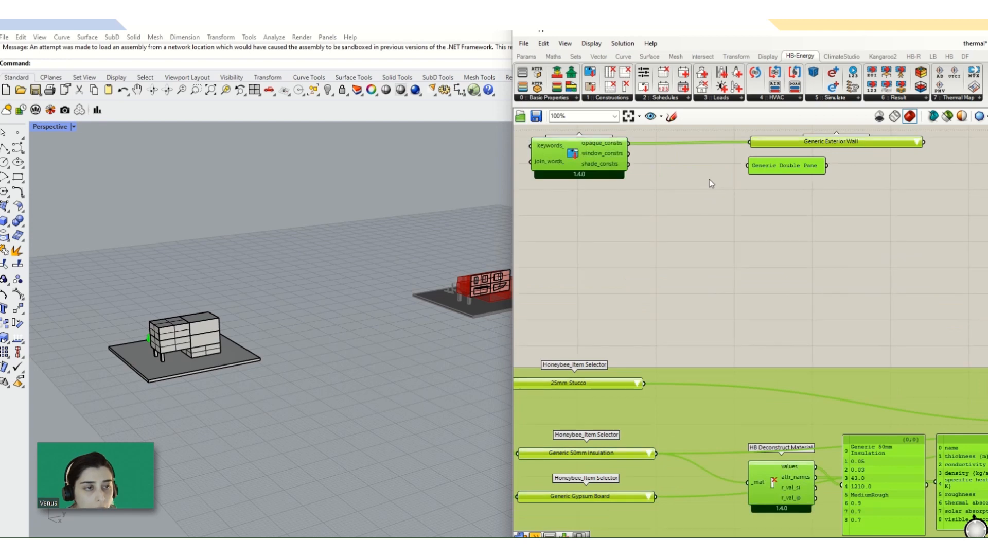
{"action": "scroll", "coordinate": [709, 184], "scroll_direction": "down", "scroll_amount": 2}
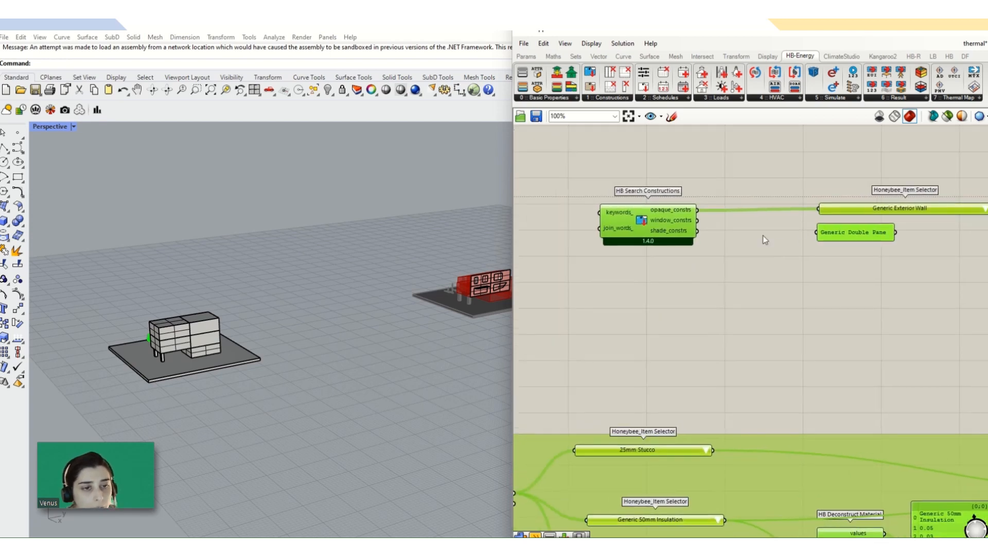
{"action": "scroll", "coordinate": [787, 231], "scroll_direction": "down", "scroll_amount": 1}
{"action": "left_click_drag", "start_coordinate": [885, 180], "coordinate": [647, 277]}
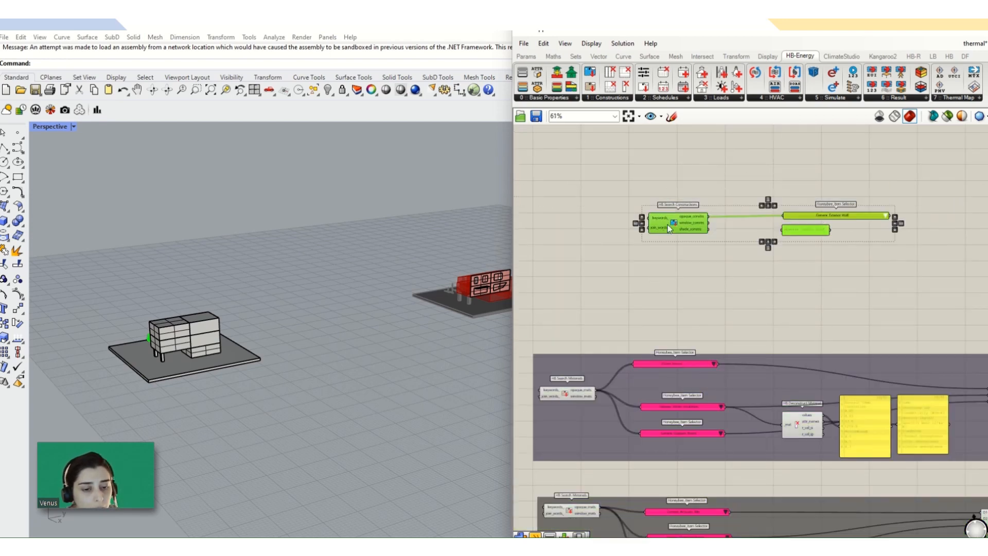
{"action": "left_click_drag", "start_coordinate": [668, 224], "coordinate": [587, 260]}
{"action": "right_click_drag", "start_coordinate": [612, 324], "coordinate": [610, 256]}
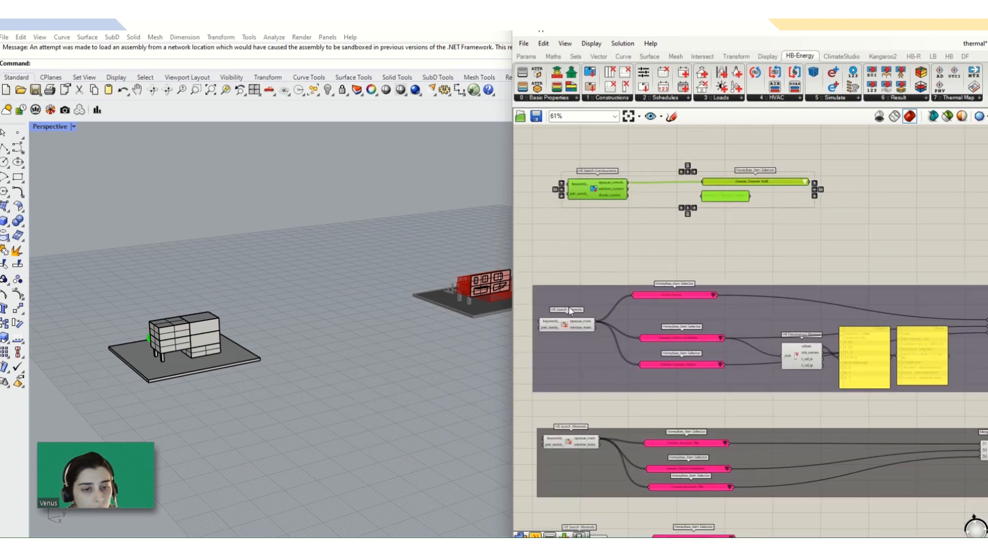
- Review the Option 1 workflow from the material layers and merges through the opaque and window constructions to the construction subsets
{"action": "right_click_drag", "start_coordinate": [835, 368], "coordinate": [724, 346]}
{"action": "scroll", "coordinate": [826, 350], "scroll_direction": "up", "scroll_amount": 5}
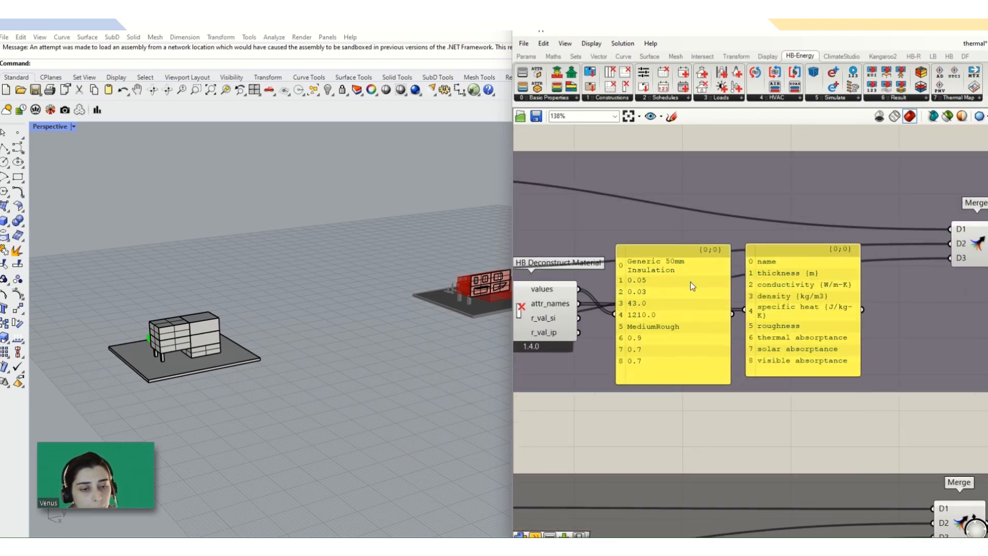
{"action": "scroll", "coordinate": [693, 309], "scroll_direction": "down", "scroll_amount": 4}
{"action": "right_click_drag", "start_coordinate": [819, 303], "coordinate": [735, 309]}
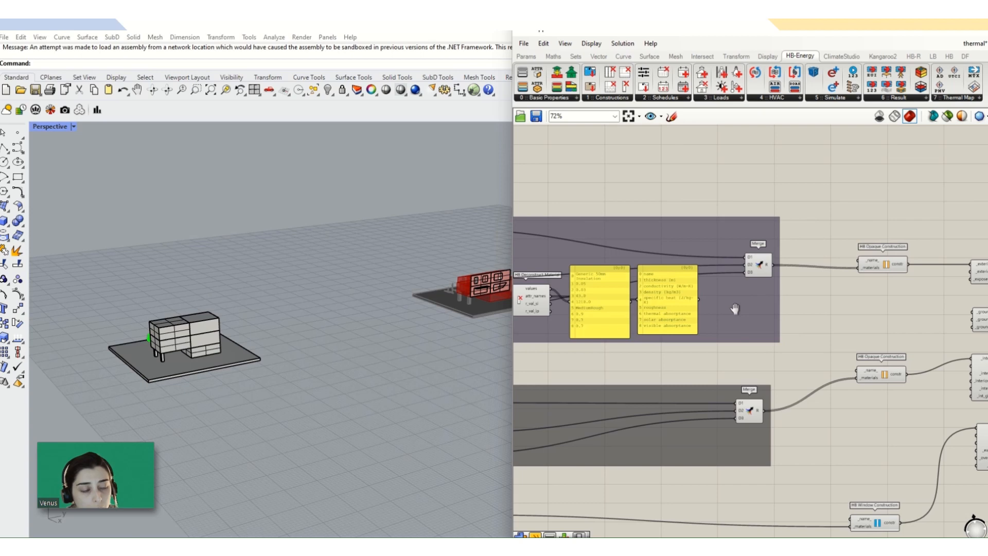
{"action": "mouse_move", "coordinate": [747, 266]}
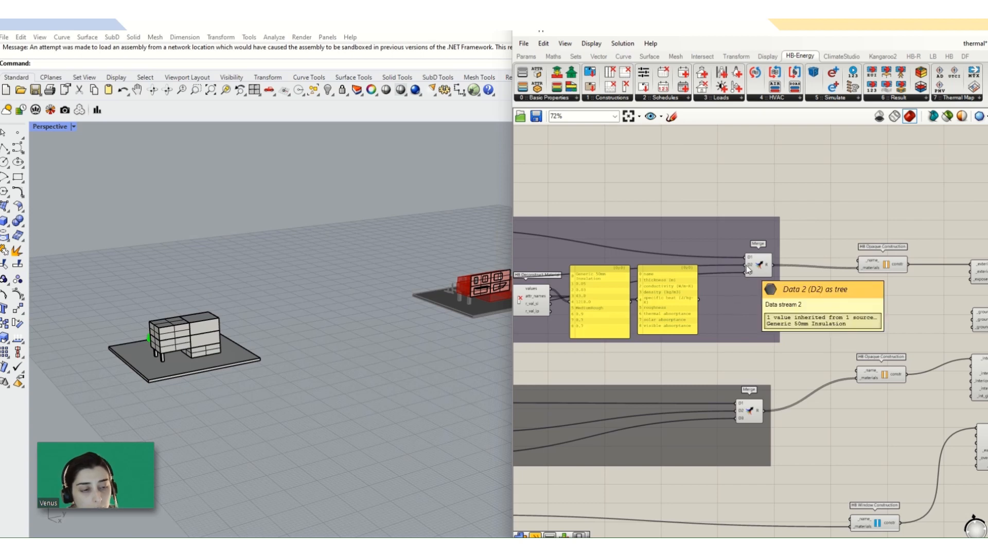
{"action": "scroll", "coordinate": [591, 319], "scroll_direction": "up", "scroll_amount": 2}
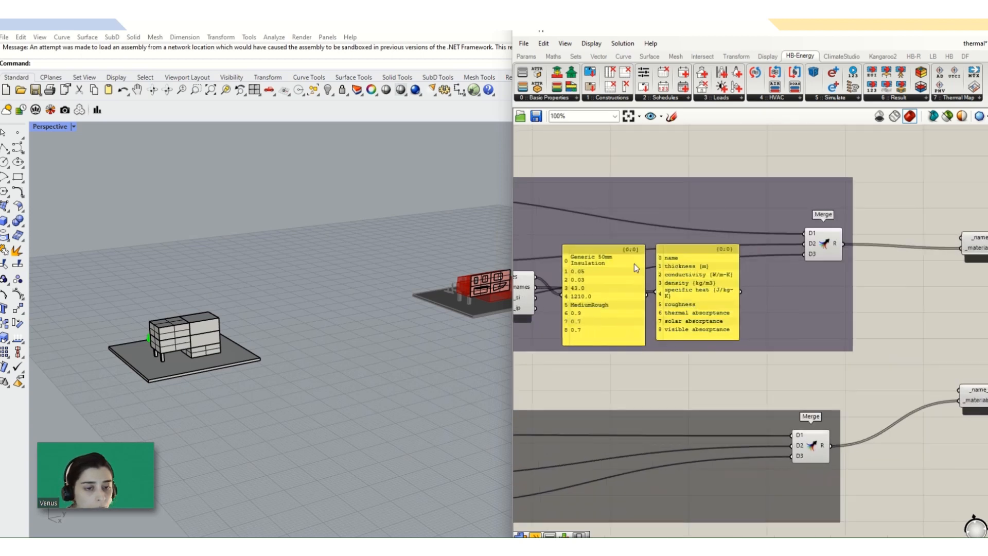
{"action": "right_click_drag", "start_coordinate": [621, 280], "coordinate": [798, 324]}
{"action": "scroll", "coordinate": [797, 325], "scroll_direction": "down", "scroll_amount": 2}
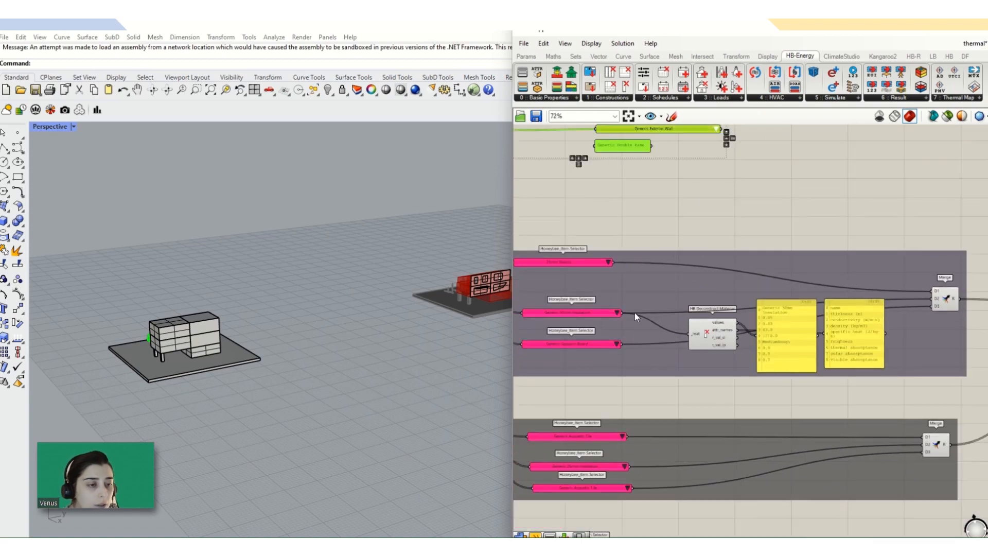
{"action": "right_click_drag", "start_coordinate": [987, 302], "coordinate": [836, 300]}
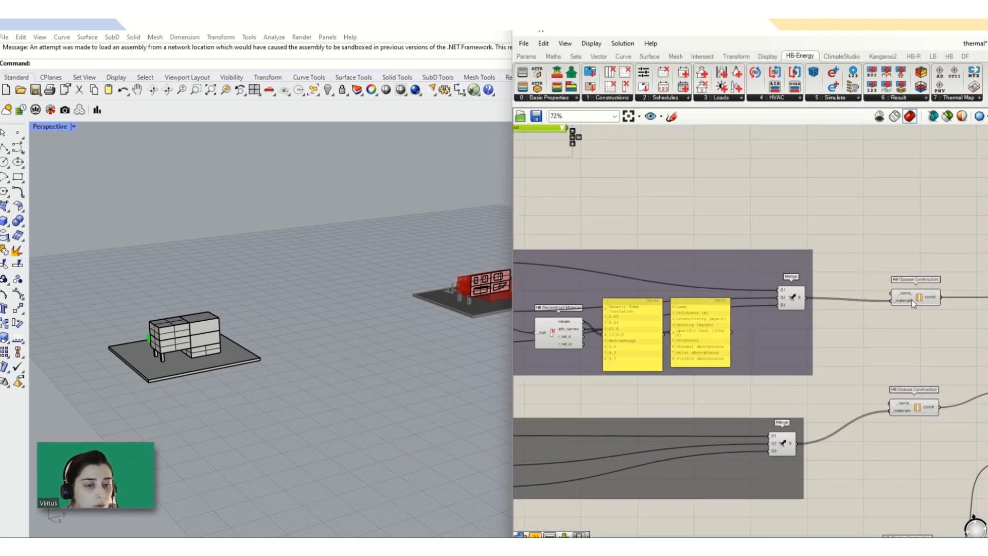
{"action": "scroll", "coordinate": [873, 351], "scroll_direction": "down", "scroll_amount": 2}
{"action": "right_click_drag", "start_coordinate": [895, 507], "coordinate": [846, 441]}
{"action": "scroll", "coordinate": [845, 441], "scroll_direction": "up", "scroll_amount": 5}
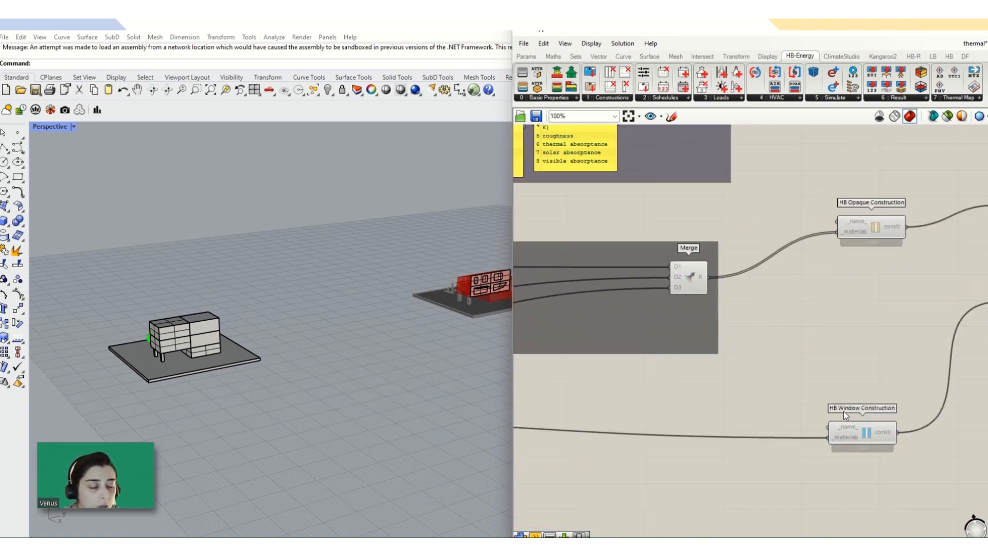
{"action": "scroll", "coordinate": [730, 388], "scroll_direction": "down", "scroll_amount": 3}
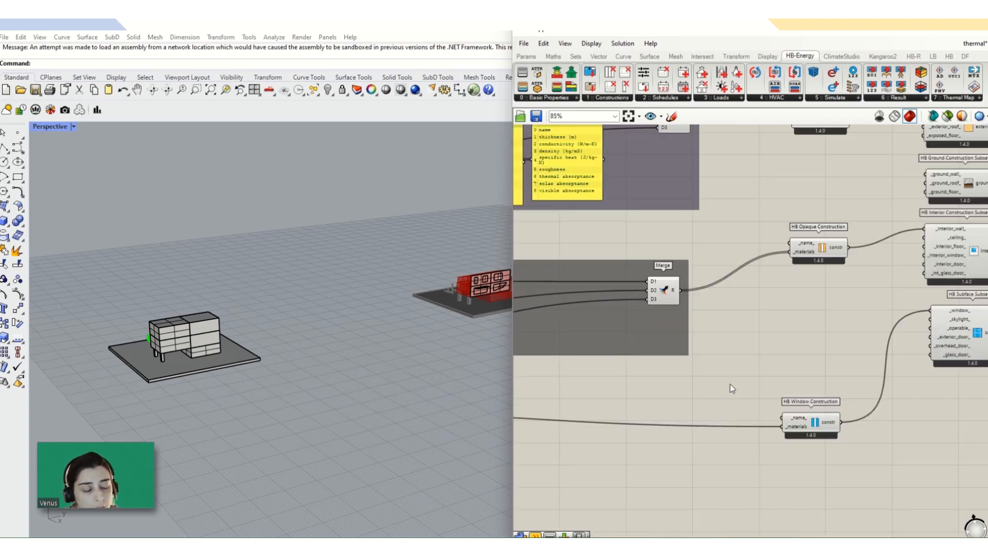
{"action": "right_click_drag", "start_coordinate": [764, 368], "coordinate": [613, 397]}
{"action": "scroll", "coordinate": [809, 399], "scroll_direction": "down", "scroll_amount": 3}
{"action": "scroll", "coordinate": [849, 384], "scroll_direction": "up", "scroll_amount": 3}
{"action": "scroll", "coordinate": [849, 385], "scroll_direction": "down", "scroll_amount": 6}
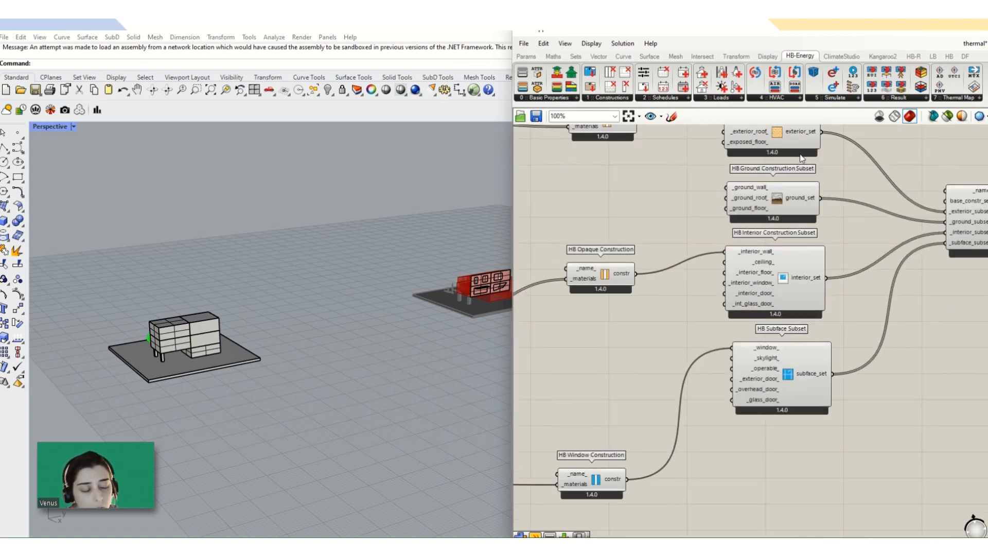
- Group all Option 1 components, including HB Search Constructions, both wall groups, the window construction and the construction set
{"action": "scroll", "coordinate": [819, 338], "scroll_direction": "up", "scroll_amount": 2}
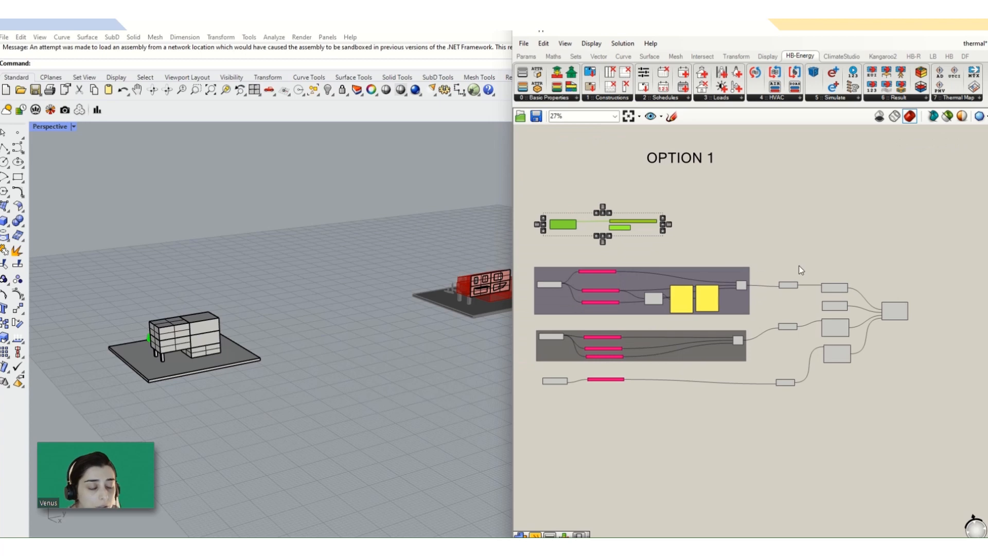
{"action": "left_click_drag", "start_coordinate": [524, 194], "coordinate": [936, 422]}
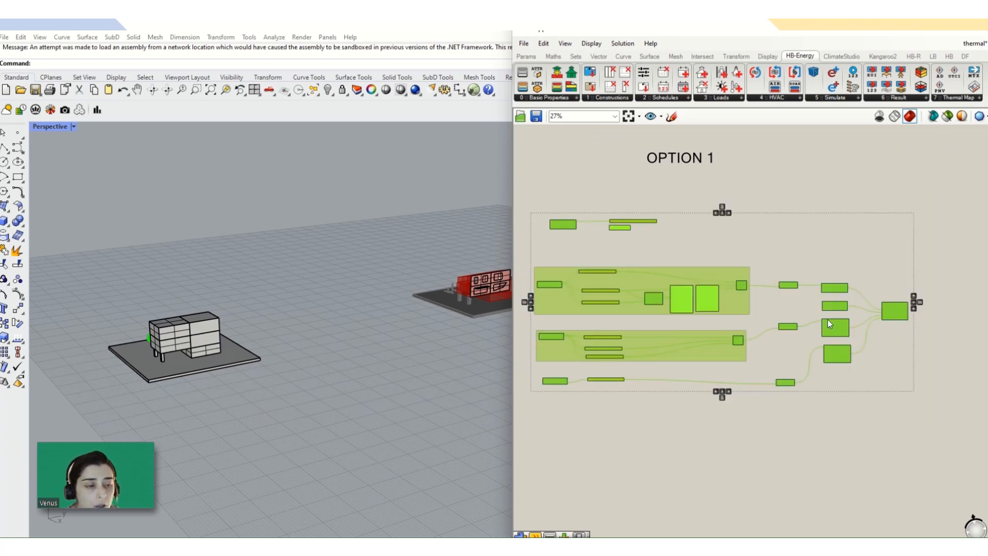
{"action": "right_click", "coordinate": [755, 253]}
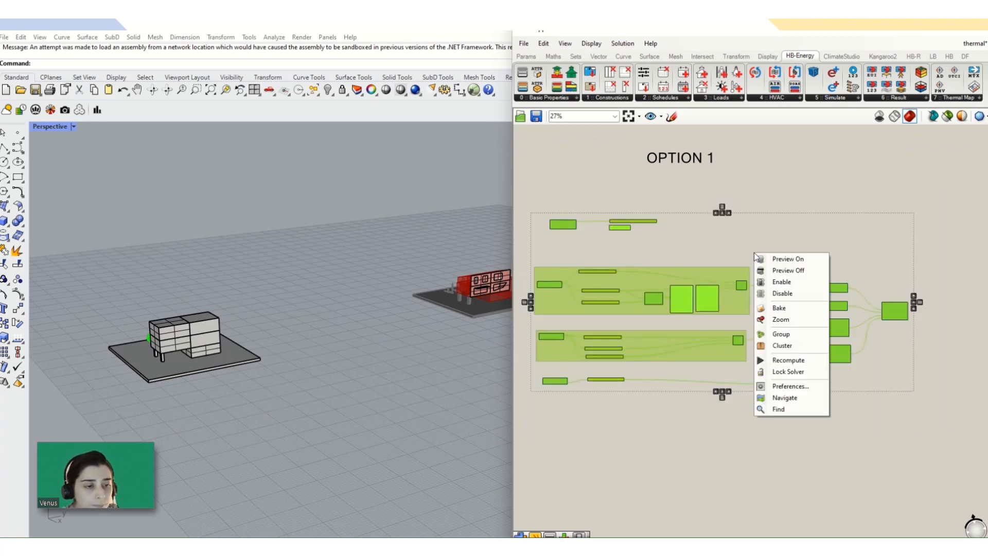
{"action": "left_click", "coordinate": [774, 325]}
{"action": "scroll", "coordinate": [774, 326], "scroll_direction": "down", "scroll_amount": 4}
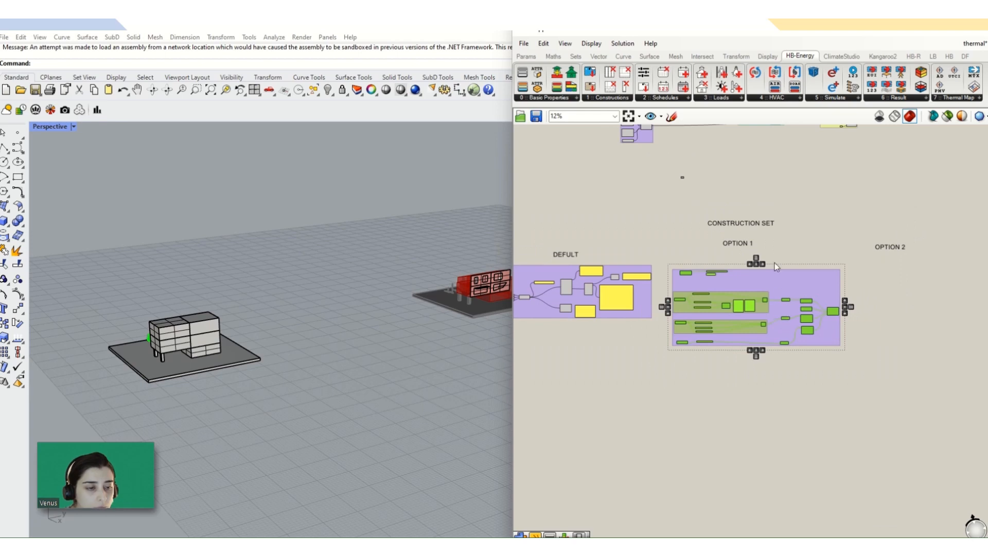
{"action": "left_click", "coordinate": [701, 253]}
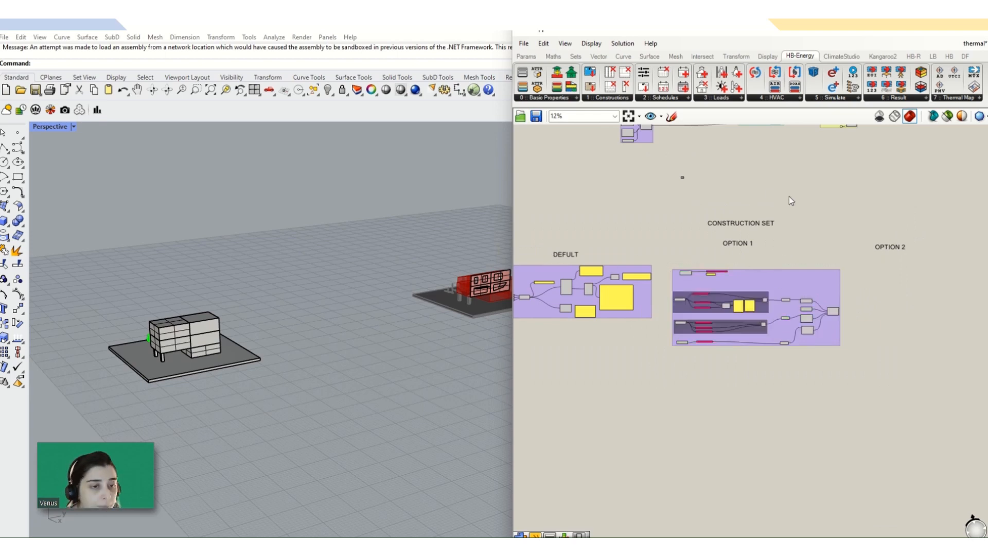
- Move the OPTION 2 heading farther away from the Option 1 group
{"action": "scroll", "coordinate": [898, 209], "scroll_direction": "up", "scroll_amount": 4}
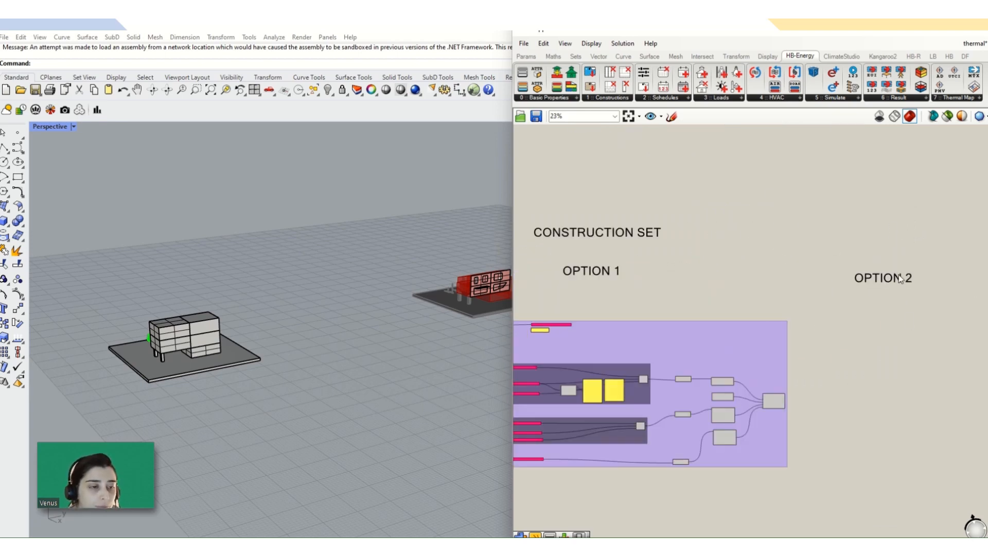
{"action": "left_click", "coordinate": [874, 279]}
{"action": "scroll", "coordinate": [875, 281], "scroll_direction": "down", "scroll_amount": 5}
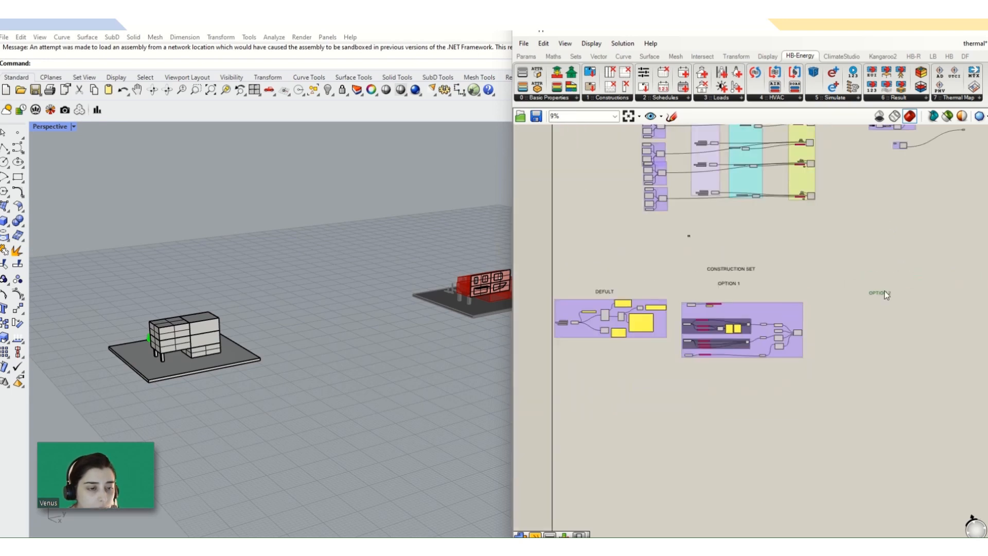
{"action": "scroll", "coordinate": [885, 294], "scroll_direction": "up", "scroll_amount": 5}
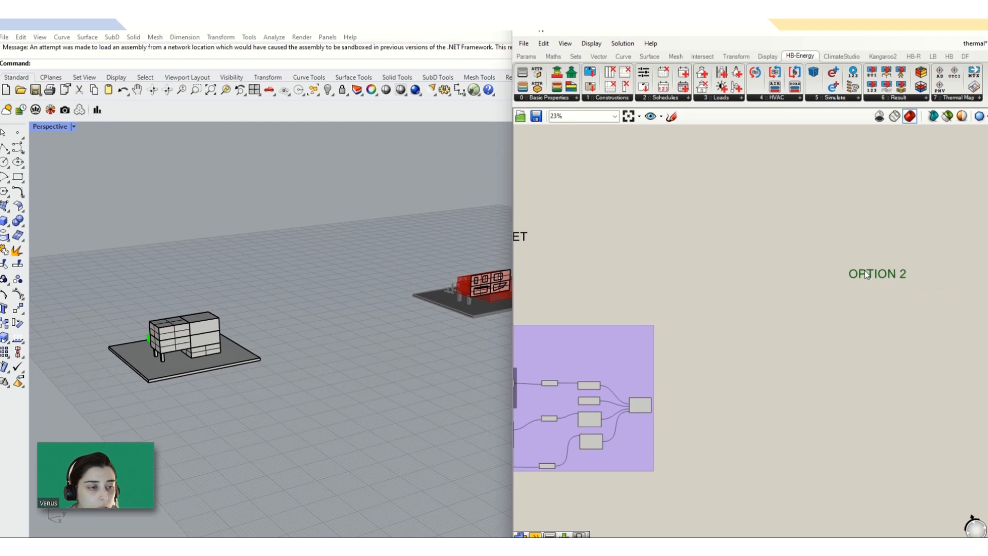
{"action": "scroll", "coordinate": [715, 384], "scroll_direction": "up", "scroll_amount": 3}
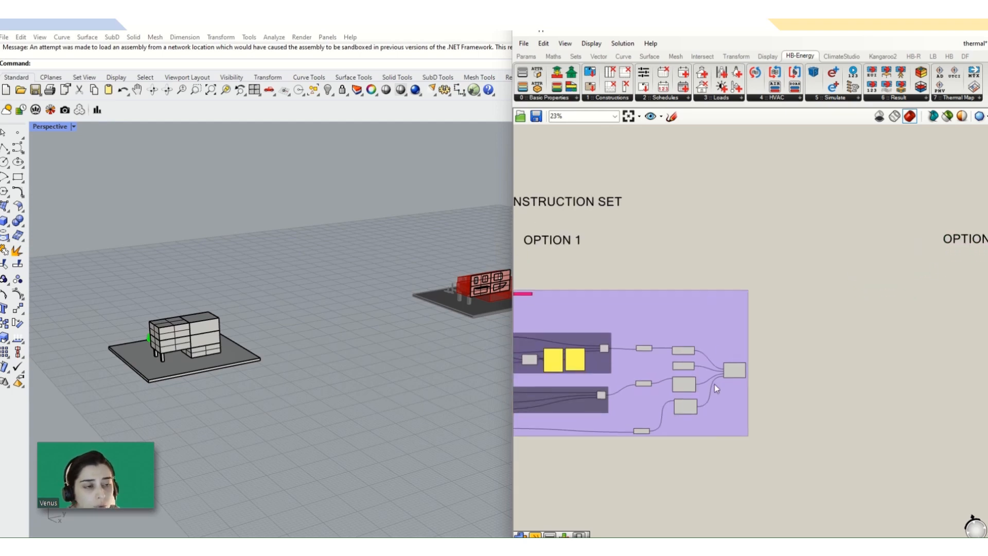
{"action": "scroll", "coordinate": [610, 360], "scroll_direction": "up", "scroll_amount": 3}
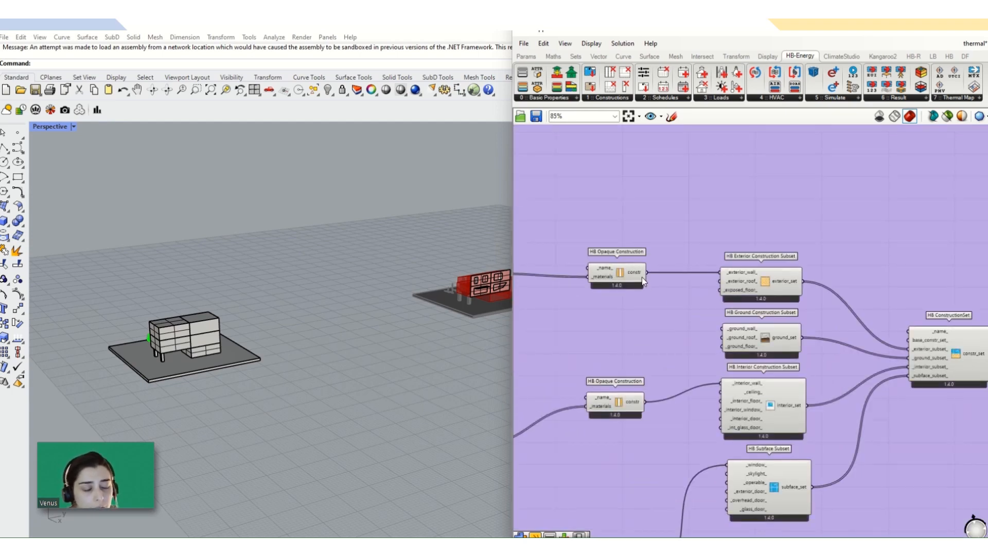
{"action": "scroll", "coordinate": [585, 268], "scroll_direction": "down", "scroll_amount": 5}
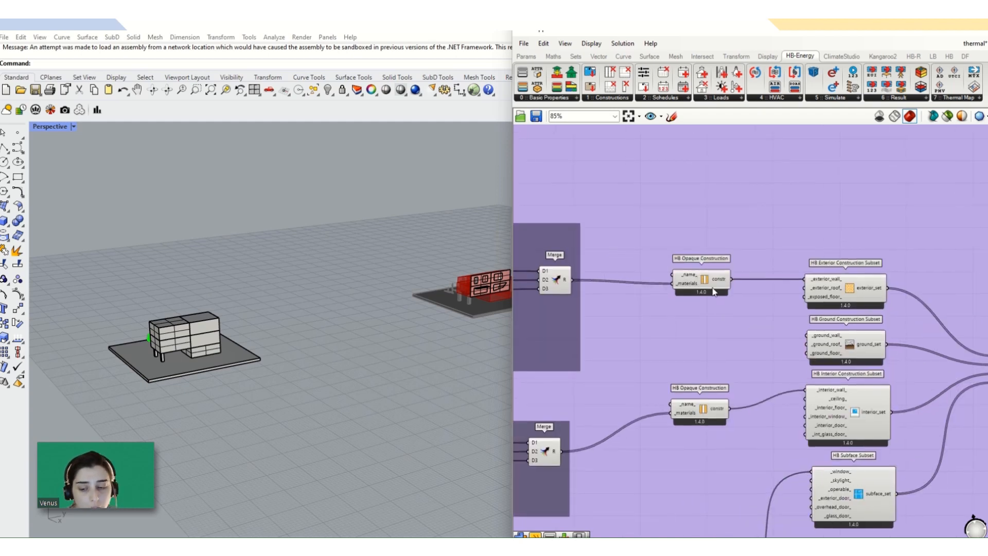
{"action": "left_click_drag", "start_coordinate": [694, 252], "coordinate": [747, 247]}
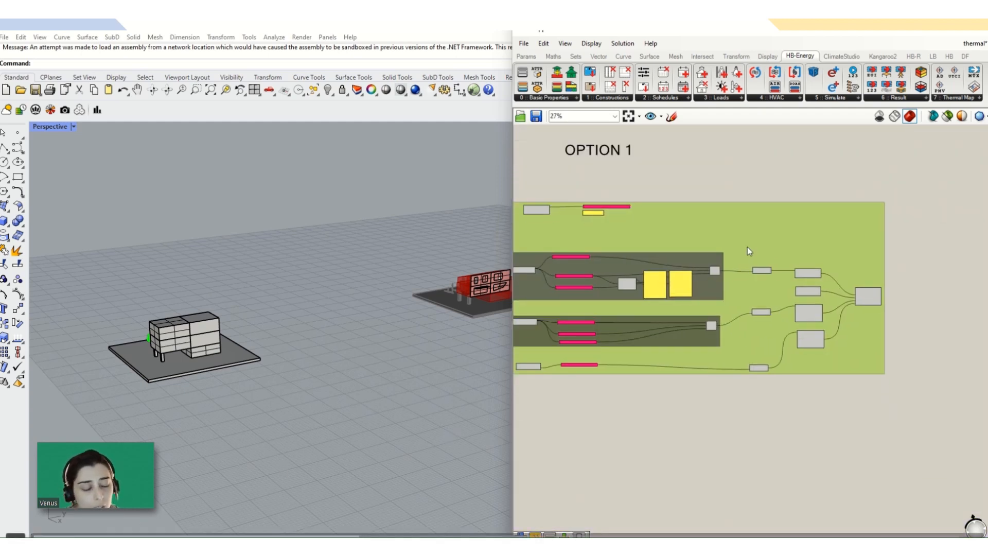
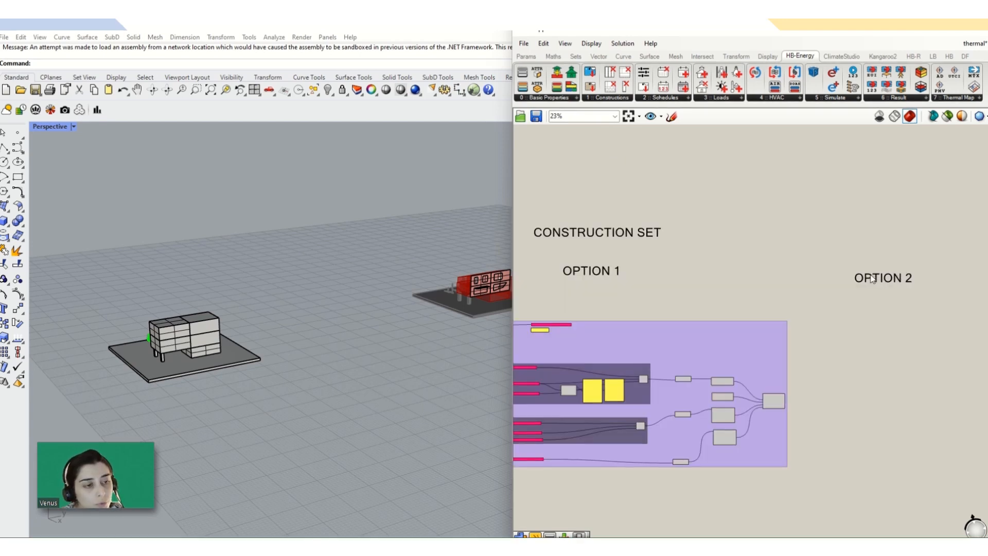
- Place the OPTION 2 heading level with the OPTION 1 heading, leaving a wide gap beside the Option 1 group
{"action": "scroll", "coordinate": [937, 278], "scroll_direction": "up", "scroll_amount": 1}
{"action": "mouse_move", "coordinate": [874, 279]}
{"action": "left_mouse_down"}
{"action": "mouse_move", "coordinate": [937, 278]}
{"action": "mouse_move", "coordinate": [798, 296]}
{"action": "mouse_move", "coordinate": [888, 295]}
{"action": "mouse_move", "coordinate": [867, 287]}
{"action": "mouse_move", "coordinate": [867, 275]}
{"action": "left_mouse_up"}
{"action": "scroll", "coordinate": [803, 294], "scroll_direction": "down", "scroll_amount": 6}
{"action": "scroll", "coordinate": [888, 295], "scroll_direction": "up", "scroll_amount": 5}
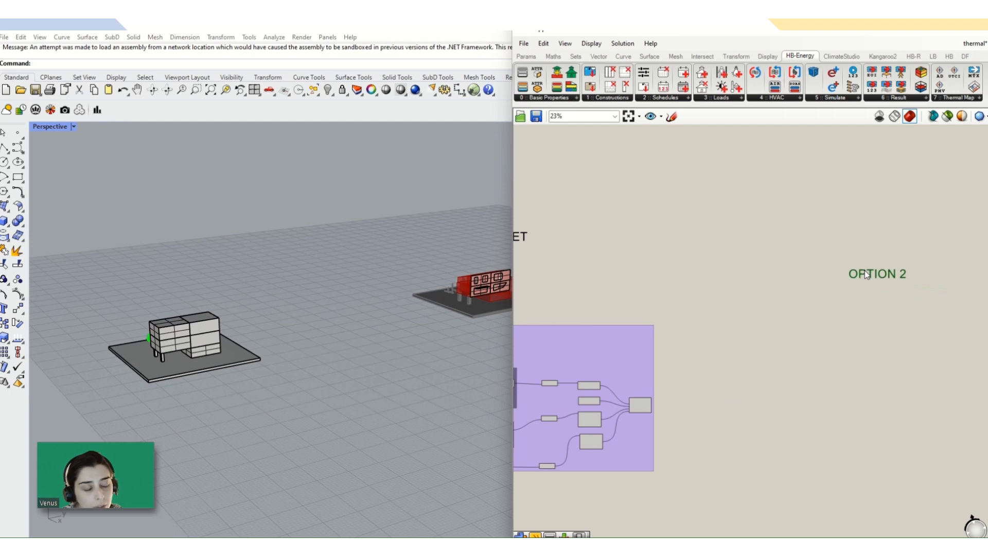
{"action": "left_click", "coordinate": [832, 296]}
{"action": "right_click_drag", "start_coordinate": [832, 296], "coordinate": [928, 264]}
- Copy Option 1's opaque and window constructions, construction subsets and HB ConstructionSet to the empty area under the OPTION 2 heading
{"action": "scroll", "coordinate": [655, 377], "scroll_direction": "up", "scroll_amount": 7}
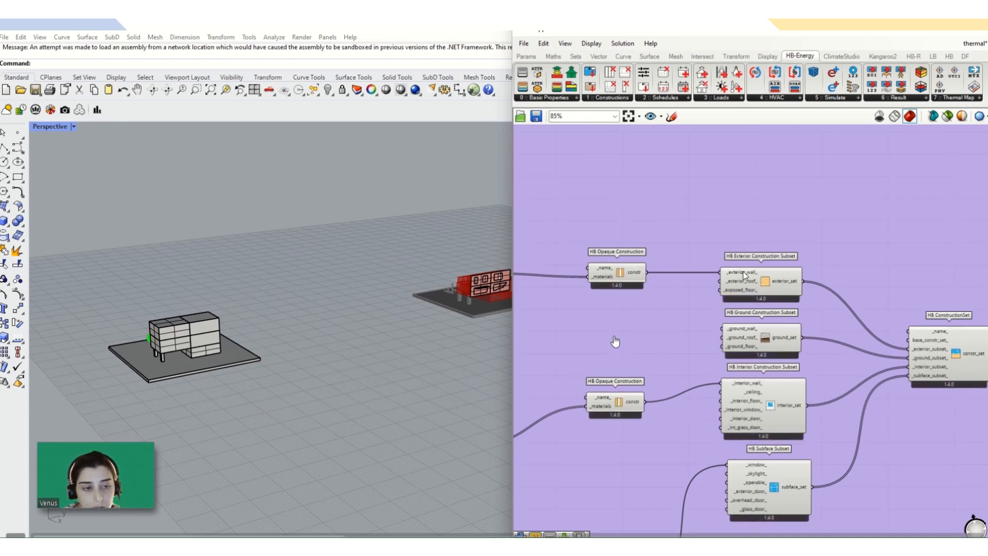
{"action": "right_click_drag", "start_coordinate": [617, 263], "coordinate": [619, 263]}
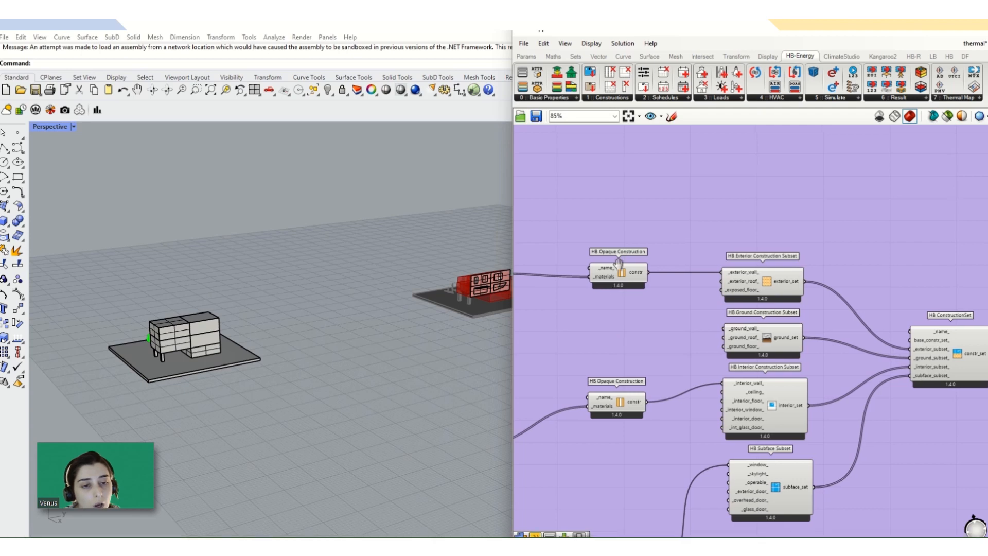
{"action": "scroll", "coordinate": [619, 263], "scroll_direction": "down", "scroll_amount": 5}
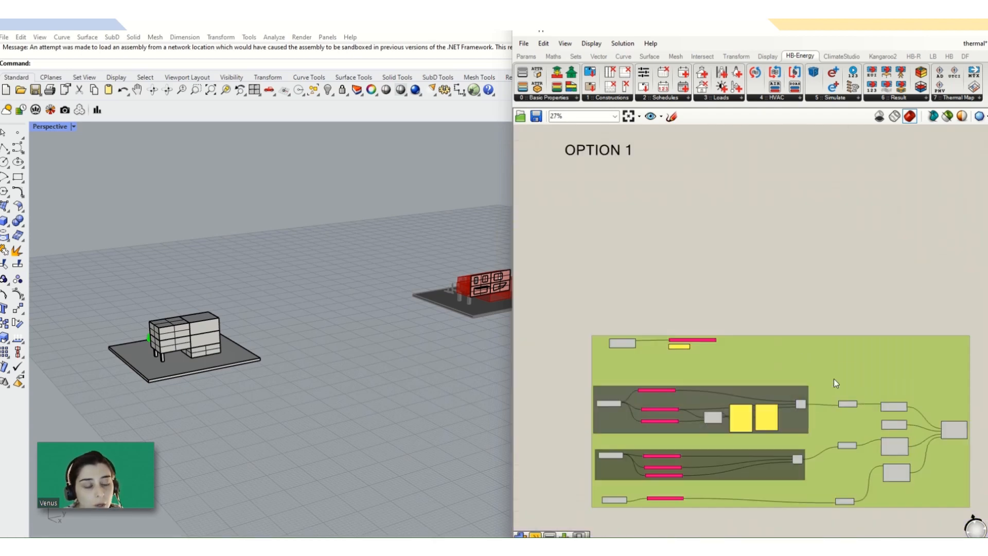
{"action": "right_click_drag", "start_coordinate": [834, 384], "coordinate": [741, 253]}
{"action": "left_click_drag", "start_coordinate": [731, 183], "coordinate": [886, 422]}
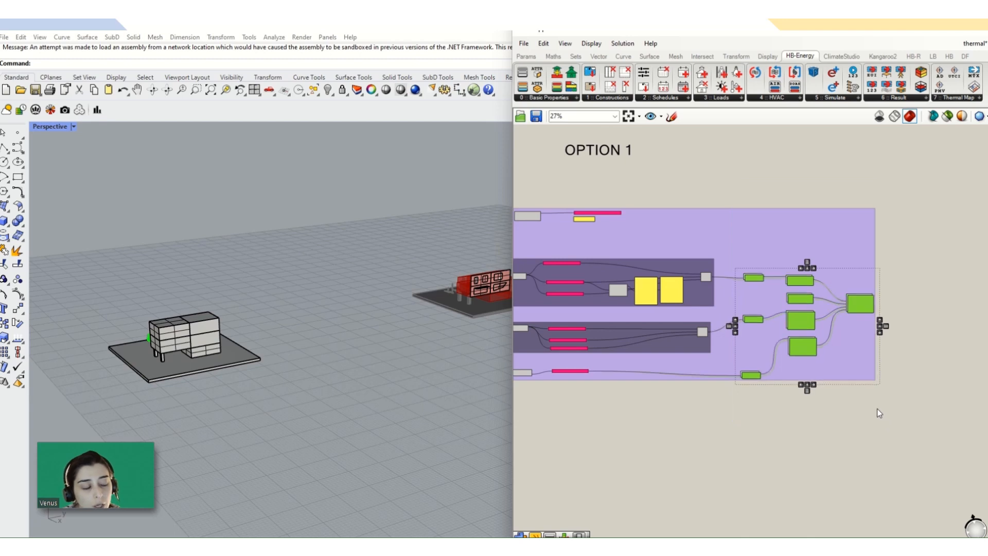
{"action": "scroll", "coordinate": [753, 383], "scroll_direction": "down", "scroll_amount": 3}
{"action": "left_click_drag", "start_coordinate": [861, 304], "coordinate": [953, 354]}
{"action": "scroll", "coordinate": [734, 403], "scroll_direction": "down", "scroll_amount": 2}
{"action": "scroll", "coordinate": [881, 370], "scroll_direction": "up", "scroll_amount": 4}
{"action": "scroll", "coordinate": [866, 364], "scroll_direction": "up", "scroll_amount": 2}
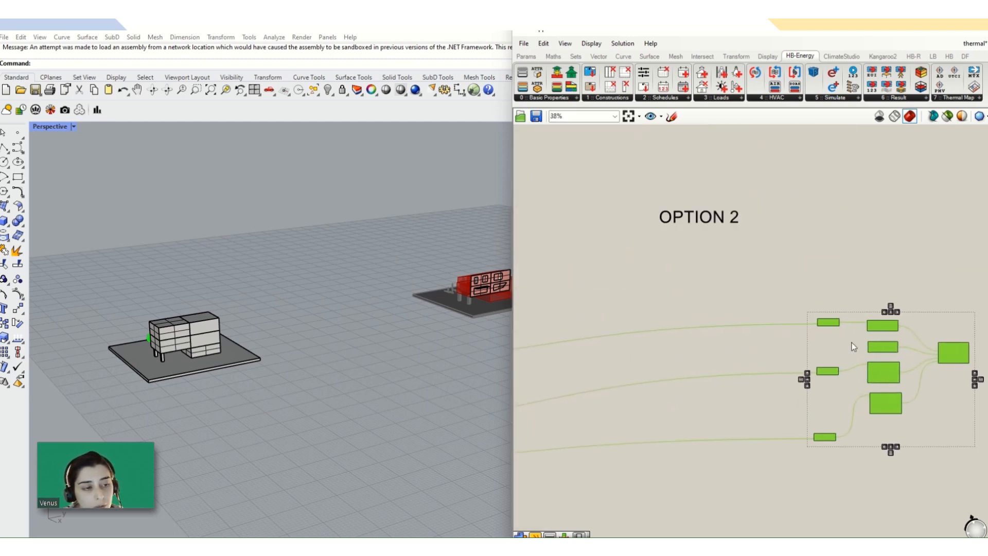
- Disconnect the Option 1 source from the _materials input of the copied exterior wall HB Opaque Construction
{"action": "scroll", "coordinate": [836, 336], "scroll_direction": "up", "scroll_amount": 6}
{"action": "right_click", "coordinate": [772, 290]}
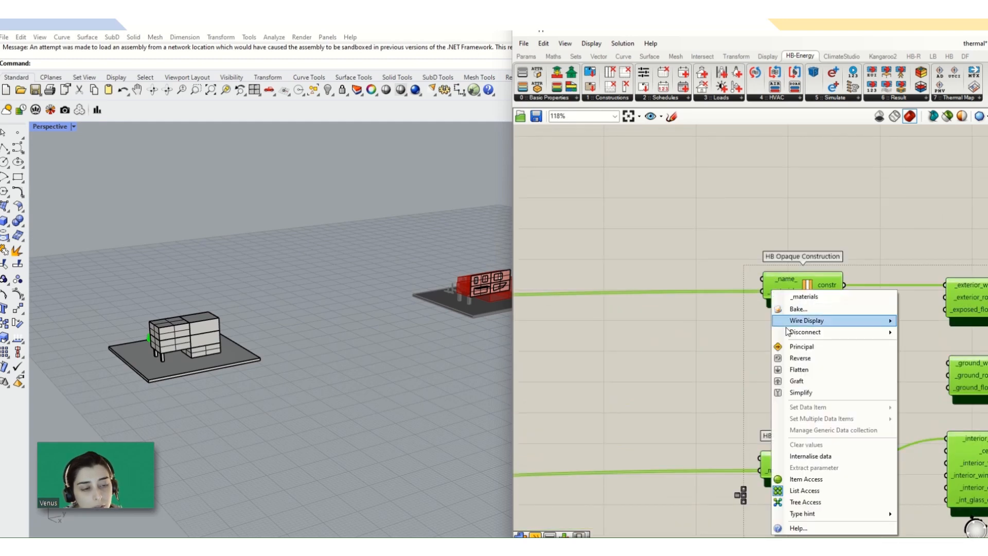
{"action": "mouse_move", "coordinate": [864, 328]}
{"action": "left_click", "coordinate": [937, 333]}
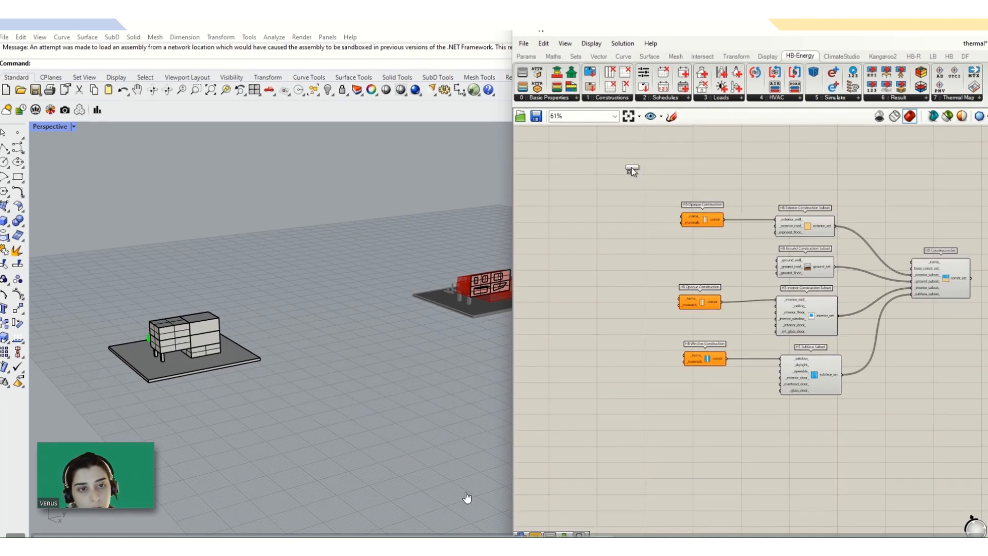
- Add HB Opaque Material and, beneath it, HB Opaque Material No Mass ahead of the copied Option 2 opaque constructions
{"action": "left_click_drag", "start_coordinate": [632, 168], "coordinate": [604, 194]}
{"action": "right_click_drag", "start_coordinate": [640, 226], "coordinate": [754, 317]}
{"action": "scroll", "coordinate": [733, 279], "scroll_direction": "up", "scroll_amount": 2}
{"action": "left_click_drag", "start_coordinate": [715, 281], "coordinate": [683, 242]}
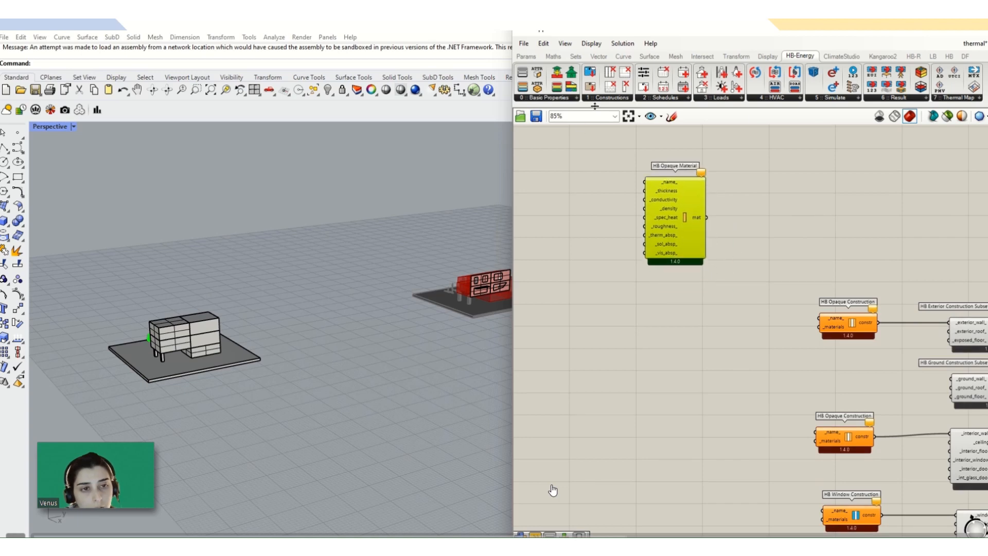
{"action": "left_click", "coordinate": [595, 98]}
{"action": "left_click_drag", "start_coordinate": [748, 235], "coordinate": [682, 328]}
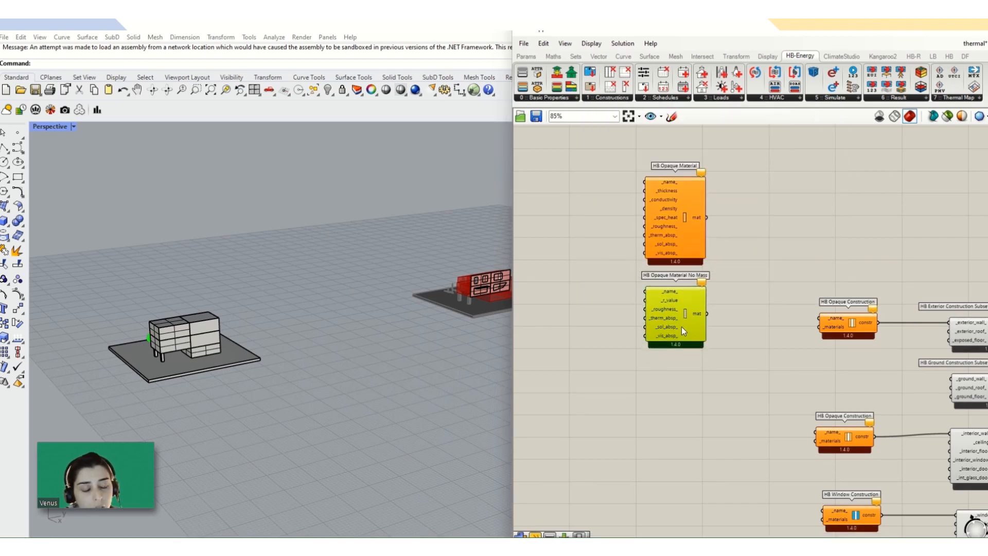
- Add HB Glass Material below the opaque materials and HB Window Gap Material directly beneath it
{"action": "left_click", "coordinate": [612, 99]}
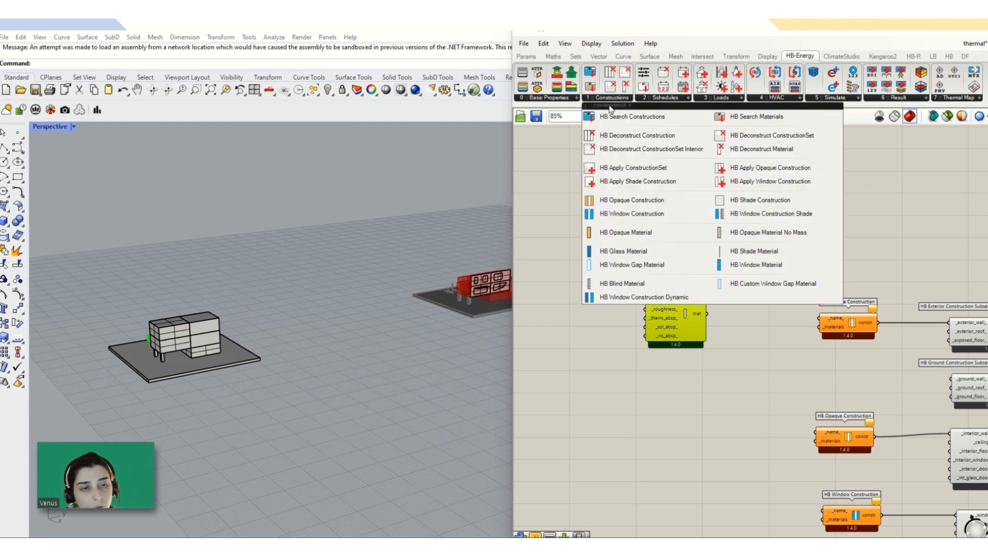
{"action": "left_click_drag", "start_coordinate": [616, 256], "coordinate": [690, 478]}
{"action": "right_click_drag", "start_coordinate": [757, 483], "coordinate": [747, 327]}
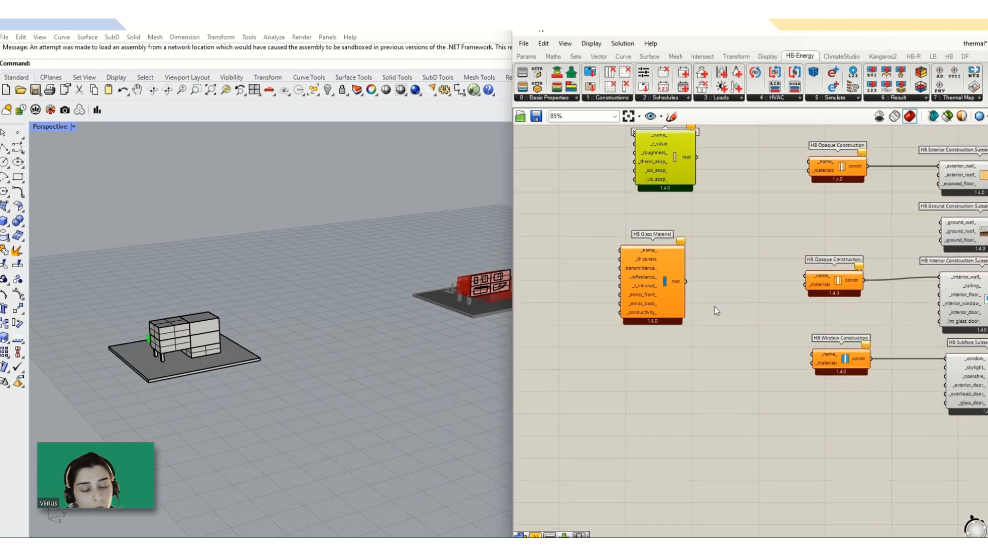
{"action": "left_click_drag", "start_coordinate": [651, 296], "coordinate": [659, 354]}
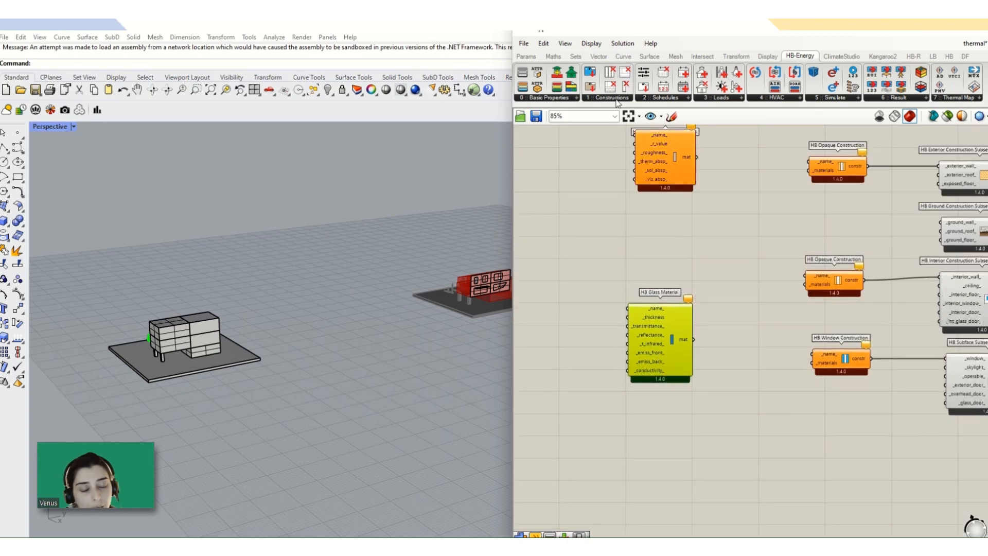
{"action": "left_click", "coordinate": [620, 98]}
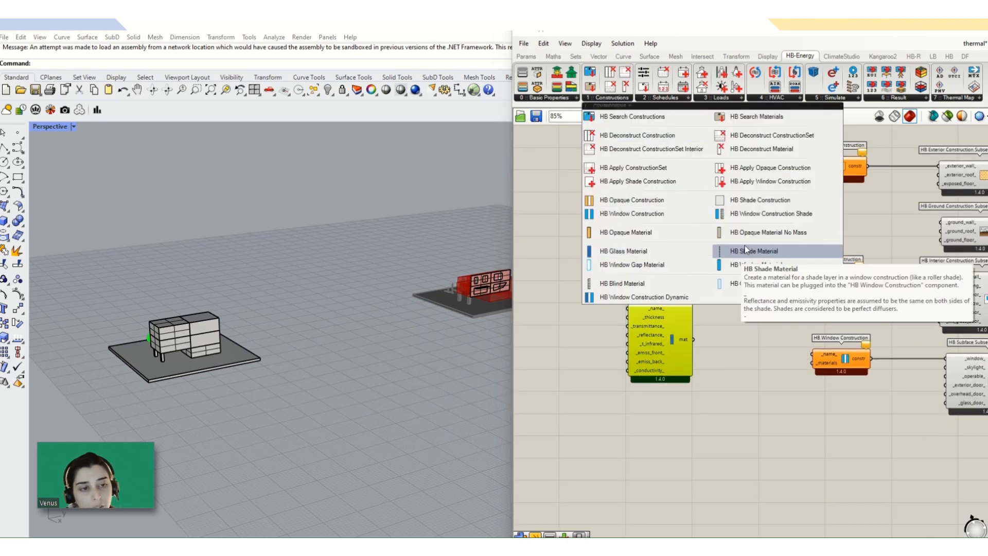
{"action": "left_click_drag", "start_coordinate": [645, 266], "coordinate": [663, 429]}
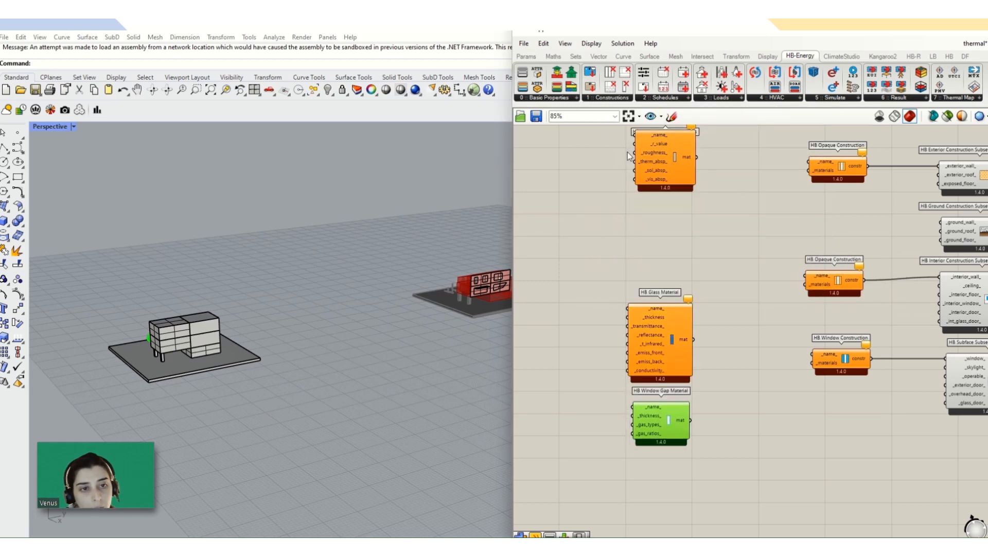
- Add HB Window Material beneath the window gap material and HB Shade Material below that
{"action": "left_click", "coordinate": [623, 98]}
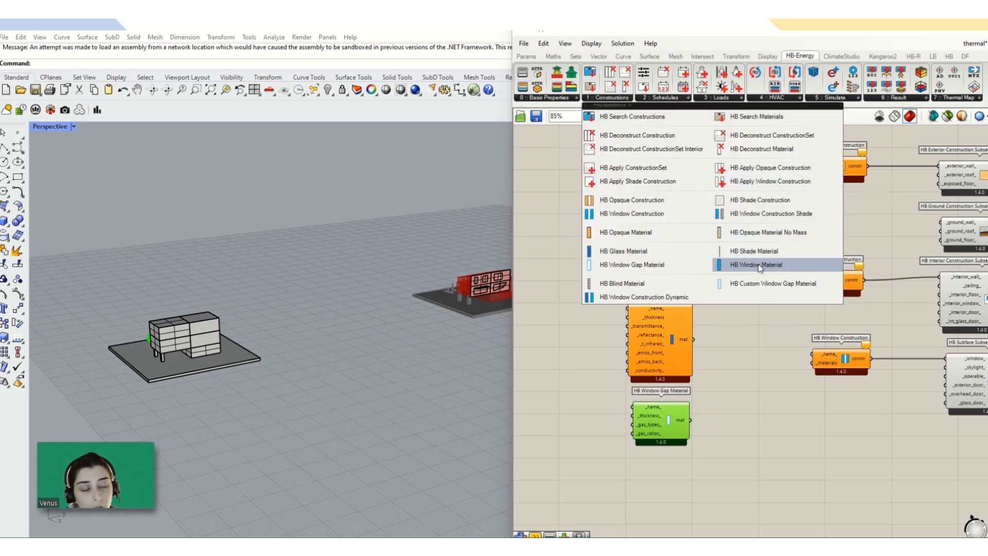
{"action": "left_click_drag", "start_coordinate": [756, 265], "coordinate": [669, 495]}
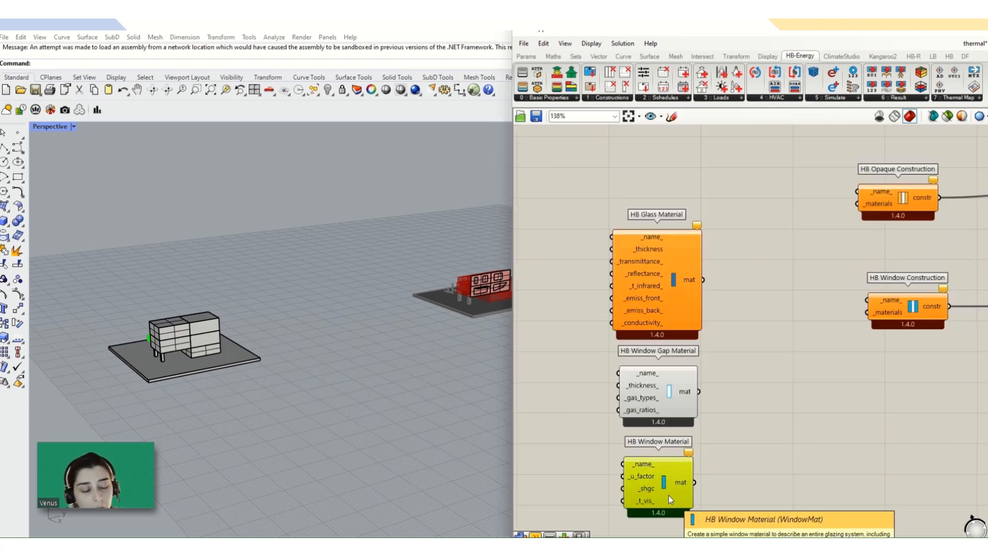
{"action": "scroll", "coordinate": [668, 495], "scroll_direction": "up", "scroll_amount": 3}
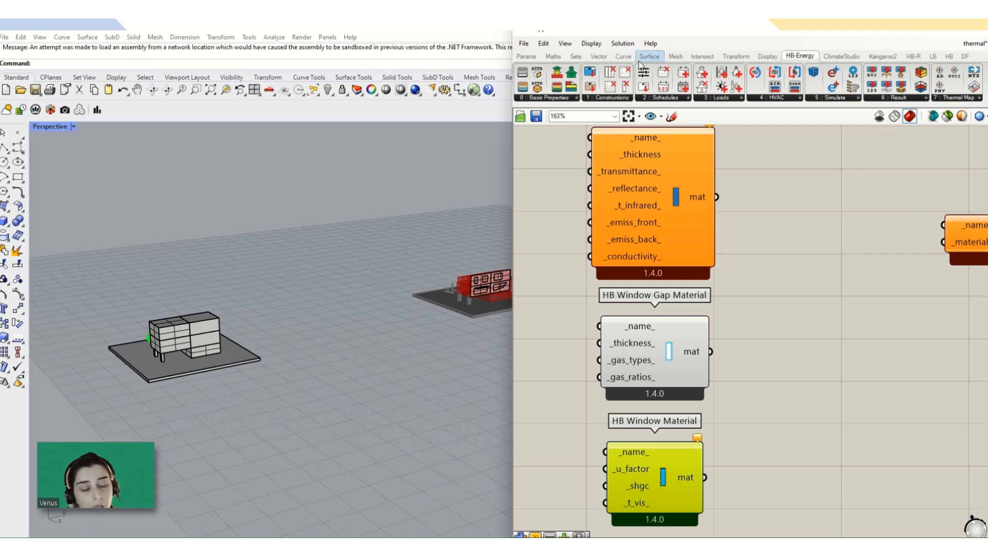
{"action": "scroll", "coordinate": [672, 214], "scroll_direction": "down", "scroll_amount": 3}
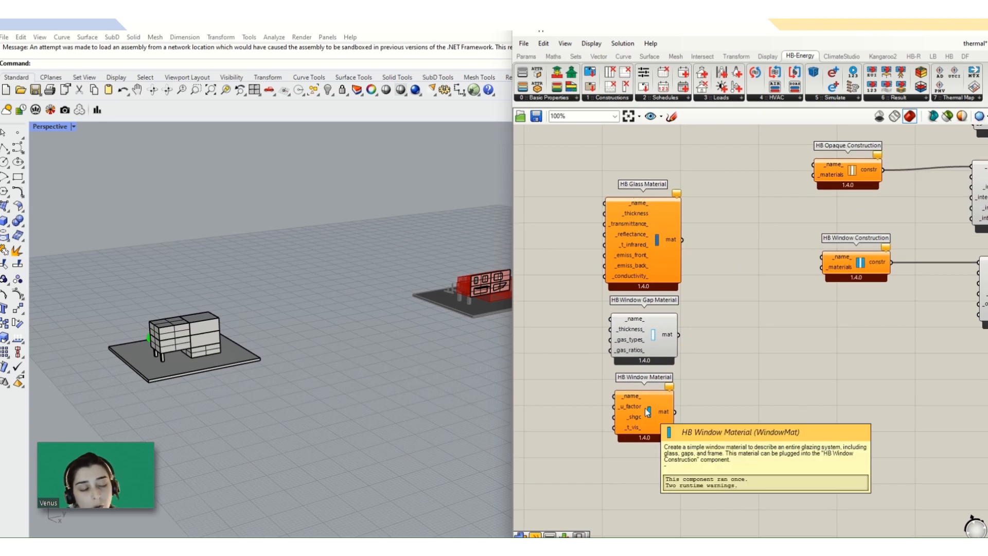
{"action": "left_click", "coordinate": [613, 97]}
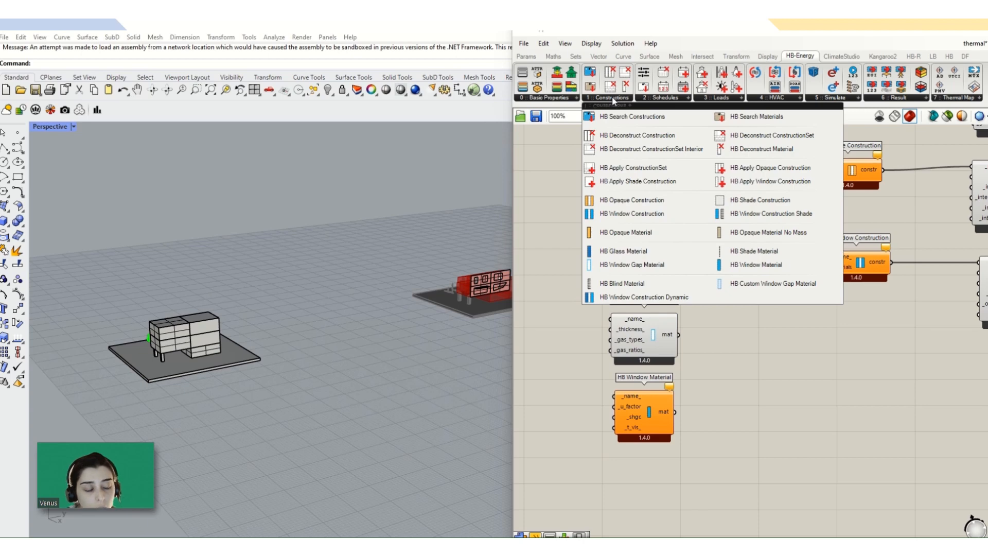
{"action": "left_click_drag", "start_coordinate": [741, 250], "coordinate": [664, 531]}
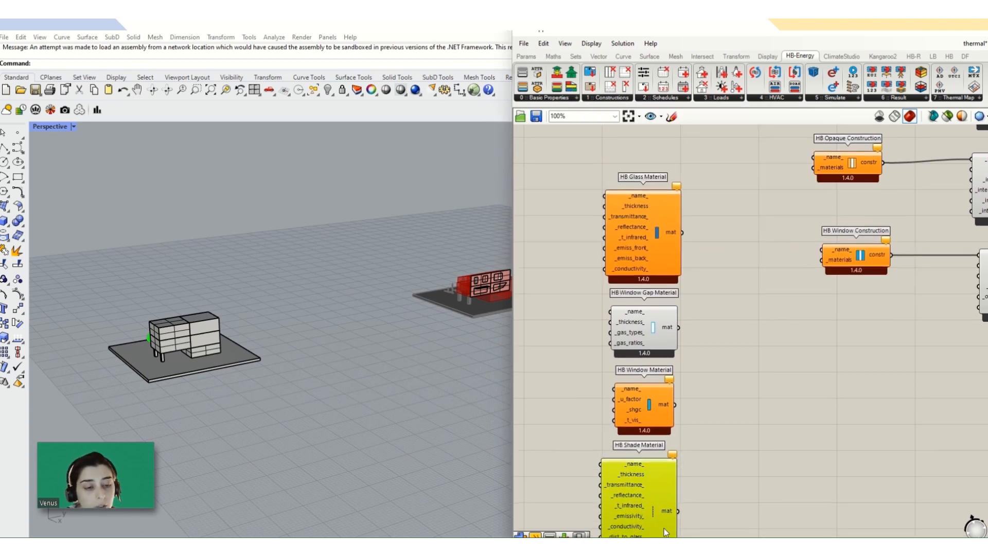
{"action": "right_click_drag", "start_coordinate": [665, 533], "coordinate": [690, 432]}
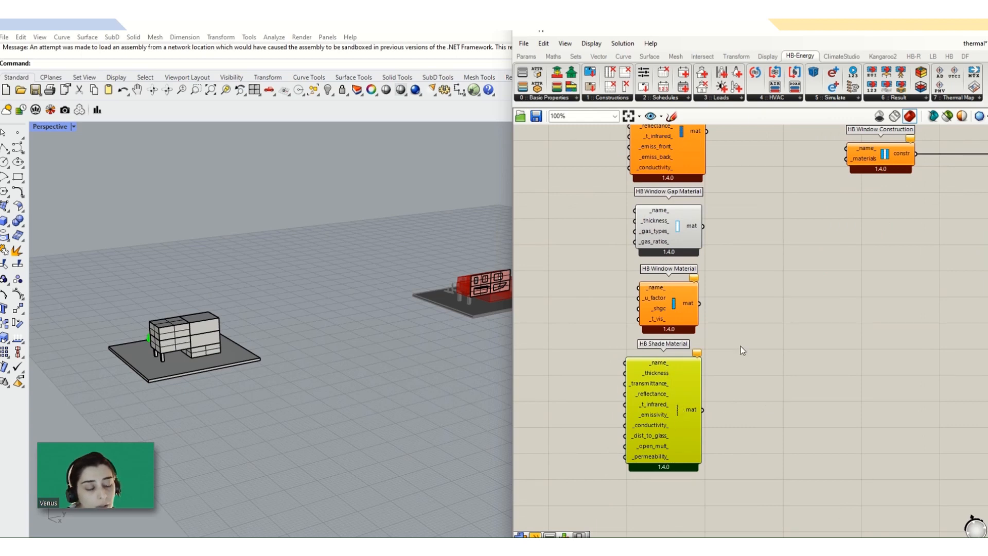
- Add HB Blind Material below the shade material and HB Custom Window Gap Material directly beneath it, aligned in the same column
{"action": "left_click", "coordinate": [605, 98]}
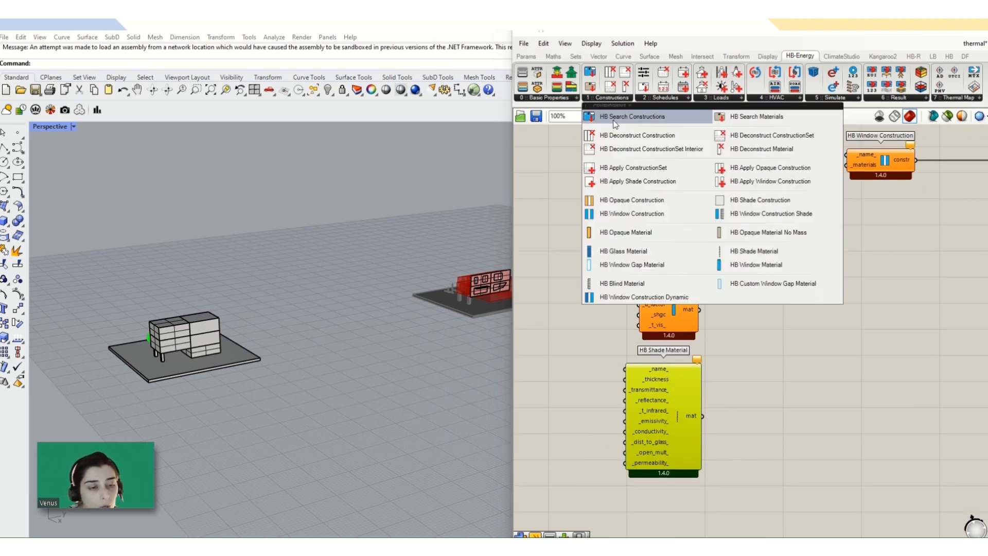
{"action": "left_click", "coordinate": [632, 284]}
{"action": "left_click", "coordinate": [669, 509]}
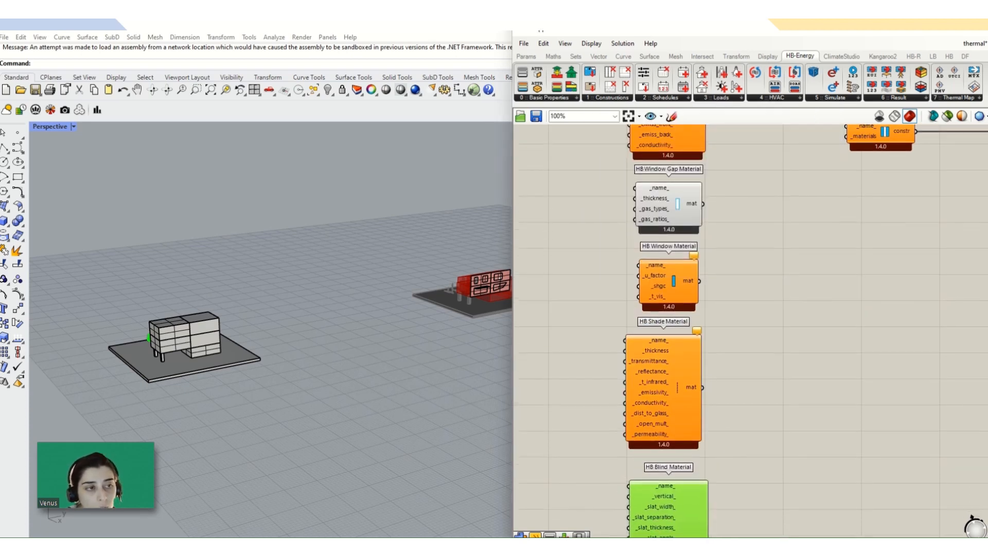
{"action": "left_click", "coordinate": [615, 99]}
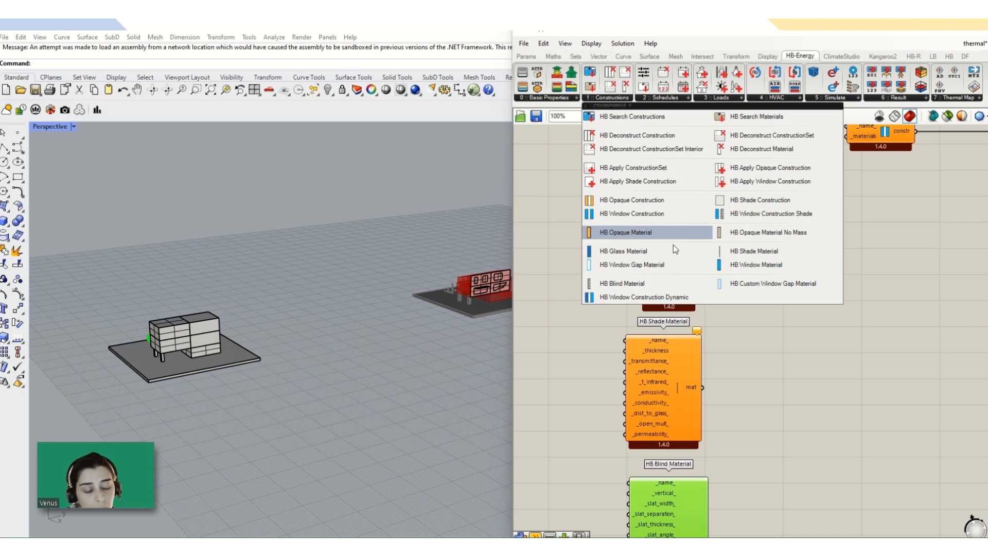
{"action": "left_click", "coordinate": [726, 284]}
{"action": "left_click", "coordinate": [702, 412]}
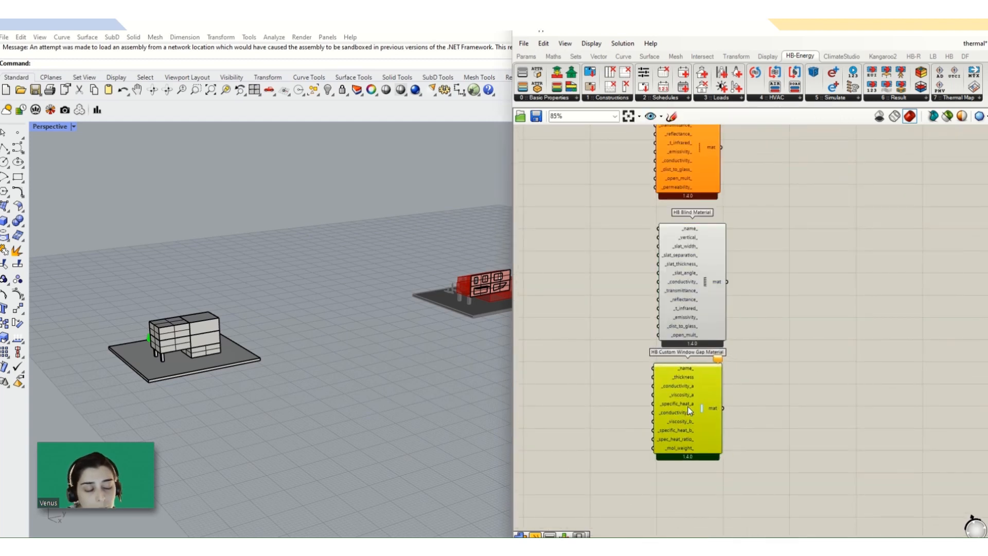
{"action": "left_click_drag", "start_coordinate": [688, 406], "coordinate": [692, 410]}
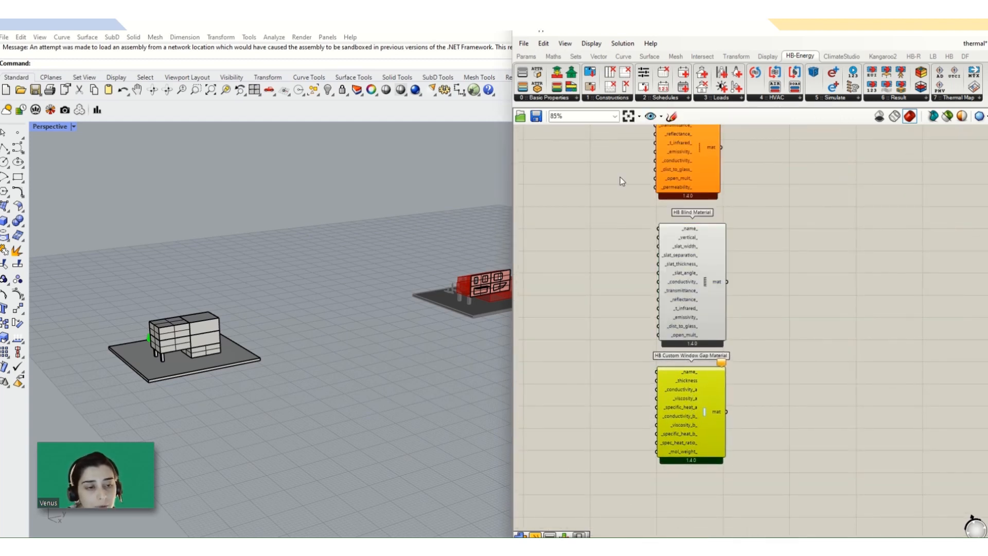
- Add HB Window Construction Dynamic beneath the custom window gap material
{"action": "left_click", "coordinate": [614, 98]}
{"action": "left_click", "coordinate": [612, 297]}
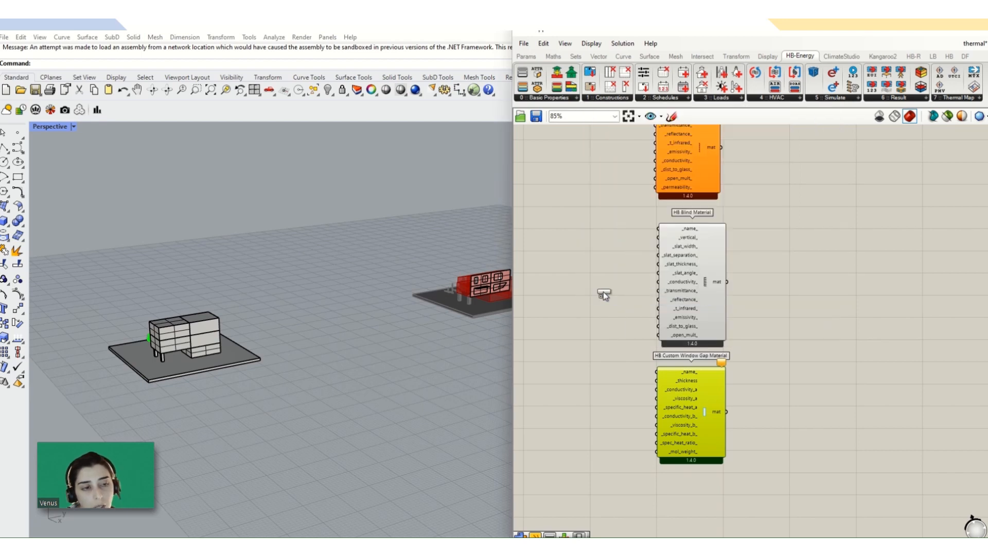
{"action": "left_click", "coordinate": [699, 508]}
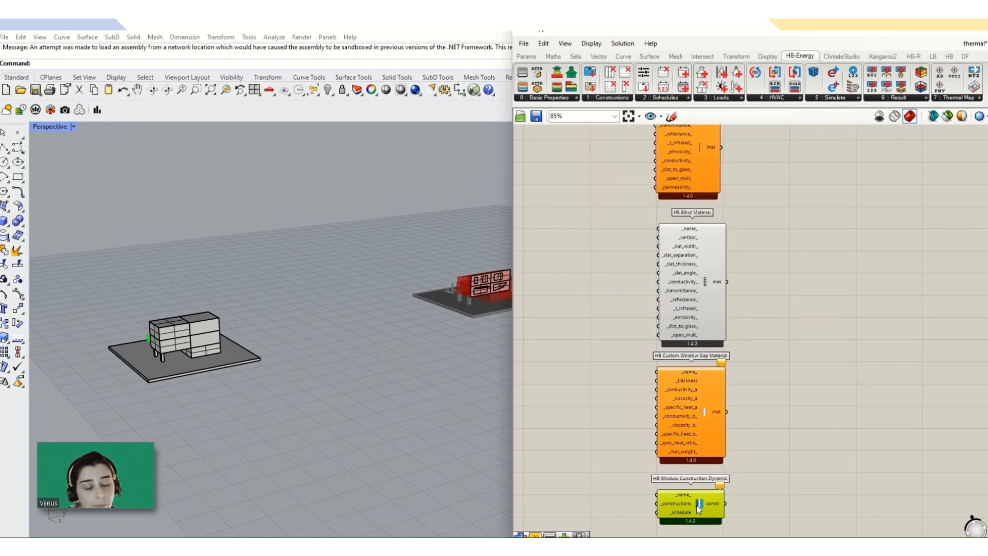
{"action": "scroll", "coordinate": [702, 416], "scroll_direction": "down", "scroll_amount": 3}
{"action": "scroll", "coordinate": [736, 368], "scroll_direction": "down", "scroll_amount": 2}
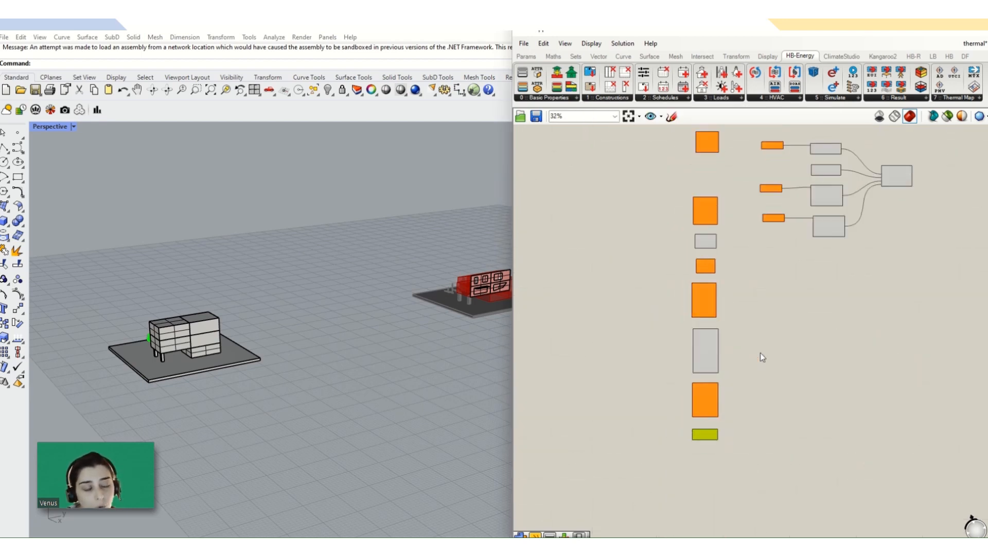
{"action": "scroll", "coordinate": [702, 252], "scroll_direction": "up", "scroll_amount": 4}
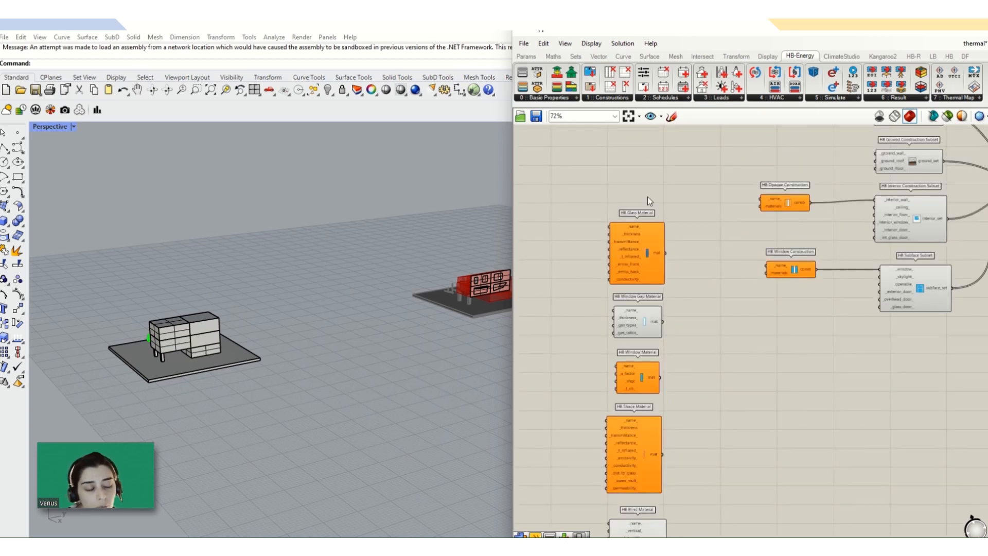
{"action": "scroll", "coordinate": [669, 216], "scroll_direction": "down", "scroll_amount": 3}
{"action": "scroll", "coordinate": [676, 237], "scroll_direction": "up", "scroll_amount": 6}
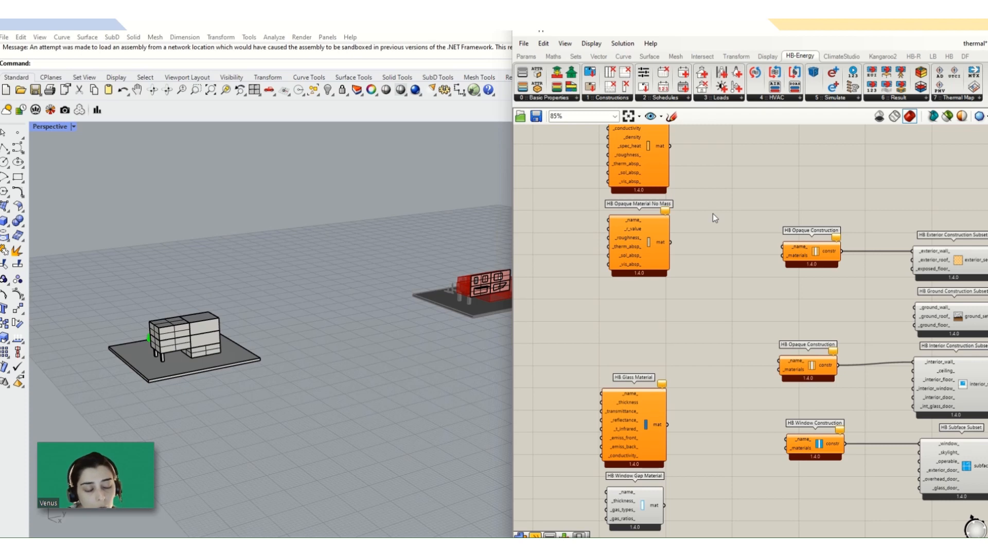
{"action": "scroll", "coordinate": [664, 216], "scroll_direction": "down", "scroll_amount": 3}
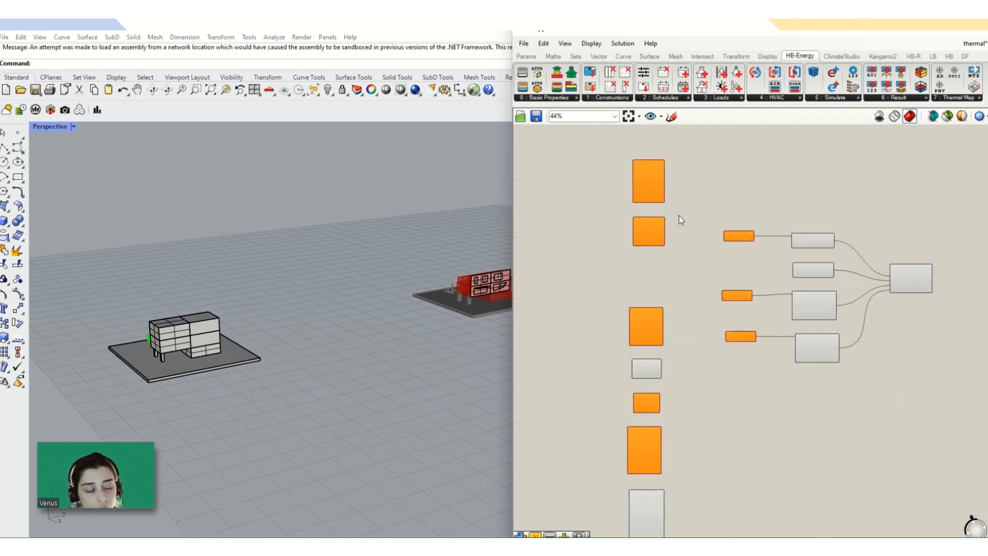
{"action": "mouse_move", "coordinate": [523, 31]}
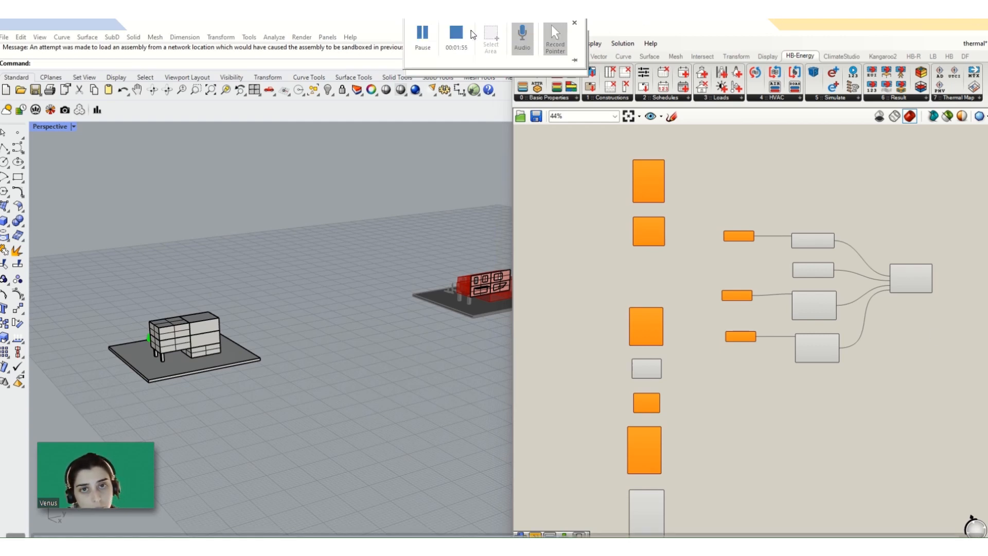
{"action": "left_click", "coordinate": [456, 44]}
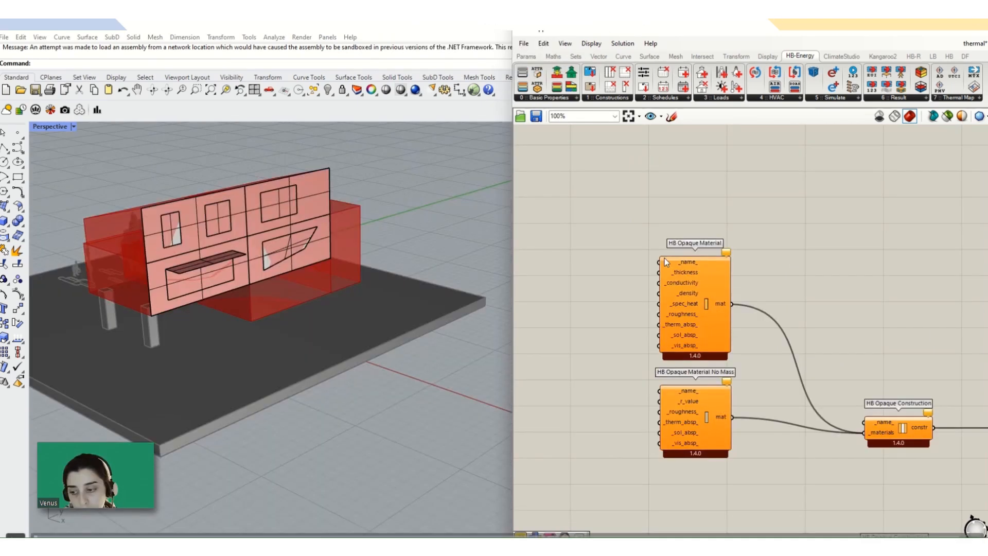
{"action": "scroll", "coordinate": [665, 258], "scroll_direction": "down", "scroll_amount": 3}
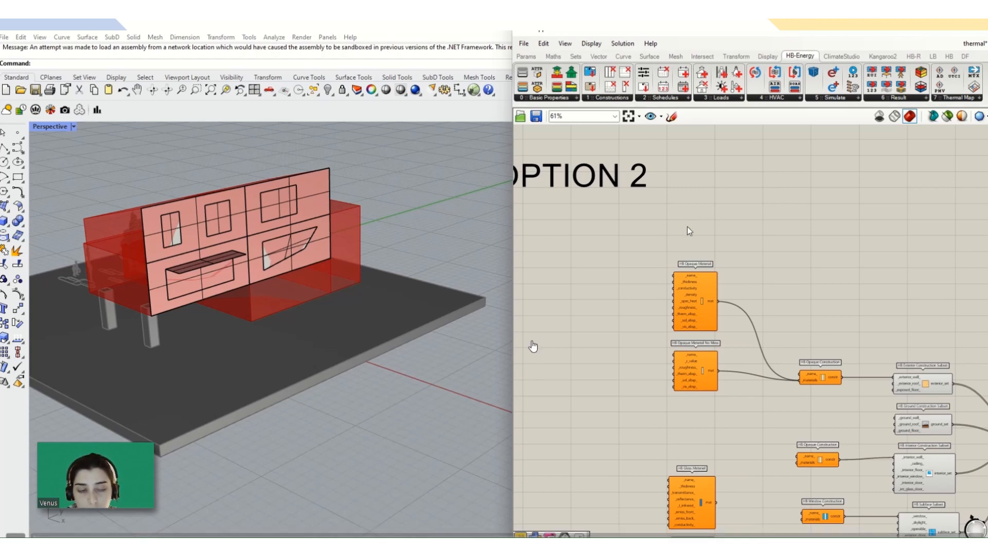
{"action": "scroll", "coordinate": [694, 290], "scroll_direction": "up", "scroll_amount": 3}
{"action": "double_click", "coordinate": [624, 249]}
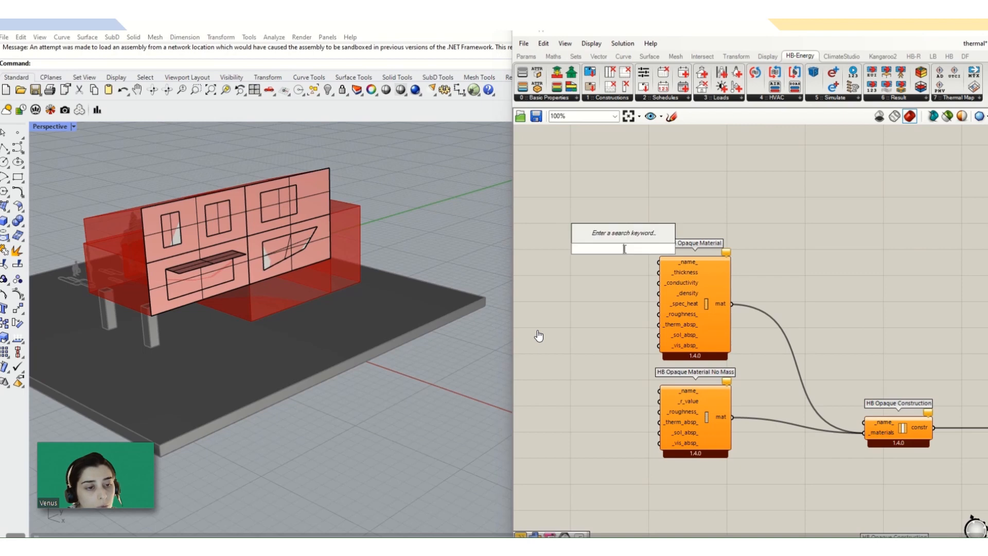
{"action": "type", "text": "Panel"}
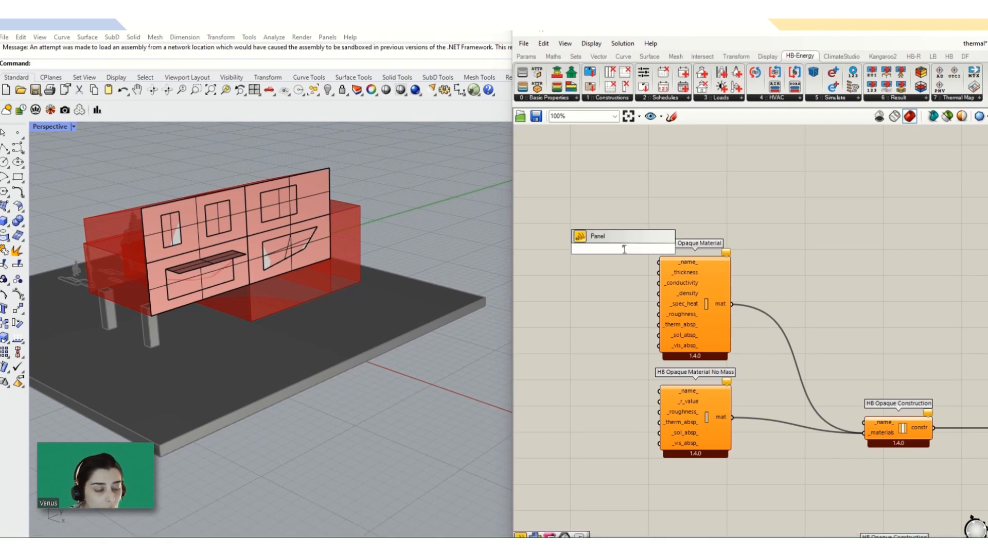
{"action": "type", "text": "\"1"}
{"action": "left_click", "coordinate": [638, 203]}
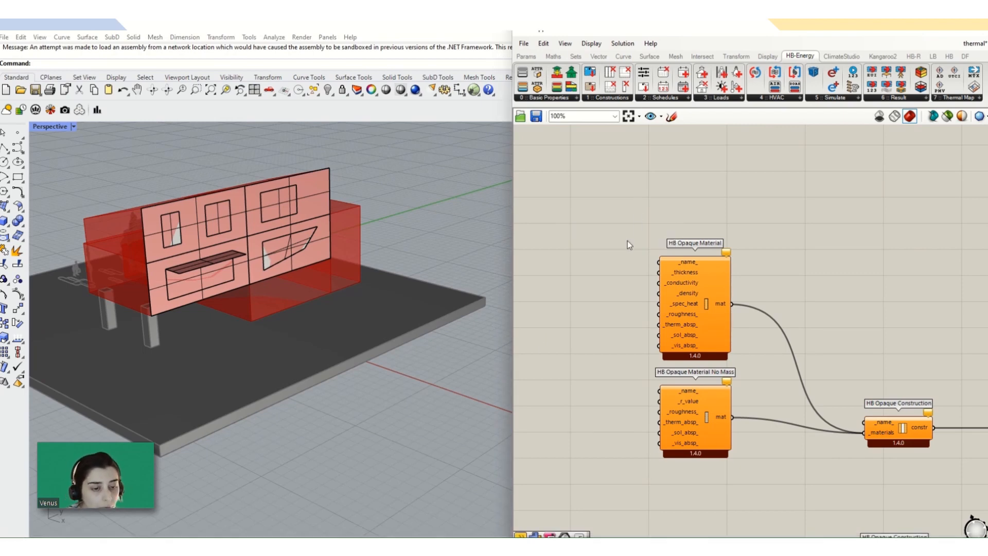
- Add a panel containing 1 and connect it to the _name_ input of HB Opaque Material
{"action": "double_click", "coordinate": [624, 247]}
{"action": "type", "text": "\"1"}
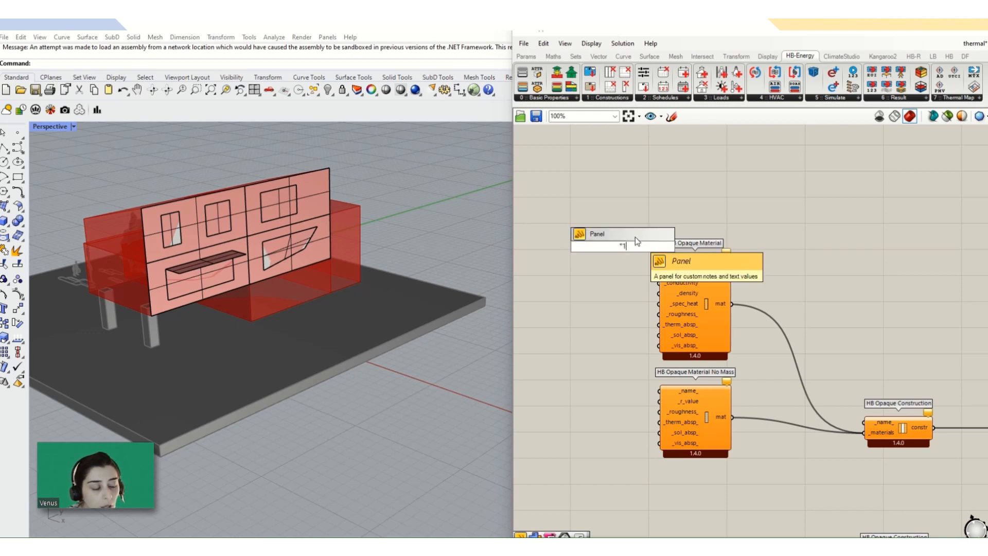
{"action": "key", "text": "Return"}
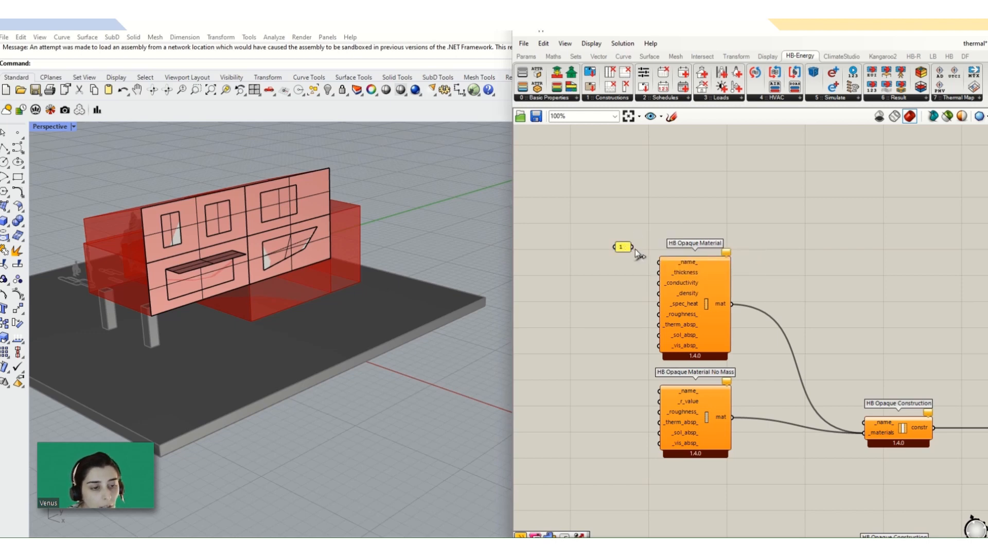
{"action": "left_click_drag", "start_coordinate": [635, 248], "coordinate": [659, 262]}
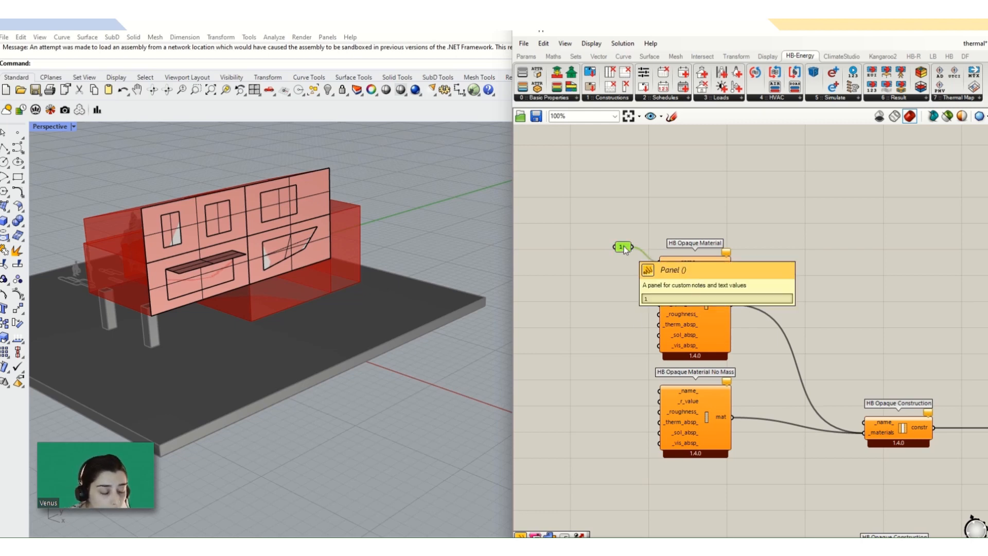
- Copy the name panel down to HB Opaque Material No Mass, connect it to the _name_ input and set its text to 2
{"action": "left_click_drag", "start_coordinate": [623, 246], "coordinate": [660, 391]}
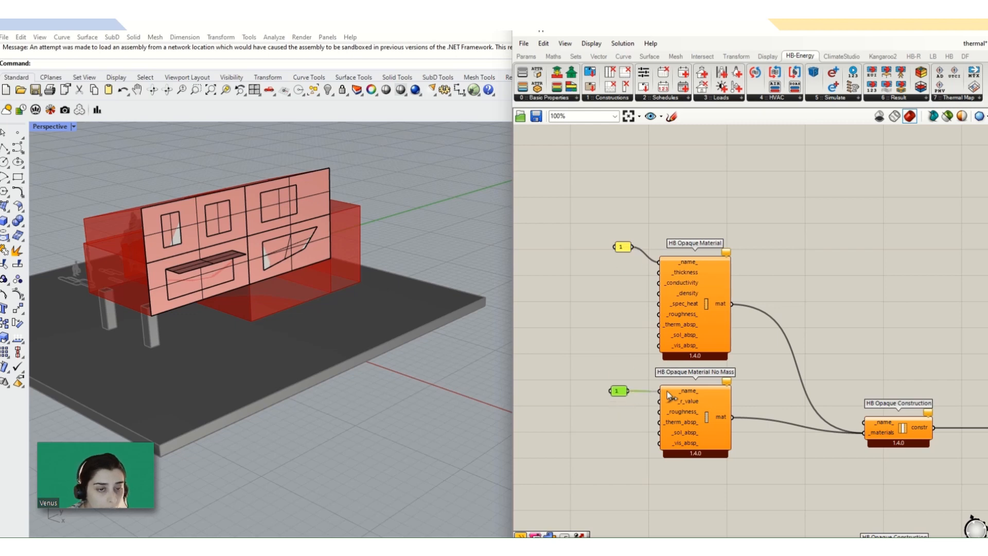
{"action": "double_click", "coordinate": [619, 390]}
{"action": "type", "text": "2"}
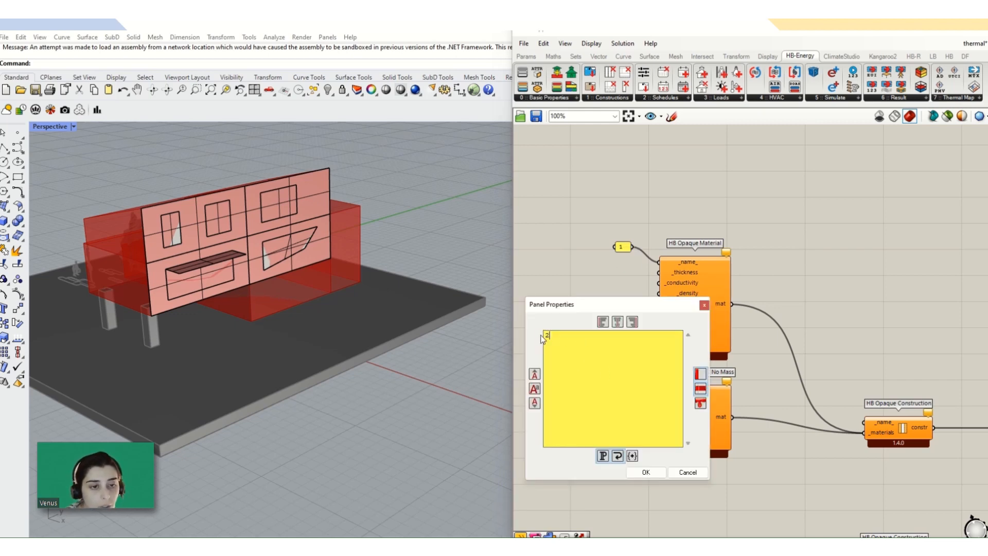
{"action": "left_click", "coordinate": [644, 471]}
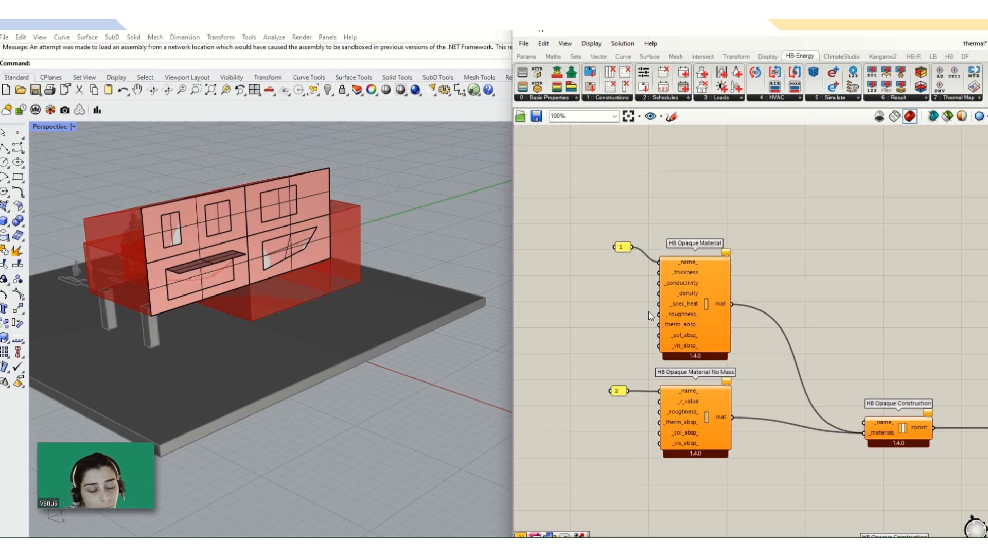
{"action": "double_click", "coordinate": [625, 277]}
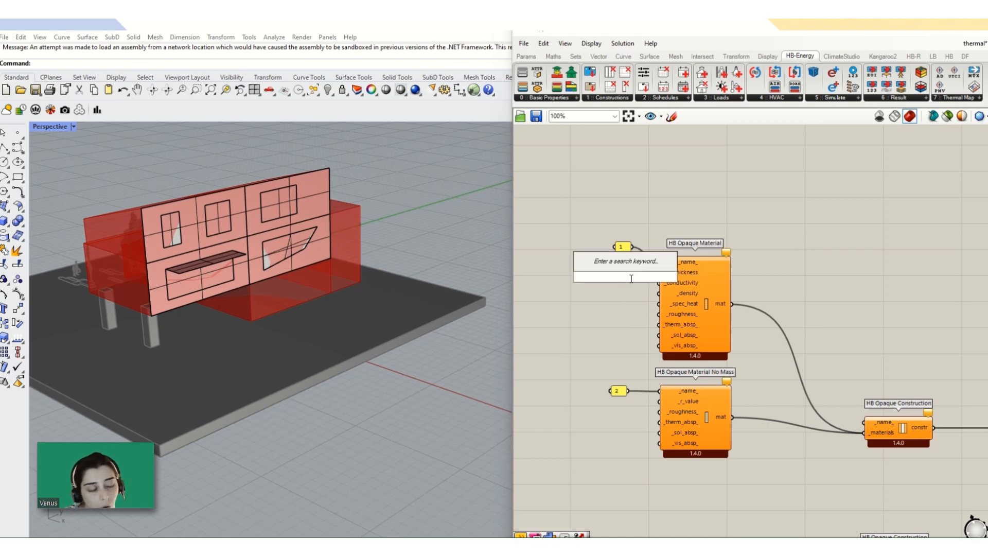
{"action": "type", "text": "0."}
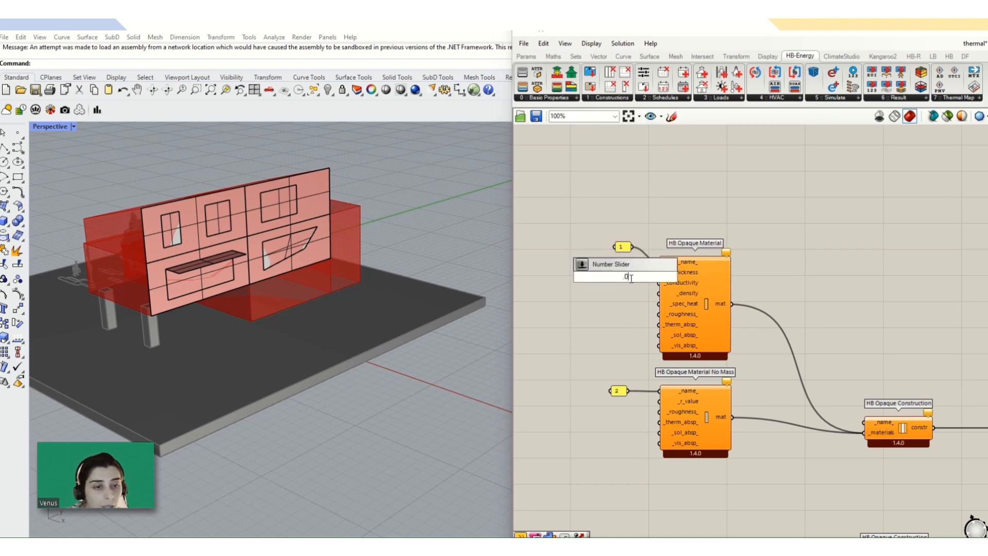
{"action": "key", "text": "BackSpace"}
{"action": "key", "text": "BackSpace"}
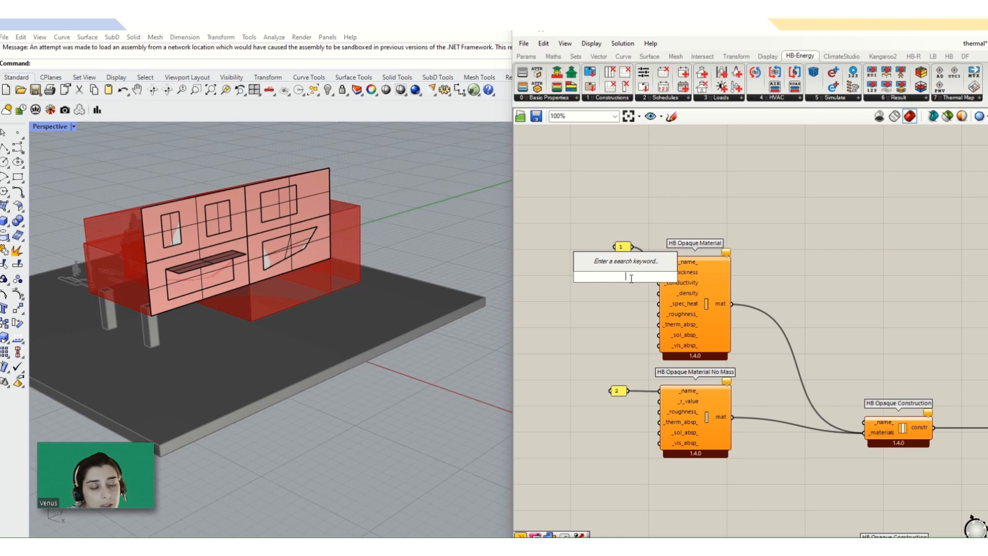
{"action": "type", "text": ".25"}
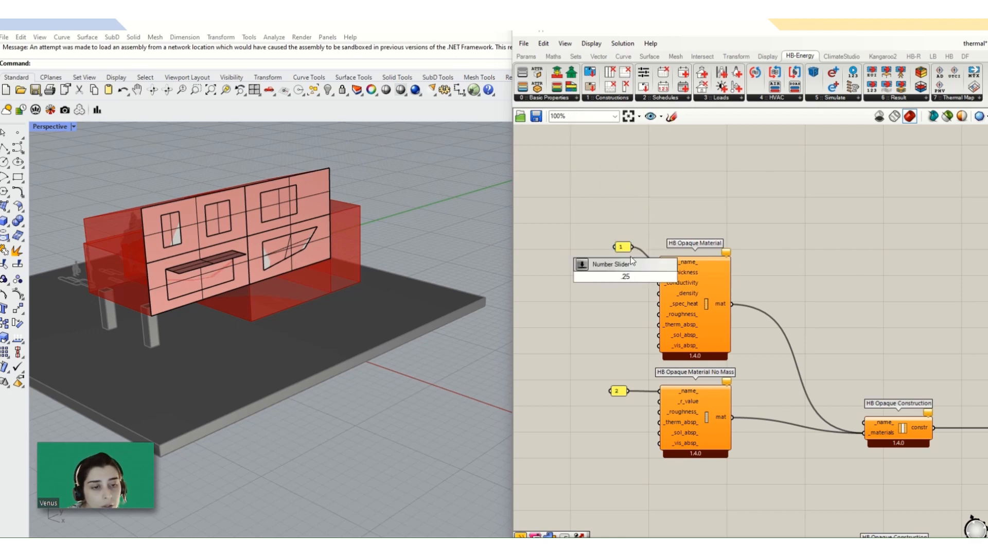
{"action": "key", "text": "Return"}
{"action": "left_click_drag", "start_coordinate": [596, 276], "coordinate": [558, 275]}
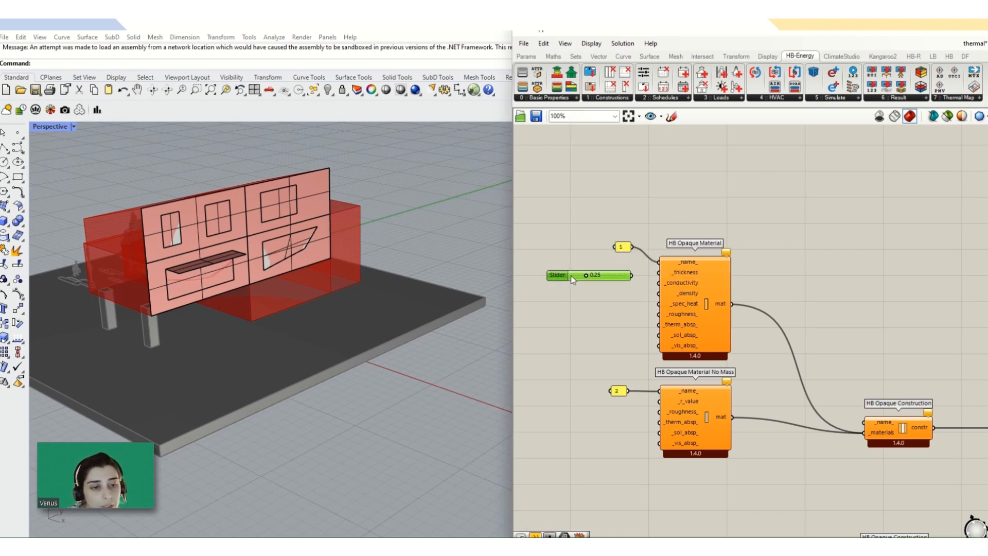
{"action": "key", "text": "Delete"}
- Add a panel containing .25 and connect it to the _thickness input of HB Opaque Material
{"action": "double_click", "coordinate": [608, 286]}
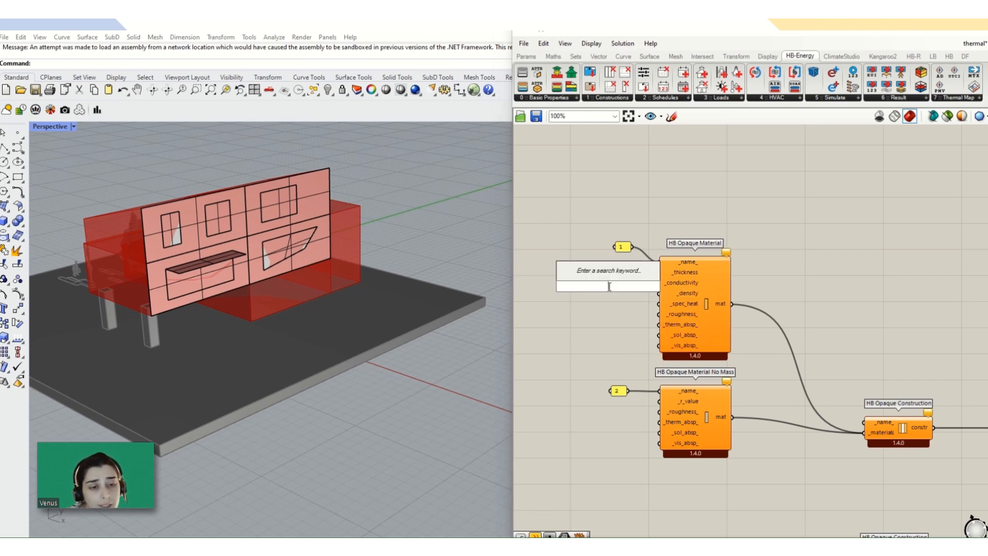
{"action": "type", "text": "panel.25"}
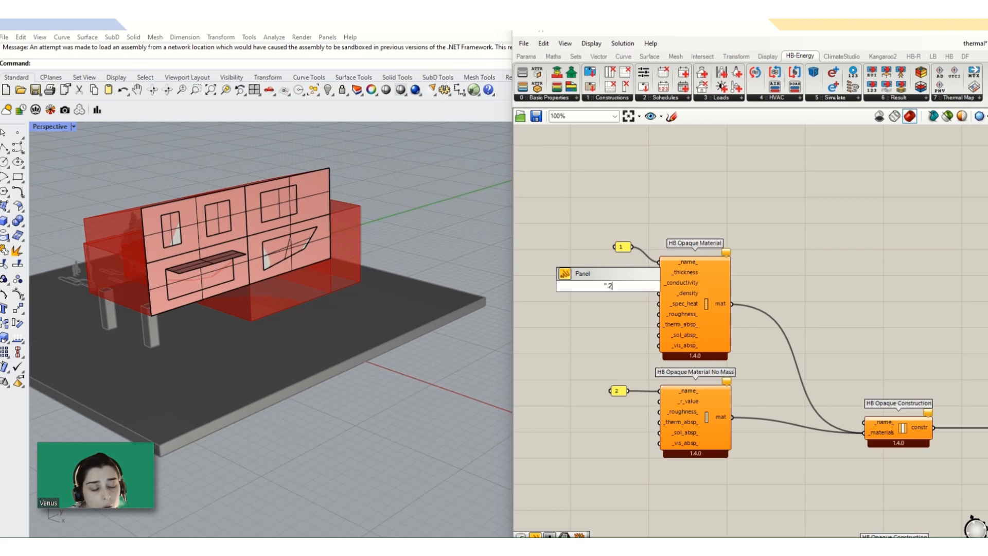
{"action": "key", "text": "Return"}
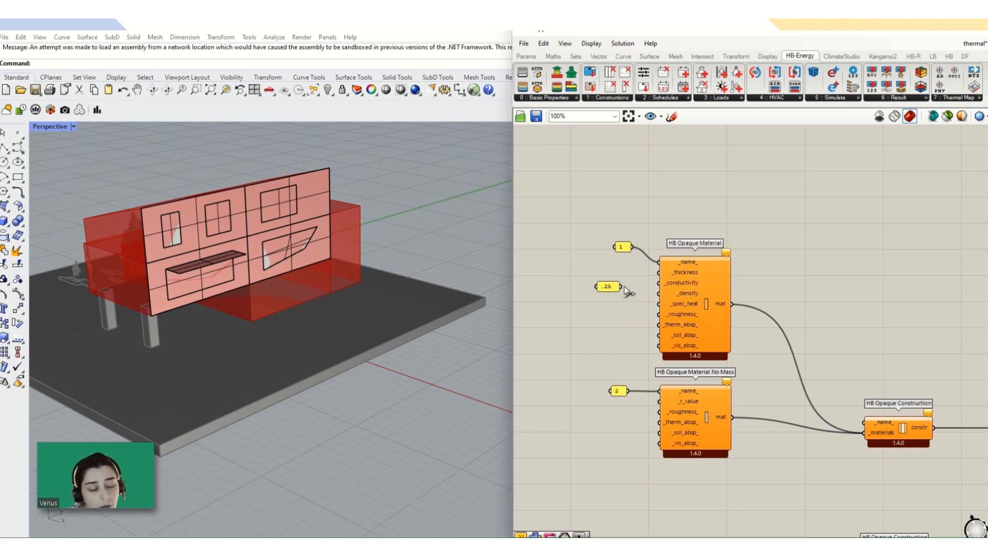
{"action": "left_click_drag", "start_coordinate": [624, 289], "coordinate": [659, 272]}
- Add a panel containing .8 below the thickness panel and connect it to the _conductivity input of HB Opaque Material
{"action": "double_click", "coordinate": [640, 305]}
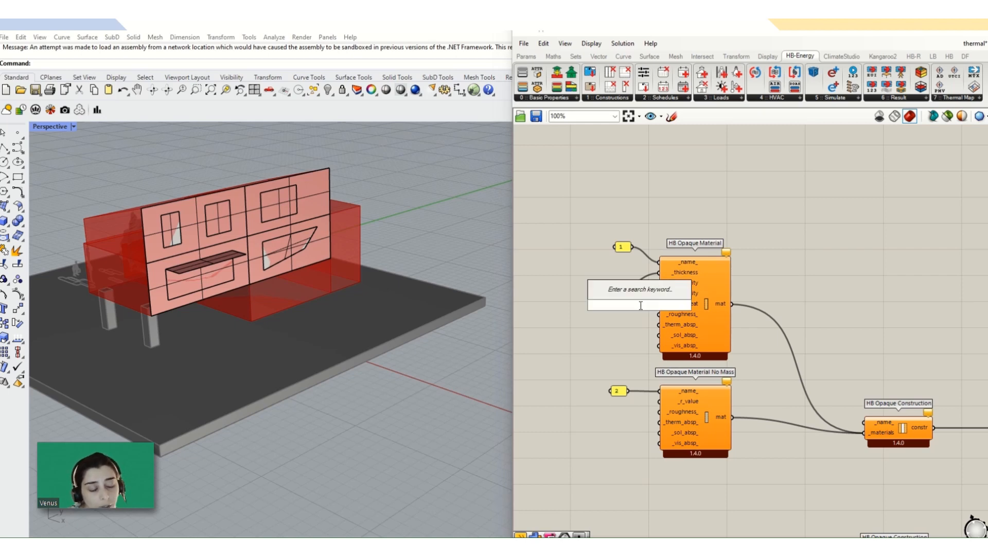
{"action": "type", "text": ".7"}
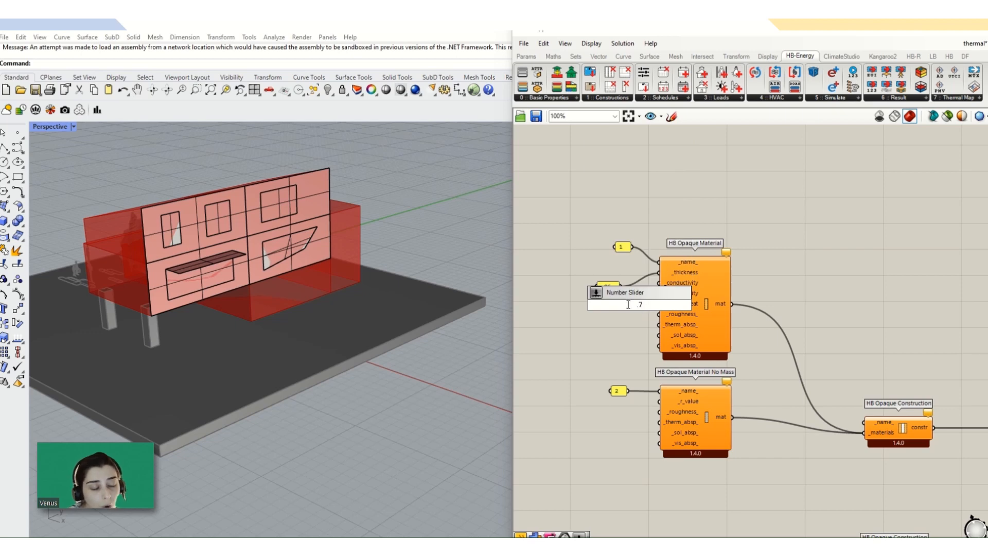
{"action": "key", "text": "Return"}
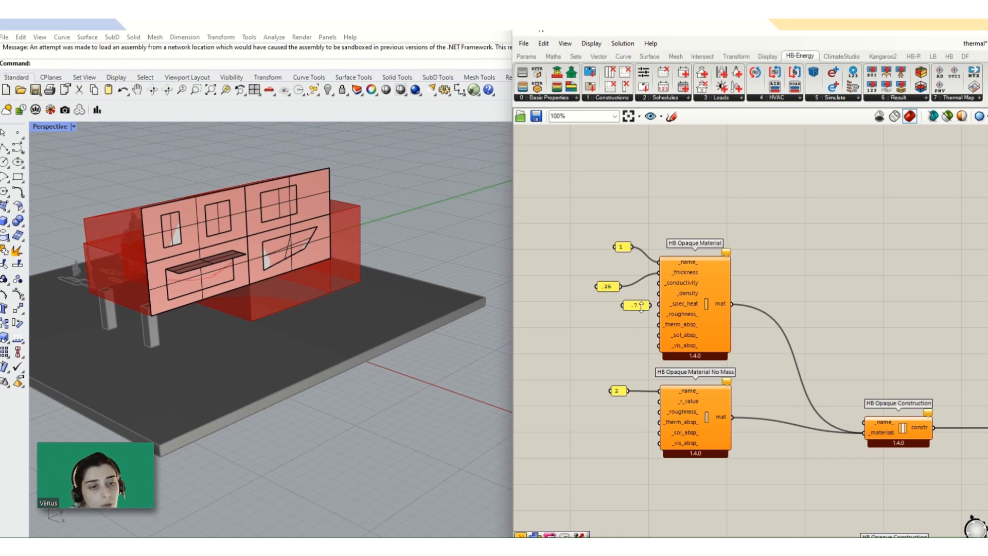
{"action": "left_click_drag", "start_coordinate": [641, 305], "coordinate": [605, 306]}
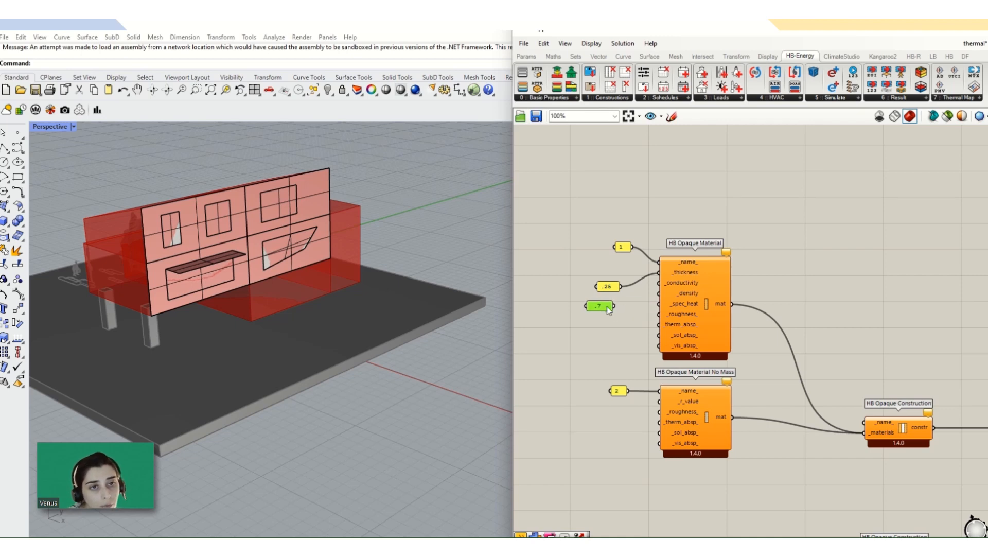
{"action": "double_click", "coordinate": [607, 307]}
{"action": "left_click_drag", "start_coordinate": [542, 255], "coordinate": [539, 254]}
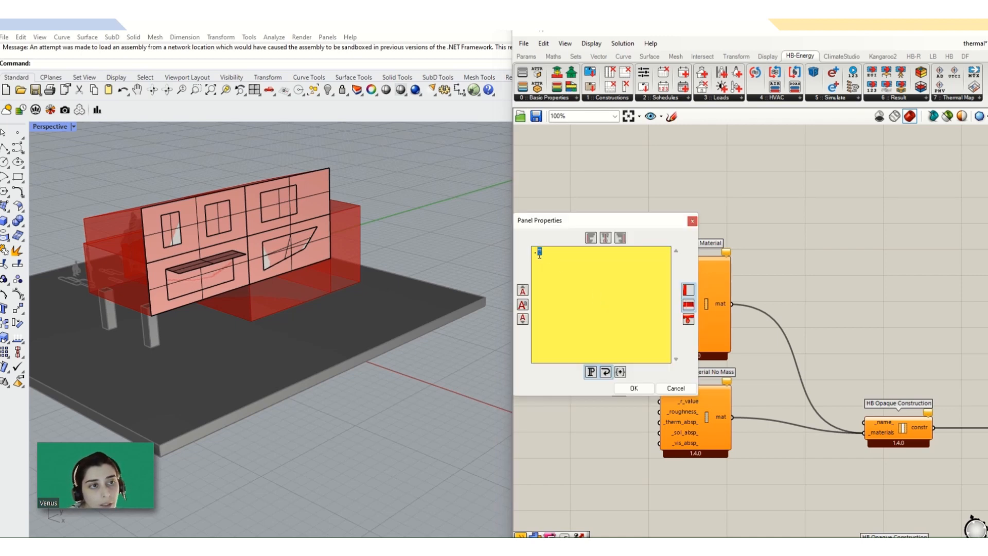
{"action": "type", "text": "8"}
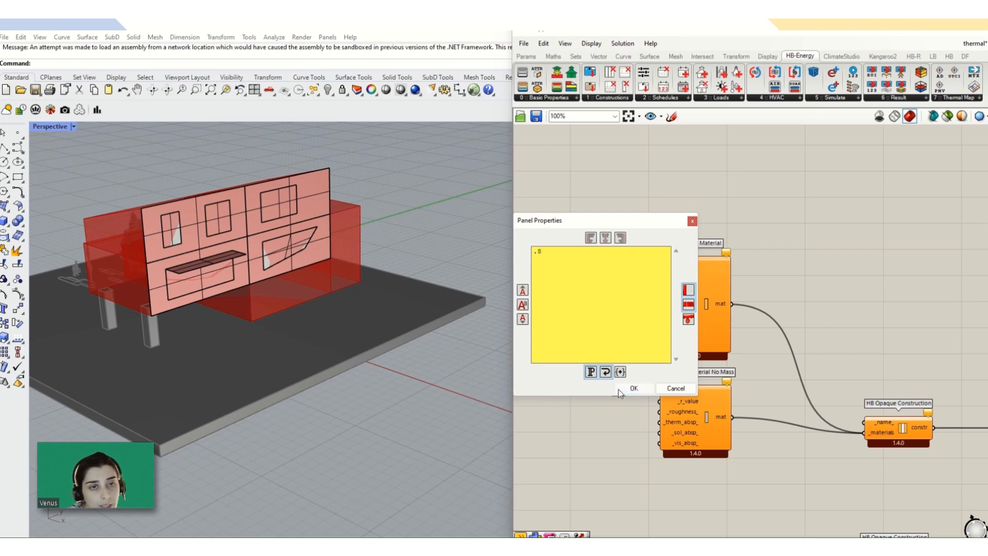
{"action": "left_click", "coordinate": [632, 388]}
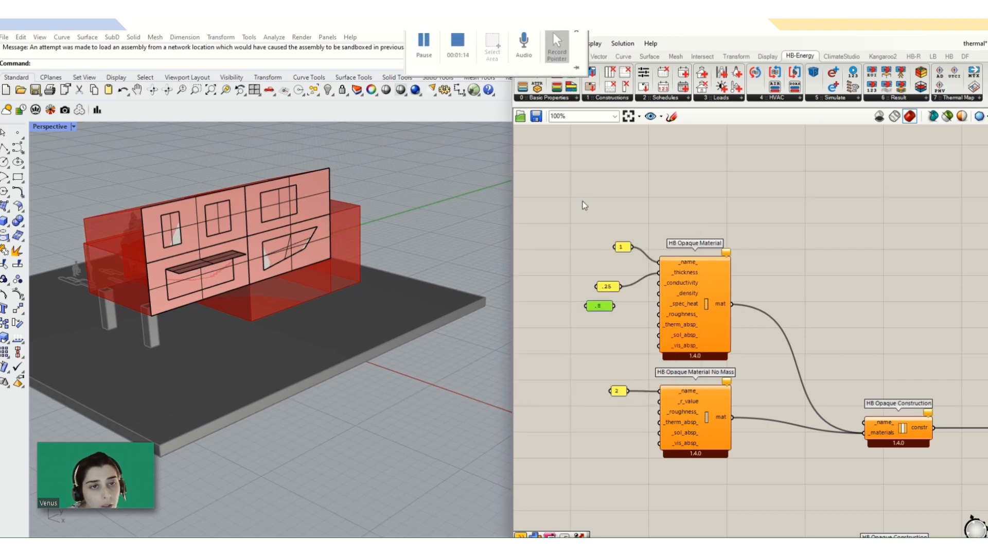
{"action": "left_click_drag", "start_coordinate": [614, 306], "coordinate": [605, 285]}
{"action": "left_click", "coordinate": [605, 290]}
- Add a panel containing 1500 and connect it to the _density input of HB Opaque Material
{"action": "double_click", "coordinate": [614, 310]}
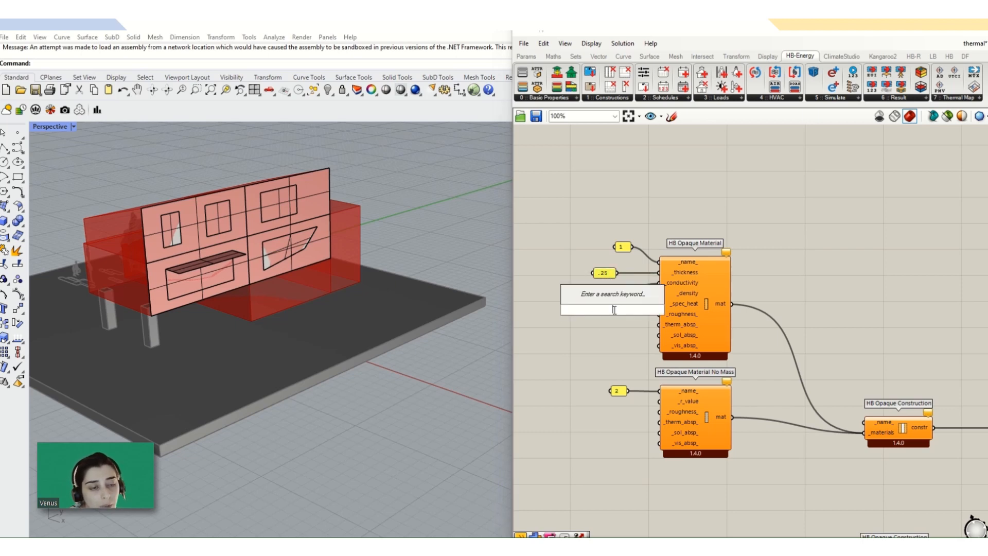
{"action": "type", "text": "\"100"}
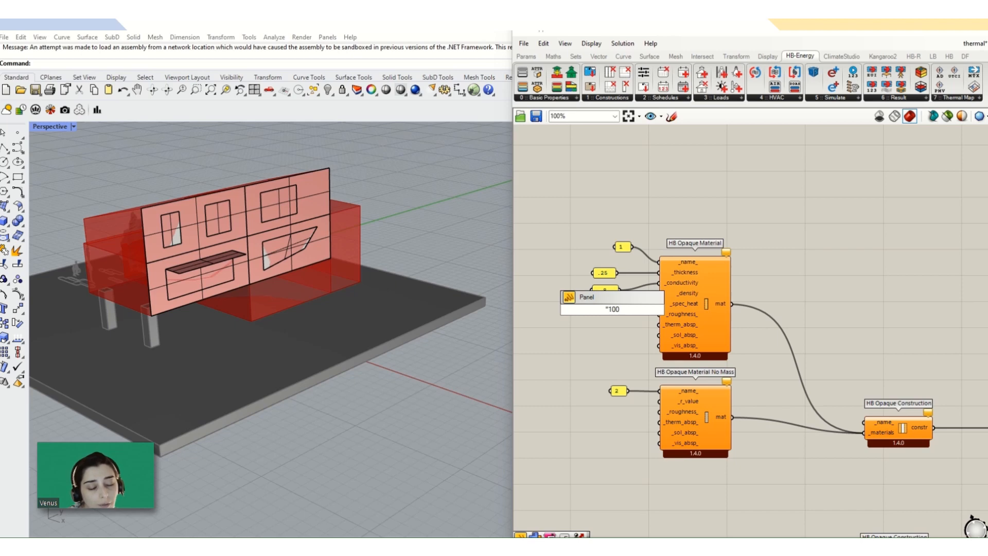
{"action": "type", "text": "0"}
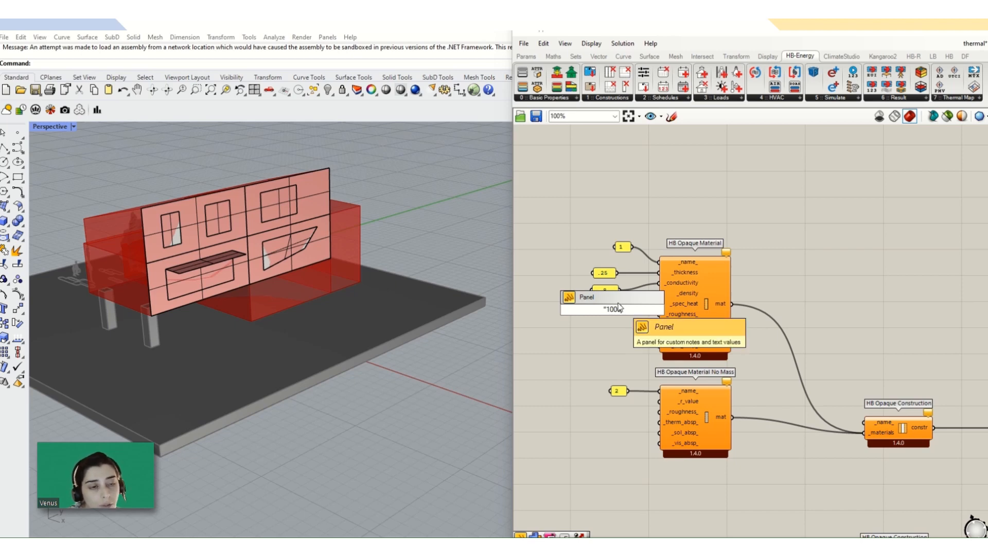
{"action": "left_click_drag", "start_coordinate": [611, 310], "coordinate": [616, 310]}
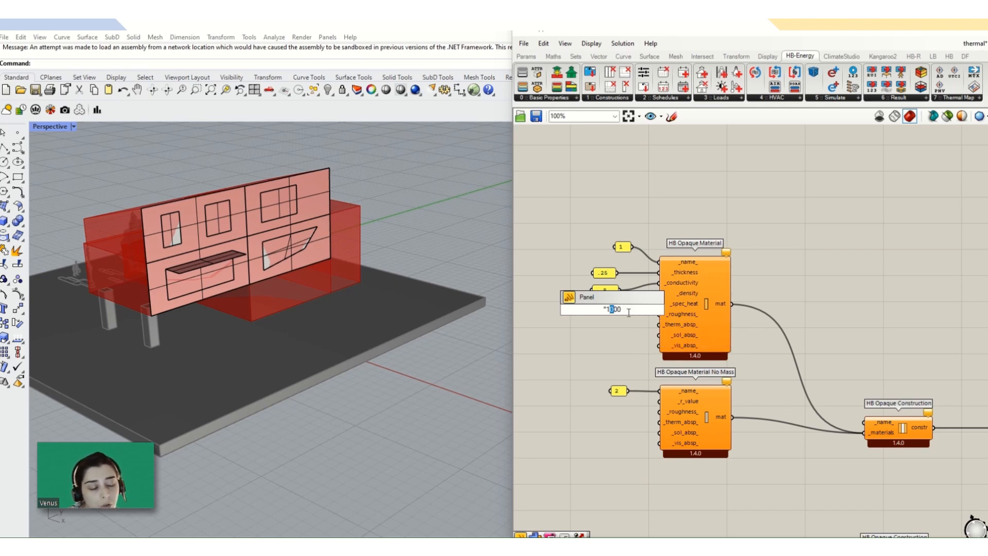
{"action": "type", "text": "5"}
{"action": "key", "text": "Return"}
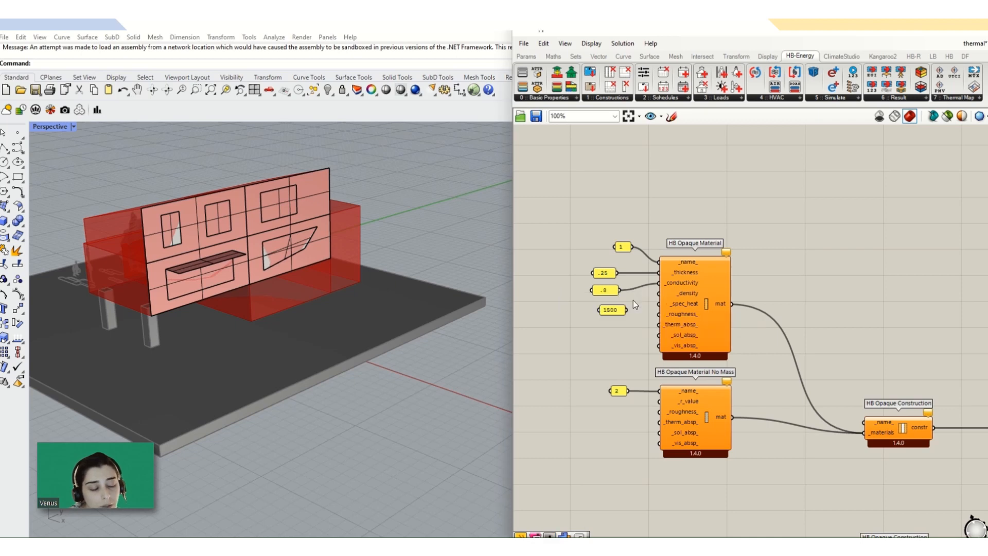
{"action": "left_click_drag", "start_coordinate": [629, 310], "coordinate": [658, 298]}
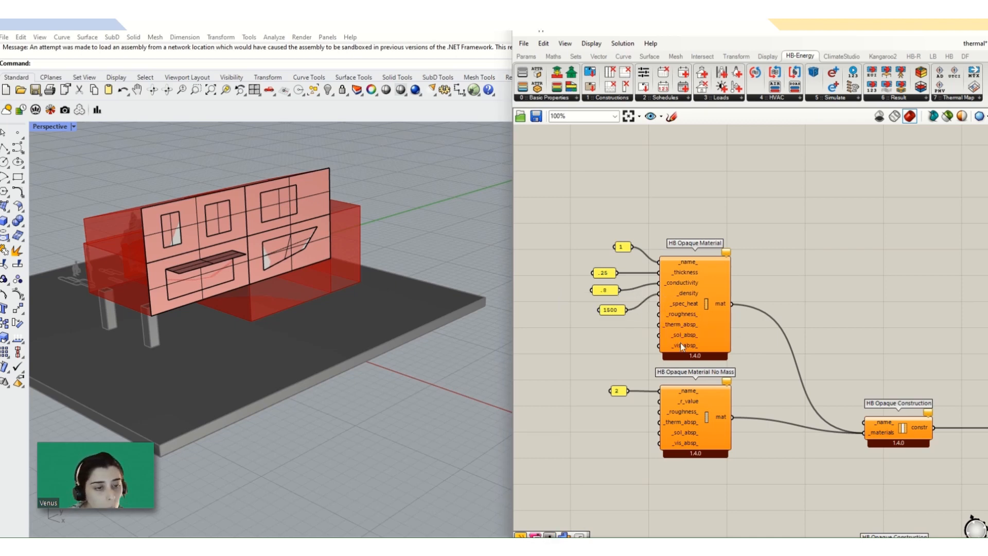
{"action": "mouse_move", "coordinate": [680, 342]}
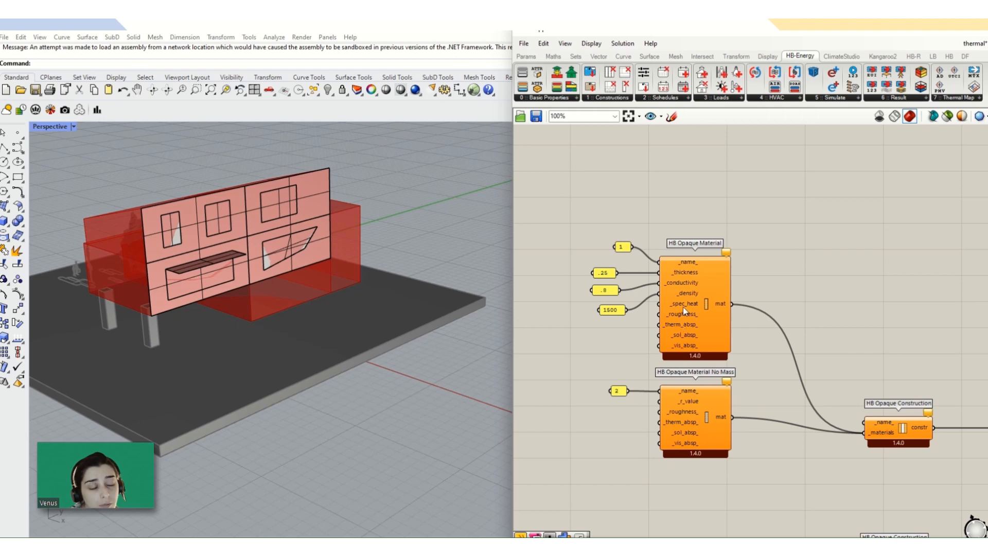
{"action": "mouse_move", "coordinate": [684, 308]}
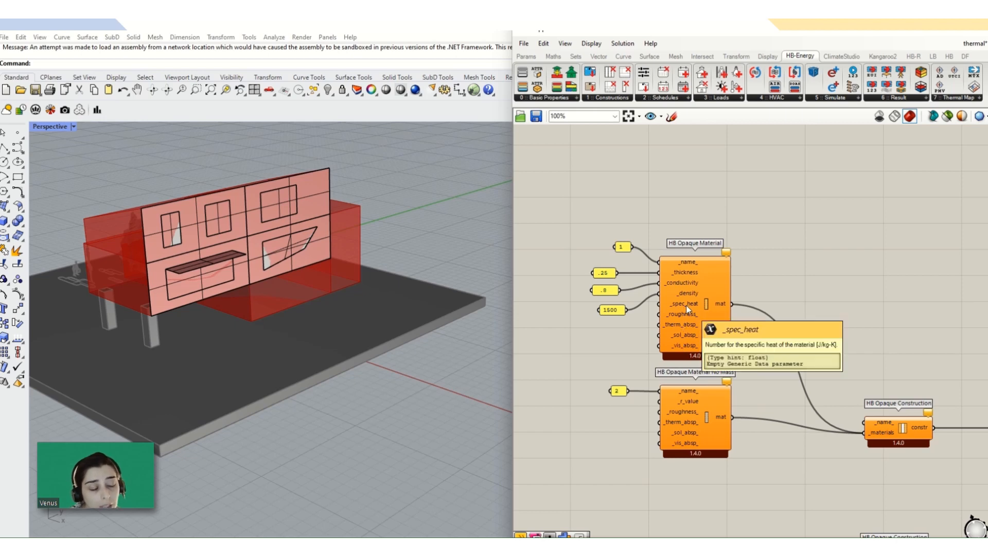
{"action": "mouse_move", "coordinate": [725, 255]}
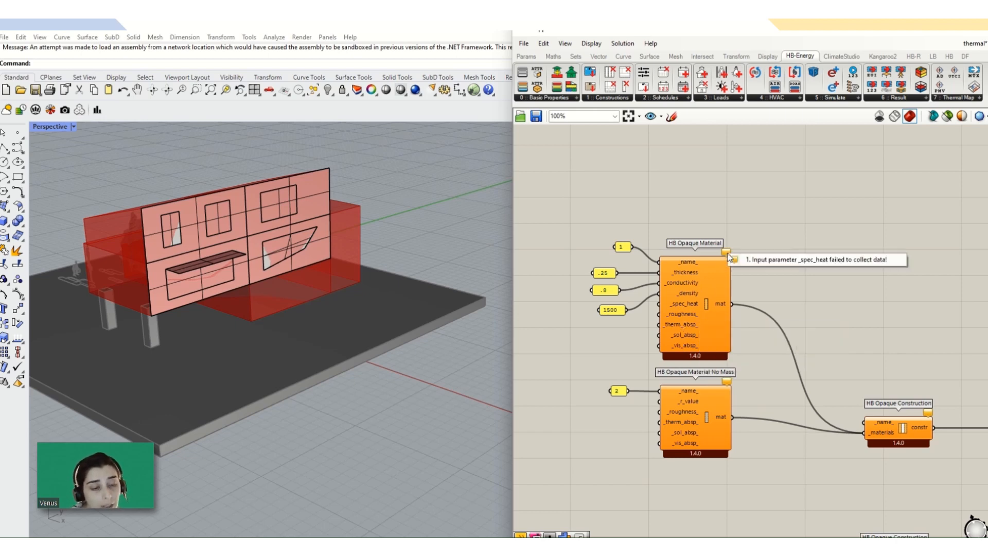
{"action": "double_click", "coordinate": [607, 332]}
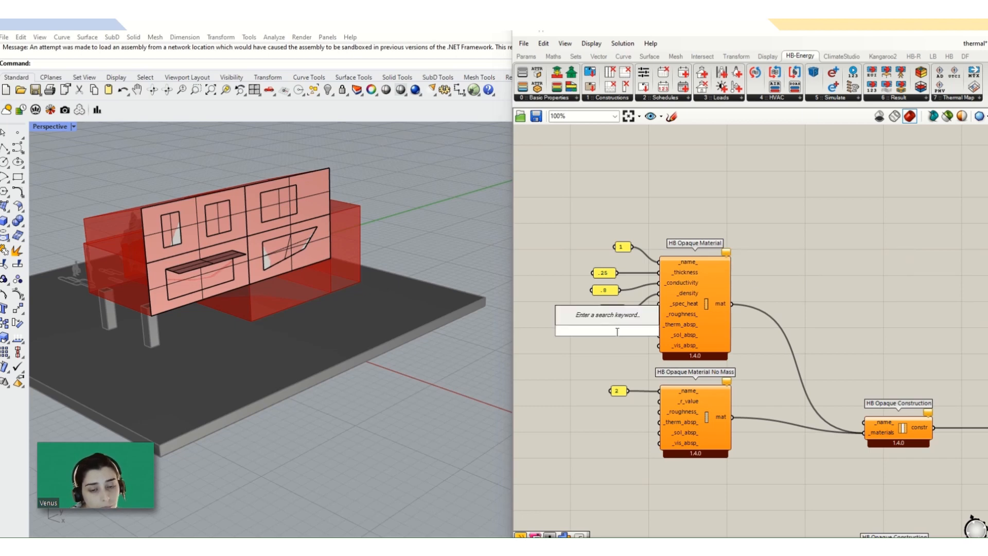
{"action": "type", "text": "800"}
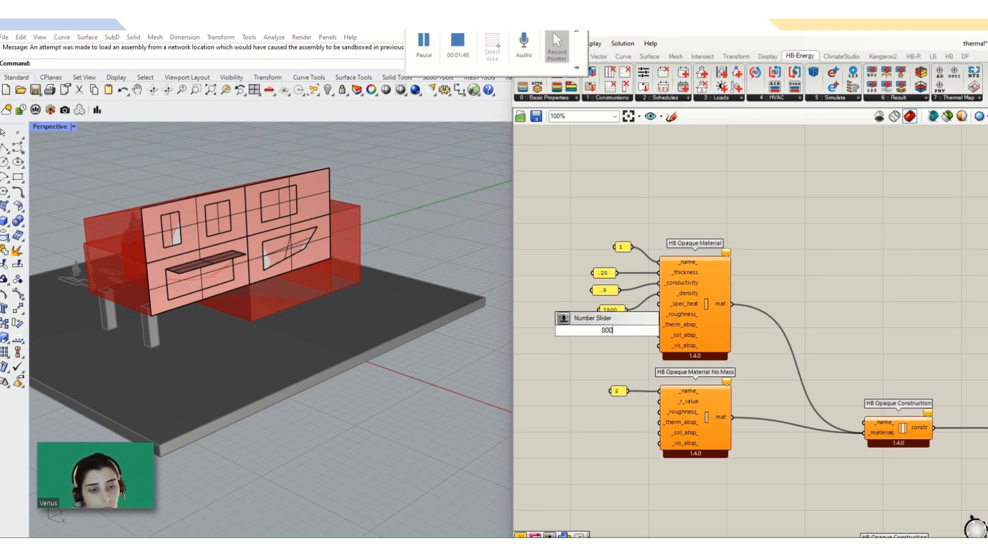
{"action": "key", "text": "Return"}
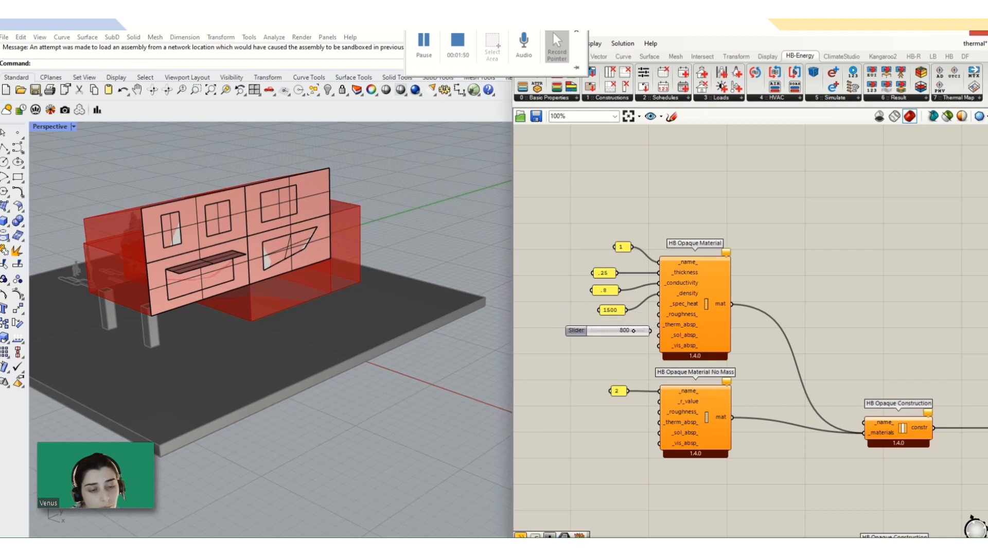
{"action": "left_click", "coordinate": [630, 330]}
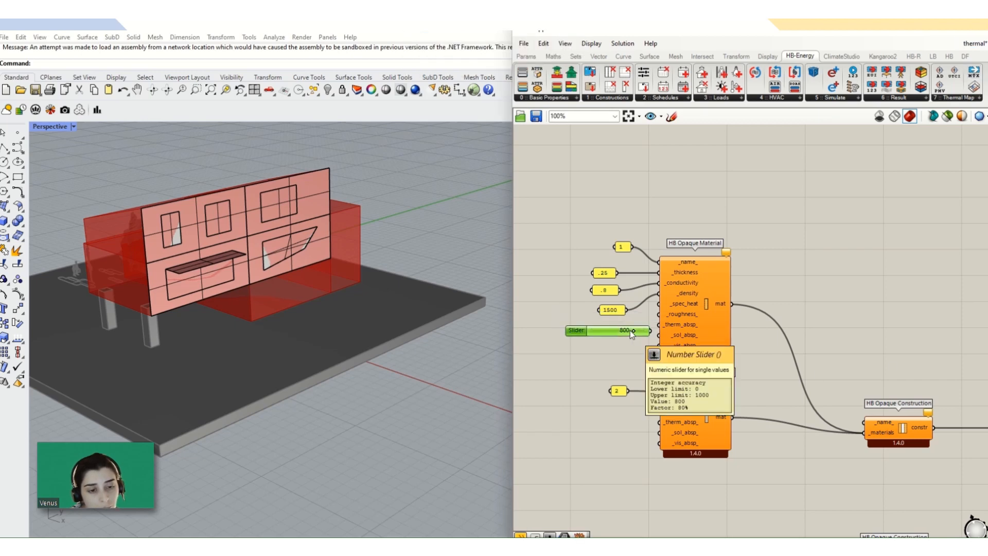
{"action": "key", "text": "Delete"}
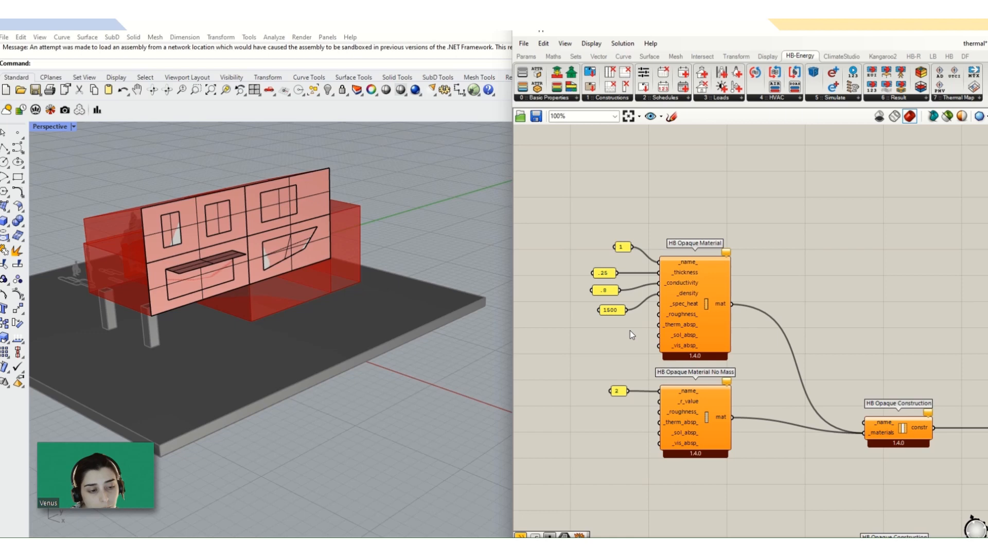
- Add a panel containing 850, shrink it beneath the 1500 panel and connect it to the _roughness_ input of HB Opaque Material
{"action": "double_click", "coordinate": [630, 335]}
{"action": "type", "text": "panel"}
{"action": "key", "text": "Return"}
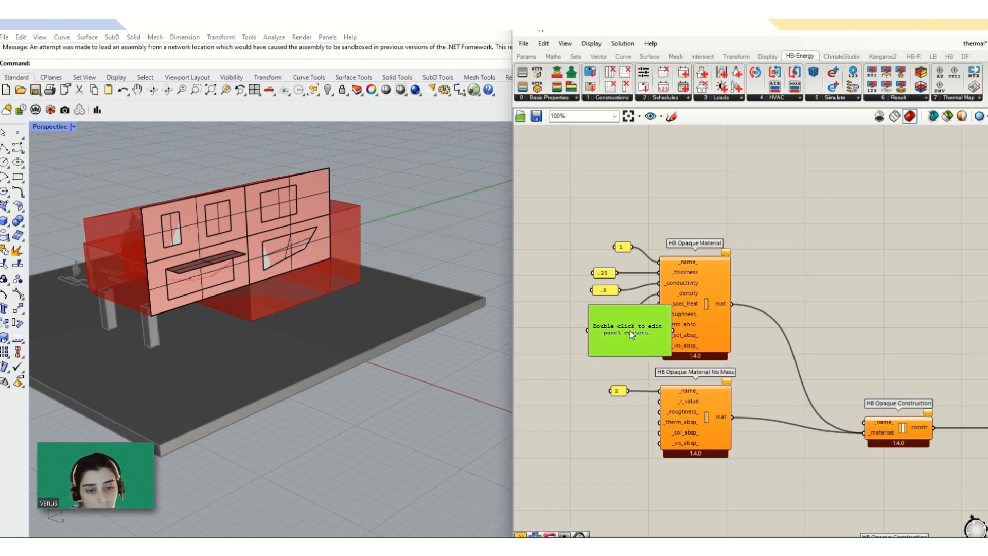
{"action": "double_click", "coordinate": [630, 330]}
{"action": "type", "text": "850"}
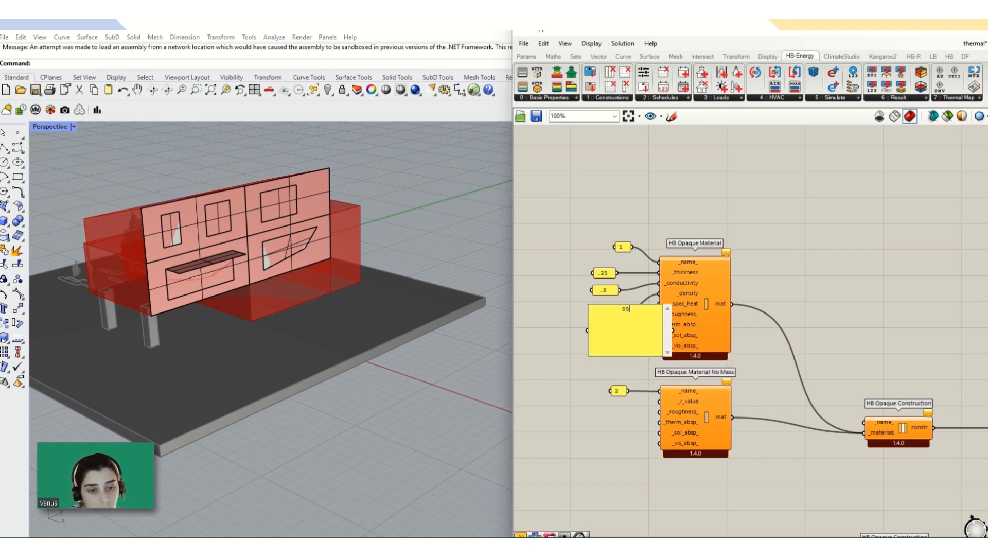
{"action": "left_click", "coordinate": [572, 338]}
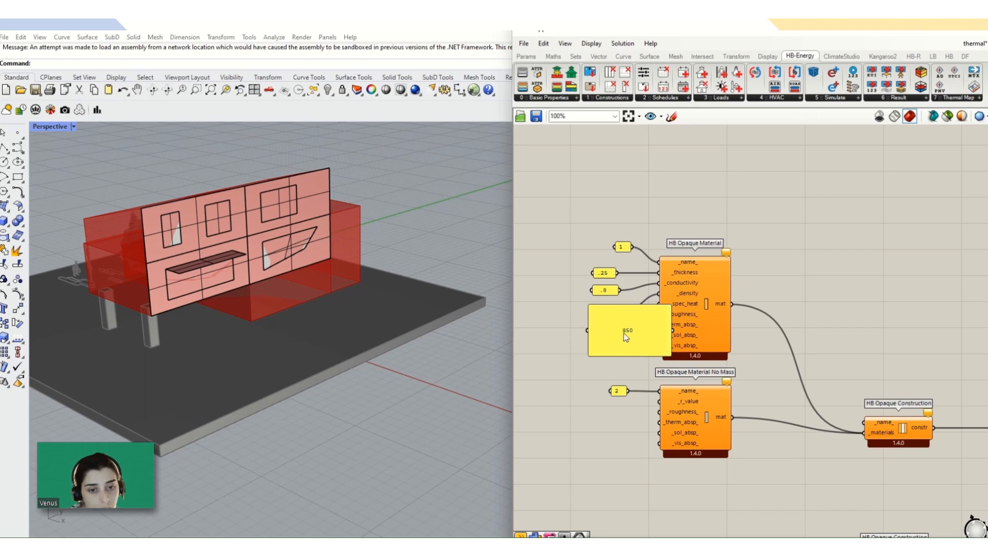
{"action": "left_click_drag", "start_coordinate": [671, 355], "coordinate": [659, 315]}
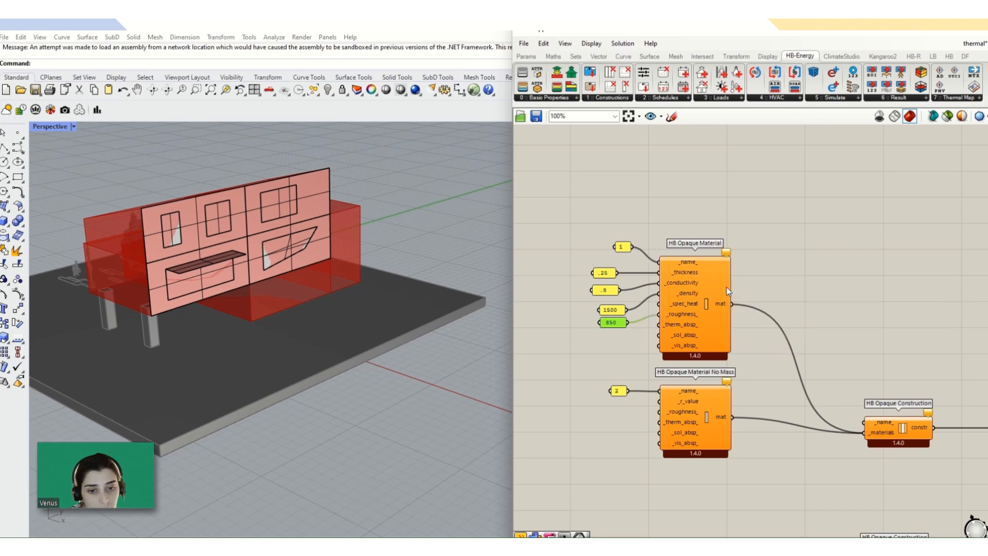
{"action": "left_click", "coordinate": [768, 385]}
- Connect the 850 panel to the _spec_heat input of HB Opaque Material and disconnect it from _roughness_
{"action": "mouse_move", "coordinate": [729, 253]}
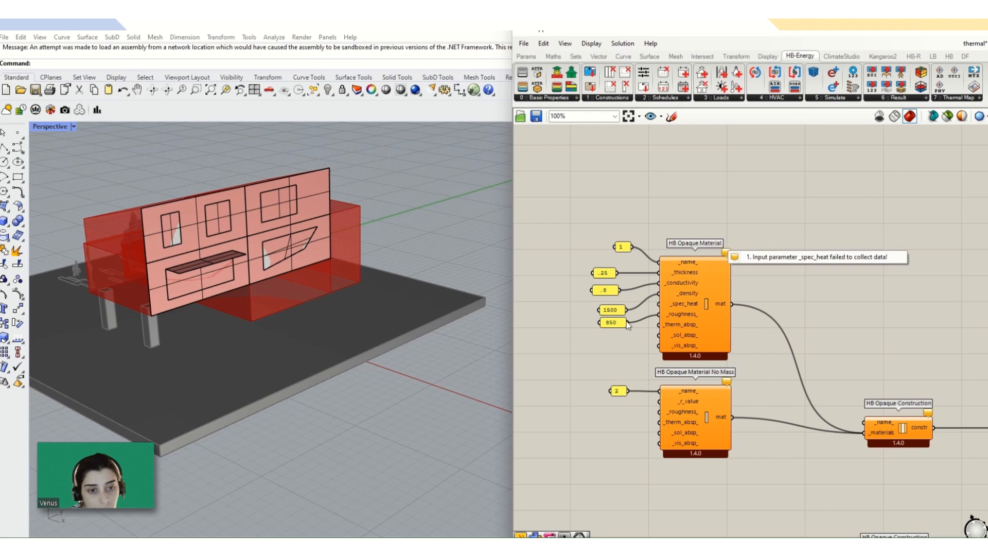
{"action": "left_click", "coordinate": [662, 308]}
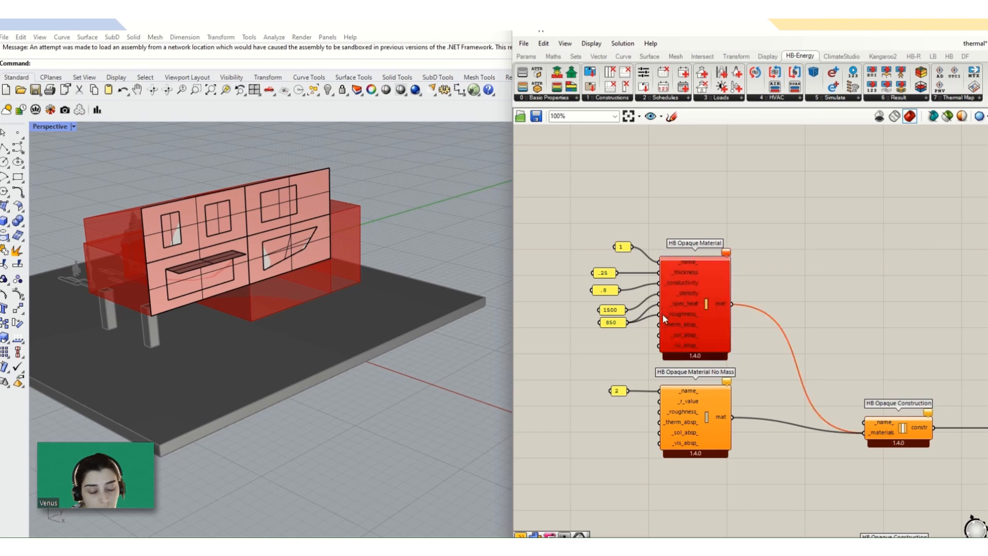
{"action": "right_click", "coordinate": [662, 313]}
{"action": "mouse_move", "coordinate": [686, 356]}
{"action": "left_click", "coordinate": [810, 354]}
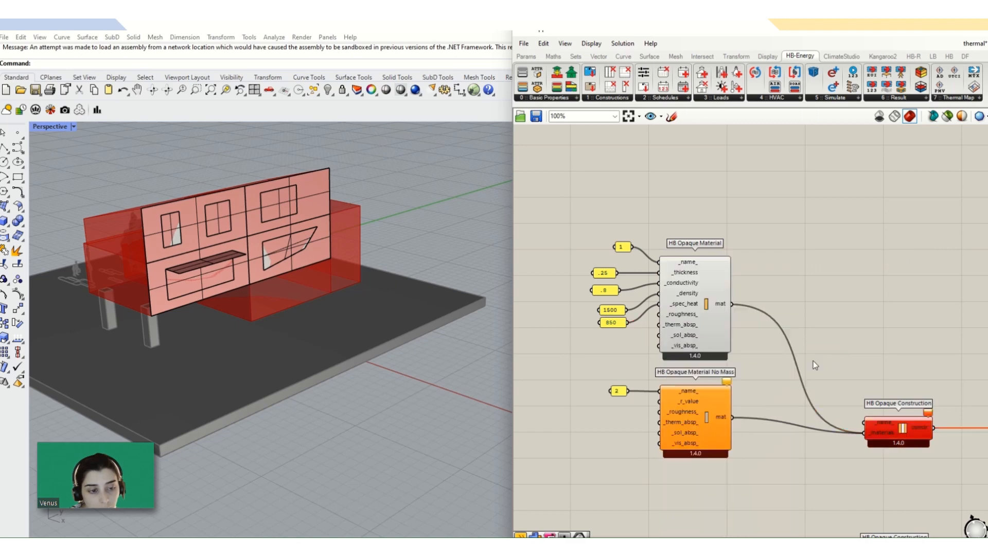
- Select the 1500 and 850 panels feeding HB Opaque Material together
{"action": "scroll", "coordinate": [674, 304], "scroll_direction": "up", "scroll_amount": 3}
{"action": "scroll", "coordinate": [673, 304], "scroll_direction": "up", "scroll_amount": 1}
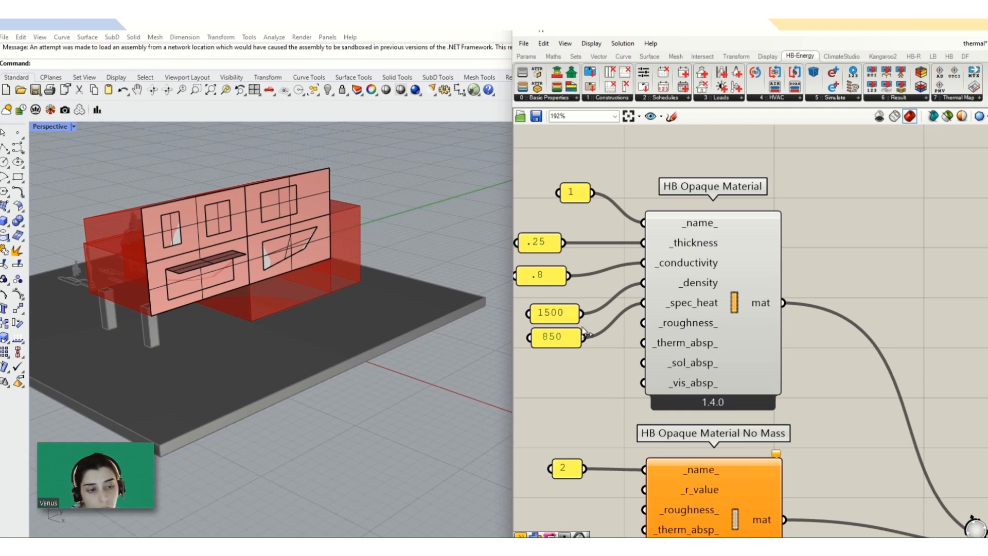
{"action": "left_click_drag", "start_coordinate": [583, 296], "coordinate": [526, 364]}
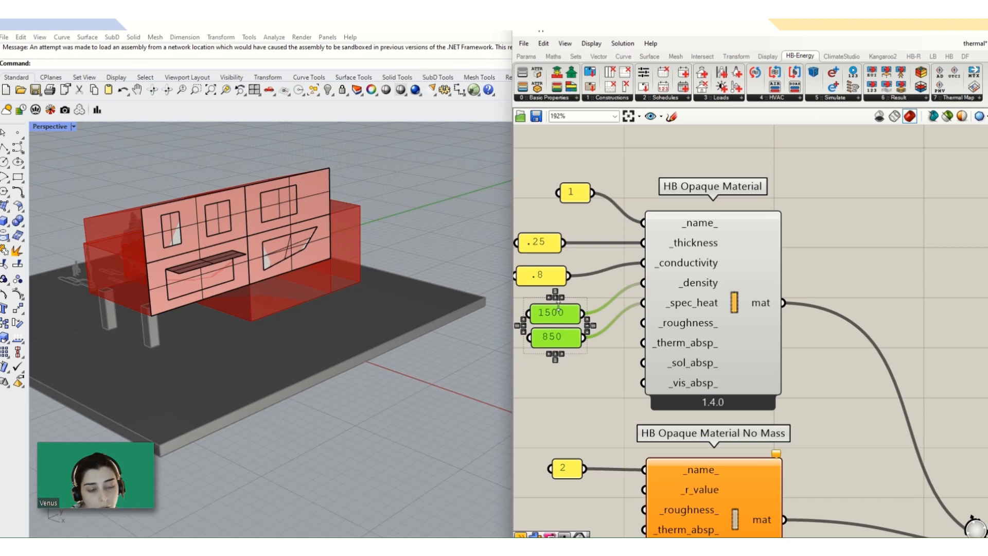
{"action": "mouse_move", "coordinate": [684, 344]}
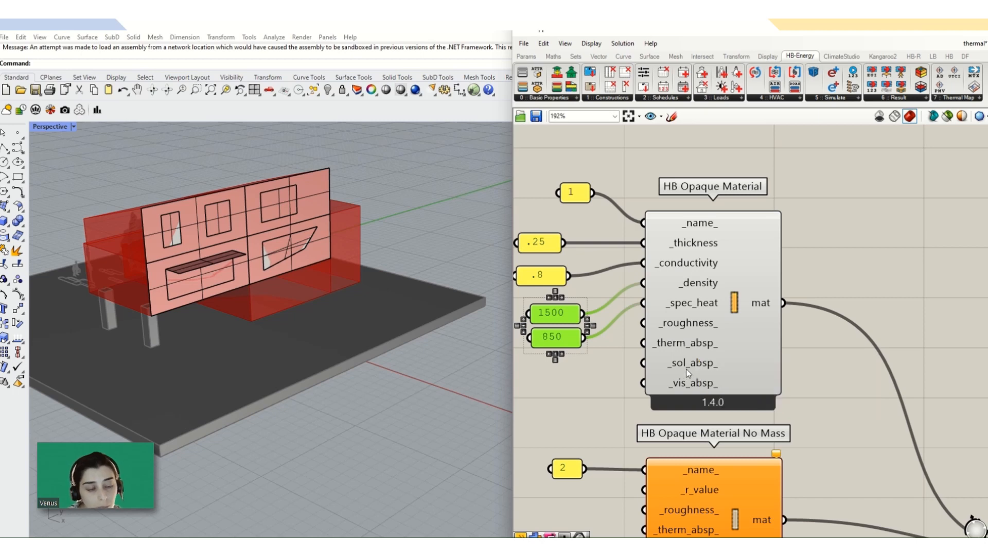
{"action": "mouse_move", "coordinate": [687, 369]}
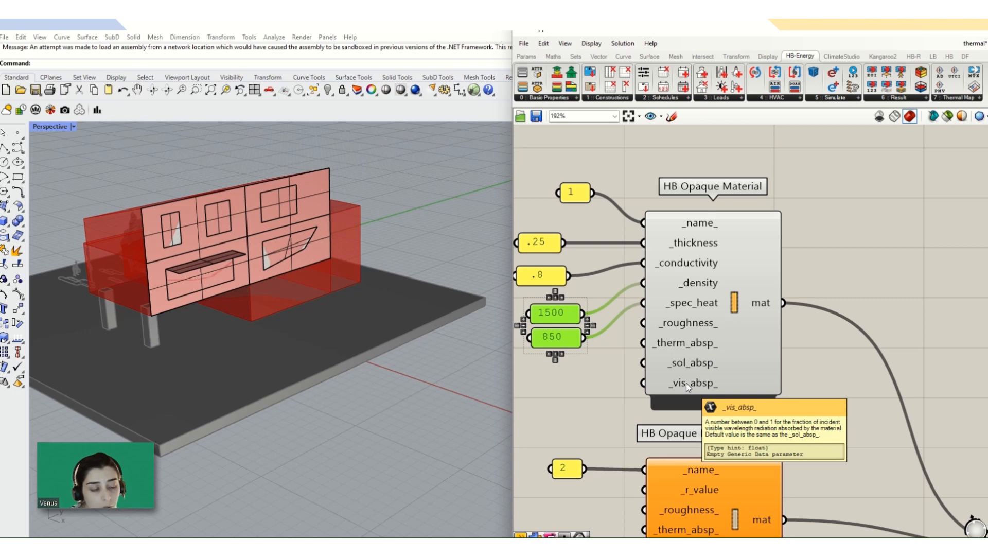
{"action": "left_click", "coordinate": [623, 393]}
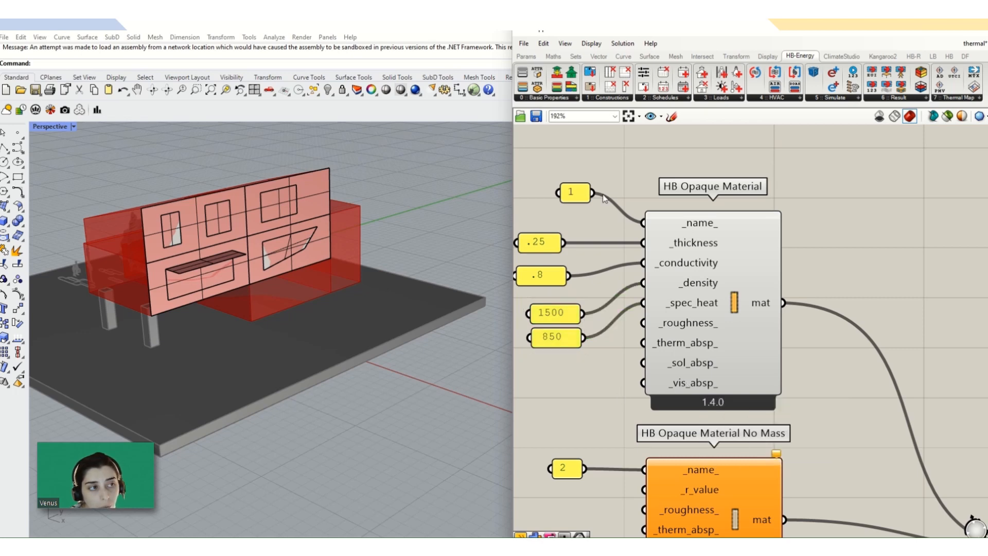
- Disconnect the HB Opaque Material No Mass output from the materials input of the exterior wall's HB Opaque Construction
{"action": "scroll", "coordinate": [601, 193], "scroll_direction": "down", "scroll_amount": 3}
{"action": "scroll", "coordinate": [891, 380], "scroll_direction": "up", "scroll_amount": 4}
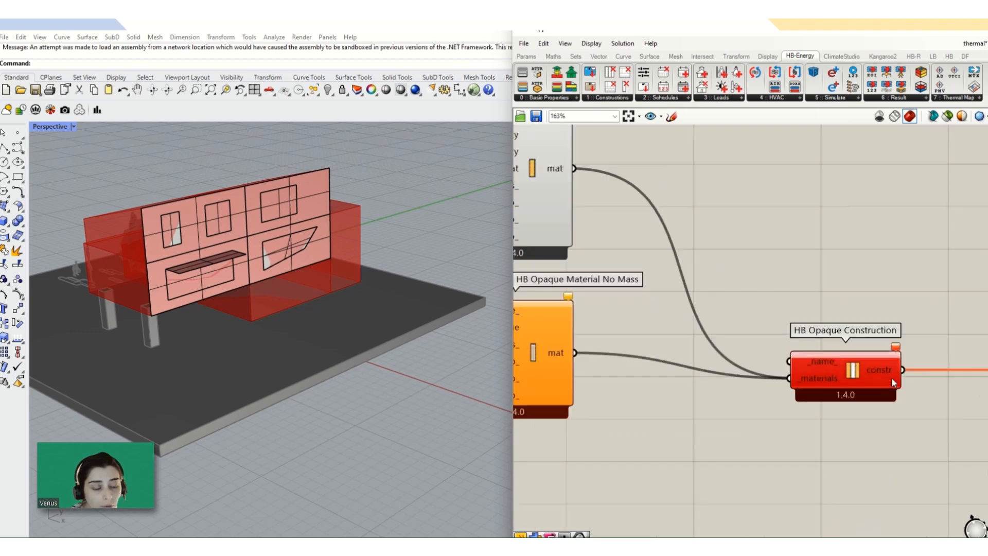
{"action": "mouse_move", "coordinate": [898, 345]}
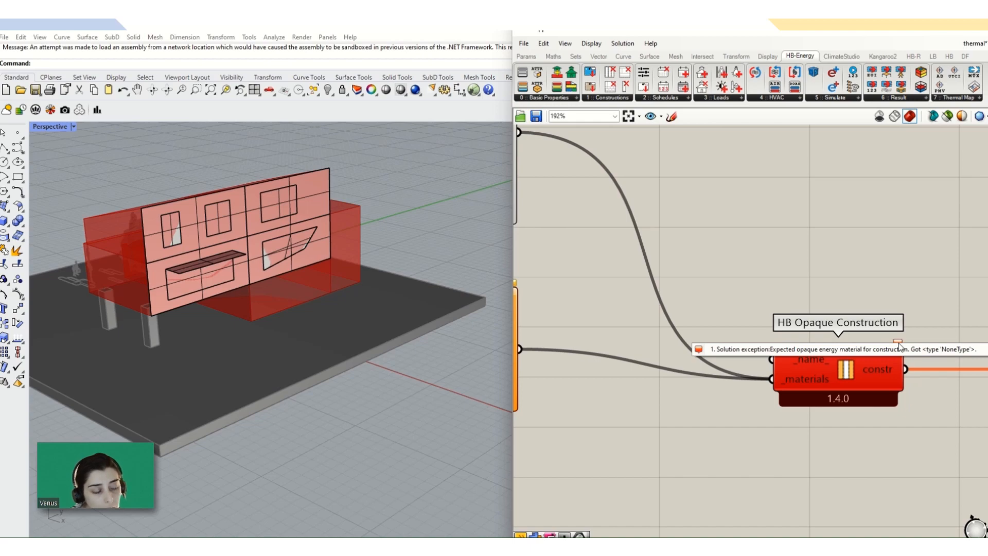
{"action": "scroll", "coordinate": [772, 396], "scroll_direction": "down", "scroll_amount": 3}
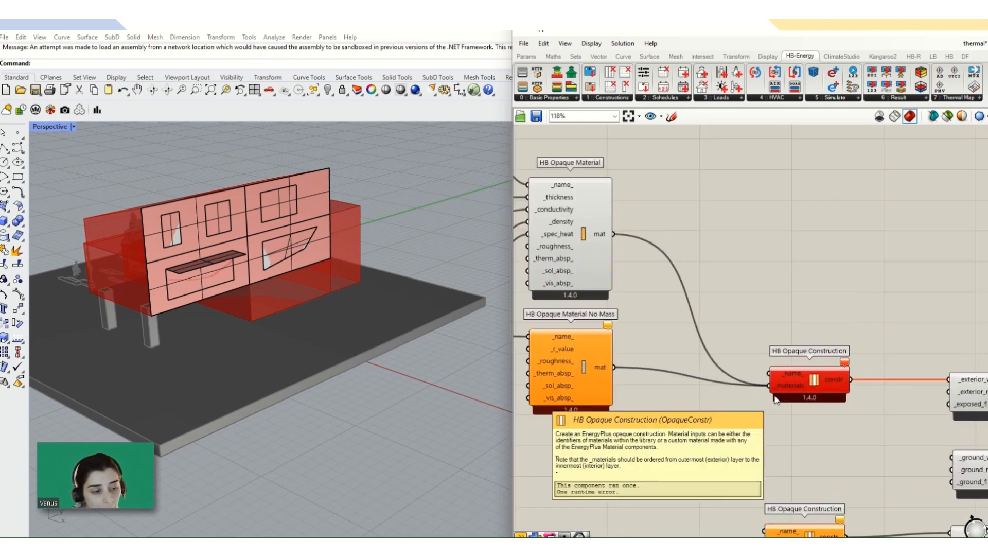
{"action": "right_click", "coordinate": [776, 386]}
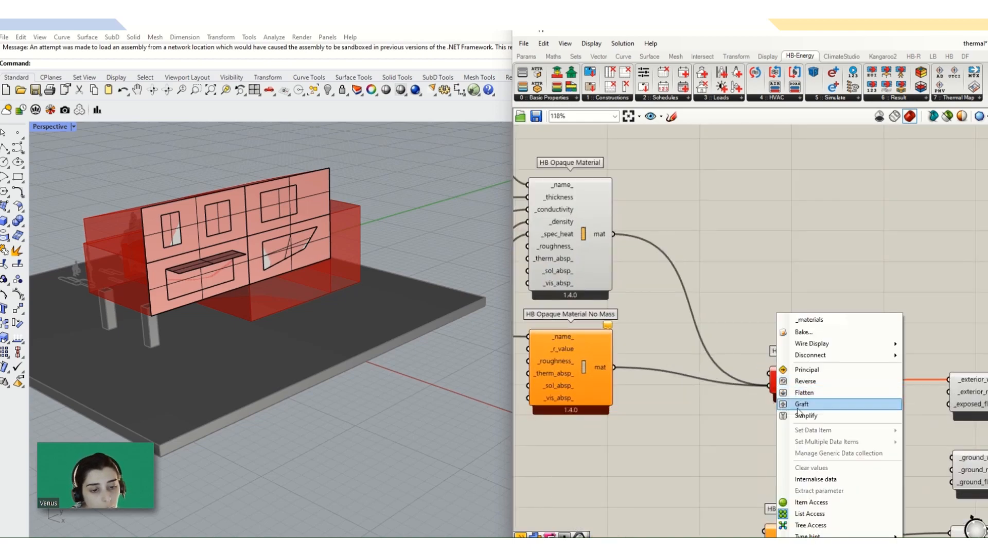
{"action": "mouse_move", "coordinate": [813, 359]}
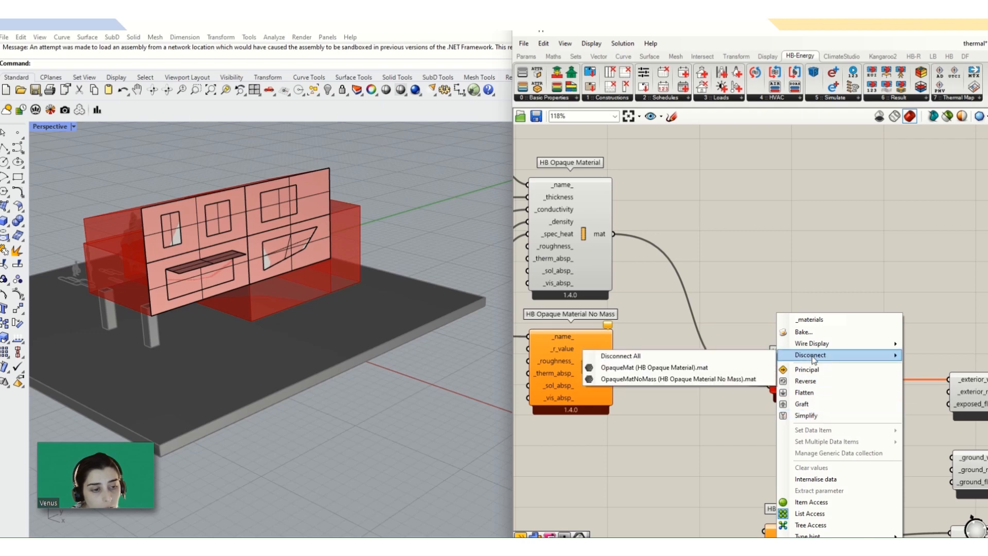
{"action": "left_click", "coordinate": [681, 378]}
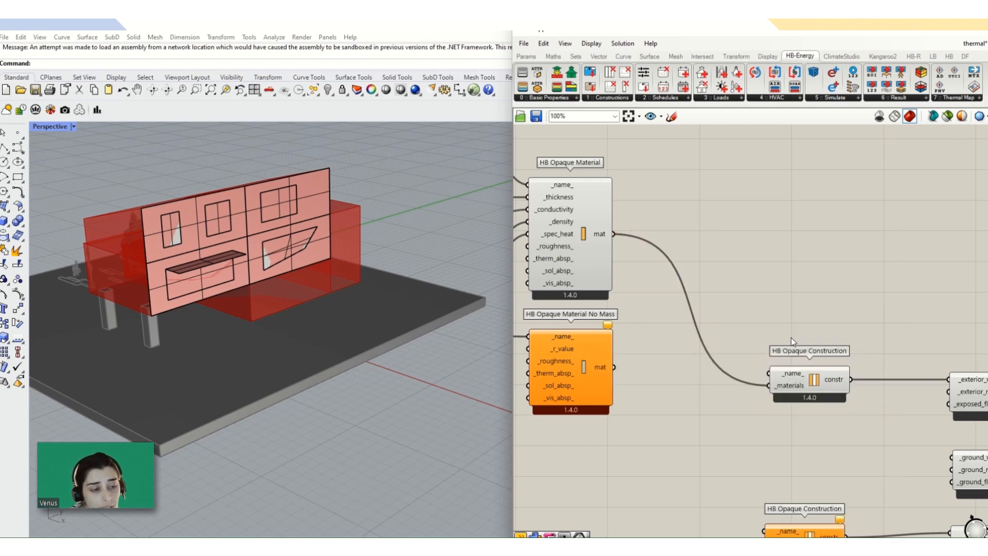
{"action": "scroll", "coordinate": [791, 338], "scroll_direction": "down", "scroll_amount": 2}
{"action": "scroll", "coordinate": [714, 373], "scroll_direction": "up", "scroll_amount": 2}
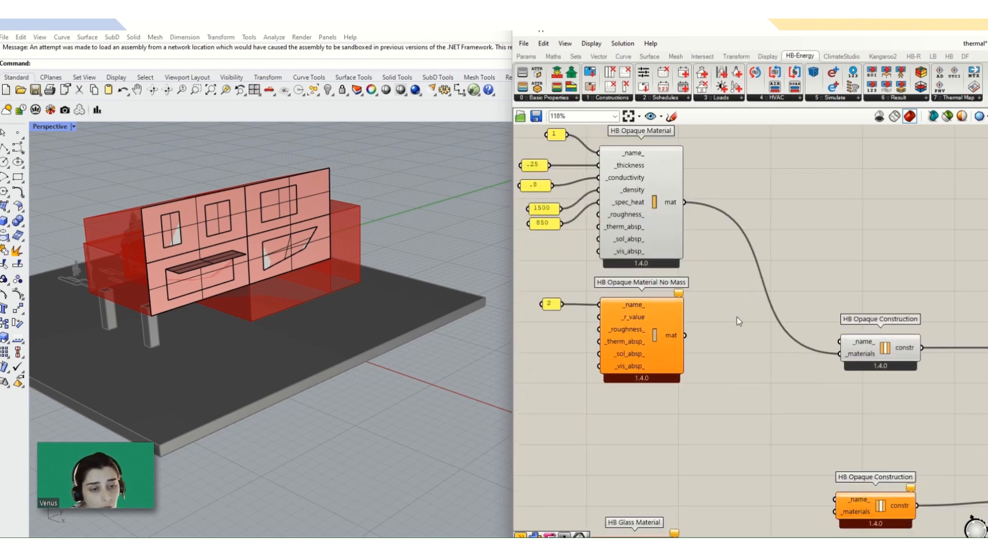
{"action": "double_click", "coordinate": [557, 335]}
{"action": "type", "text": "1."}
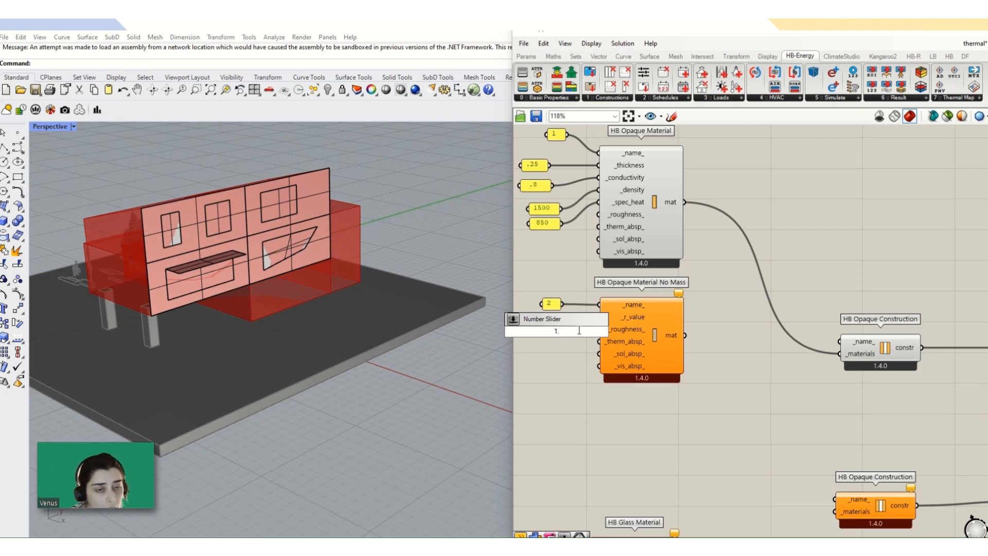
{"action": "type", "text": "5"}
{"action": "key", "text": "Return"}
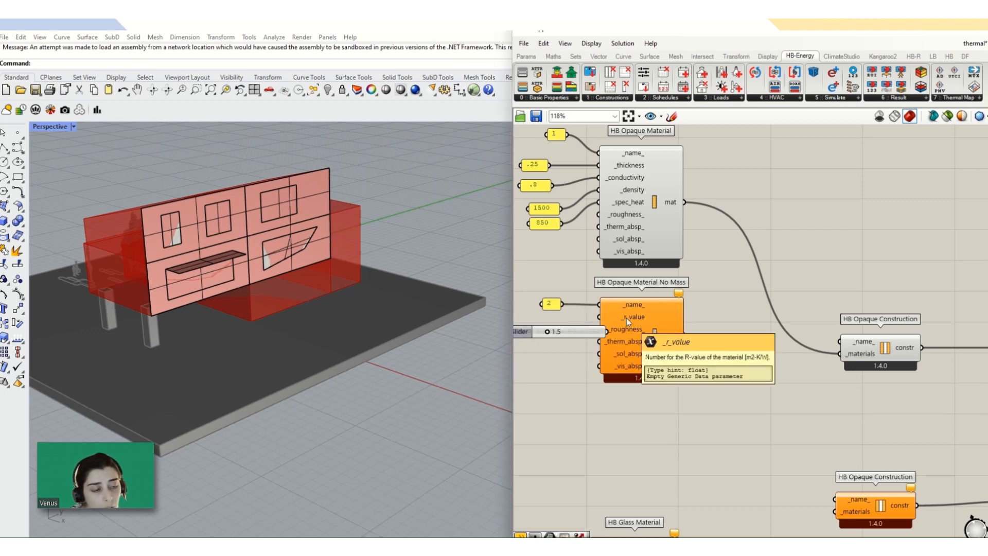
{"action": "left_click_drag", "start_coordinate": [568, 333], "coordinate": [545, 363]}
- Add a panel containing 1.5 and connect it to the _r_value input of HB Opaque Material No Mass
{"action": "double_click", "coordinate": [557, 340]}
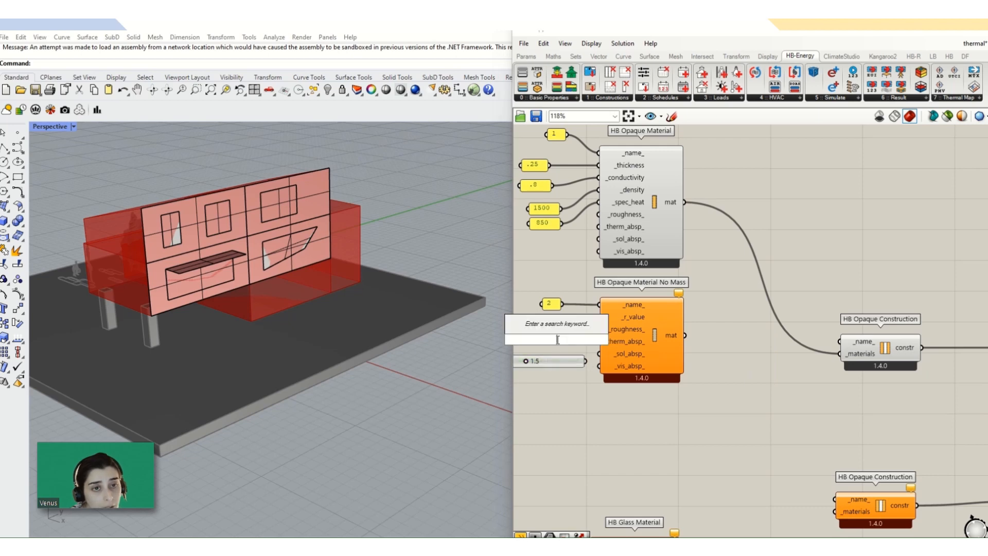
{"action": "type", "text": "\"1.5"}
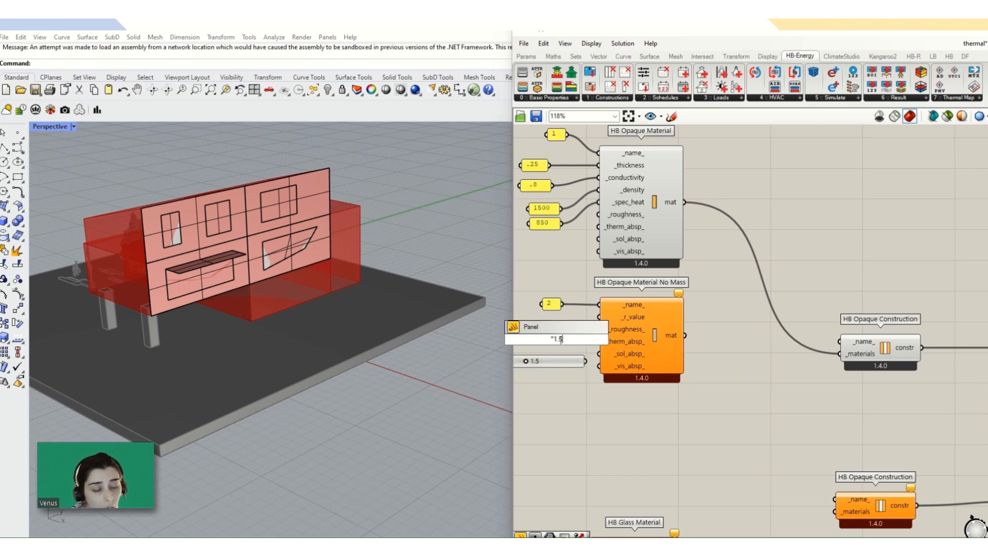
{"action": "left_click", "coordinate": [562, 334]}
{"action": "left_click_drag", "start_coordinate": [572, 339], "coordinate": [601, 316]}
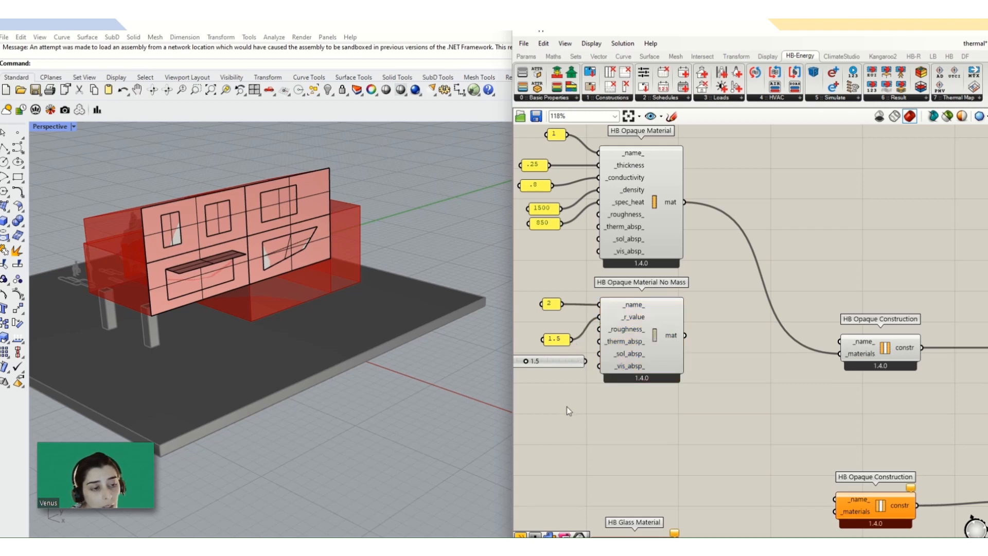
- Delete the unused 1.5 number slider and move the 1.5 panel up beneath the panel containing 2
{"action": "left_click_drag", "start_coordinate": [551, 359], "coordinate": [552, 362]}
{"action": "key", "text": "Delete"}
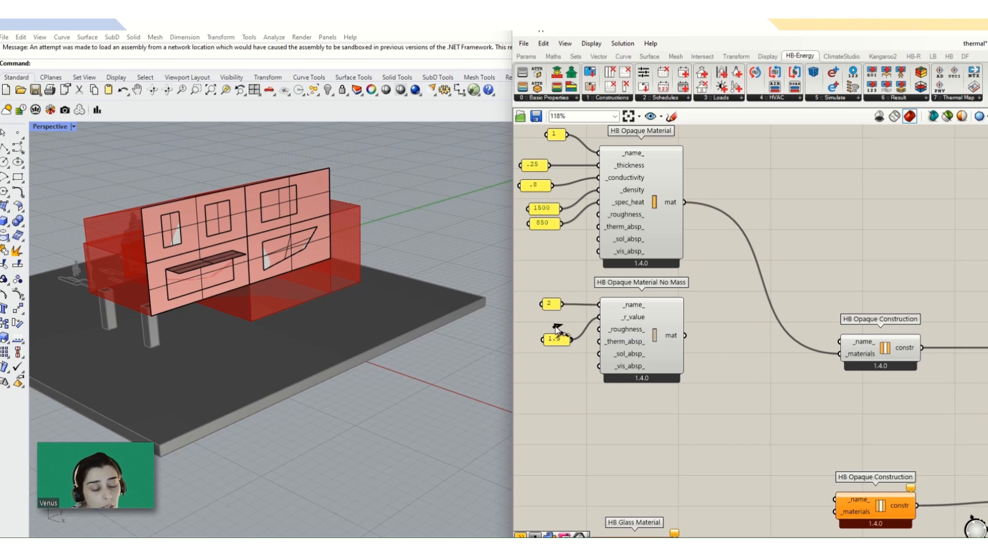
{"action": "left_click_drag", "start_coordinate": [555, 341], "coordinate": [549, 321]}
{"action": "left_click", "coordinate": [556, 355]}
- Add a Merge component and connect the HB Opaque Material output to D1 and the No Mass output to D2
{"action": "double_click", "coordinate": [733, 365]}
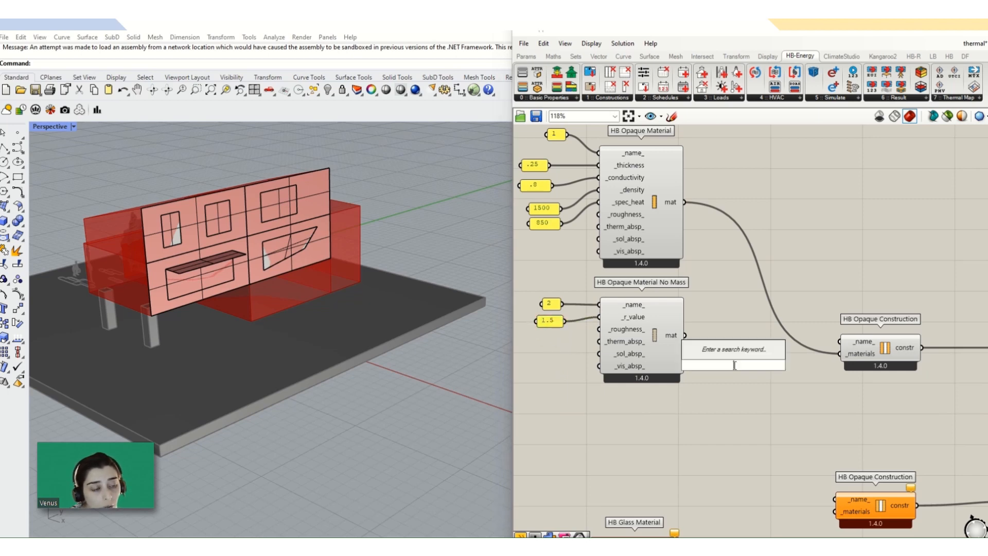
{"action": "type", "text": "merge"}
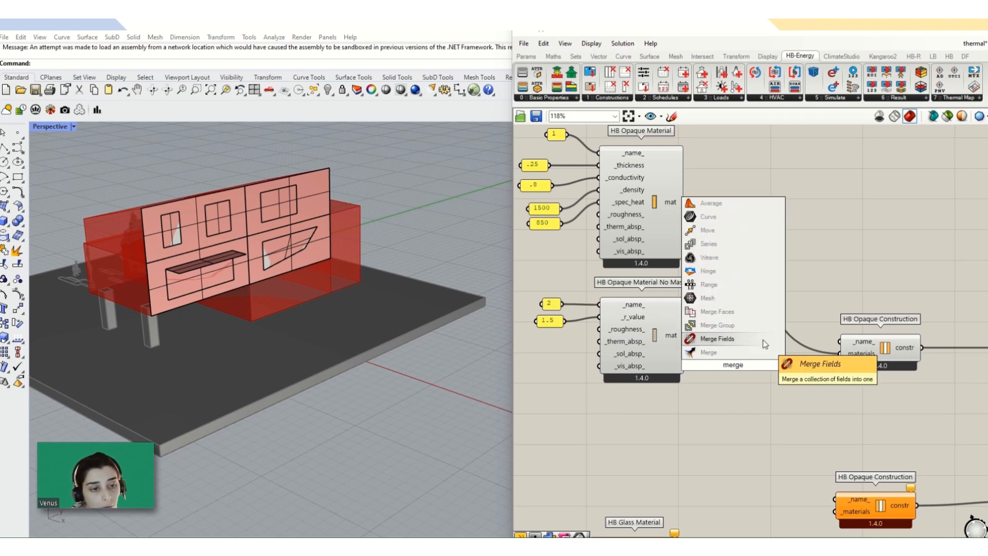
{"action": "left_click", "coordinate": [709, 352]}
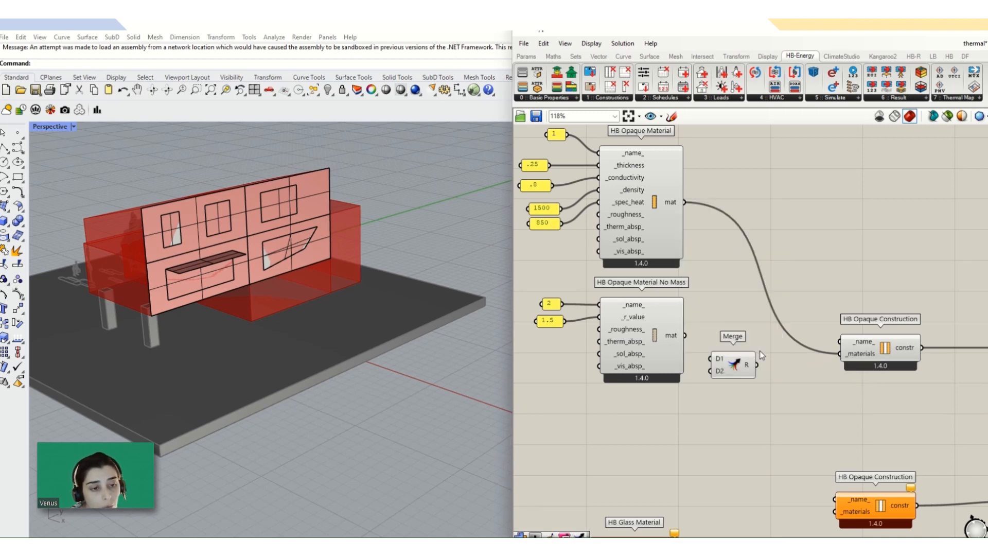
{"action": "left_click_drag", "start_coordinate": [689, 270], "coordinate": [712, 371]}
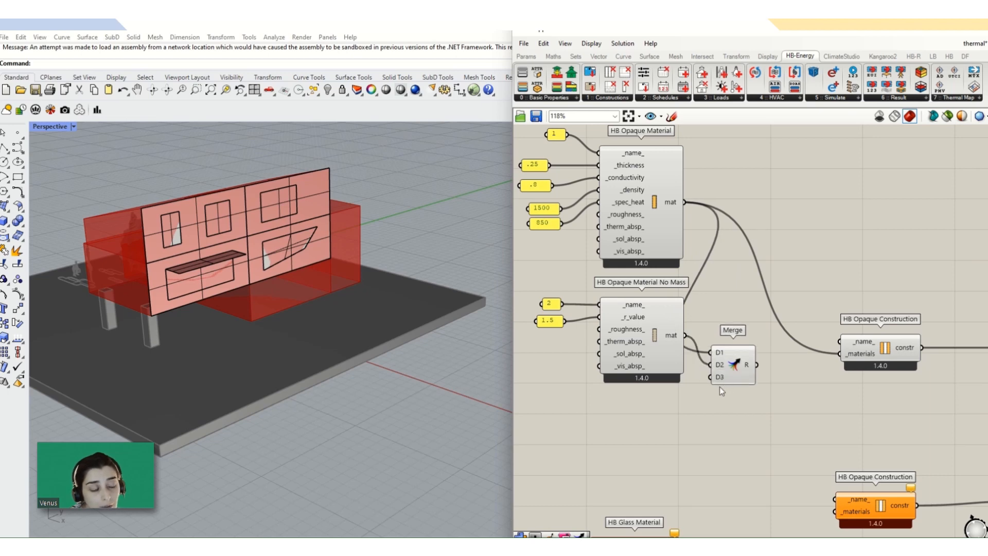
- Connect the HB Opaque Material output to D3 of the Merge as well and remove its spare D4 input
{"action": "left_click_drag", "start_coordinate": [685, 201], "coordinate": [710, 378]}
{"action": "scroll", "coordinate": [733, 381], "scroll_direction": "up", "scroll_amount": 4}
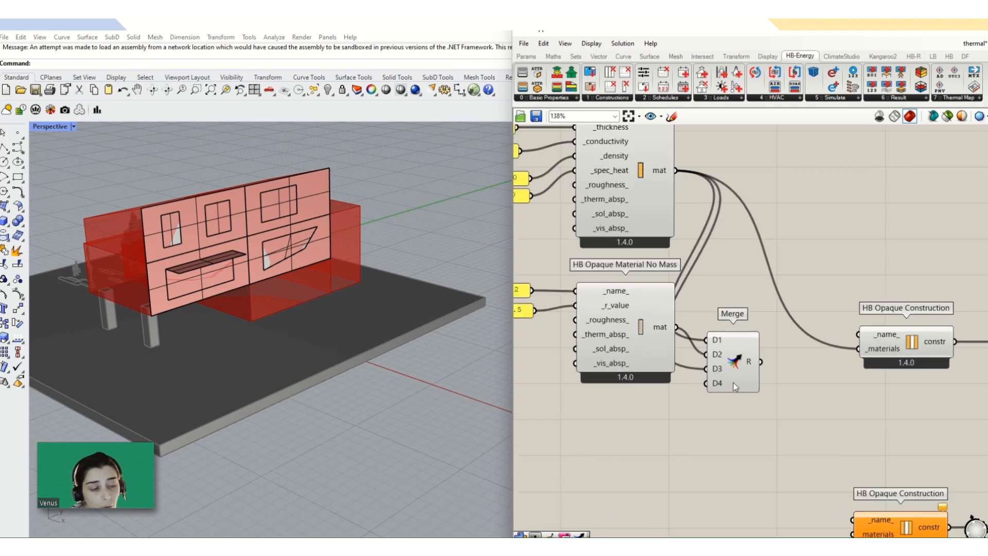
{"action": "left_click", "coordinate": [716, 386]}
- Feed the Merge result into the exterior HB Opaque Construction's materials in place of the direct wire, and move the Merge nearer to it
{"action": "scroll", "coordinate": [667, 430], "scroll_direction": "down", "scroll_amount": 2}
{"action": "scroll", "coordinate": [667, 431], "scroll_direction": "down", "scroll_amount": 3}
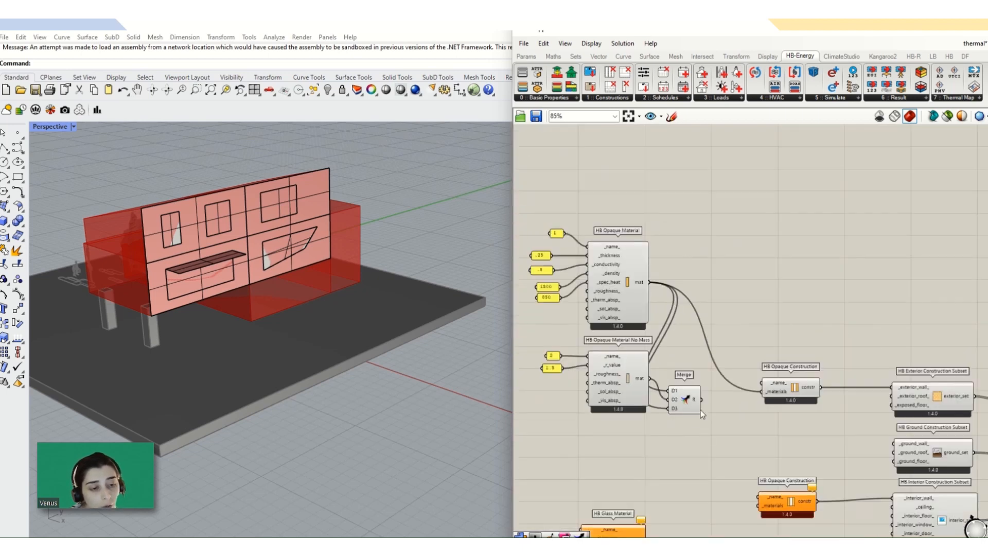
{"action": "left_click_drag", "start_coordinate": [702, 399], "coordinate": [756, 396]}
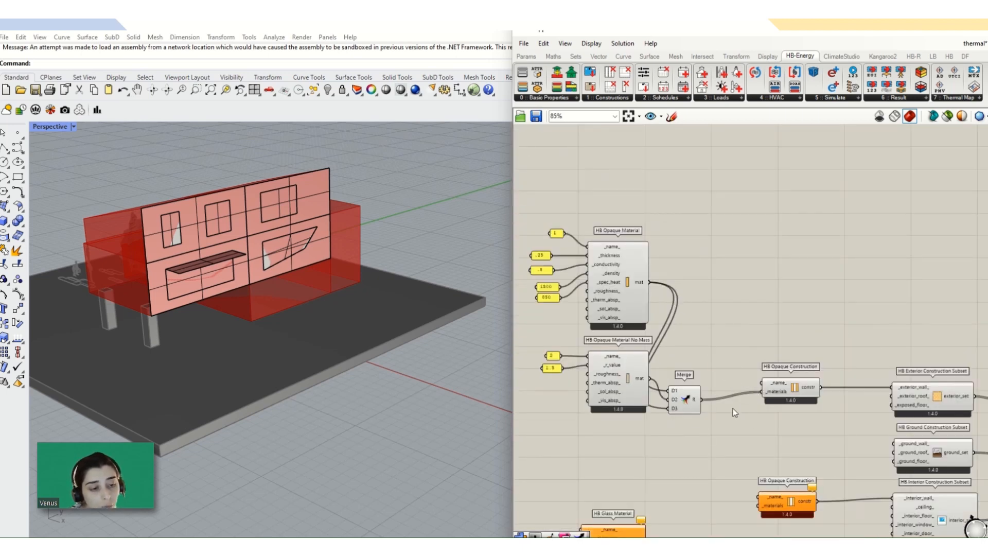
{"action": "left_click_drag", "start_coordinate": [693, 411], "coordinate": [720, 385]}
{"action": "scroll", "coordinate": [664, 265], "scroll_direction": "down", "scroll_amount": 2}
{"action": "scroll", "coordinate": [646, 258], "scroll_direction": "up", "scroll_amount": 2}
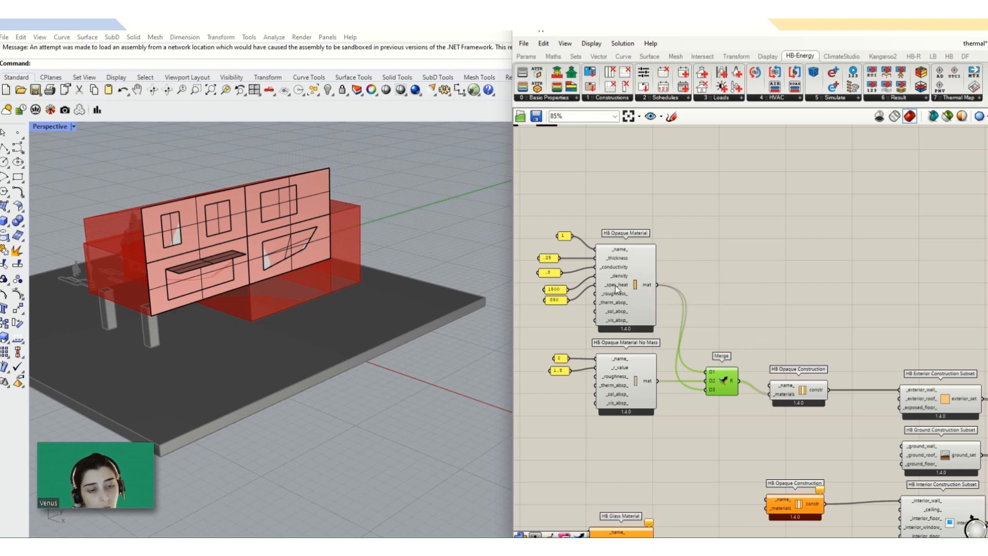
- Move HB Glass Material up beneath the No Mass component and place HB Window Material below HB Window Construction
{"action": "scroll", "coordinate": [667, 334], "scroll_direction": "down", "scroll_amount": 3}
{"action": "right_click_drag", "start_coordinate": [717, 454], "coordinate": [713, 400]}
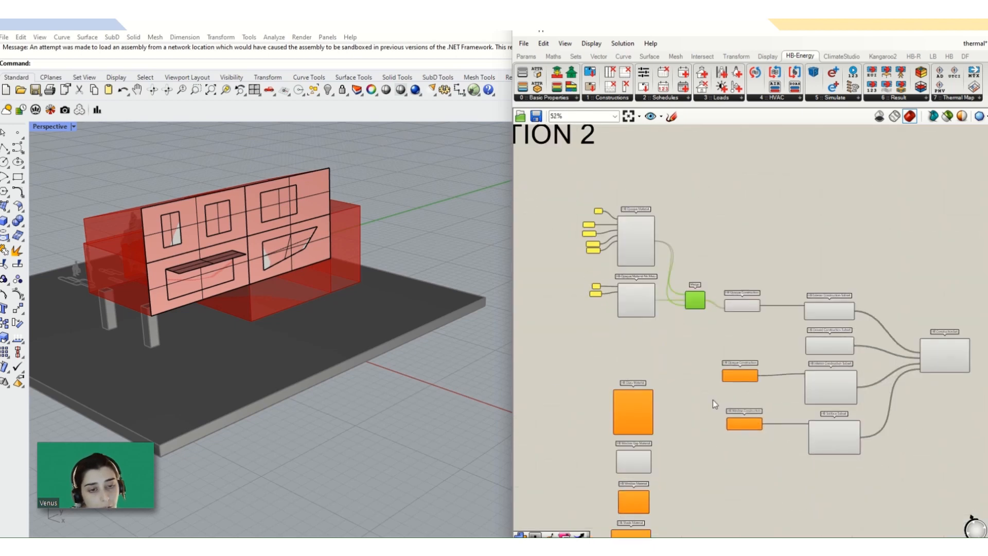
{"action": "scroll", "coordinate": [675, 396], "scroll_direction": "up", "scroll_amount": 2}
{"action": "left_click_drag", "start_coordinate": [664, 379], "coordinate": [619, 353]}
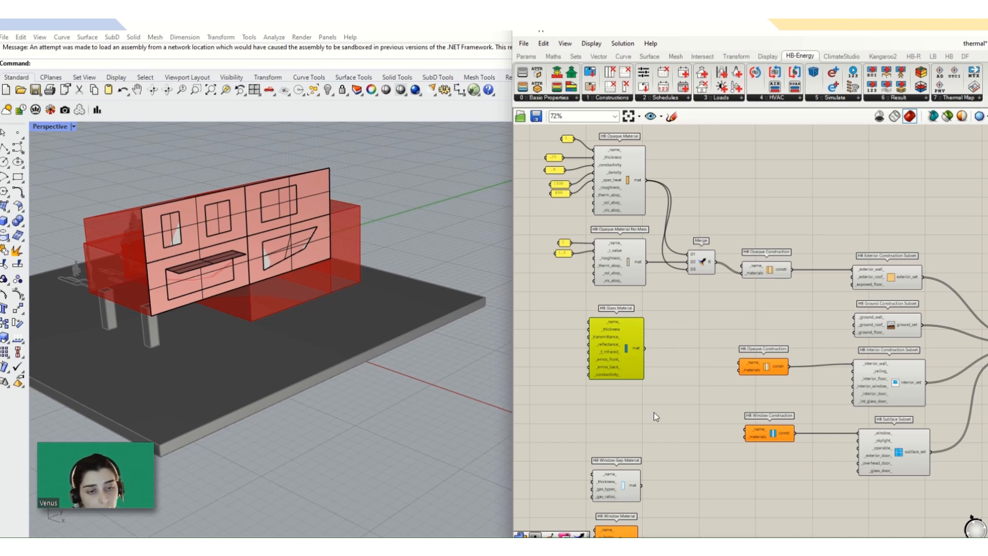
{"action": "right_click_drag", "start_coordinate": [662, 448], "coordinate": [663, 365]}
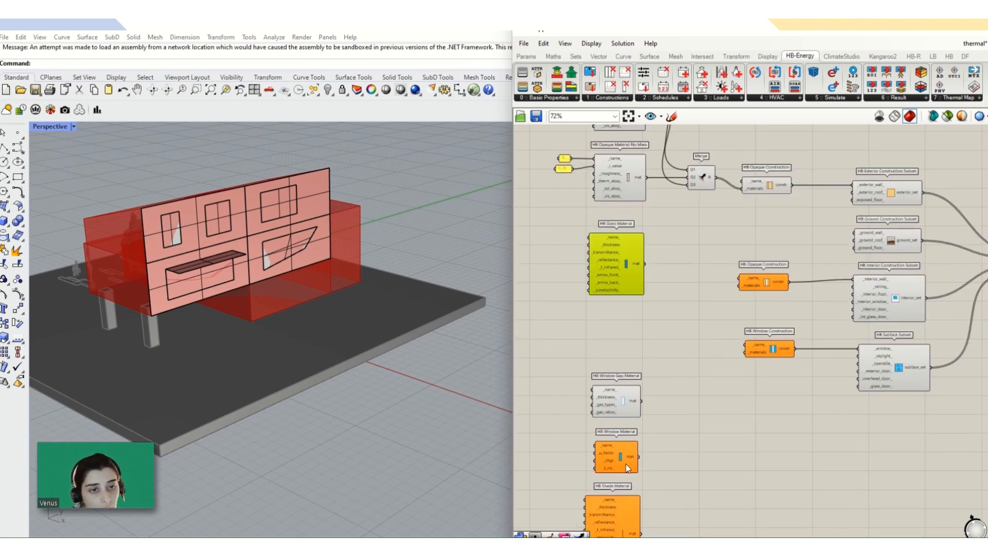
{"action": "left_click_drag", "start_coordinate": [628, 468], "coordinate": [779, 404]}
- Add a panel containing 1, shrink it, and connect it to the _name_ input of HB Window Material
{"action": "scroll", "coordinate": [688, 428], "scroll_direction": "up", "scroll_amount": 3}
{"action": "double_click", "coordinate": [682, 411]}
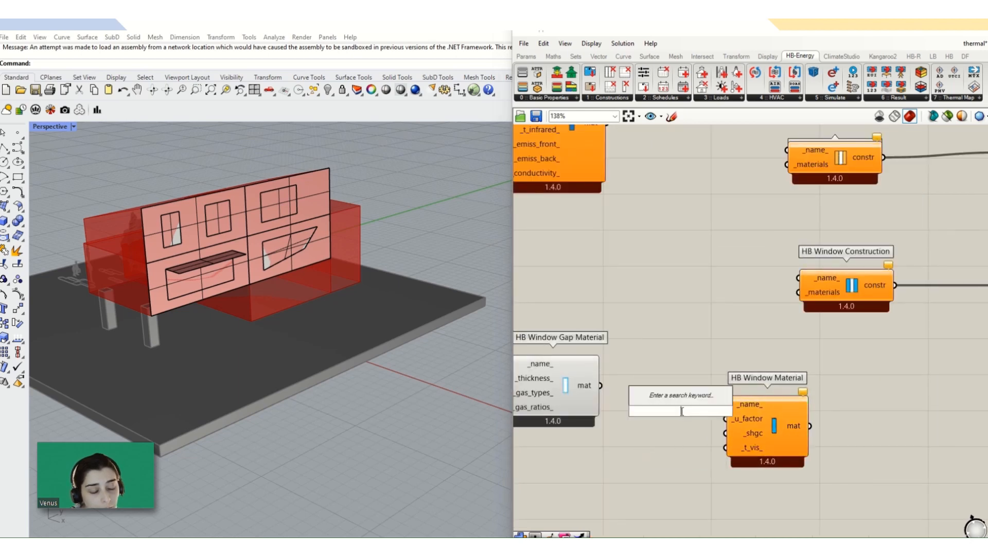
{"action": "type", "text": "panel"}
{"action": "key", "text": "Return"}
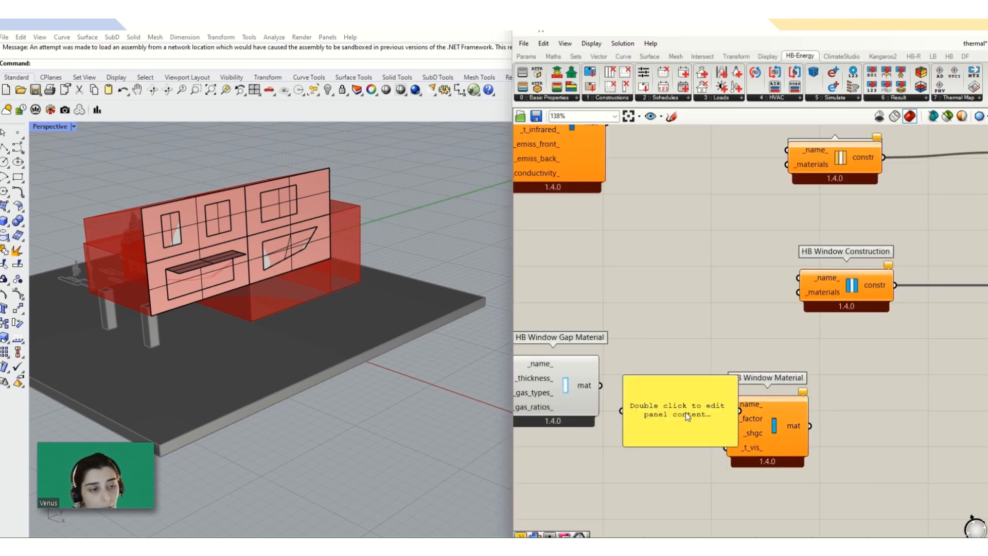
{"action": "double_click", "coordinate": [685, 412]}
{"action": "type", "text": "1"}
{"action": "left_click", "coordinate": [683, 360]}
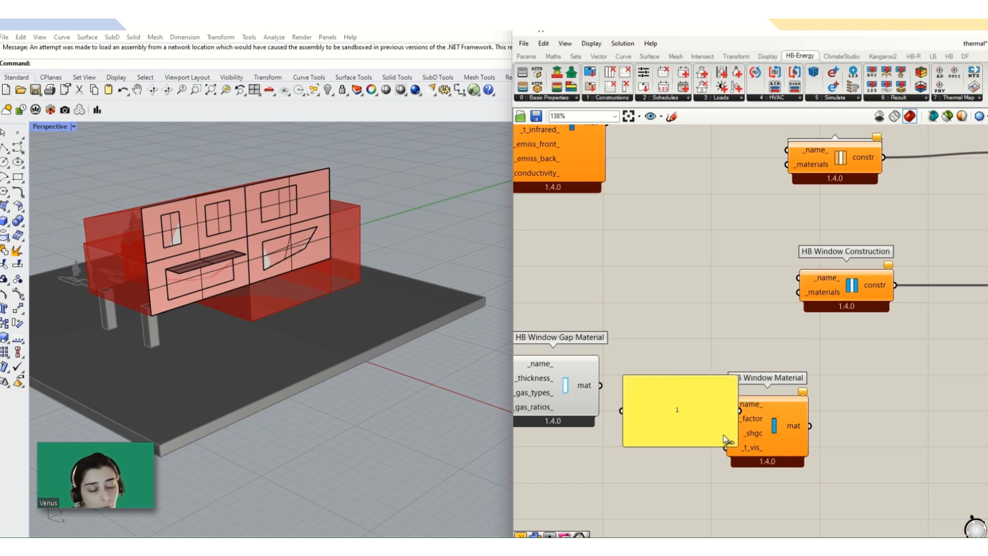
{"action": "left_click_drag", "start_coordinate": [729, 444], "coordinate": [726, 405]}
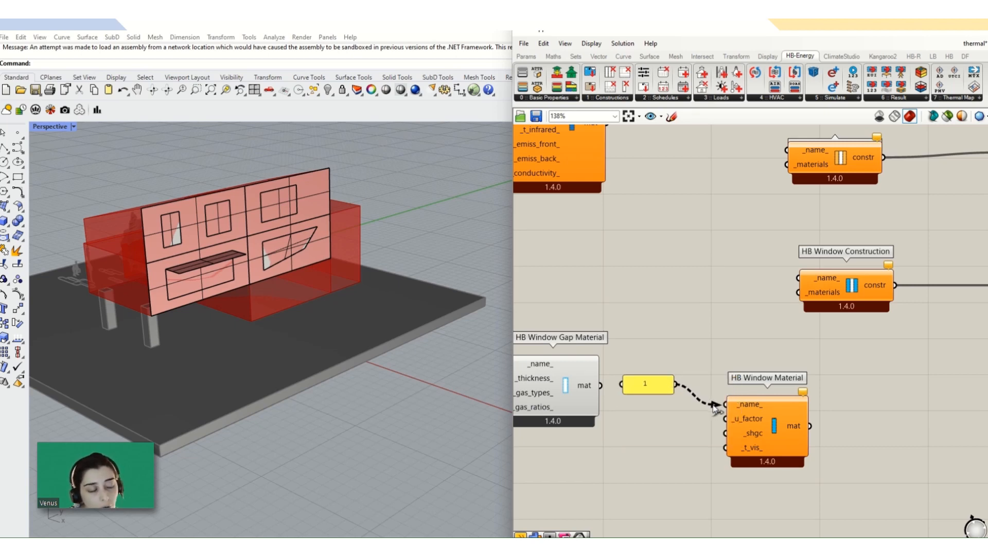
- Add a panel containing 1.5 and connect it to the _u_factor input of HB Window Material
{"action": "double_click", "coordinate": [694, 425]}
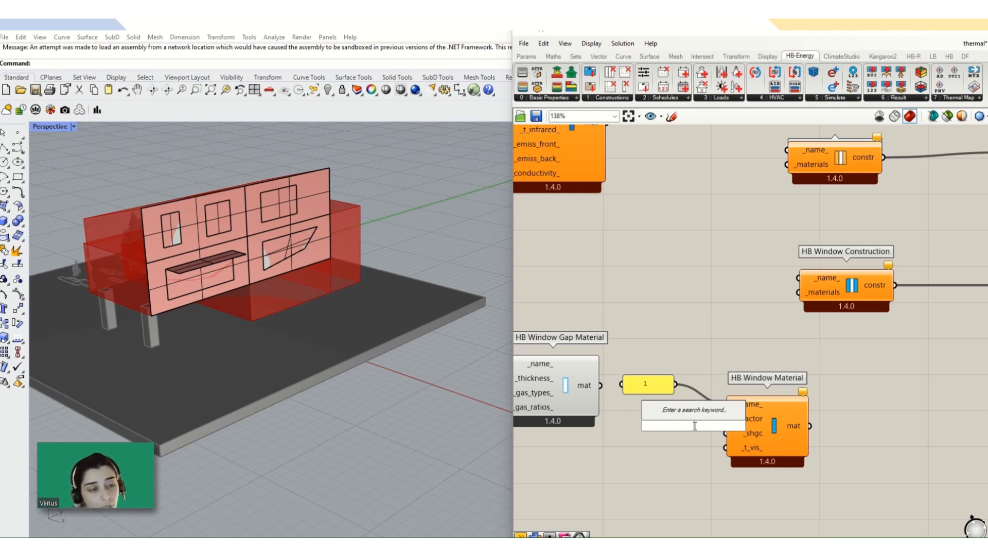
{"action": "type", "text": "\"1.5"}
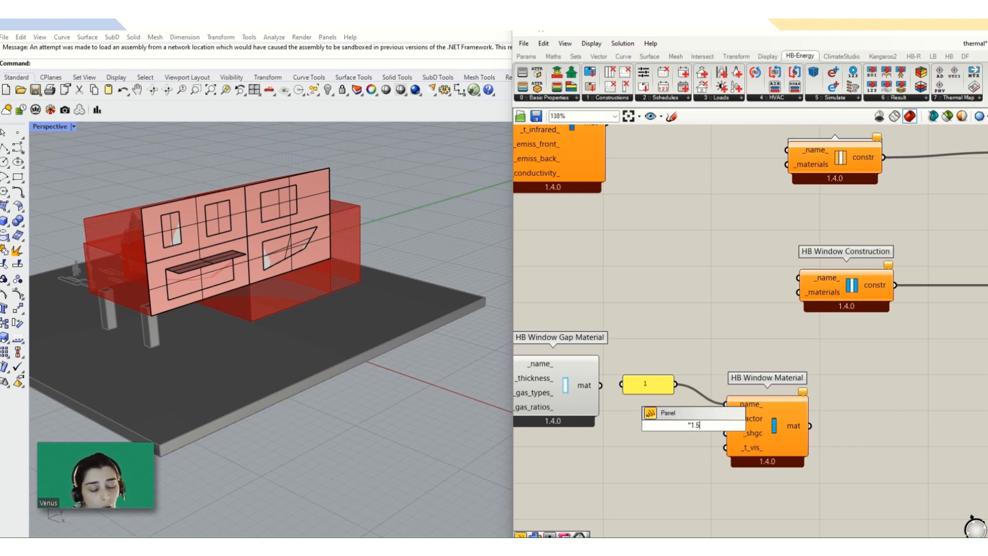
{"action": "key", "text": "Return"}
{"action": "left_click_drag", "start_coordinate": [697, 427], "coordinate": [717, 412]}
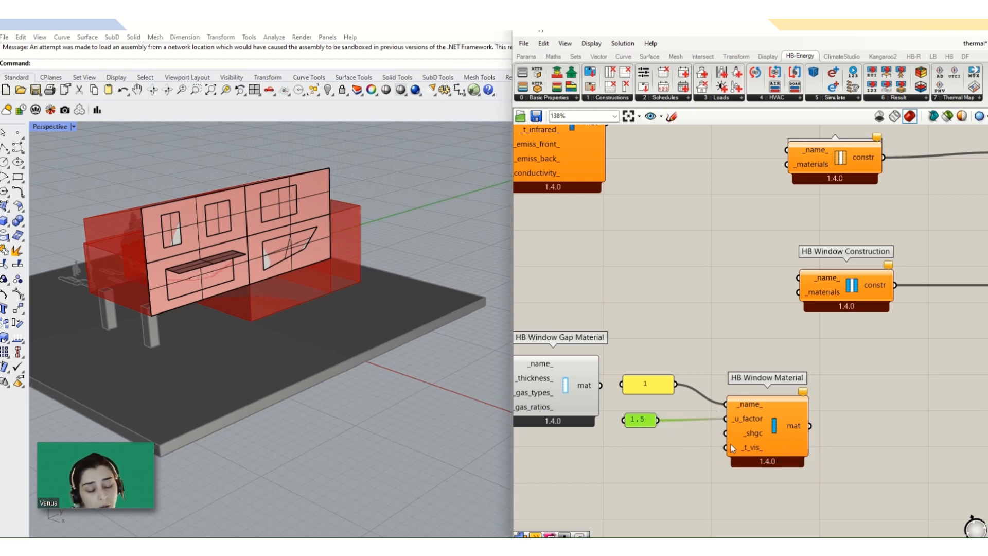
{"action": "mouse_move", "coordinate": [736, 450]}
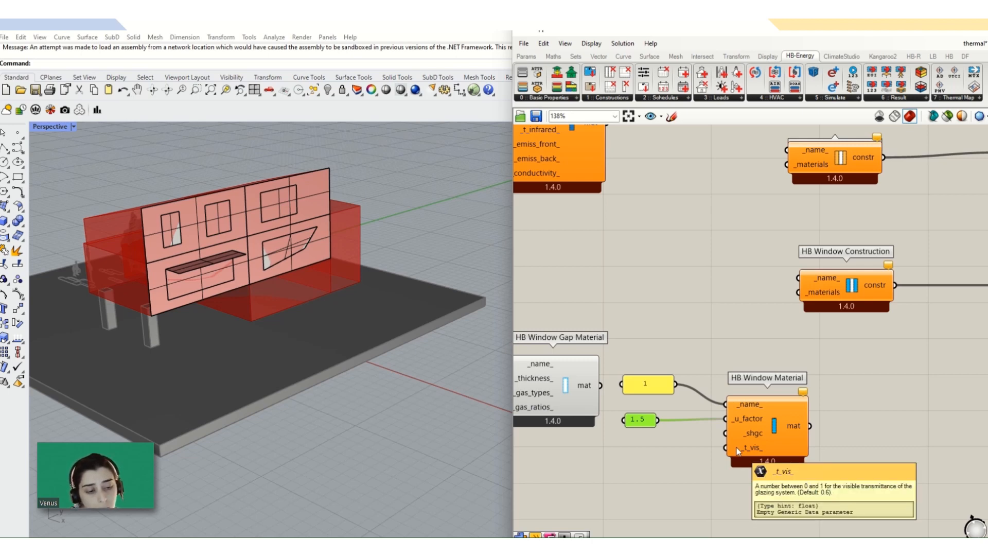
- Add a panel containing .3 and connect it to the _shgc input of HB Window Material
{"action": "double_click", "coordinate": [693, 446]}
{"action": "type", "text": ".3"}
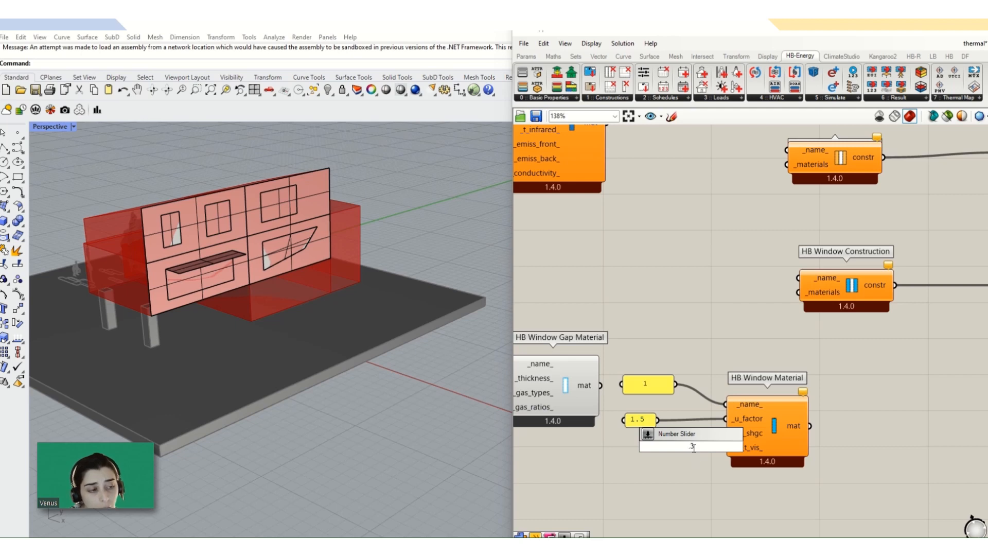
{"action": "key", "text": "Return"}
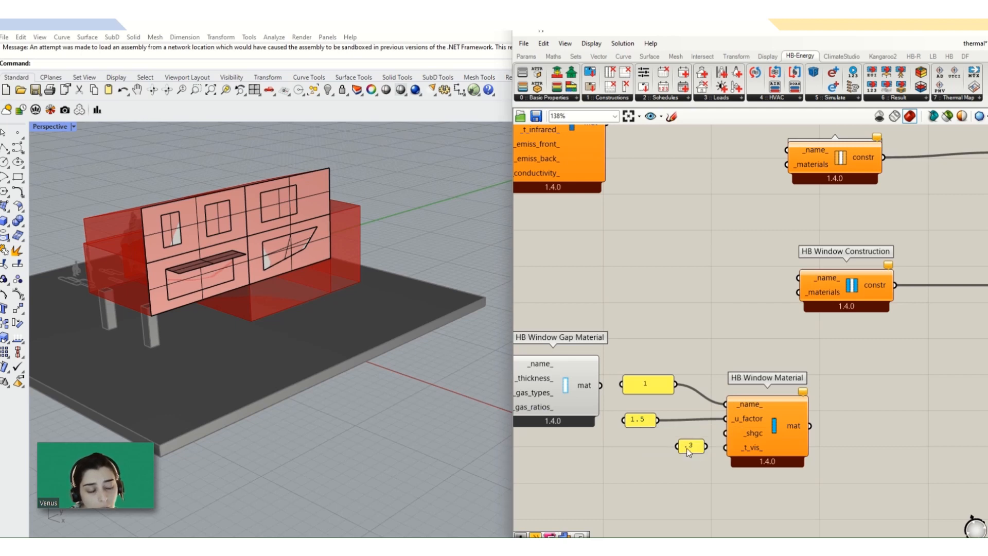
{"action": "left_click_drag", "start_coordinate": [707, 448], "coordinate": [684, 394]}
- Place HB Window Material between the HB Glass and HB Window Gap materials and line up its three value panels beside its inputs
{"action": "scroll", "coordinate": [742, 451], "scroll_direction": "down", "scroll_amount": 6}
{"action": "scroll", "coordinate": [631, 391], "scroll_direction": "up", "scroll_amount": 5}
{"action": "left_click", "coordinate": [610, 431]}
{"action": "scroll", "coordinate": [638, 427], "scroll_direction": "up", "scroll_amount": 3}
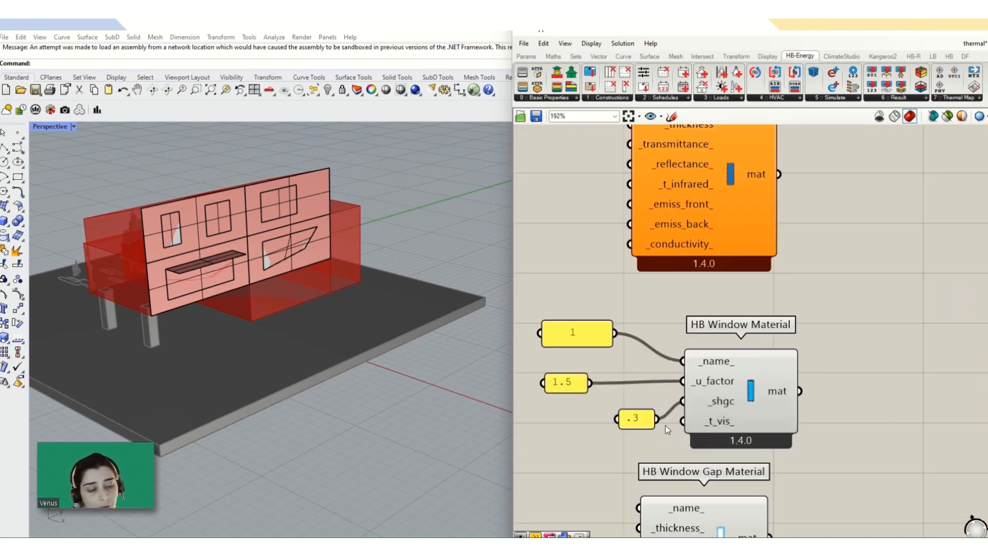
{"action": "left_click", "coordinate": [576, 410]}
{"action": "left_click_drag", "start_coordinate": [575, 410], "coordinate": [568, 410]}
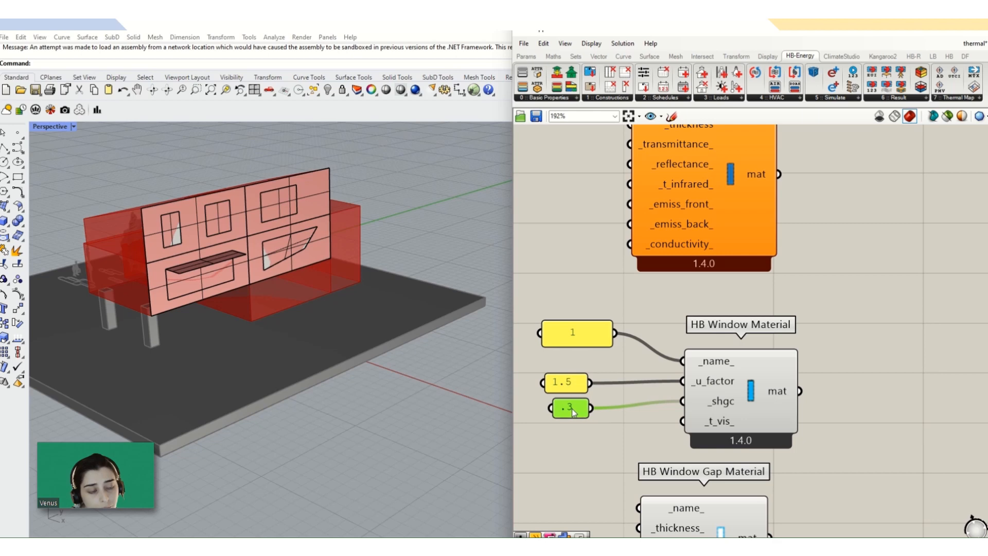
{"action": "left_click_drag", "start_coordinate": [596, 339], "coordinate": [569, 362]}
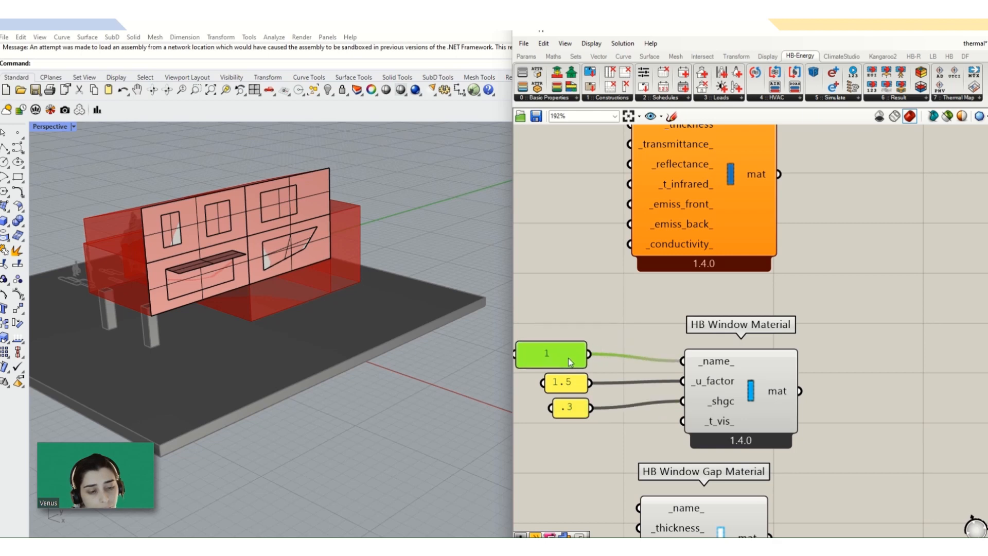
- Connect the mat output of HB Window Material to the _materials input of HB Window Construction
{"action": "scroll", "coordinate": [571, 360], "scroll_direction": "down", "scroll_amount": 4}
{"action": "right_click_drag", "start_coordinate": [806, 391], "coordinate": [766, 396]}
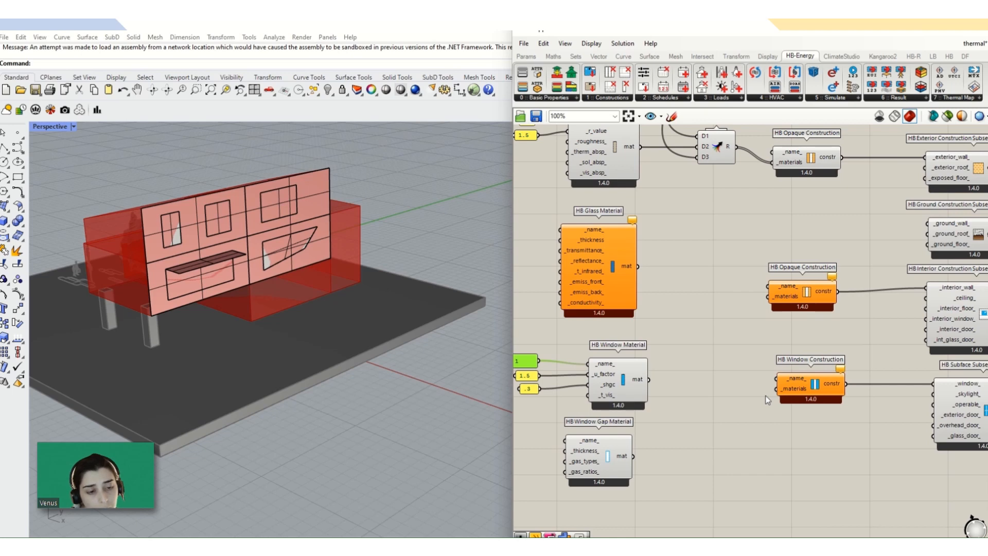
{"action": "left_click_drag", "start_coordinate": [650, 379], "coordinate": [725, 391]}
{"action": "left_click_drag", "start_coordinate": [650, 380], "coordinate": [776, 389]}
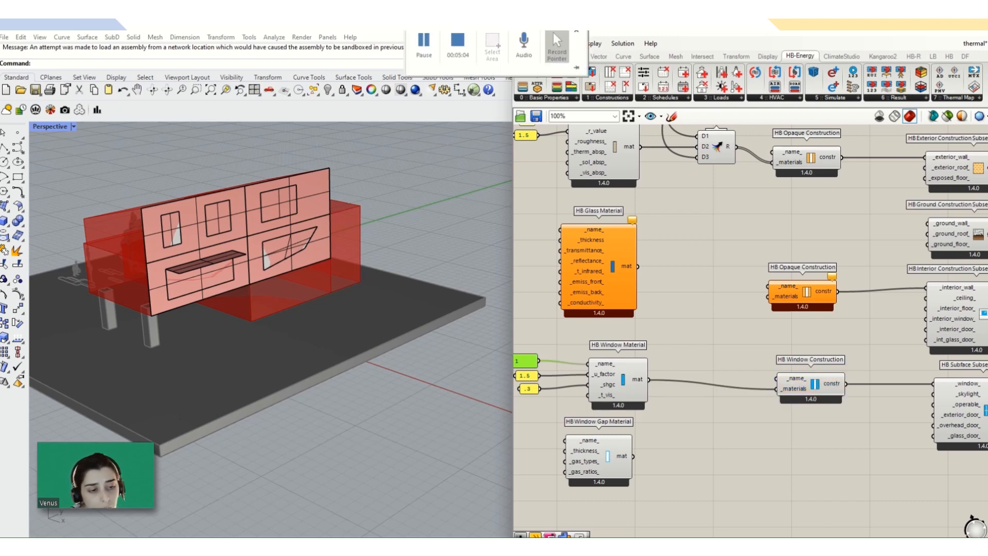
- Rearrange the glazing components so HB Glass Material sits beneath HB Window Material, with HB Window Gap Material directly below it
{"action": "right_click_drag", "start_coordinate": [716, 445], "coordinate": [772, 397]}
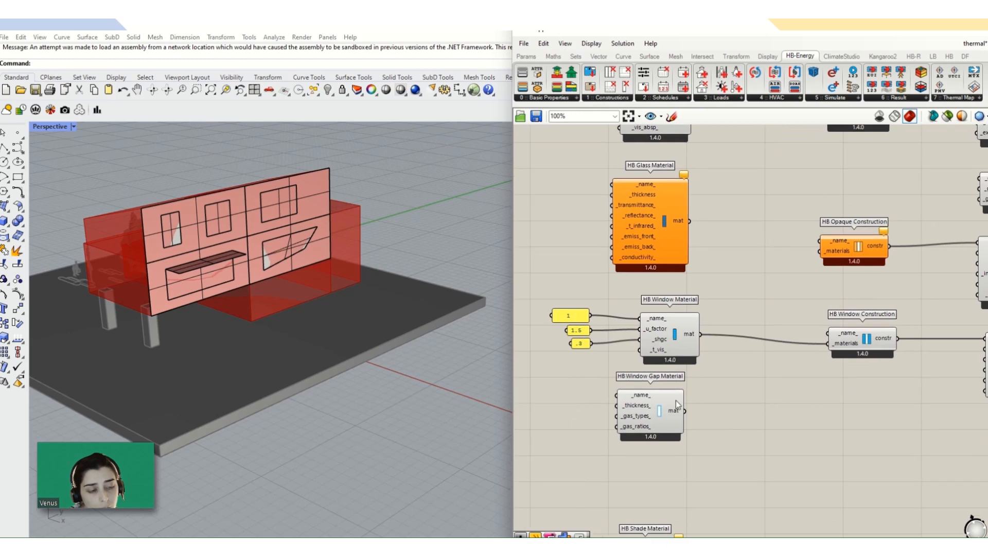
{"action": "left_click", "coordinate": [684, 417]}
{"action": "mouse_move", "coordinate": [690, 421]}
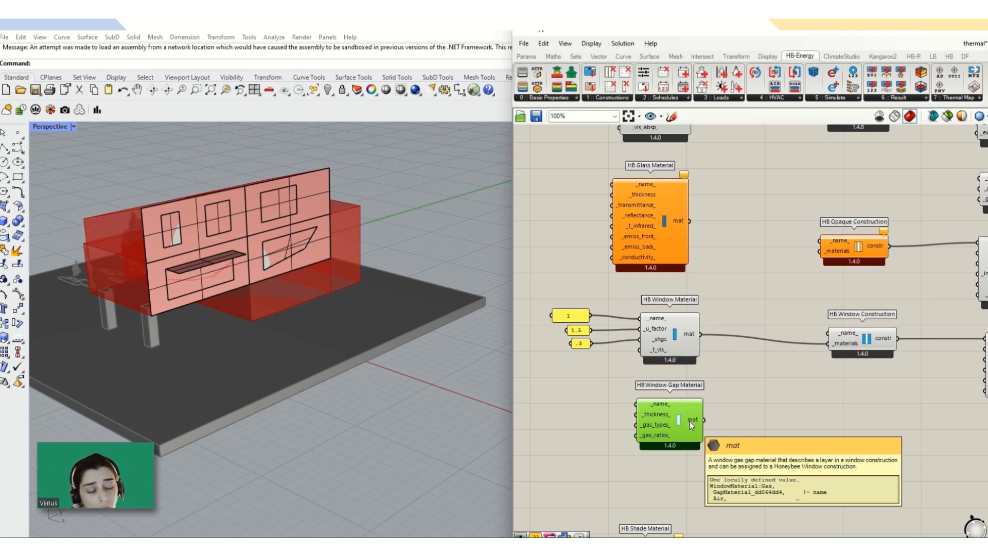
{"action": "scroll", "coordinate": [747, 318], "scroll_direction": "down", "scroll_amount": 3}
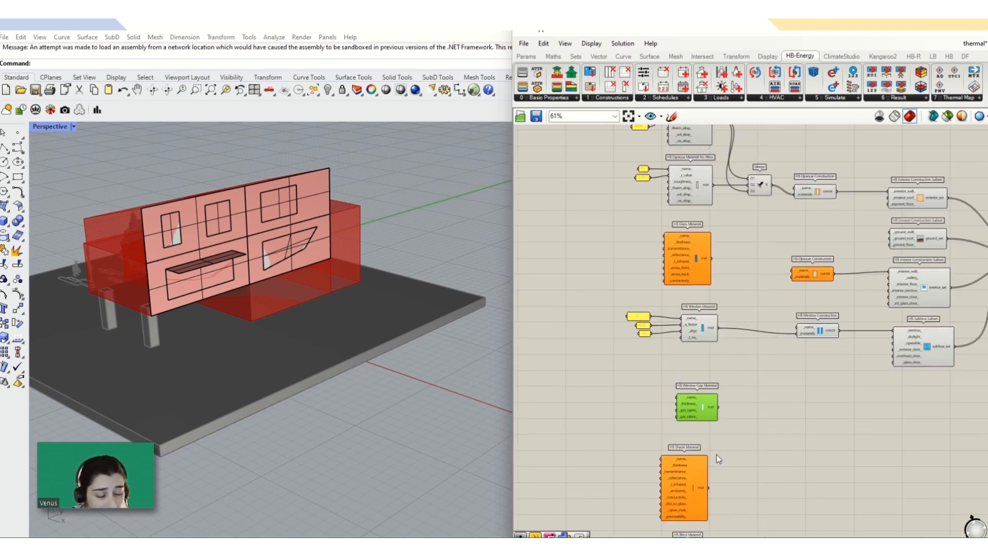
{"action": "scroll", "coordinate": [717, 455], "scroll_direction": "down", "scroll_amount": 2}
{"action": "left_click_drag", "start_coordinate": [736, 330], "coordinate": [678, 535]}
{"action": "left_click_drag", "start_coordinate": [711, 371], "coordinate": [712, 449]}
{"action": "scroll", "coordinate": [741, 185], "scroll_direction": "up", "scroll_amount": 4}
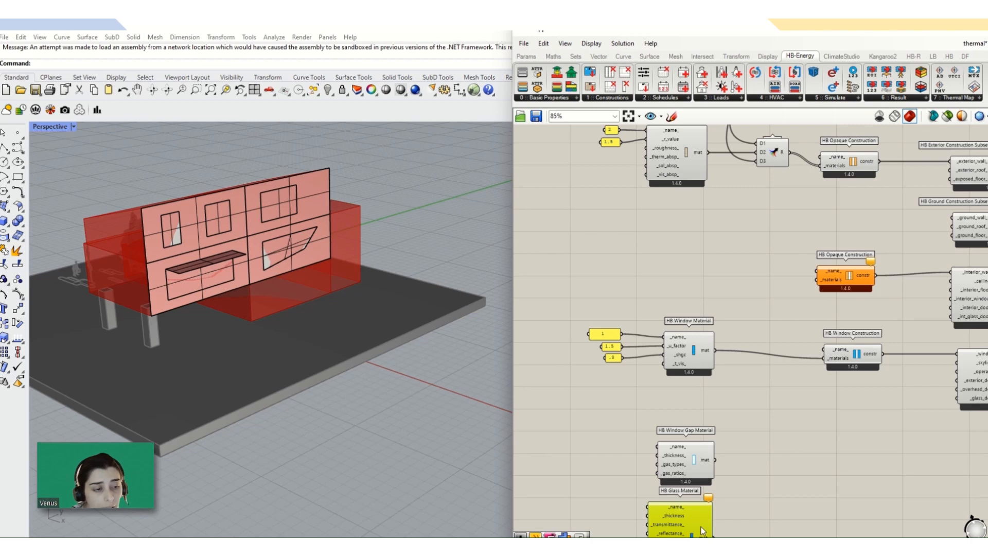
{"action": "right_click_drag", "start_coordinate": [755, 500], "coordinate": [757, 346]}
{"action": "left_click_drag", "start_coordinate": [694, 312], "coordinate": [685, 478]}
{"action": "left_click_drag", "start_coordinate": [703, 391], "coordinate": [705, 300]}
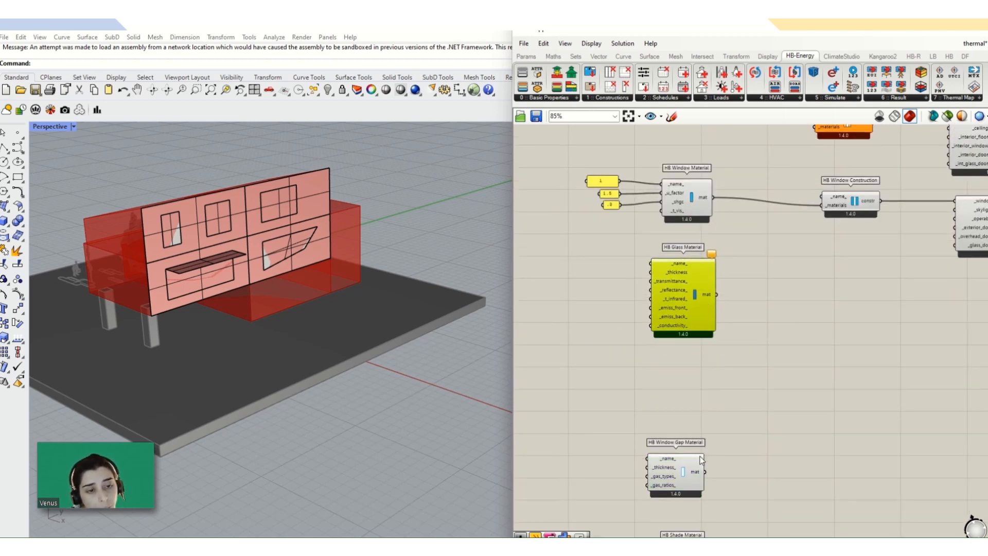
{"action": "left_click_drag", "start_coordinate": [698, 479], "coordinate": [709, 385]}
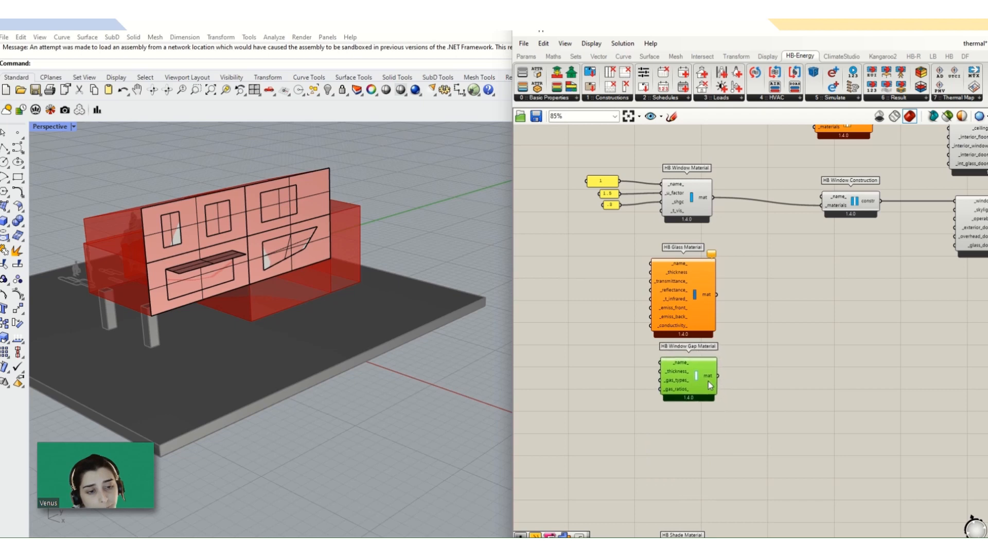
- Duplicate HB Glass Material and place the copy beneath HB Window Gap Material
{"action": "left_click", "coordinate": [745, 338]}
{"action": "left_click", "coordinate": [704, 308]}
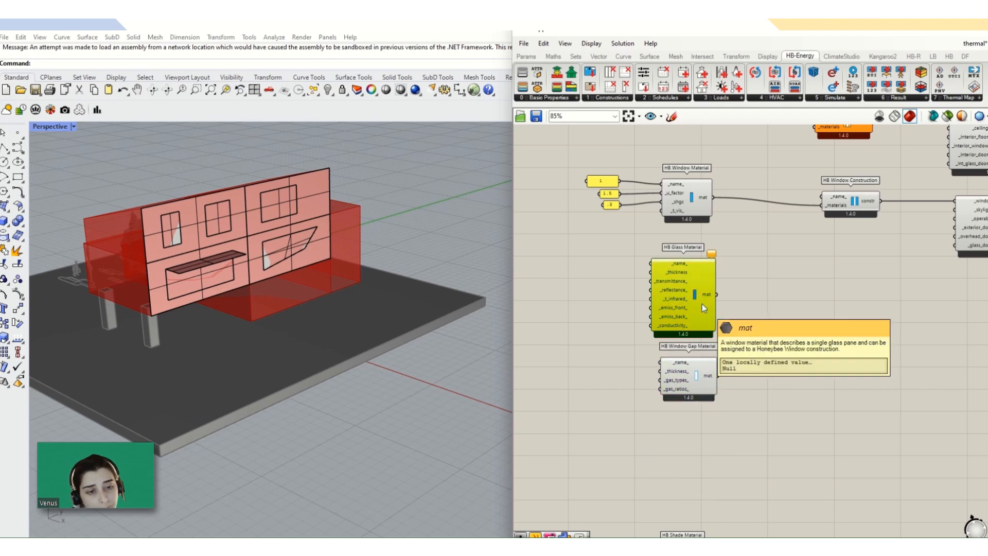
{"action": "left_click_drag", "start_coordinate": [704, 307], "coordinate": [704, 468], "text": "alt"}
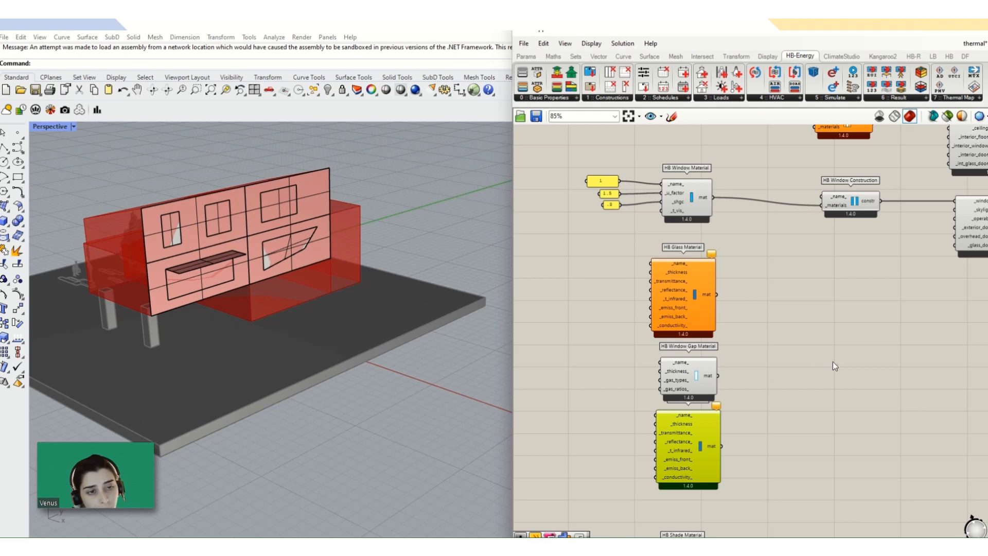
- Add a panel containing 2, connect it to the _name_ input of the upper HB Glass Material, and align it beside that input
{"action": "double_click", "coordinate": [613, 272]}
{"action": "type", "text": "panel"}
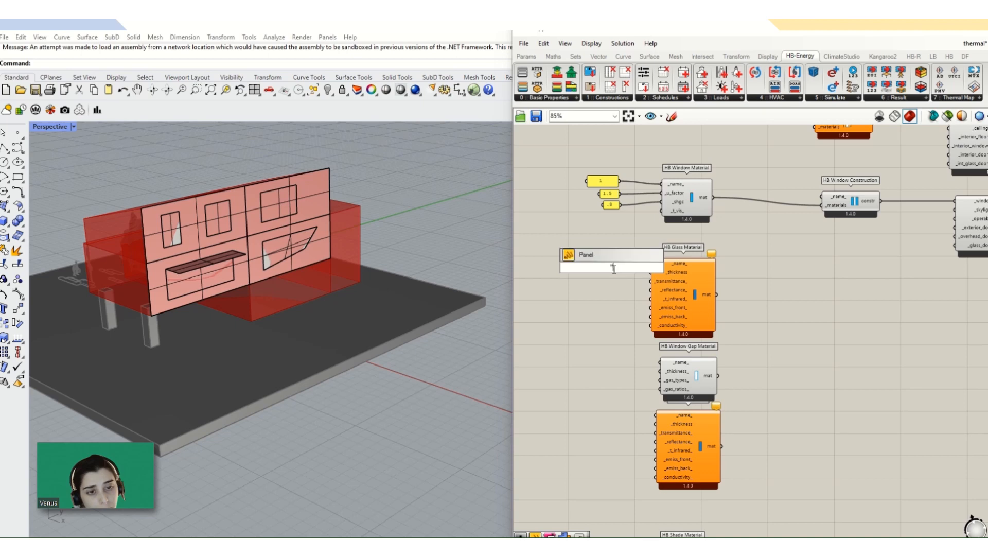
{"action": "type", "text": "2"}
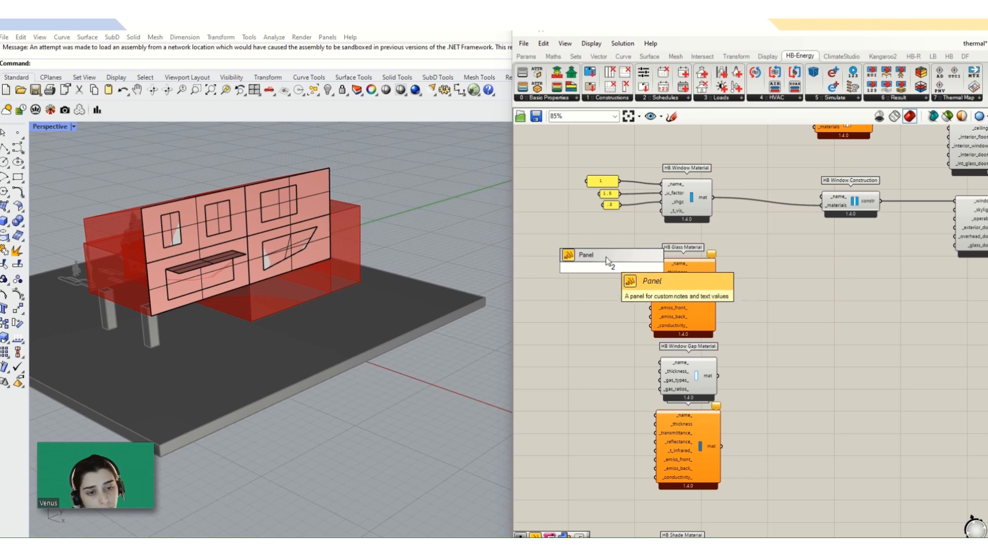
{"action": "key", "text": "Return"}
{"action": "scroll", "coordinate": [628, 272], "scroll_direction": "up", "scroll_amount": 1}
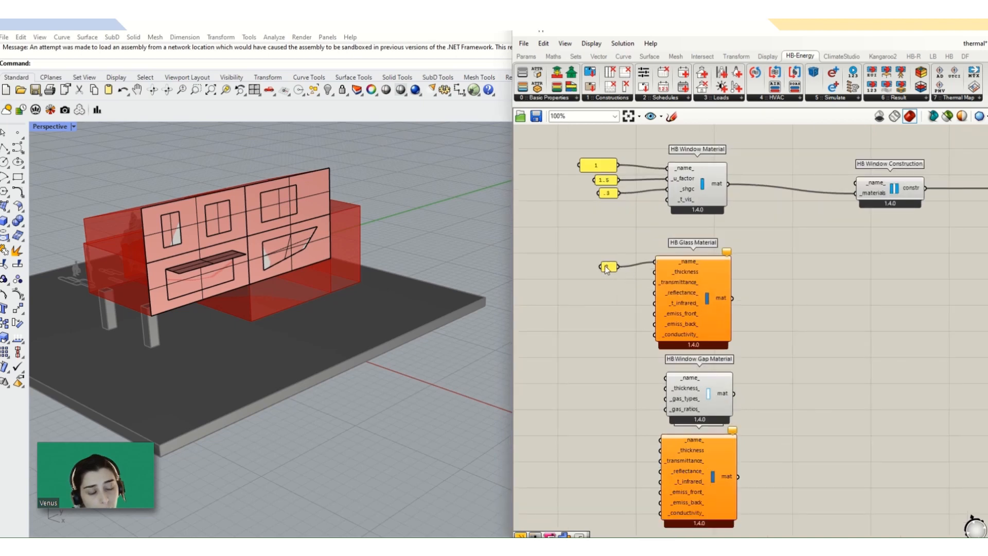
{"action": "left_click_drag", "start_coordinate": [609, 268], "coordinate": [612, 258]}
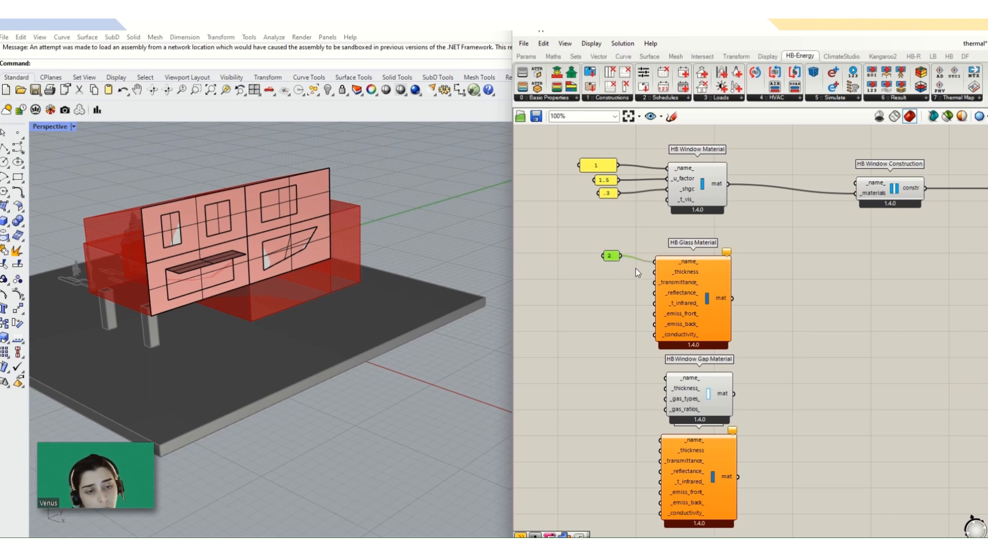
{"action": "right_click_drag", "start_coordinate": [635, 268], "coordinate": [640, 365]}
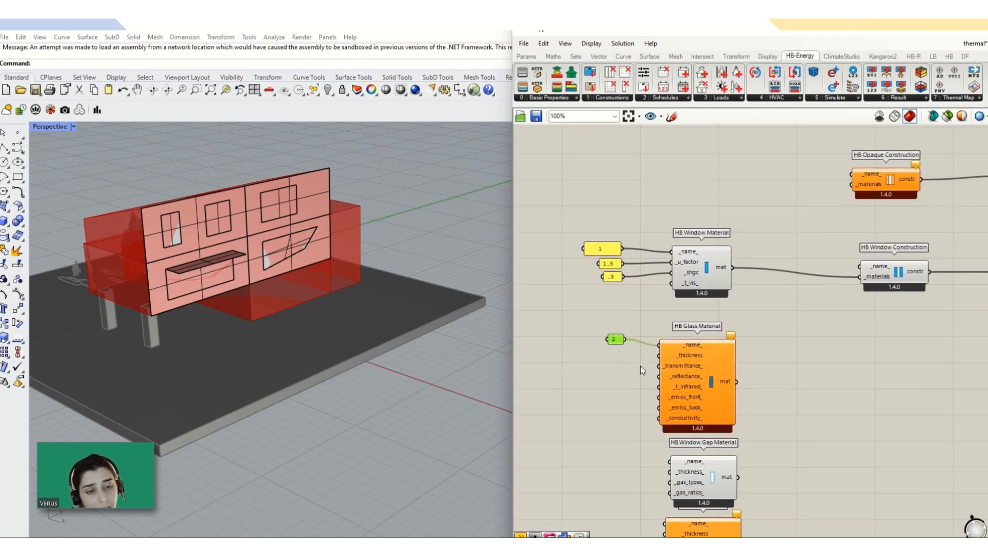
- Add a panel containing .2 and connect it to the _thickness input of the upper HB Glass Material
{"action": "double_click", "coordinate": [636, 354]}
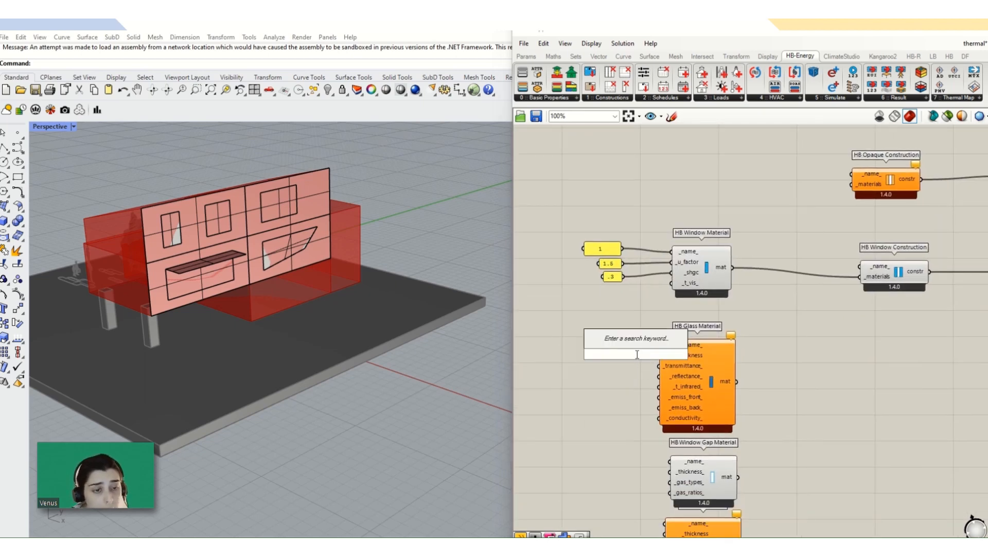
{"action": "type", "text": "panel"}
{"action": "key", "text": "Return"}
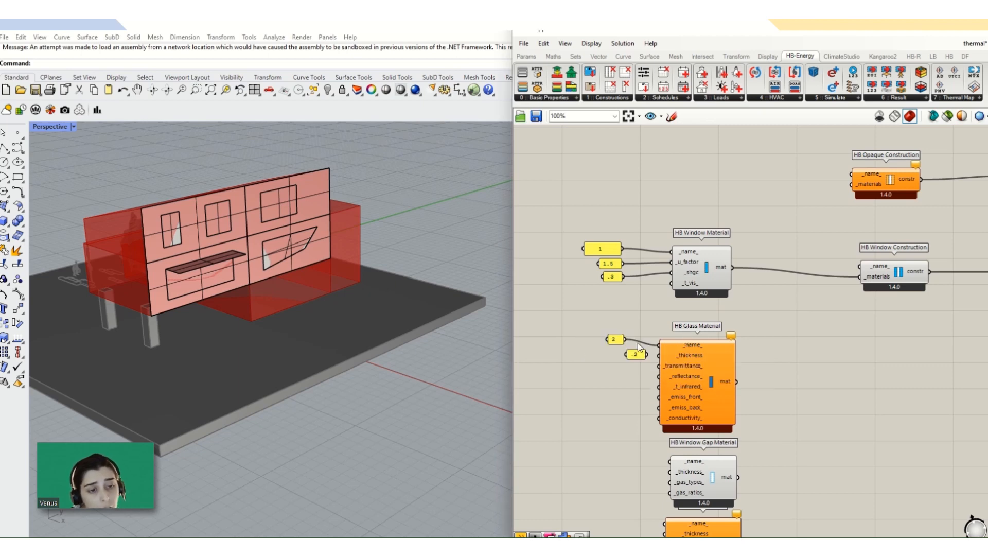
{"action": "mouse_move", "coordinate": [643, 355]}
{"action": "left_mouse_down"}
{"action": "mouse_move", "coordinate": [617, 357]}
{"action": "mouse_move", "coordinate": [646, 354]}
{"action": "left_mouse_up"}
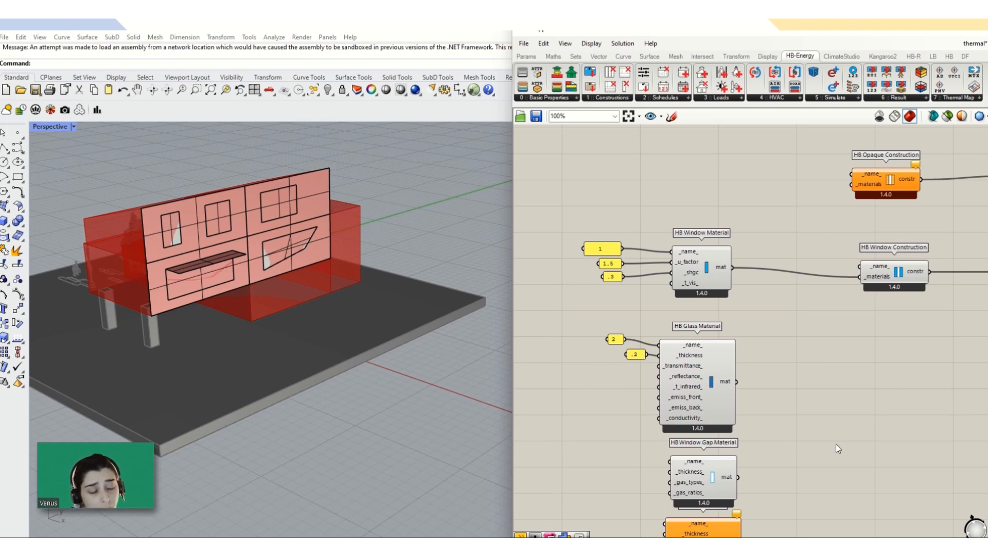
- Duplicate HB Window Construction below the original and disconnect HB Window Material from the copy's _materials input
{"action": "scroll", "coordinate": [836, 443], "scroll_direction": "down", "scroll_amount": 2}
{"action": "right_click_drag", "start_coordinate": [835, 348], "coordinate": [738, 318]}
{"action": "left_click", "coordinate": [767, 217]}
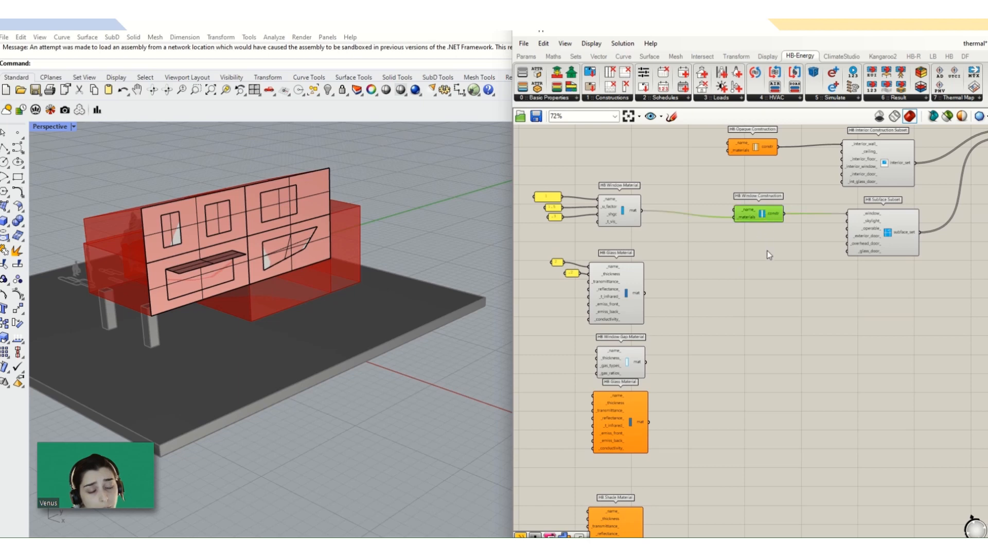
{"action": "left_click_drag", "start_coordinate": [762, 216], "coordinate": [764, 350], "text": "alt"}
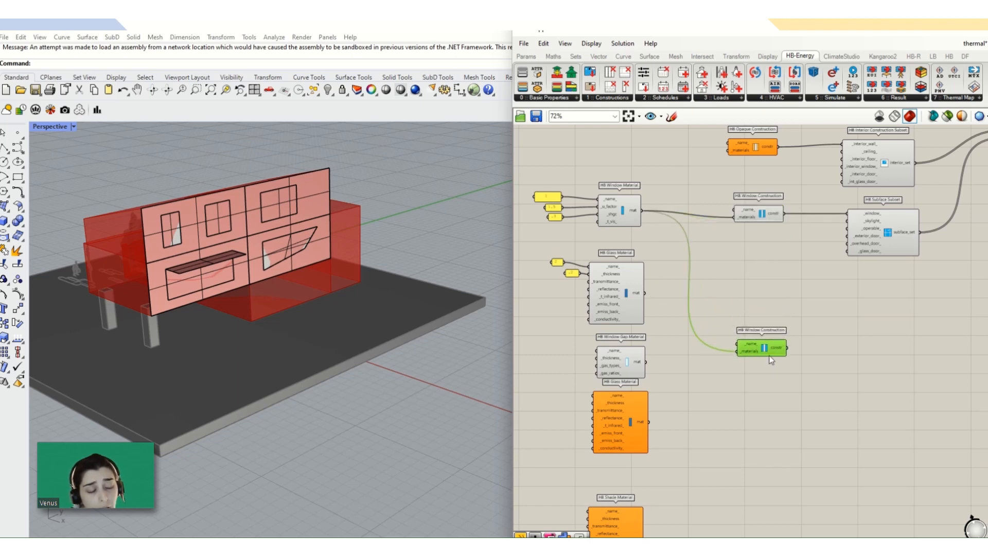
{"action": "left_click", "coordinate": [793, 180]}
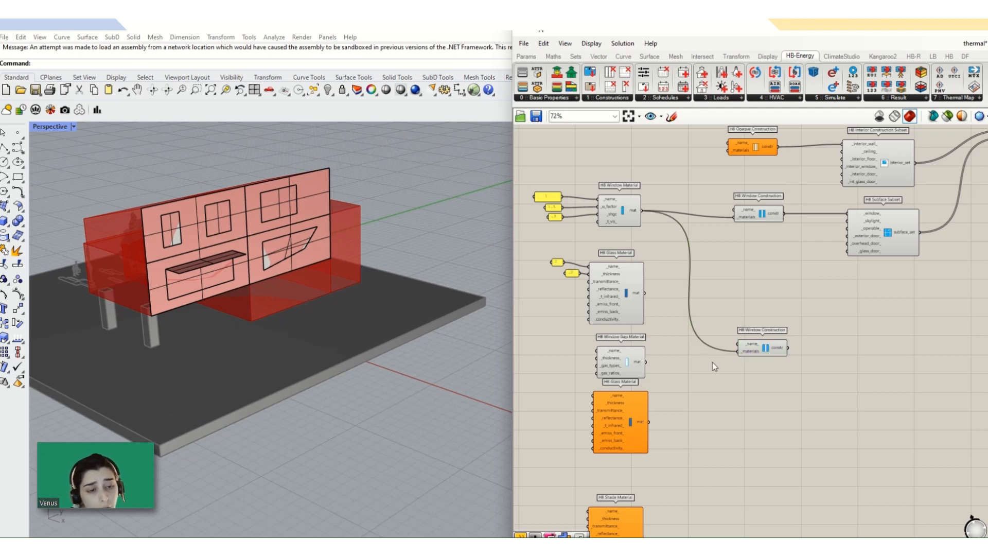
{"action": "right_click", "coordinate": [740, 350]}
{"action": "mouse_move", "coordinate": [794, 353]}
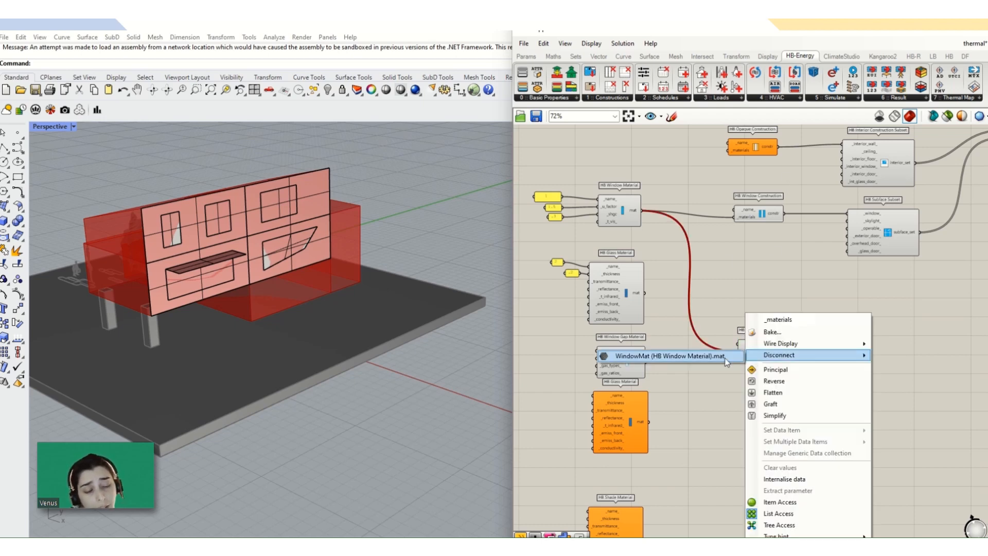
{"action": "left_click", "coordinate": [664, 354]}
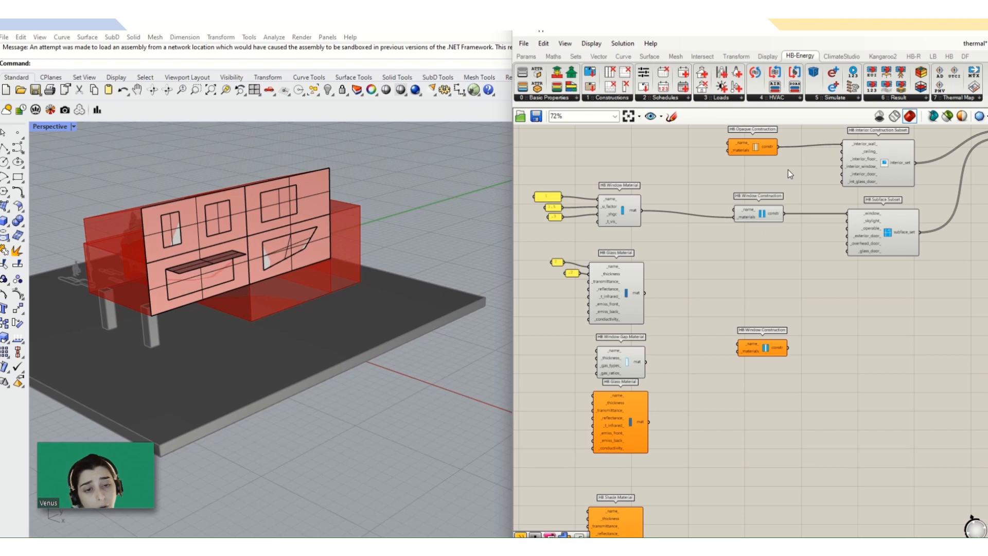
- Group HB Window Material, its value panels and the original HB Window Construction
{"action": "left_click_drag", "start_coordinate": [789, 168], "coordinate": [519, 236]}
{"action": "middle_click", "coordinate": [604, 187]}
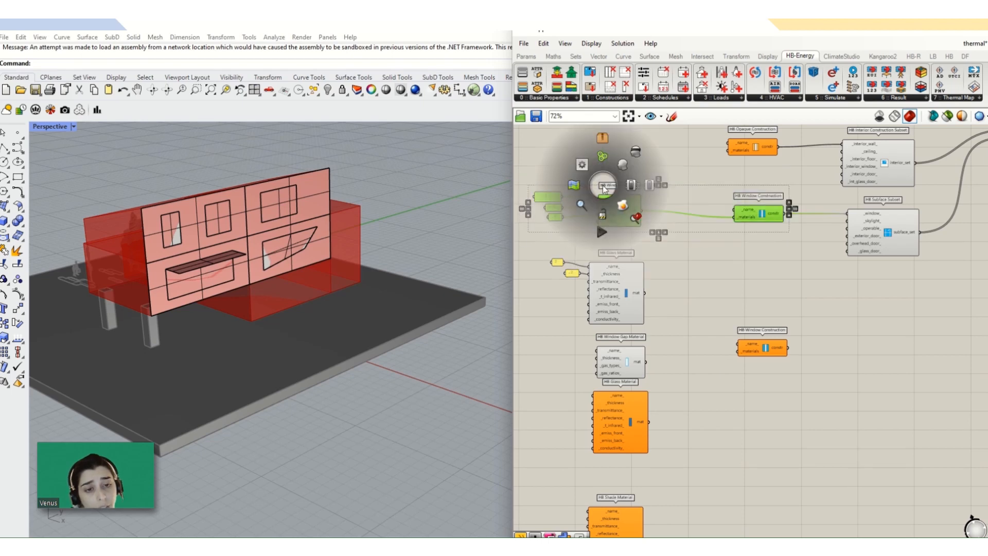
{"action": "left_click", "coordinate": [602, 156]}
{"action": "right_click_drag", "start_coordinate": [738, 260], "coordinate": [740, 303]}
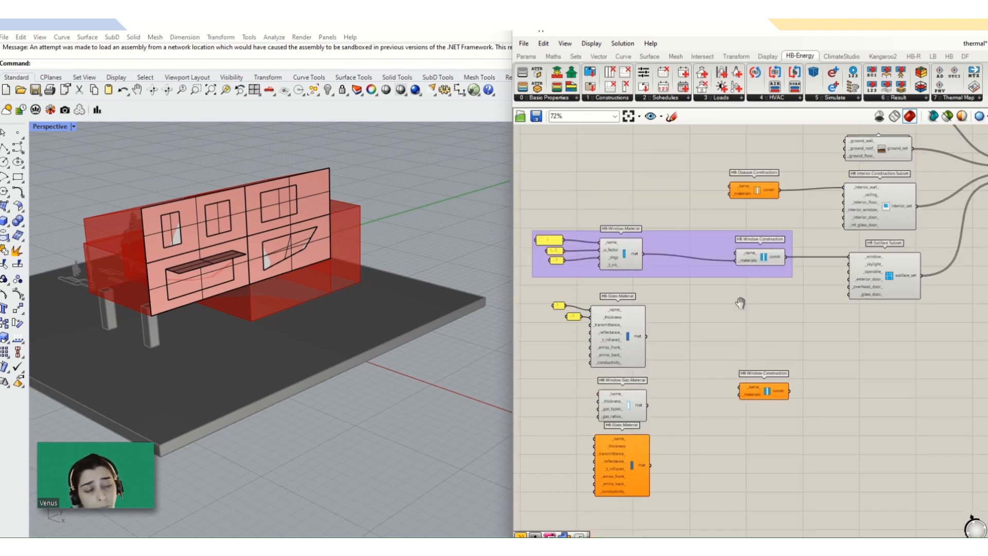
- Examine the descriptions of the optional inputs of HB Glass Material, from transmittance to conductivity
{"action": "scroll", "coordinate": [815, 329], "scroll_direction": "up", "scroll_amount": 4}
{"action": "left_click", "coordinate": [853, 322]}
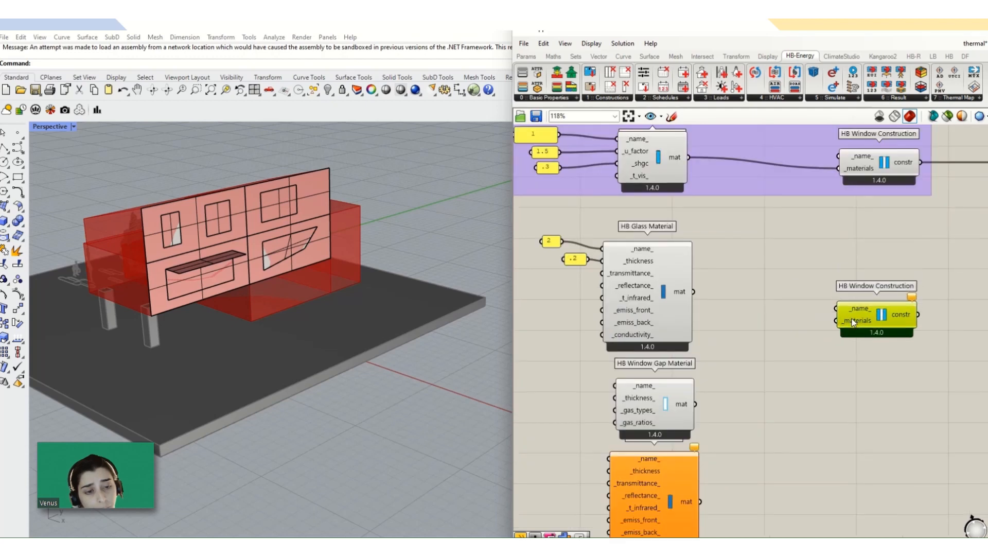
{"action": "left_click_drag", "start_coordinate": [852, 321], "coordinate": [853, 324]}
{"action": "mouse_move", "coordinate": [644, 274]}
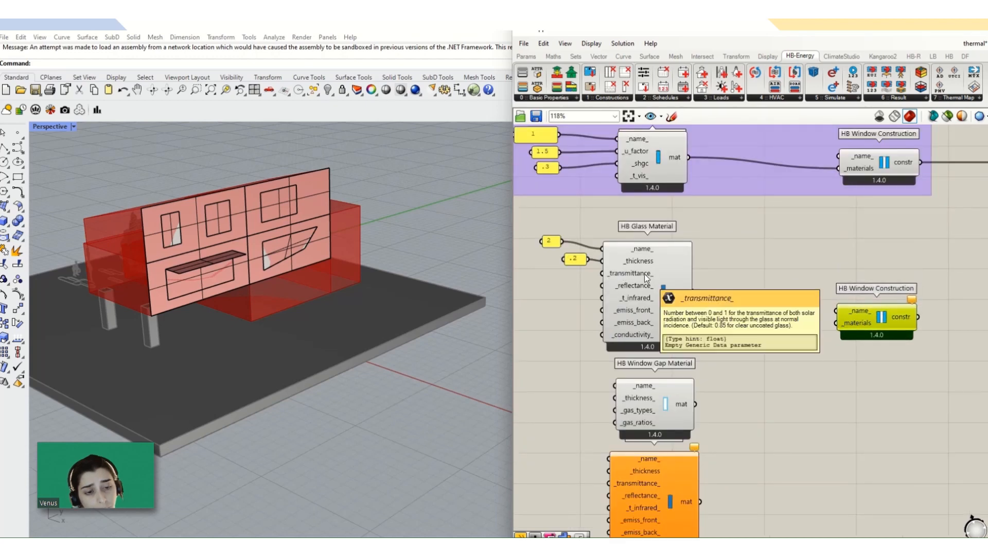
{"action": "mouse_move", "coordinate": [632, 290]}
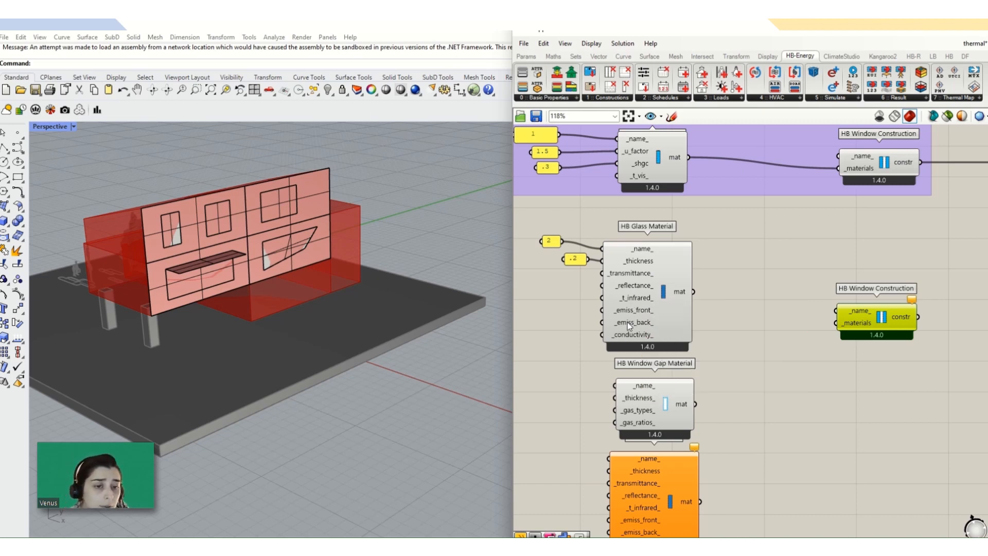
{"action": "mouse_move", "coordinate": [631, 337]}
{"action": "mouse_move", "coordinate": [664, 324]}
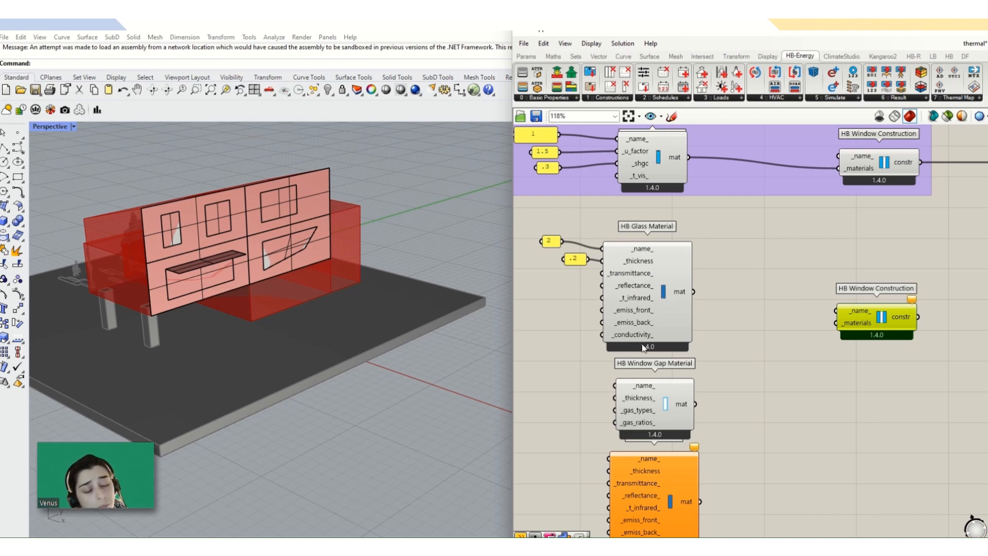
{"action": "right_click_drag", "start_coordinate": [736, 384], "coordinate": [751, 370]}
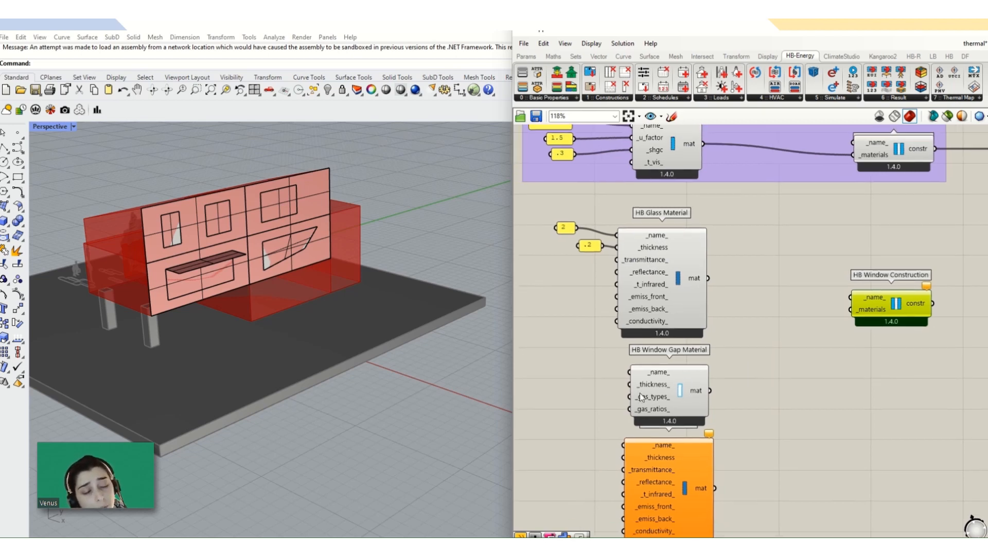
- Add a panel containing 2-1 and connect it to the _name_ input of HB Window Gap Material
{"action": "double_click", "coordinate": [600, 387]}
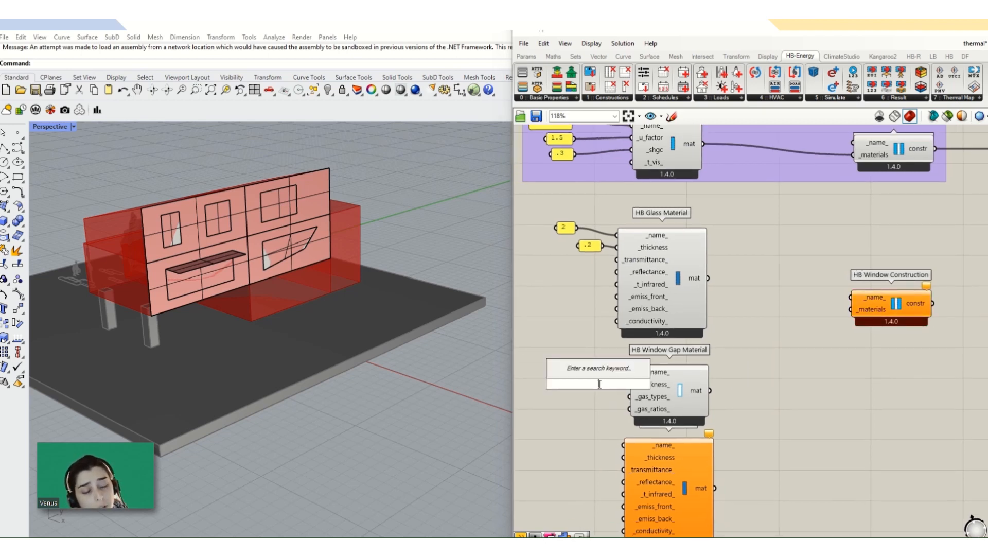
{"action": "type", "text": "\"2"}
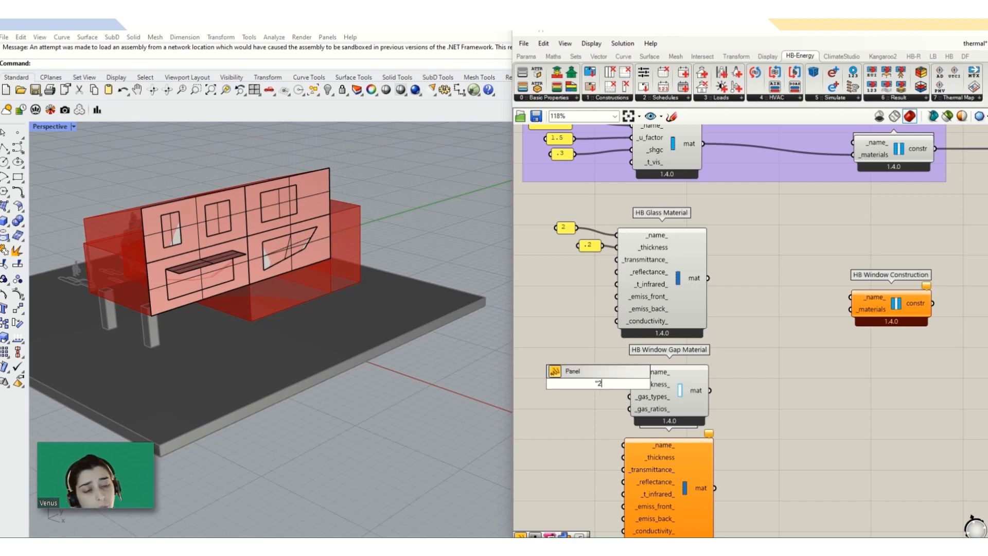
{"action": "type", "text": "-1"}
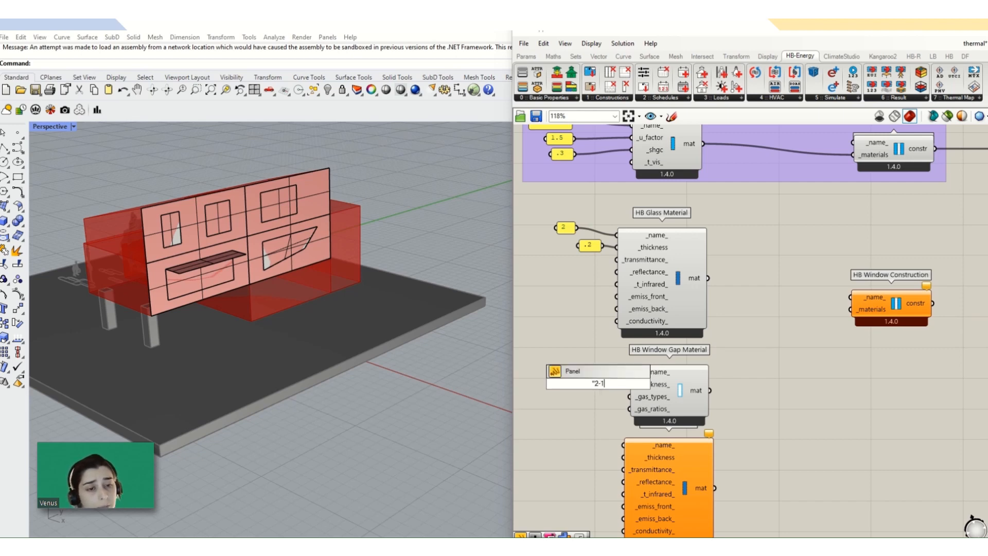
{"action": "key", "text": "Return"}
{"action": "left_click_drag", "start_coordinate": [600, 384], "coordinate": [631, 372]}
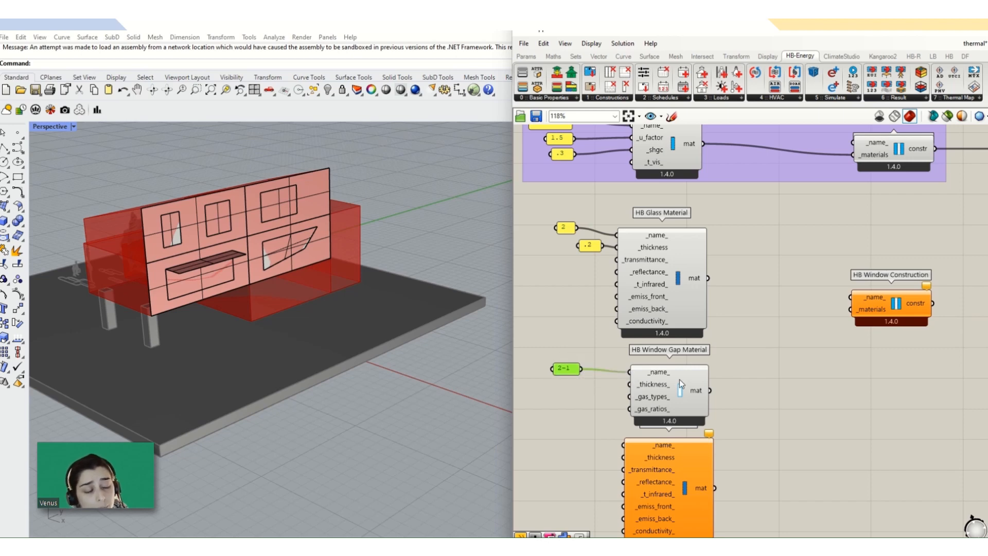
{"action": "left_click", "coordinate": [601, 387]}
{"action": "double_click", "coordinate": [601, 390]}
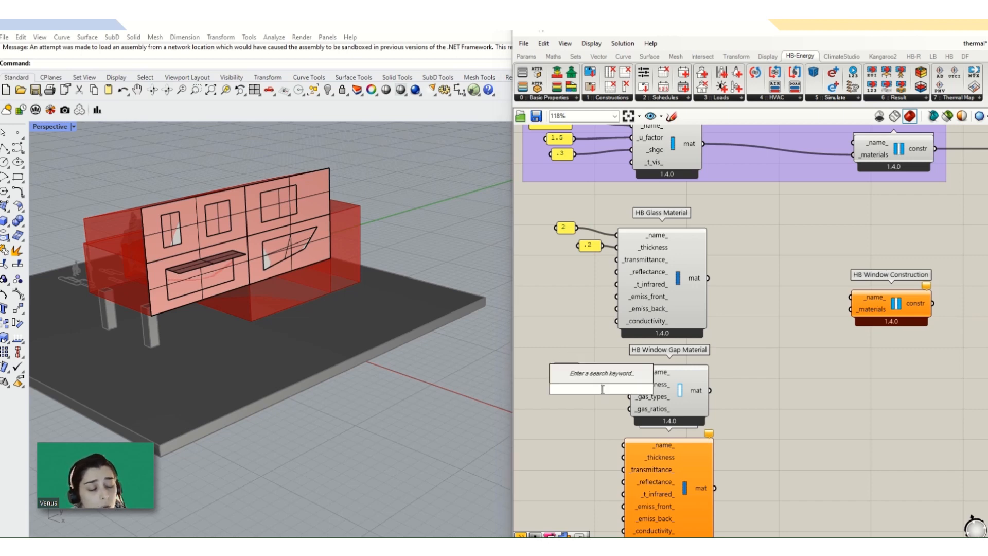
{"action": "type", "text": ".2"}
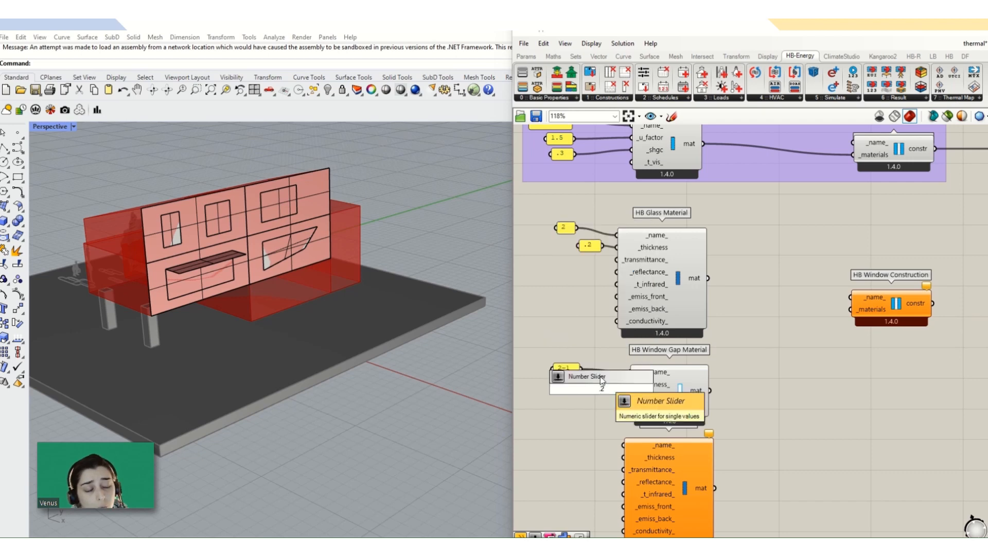
{"action": "left_click", "coordinate": [601, 375]}
{"action": "left_click_drag", "start_coordinate": [582, 389], "coordinate": [489, 392]}
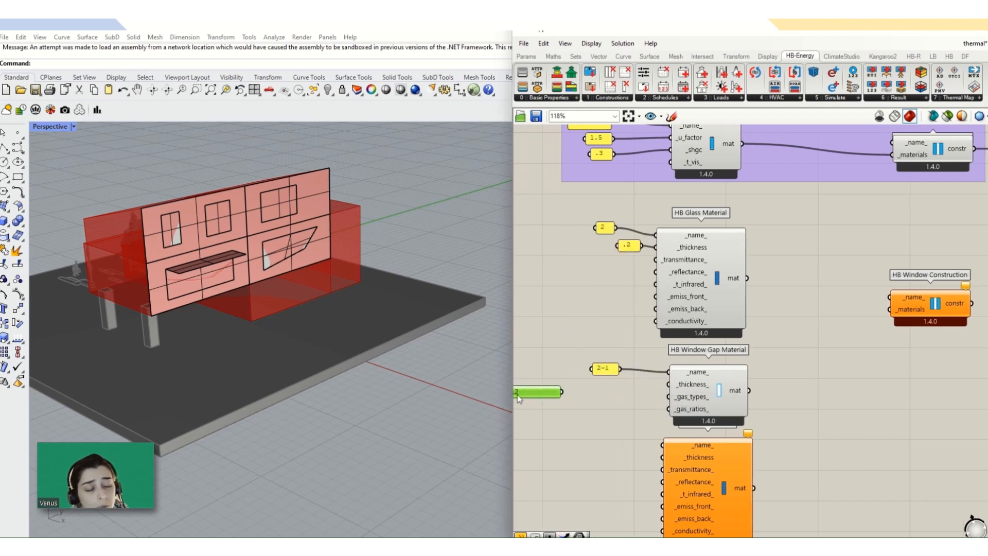
{"action": "key", "text": "Delete"}
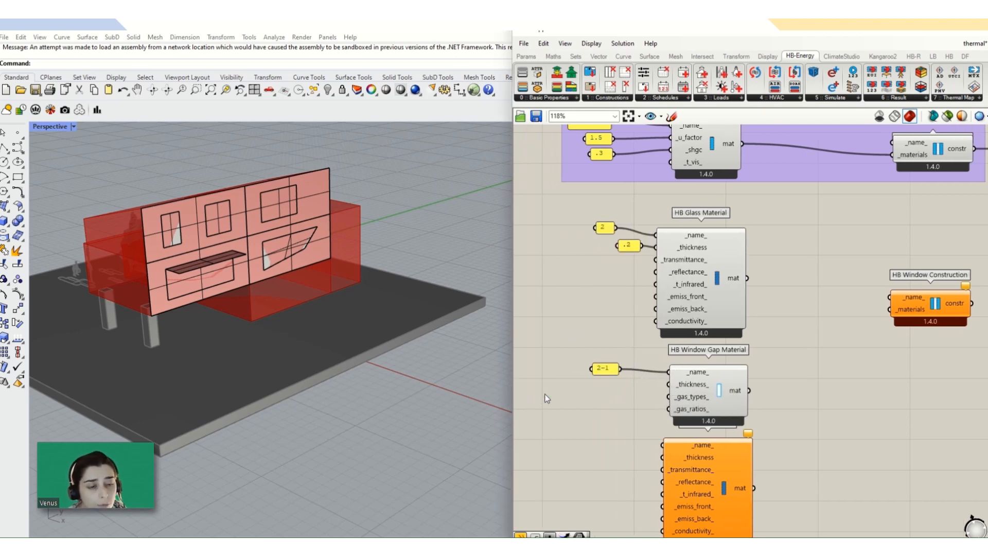
- Add a panel containing .2 and connect it to the _thickness_ input of HB Window Gap Material
{"action": "double_click", "coordinate": [572, 402]}
{"action": "type", "text": "\""}
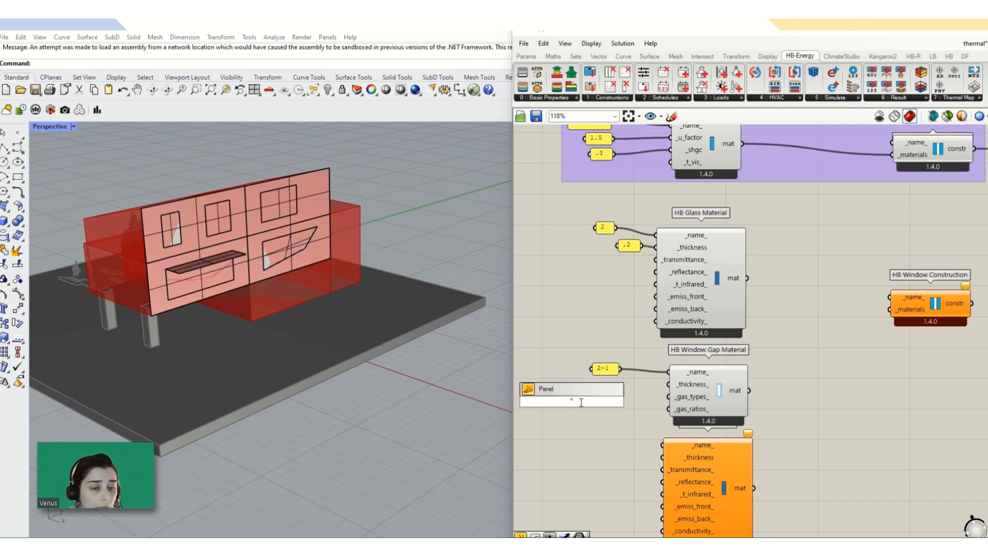
{"action": "type", "text": ".2"}
{"action": "key", "text": "Return"}
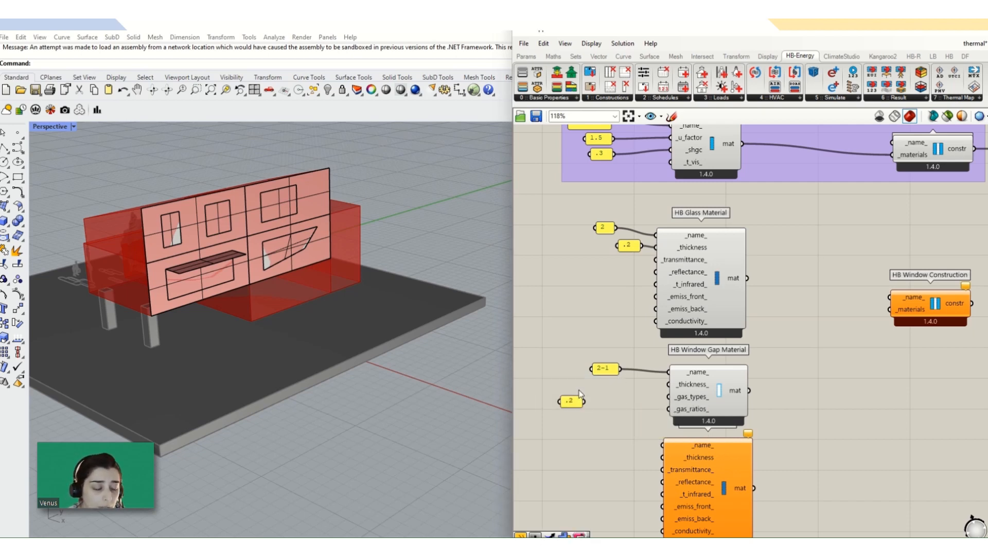
{"action": "left_click_drag", "start_coordinate": [584, 401], "coordinate": [670, 386]}
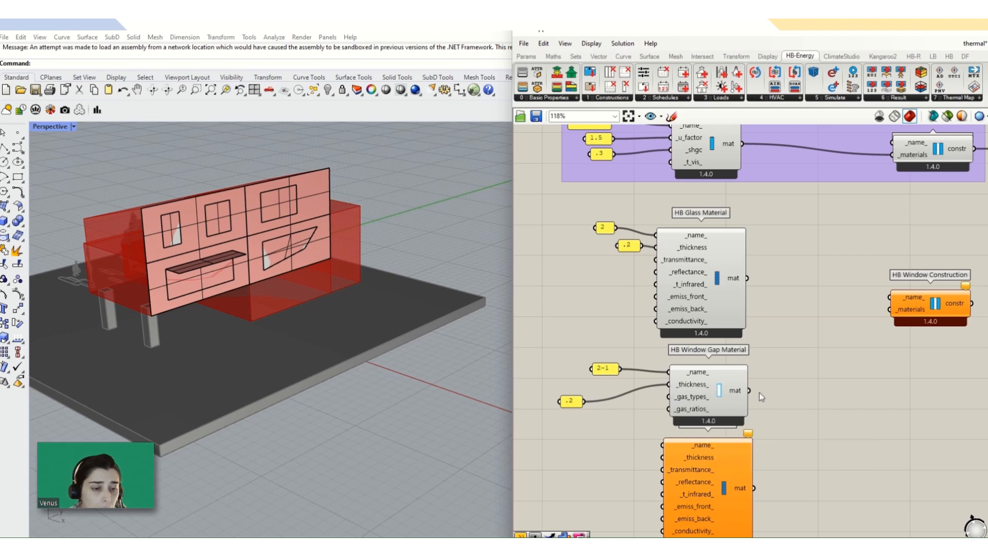
- Add a Merge component, feeding the HB Glass Material into D1 and D3 and the HB Window Gap Material into D2
{"action": "double_click", "coordinate": [811, 371]}
{"action": "type", "text": "merg"}
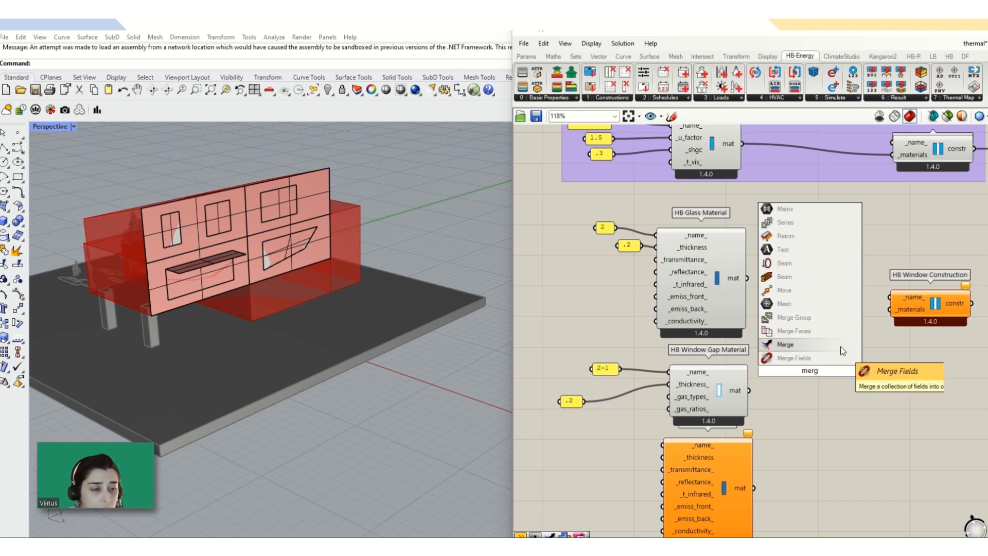
{"action": "left_click", "coordinate": [836, 344]}
{"action": "left_click_drag", "start_coordinate": [813, 370], "coordinate": [830, 381]}
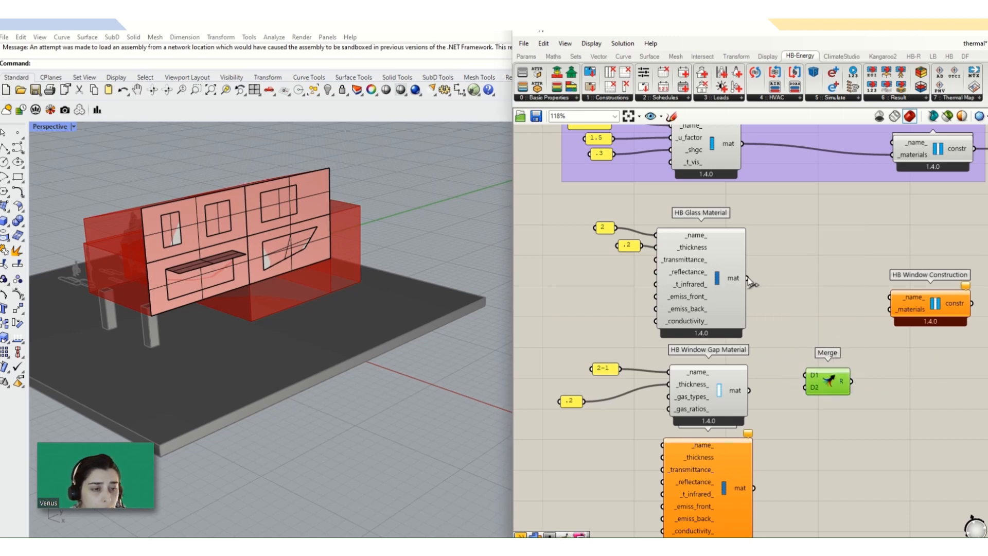
{"action": "left_click_drag", "start_coordinate": [747, 278], "coordinate": [807, 375]}
{"action": "left_click_drag", "start_coordinate": [749, 390], "coordinate": [806, 387]}
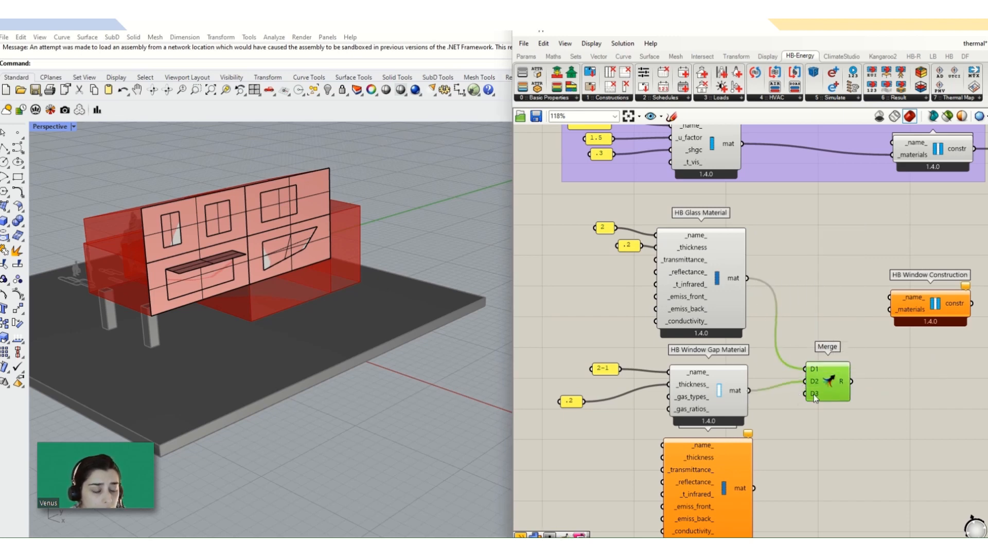
{"action": "scroll", "coordinate": [815, 400], "scroll_direction": "up", "scroll_amount": 3}
{"action": "left_click_drag", "start_coordinate": [686, 171], "coordinate": [797, 393]}
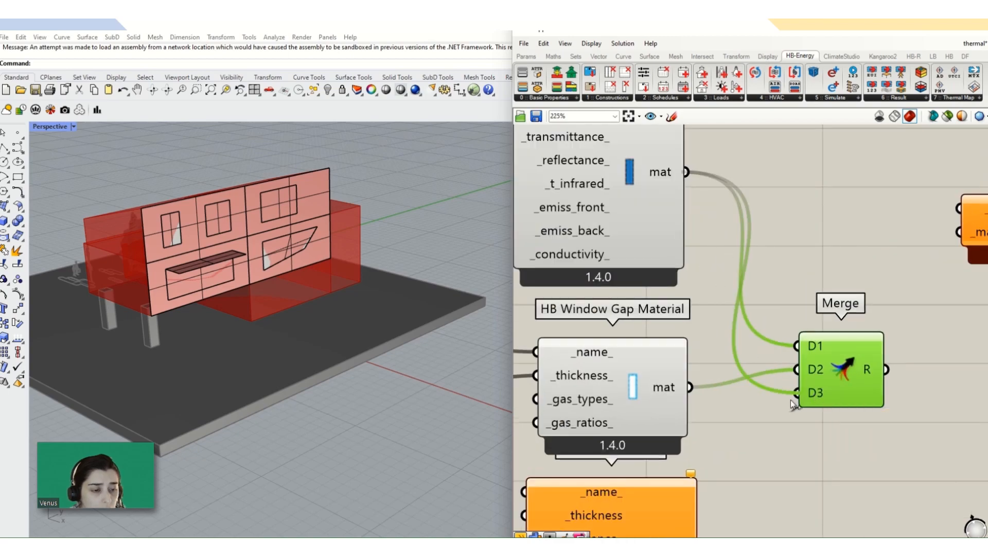
- Remove the unused D4 input from the Merge component
{"action": "scroll", "coordinate": [750, 400], "scroll_direction": "down", "scroll_amount": 3}
{"action": "scroll", "coordinate": [789, 398], "scroll_direction": "up", "scroll_amount": 2}
{"action": "scroll", "coordinate": [790, 398], "scroll_direction": "up", "scroll_amount": 3}
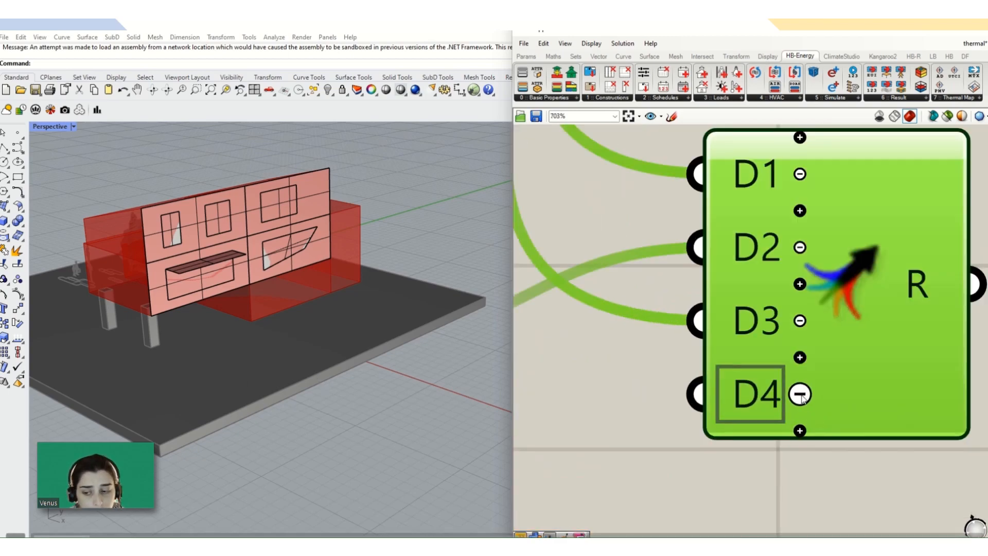
{"action": "left_click", "coordinate": [798, 398]}
{"action": "scroll", "coordinate": [793, 396], "scroll_direction": "down", "scroll_amount": 4}
{"action": "scroll", "coordinate": [735, 390], "scroll_direction": "down", "scroll_amount": 2}
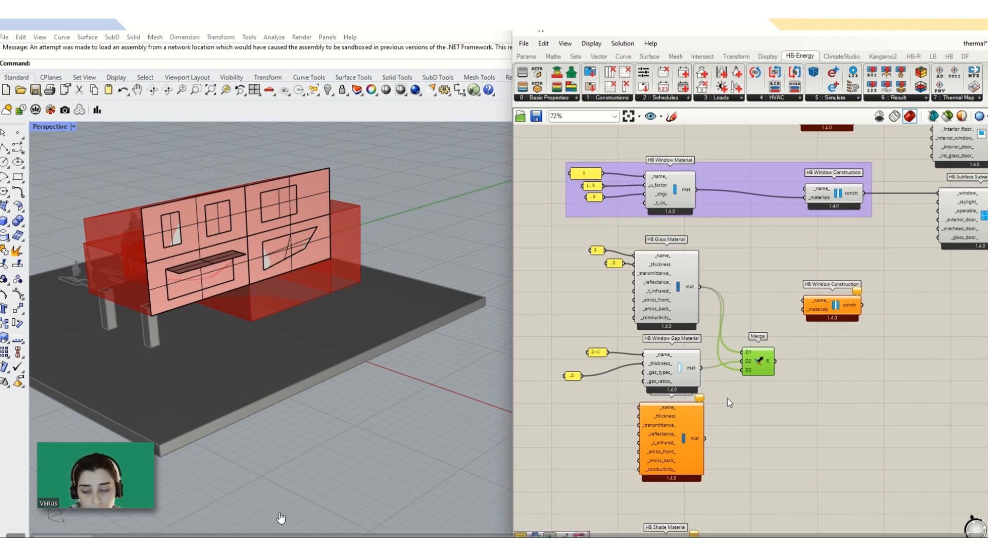
- Delete the unconnected HB Glass Material copy and connect Merge's R output to the _materials input of the lower HB Window Construction
{"action": "scroll", "coordinate": [720, 427], "scroll_direction": "up", "scroll_amount": 3}
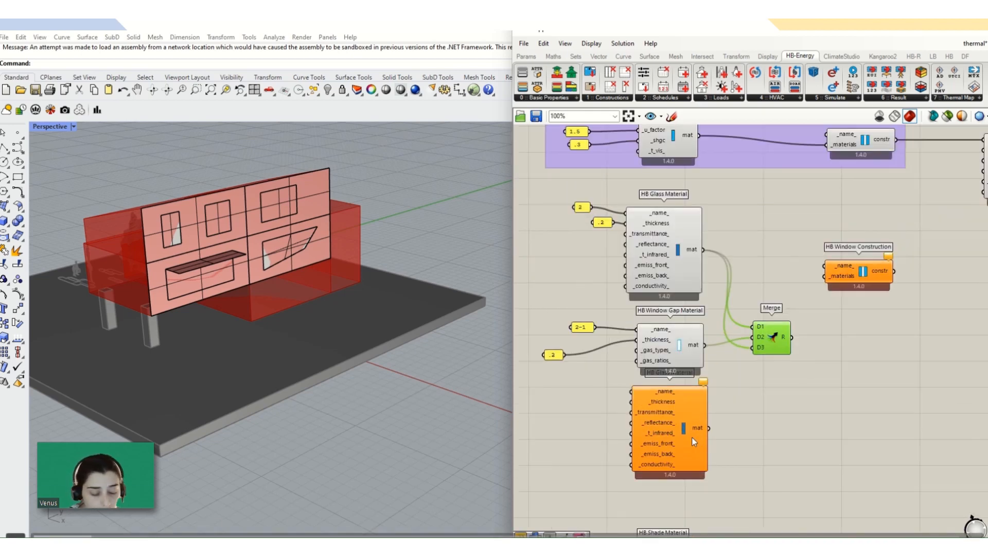
{"action": "left_click", "coordinate": [692, 437]}
{"action": "key", "text": "Delete"}
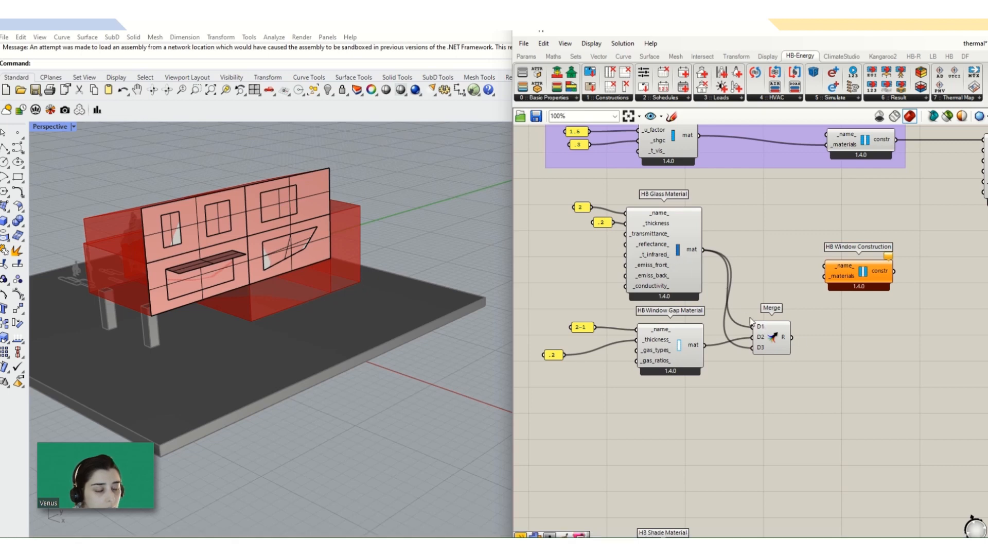
{"action": "left_click_drag", "start_coordinate": [793, 337], "coordinate": [821, 277]}
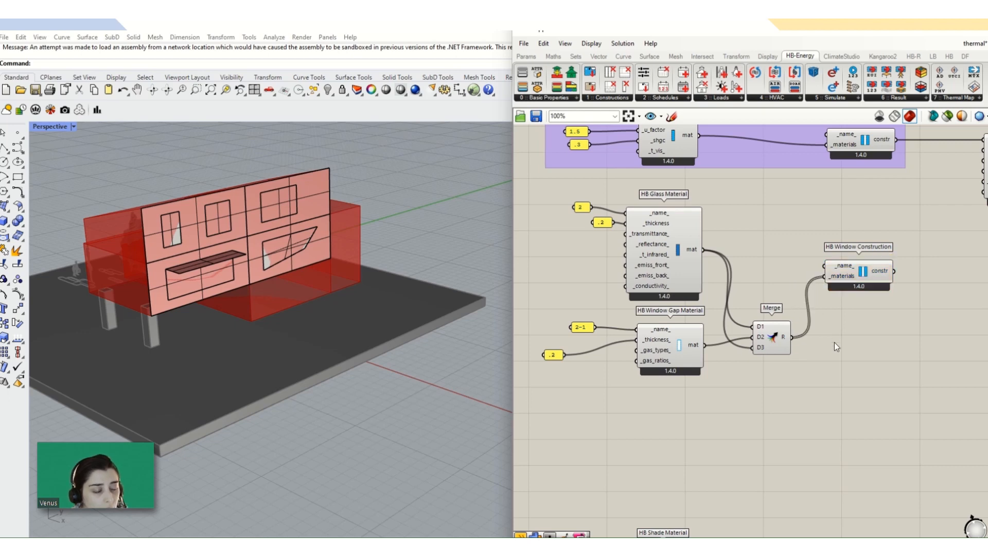
- Group the glass and gap materials with their panels, the Merge component and the lower HB Window Construction
{"action": "scroll", "coordinate": [783, 336], "scroll_direction": "down", "scroll_amount": 3}
{"action": "left_click_drag", "start_coordinate": [864, 245], "coordinate": [566, 386]}
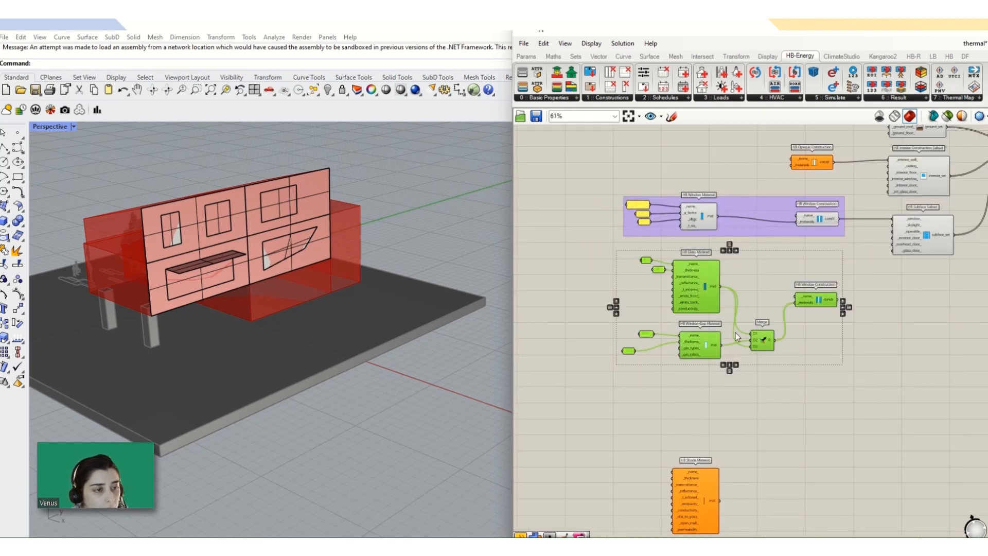
{"action": "middle_click", "coordinate": [736, 333]}
{"action": "left_click", "coordinate": [740, 300]}
{"action": "left_click", "coordinate": [786, 251]}
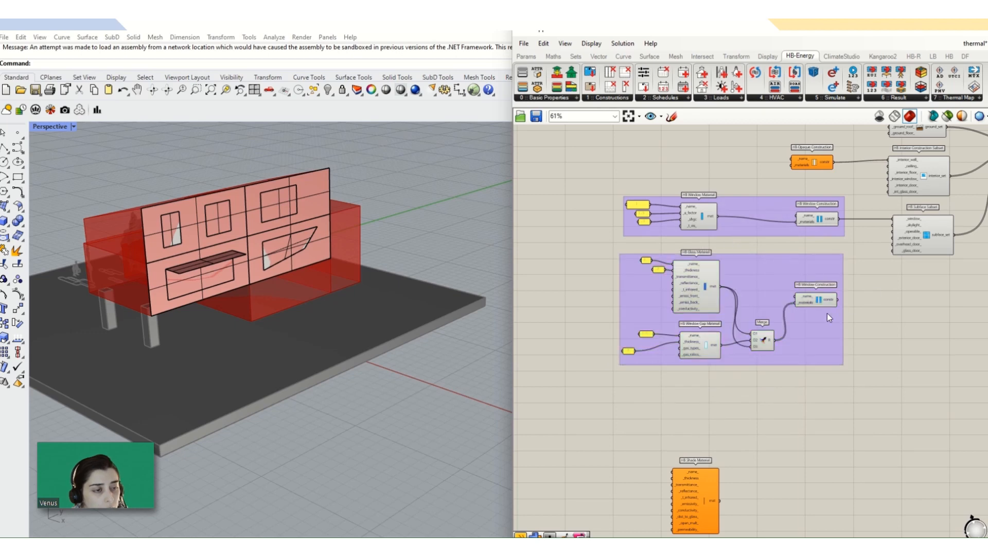
- Connect the lower HB Window Construction's constr output to the _window_ input of HB Subface Subset, replacing the upper construction
{"action": "scroll", "coordinate": [838, 299], "scroll_direction": "up", "scroll_amount": 1}
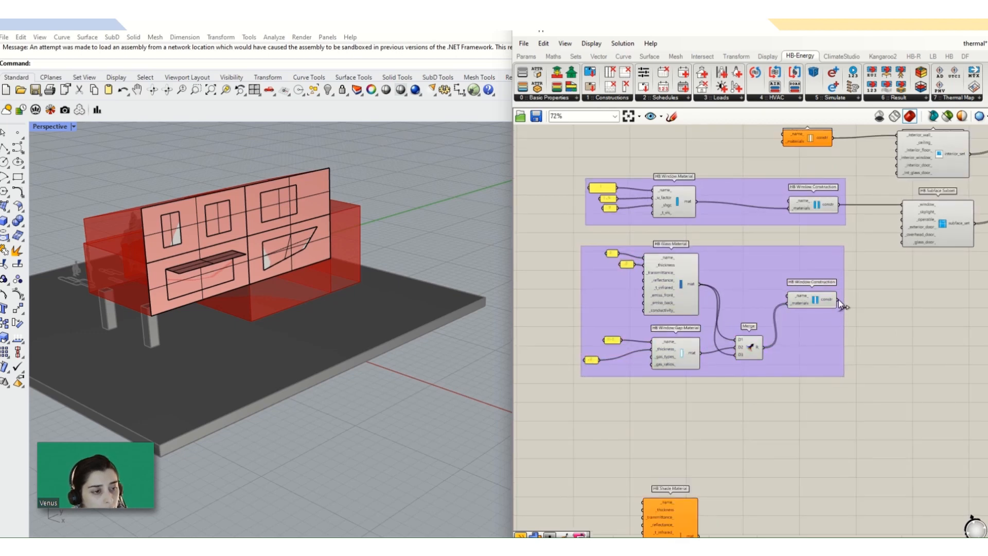
{"action": "left_click_drag", "start_coordinate": [838, 299], "coordinate": [903, 204]}
{"action": "scroll", "coordinate": [795, 396], "scroll_direction": "down", "scroll_amount": 3}
{"action": "right_click_drag", "start_coordinate": [843, 391], "coordinate": [775, 413]}
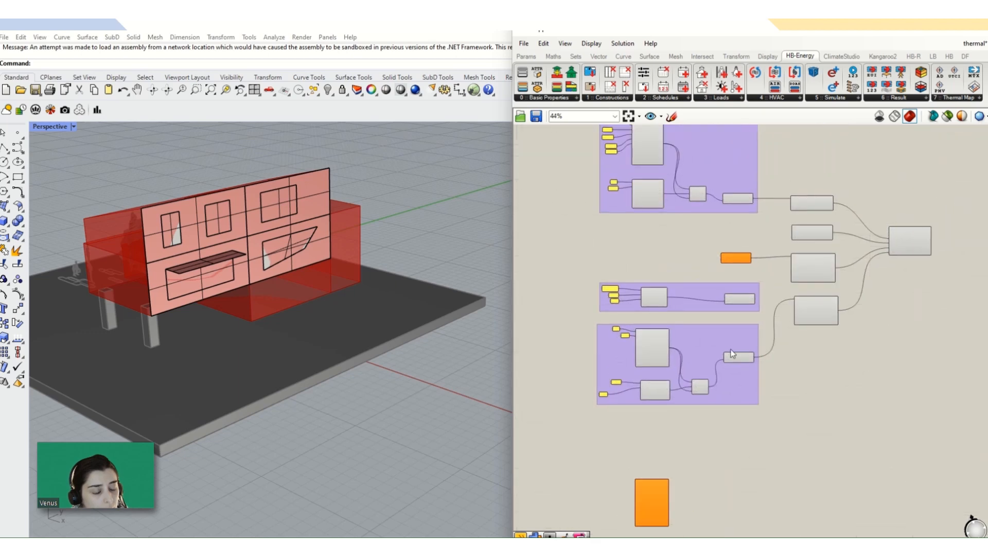
- Review the Option 2 network from the material groups through the subsets to the construction set component
{"action": "scroll", "coordinate": [838, 295], "scroll_direction": "up", "scroll_amount": 3}
{"action": "scroll", "coordinate": [828, 267], "scroll_direction": "down", "scroll_amount": 3}
{"action": "right_click_drag", "start_coordinate": [828, 267], "coordinate": [794, 277]}
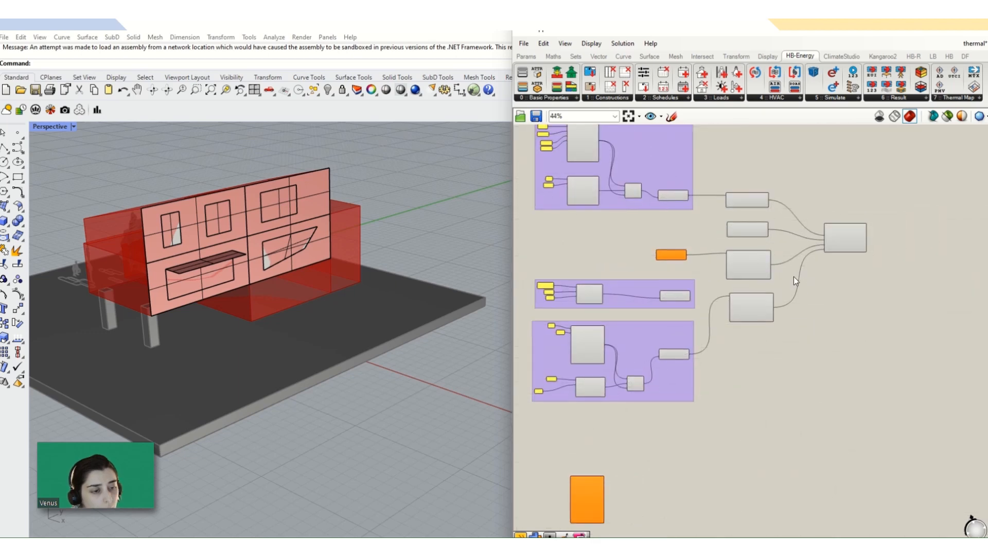
{"action": "scroll", "coordinate": [866, 225], "scroll_direction": "up", "scroll_amount": 3}
{"action": "scroll", "coordinate": [879, 233], "scroll_direction": "down", "scroll_amount": 5}
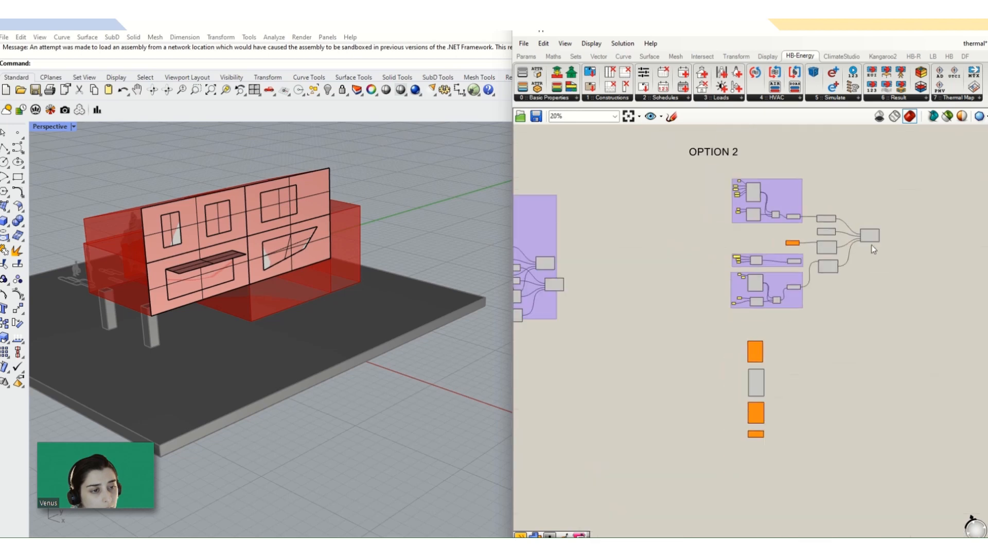
{"action": "right_click_drag", "start_coordinate": [872, 245], "coordinate": [899, 331]}
{"action": "scroll", "coordinate": [899, 332], "scroll_direction": "down", "scroll_amount": 3}
{"action": "right_click_drag", "start_coordinate": [706, 319], "coordinate": [818, 312]}
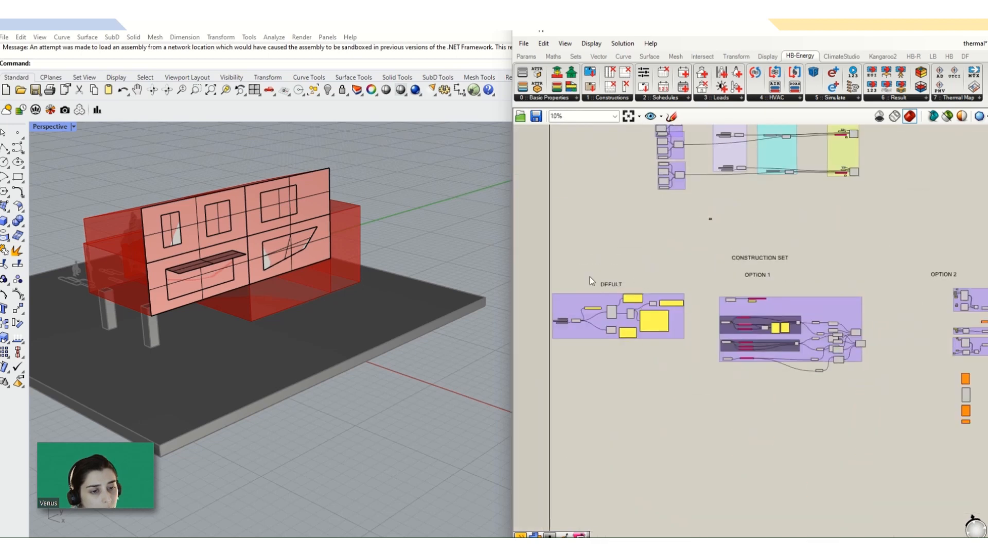
- Examine how the DEFULT group deconstructs its climate-based construction set, and review the available Honeybee construction components
{"action": "scroll", "coordinate": [631, 297], "scroll_direction": "up", "scroll_amount": 10}
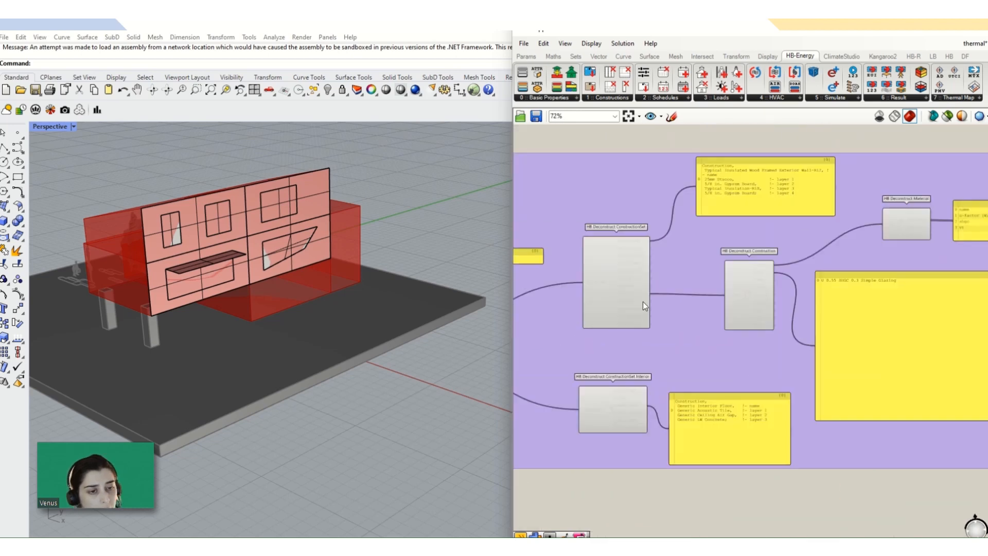
{"action": "scroll", "coordinate": [777, 280], "scroll_direction": "down", "scroll_amount": 3}
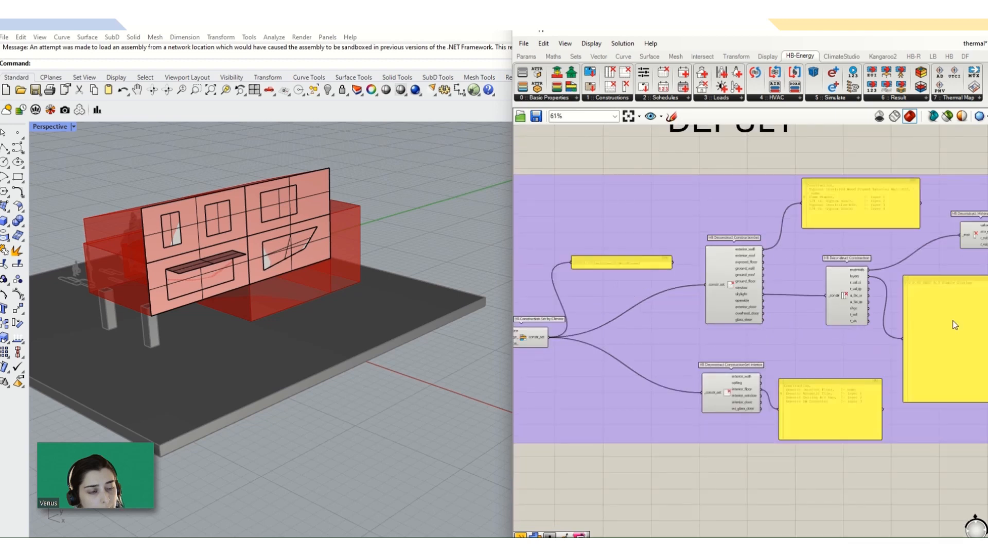
{"action": "right_click_drag", "start_coordinate": [952, 327], "coordinate": [739, 318]}
{"action": "scroll", "coordinate": [804, 256], "scroll_direction": "up", "scroll_amount": 3}
{"action": "scroll", "coordinate": [705, 259], "scroll_direction": "down", "scroll_amount": 2}
{"action": "right_click_drag", "start_coordinate": [744, 259], "coordinate": [972, 269]}
{"action": "right_click_drag", "start_coordinate": [688, 292], "coordinate": [809, 278]}
{"action": "right_click_drag", "start_coordinate": [597, 363], "coordinate": [671, 354]}
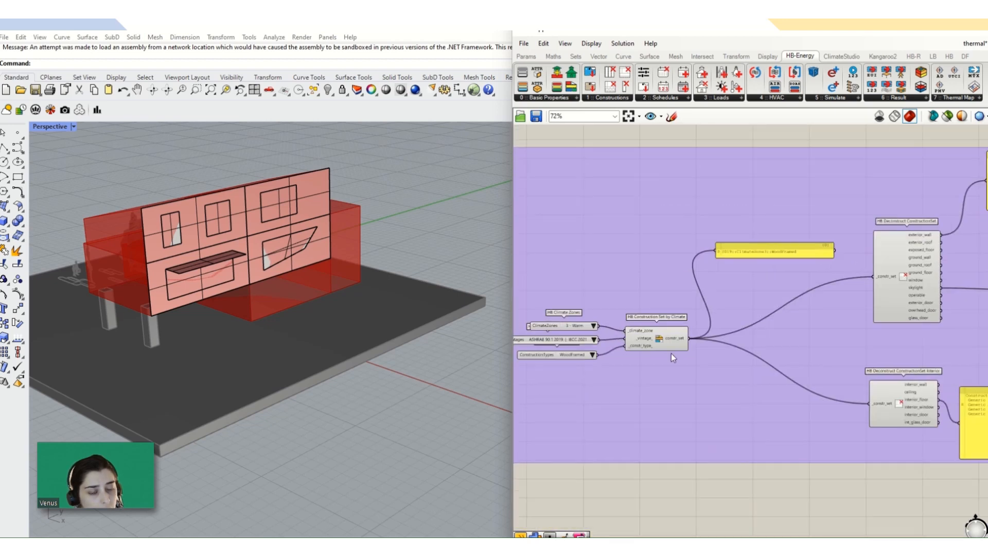
{"action": "scroll", "coordinate": [623, 325], "scroll_direction": "down", "scroll_amount": 2}
{"action": "scroll", "coordinate": [772, 296], "scroll_direction": "up", "scroll_amount": 4}
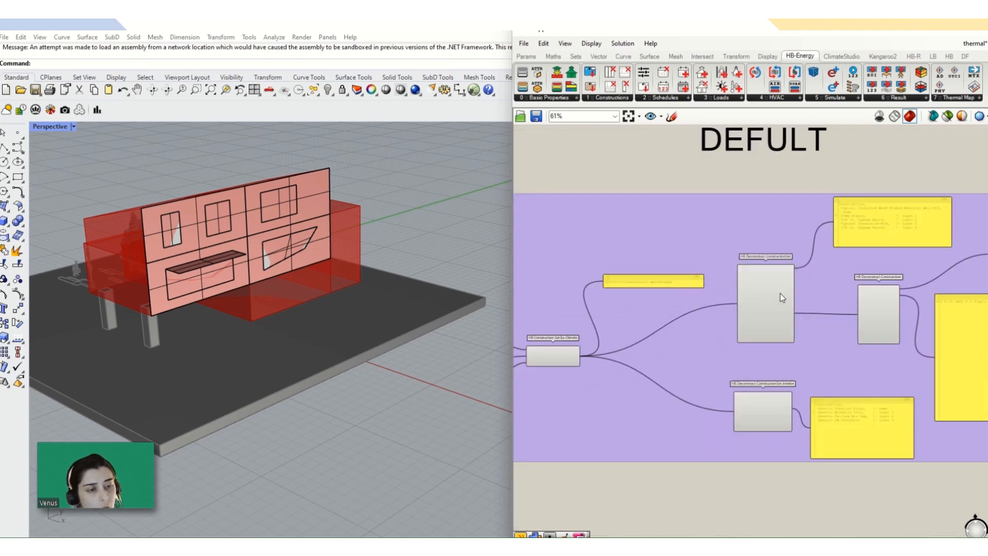
{"action": "scroll", "coordinate": [790, 321], "scroll_direction": "down", "scroll_amount": 3}
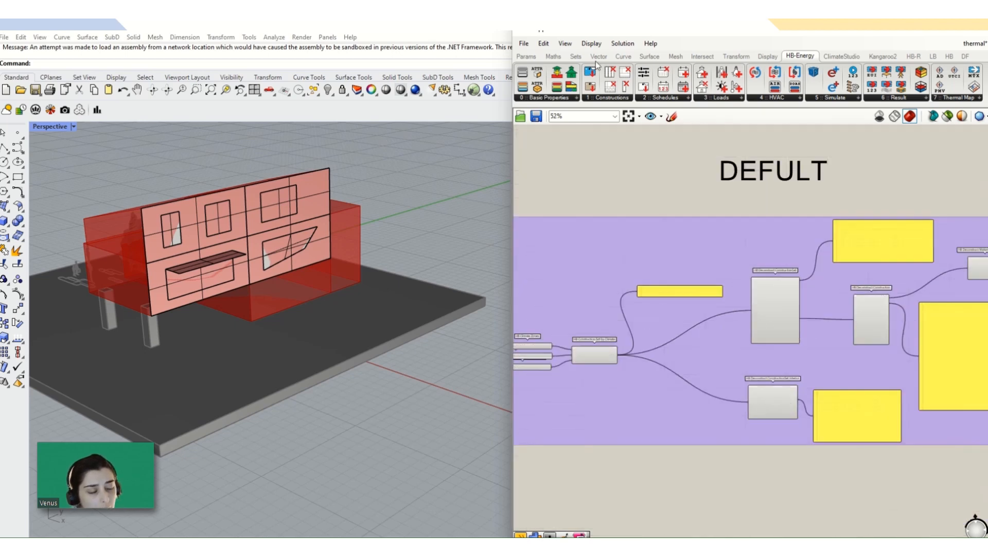
{"action": "left_click", "coordinate": [595, 99]}
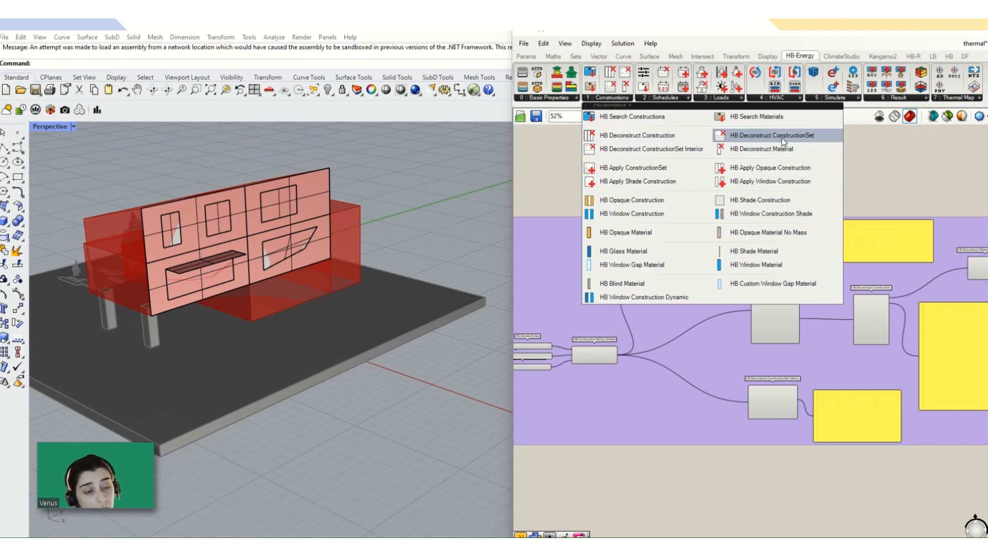
{"action": "scroll", "coordinate": [723, 401], "scroll_direction": "down", "scroll_amount": 6}
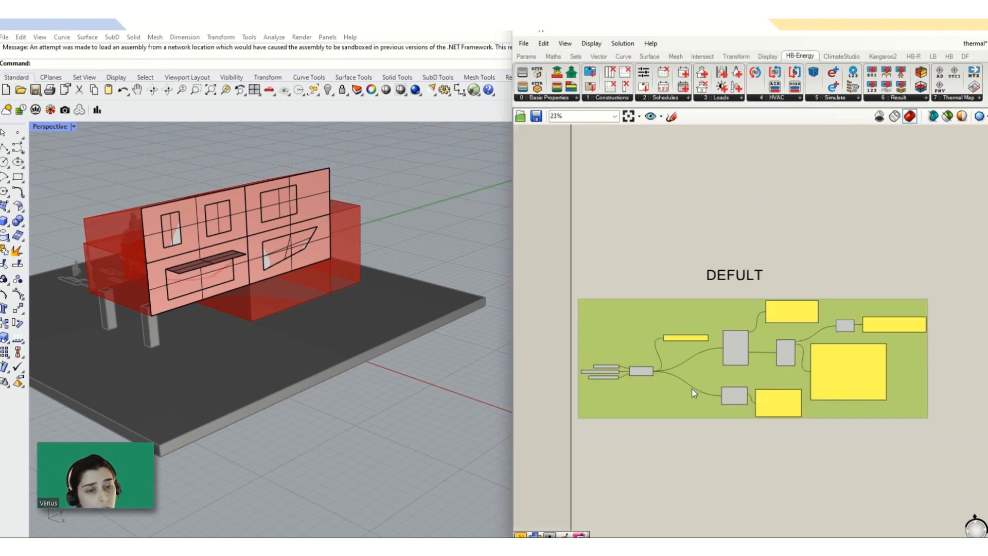
{"action": "scroll", "coordinate": [824, 393], "scroll_direction": "up", "scroll_amount": 5}
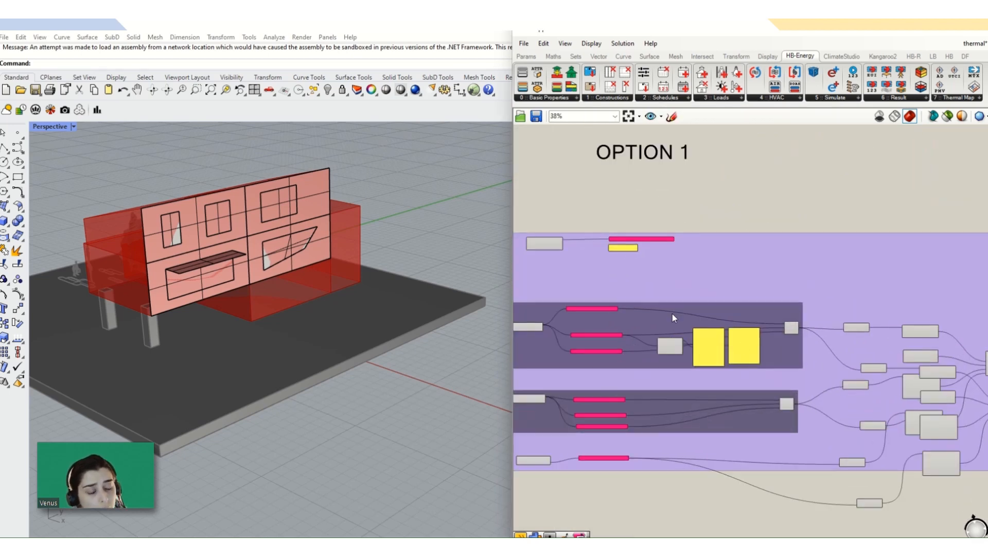
- Review the Option 1 network from the construction and material searches through the opaque and window constructions to the construction sets
{"action": "scroll", "coordinate": [674, 318], "scroll_direction": "up", "scroll_amount": 3}
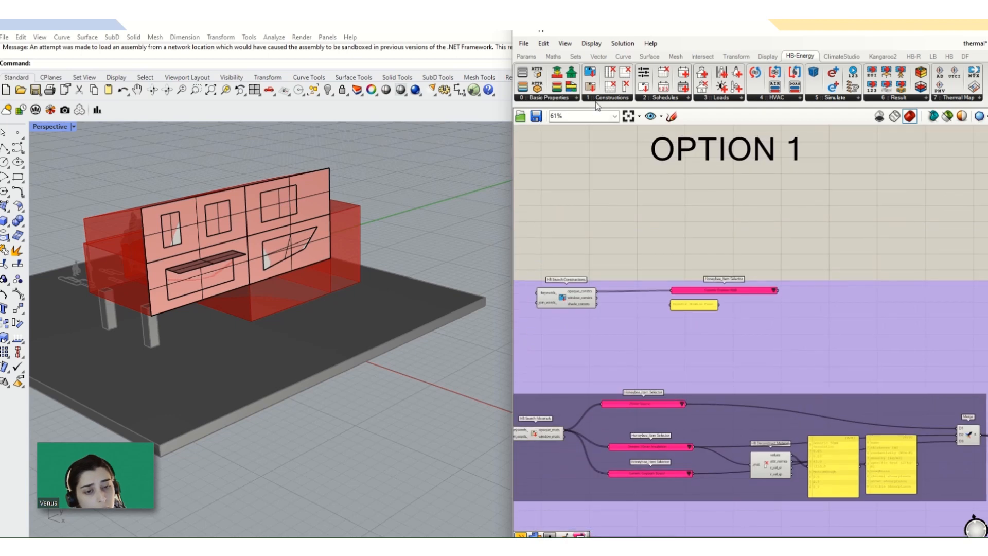
{"action": "left_click", "coordinate": [598, 99]}
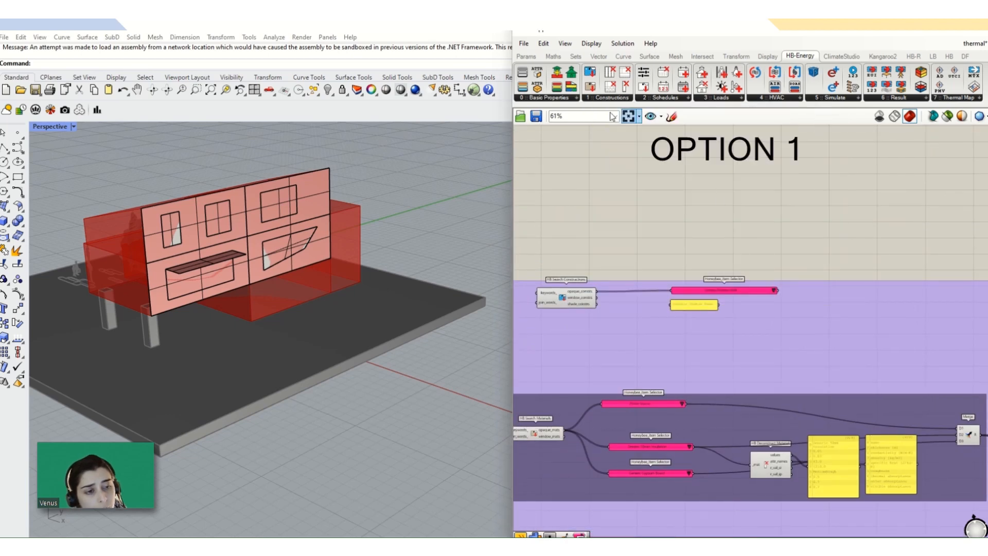
{"action": "scroll", "coordinate": [641, 247], "scroll_direction": "down", "scroll_amount": 3}
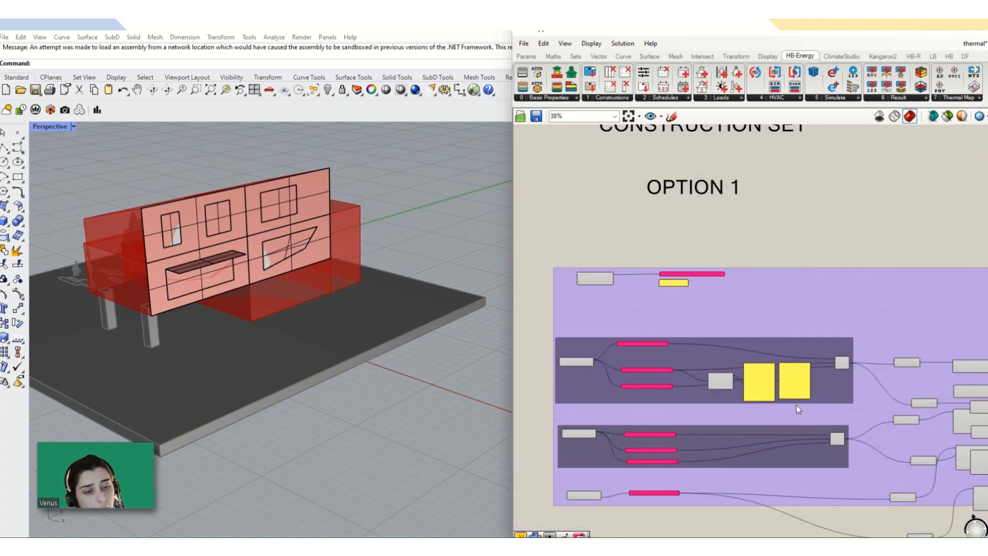
{"action": "scroll", "coordinate": [795, 404], "scroll_direction": "up", "scroll_amount": 3}
{"action": "scroll", "coordinate": [680, 319], "scroll_direction": "down", "scroll_amount": 3}
{"action": "scroll", "coordinate": [635, 302], "scroll_direction": "up", "scroll_amount": 3}
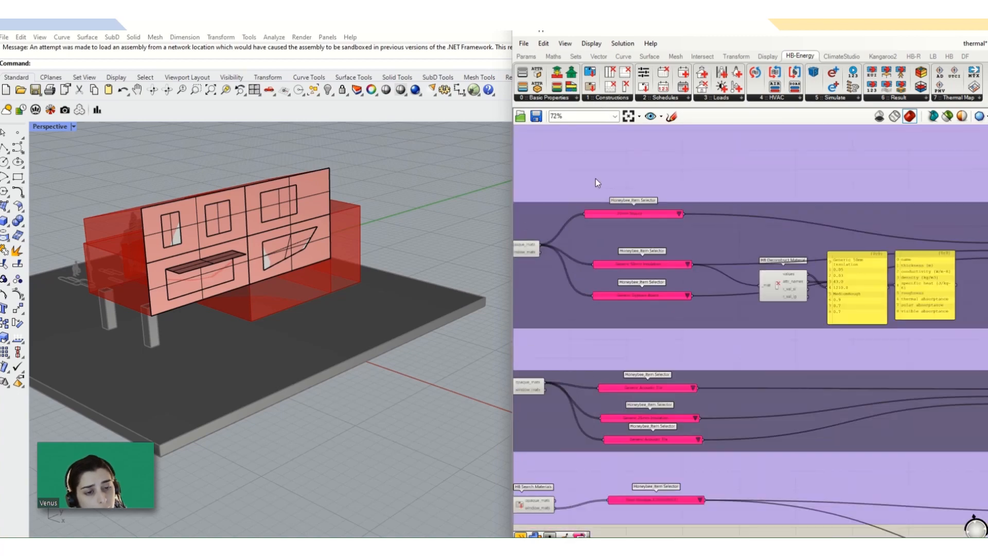
{"action": "scroll", "coordinate": [674, 286], "scroll_direction": "down", "scroll_amount": 3}
{"action": "right_click_drag", "start_coordinate": [786, 312], "coordinate": [598, 285]}
{"action": "scroll", "coordinate": [910, 298], "scroll_direction": "up", "scroll_amount": 4}
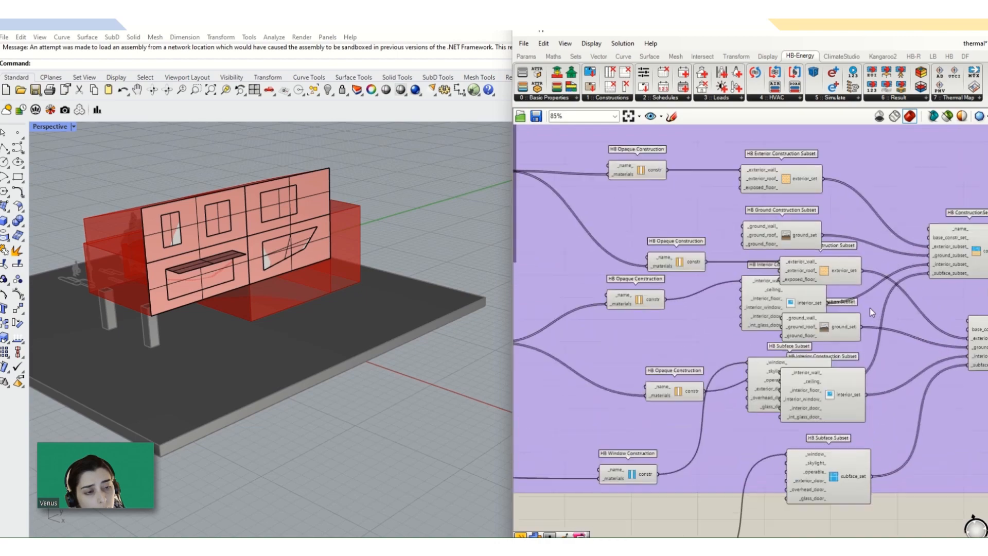
{"action": "scroll", "coordinate": [761, 282], "scroll_direction": "down", "scroll_amount": 2}
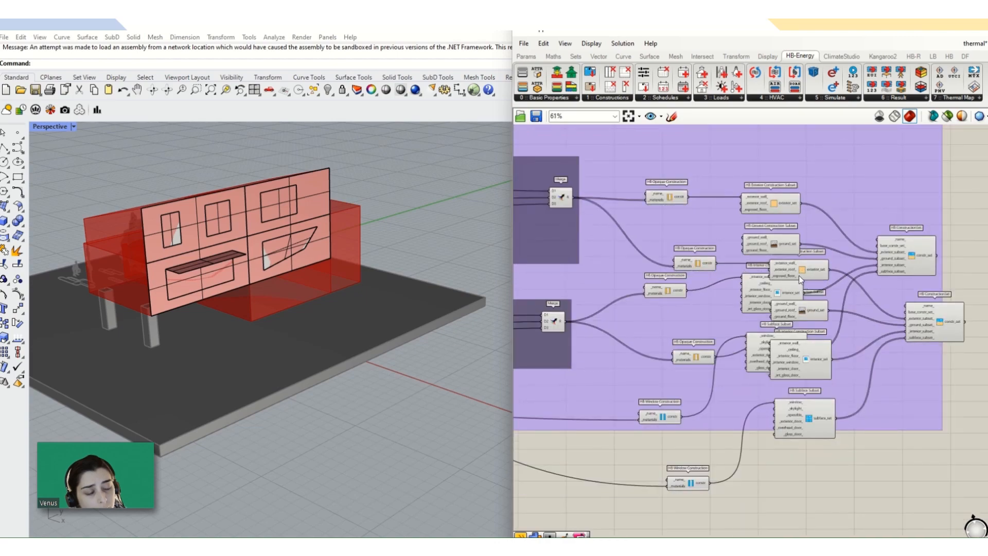
- Delete the duplicate HB Opaque Construction feeding the second exterior subset, that HB Exterior Construction Subset, and the second HB ConstructionSet in Option 1
{"action": "mouse_move", "coordinate": [800, 279]}
{"action": "left_mouse_down"}
{"action": "mouse_move", "coordinate": [811, 315]}
{"action": "mouse_move", "coordinate": [808, 278]}
{"action": "left_mouse_up"}
{"action": "left_click", "coordinate": [702, 266]}
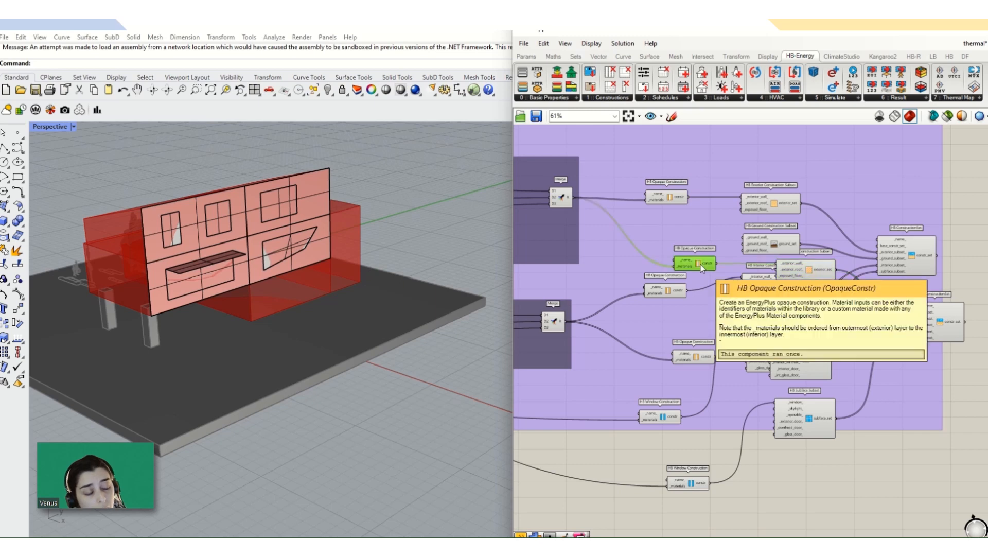
{"action": "key", "text": "Delete"}
{"action": "left_click", "coordinate": [814, 269]}
{"action": "key", "text": "Delete"}
{"action": "left_click", "coordinate": [922, 325]}
{"action": "key", "text": "Delete"}
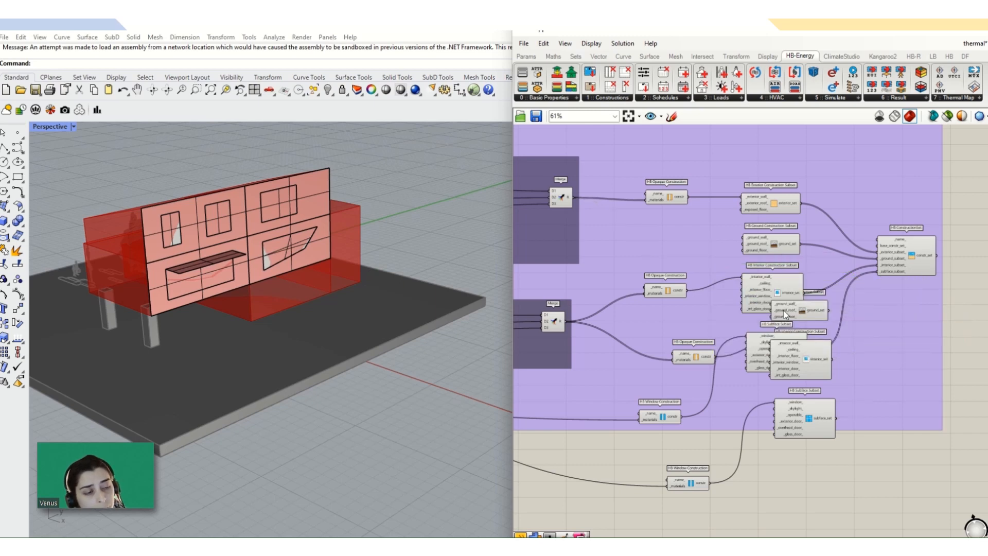
- Delete the duplicate ground, interior and subface construction subsets that overlap the original Option 1 subsets
{"action": "left_click", "coordinate": [783, 310]}
{"action": "key", "text": "Delete"}
{"action": "left_click", "coordinate": [802, 352]}
{"action": "key", "text": "Delete"}
{"action": "left_click", "coordinate": [798, 428]}
{"action": "key", "text": "Delete"}
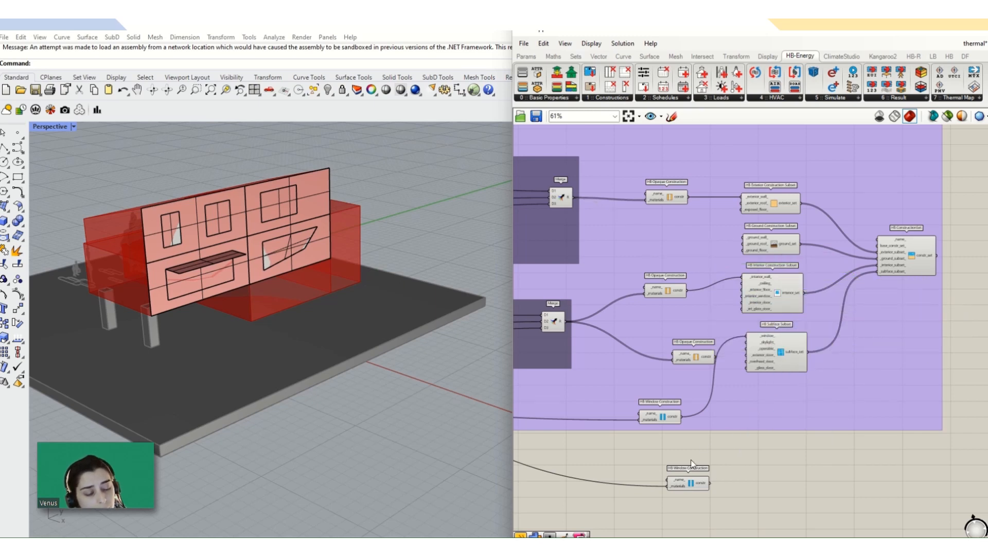
- Delete the unconnected HB Window Construction below the Option 1 group and the leftover HB Opaque Construction fed by the lower Merge
{"action": "left_click", "coordinate": [685, 482]}
{"action": "key", "text": "Delete"}
{"action": "left_click", "coordinate": [692, 357]}
{"action": "key", "text": "Delete"}
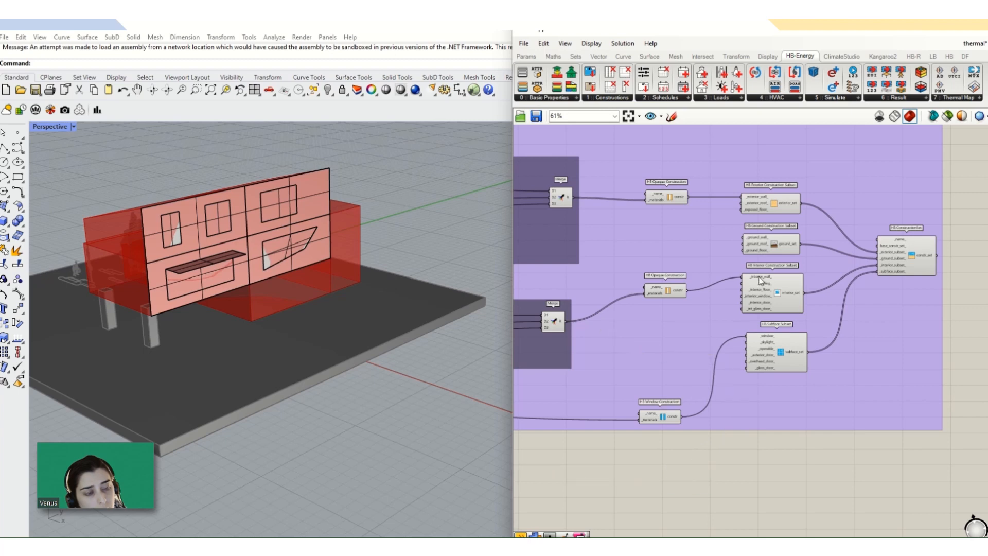
- Examine how the cleaned-up Option 1 constructions feed the exterior, ground, interior and subface subsets and the HB ConstructionSet
{"action": "scroll", "coordinate": [849, 334], "scroll_direction": "down", "scroll_amount": 4}
{"action": "scroll", "coordinate": [733, 290], "scroll_direction": "up", "scroll_amount": 5}
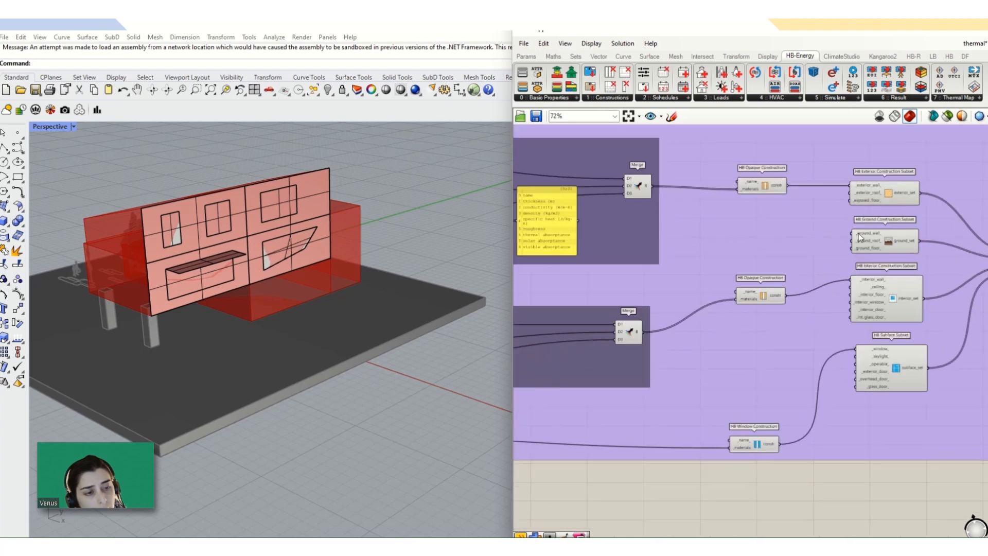
{"action": "scroll", "coordinate": [820, 279], "scroll_direction": "down", "scroll_amount": 2}
{"action": "right_click_drag", "start_coordinate": [817, 281], "coordinate": [702, 276]}
{"action": "scroll", "coordinate": [871, 275], "scroll_direction": "up", "scroll_amount": 3}
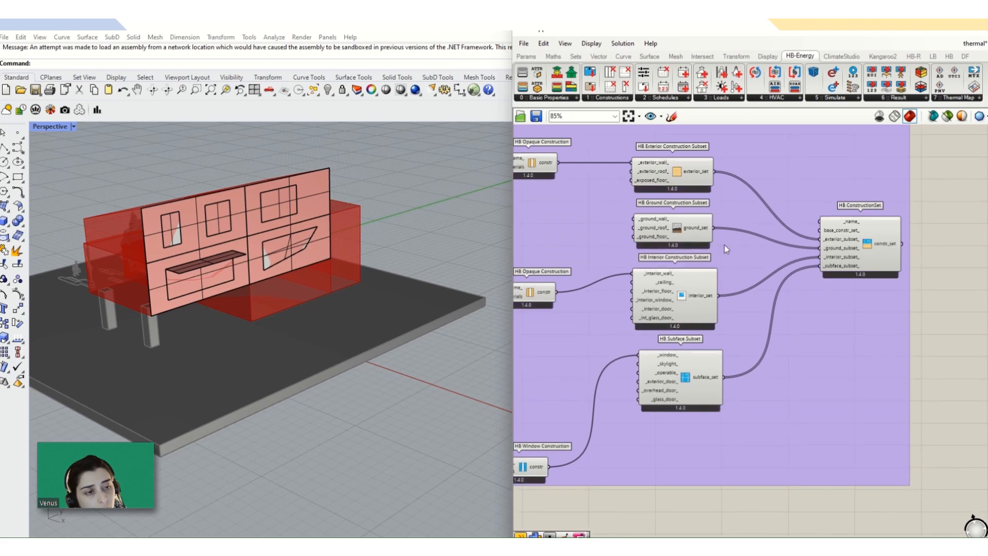
{"action": "right_click_drag", "start_coordinate": [682, 372], "coordinate": [911, 376]}
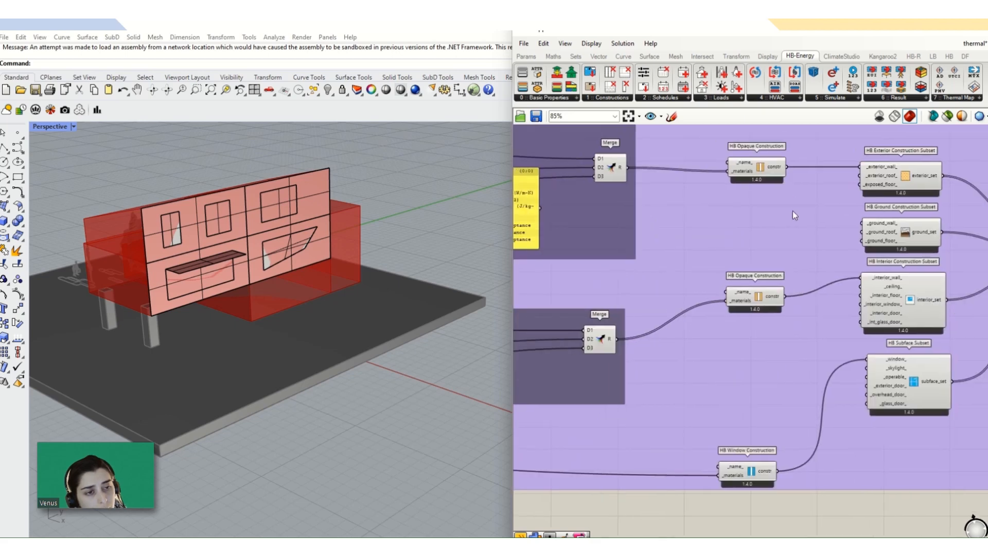
{"action": "scroll", "coordinate": [803, 383], "scroll_direction": "down", "scroll_amount": 3}
{"action": "right_click_drag", "start_coordinate": [801, 375], "coordinate": [987, 377]}
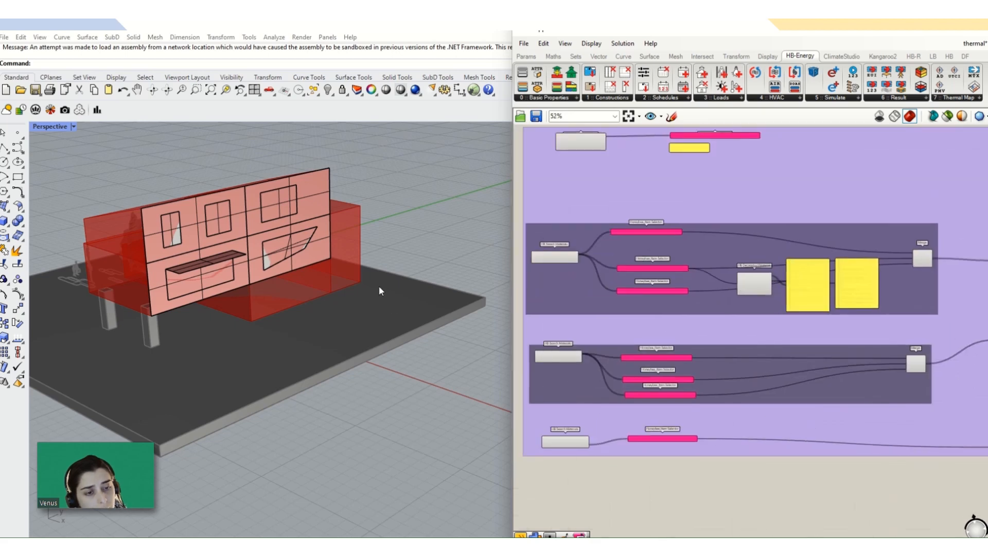
- Examine the Option 1 material search groups with their item selectors, and the HB Search Constructions component above them
{"action": "scroll", "coordinate": [378, 285], "scroll_direction": "up", "scroll_amount": 1}
{"action": "scroll", "coordinate": [580, 292], "scroll_direction": "down", "scroll_amount": 2}
{"action": "scroll", "coordinate": [644, 266], "scroll_direction": "up", "scroll_amount": 2}
{"action": "scroll", "coordinate": [660, 288], "scroll_direction": "up", "scroll_amount": 1}
{"action": "right_click_drag", "start_coordinate": [660, 289], "coordinate": [780, 281]}
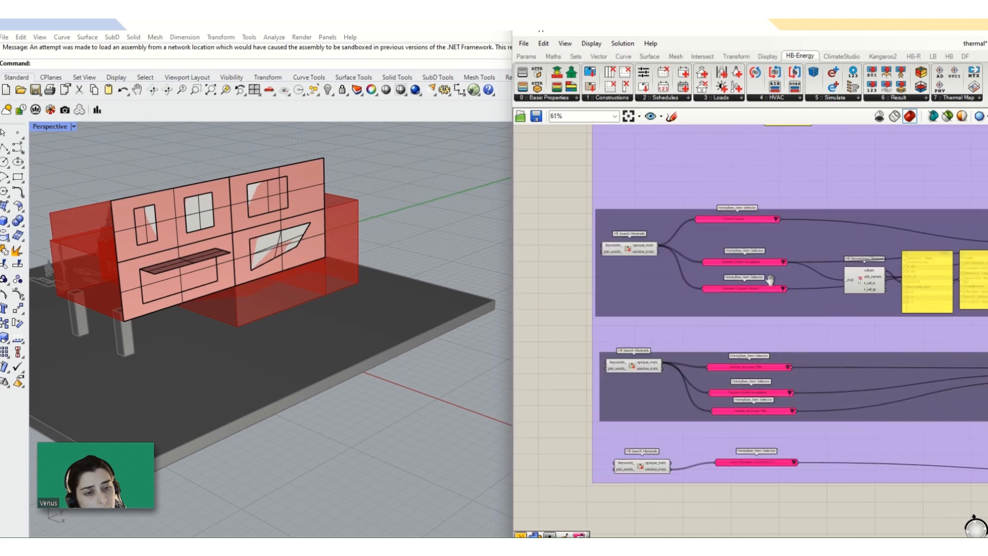
{"action": "scroll", "coordinate": [644, 321], "scroll_direction": "down", "scroll_amount": 2}
{"action": "right_click_drag", "start_coordinate": [680, 276], "coordinate": [643, 321]}
{"action": "scroll", "coordinate": [608, 254], "scroll_direction": "up", "scroll_amount": 3}
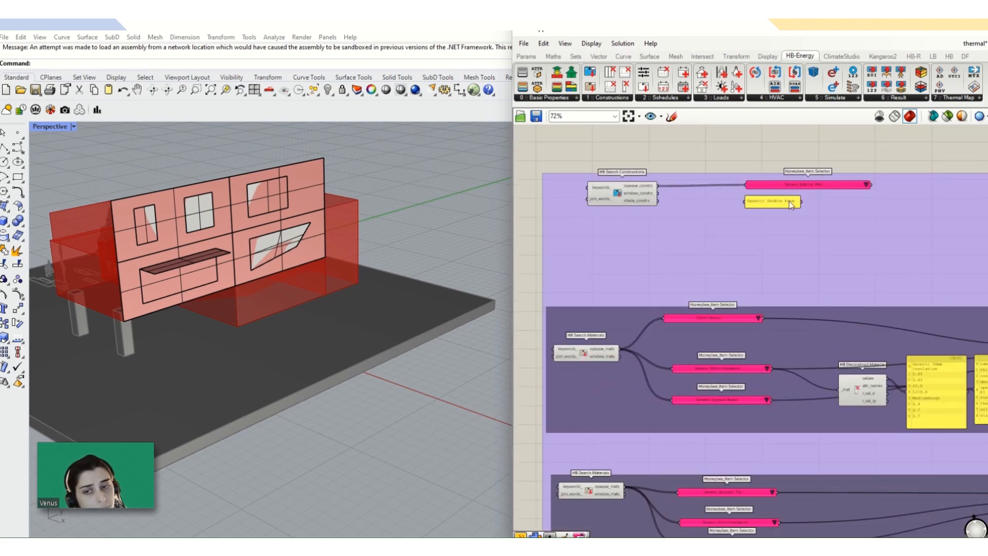
- Review the Option 2 network from the opaque, window, glass and gap material groups through the subsets to the construction set
{"action": "scroll", "coordinate": [712, 248], "scroll_direction": "down", "scroll_amount": 5}
{"action": "right_click_drag", "start_coordinate": [815, 298], "coordinate": [660, 298]}
{"action": "scroll", "coordinate": [660, 297], "scroll_direction": "down", "scroll_amount": 3}
{"action": "scroll", "coordinate": [686, 221], "scroll_direction": "up", "scroll_amount": 6}
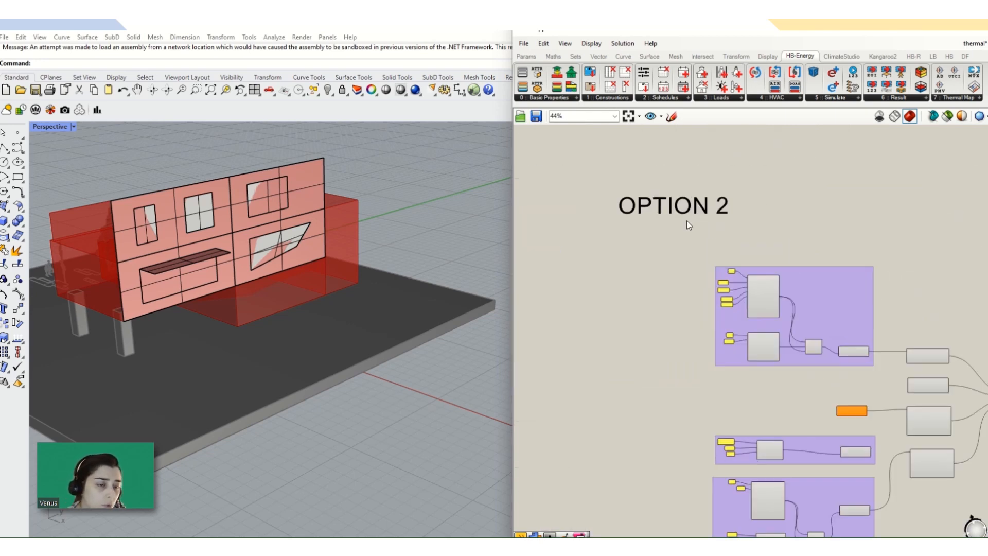
{"action": "scroll", "coordinate": [886, 387], "scroll_direction": "up", "scroll_amount": 2}
{"action": "scroll", "coordinate": [772, 358], "scroll_direction": "down", "scroll_amount": 2}
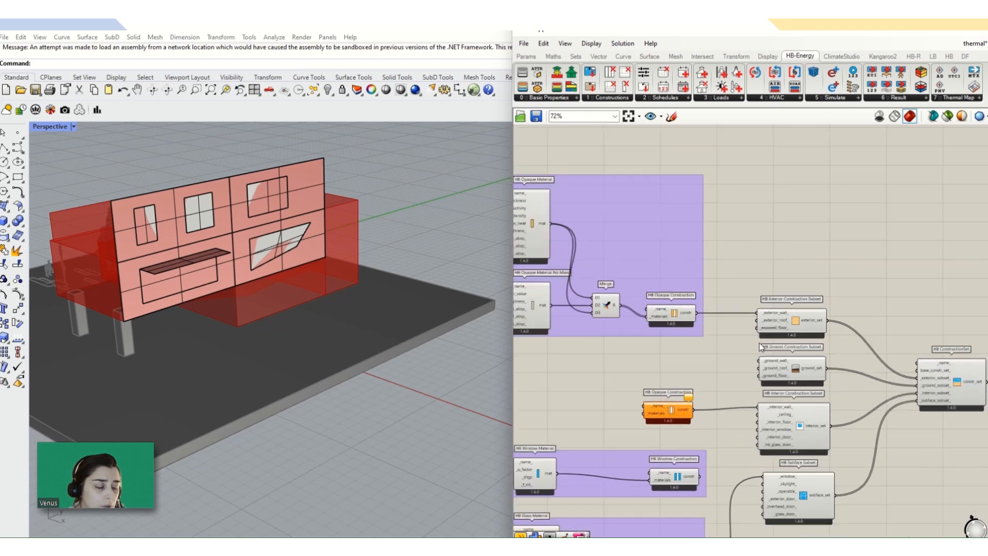
{"action": "right_click_drag", "start_coordinate": [868, 373], "coordinate": [770, 286]}
{"action": "right_click_drag", "start_coordinate": [629, 271], "coordinate": [819, 284]}
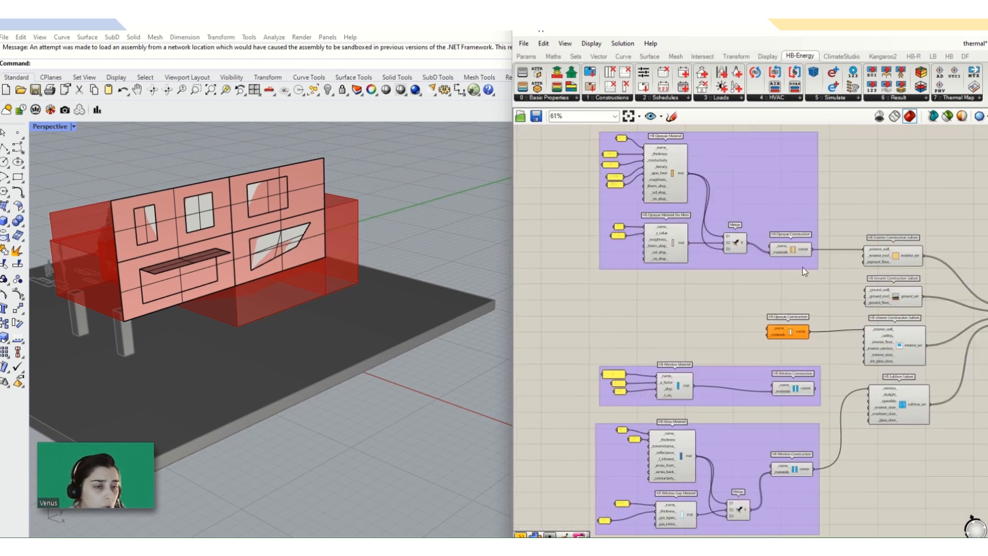
{"action": "scroll", "coordinate": [663, 177], "scroll_direction": "up", "scroll_amount": 2}
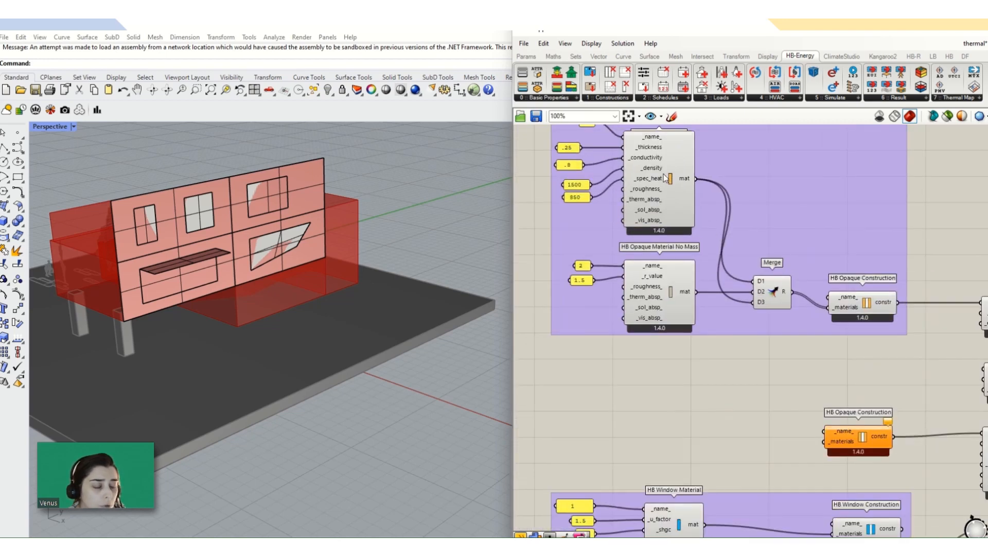
{"action": "scroll", "coordinate": [649, 306], "scroll_direction": "down", "scroll_amount": 1}
{"action": "right_click_drag", "start_coordinate": [649, 302], "coordinate": [661, 169]}
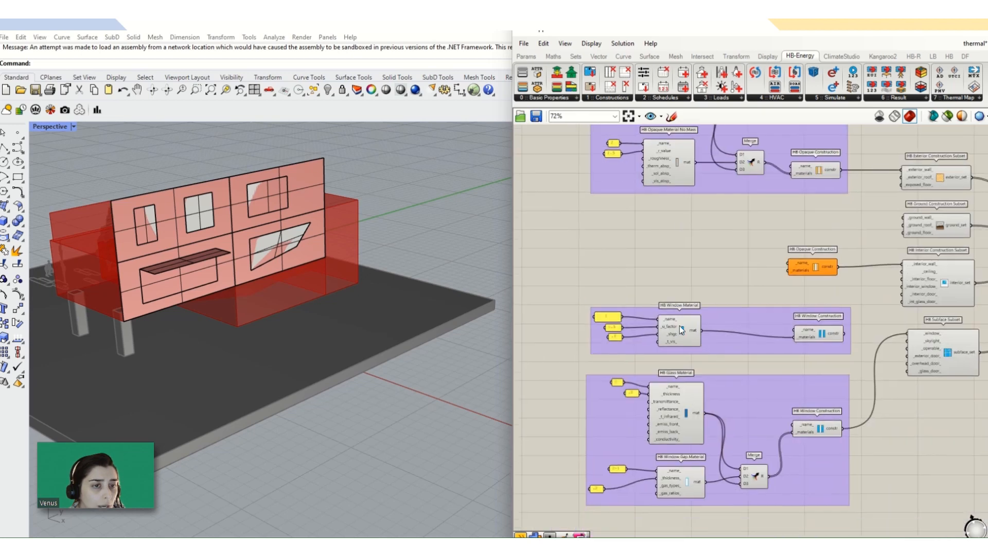
{"action": "right_click_drag", "start_coordinate": [866, 397], "coordinate": [749, 402]}
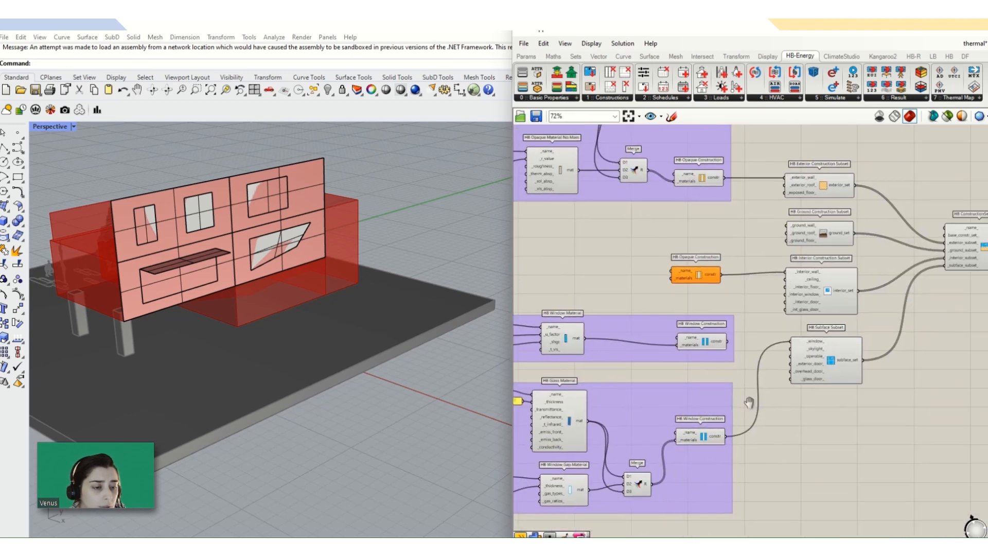
{"action": "scroll", "coordinate": [770, 332], "scroll_direction": "down", "scroll_amount": 4}
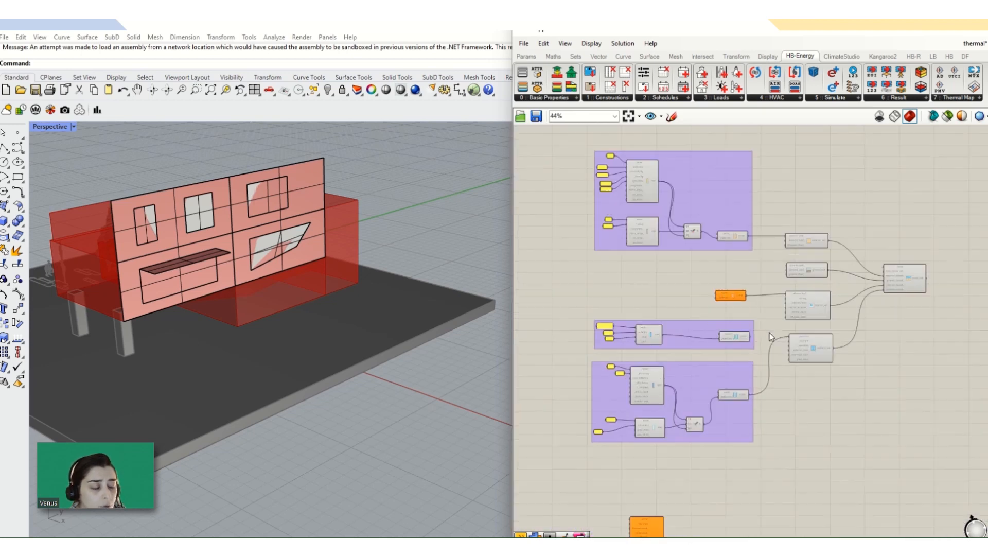
- Inspect the HB Shade Material, HB Blind Material, HB Custom Window Gap Material and HB Window Construction Dynamic components below Option 2
{"action": "right_click_drag", "start_coordinate": [724, 255], "coordinate": [764, 211]}
{"action": "right_click_drag", "start_coordinate": [725, 397], "coordinate": [711, 209]}
{"action": "scroll", "coordinate": [717, 251], "scroll_direction": "up", "scroll_amount": 2}
{"action": "scroll", "coordinate": [717, 251], "scroll_direction": "up", "scroll_amount": 2}
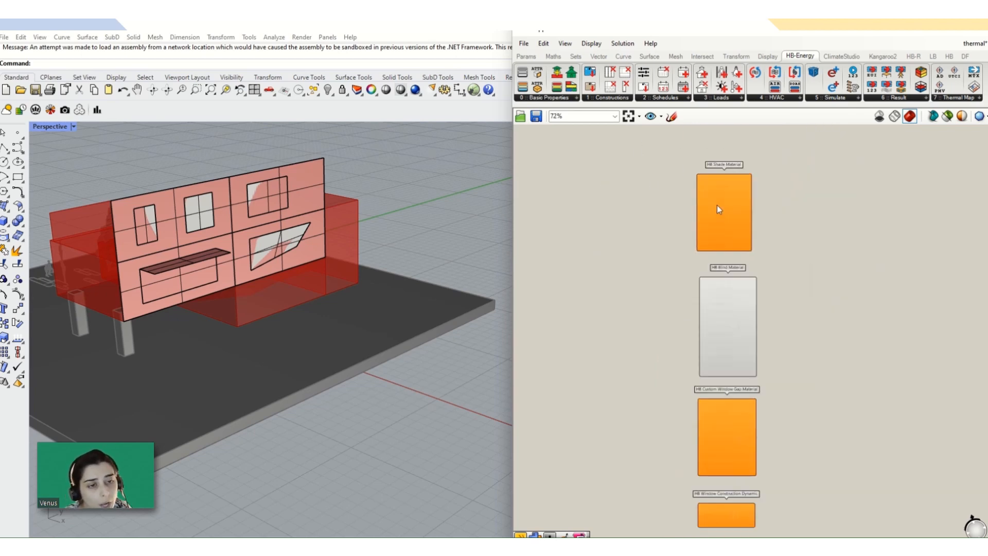
{"action": "left_click", "coordinate": [607, 99]}
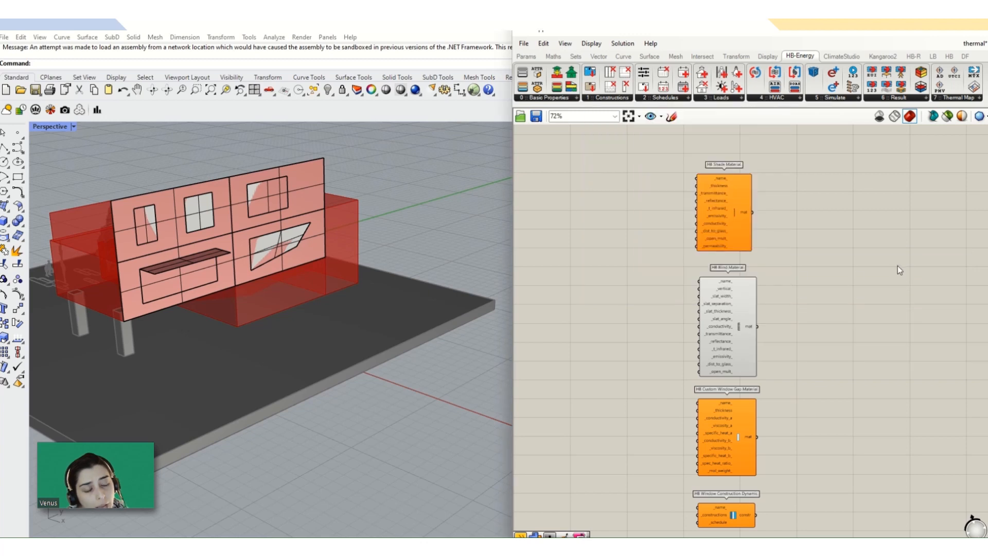
- Examine the whole definition and the two shade groups beside the room setup, with HB Extruded Border Shades and HB Shade
{"action": "scroll", "coordinate": [898, 265], "scroll_direction": "down", "scroll_amount": 4}
{"action": "scroll", "coordinate": [876, 260], "scroll_direction": "down", "scroll_amount": 6}
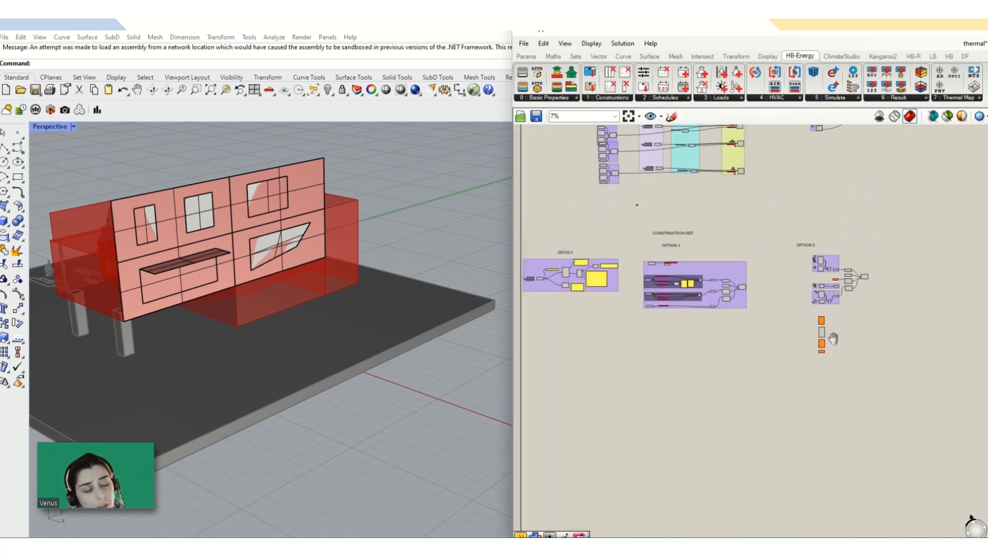
{"action": "right_click_drag", "start_coordinate": [770, 227], "coordinate": [704, 341]}
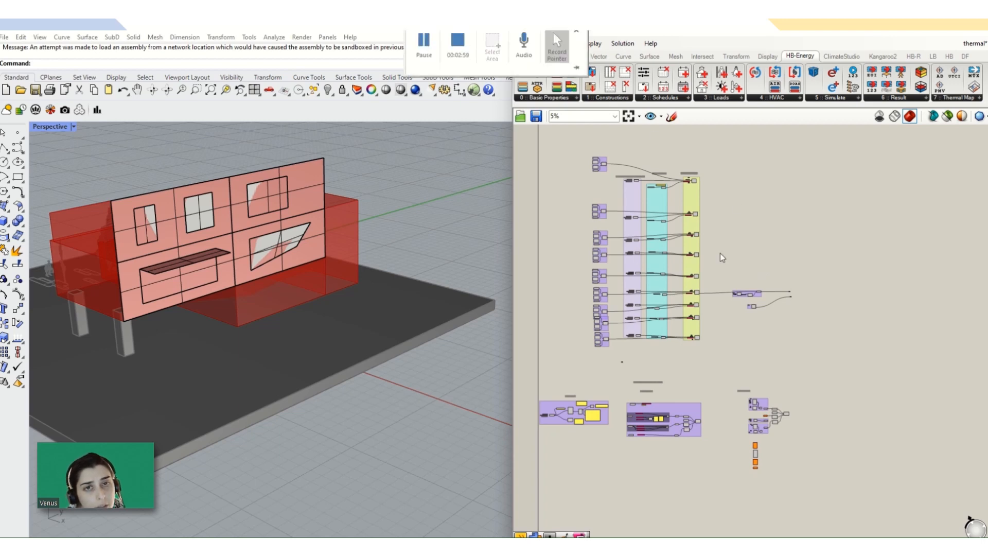
{"action": "scroll", "coordinate": [710, 249], "scroll_direction": "up", "scroll_amount": 8}
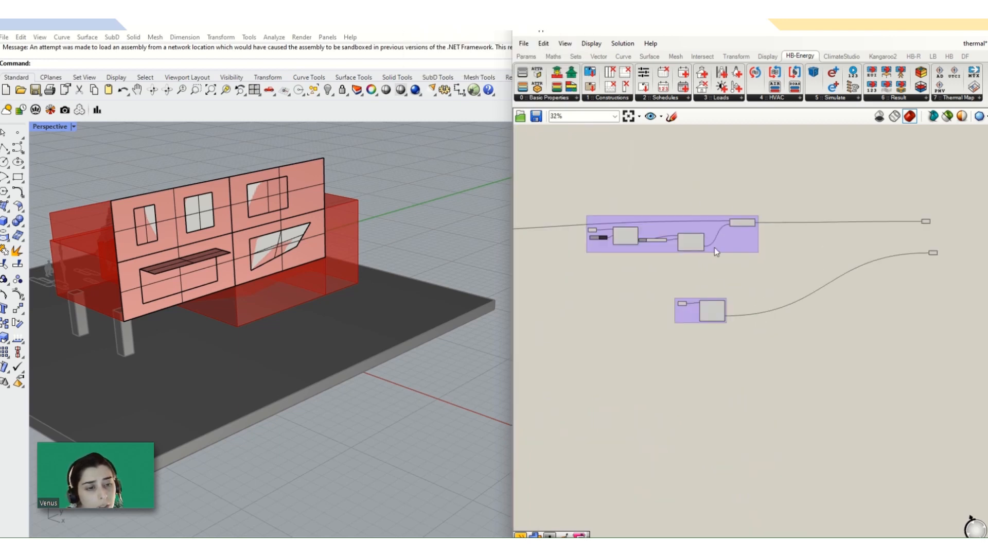
{"action": "scroll", "coordinate": [673, 254], "scroll_direction": "down", "scroll_amount": 3}
{"action": "scroll", "coordinate": [744, 325], "scroll_direction": "up", "scroll_amount": 3}
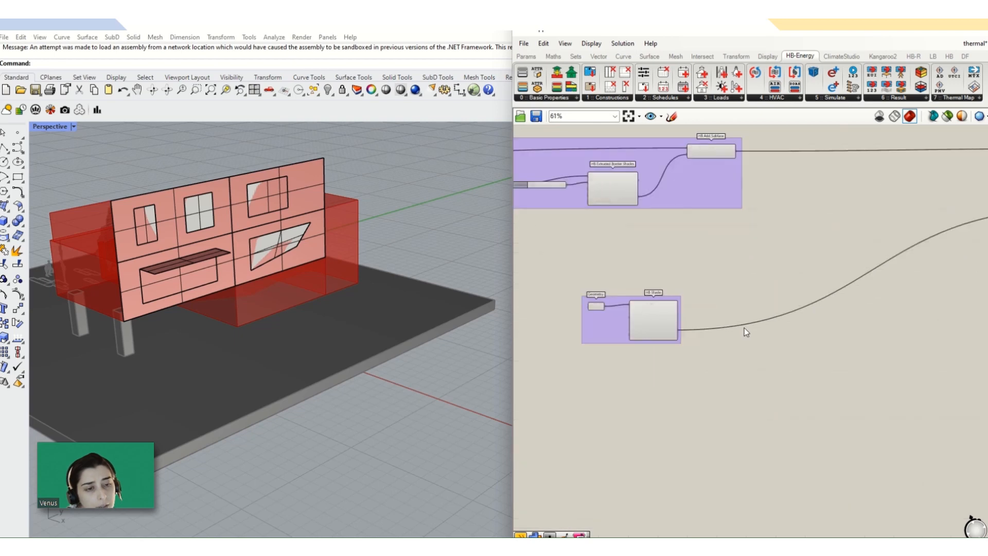
{"action": "scroll", "coordinate": [715, 309], "scroll_direction": "down", "scroll_amount": 6}
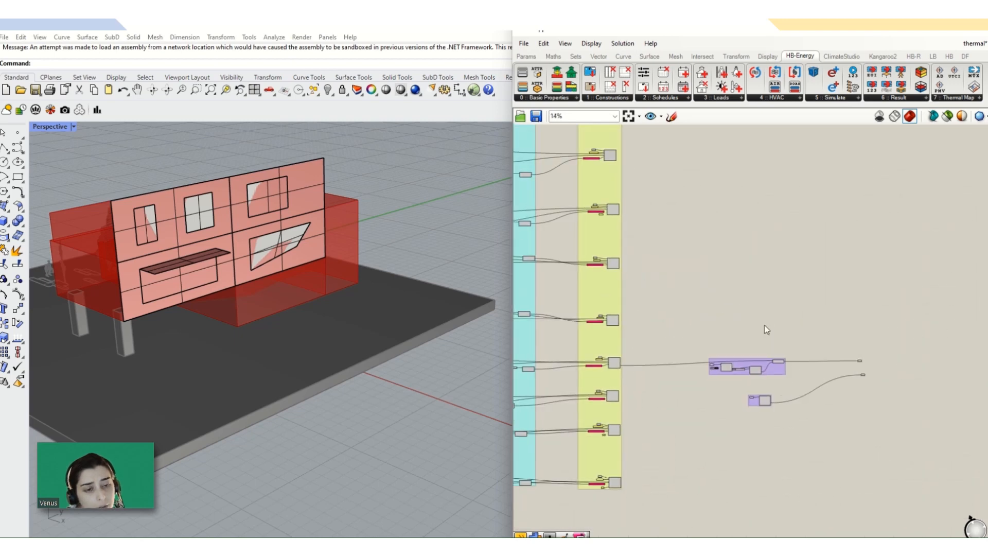
- Duplicate the "Setup Rooms" label and place the copy beside it, above the aperture and shade groups
{"action": "right_click_drag", "start_coordinate": [718, 230], "coordinate": [675, 298]}
{"action": "scroll", "coordinate": [646, 225], "scroll_direction": "up", "scroll_amount": 4}
{"action": "left_click", "coordinate": [581, 214]}
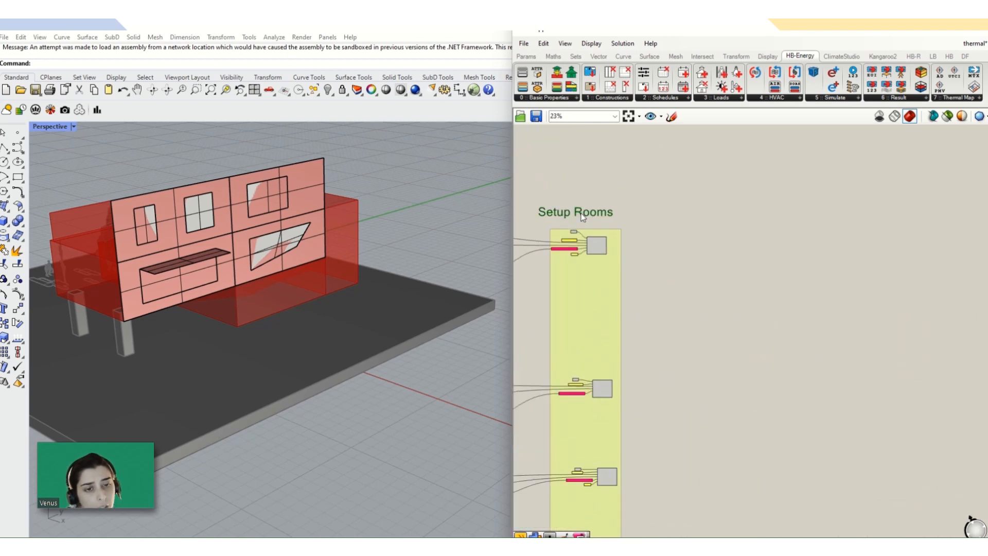
{"action": "left_click_drag", "start_coordinate": [581, 213], "coordinate": [786, 213], "text": "alt"}
- Change the copied label's text to "Windows and Shading"
{"action": "double_click", "coordinate": [786, 212]}
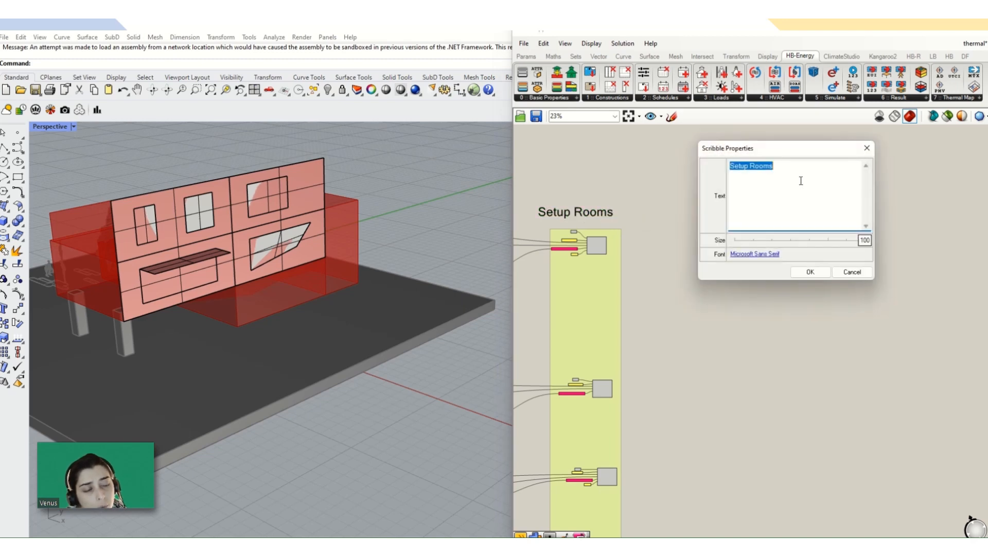
{"action": "type", "text": "W"}
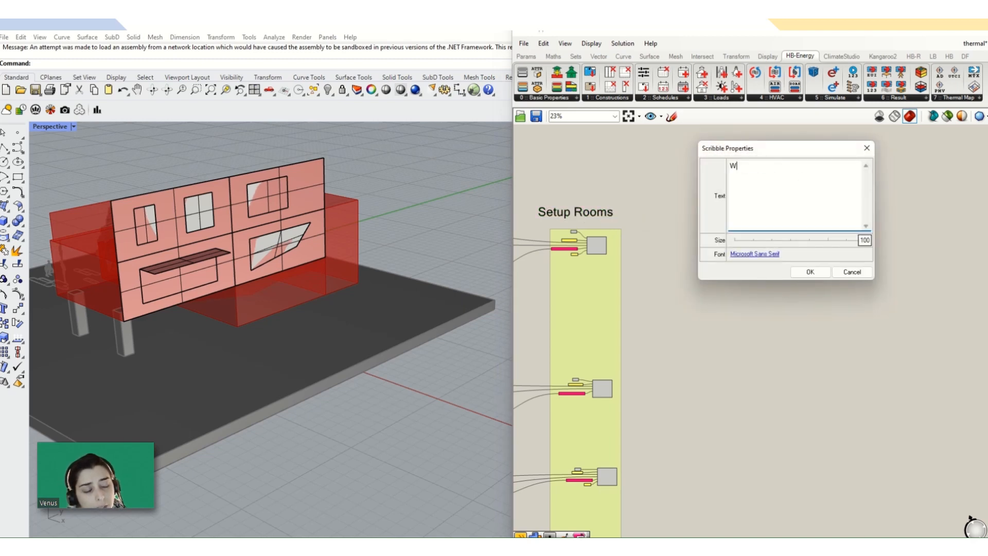
{"action": "type", "text": "in"}
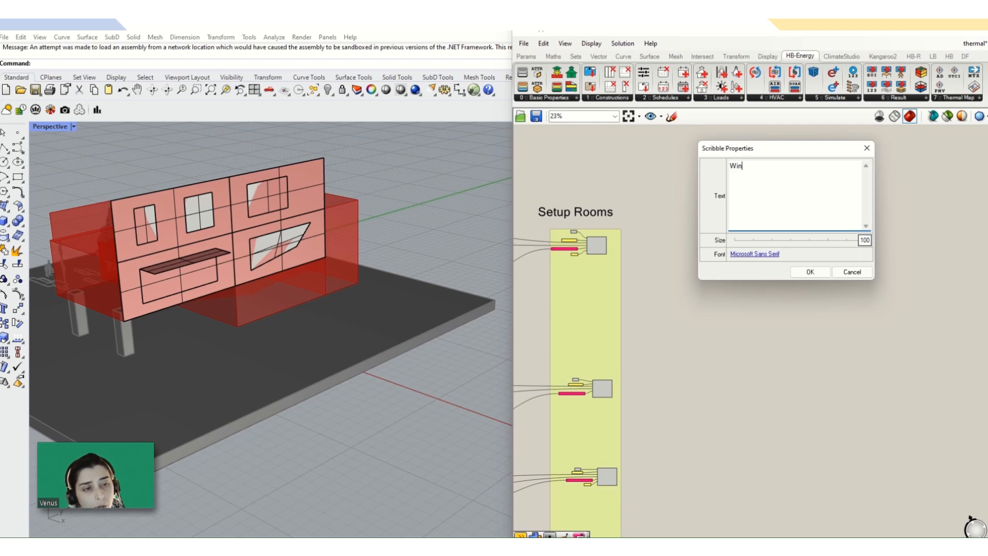
{"action": "type", "text": "do"}
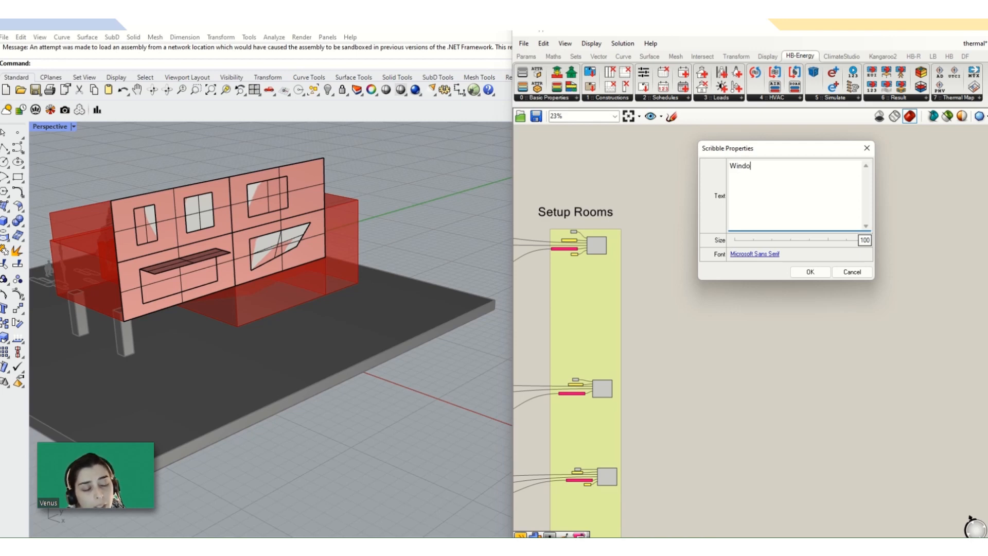
{"action": "type", "text": "ws and s"}
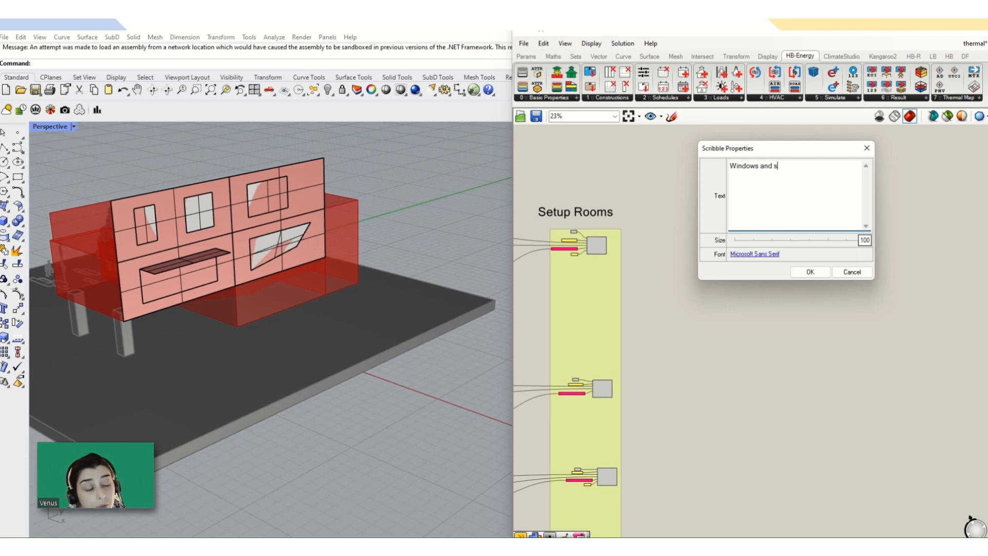
{"action": "type", "text": "hading"}
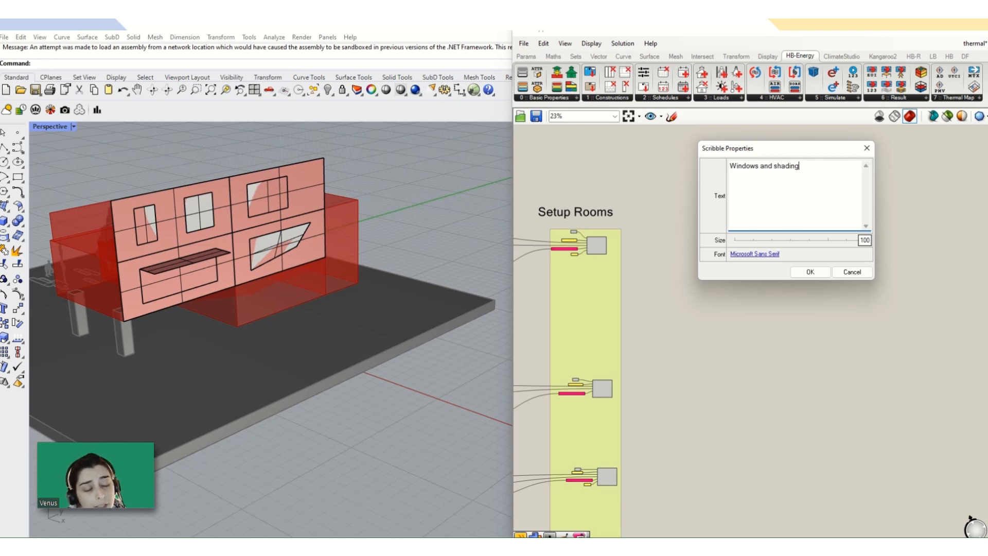
{"action": "left_click", "coordinate": [776, 165]}
{"action": "left_click_drag", "start_coordinate": [774, 164], "coordinate": [778, 164]}
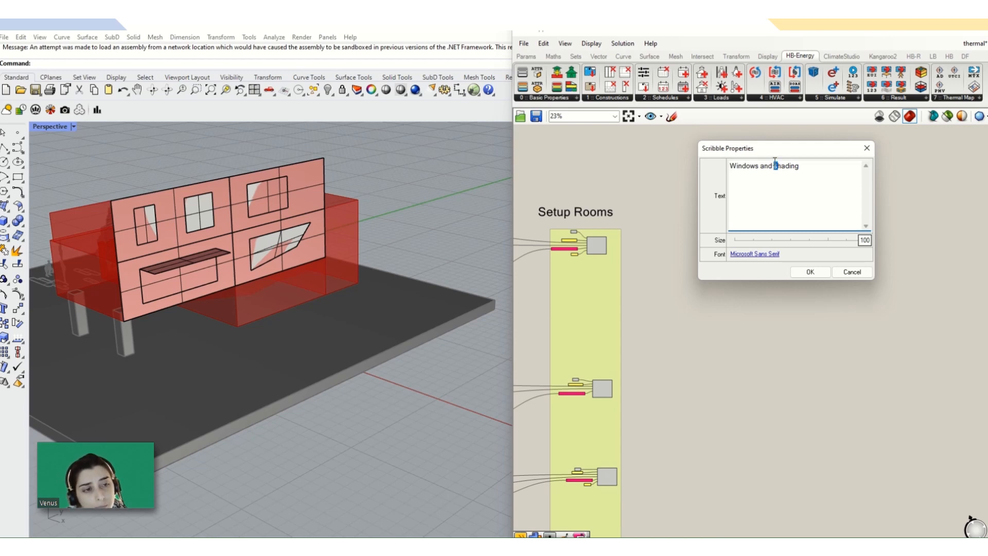
{"action": "type", "text": "S"}
{"action": "left_click", "coordinate": [810, 272]}
- Extend the window and shade label to read "Windows and Shading (Two ways)"
{"action": "scroll", "coordinate": [739, 221], "scroll_direction": "down", "scroll_amount": 3}
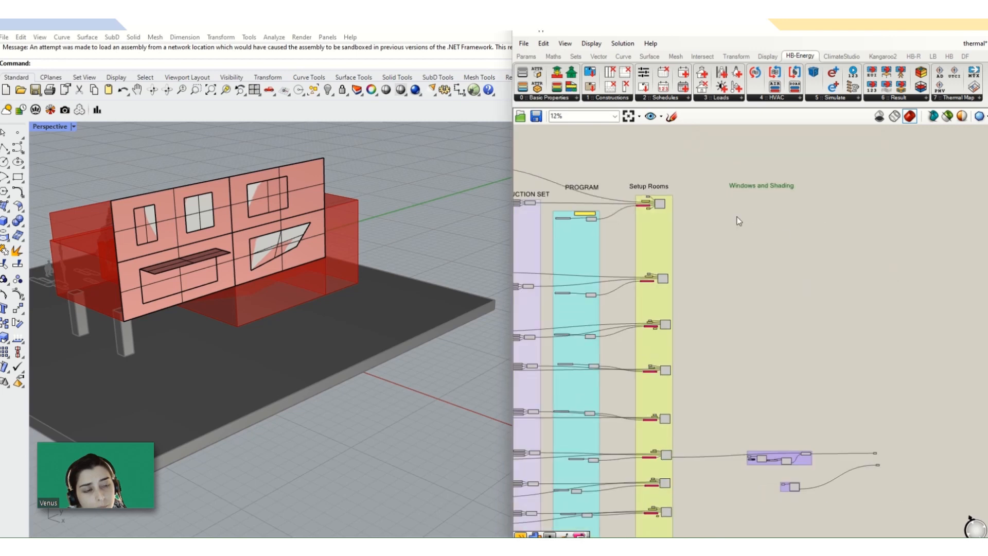
{"action": "scroll", "coordinate": [776, 256], "scroll_direction": "down", "scroll_amount": 2}
{"action": "scroll", "coordinate": [780, 229], "scroll_direction": "up", "scroll_amount": 3}
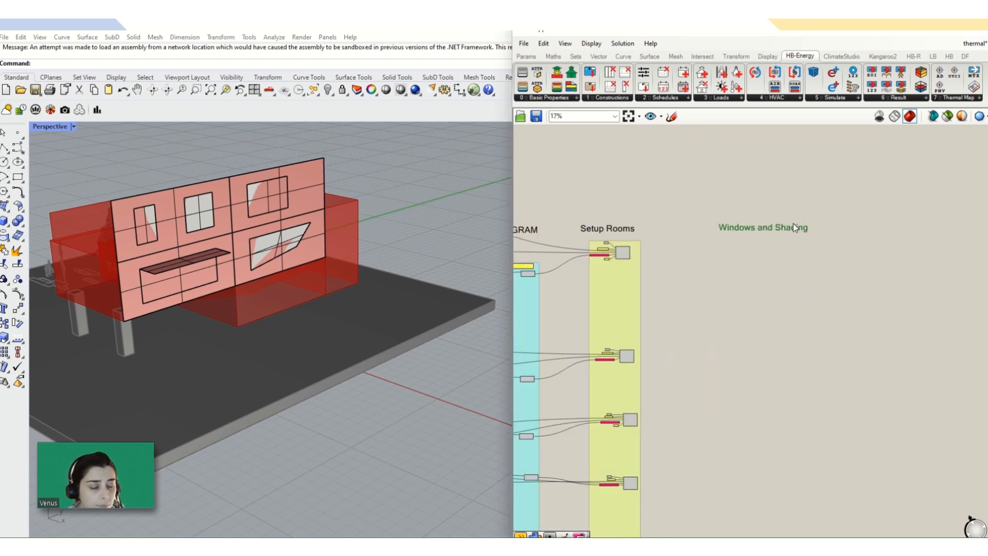
{"action": "double_click", "coordinate": [792, 227]}
{"action": "left_click", "coordinate": [734, 231]}
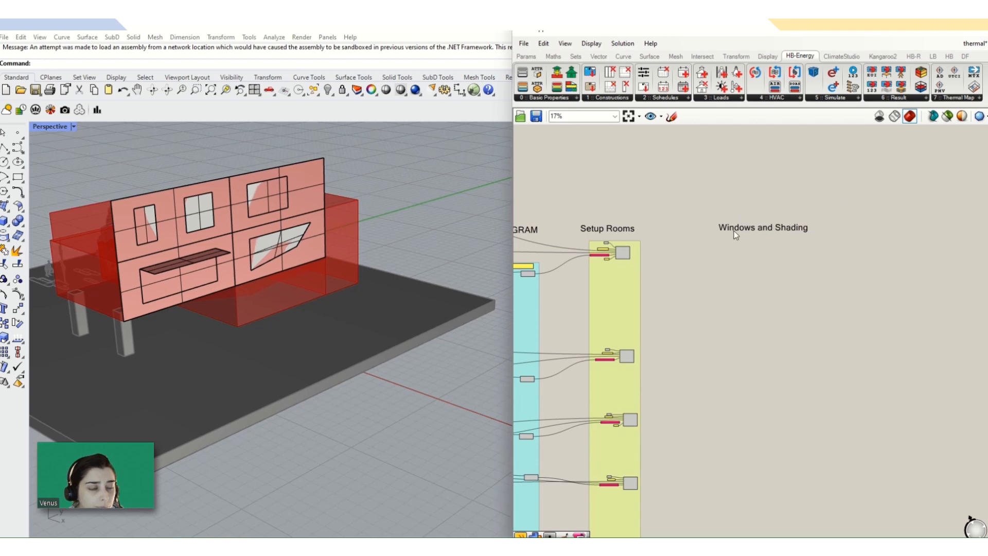
{"action": "double_click", "coordinate": [749, 230]}
{"action": "left_click", "coordinate": [764, 180]}
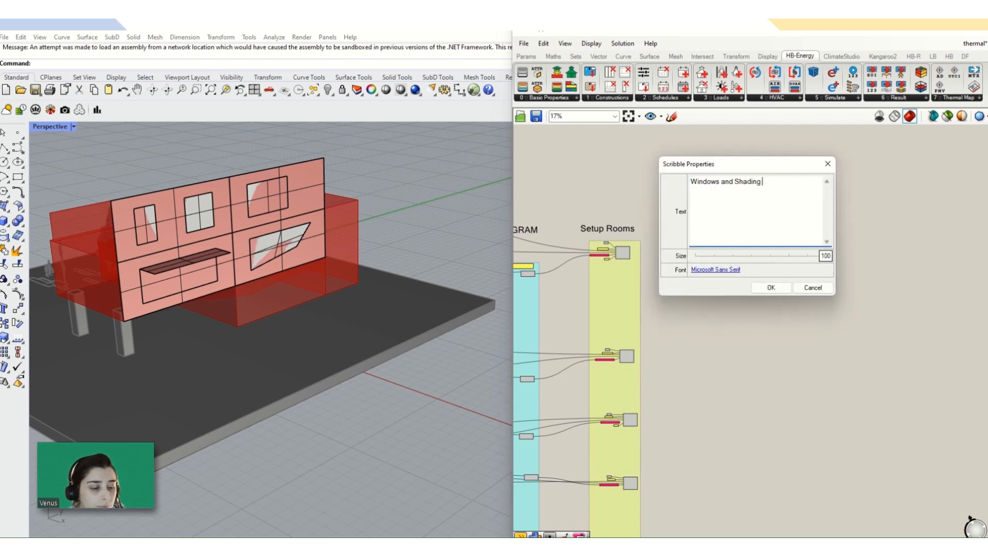
{"action": "type", "text": "("}
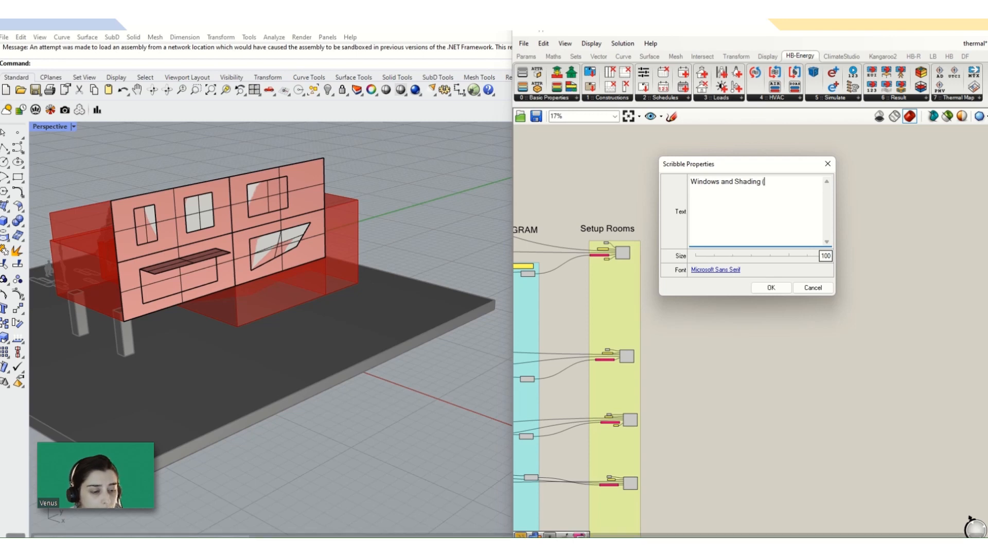
{"action": "type", "text": "Two "}
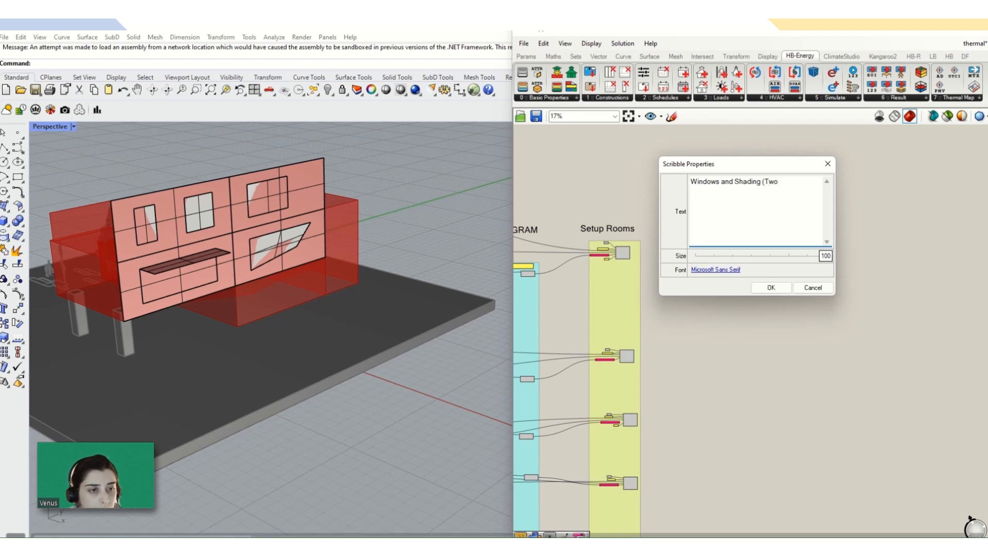
{"action": "type", "text": "ways"}
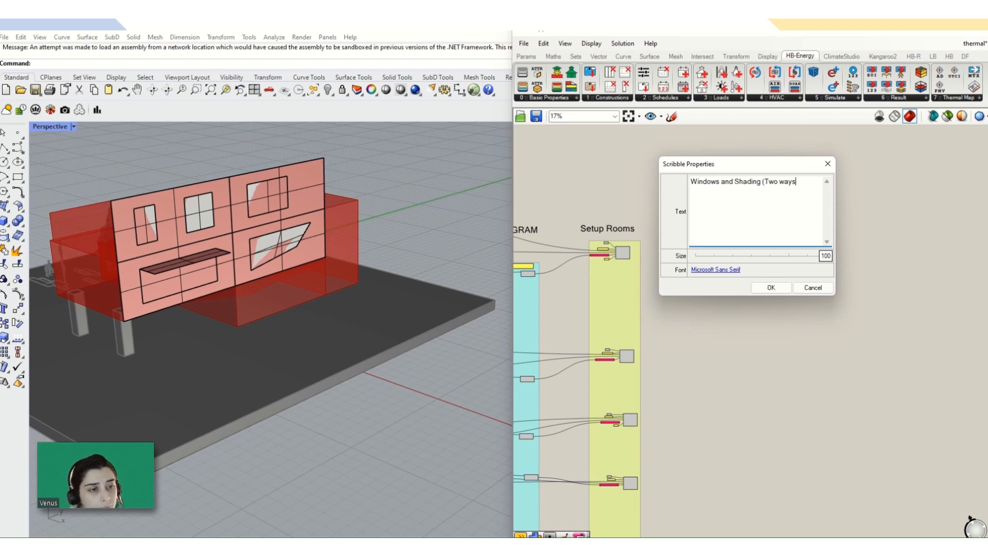
{"action": "type", "text": ")"}
{"action": "left_click", "coordinate": [771, 288]}
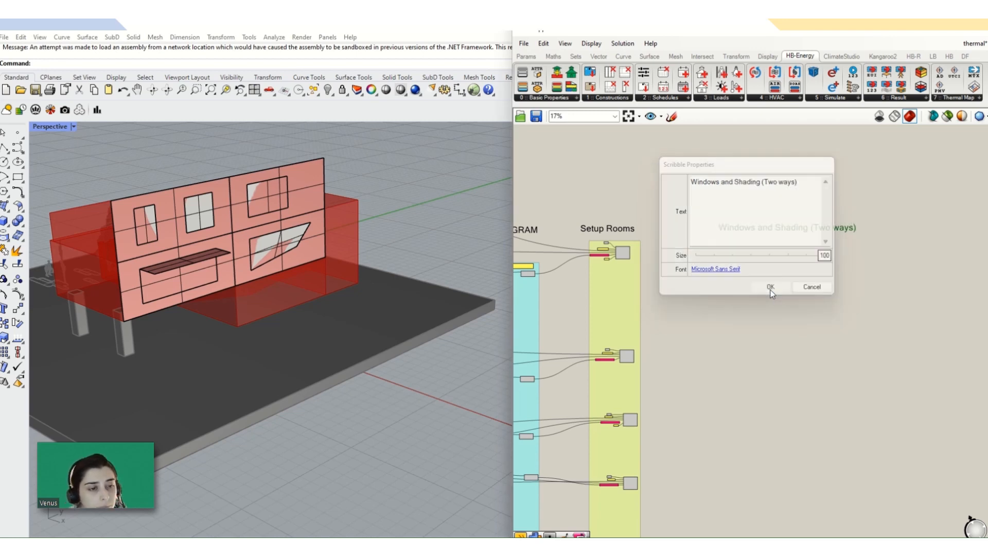
- Examine the aperture group from its Geometry input through HB Extruded Border Shades to HB Add Subface, and the HB Shade group below
{"action": "scroll", "coordinate": [767, 207], "scroll_direction": "down", "scroll_amount": 4}
{"action": "scroll", "coordinate": [784, 444], "scroll_direction": "up", "scroll_amount": 3}
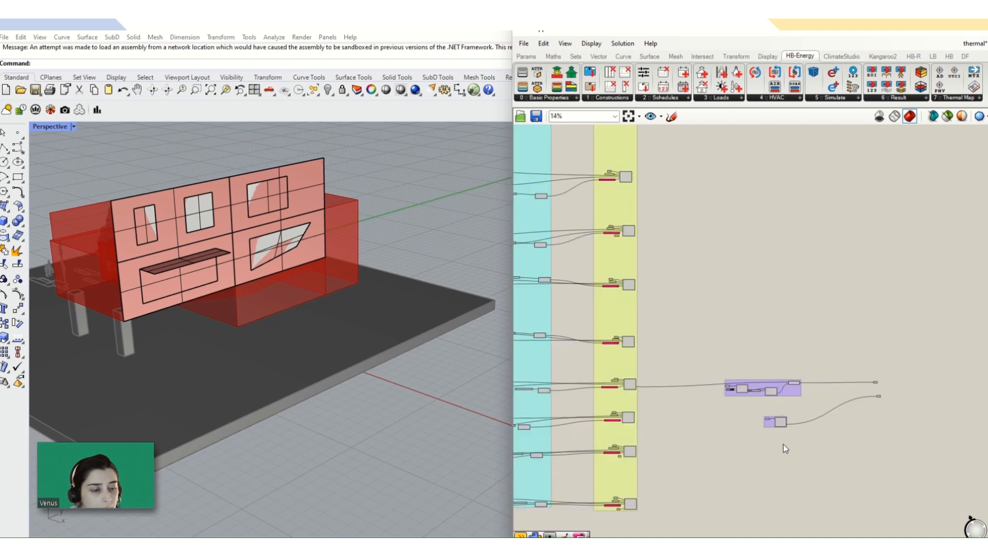
{"action": "scroll", "coordinate": [739, 386], "scroll_direction": "up", "scroll_amount": 5}
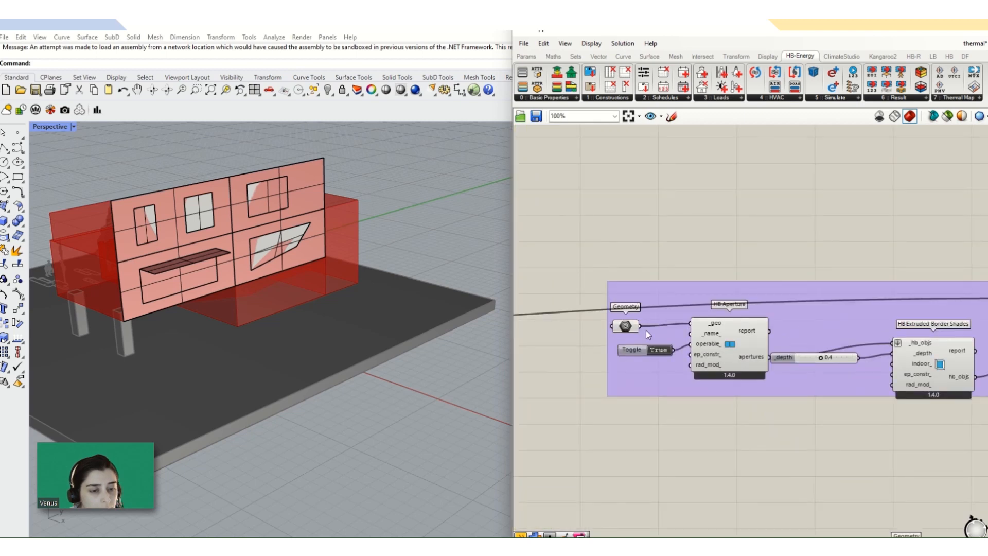
{"action": "left_click", "coordinate": [634, 326]}
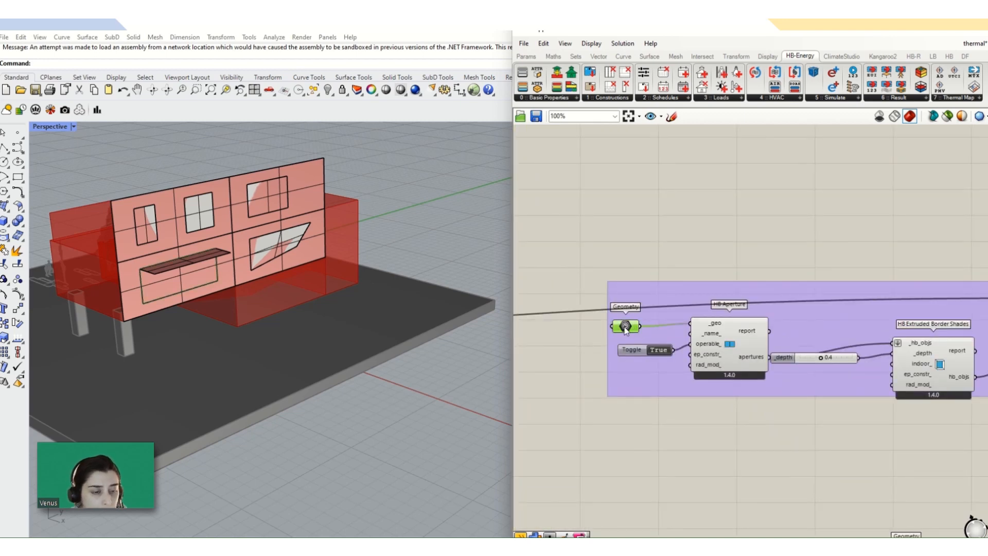
{"action": "middle_click", "coordinate": [627, 328]}
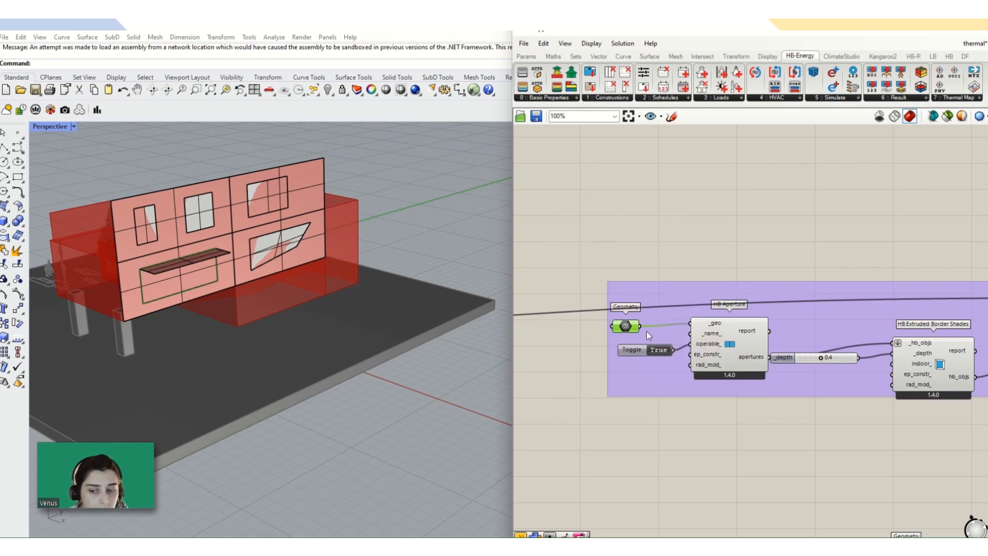
{"action": "scroll", "coordinate": [646, 331], "scroll_direction": "down", "scroll_amount": 3}
{"action": "scroll", "coordinate": [795, 338], "scroll_direction": "up", "scroll_amount": 3}
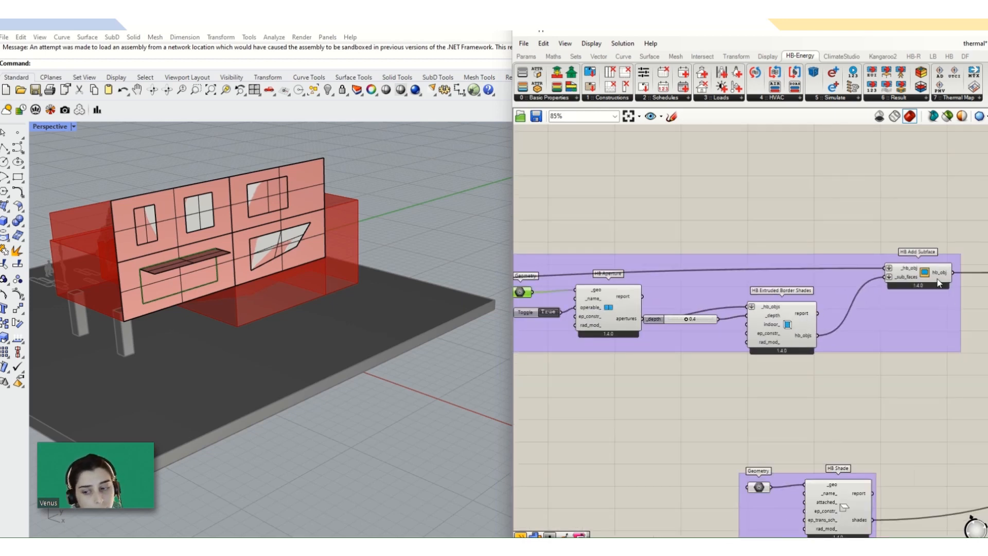
{"action": "scroll", "coordinate": [835, 406], "scroll_direction": "down", "scroll_amount": 3}
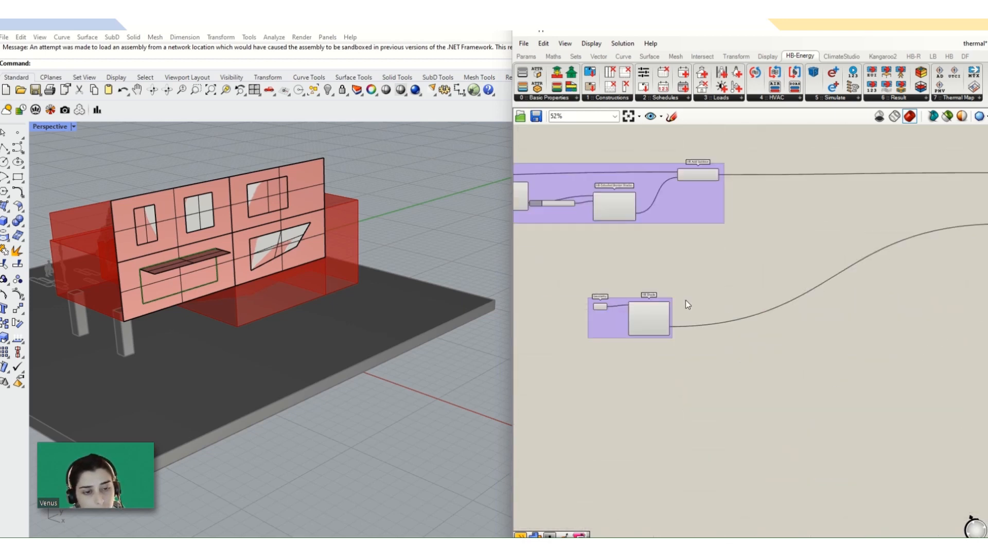
{"action": "scroll", "coordinate": [586, 311], "scroll_direction": "up", "scroll_amount": 3}
{"action": "scroll", "coordinate": [735, 327], "scroll_direction": "down", "scroll_amount": 5}
{"action": "scroll", "coordinate": [799, 313], "scroll_direction": "down", "scroll_amount": 2}
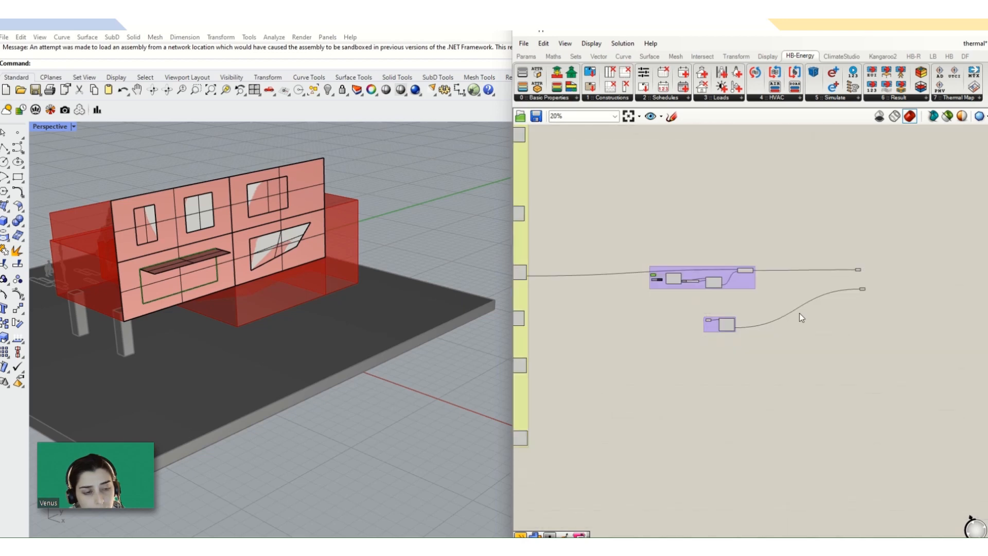
- Move the HB Shade group closer beneath the aperture group and place its output parameter next to it
{"action": "scroll", "coordinate": [894, 293], "scroll_direction": "up", "scroll_amount": 2}
{"action": "left_click_drag", "start_coordinate": [893, 284], "coordinate": [795, 339]}
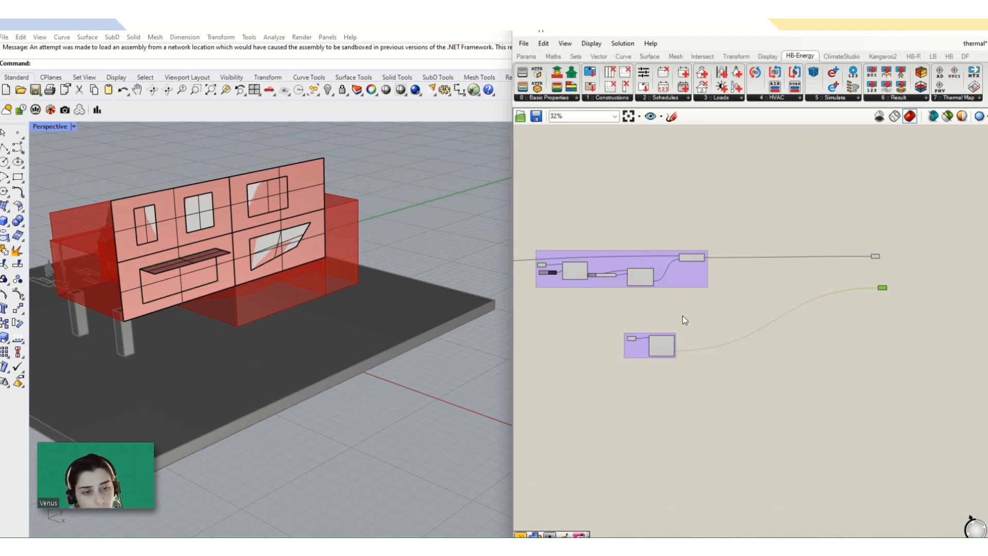
{"action": "left_click_drag", "start_coordinate": [682, 316], "coordinate": [623, 370]}
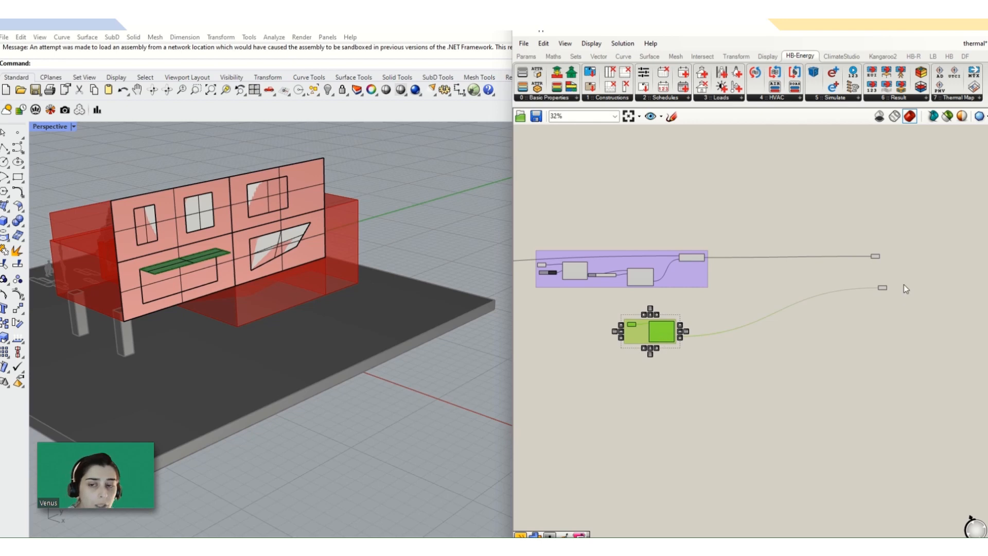
{"action": "left_click", "coordinate": [875, 290]}
{"action": "scroll", "coordinate": [875, 289], "scroll_direction": "up", "scroll_amount": 2}
{"action": "left_click_drag", "start_coordinate": [874, 288], "coordinate": [647, 363]}
{"action": "left_click", "coordinate": [697, 348]}
{"action": "scroll", "coordinate": [715, 311], "scroll_direction": "up", "scroll_amount": 1}
- Duplicate the "Windows and Shading (Two ways)" label and place the copy directly beneath the original
{"action": "scroll", "coordinate": [700, 340], "scroll_direction": "down", "scroll_amount": 10}
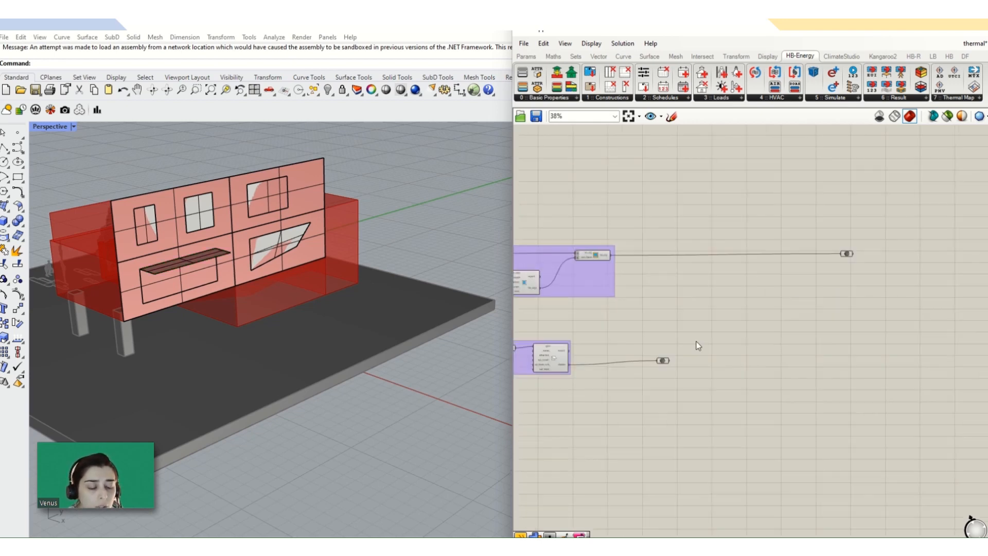
{"action": "right_click_drag", "start_coordinate": [689, 256], "coordinate": [703, 398]}
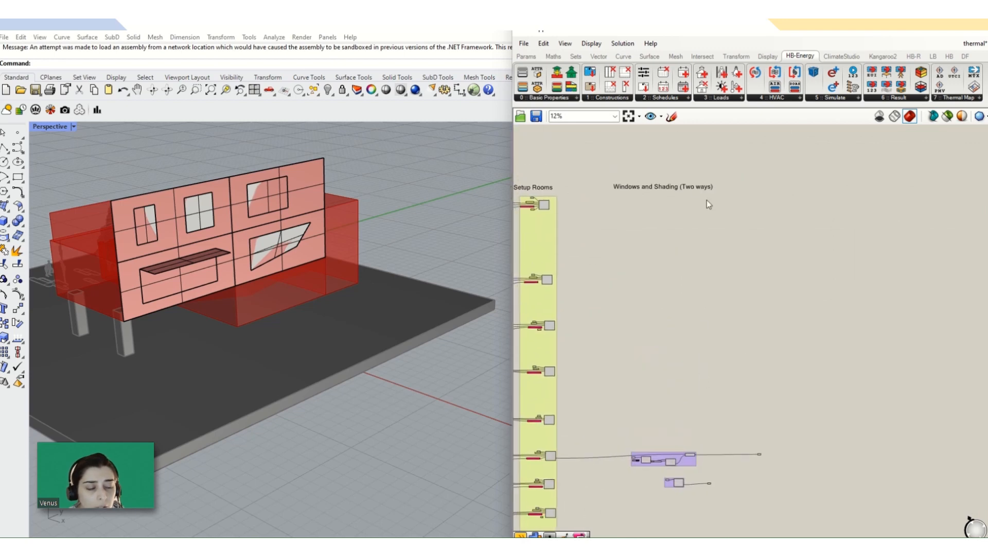
{"action": "scroll", "coordinate": [687, 188], "scroll_direction": "up", "scroll_amount": 2}
{"action": "right_click_drag", "start_coordinate": [651, 189], "coordinate": [651, 183]}
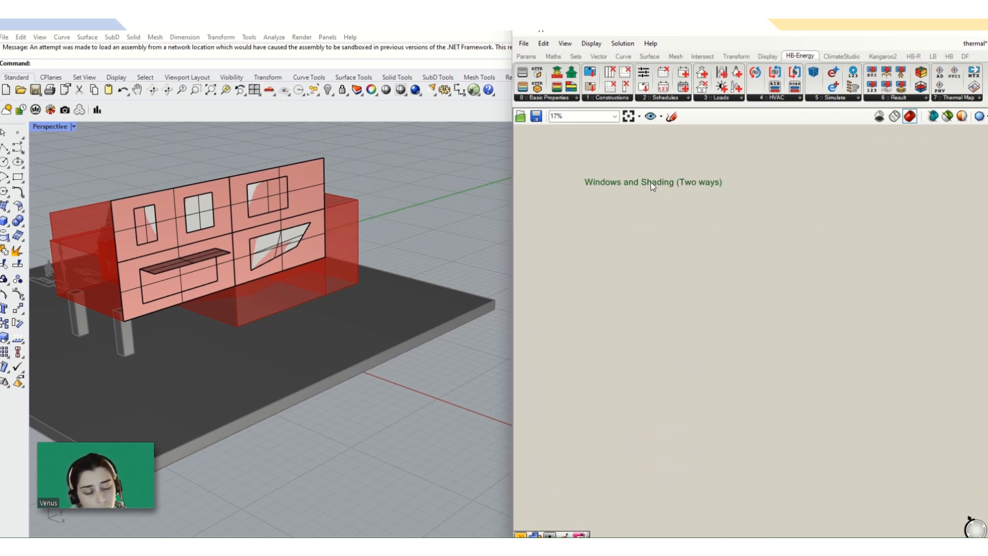
{"action": "key", "text": "ctrl+c"}
{"action": "key", "text": "ctrl+v"}
{"action": "left_click_drag", "start_coordinate": [649, 179], "coordinate": [650, 199]}
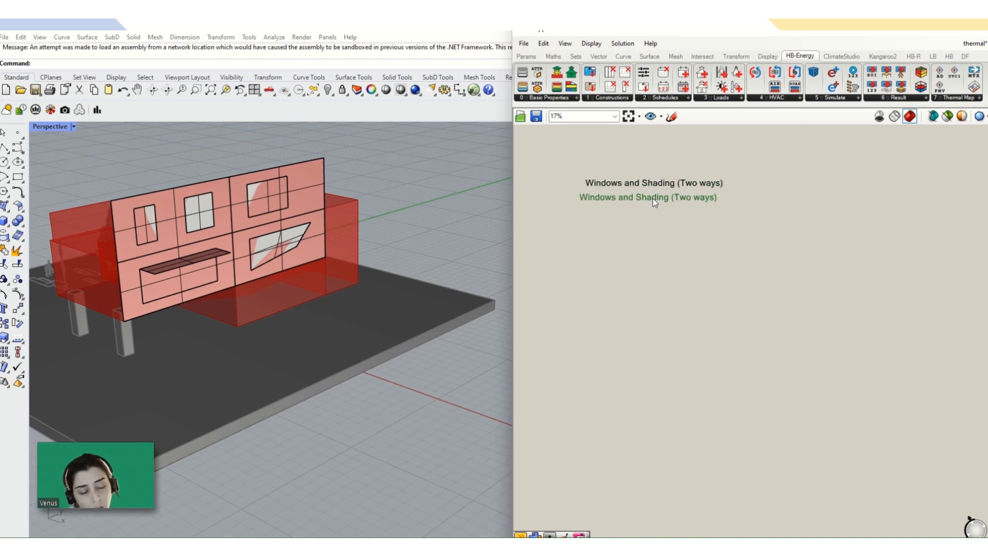
- Replace the duplicated label's text with "One way: manually" on the first line and "second way:" on the second
{"action": "double_click", "coordinate": [654, 197]}
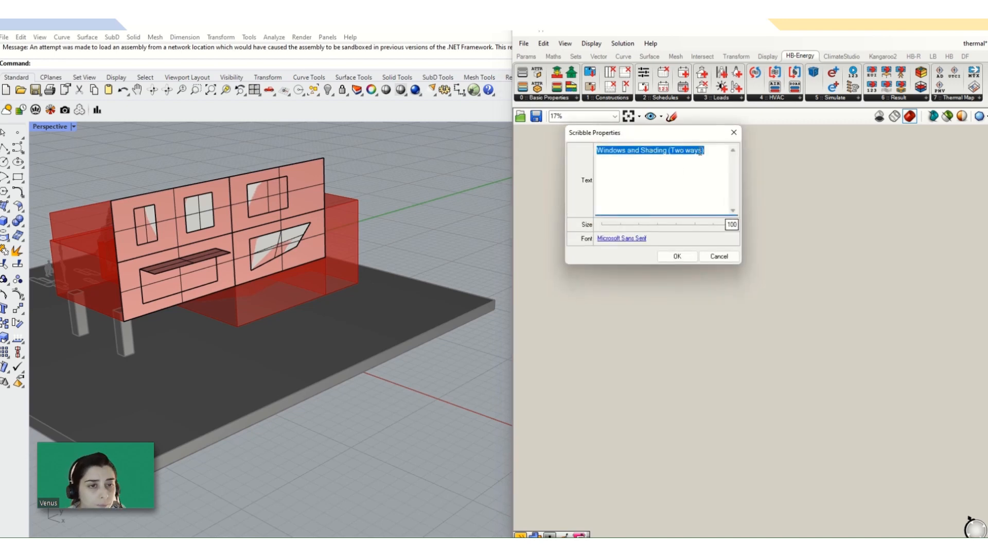
{"action": "left_click", "coordinate": [715, 155]}
{"action": "key", "text": "ctrl+shift+Left"}
{"action": "key", "text": "ctrl+shift+Left"}
{"action": "key", "text": "ctrl+shift+Left"}
{"action": "key", "text": "ctrl+shift+Left"}
{"action": "key", "text": "ctrl+shift+Left"}
{"action": "key", "text": "BackSpace"}
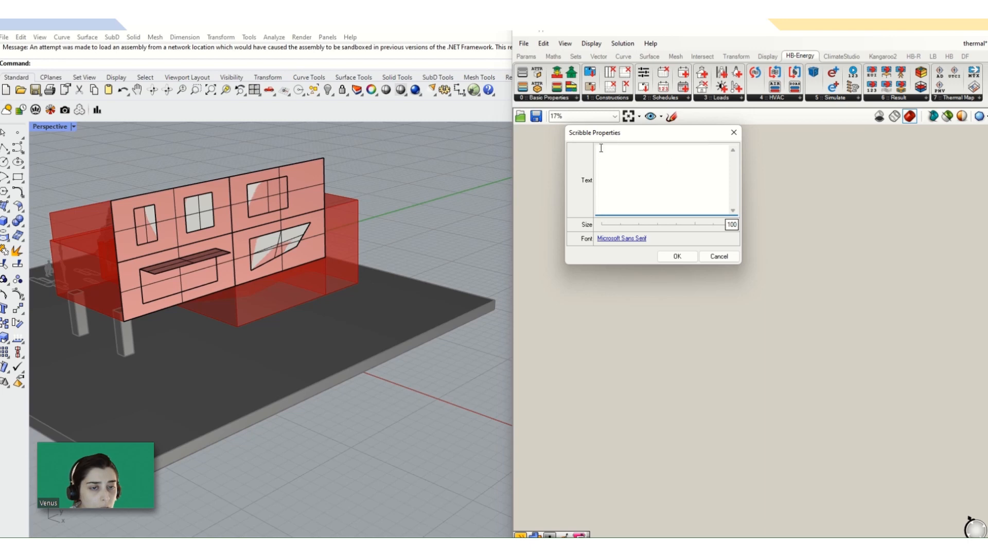
{"action": "type", "text": "One way"}
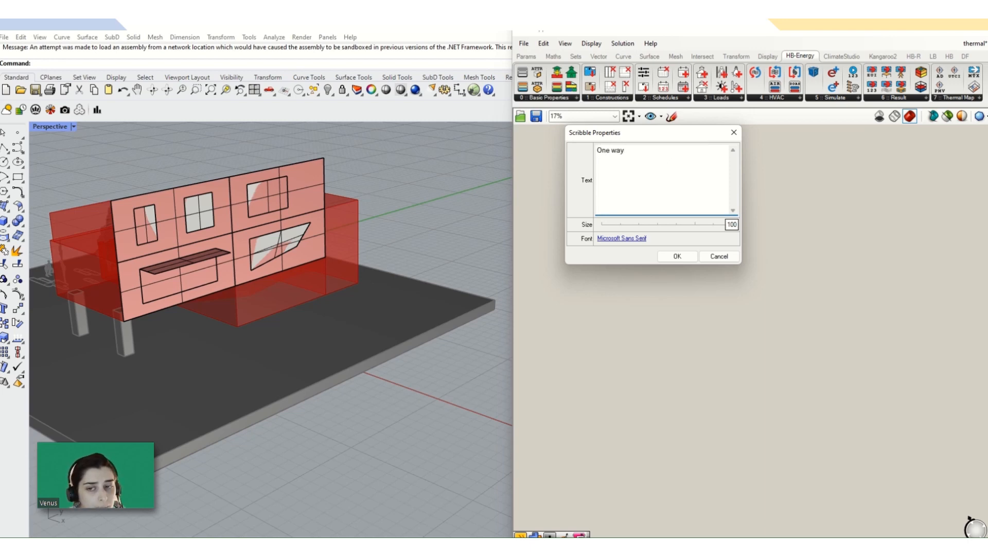
{"action": "type", "text": ": manu"}
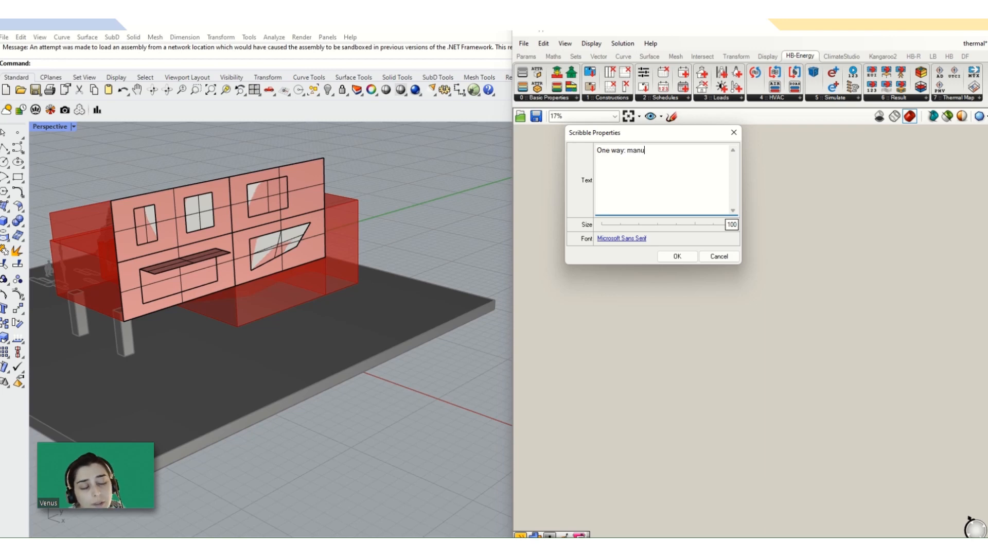
{"action": "type", "text": "ally "}
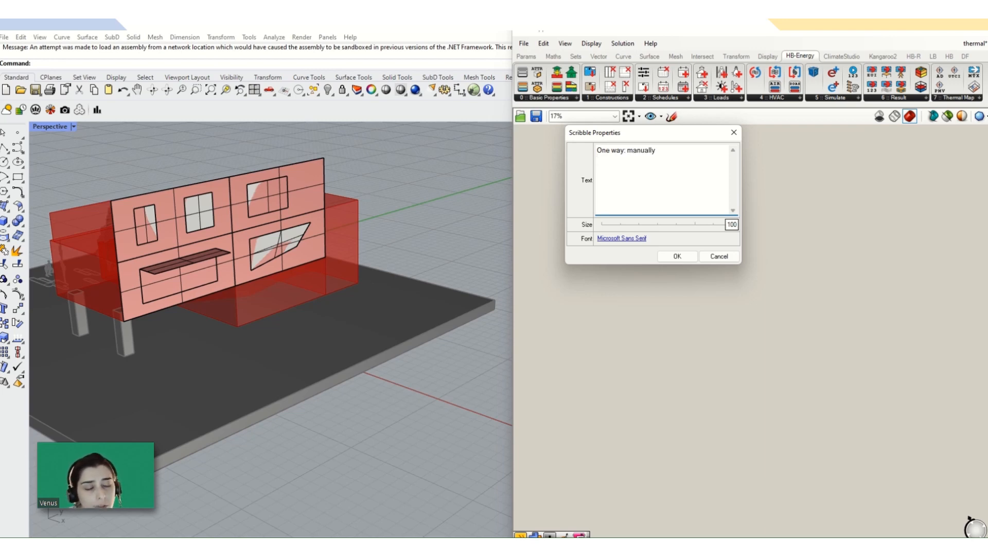
{"action": "type", "text": "se"}
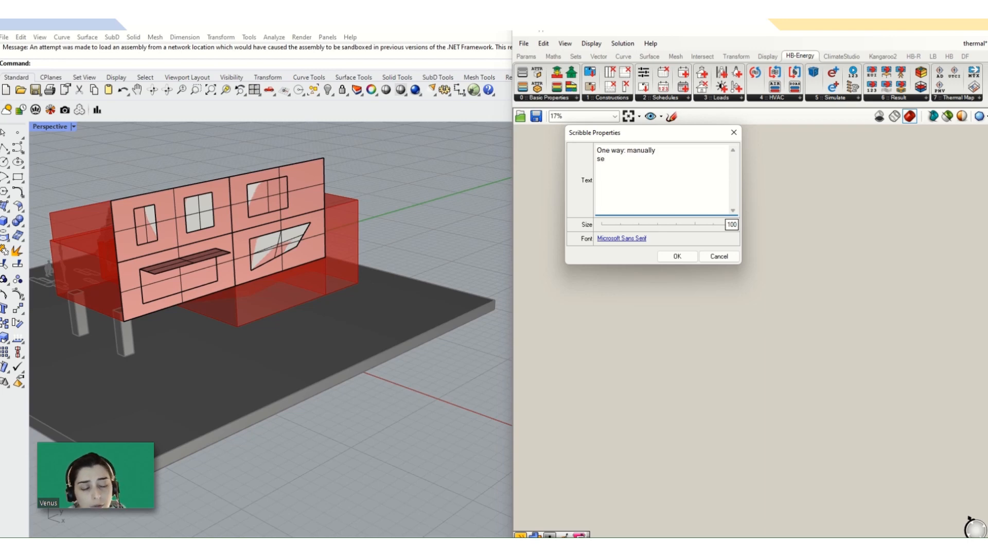
{"action": "type", "text": "cond wa"}
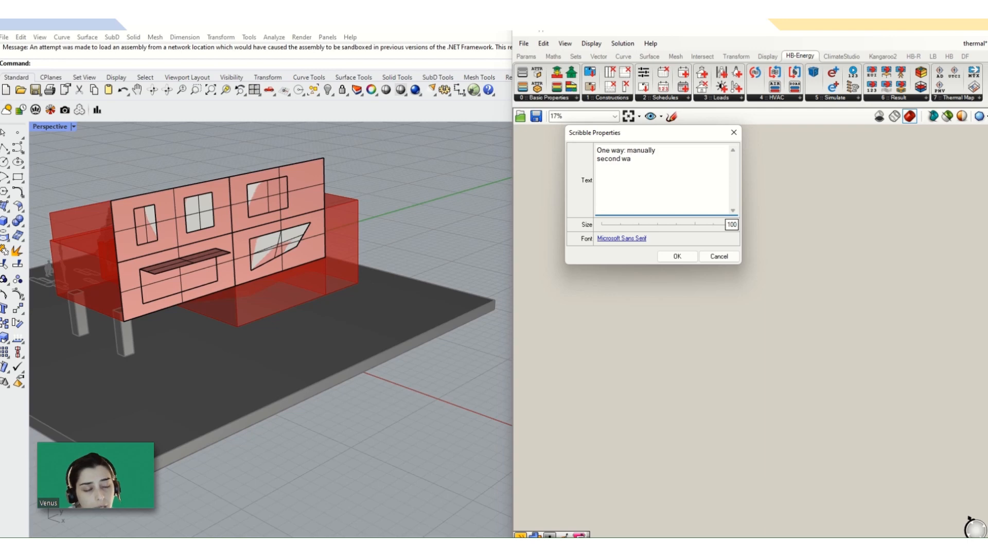
{"action": "type", "text": "y:"}
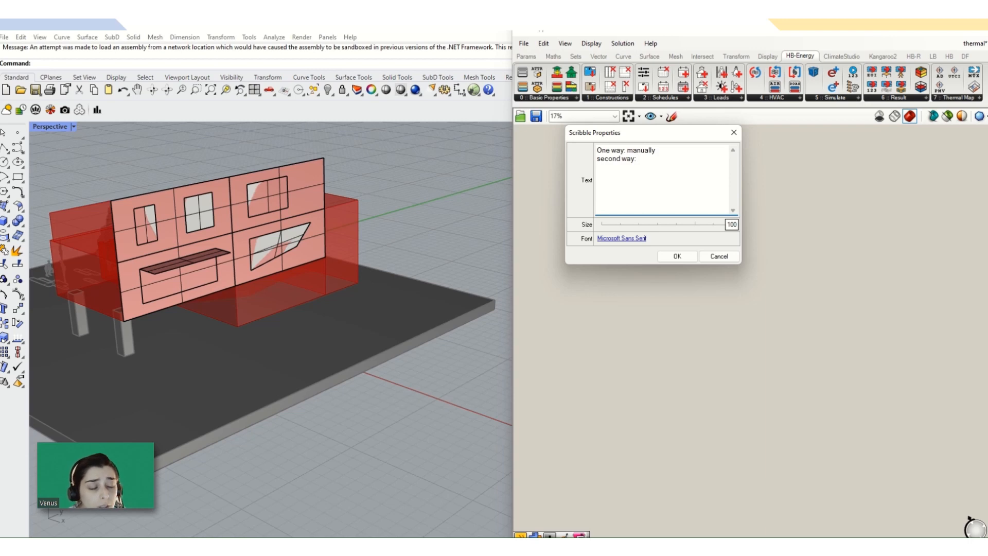
- Change the opening word of the label's first line so it reads "first way: manually"
{"action": "left_click_drag", "start_coordinate": [610, 150], "coordinate": [597, 150]}
{"action": "key", "text": "BackSpace"}
{"action": "type", "text": "f"}
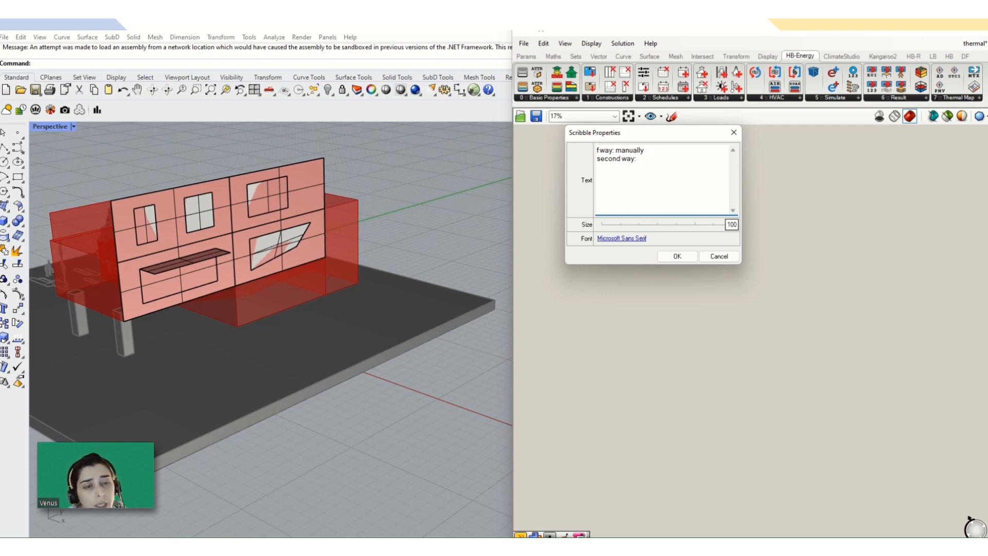
{"action": "type", "text": "irst"}
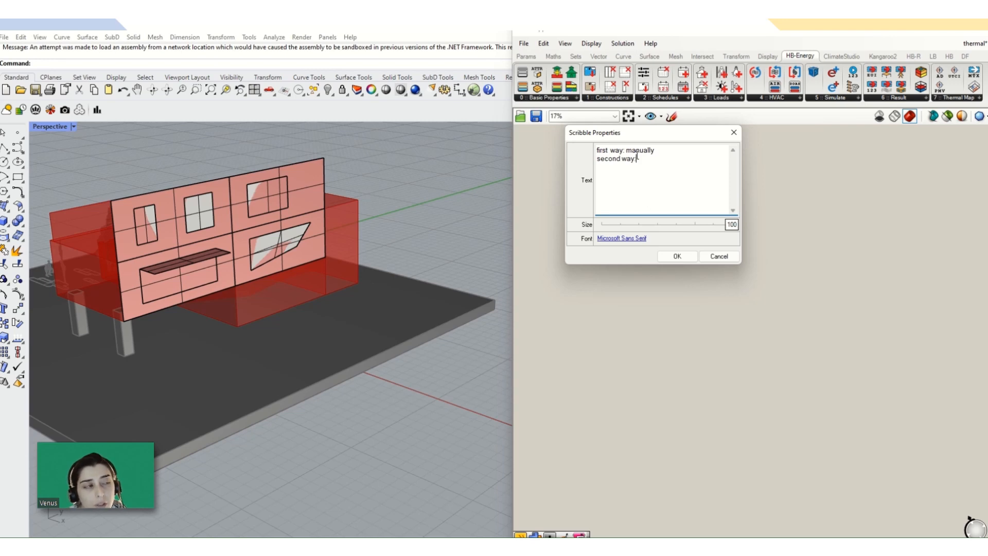
- Complete the label's second line as "second way:persentage" and apply the text
{"action": "type", "text": "persae"}
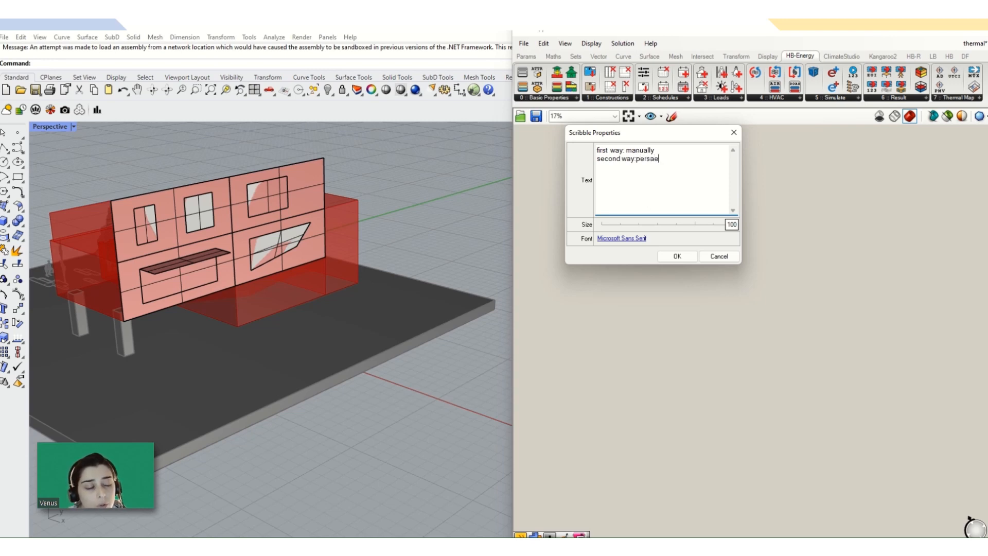
{"action": "type", "text": "ntage"}
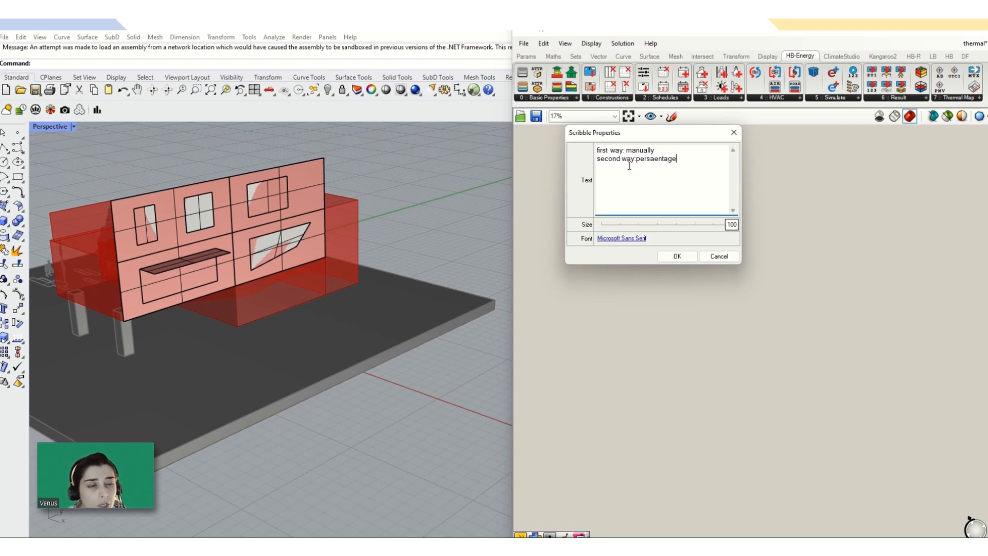
{"action": "left_click", "coordinate": [652, 162]}
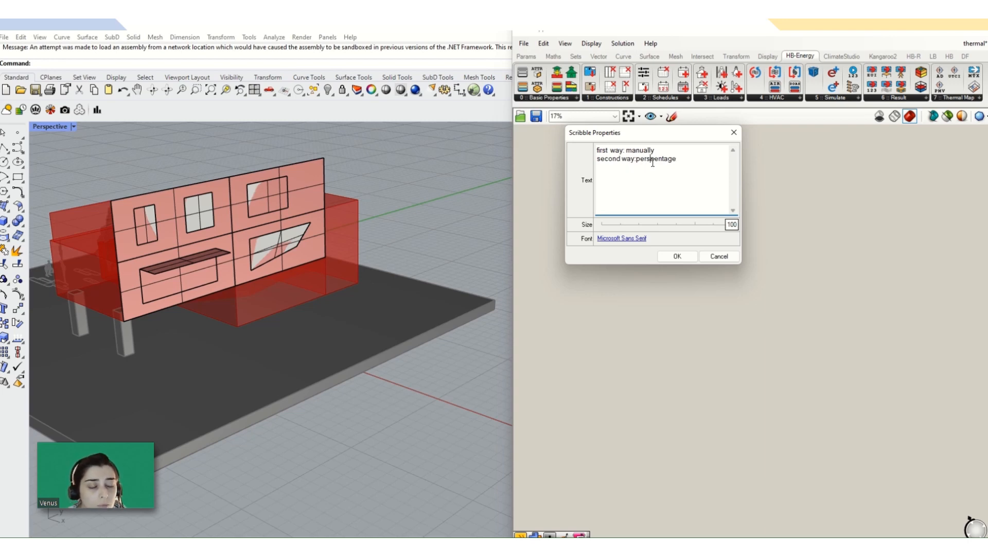
{"action": "left_click_drag", "start_coordinate": [651, 159], "coordinate": [654, 159]}
{"action": "key", "text": "BackSpace"}
{"action": "left_click", "coordinate": [665, 257]}
- Group the "Windows and Shading (Two ways)" title with the two-line label and align the lower label beneath the title
{"action": "left_click", "coordinate": [632, 200]}
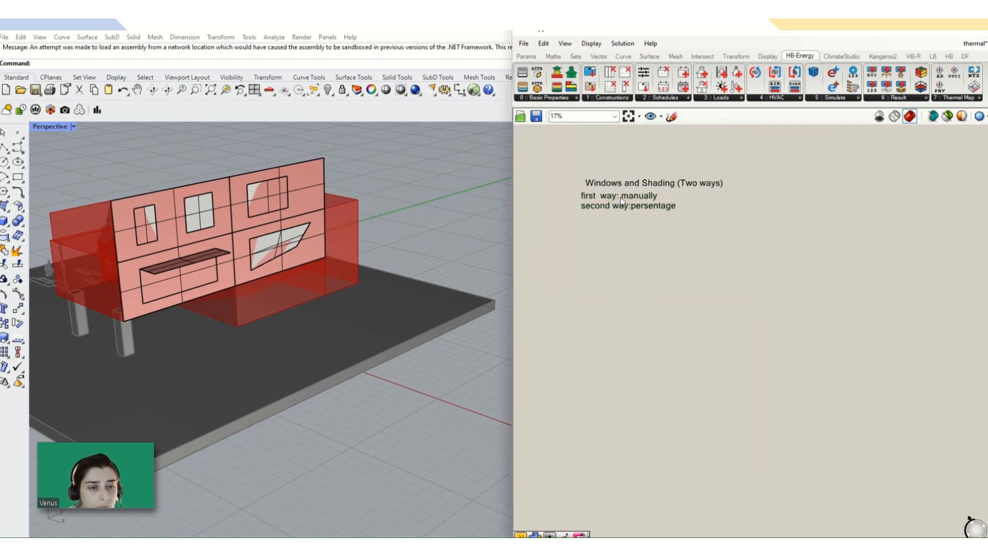
{"action": "mouse_move", "coordinate": [759, 162]}
{"action": "left_mouse_down"}
{"action": "mouse_move", "coordinate": [610, 232]}
{"action": "mouse_move", "coordinate": [580, 225]}
{"action": "left_mouse_up"}
{"action": "middle_click", "coordinate": [608, 180]}
{"action": "left_click", "coordinate": [637, 202]}
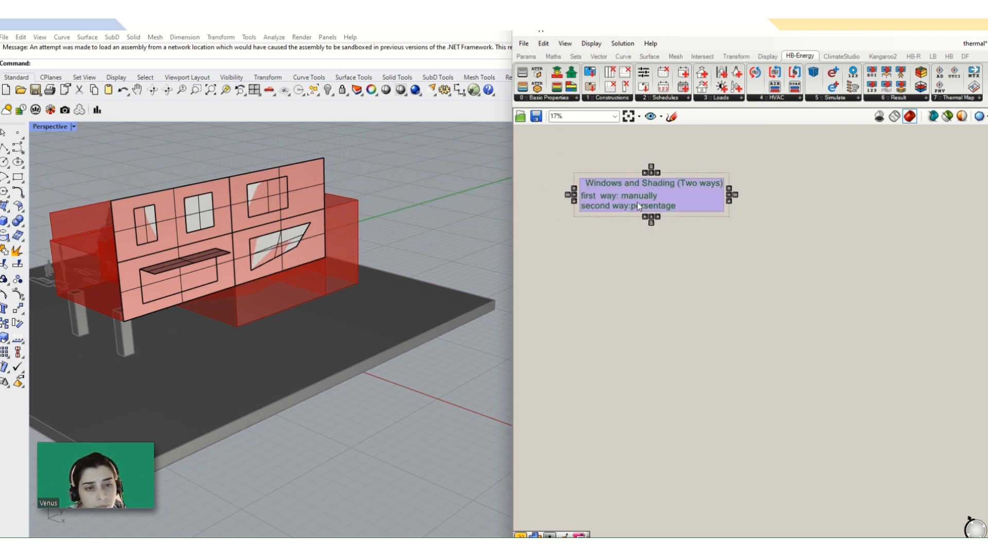
{"action": "left_click_drag", "start_coordinate": [635, 206], "coordinate": [644, 196]}
{"action": "left_click", "coordinate": [706, 230]}
- Select both labels with their group and shift them slightly up and to the left on the canvas
{"action": "left_click_drag", "start_coordinate": [556, 143], "coordinate": [779, 260]}
{"action": "middle_click", "coordinate": [682, 196]}
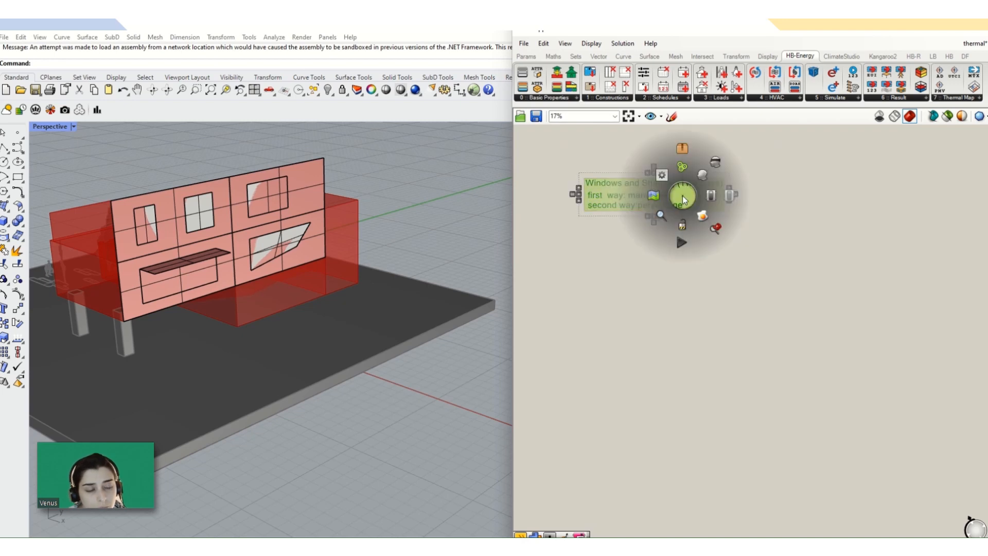
{"action": "left_click", "coordinate": [682, 237]}
{"action": "left_click_drag", "start_coordinate": [680, 202], "coordinate": [672, 188]}
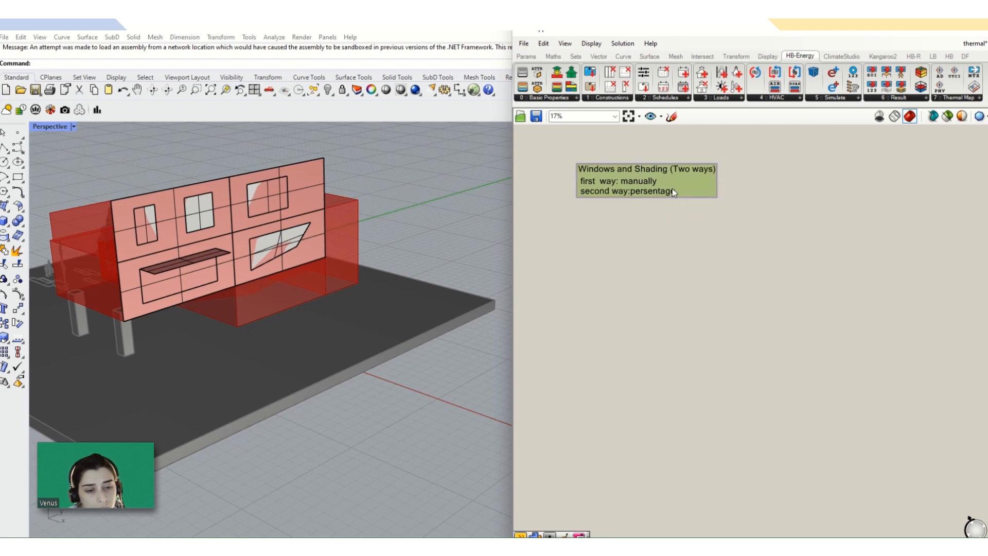
{"action": "left_click", "coordinate": [686, 222]}
- Move the HB Shade group's output parameter directly beneath the aperture group's output parameter
{"action": "scroll", "coordinate": [684, 227], "scroll_direction": "down", "scroll_amount": 1}
{"action": "scroll", "coordinate": [684, 230], "scroll_direction": "down", "scroll_amount": 1}
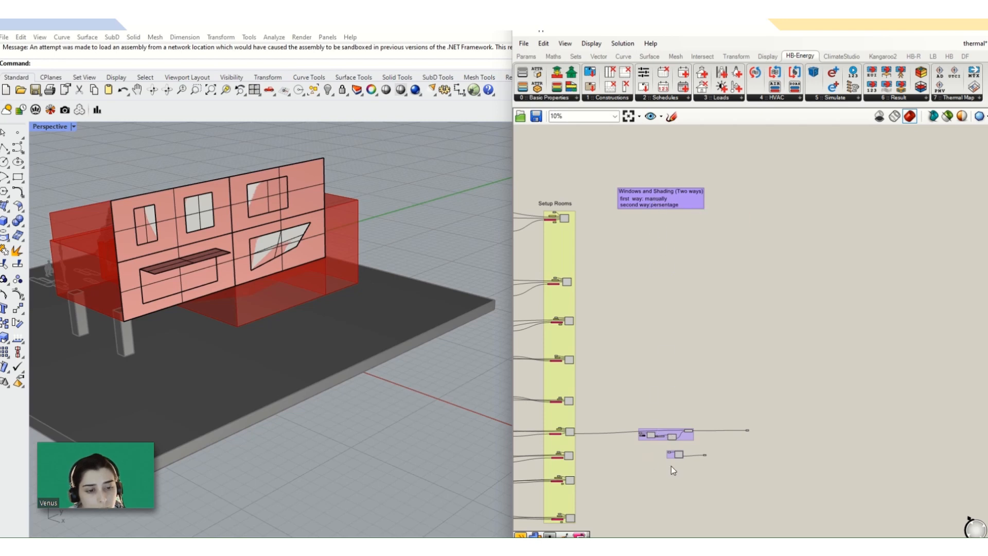
{"action": "right_click_drag", "start_coordinate": [663, 437], "coordinate": [668, 369]}
{"action": "scroll", "coordinate": [667, 369], "scroll_direction": "up", "scroll_amount": 4}
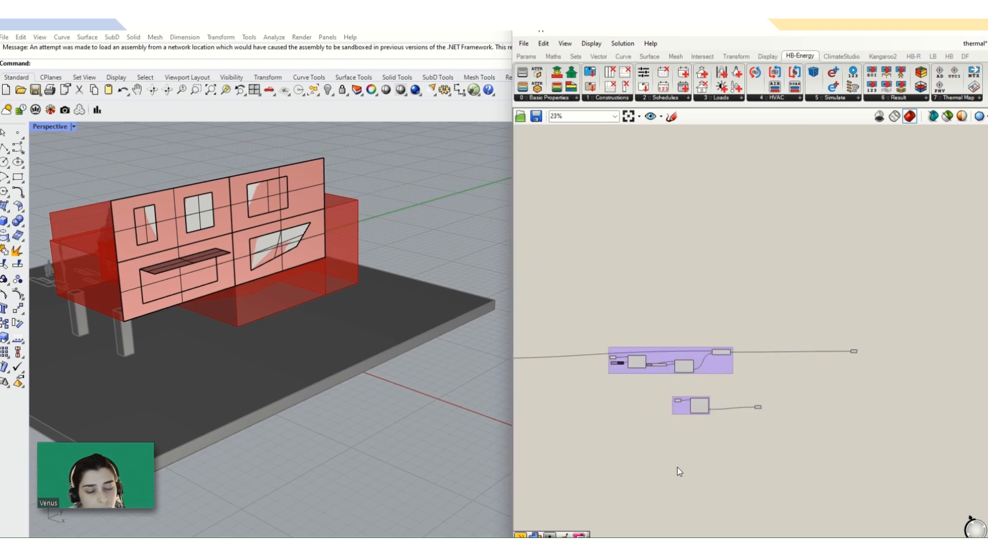
{"action": "scroll", "coordinate": [694, 399], "scroll_direction": "down", "scroll_amount": 3}
{"action": "scroll", "coordinate": [761, 403], "scroll_direction": "up", "scroll_amount": 4}
{"action": "left_click", "coordinate": [699, 401]}
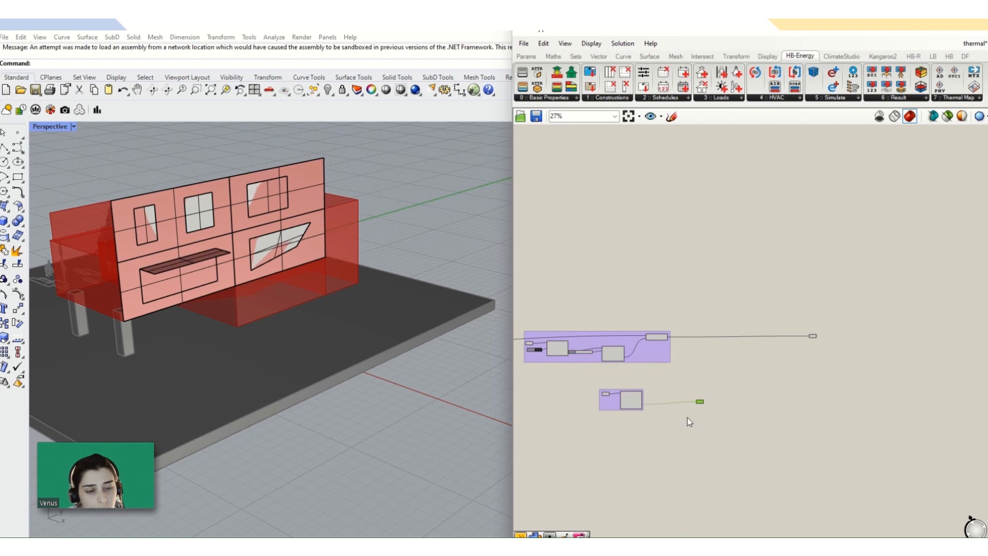
{"action": "scroll", "coordinate": [688, 399], "scroll_direction": "up", "scroll_amount": 3}
{"action": "left_click_drag", "start_coordinate": [695, 395], "coordinate": [869, 342]}
{"action": "scroll", "coordinate": [740, 413], "scroll_direction": "up", "scroll_amount": 3}
{"action": "scroll", "coordinate": [717, 408], "scroll_direction": "down", "scroll_amount": 3}
- Duplicate the aperture group and place the copy below the HB Shade group
{"action": "right_click_drag", "start_coordinate": [646, 432], "coordinate": [779, 354]}
{"action": "scroll", "coordinate": [789, 286], "scroll_direction": "down", "scroll_amount": 3}
{"action": "scroll", "coordinate": [779, 355], "scroll_direction": "down", "scroll_amount": 2}
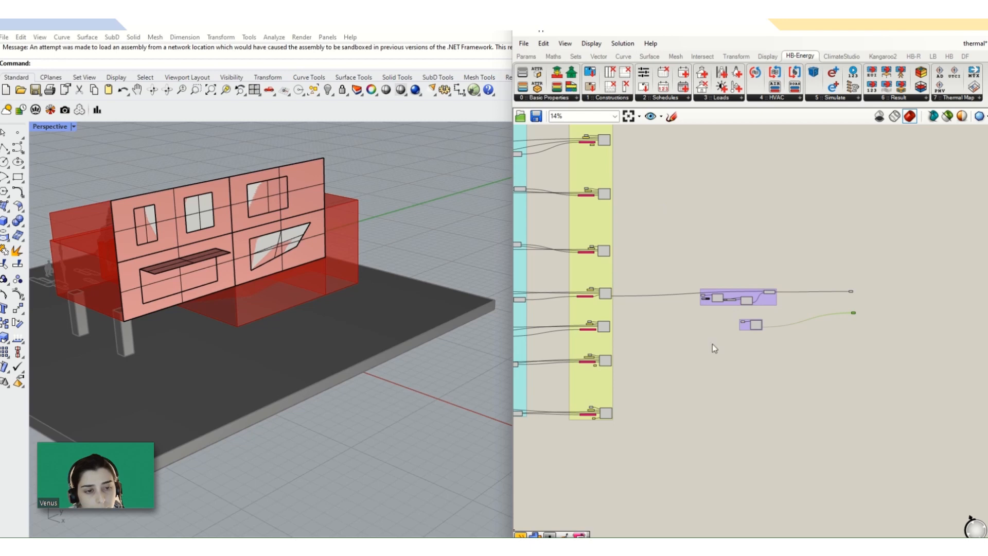
{"action": "scroll", "coordinate": [770, 325], "scroll_direction": "up", "scroll_amount": 3}
{"action": "left_click_drag", "start_coordinate": [795, 256], "coordinate": [691, 383]}
{"action": "scroll", "coordinate": [693, 373], "scroll_direction": "up", "scroll_amount": 6}
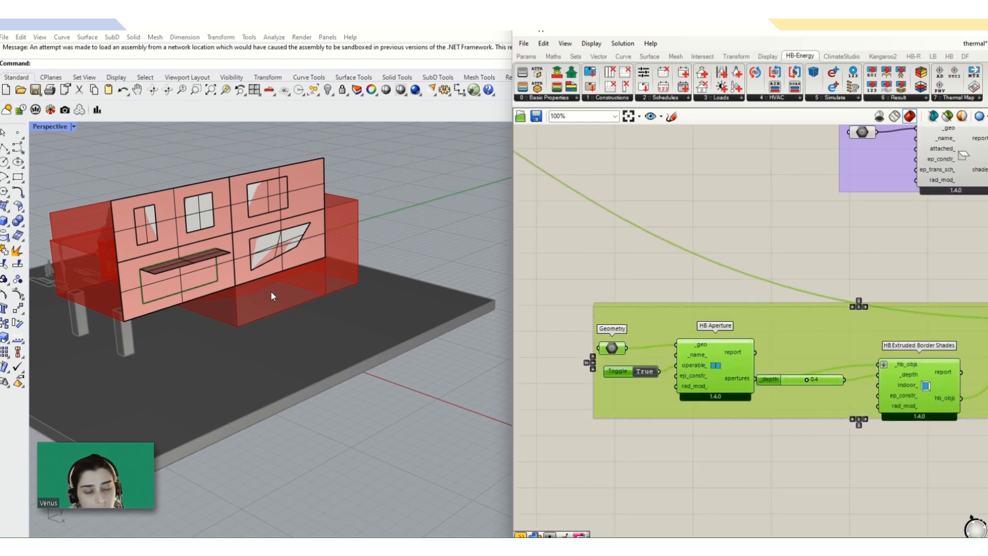
{"action": "left_click", "coordinate": [772, 449]}
- Set the lower room's slanted window surface from Rhino as the duplicated aperture group's Geometry and internalise its data
{"action": "scroll", "coordinate": [799, 356], "scroll_direction": "down", "scroll_amount": 6}
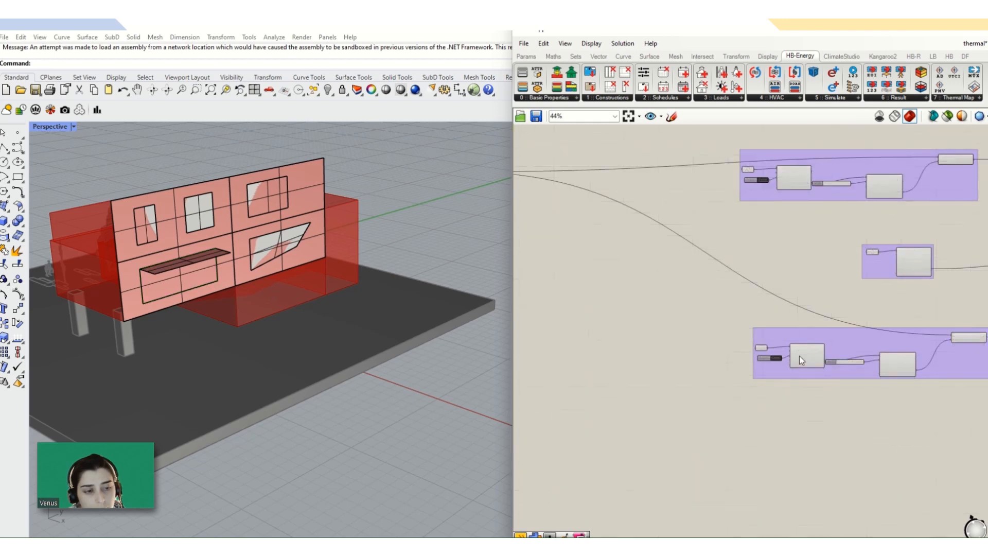
{"action": "scroll", "coordinate": [594, 310], "scroll_direction": "up", "scroll_amount": 4}
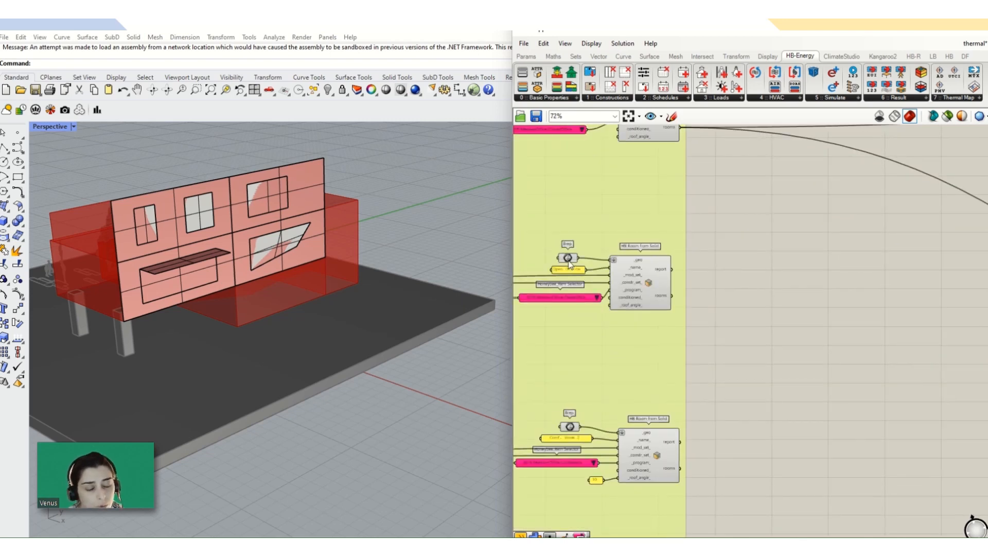
{"action": "left_click", "coordinate": [569, 258]}
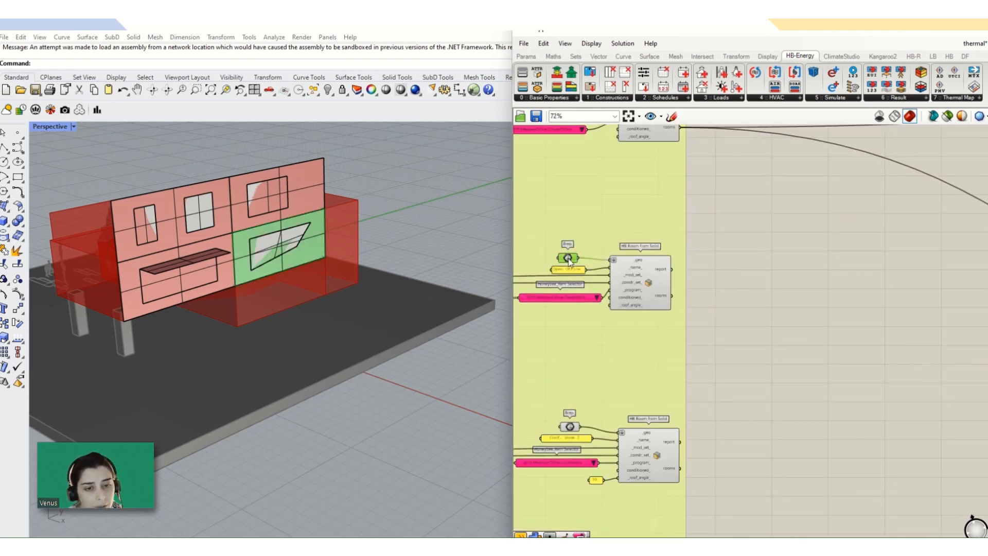
{"action": "left_click", "coordinate": [298, 234]}
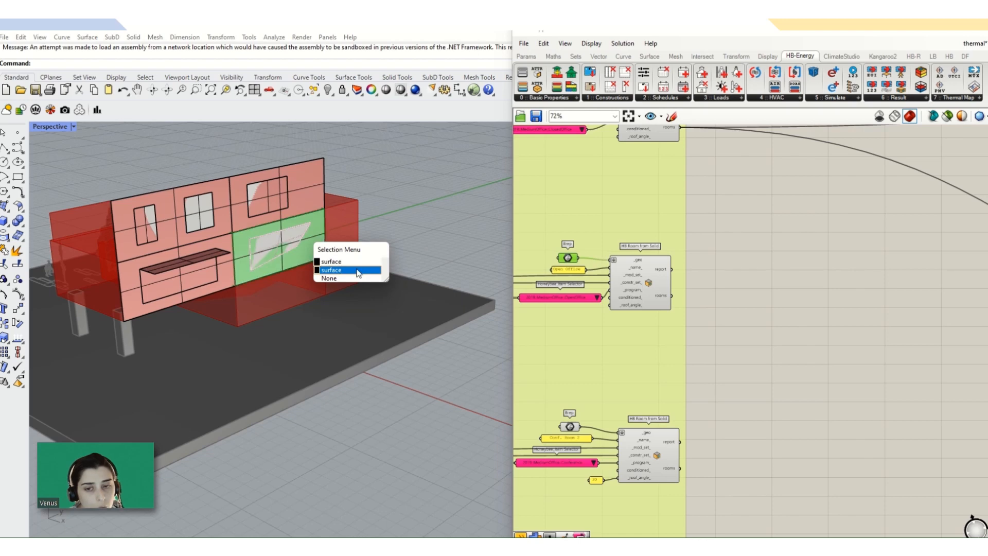
{"action": "left_click", "coordinate": [337, 270]}
{"action": "scroll", "coordinate": [645, 298], "scroll_direction": "down", "scroll_amount": 2}
{"action": "scroll", "coordinate": [905, 375], "scroll_direction": "up", "scroll_amount": 4}
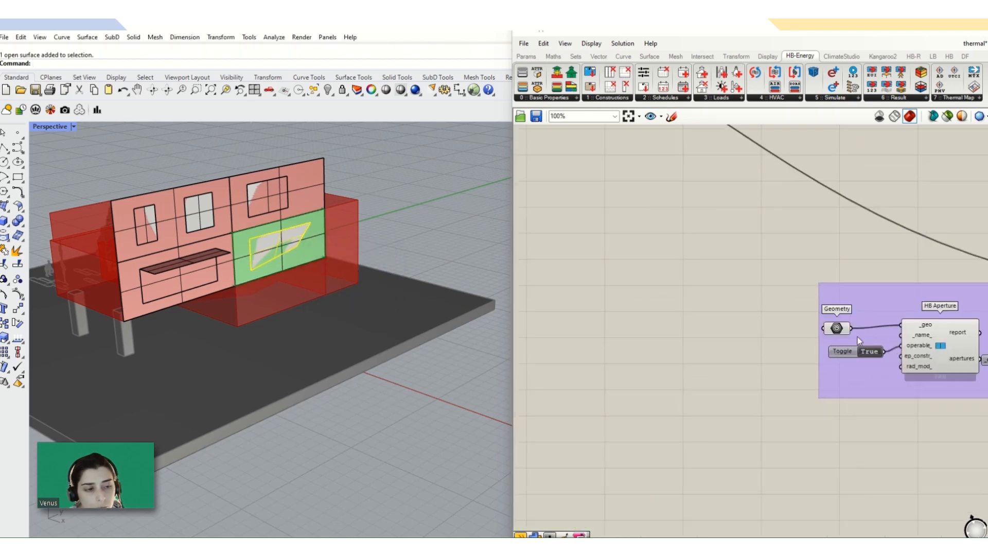
{"action": "left_click", "coordinate": [841, 329]}
{"action": "right_click", "coordinate": [841, 329]}
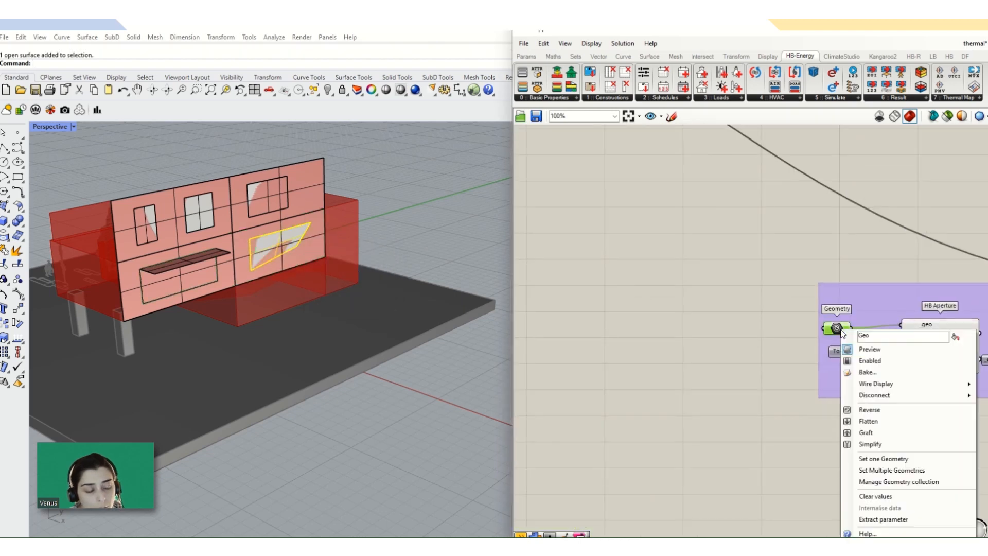
{"action": "left_click", "coordinate": [891, 461]}
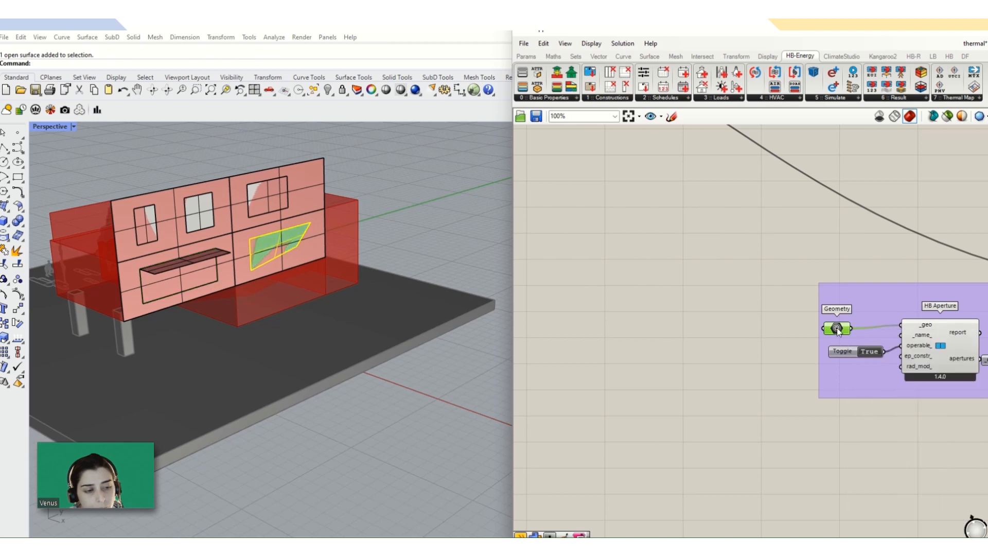
{"action": "right_click", "coordinate": [837, 328]}
{"action": "left_click", "coordinate": [880, 507]}
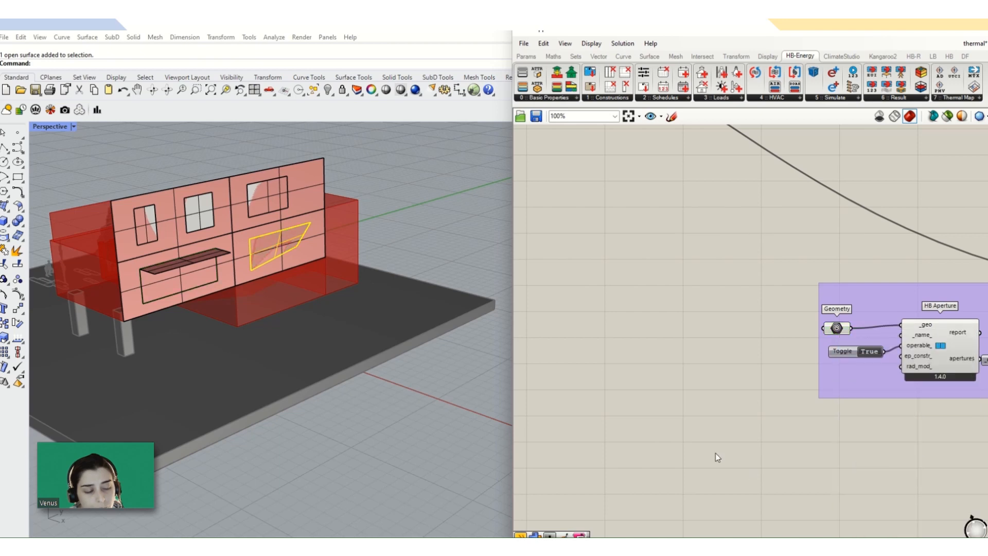
- Connect the rooms output of the slanted-window room's HB Room from Solid to the duplicated HB Add Subface's _hb_obj input, replacing the copied wire
{"action": "scroll", "coordinate": [648, 384], "scroll_direction": "down", "scroll_amount": 4}
{"action": "scroll", "coordinate": [850, 412], "scroll_direction": "down", "scroll_amount": 1}
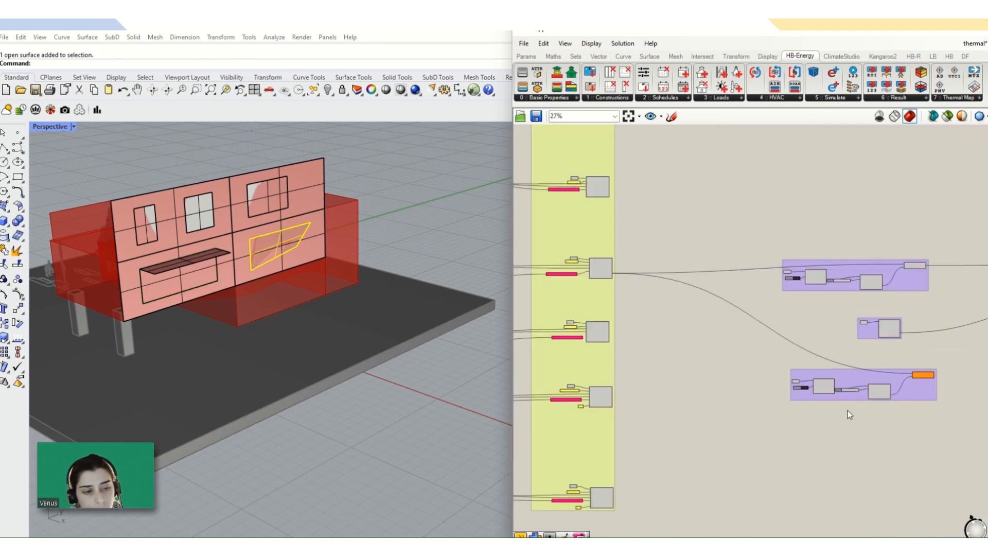
{"action": "scroll", "coordinate": [901, 364], "scroll_direction": "up", "scroll_amount": 4}
{"action": "scroll", "coordinate": [899, 360], "scroll_direction": "down", "scroll_amount": 5}
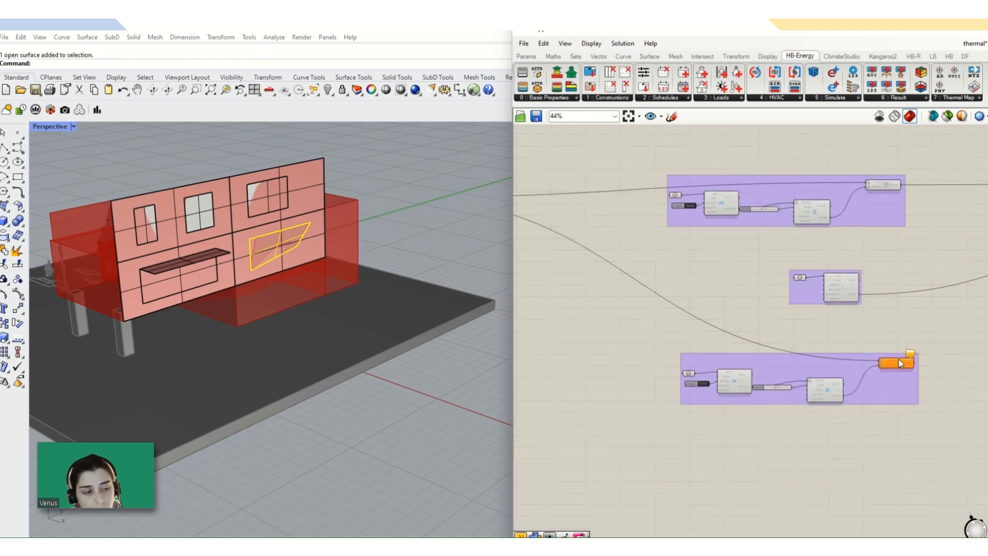
{"action": "scroll", "coordinate": [594, 320], "scroll_direction": "up", "scroll_amount": 2}
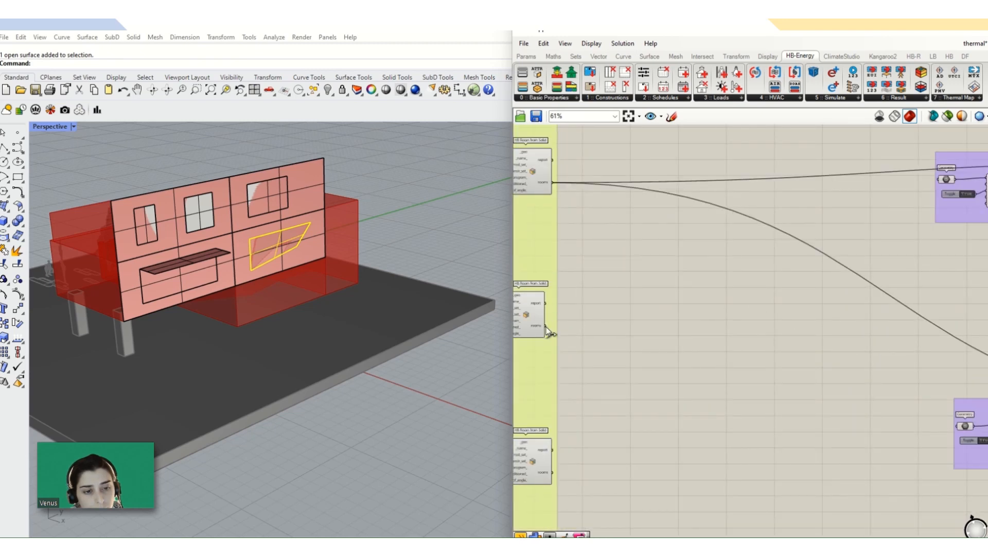
{"action": "scroll", "coordinate": [550, 331], "scroll_direction": "down", "scroll_amount": 3}
{"action": "left_click_drag", "start_coordinate": [551, 325], "coordinate": [878, 362]}
{"action": "left_click_drag", "start_coordinate": [926, 371], "coordinate": [915, 373]}
{"action": "scroll", "coordinate": [920, 370], "scroll_direction": "up", "scroll_amount": 3}
{"action": "scroll", "coordinate": [905, 386], "scroll_direction": "up", "scroll_amount": 3}
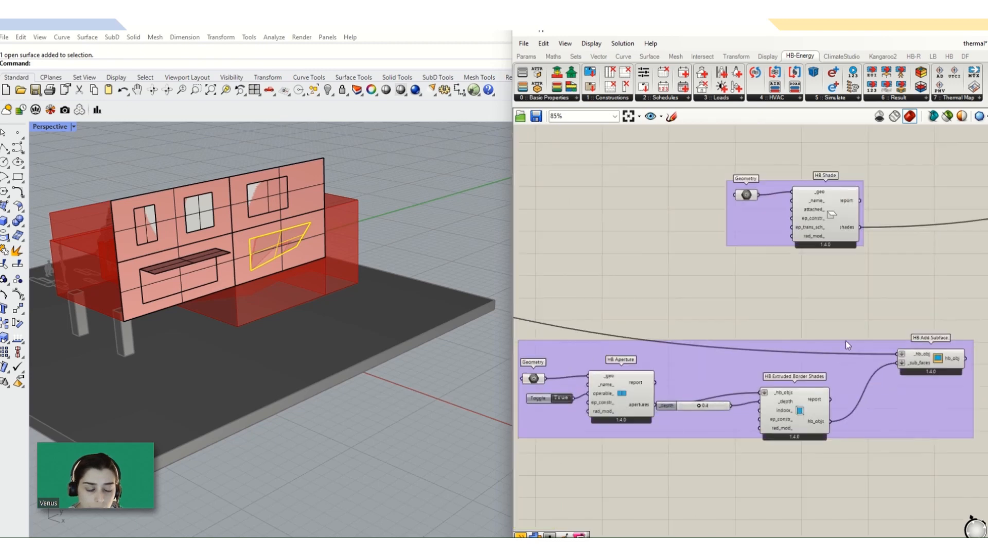
- Select the newly connected room's Brep parameter to check which room it highlights in the model
{"action": "scroll", "coordinate": [855, 339], "scroll_direction": "down", "scroll_amount": 9}
{"action": "scroll", "coordinate": [702, 328], "scroll_direction": "up", "scroll_amount": 3}
{"action": "scroll", "coordinate": [621, 309], "scroll_direction": "up", "scroll_amount": 2}
{"action": "left_click", "coordinate": [569, 281]}
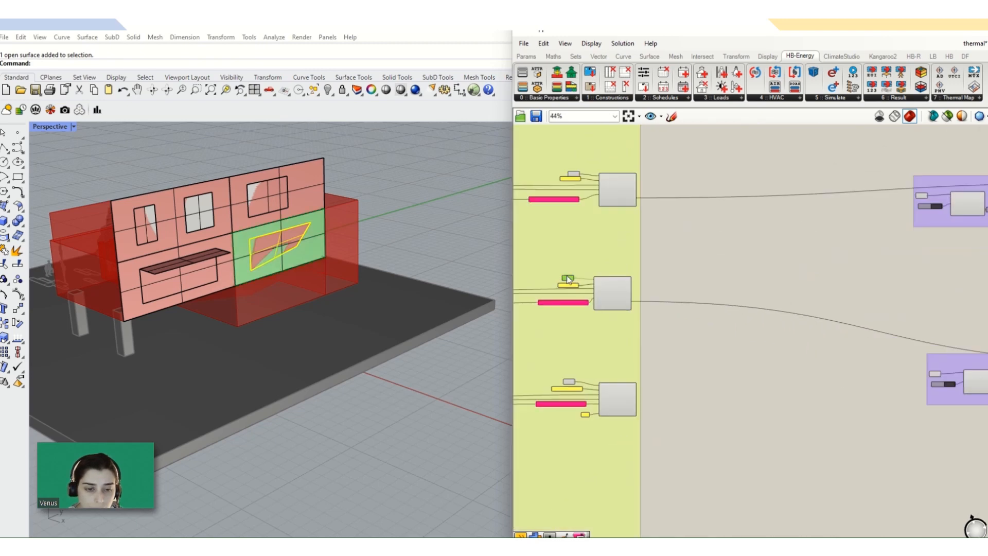
- Check what the duplicated group's HB Add Subface, HB Extruded Border Shades and Geometry parameter each highlight in the model
{"action": "scroll", "coordinate": [572, 284], "scroll_direction": "down", "scroll_amount": 2}
{"action": "left_click", "coordinate": [915, 330]}
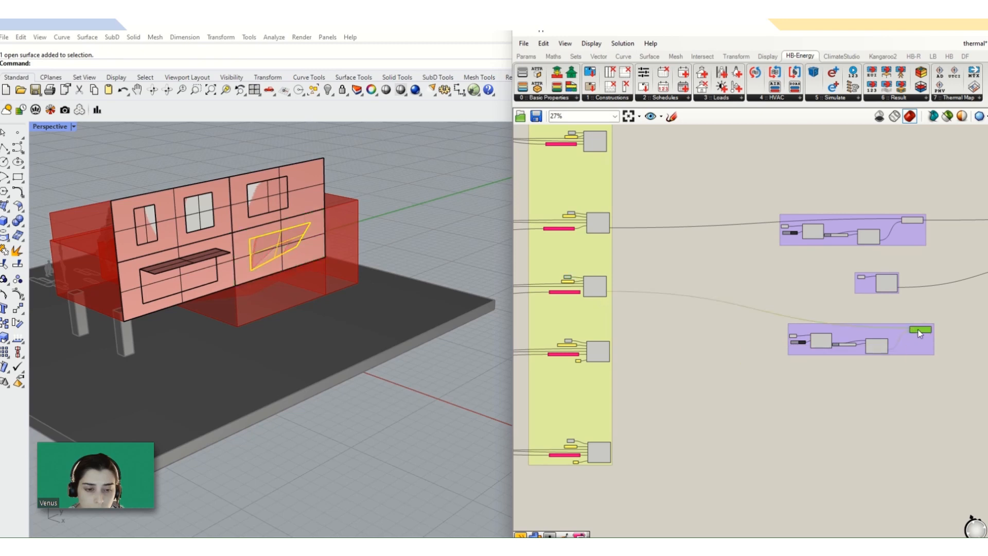
{"action": "scroll", "coordinate": [922, 329], "scroll_direction": "up", "scroll_amount": 5}
{"action": "left_click_drag", "start_coordinate": [936, 339], "coordinate": [937, 331]}
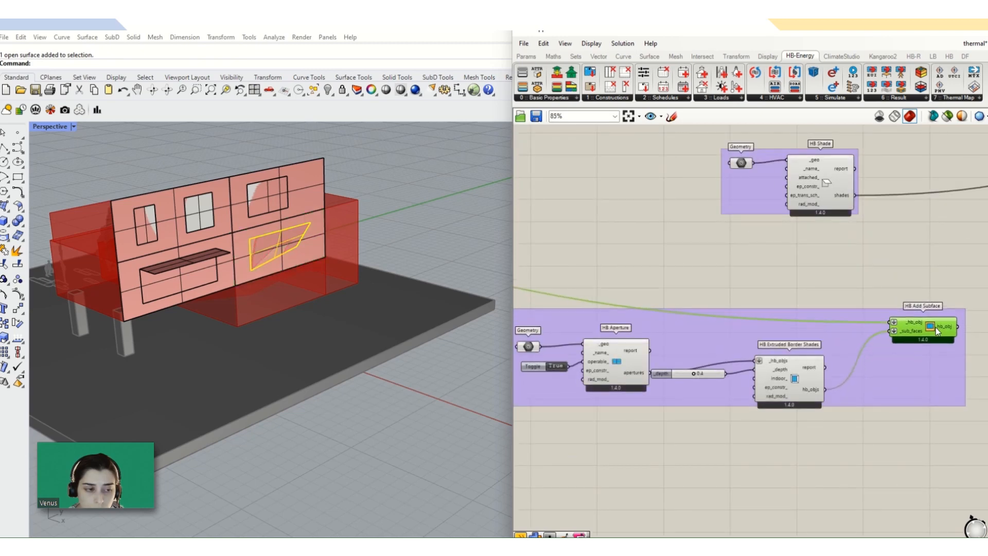
{"action": "left_click", "coordinate": [808, 372]}
{"action": "left_click", "coordinate": [534, 349]}
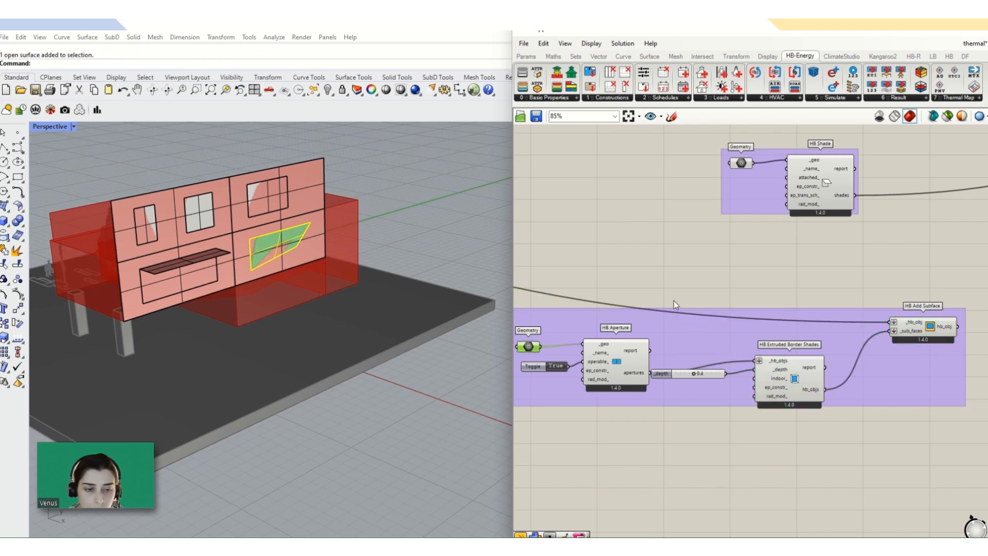
{"action": "left_click", "coordinate": [704, 288]}
{"action": "scroll", "coordinate": [691, 294], "scroll_direction": "down", "scroll_amount": 4}
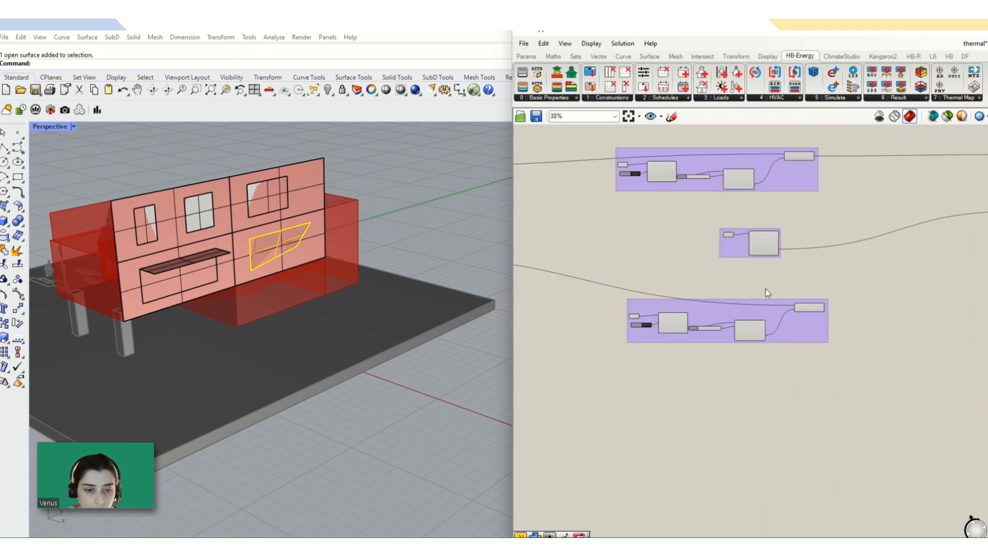
- Hide the preview of the duplicated group's geometry, HB Aperture and HB Extruded Border Shades components, leaving HB Add Subface out
{"action": "scroll", "coordinate": [767, 293], "scroll_direction": "down", "scroll_amount": 2}
{"action": "left_click_drag", "start_coordinate": [777, 292], "coordinate": [687, 329]}
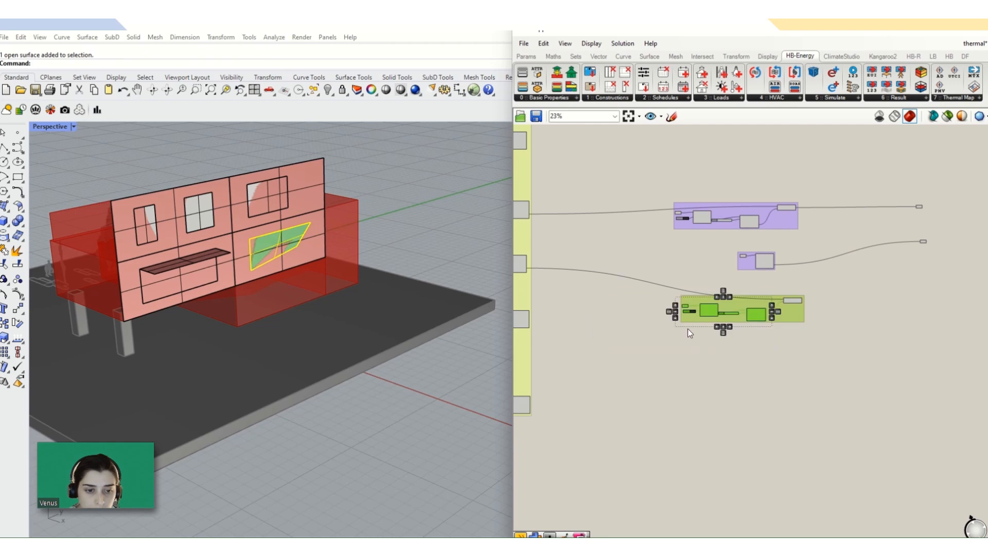
{"action": "key", "text": "space"}
{"action": "left_click", "coordinate": [732, 261]}
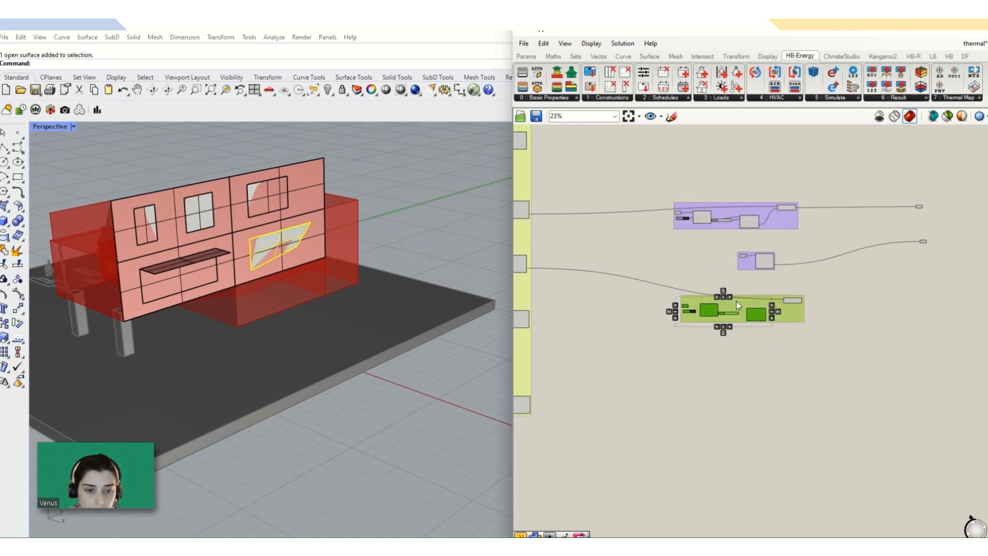
{"action": "left_click", "coordinate": [784, 337]}
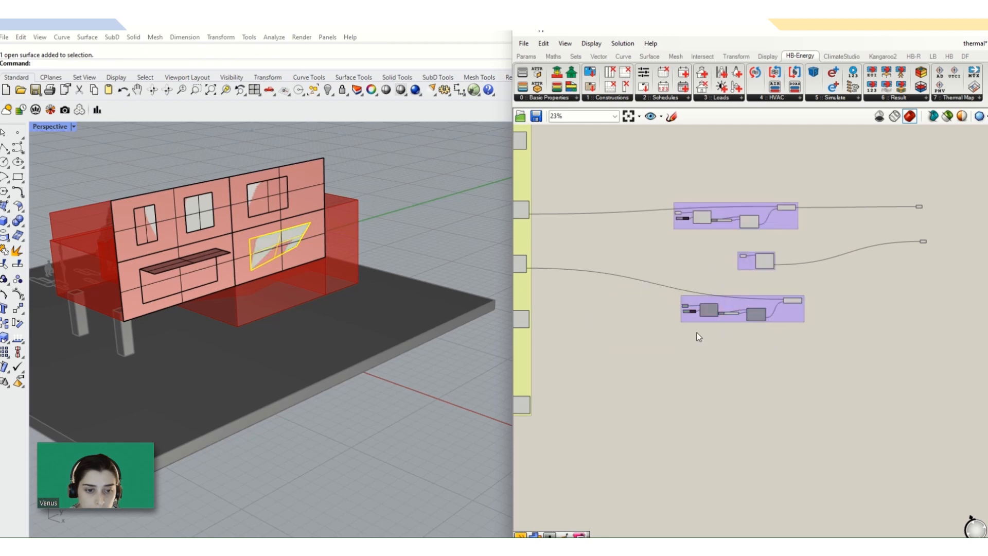
{"action": "left_click", "coordinate": [448, 279]}
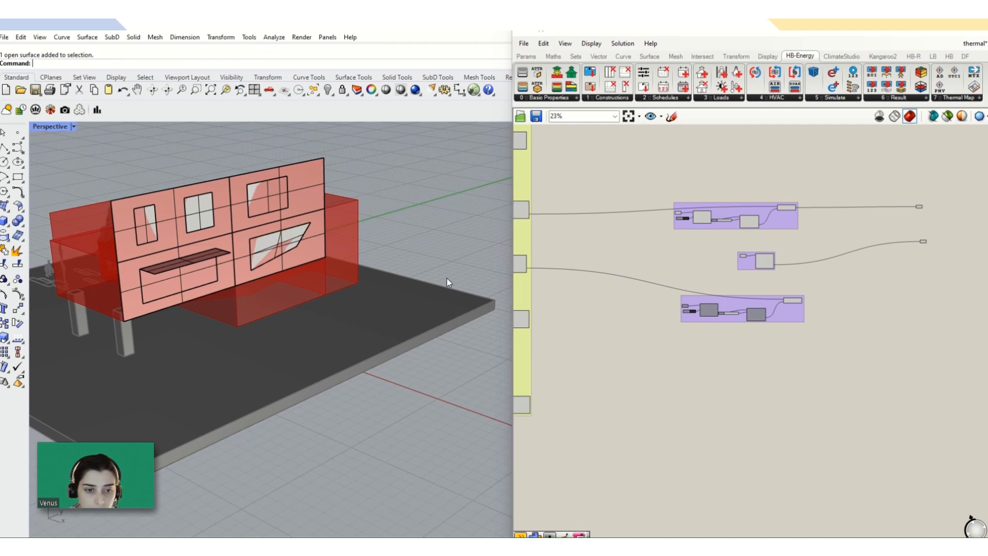
- Inspect the duplicated HB Add Subface component and the lower rooms' window surfaces on the facade in Rhino
{"action": "left_click", "coordinate": [792, 300]}
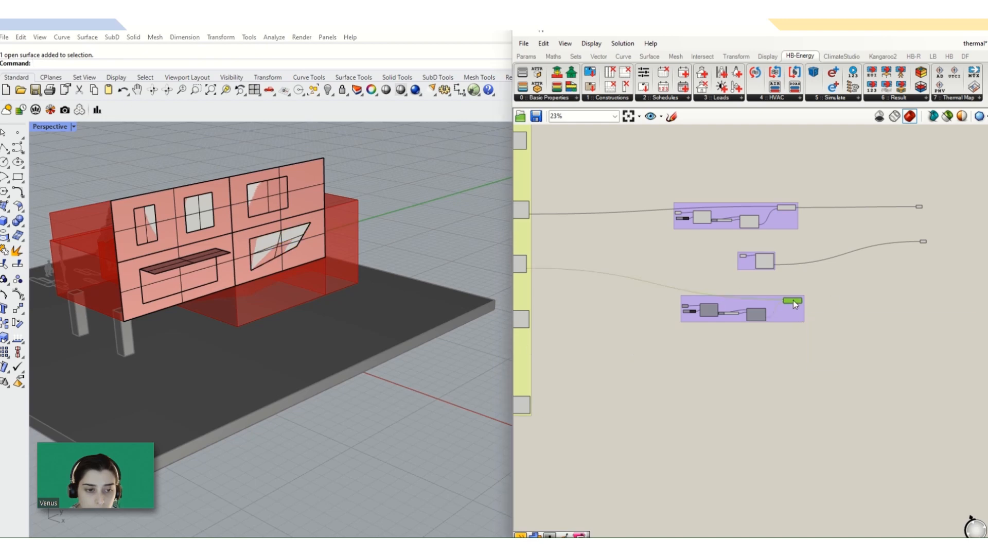
{"action": "middle_click", "coordinate": [793, 300]}
{"action": "left_click", "coordinate": [812, 322]}
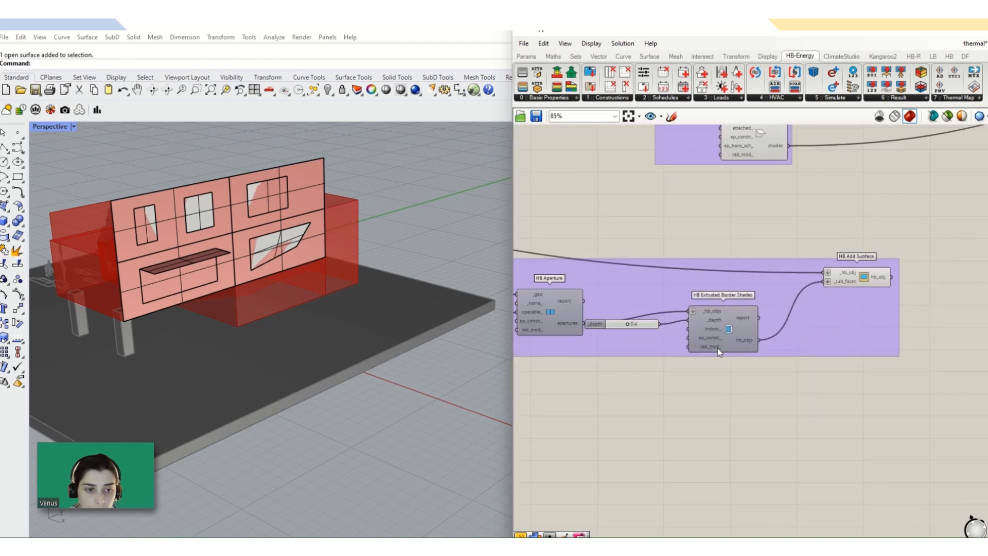
{"action": "left_click", "coordinate": [295, 261]}
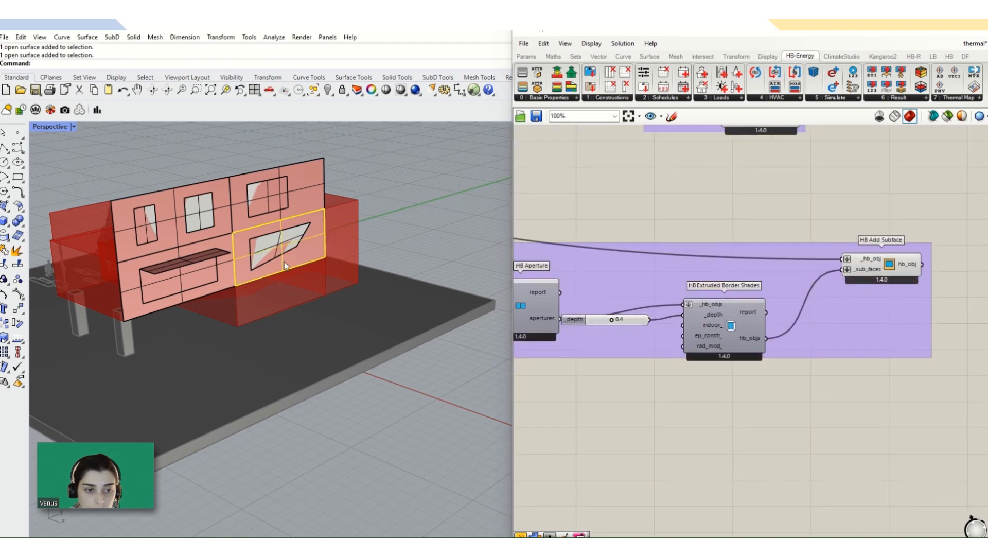
{"action": "left_click", "coordinate": [254, 264]}
{"action": "left_click", "coordinate": [291, 285]}
{"action": "left_click", "coordinate": [410, 258]}
{"action": "scroll", "coordinate": [192, 285], "scroll_direction": "up", "scroll_amount": 2}
{"action": "scroll", "coordinate": [192, 286], "scroll_direction": "up", "scroll_amount": 2}
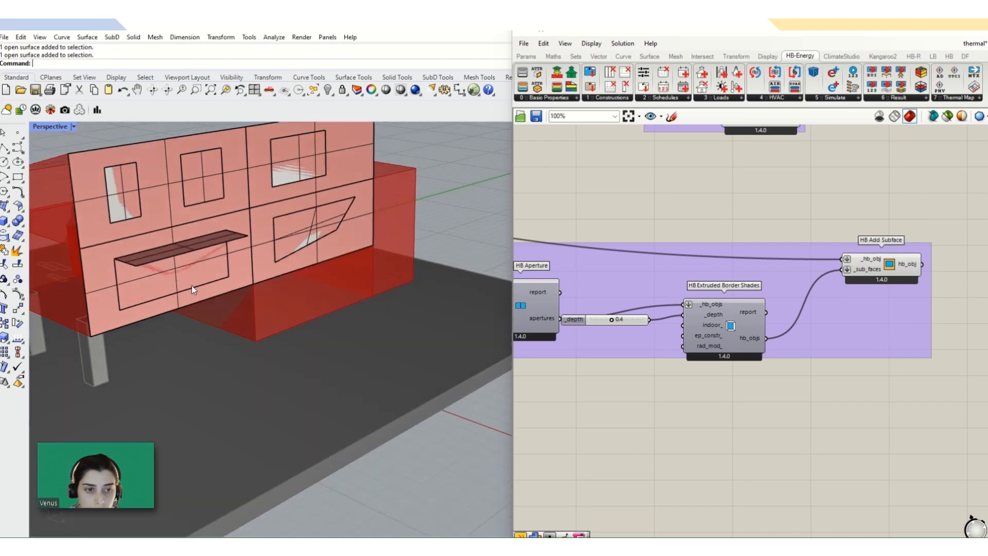
{"action": "left_click", "coordinate": [191, 286]}
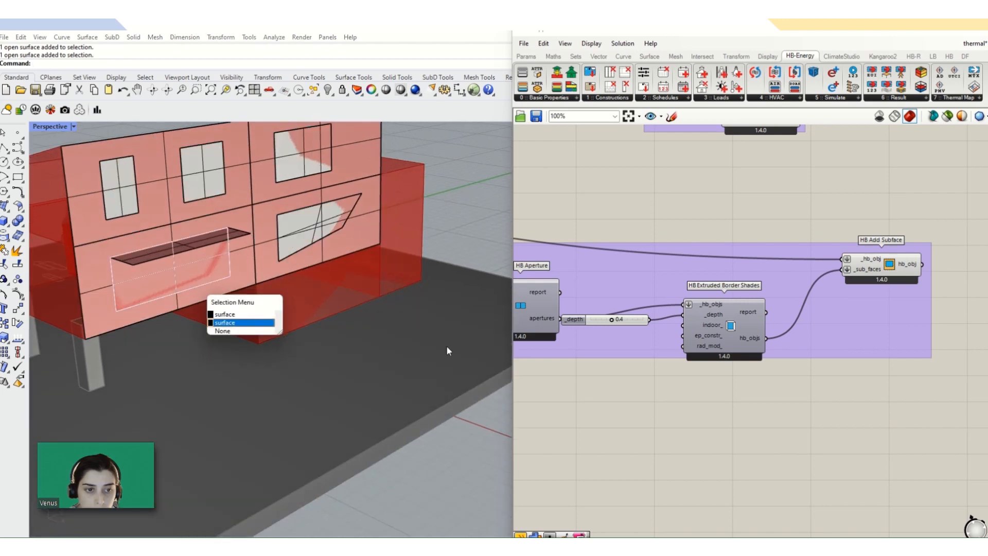
- Review the aperture and shade groups on the canvas and check what HB Shade highlights in the model
{"action": "scroll", "coordinate": [779, 320], "scroll_direction": "down", "scroll_amount": 5}
{"action": "scroll", "coordinate": [767, 306], "scroll_direction": "down", "scroll_amount": 3}
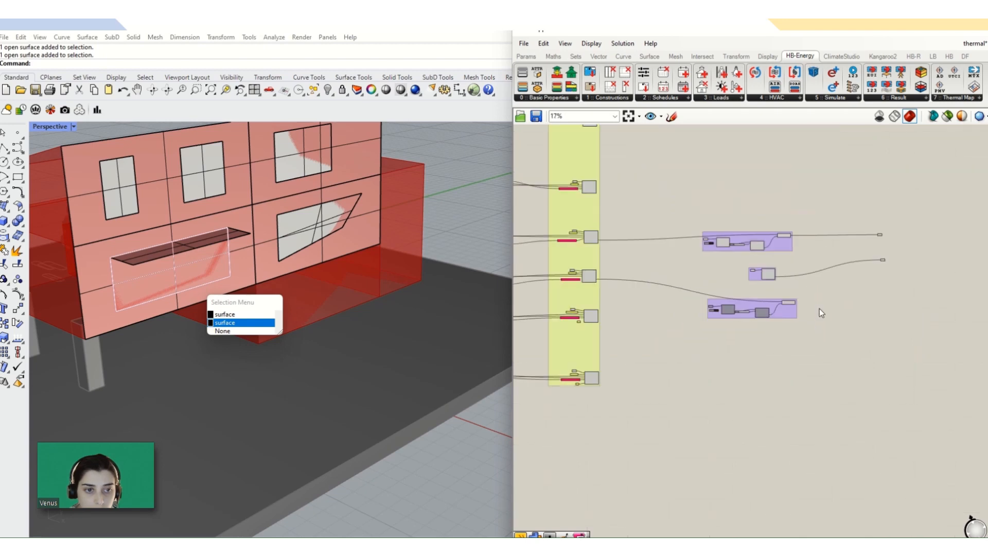
{"action": "scroll", "coordinate": [820, 309], "scroll_direction": "up", "scroll_amount": 7}
{"action": "scroll", "coordinate": [772, 302], "scroll_direction": "down", "scroll_amount": 6}
{"action": "scroll", "coordinate": [774, 307], "scroll_direction": "up", "scroll_amount": 1}
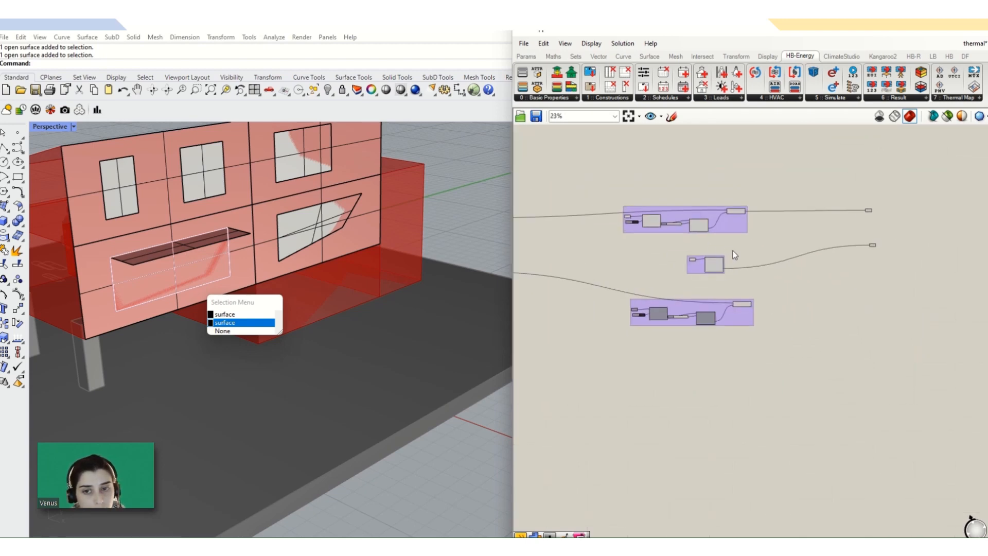
{"action": "left_click", "coordinate": [718, 264]}
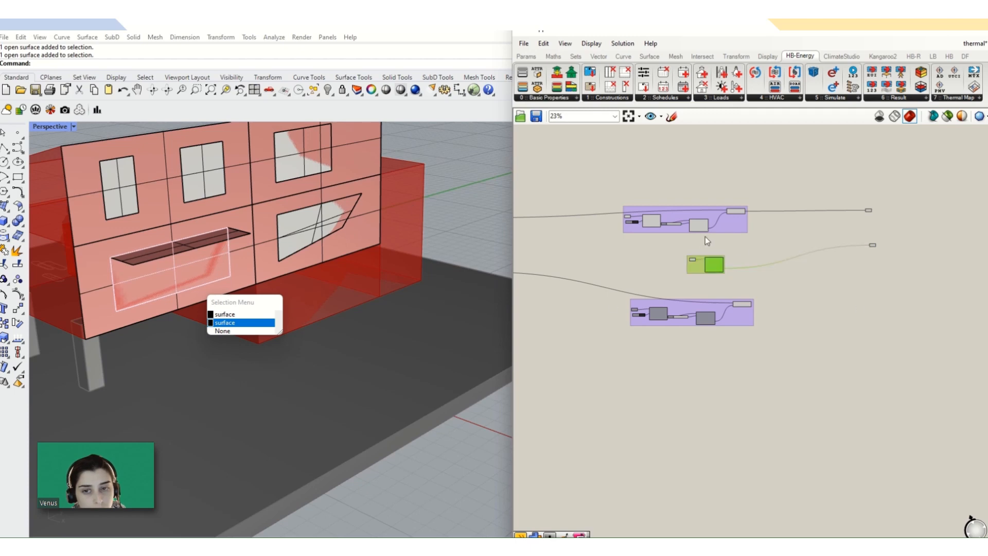
{"action": "scroll", "coordinate": [795, 273], "scroll_direction": "down", "scroll_amount": 3}
{"action": "left_click", "coordinate": [795, 273]}
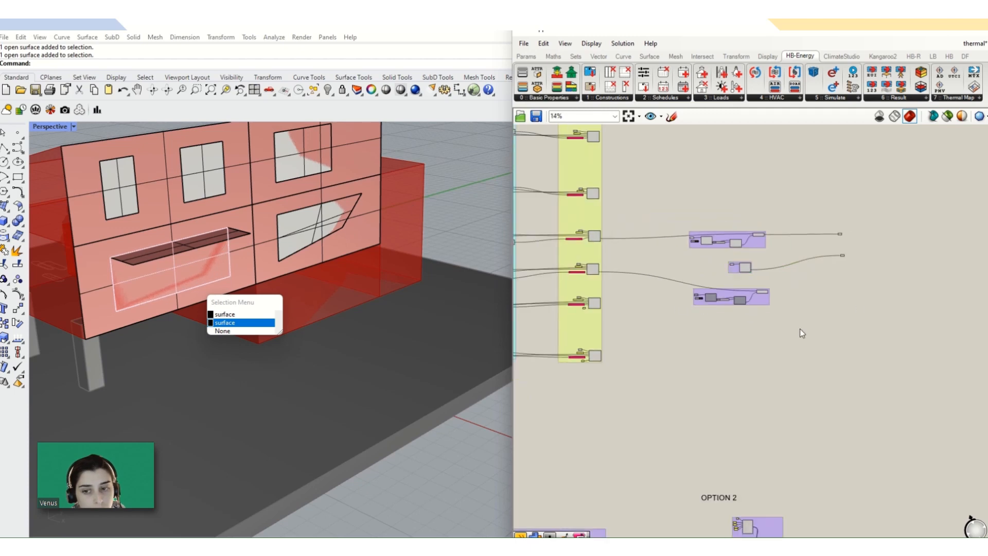
- Move the slanted-window aperture group up and bring the HB Shade group with its output parameter close beneath the first aperture group
{"action": "scroll", "coordinate": [760, 295], "scroll_direction": "up", "scroll_amount": 3}
{"action": "left_click_drag", "start_coordinate": [795, 279], "coordinate": [642, 312]}
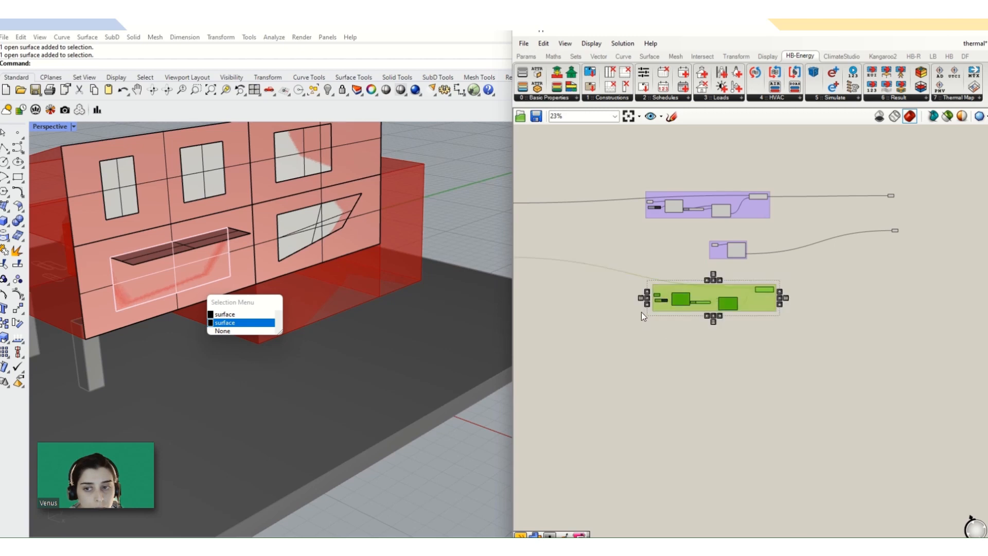
{"action": "left_click_drag", "start_coordinate": [723, 307], "coordinate": [723, 291]}
{"action": "scroll", "coordinate": [837, 233], "scroll_direction": "up", "scroll_amount": 2}
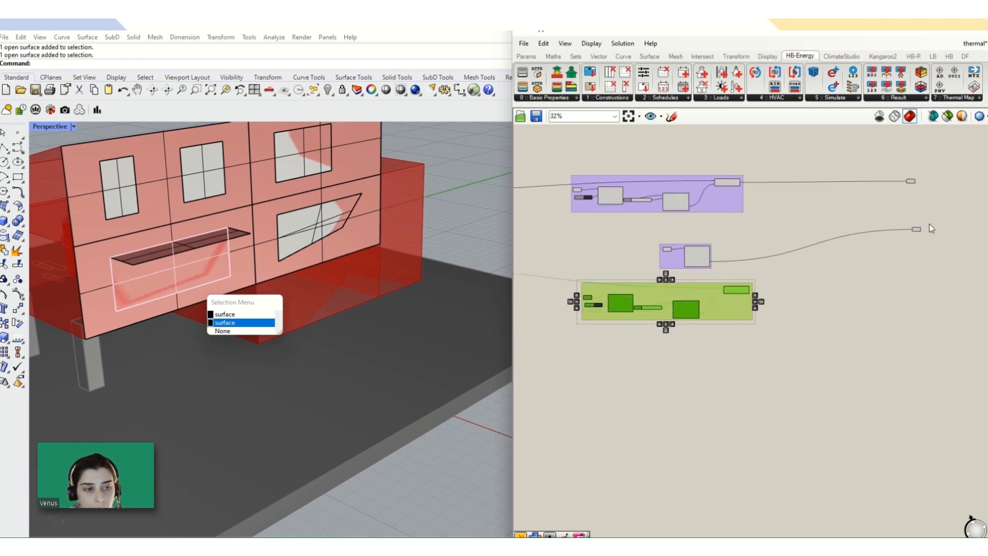
{"action": "left_click_drag", "start_coordinate": [930, 224], "coordinate": [693, 263]}
{"action": "left_click_drag", "start_coordinate": [695, 260], "coordinate": [700, 231]}
- Duplicate the slanted-window aperture group, place the copy below it, and move the original up near the HB Shade group
{"action": "scroll", "coordinate": [773, 276], "scroll_direction": "down", "scroll_amount": 2}
{"action": "left_click_drag", "start_coordinate": [774, 277], "coordinate": [639, 308]}
{"action": "key", "text": "ctrl+c"}
{"action": "key", "text": "ctrl+v"}
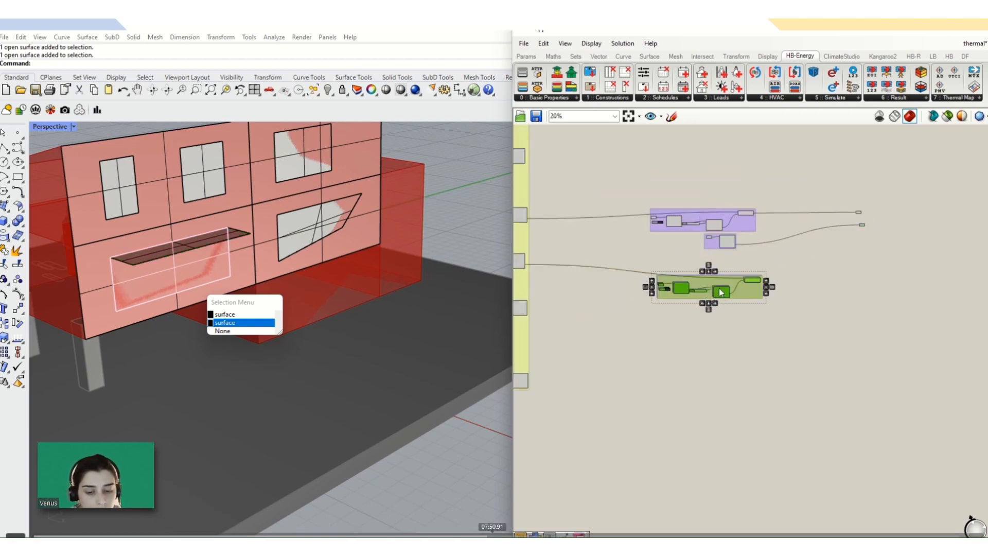
{"action": "left_click_drag", "start_coordinate": [721, 291], "coordinate": [722, 333]}
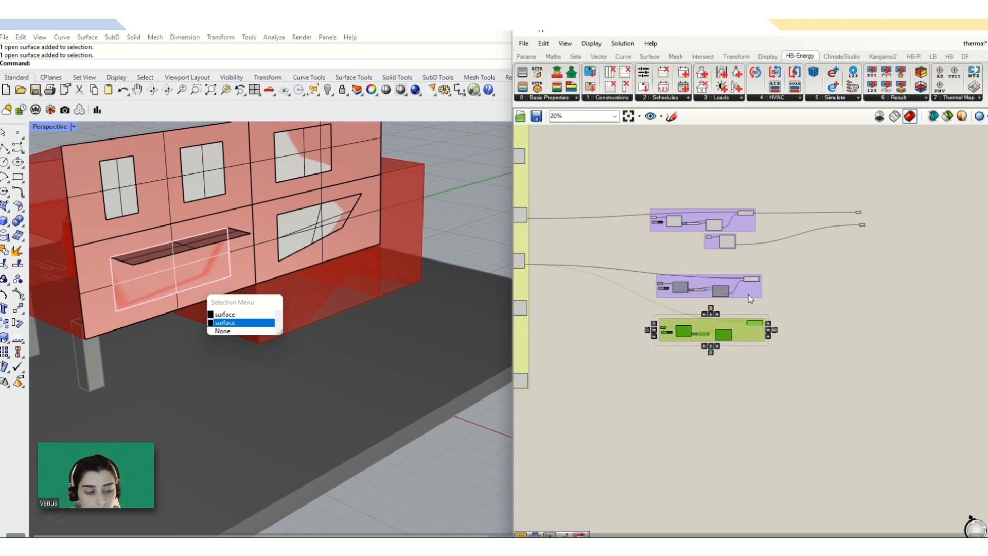
{"action": "left_click", "coordinate": [780, 282]}
{"action": "left_click_drag", "start_coordinate": [773, 270], "coordinate": [690, 272]}
{"action": "left_click", "coordinate": [682, 309]}
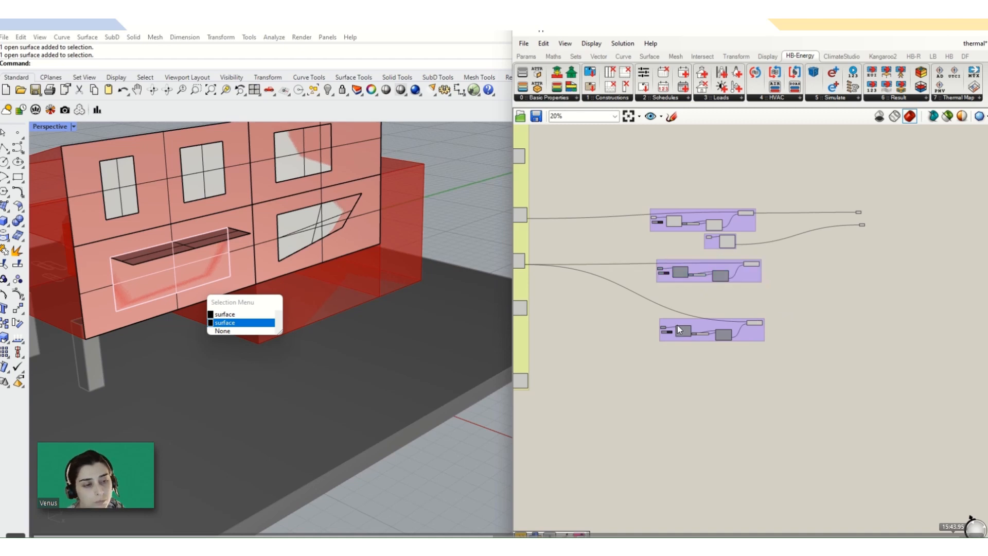
- Connect the rooms output of the next HB Room from Solid, with roof angle 30, to the new copy's HB Add Subface _hb_obj input, replacing the copied wire
{"action": "scroll", "coordinate": [533, 308], "scroll_direction": "up", "scroll_amount": 5}
{"action": "scroll", "coordinate": [633, 330], "scroll_direction": "down", "scroll_amount": 5}
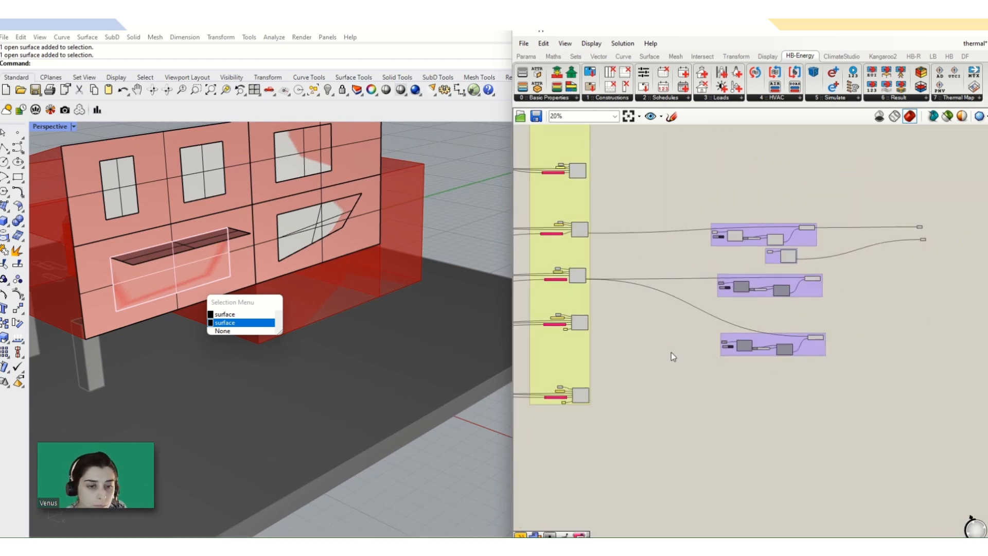
{"action": "scroll", "coordinate": [664, 349], "scroll_direction": "up", "scroll_amount": 5}
{"action": "right_click_drag", "start_coordinate": [554, 309], "coordinate": [753, 318]}
{"action": "scroll", "coordinate": [766, 308], "scroll_direction": "up", "scroll_amount": 4}
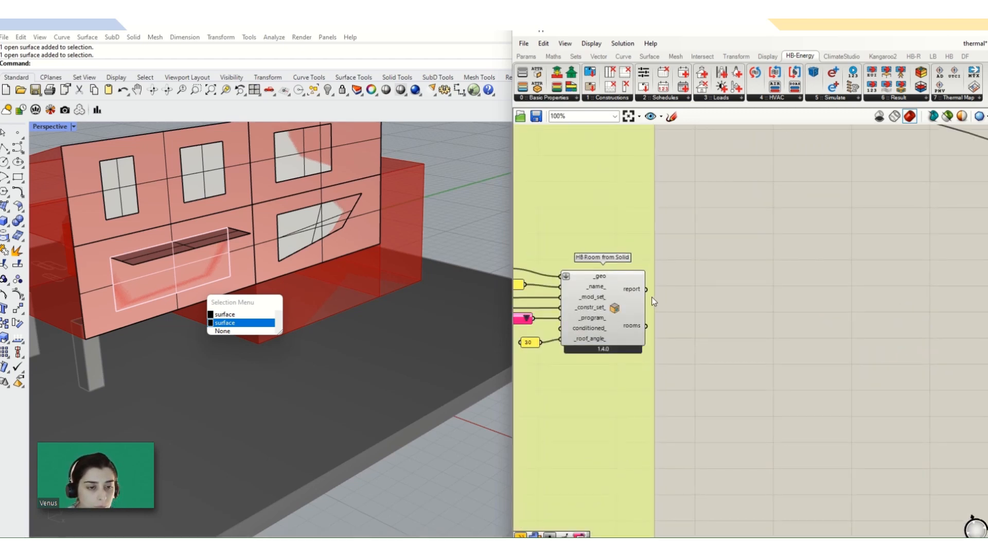
{"action": "left_click_drag", "start_coordinate": [640, 328], "coordinate": [906, 349]}
{"action": "scroll", "coordinate": [642, 329], "scroll_direction": "down", "scroll_amount": 5}
{"action": "scroll", "coordinate": [875, 340], "scroll_direction": "up", "scroll_amount": 3}
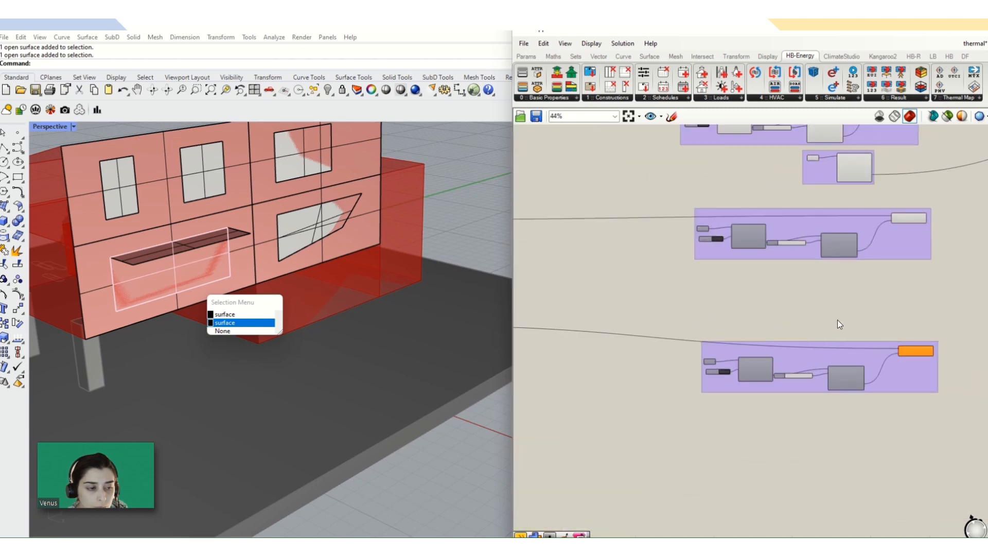
- Select the geometry parameter of the room feeding the third aperture group to check which room it highlights in the model
{"action": "scroll", "coordinate": [878, 355], "scroll_direction": "down", "scroll_amount": 4}
{"action": "scroll", "coordinate": [809, 358], "scroll_direction": "up", "scroll_amount": 4}
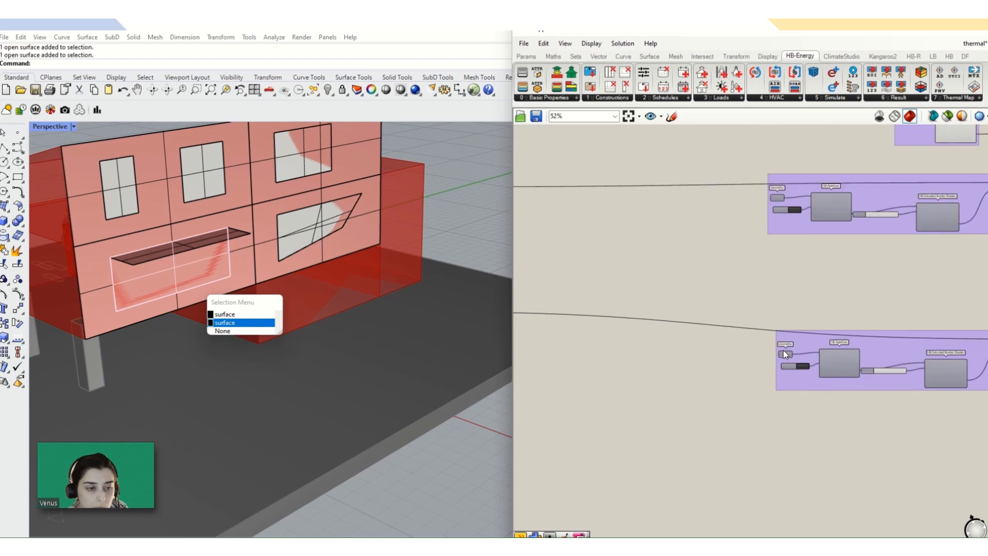
{"action": "scroll", "coordinate": [784, 350], "scroll_direction": "down", "scroll_amount": 3}
{"action": "scroll", "coordinate": [605, 334], "scroll_direction": "up", "scroll_amount": 2}
{"action": "left_click", "coordinate": [592, 305]}
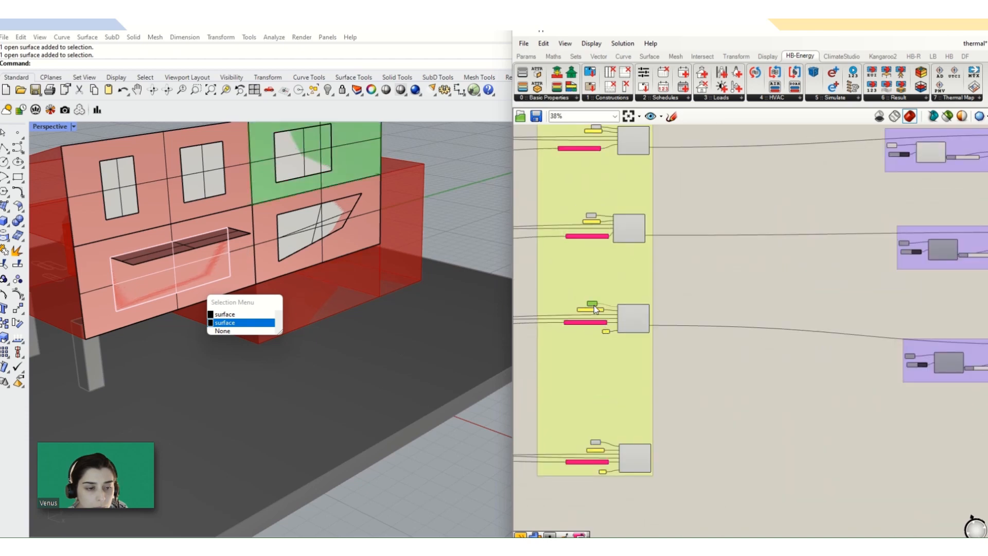
- Set the highlighted upper room's window surface from Rhino as the third aperture group's Geometry and internalise its data
{"action": "left_click", "coordinate": [289, 162]}
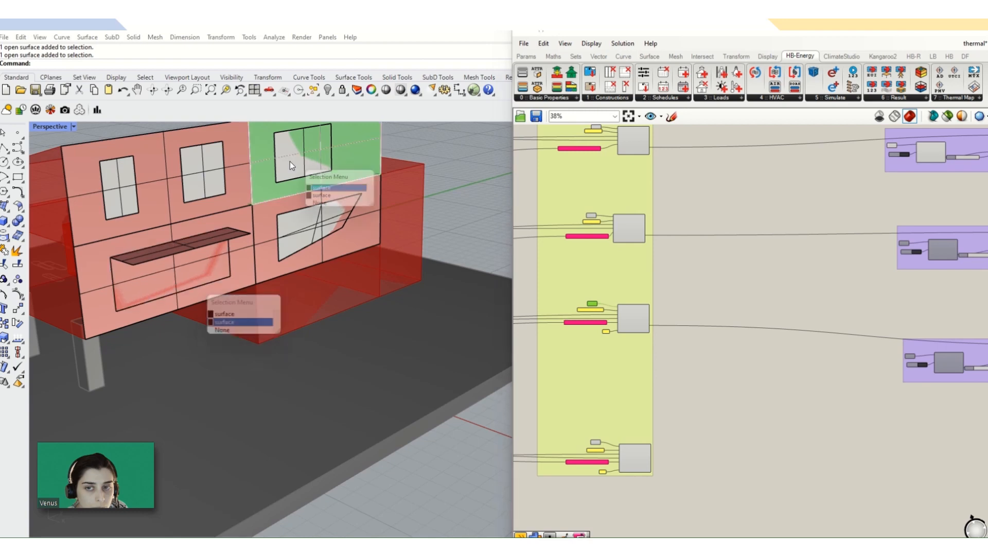
{"action": "left_click", "coordinate": [324, 198]}
{"action": "scroll", "coordinate": [587, 328], "scroll_direction": "down", "scroll_amount": 2}
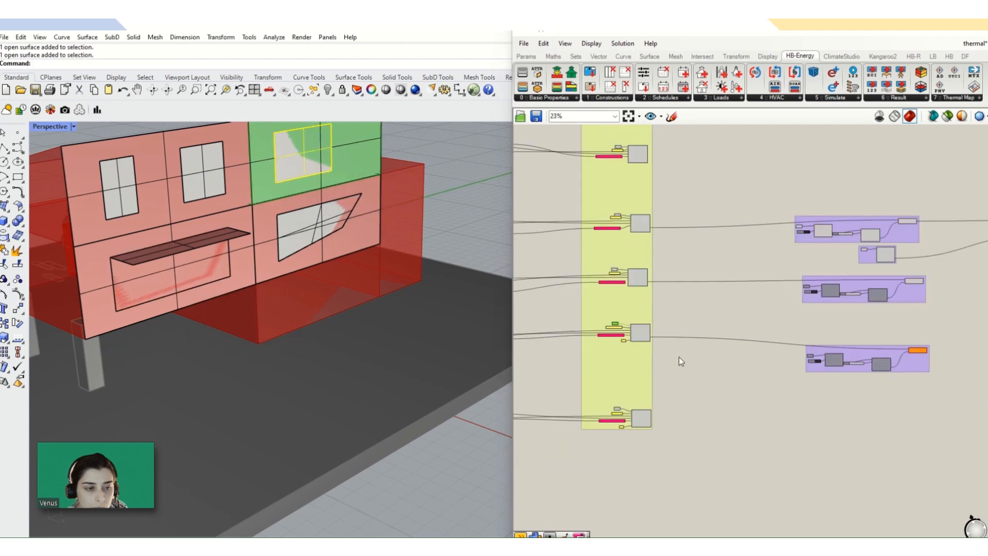
{"action": "scroll", "coordinate": [909, 341], "scroll_direction": "up", "scroll_amount": 3}
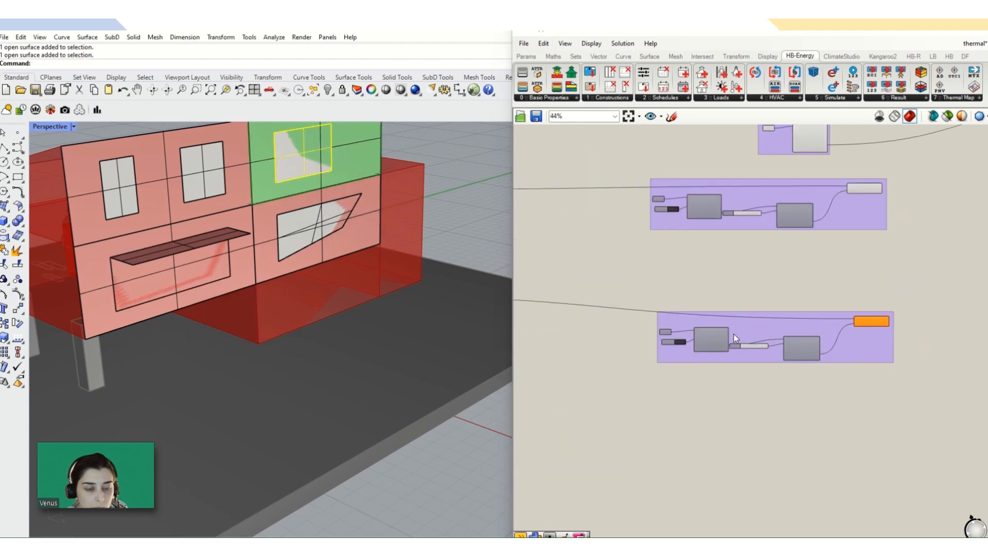
{"action": "right_click", "coordinate": [667, 332]}
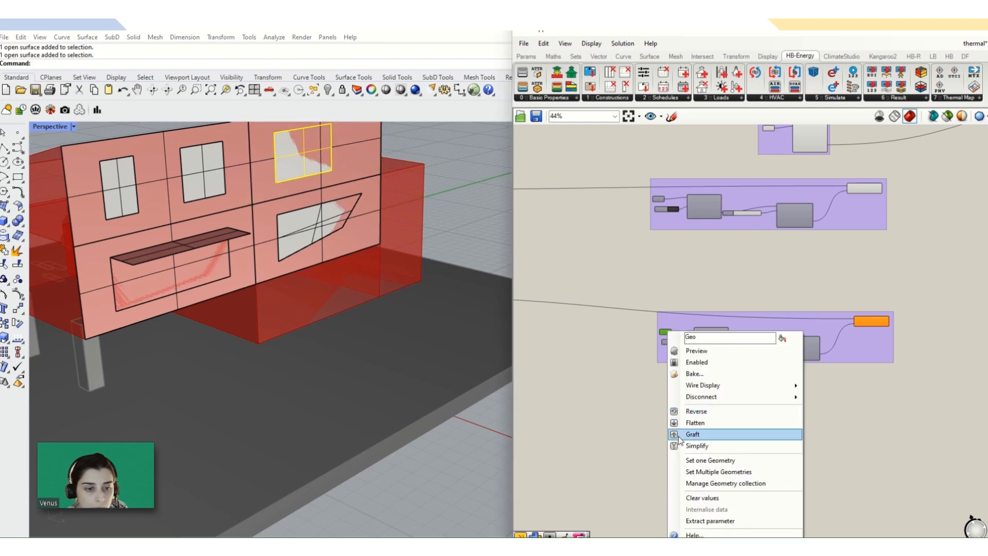
{"action": "left_click", "coordinate": [676, 461]}
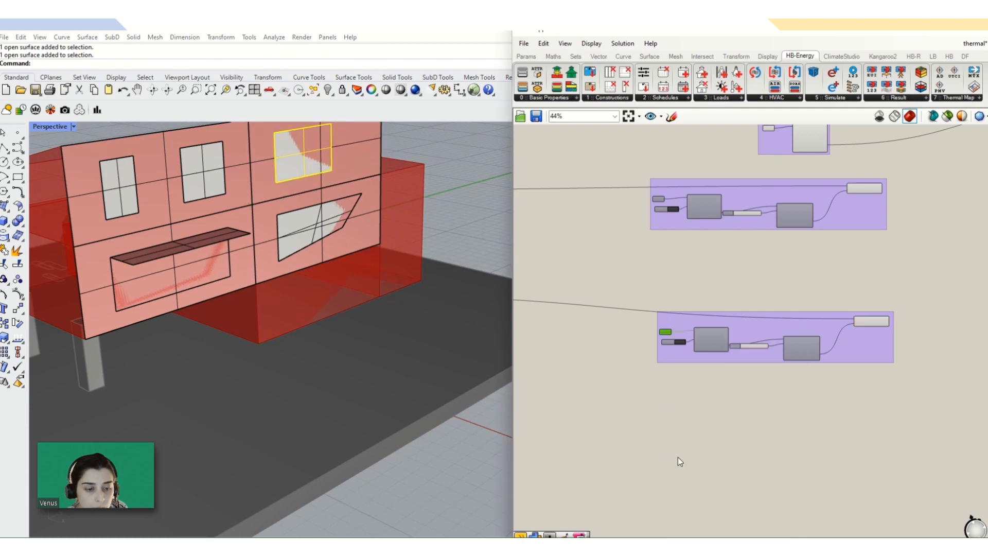
{"action": "right_click", "coordinate": [666, 332]}
{"action": "left_click", "coordinate": [700, 511]}
{"action": "scroll", "coordinate": [865, 320], "scroll_direction": "down", "scroll_amount": 2}
{"action": "scroll", "coordinate": [864, 335], "scroll_direction": "down", "scroll_amount": 5}
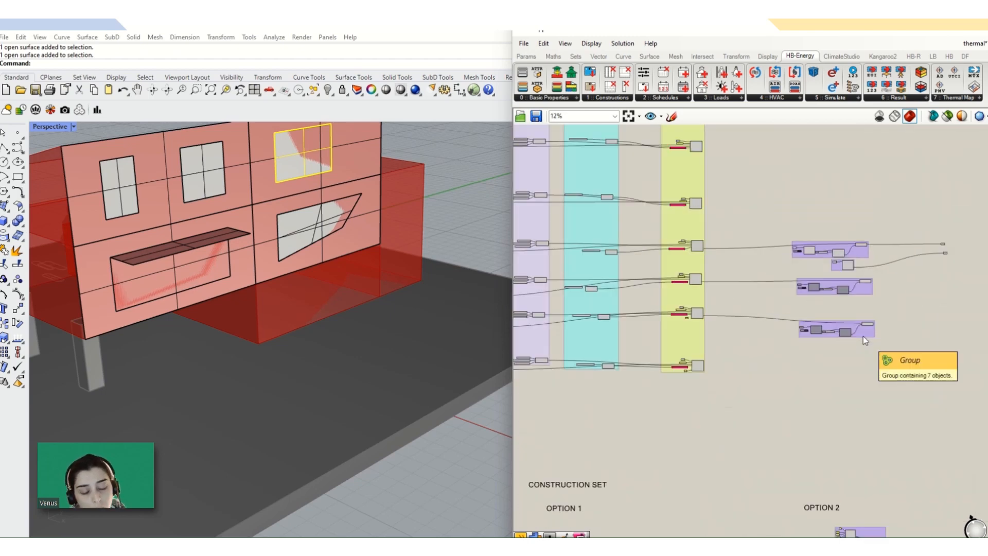
{"action": "right_click_drag", "start_coordinate": [880, 345], "coordinate": [831, 354]}
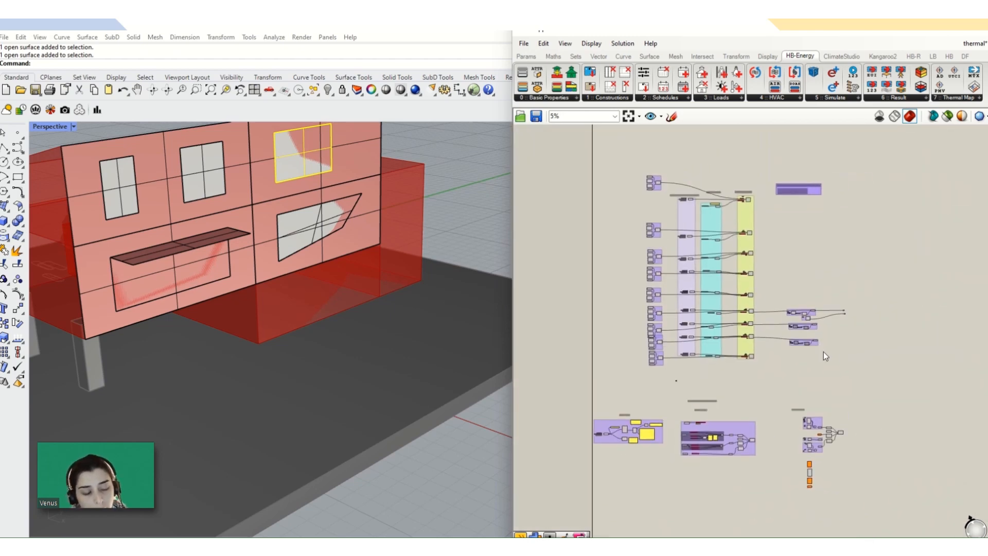
{"action": "scroll", "coordinate": [819, 372], "scroll_direction": "up", "scroll_amount": 1}
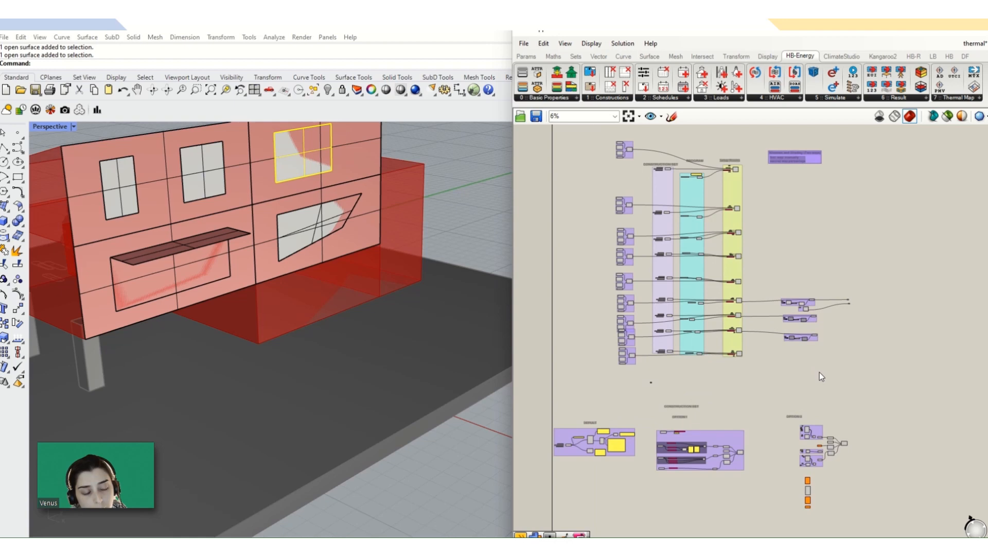
- Draw a rectangular corner-to-corner plane in plan, projecting outward from the facade along the full width of the upper window
{"action": "scroll", "coordinate": [822, 373], "scroll_direction": "up", "scroll_amount": 1}
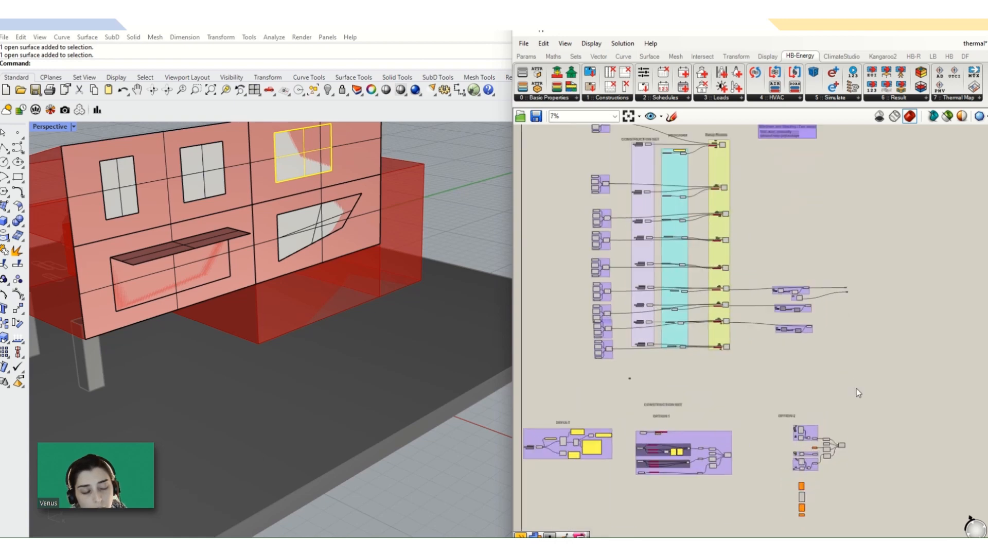
{"action": "scroll", "coordinate": [820, 347], "scroll_direction": "up", "scroll_amount": 10}
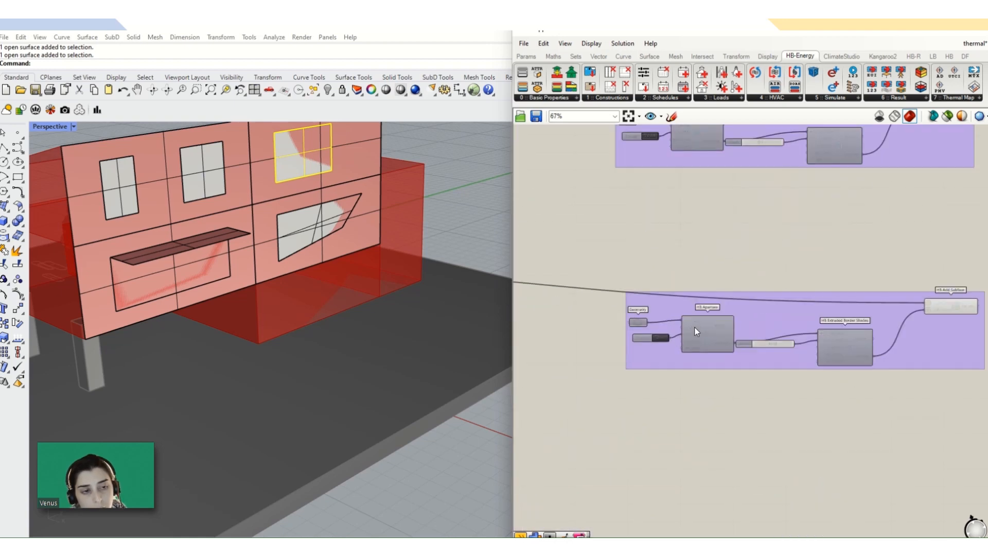
{"action": "scroll", "coordinate": [620, 313], "scroll_direction": "down", "scroll_amount": 3}
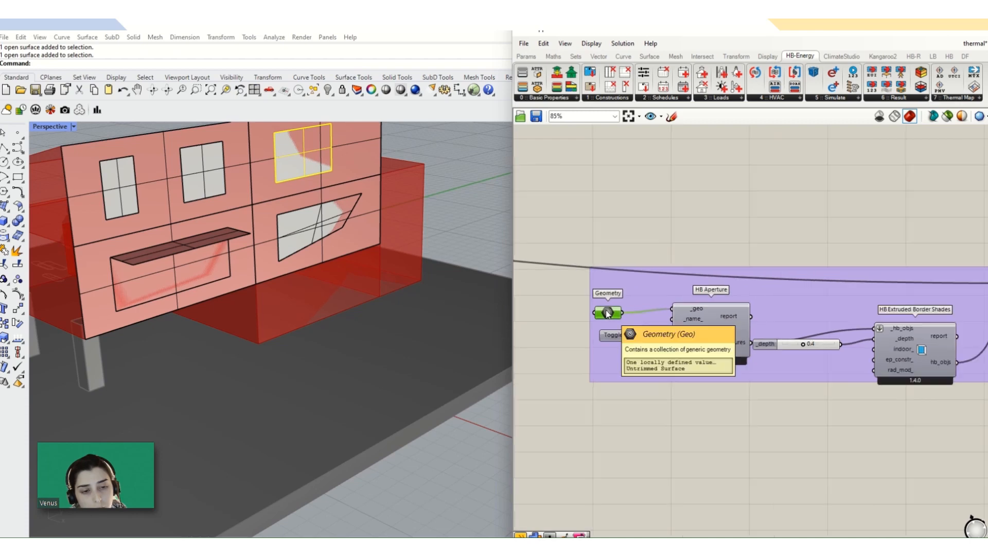
{"action": "scroll", "coordinate": [803, 376], "scroll_direction": "down", "scroll_amount": 3}
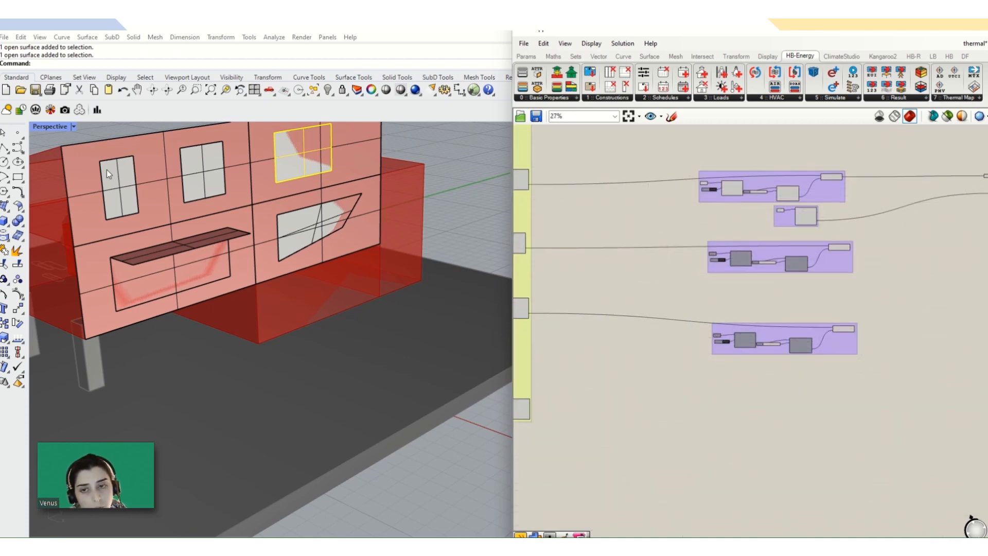
{"action": "double_click", "coordinate": [60, 128]}
{"action": "scroll", "coordinate": [247, 232], "scroll_direction": "up", "scroll_amount": 5}
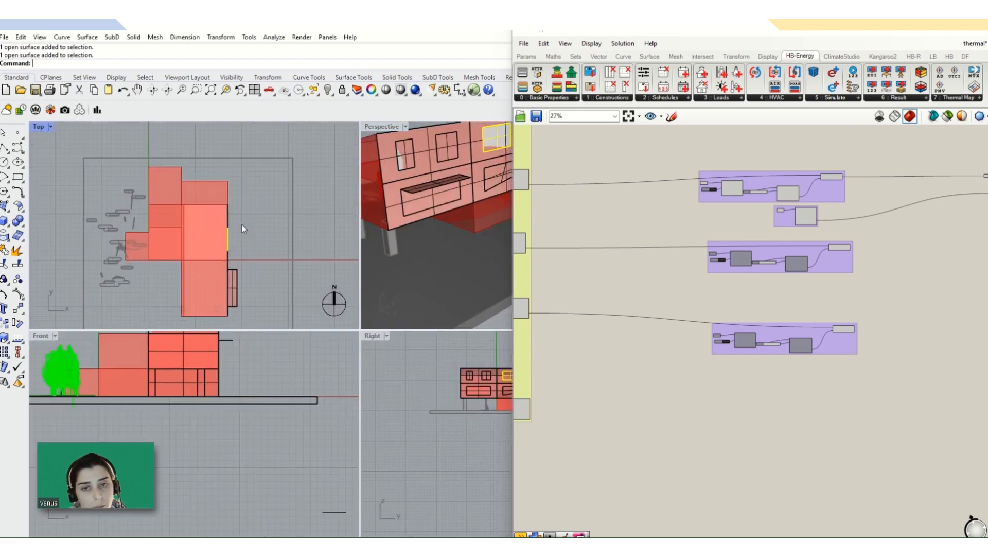
{"action": "scroll", "coordinate": [229, 230], "scroll_direction": "up", "scroll_amount": 3}
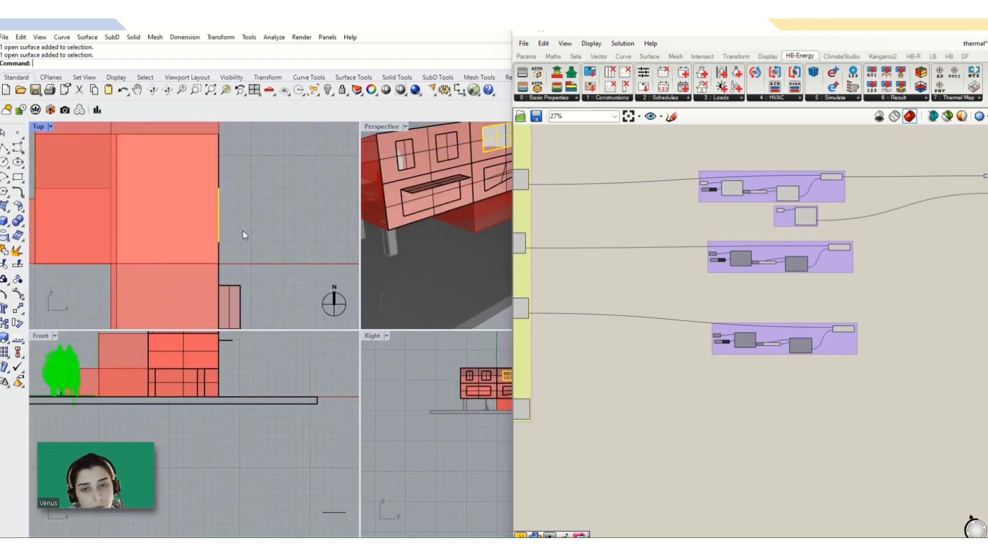
{"action": "left_click", "coordinate": [5, 207]}
{"action": "left_click", "coordinate": [18, 225]}
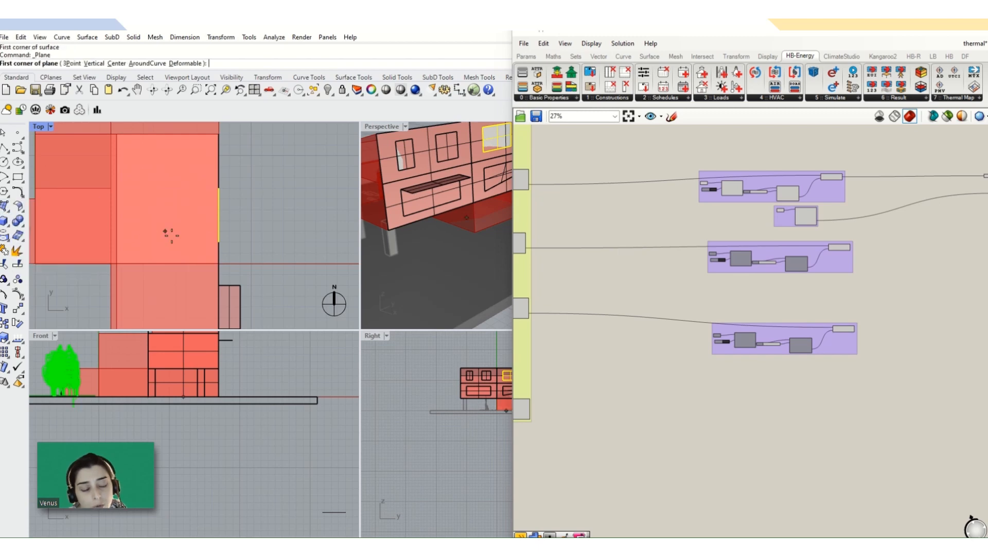
{"action": "left_click", "coordinate": [219, 242]}
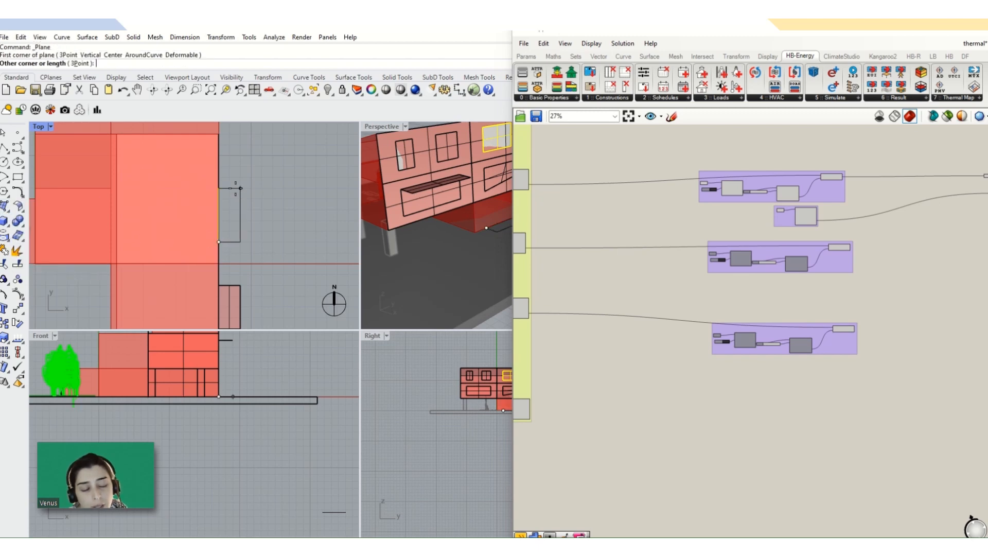
{"action": "left_click", "coordinate": [240, 188]}
- Move the new plane straight up from the ground to the height of the existing shade surface
{"action": "scroll", "coordinate": [267, 264], "scroll_direction": "down", "scroll_amount": 3}
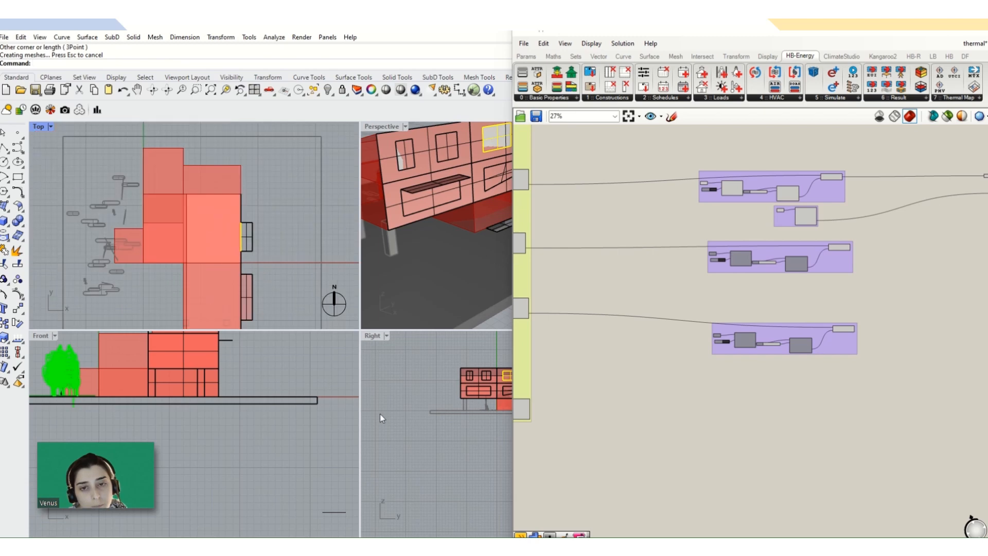
{"action": "scroll", "coordinate": [380, 414], "scroll_direction": "down", "scroll_amount": 3}
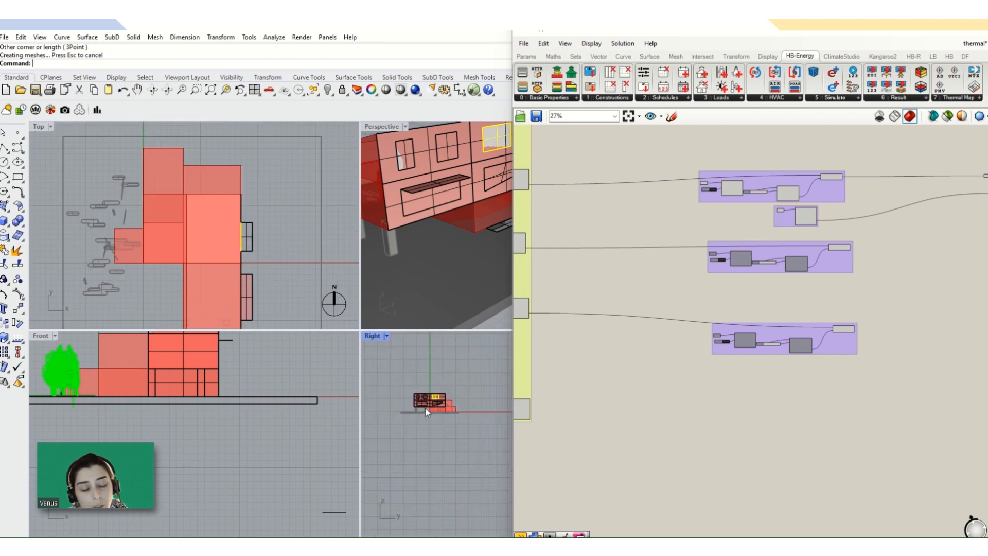
{"action": "left_click", "coordinate": [496, 228]}
{"action": "scroll", "coordinate": [225, 393], "scroll_direction": "down", "scroll_amount": 2}
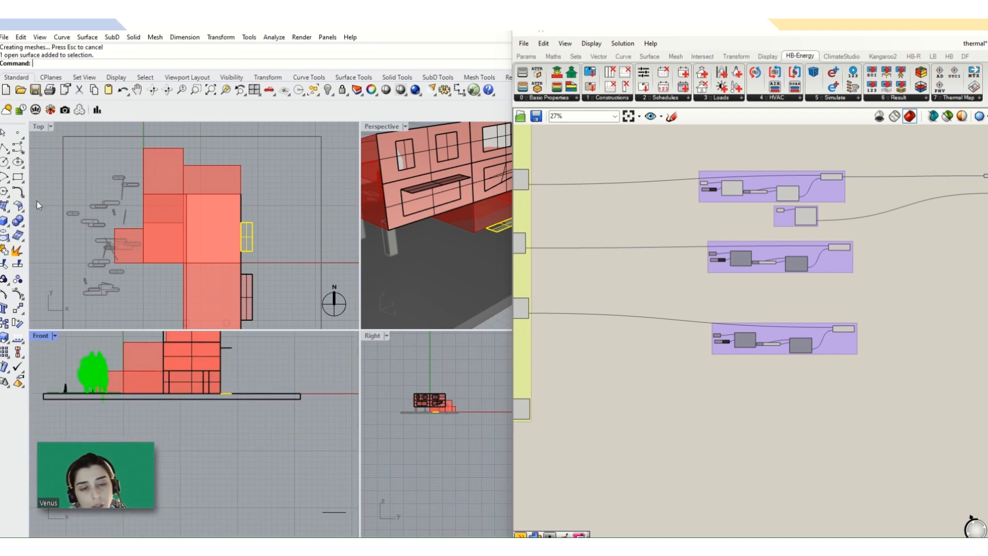
{"action": "type", "text": "M"}
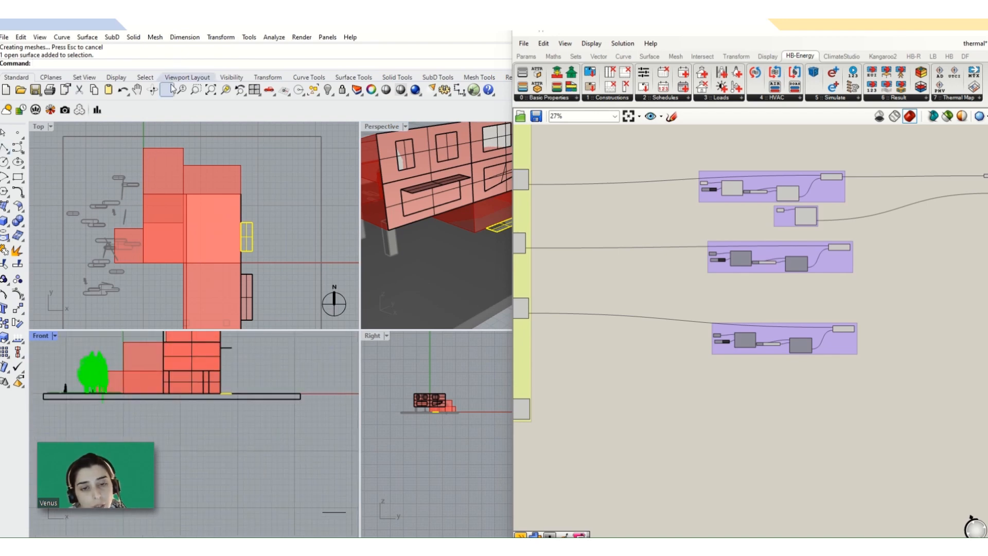
{"action": "key", "text": "Return"}
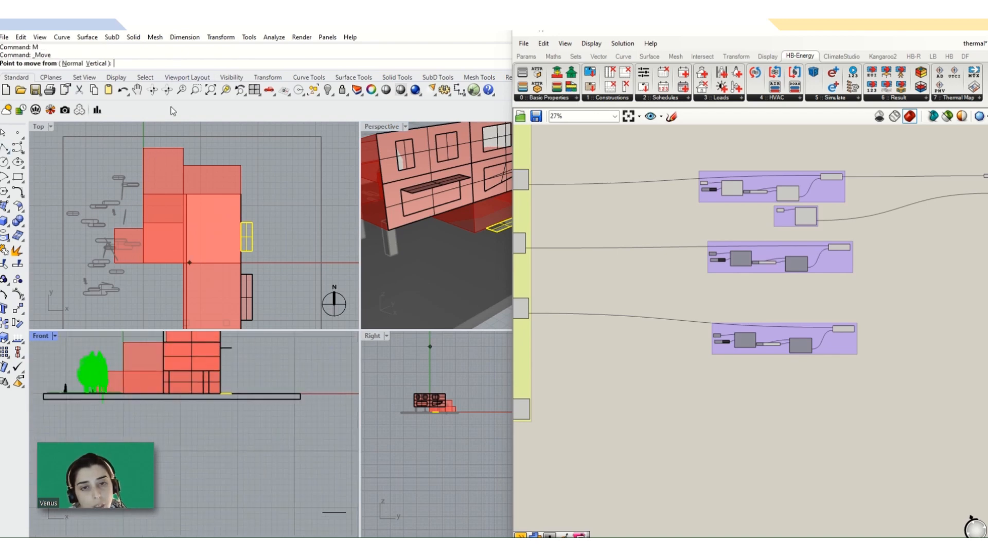
{"action": "left_click", "coordinate": [99, 64]}
{"action": "left_click", "coordinate": [486, 236]}
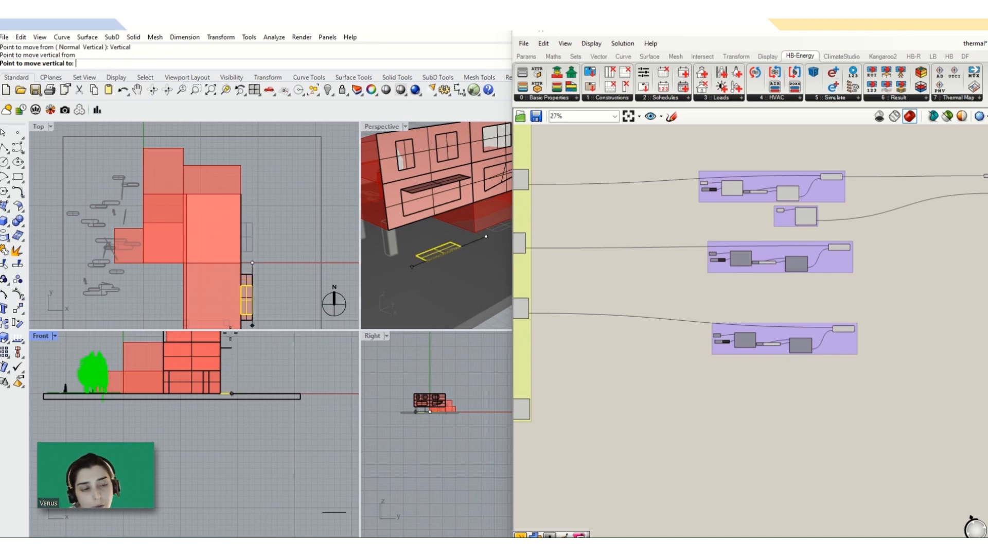
{"action": "left_click", "coordinate": [232, 342]}
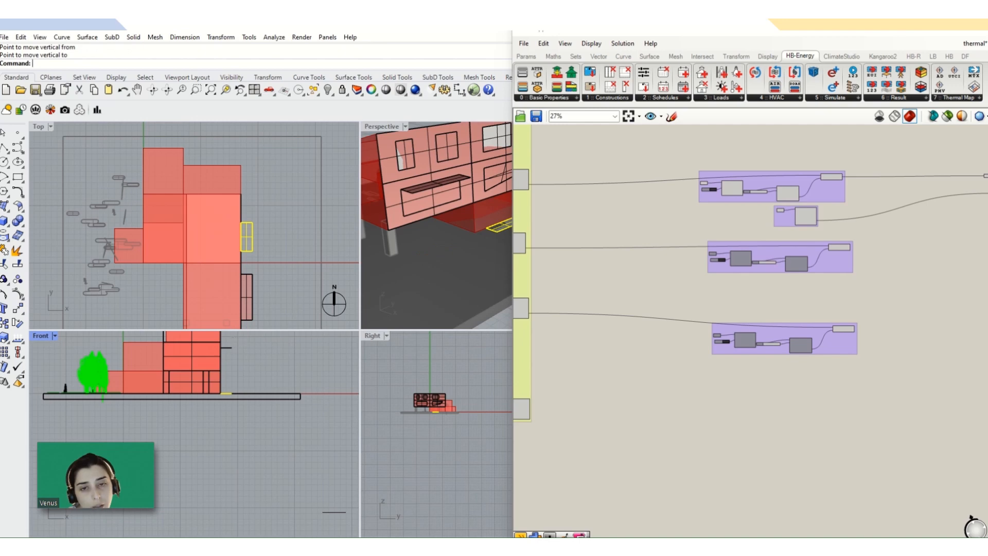
{"action": "key", "text": "Return"}
{"action": "left_click", "coordinate": [232, 393]}
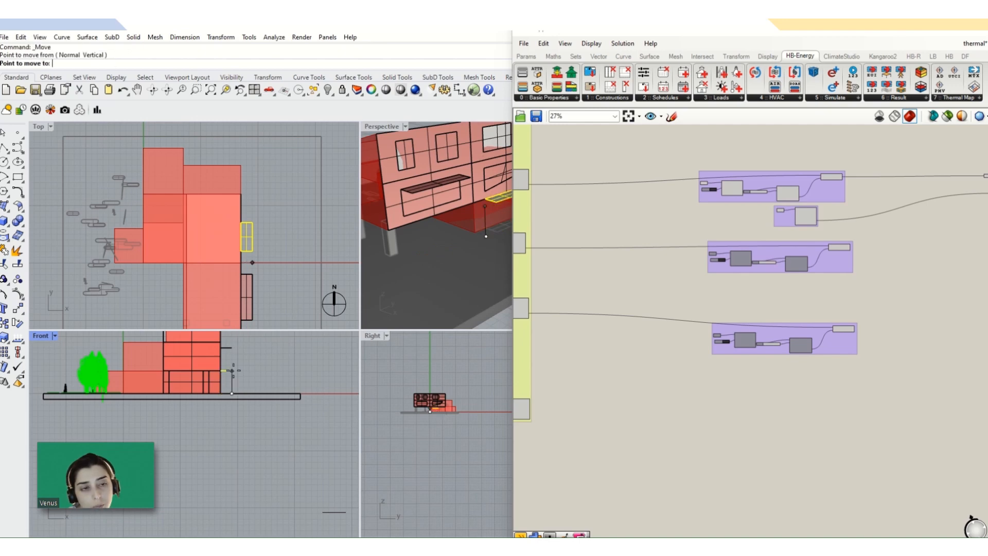
{"action": "left_click", "coordinate": [231, 350]}
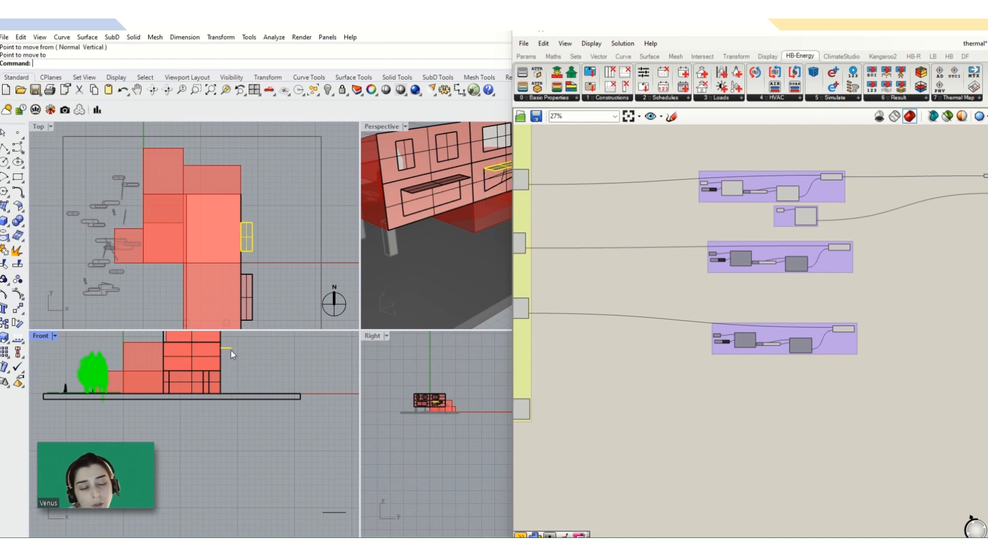
- Duplicate the HB Shade group with its Geometry parameter and place the copy below the third aperture group
{"action": "left_click", "coordinate": [424, 450]}
{"action": "scroll", "coordinate": [827, 207], "scroll_direction": "up", "scroll_amount": 4}
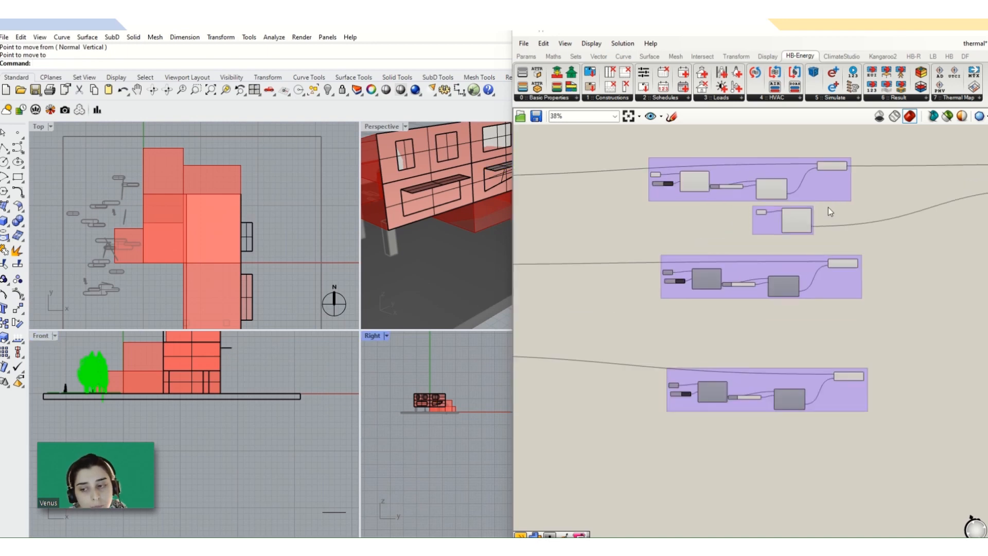
{"action": "left_click_drag", "start_coordinate": [820, 202], "coordinate": [719, 248]}
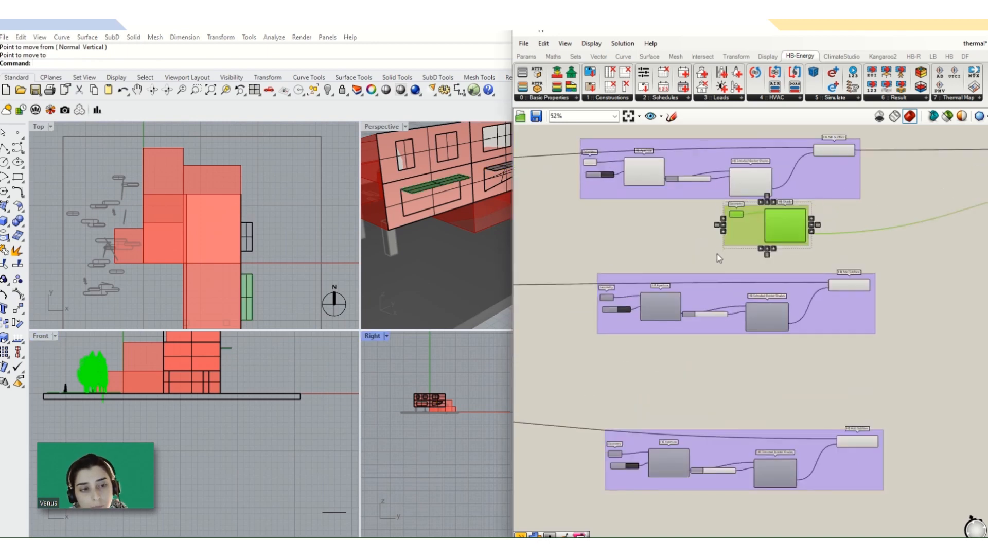
{"action": "key", "text": "ctrl+c"}
{"action": "key", "text": "ctrl+v"}
{"action": "scroll", "coordinate": [781, 228], "scroll_direction": "down", "scroll_amount": 3}
{"action": "left_click_drag", "start_coordinate": [780, 216], "coordinate": [778, 423]}
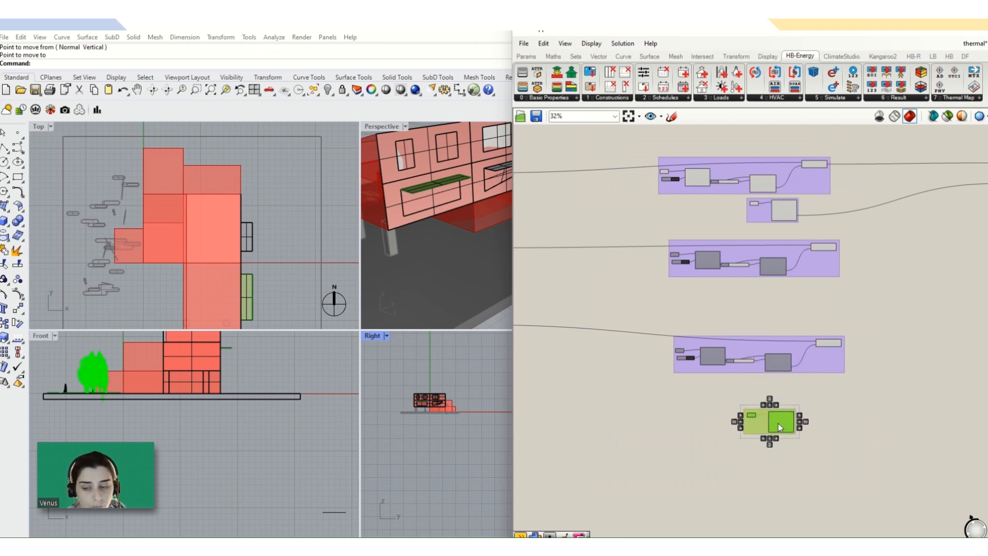
- Set the new plane as the copied HB Shade group's Geometry and internalise its data
{"action": "scroll", "coordinate": [760, 412], "scroll_direction": "up", "scroll_amount": 5}
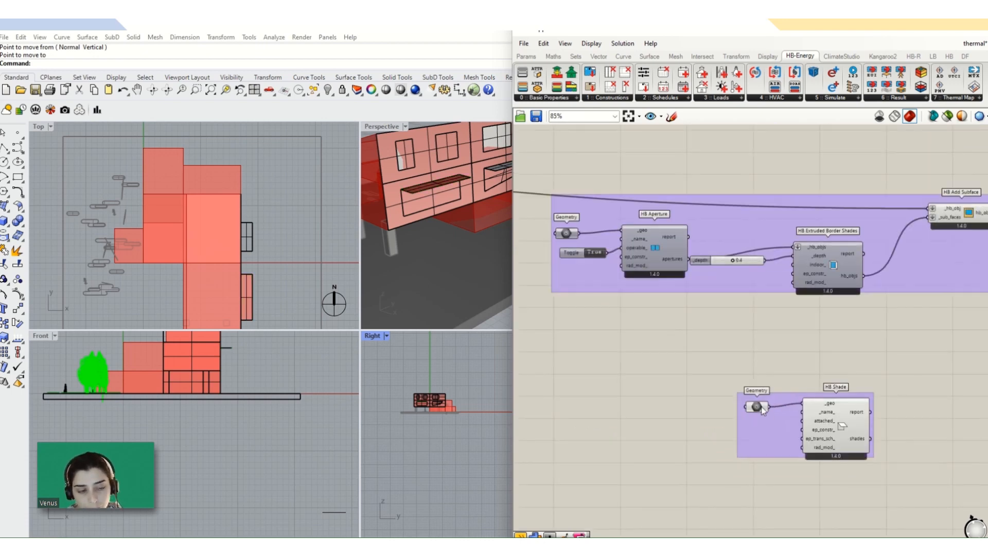
{"action": "left_click", "coordinate": [759, 407]}
{"action": "right_click", "coordinate": [758, 408]}
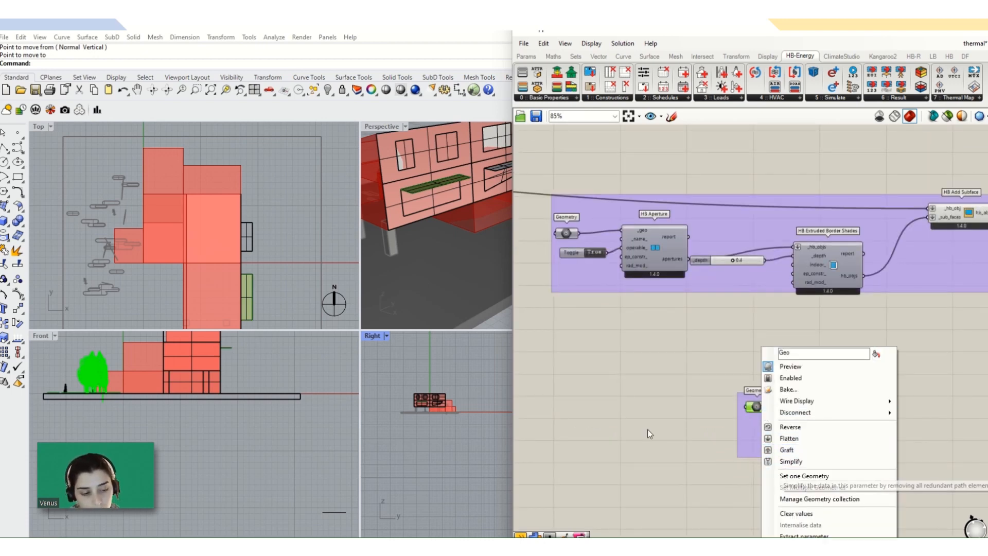
{"action": "left_click", "coordinate": [244, 246]}
{"action": "right_click", "coordinate": [756, 407]}
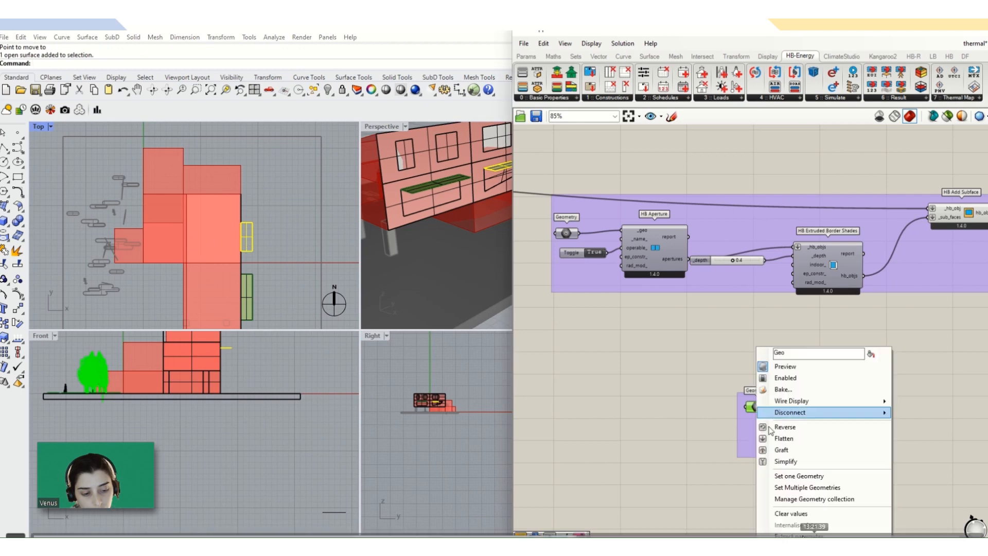
{"action": "left_click", "coordinate": [790, 476]}
{"action": "right_click", "coordinate": [756, 407]}
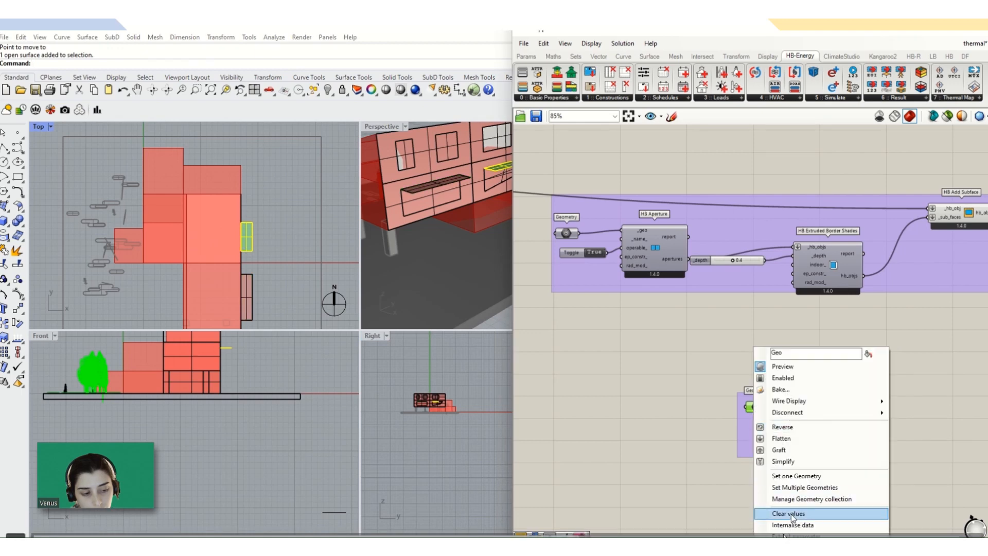
{"action": "left_click", "coordinate": [777, 525]}
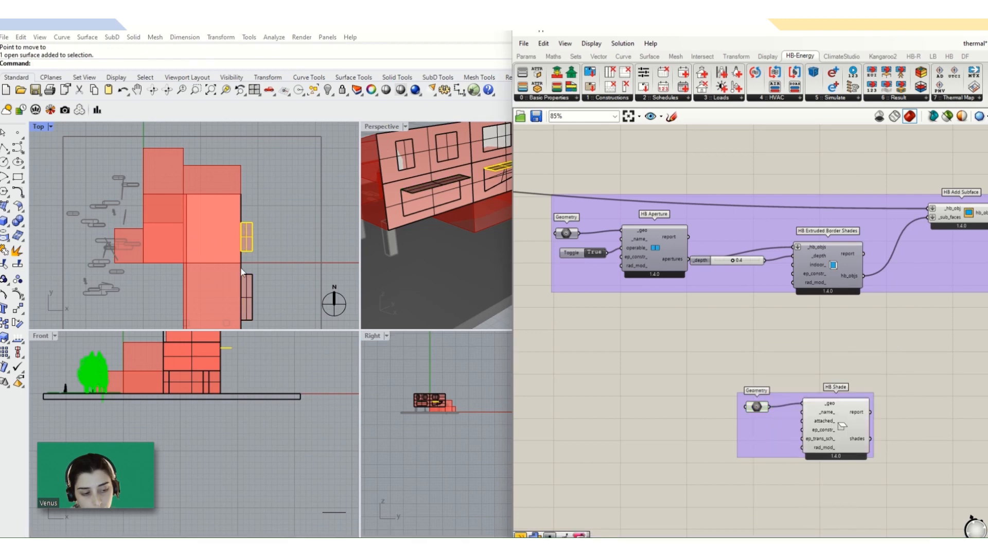
- Move the new shade plane vertically from the lower window to just above the upper window
{"action": "scroll", "coordinate": [425, 292], "scroll_direction": "down", "scroll_amount": 6}
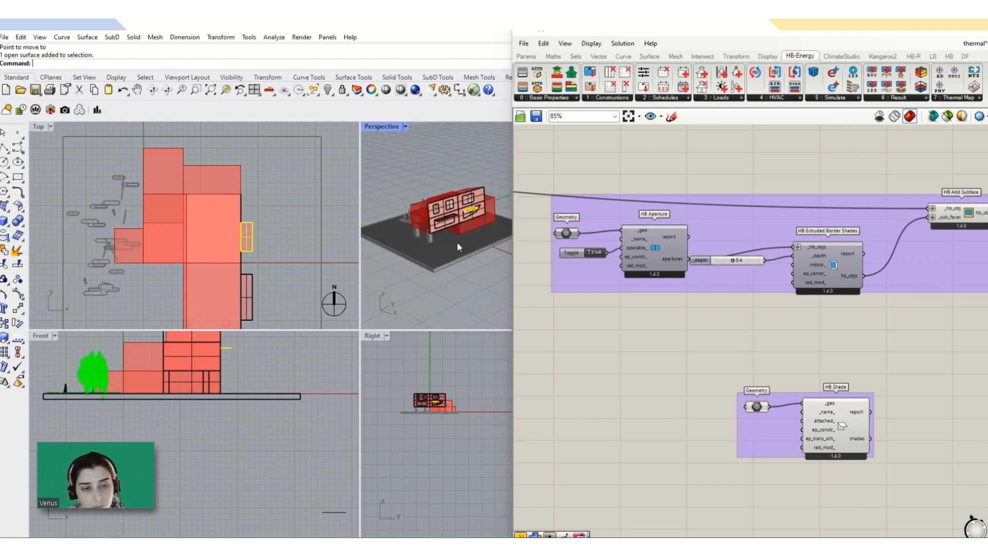
{"action": "left_click", "coordinate": [470, 288]}
{"action": "scroll", "coordinate": [470, 224], "scroll_direction": "up", "scroll_amount": 8}
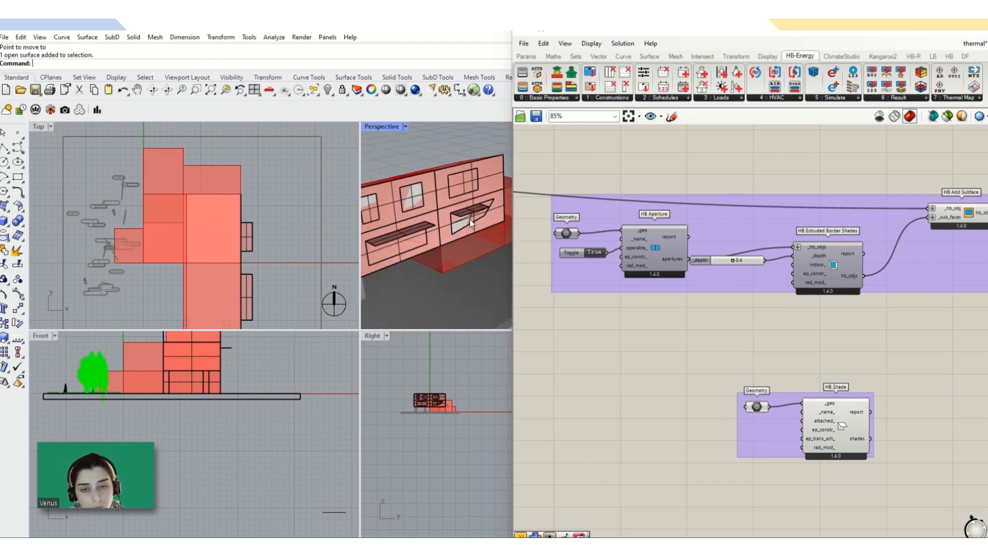
{"action": "left_click", "coordinate": [247, 250]}
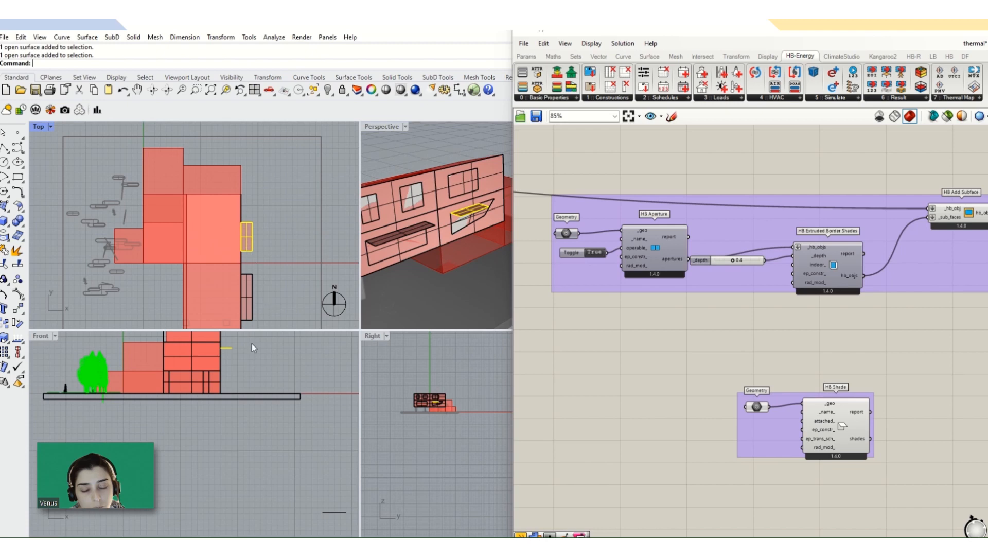
{"action": "scroll", "coordinate": [244, 361], "scroll_direction": "up", "scroll_amount": 3}
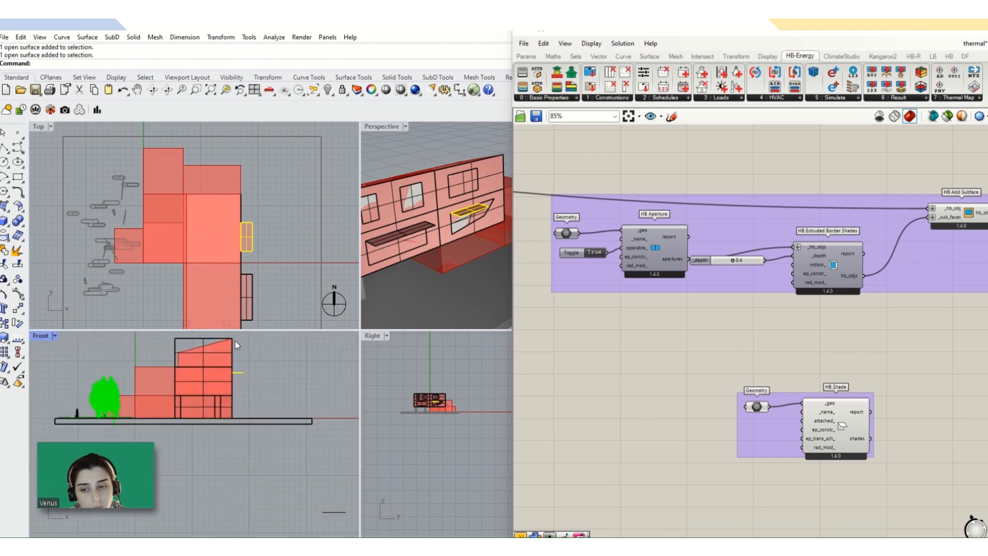
{"action": "scroll", "coordinate": [237, 345], "scroll_direction": "up", "scroll_amount": 5}
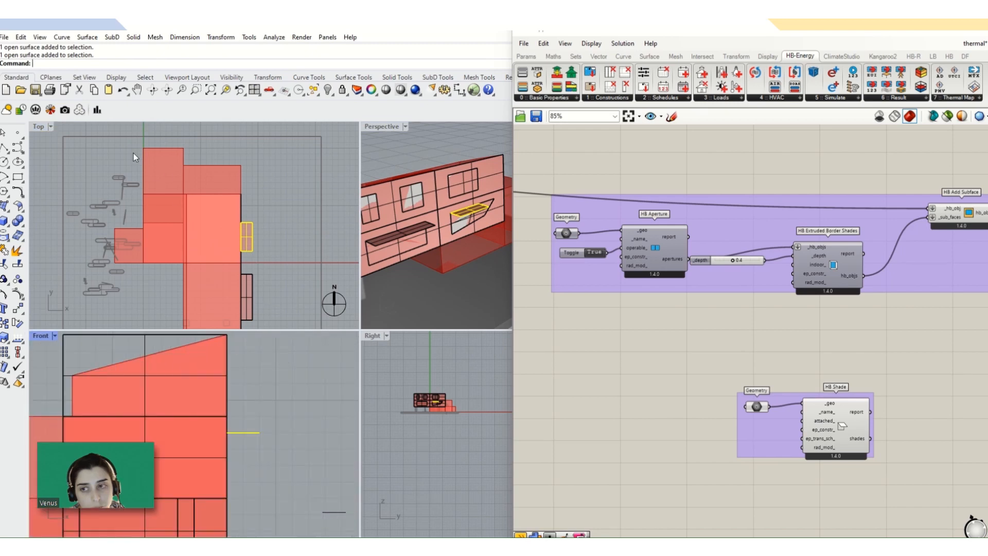
{"action": "type", "text": "M"}
{"action": "key", "text": "Return"}
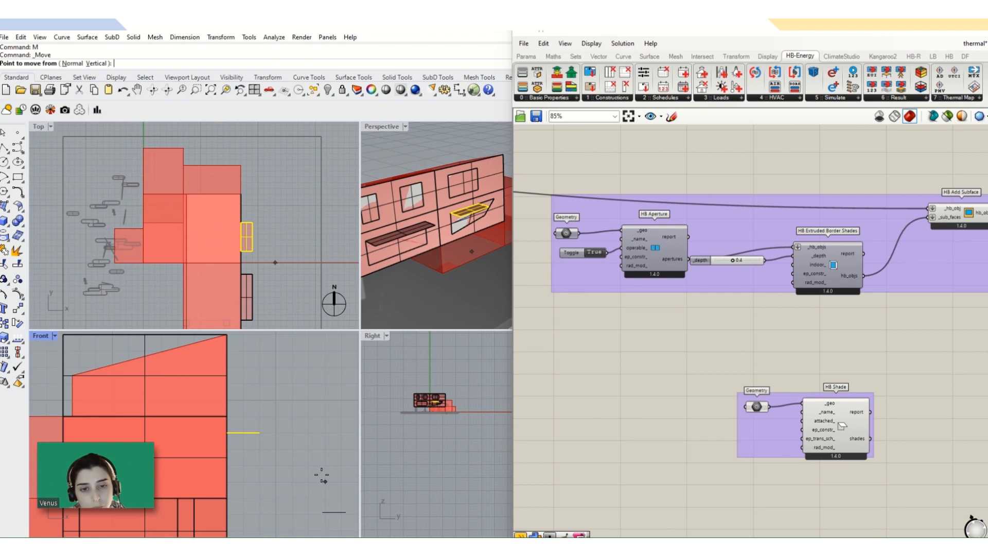
{"action": "left_click", "coordinate": [259, 433]}
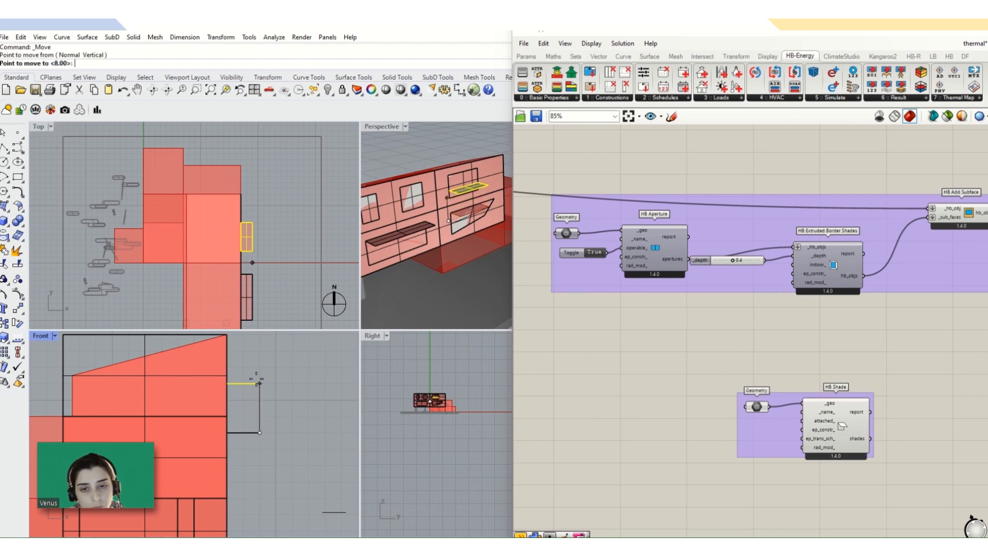
{"action": "left_click", "coordinate": [259, 351]}
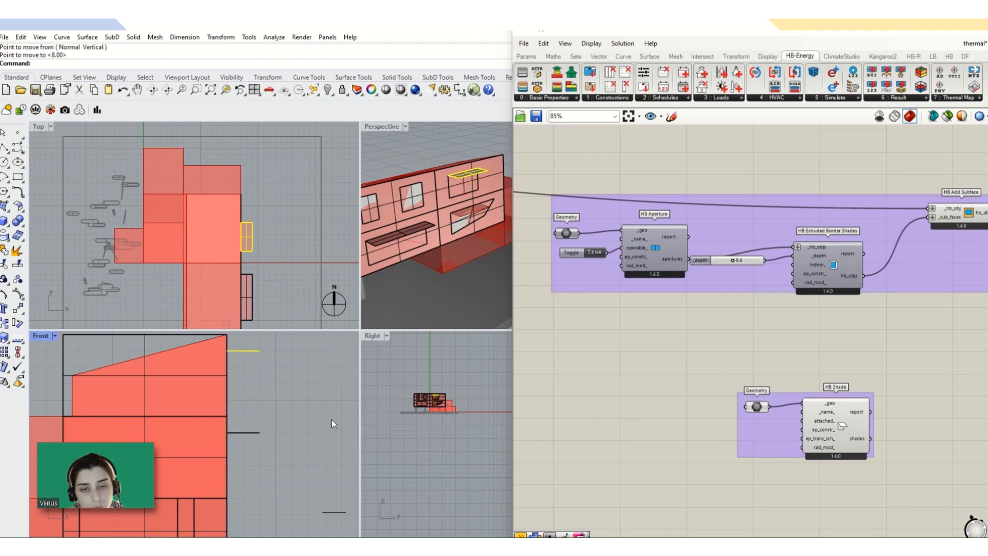
- Set the raised shade plane as the copied HB Shade group's Geometry and internalise its data
{"action": "right_click", "coordinate": [760, 412]}
{"action": "left_click", "coordinate": [793, 474]}
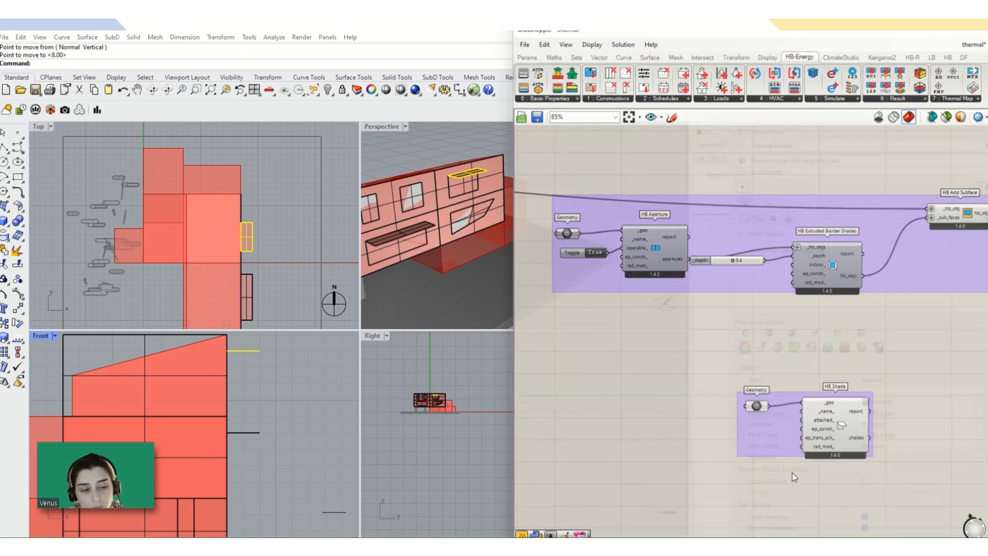
{"action": "right_click", "coordinate": [761, 408]}
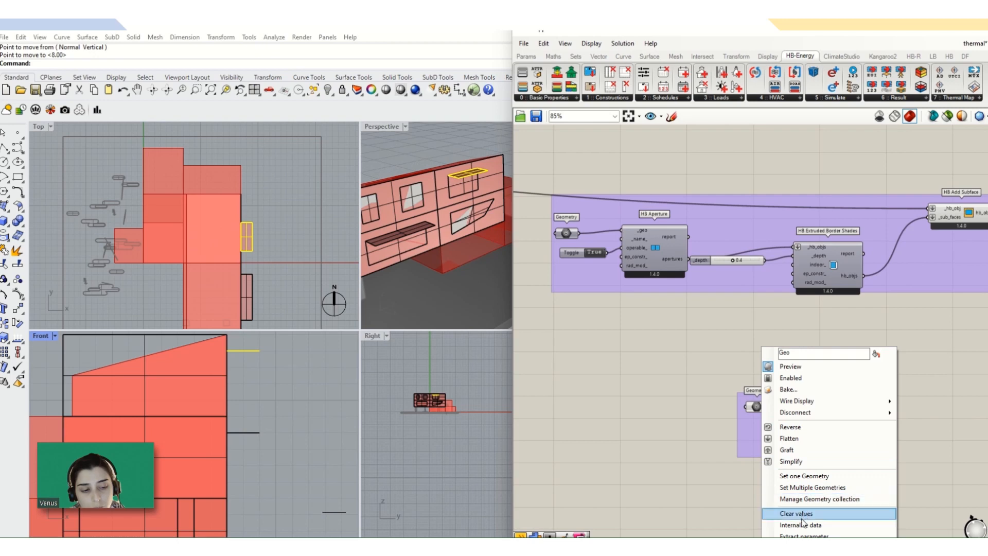
{"action": "scroll", "coordinate": [746, 390], "scroll_direction": "down", "scroll_amount": 5}
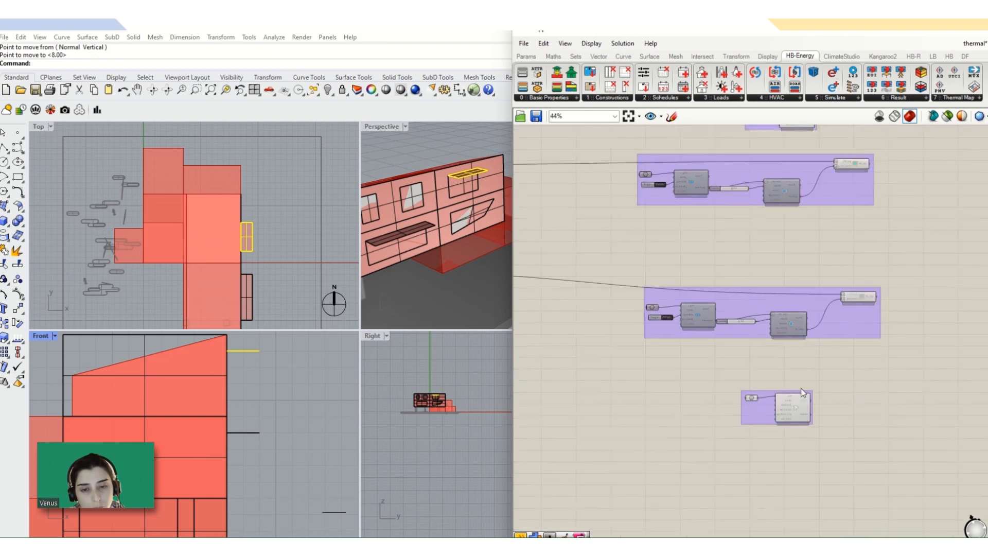
- Move the copied HB Shade group directly beneath the third aperture group and shift both groups slightly up
{"action": "left_click_drag", "start_coordinate": [833, 393], "coordinate": [715, 454]}
{"action": "left_click_drag", "start_coordinate": [793, 418], "coordinate": [793, 391]}
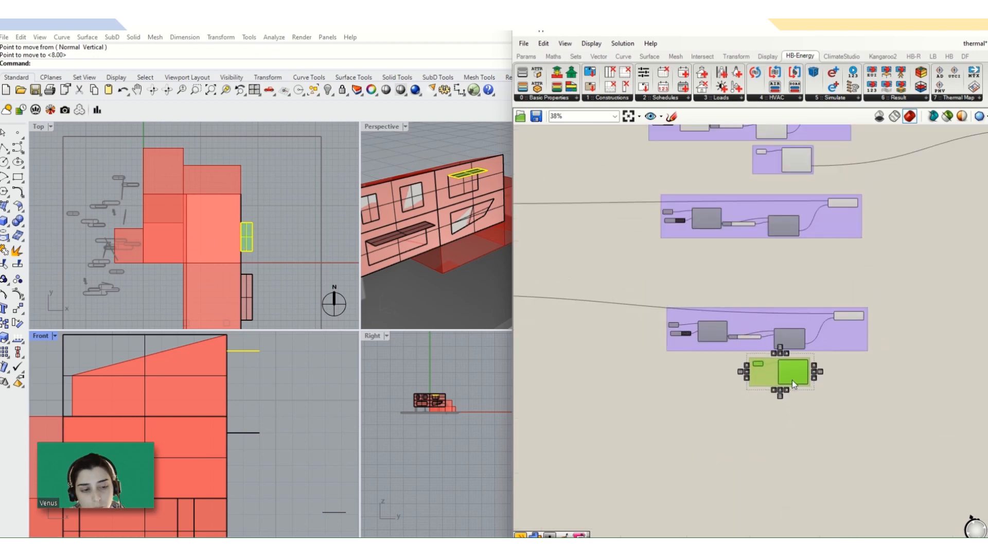
{"action": "scroll", "coordinate": [791, 387], "scroll_direction": "down", "scroll_amount": 3}
{"action": "left_click", "coordinate": [792, 415]}
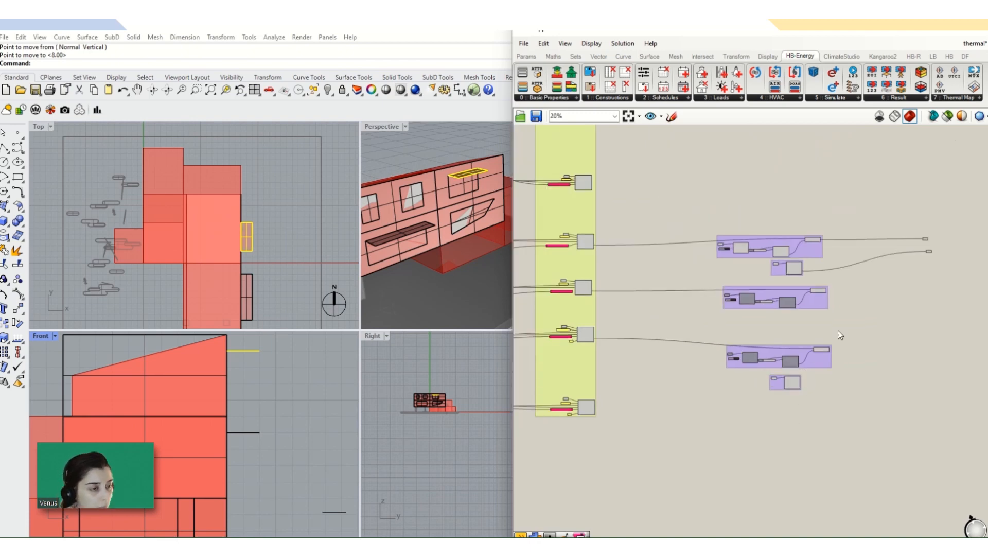
{"action": "left_click_drag", "start_coordinate": [845, 328], "coordinate": [726, 428]}
{"action": "left_click_drag", "start_coordinate": [779, 358], "coordinate": [780, 343]}
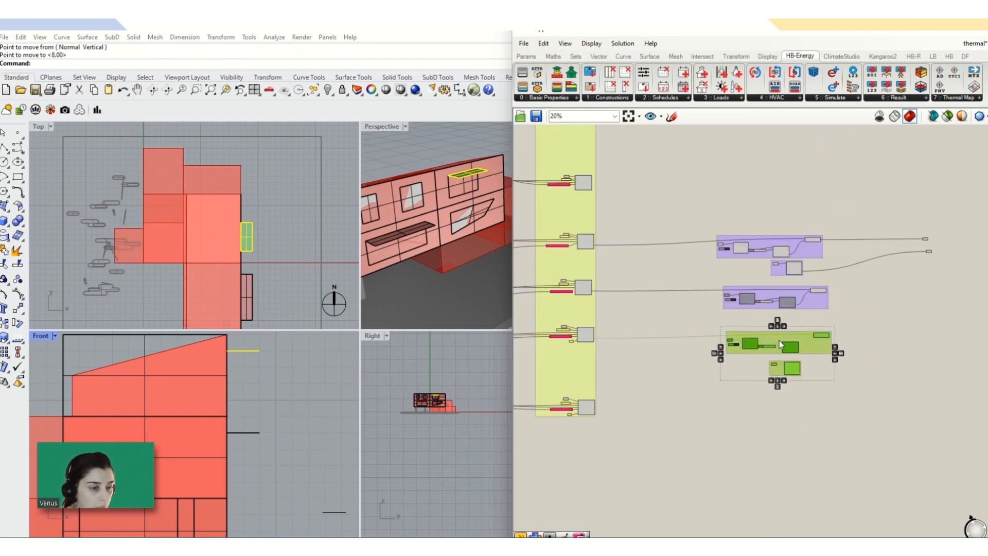
{"action": "left_click", "coordinate": [801, 397]}
{"action": "scroll", "coordinate": [824, 328], "scroll_direction": "up", "scroll_amount": 1}
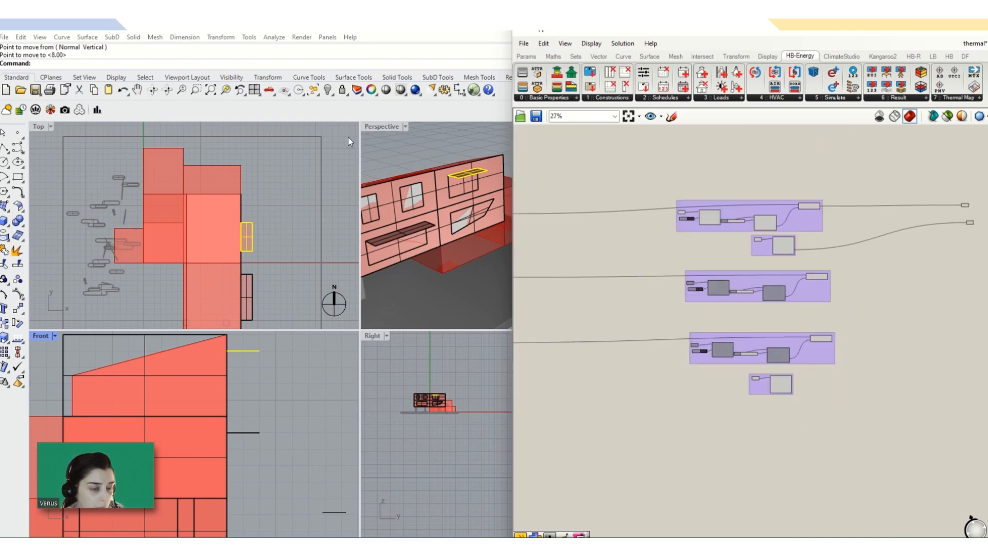
- Duplicate the third aperture group and place the copy below the second HB Shade group
{"action": "left_click_drag", "start_coordinate": [846, 328], "coordinate": [683, 366]}
{"action": "key", "text": "ctrl+c"}
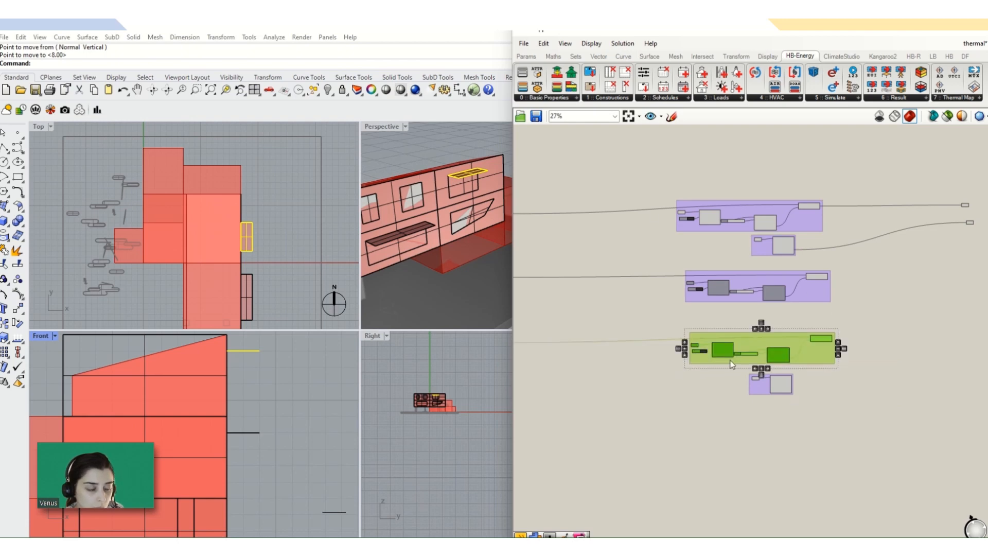
{"action": "key", "text": "ctrl+v"}
{"action": "left_click_drag", "start_coordinate": [777, 356], "coordinate": [779, 441]}
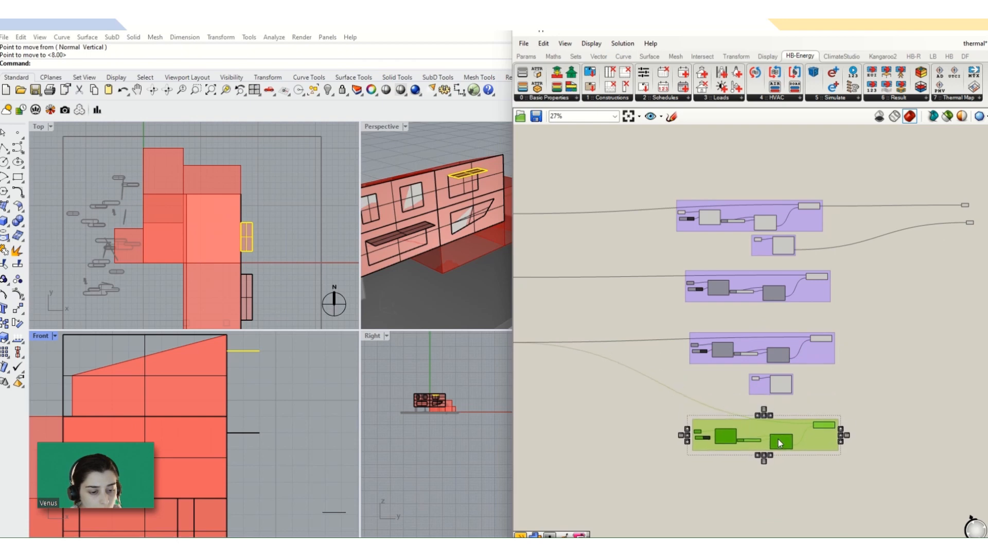
- Connect the rooms output of the lowest HB Room from Solid to the new aperture group's HB Add Subface
{"action": "scroll", "coordinate": [832, 377], "scroll_direction": "down", "scroll_amount": 3}
{"action": "scroll", "coordinate": [765, 408], "scroll_direction": "up", "scroll_amount": 3}
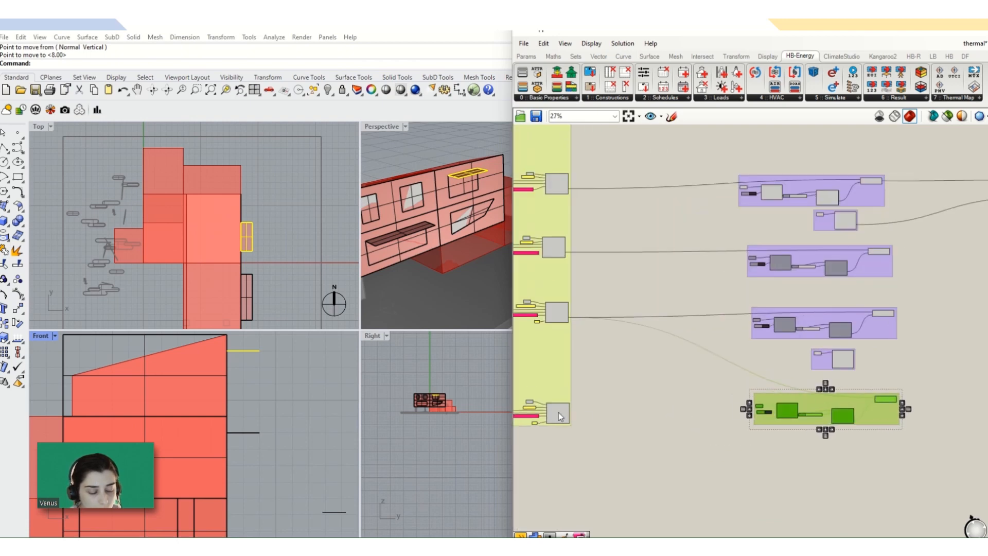
{"action": "scroll", "coordinate": [532, 407], "scroll_direction": "up", "scroll_amount": 2}
{"action": "left_click", "coordinate": [530, 399]}
{"action": "left_click", "coordinate": [746, 422]}
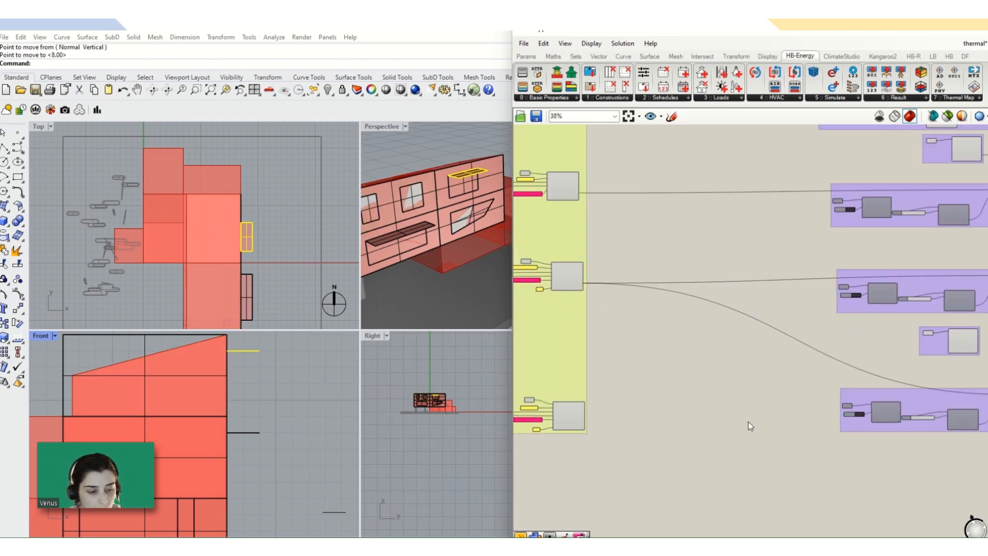
{"action": "scroll", "coordinate": [848, 414], "scroll_direction": "up", "scroll_amount": 2}
{"action": "scroll", "coordinate": [659, 397], "scroll_direction": "down", "scroll_amount": 4}
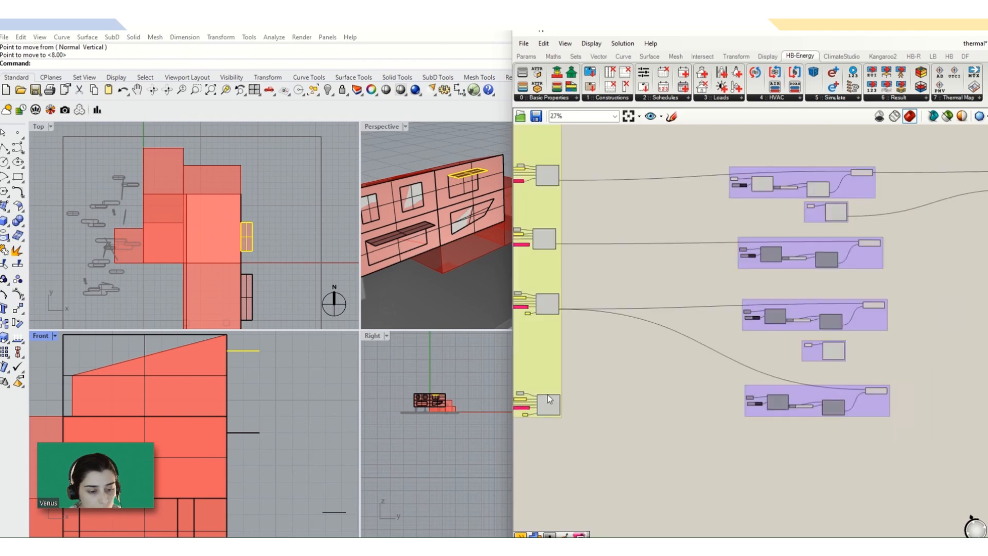
{"action": "scroll", "coordinate": [549, 399], "scroll_direction": "up", "scroll_amount": 6}
{"action": "scroll", "coordinate": [568, 409], "scroll_direction": "down", "scroll_amount": 3}
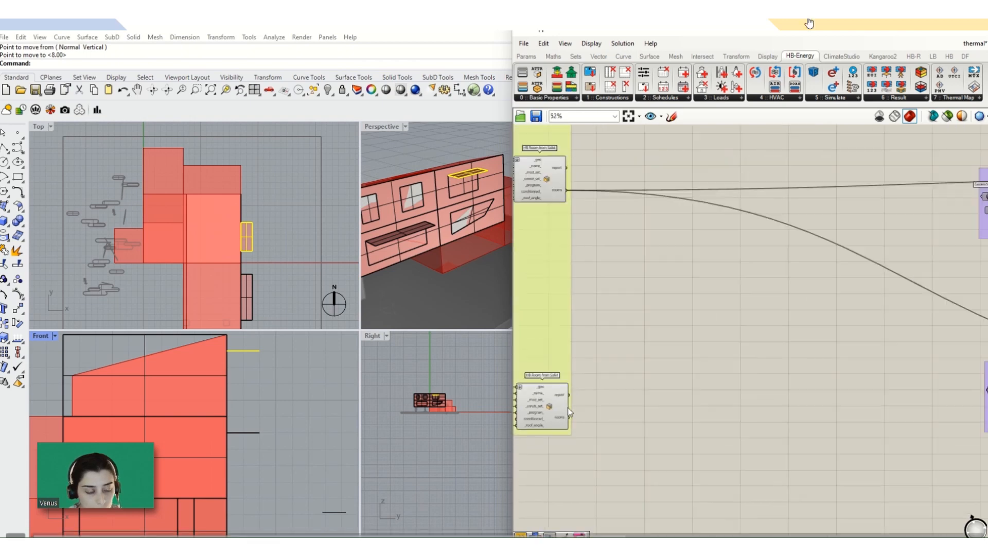
{"action": "scroll", "coordinate": [568, 409], "scroll_direction": "up", "scroll_amount": 3}
{"action": "left_click_drag", "start_coordinate": [569, 418], "coordinate": [830, 400]}
- Select the two remaining upper-floor window surfaces and assign them to the new aperture group's Geometry parameter
{"action": "scroll", "coordinate": [584, 410], "scroll_direction": "down", "scroll_amount": 1}
{"action": "scroll", "coordinate": [588, 410], "scroll_direction": "down", "scroll_amount": 2}
{"action": "scroll", "coordinate": [638, 417], "scroll_direction": "down", "scroll_amount": 3}
{"action": "scroll", "coordinate": [767, 414], "scroll_direction": "up", "scroll_amount": 5}
{"action": "left_click", "coordinate": [417, 207]}
{"action": "left_click", "coordinate": [447, 228]}
{"action": "left_click", "coordinate": [380, 217], "text": "shift"}
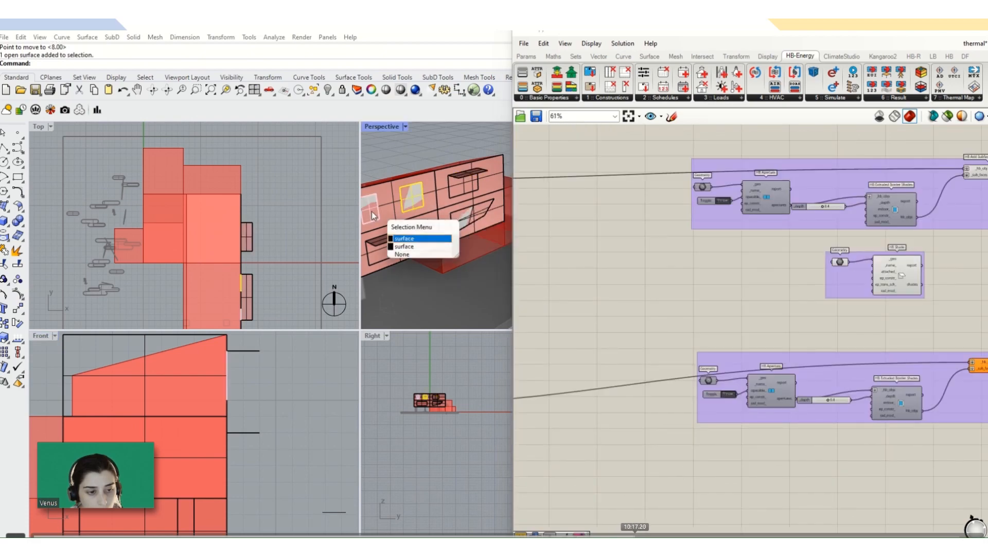
{"action": "left_click", "coordinate": [413, 238]}
{"action": "right_click", "coordinate": [709, 380]}
{"action": "left_click", "coordinate": [728, 394]}
- Duplicate the HB Shade group with its Geometry parameter and place the copy below the fourth aperture group
{"action": "right_click_drag", "start_coordinate": [664, 510], "coordinate": [571, 500]}
{"action": "left_click_drag", "start_coordinate": [848, 232], "coordinate": [723, 303]}
{"action": "key", "text": "ctrl+c"}
{"action": "key", "text": "ctrl+v"}
{"action": "left_click_drag", "start_coordinate": [762, 275], "coordinate": [764, 469]}
{"action": "scroll", "coordinate": [834, 412], "scroll_direction": "down", "scroll_amount": 6}
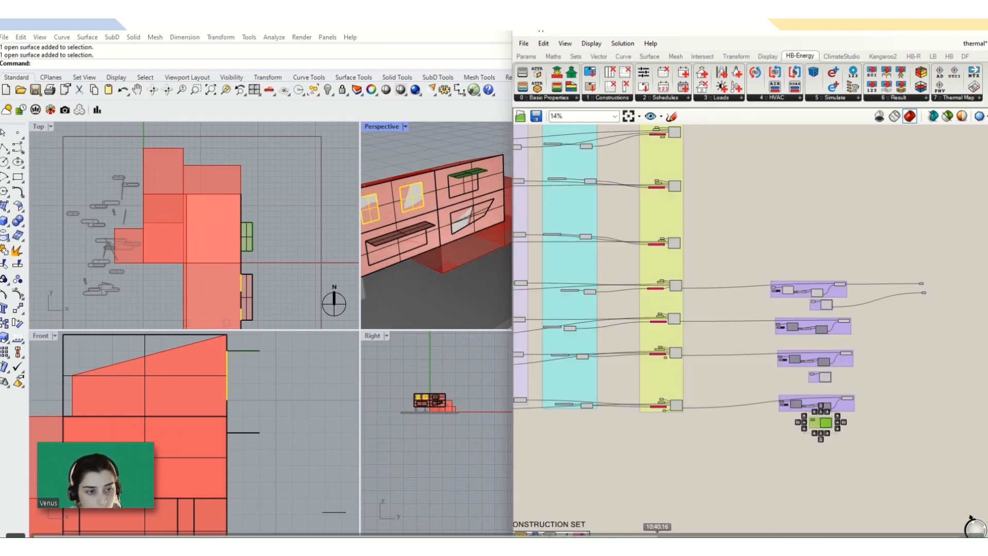
{"action": "scroll", "coordinate": [921, 268], "scroll_direction": "up", "scroll_amount": 1}
{"action": "scroll", "coordinate": [438, 227], "scroll_direction": "down", "scroll_amount": 3}
{"action": "double_click", "coordinate": [381, 127]}
{"action": "right_click_drag", "start_coordinate": [287, 313], "coordinate": [356, 309]}
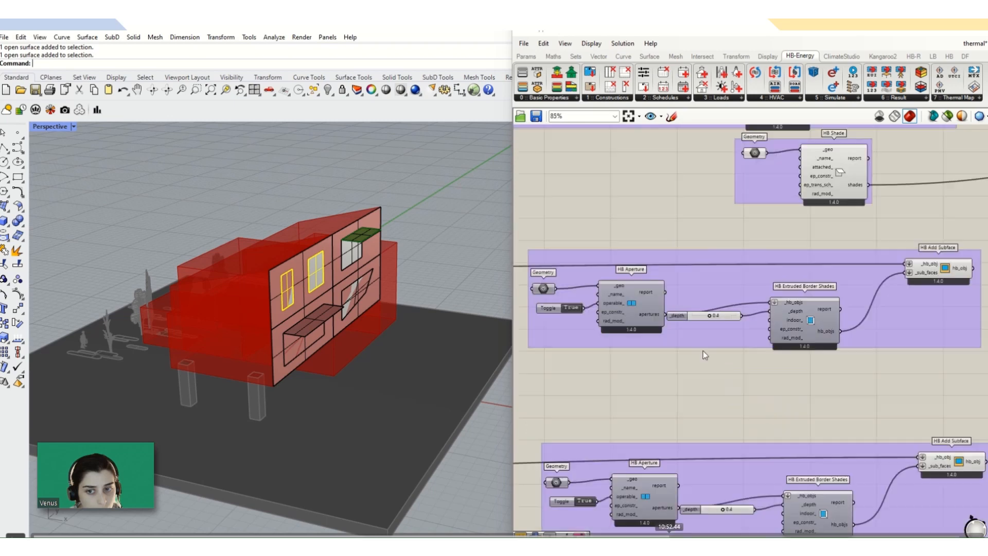
{"action": "left_click", "coordinate": [601, 97]}
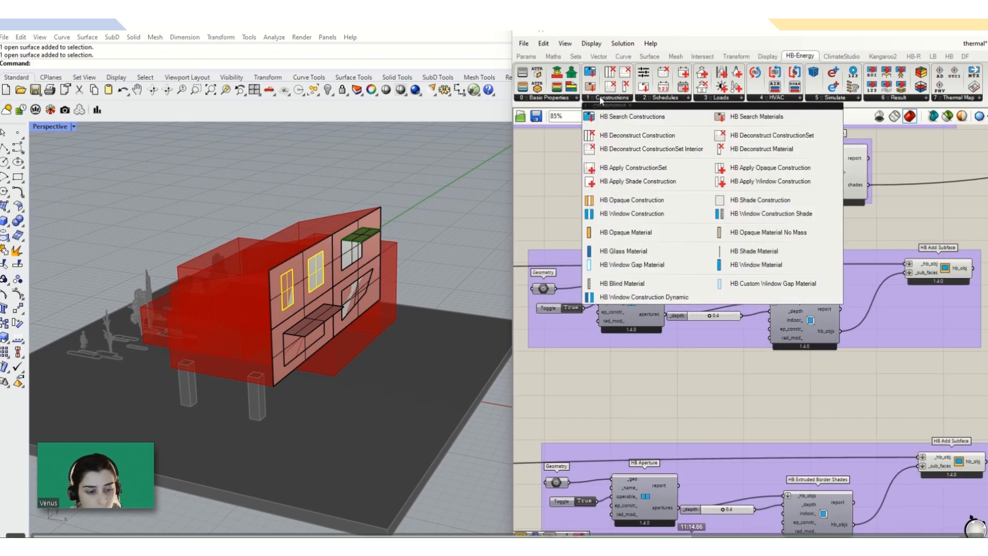
{"action": "left_click", "coordinate": [949, 56]}
{"action": "left_click", "coordinate": [654, 98]}
{"action": "left_click", "coordinate": [740, 368]}
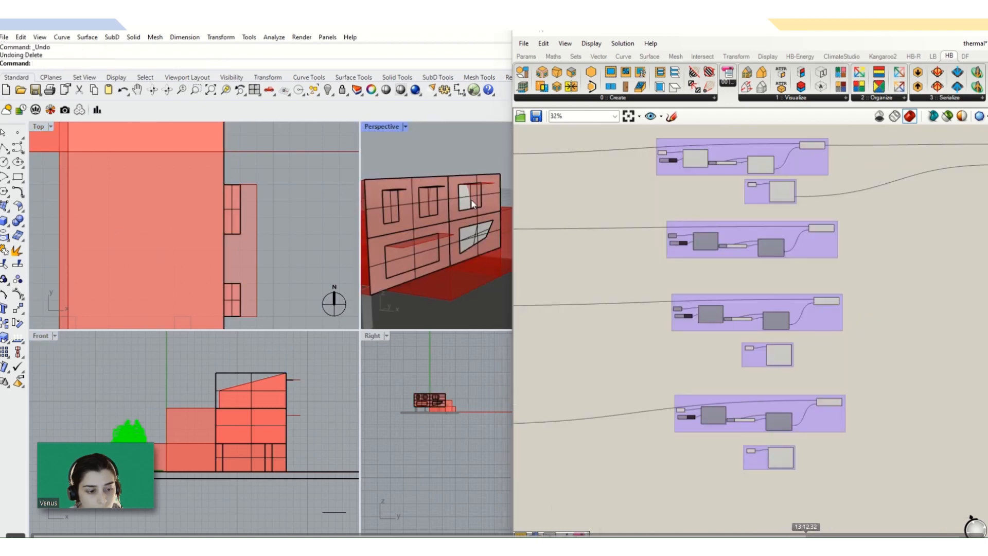
- Set the slanted lower window surface as the second aperture group's Geometry
{"action": "left_click", "coordinate": [471, 199]}
{"action": "left_click", "coordinate": [478, 227]}
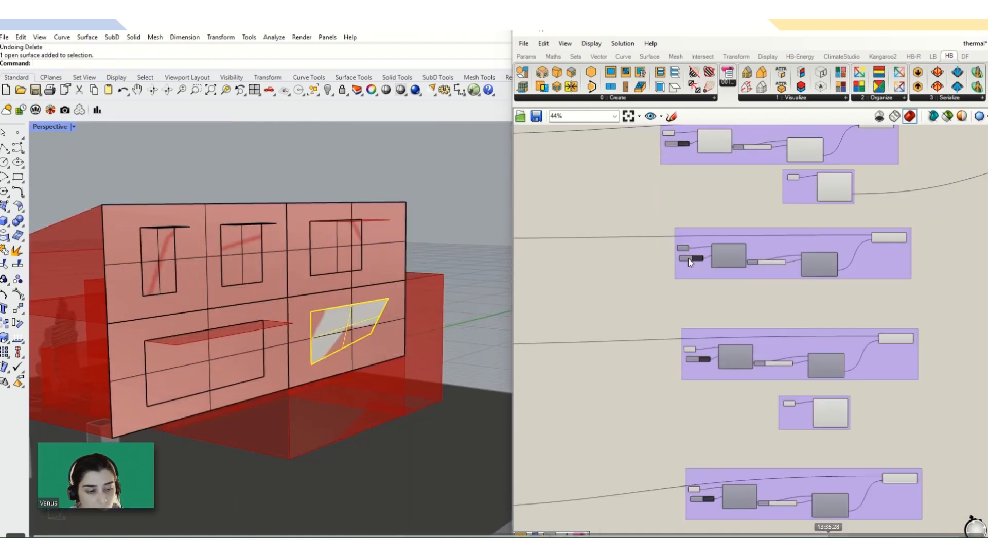
{"action": "right_click", "coordinate": [676, 245]}
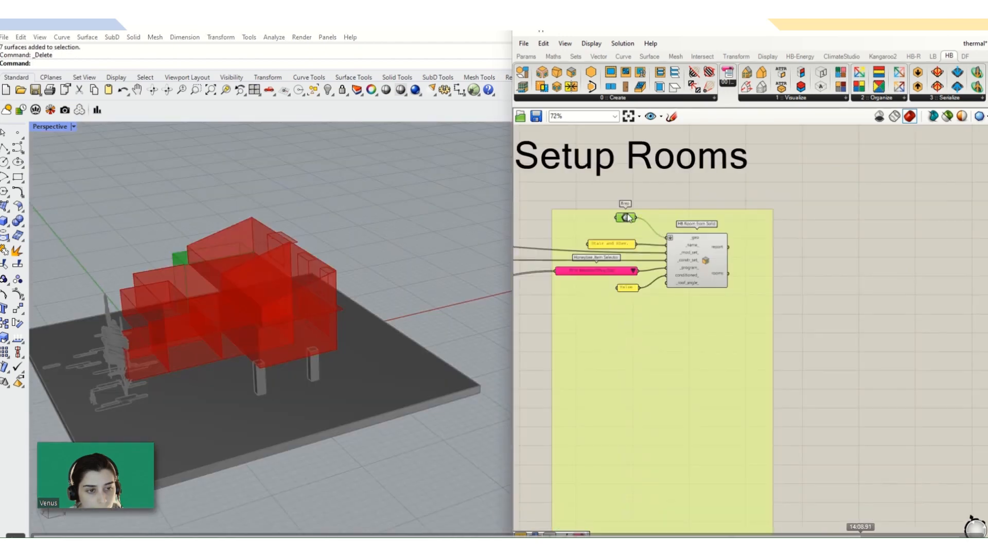
- Bake the Brep feeding the Conf. Room 1 HB Room from Solid into Rhino
{"action": "scroll", "coordinate": [210, 307], "scroll_direction": "down", "scroll_amount": 6}
{"action": "scroll", "coordinate": [208, 302], "scroll_direction": "up", "scroll_amount": 5}
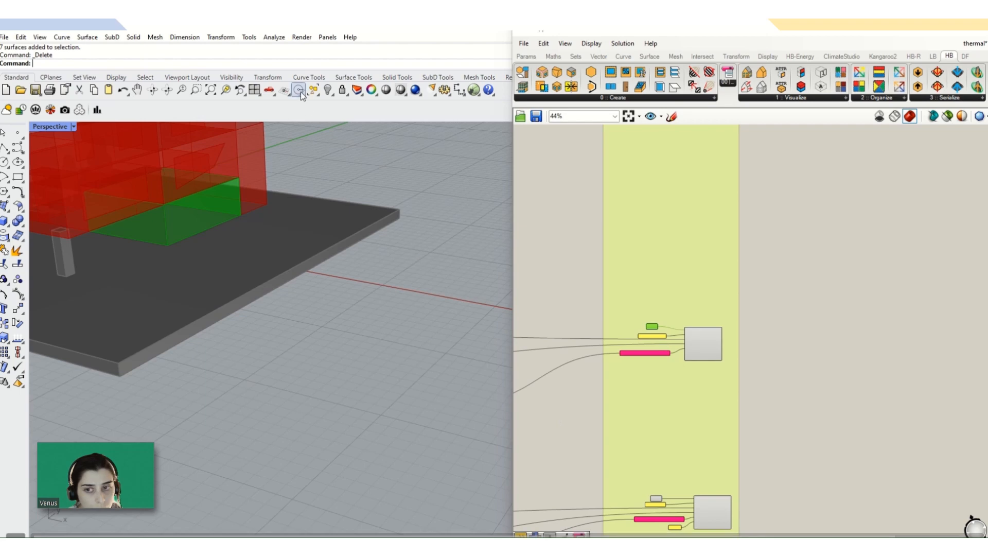
{"action": "double_click", "coordinate": [46, 127]}
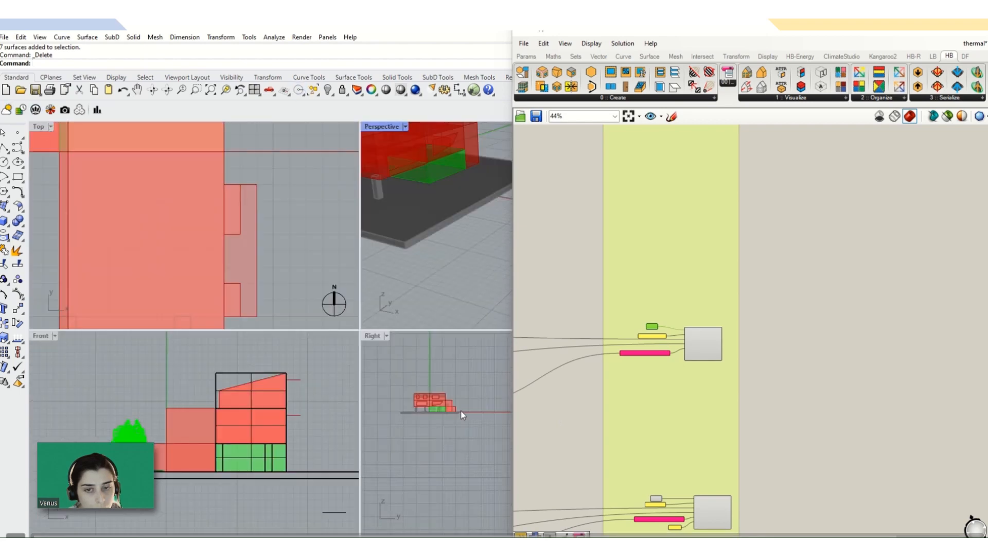
{"action": "scroll", "coordinate": [460, 420], "scroll_direction": "up", "scroll_amount": 10}
{"action": "scroll", "coordinate": [431, 414], "scroll_direction": "down", "scroll_amount": 3}
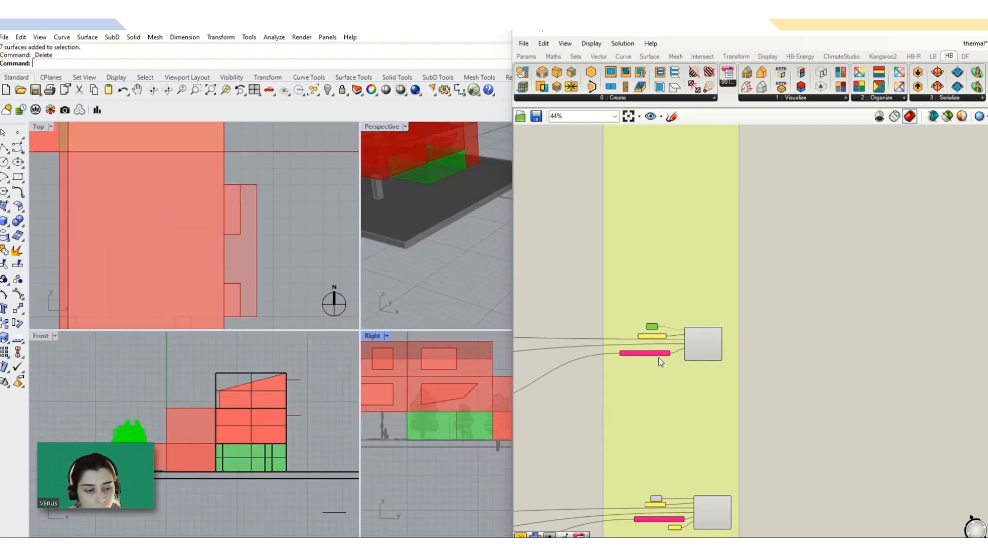
{"action": "scroll", "coordinate": [649, 327], "scroll_direction": "up", "scroll_amount": 5}
{"action": "middle_click", "coordinate": [647, 326]}
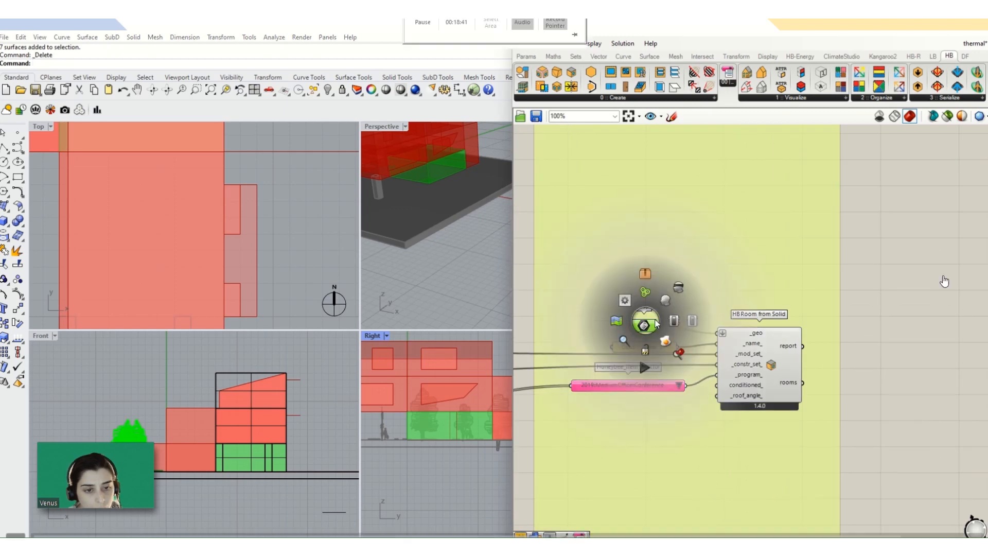
{"action": "left_click", "coordinate": [665, 345]}
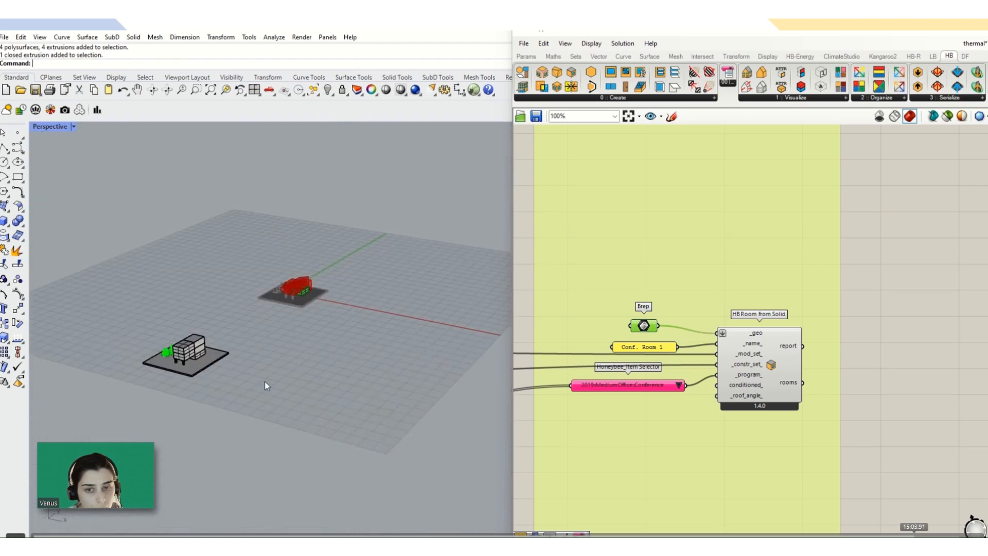
- Select the whole separate copy of the building model beside the Honeybee rooms and hide it
{"action": "left_click_drag", "start_coordinate": [264, 381], "coordinate": [169, 329]}
{"action": "left_click", "coordinate": [328, 90]}
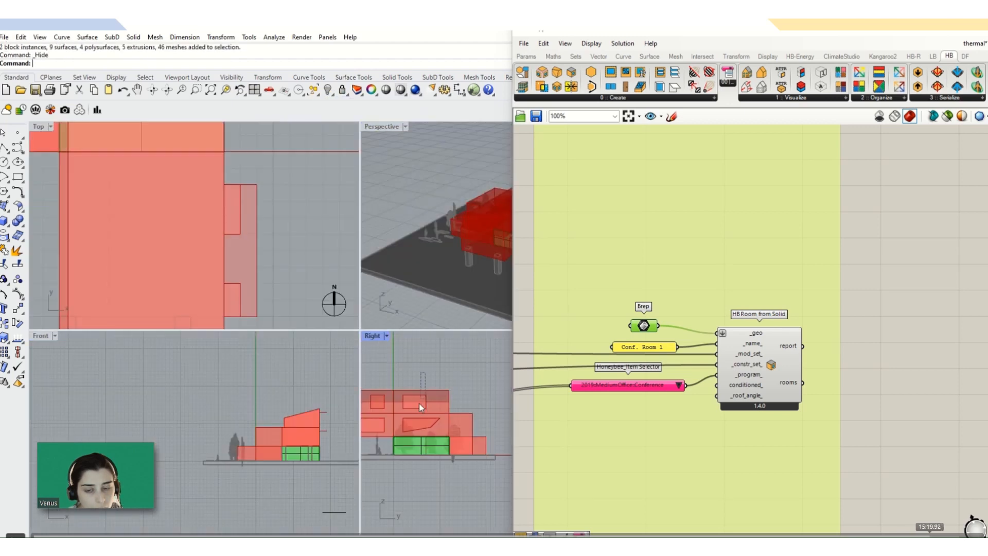
- Delete the unneeded surfaces of the baked conference room solid, keeping its outer wall
{"action": "key", "text": "ctrl+z"}
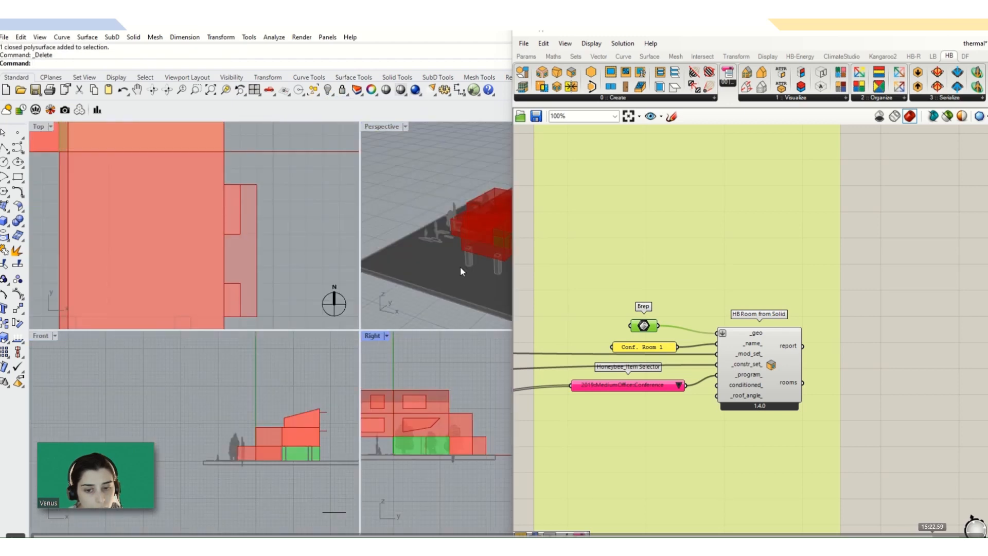
{"action": "right_click_drag", "start_coordinate": [460, 267], "coordinate": [473, 250]}
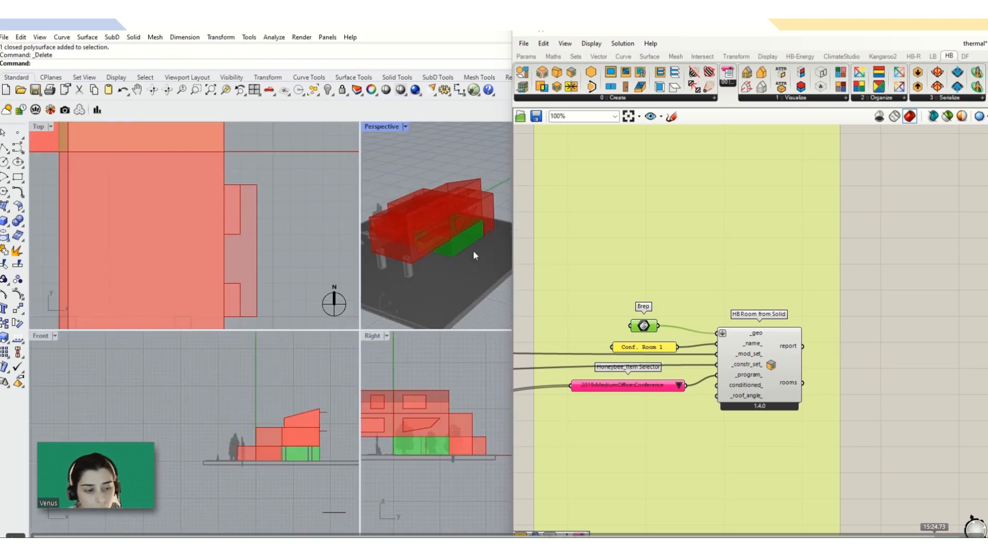
{"action": "left_click", "coordinate": [456, 245]}
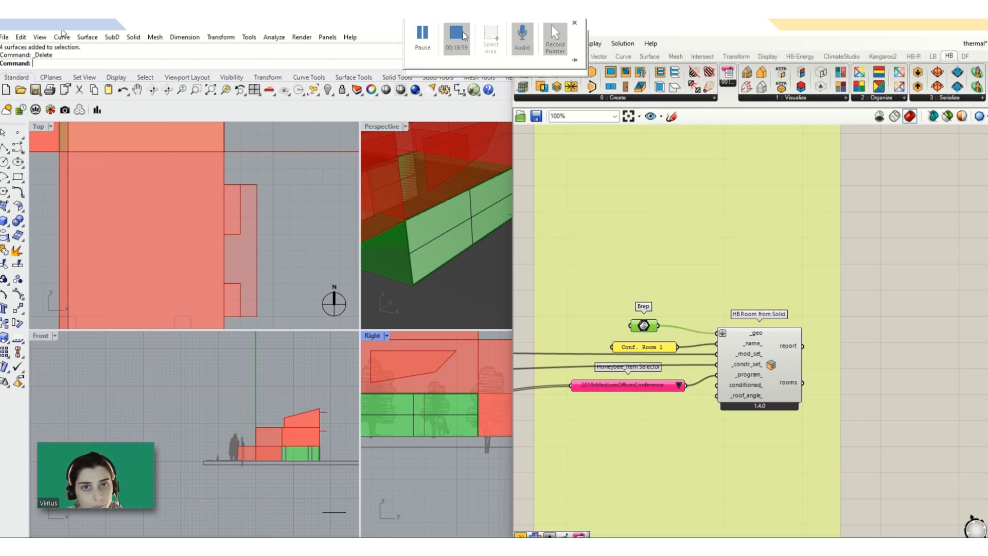
{"action": "left_click", "coordinate": [463, 32]}
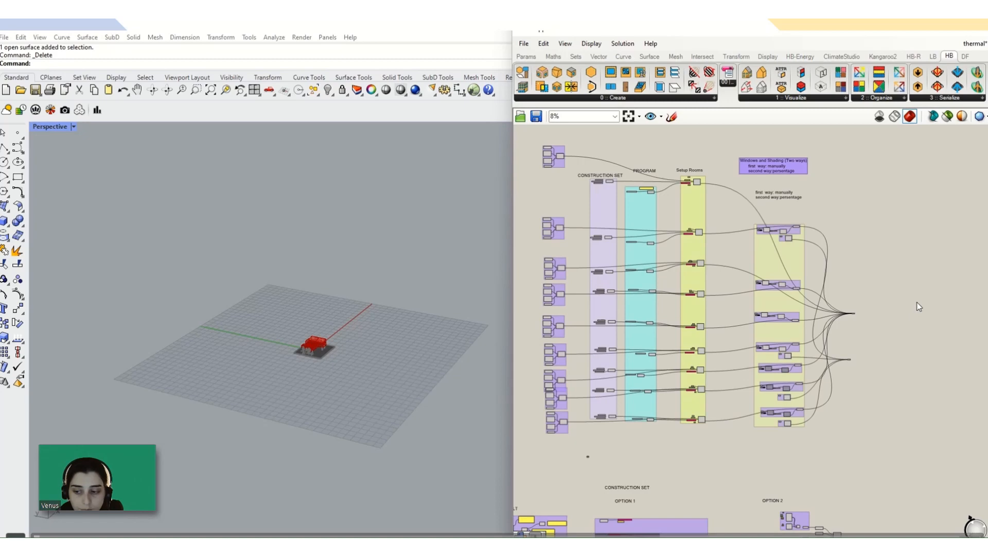
{"action": "scroll", "coordinate": [959, 346], "scroll_direction": "up", "scroll_amount": 3}
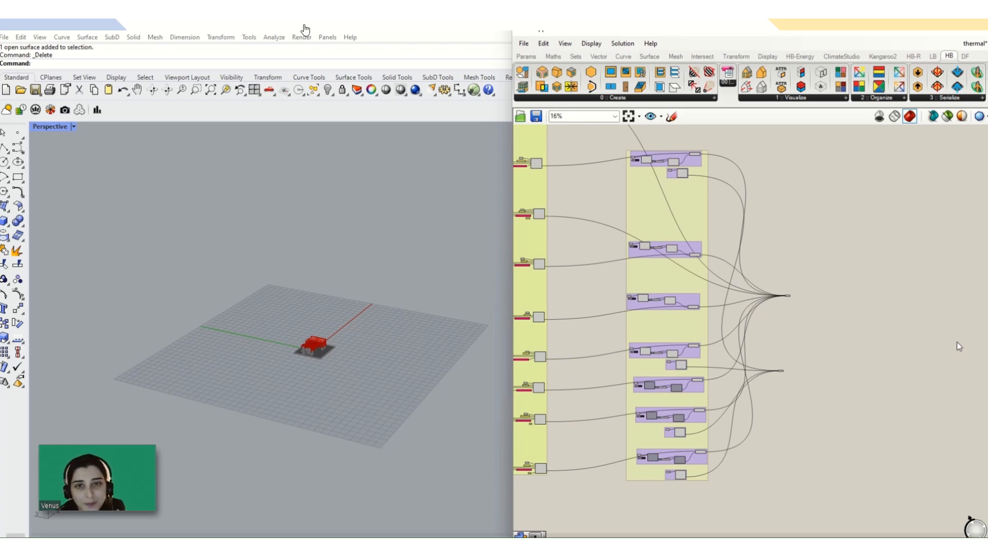
{"action": "mouse_move", "coordinate": [478, 20]}
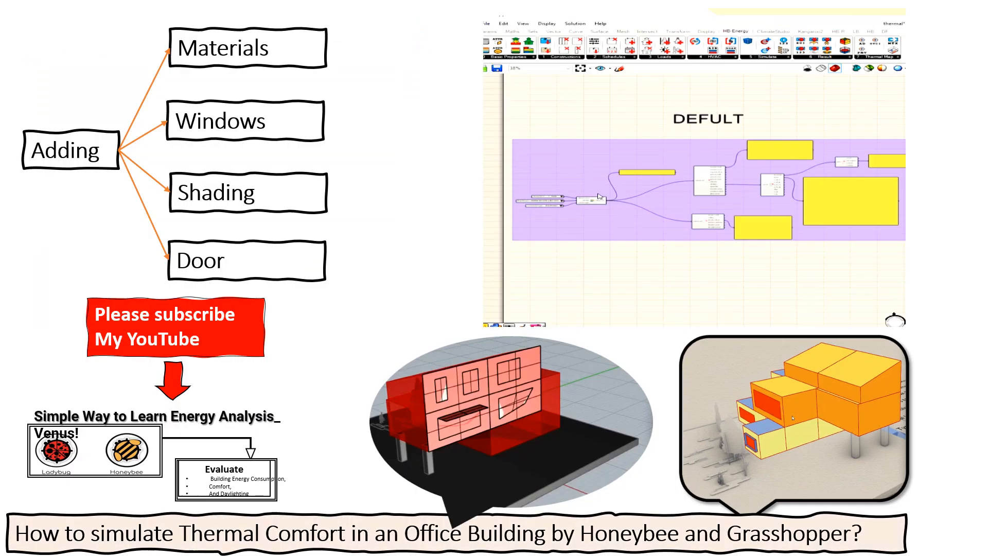